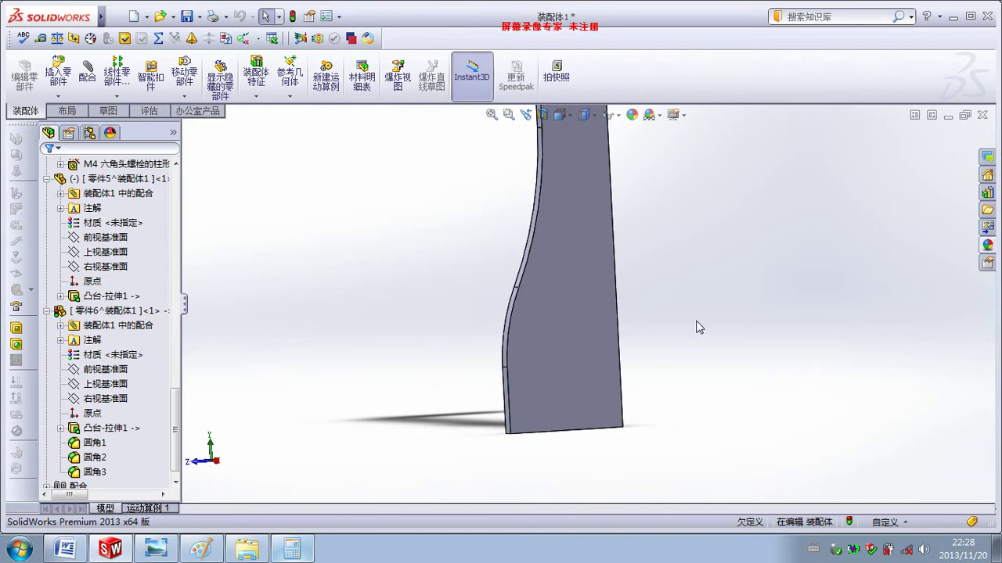
# Step: Edit the upright side plate 零件6 in context and bring up the Insert > Features commands
pyautogui.scroll(3, 699, 327)
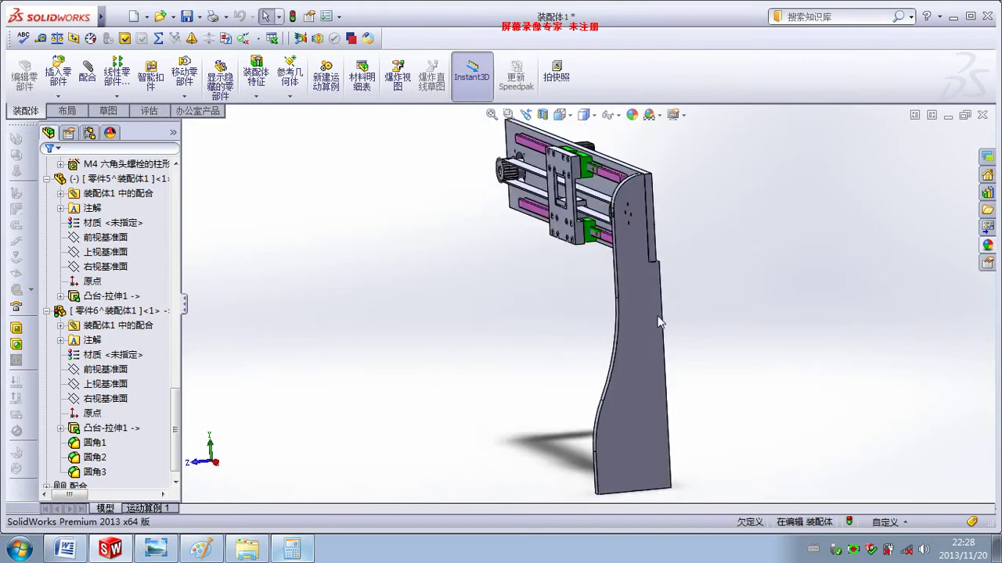
pyautogui.moveTo(658, 322); pyautogui.dragTo(675, 307, button='middle')
pyautogui.moveTo(647, 360)
pyautogui.mouseDown(button='middle')
pyautogui.moveTo(671, 367)
pyautogui.moveTo(675, 332)
pyautogui.mouseUp(button='middle')
pyautogui.click(674, 378)
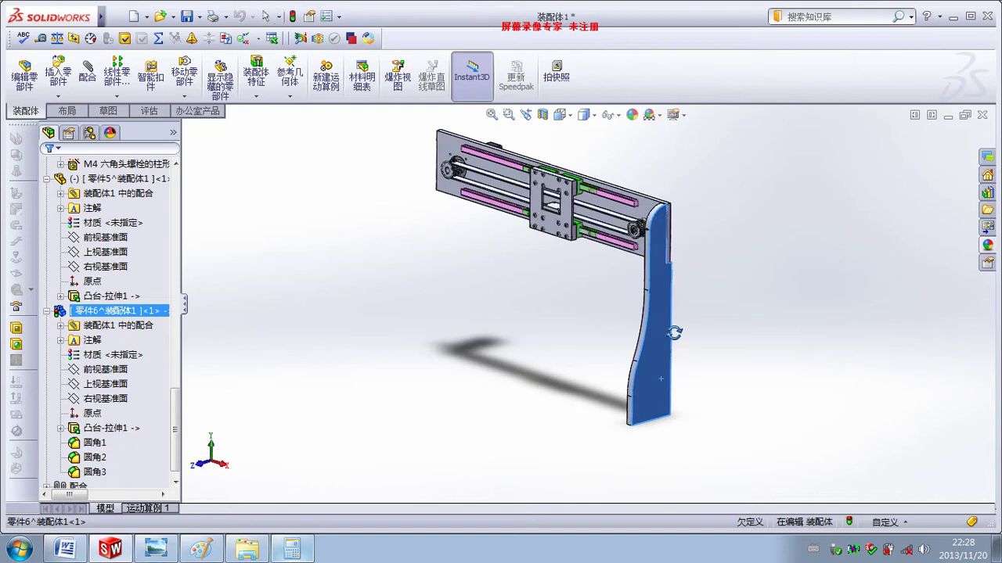
pyautogui.scroll(-2, 657, 311)
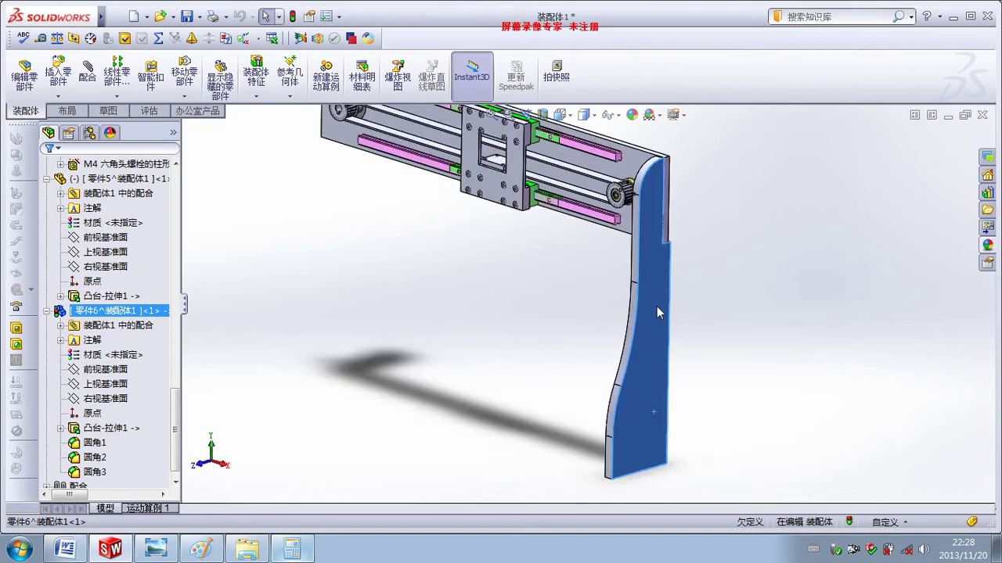
pyautogui.click(39, 78)
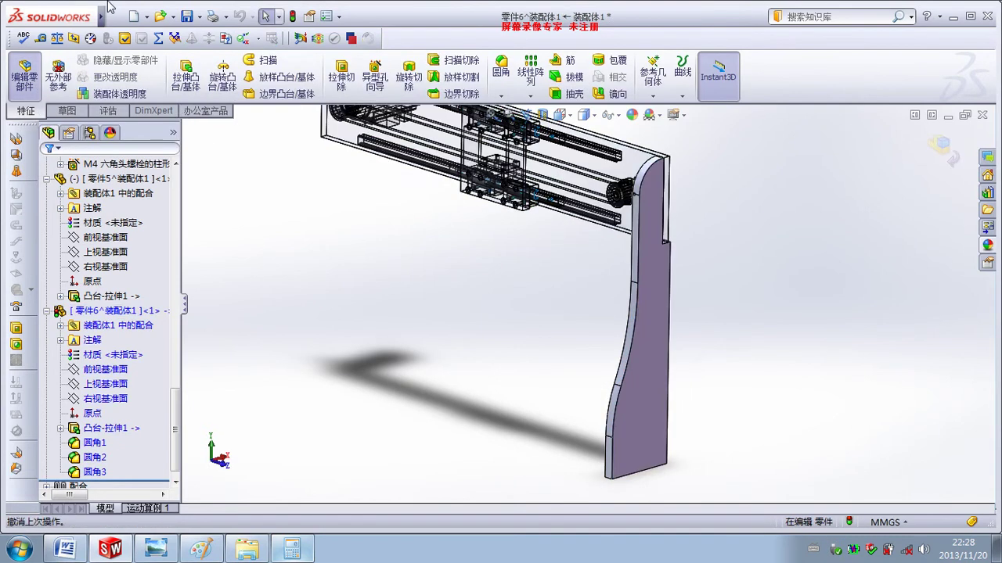
pyautogui.click(242, 17)
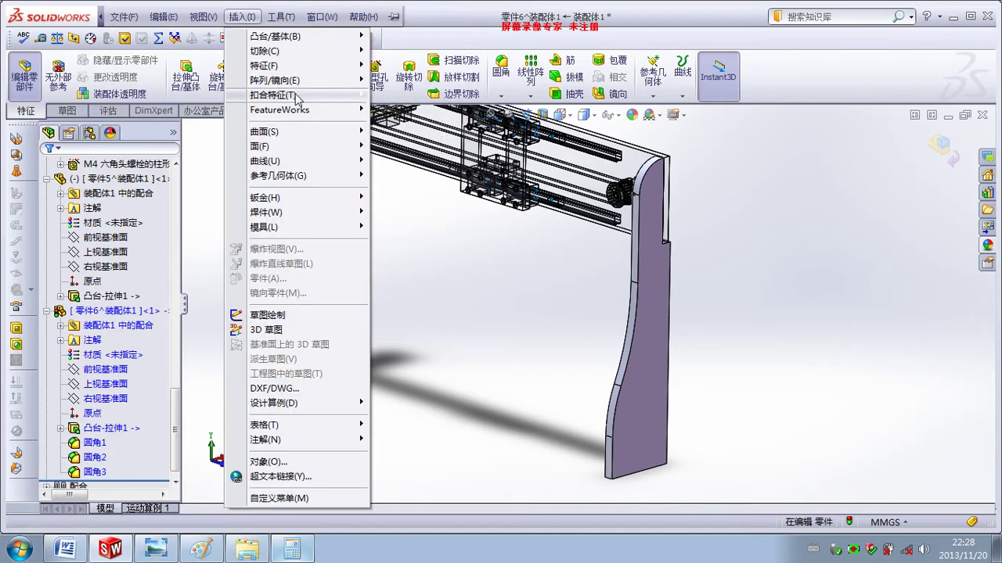
pyautogui.moveTo(404, 102)
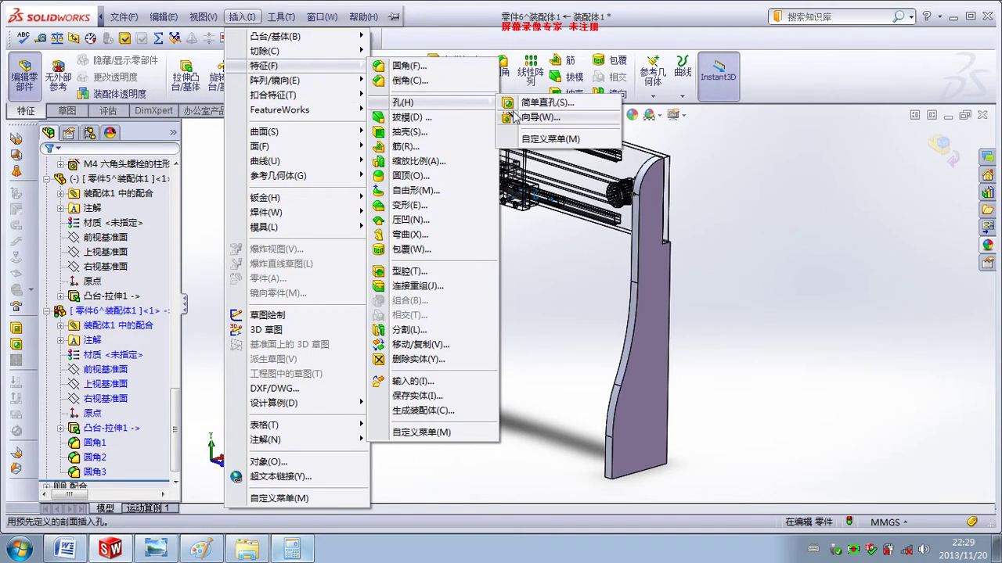
# Step: Set up a Hole Wizard hole of size M8, through all, and pick the side plate face
pyautogui.click(514, 117)
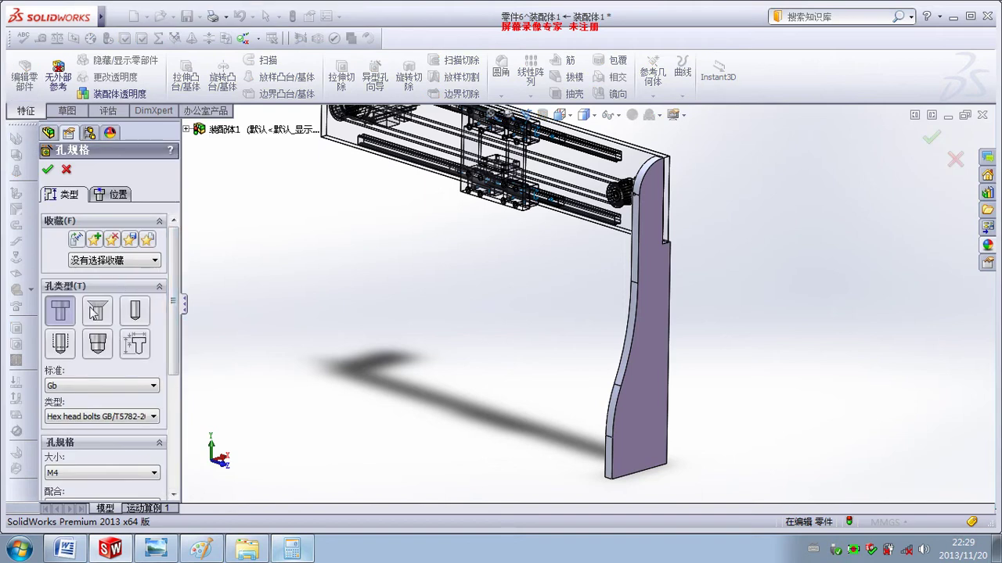
pyautogui.click(118, 194)
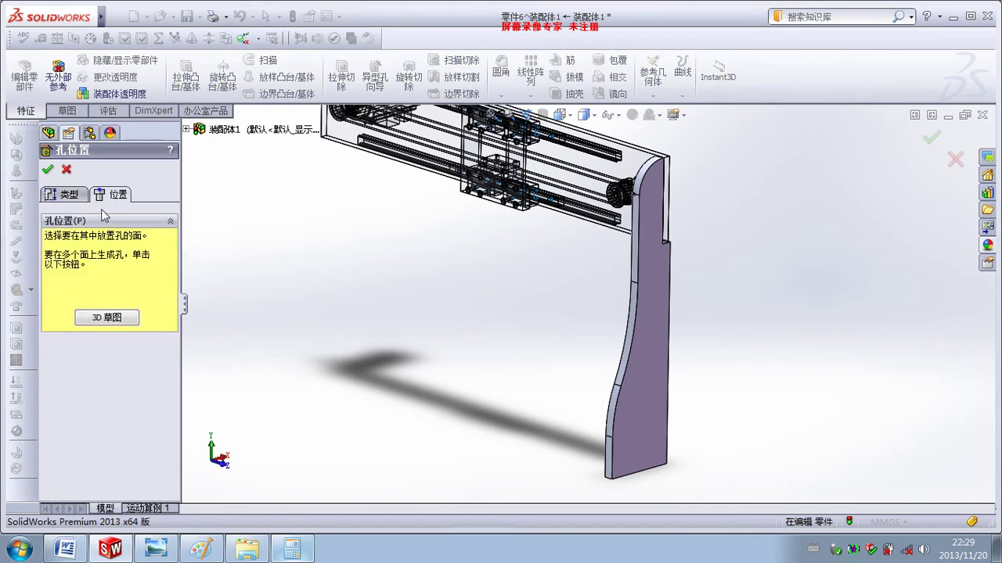
pyautogui.click(78, 197)
pyautogui.moveTo(179, 285); pyautogui.dragTo(177, 421)
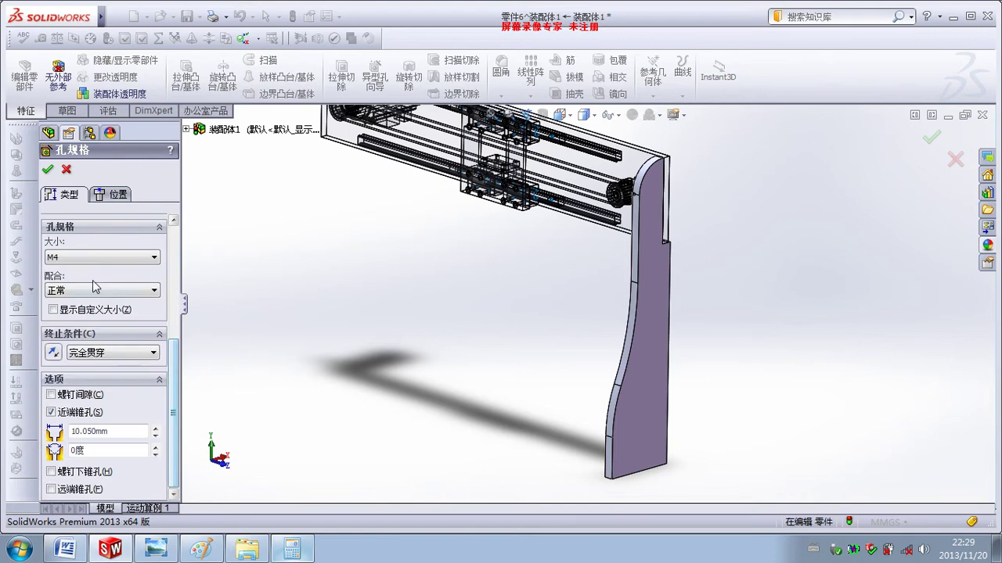
pyautogui.click(102, 256)
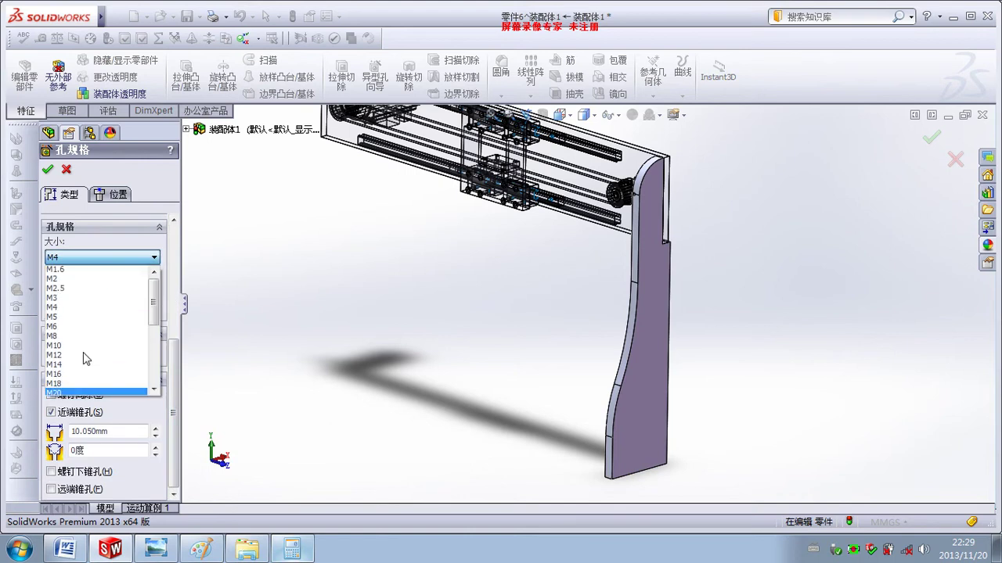
pyautogui.click(79, 326)
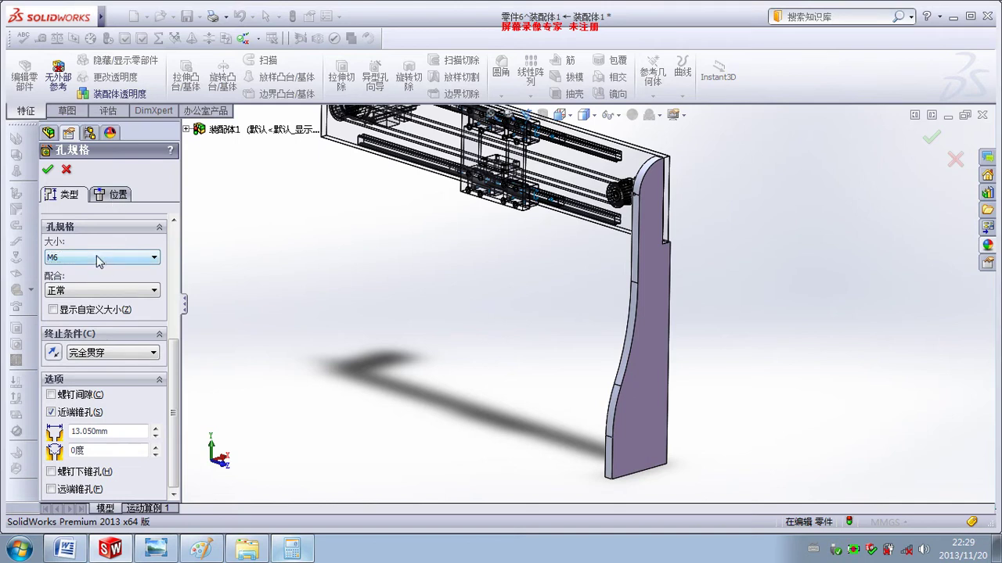
pyautogui.click(99, 258)
pyautogui.click(78, 294)
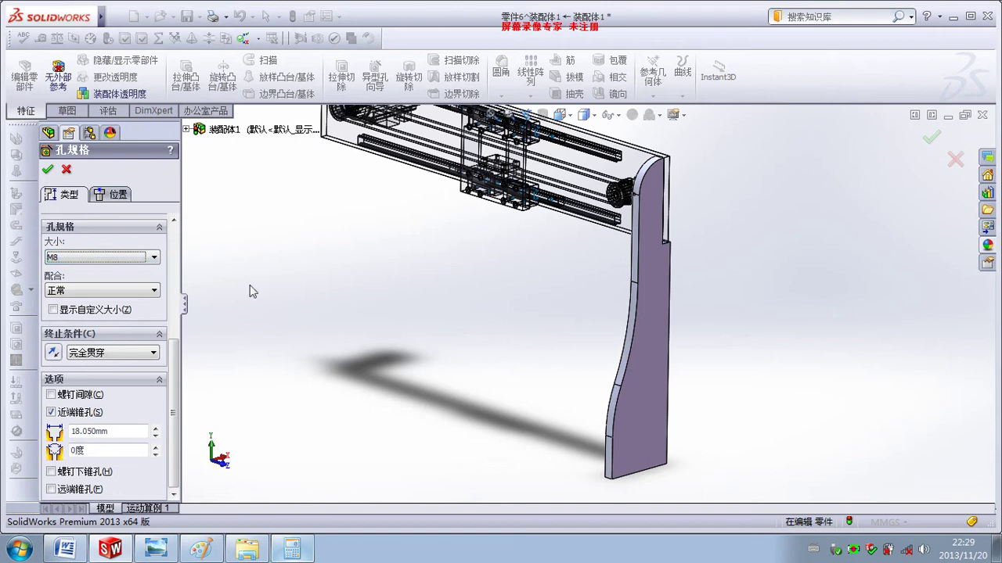
pyautogui.click(120, 198)
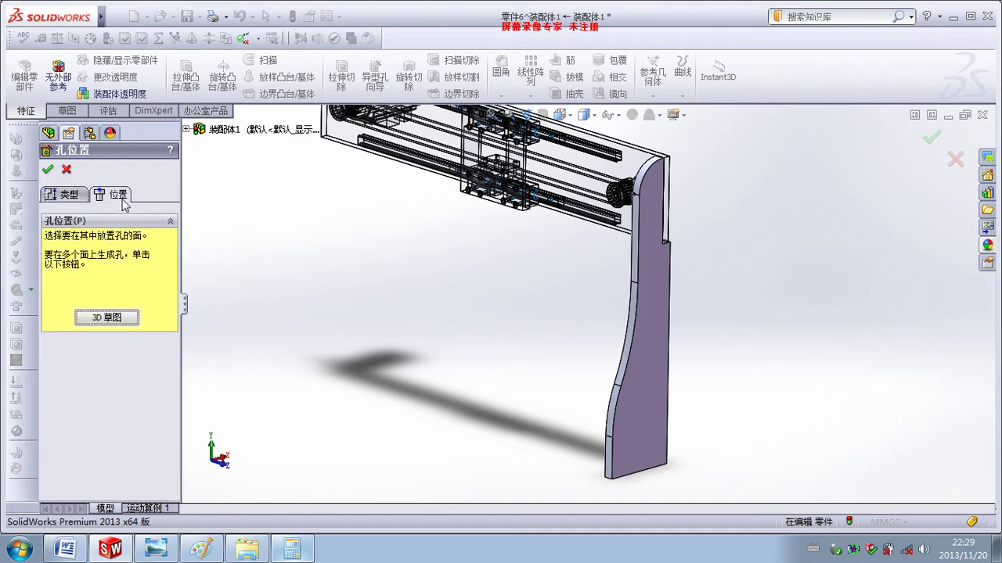
pyautogui.click(646, 433)
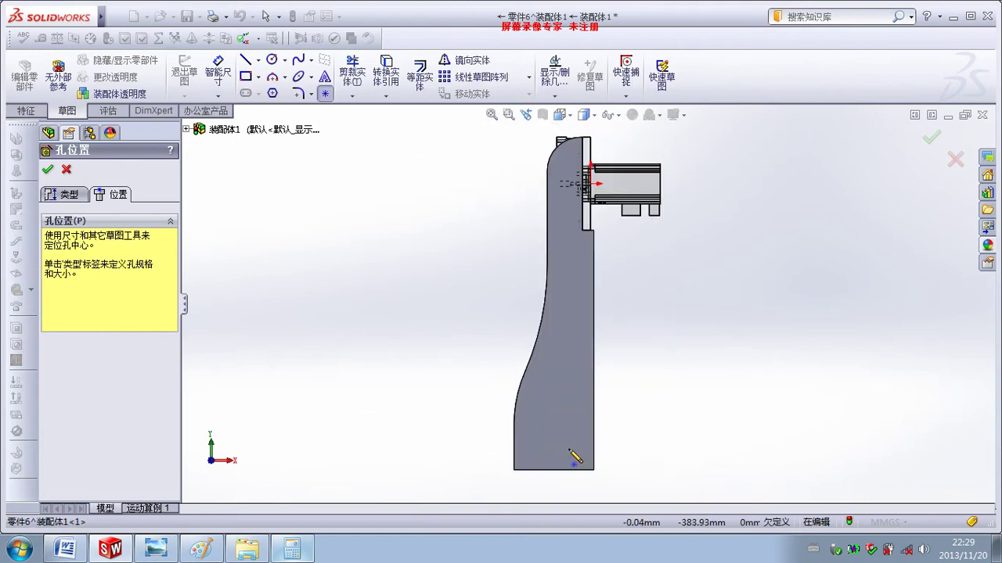
# Step: Draw a vertical centreline up from the plate's bottom edge
pyautogui.scroll(-2, 557, 454)
pyautogui.scroll(-3, 520, 440)
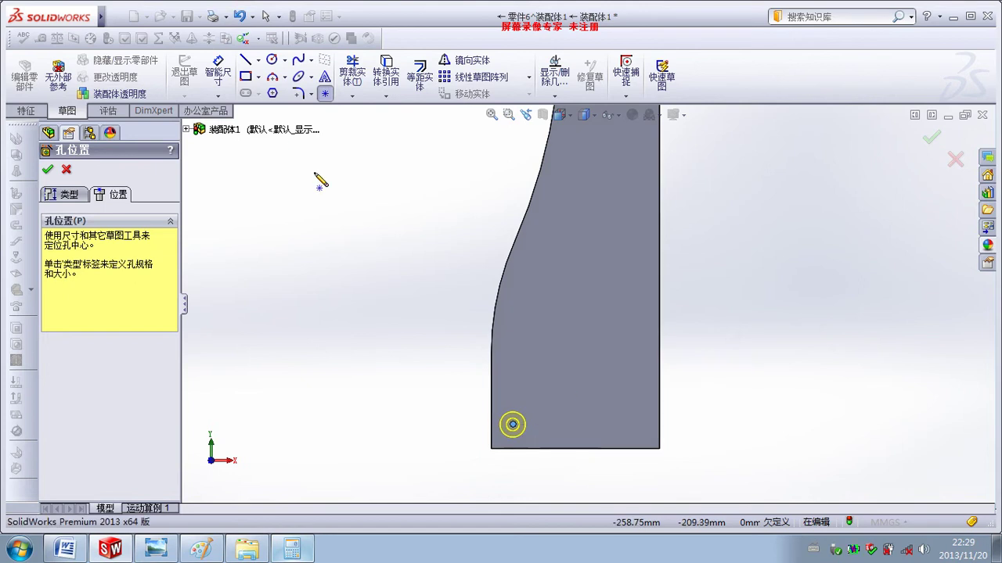
pyautogui.click(258, 60)
pyautogui.click(278, 91)
pyautogui.click(575, 449)
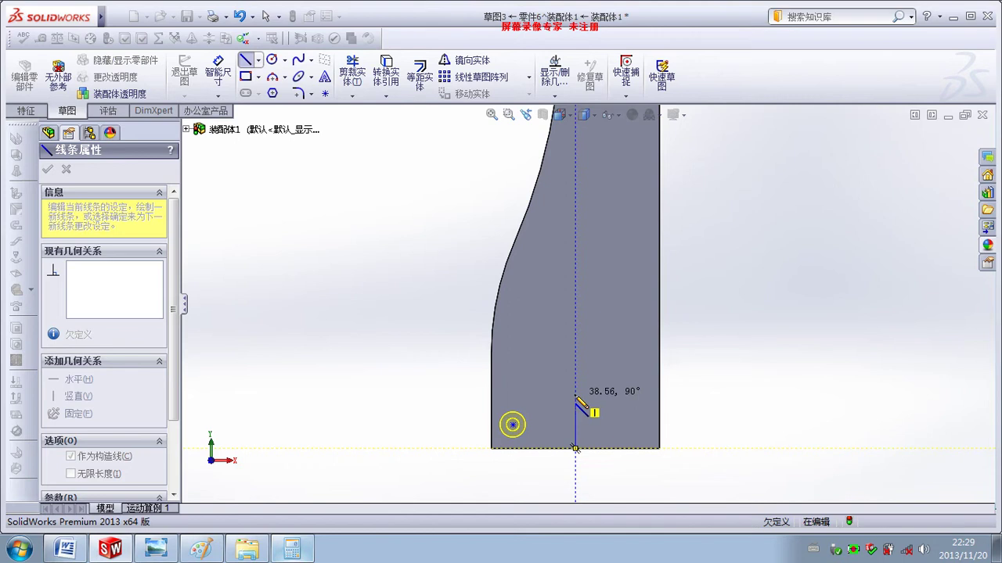
pyautogui.click(576, 398)
pyautogui.press('Escape')
# Step: Mirror the hole point across the vertical centreline to create a symmetric second hole
pyautogui.moveTo(429, 369); pyautogui.dragTo(610, 497)
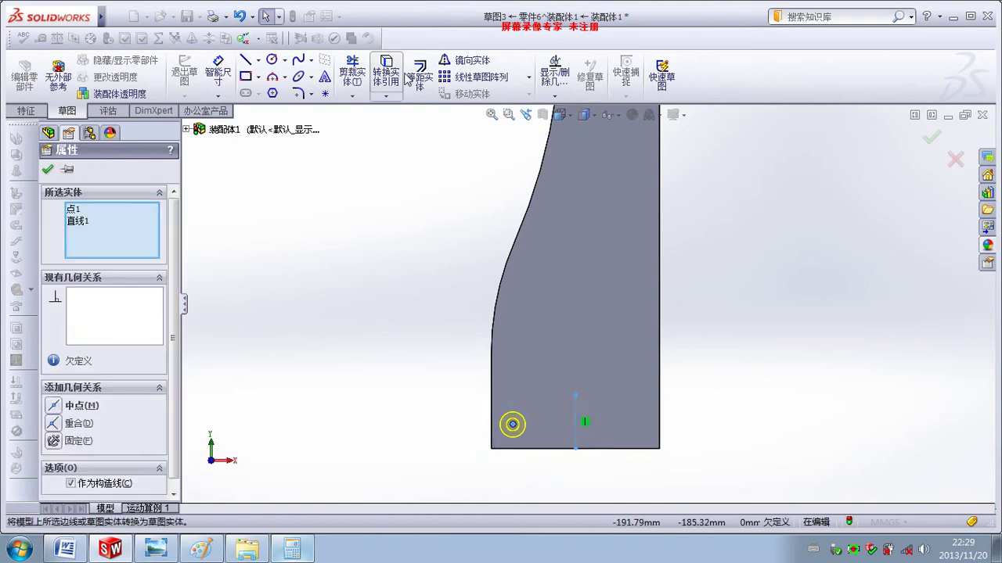
pyautogui.click(473, 77)
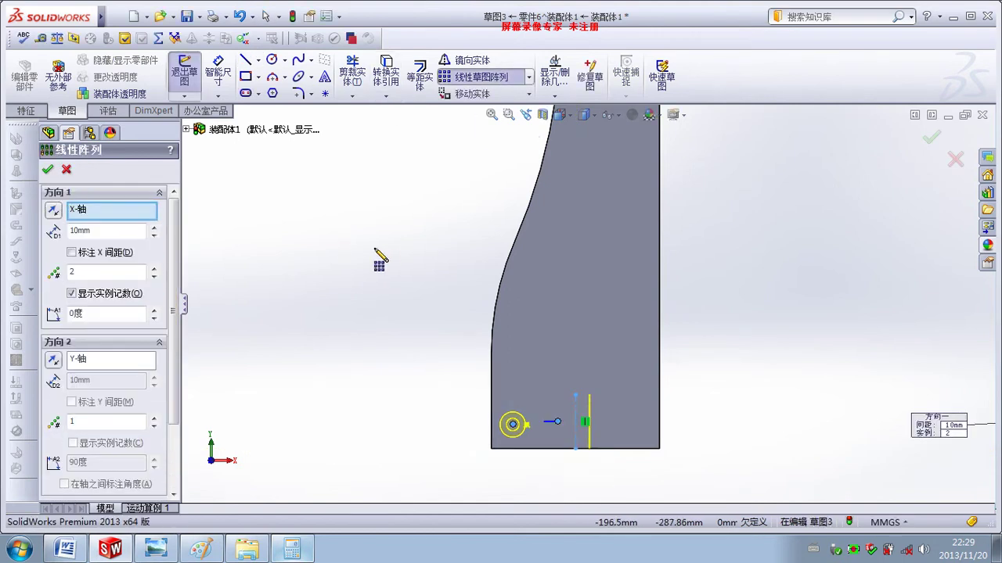
pyautogui.press('Escape')
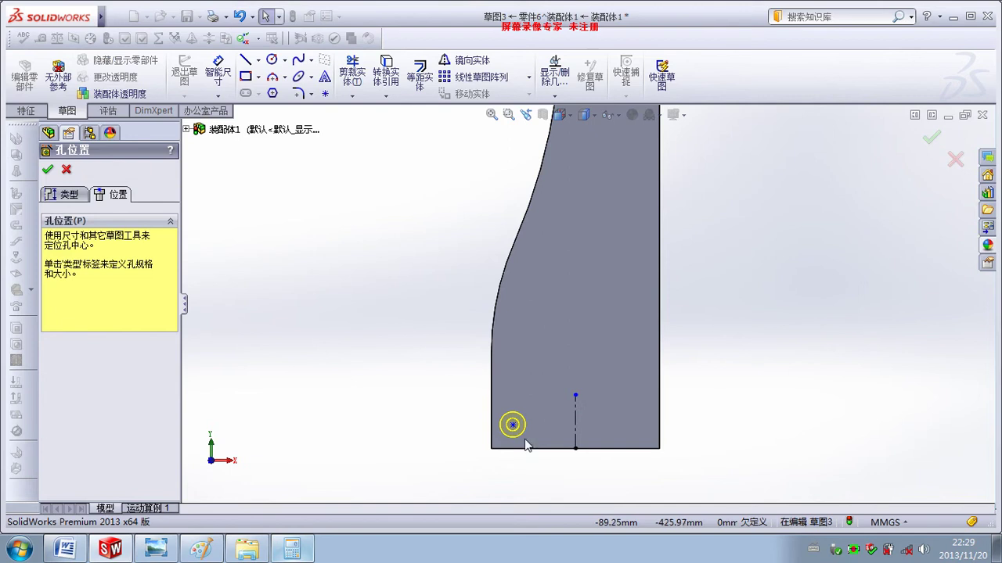
pyautogui.moveTo(454, 367); pyautogui.dragTo(610, 487)
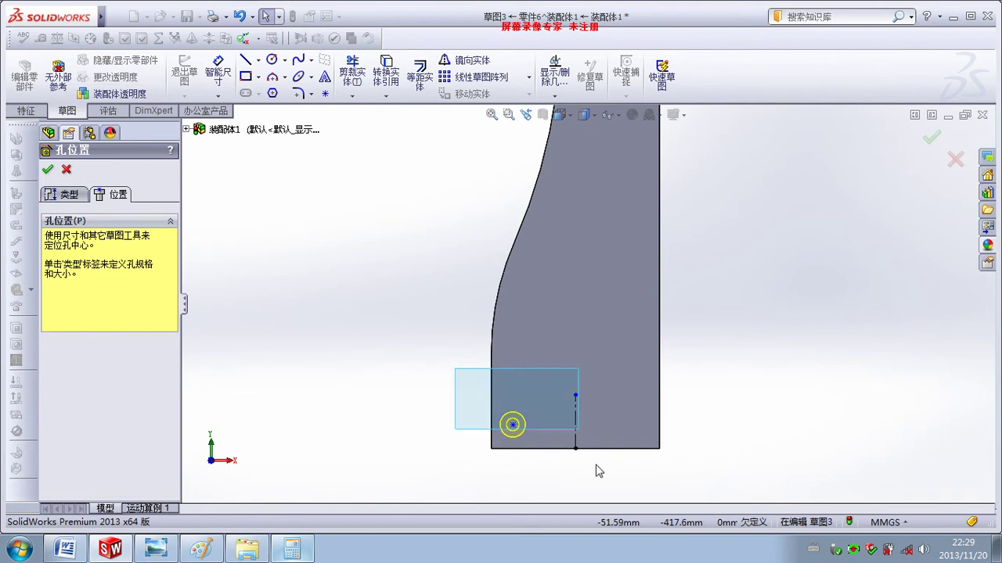
pyautogui.click(462, 59)
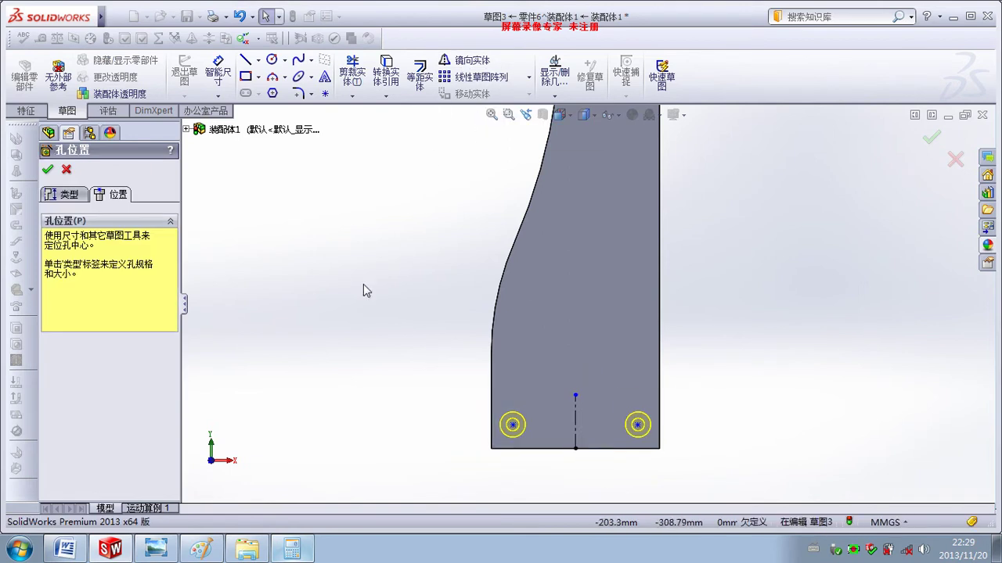
pyautogui.moveTo(400, 395); pyautogui.dragTo(688, 444)
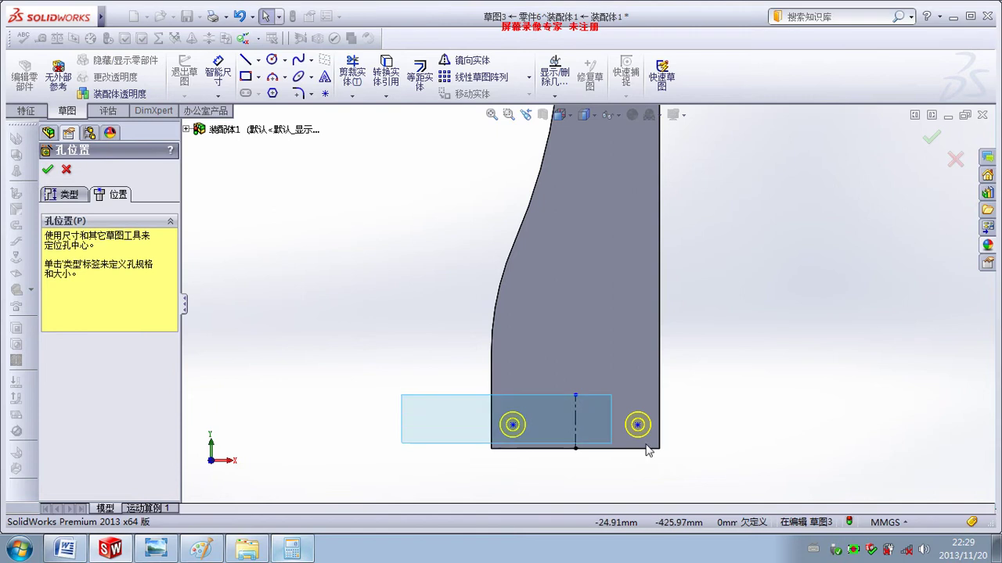
pyautogui.moveTo(601, 415); pyautogui.dragTo(687, 444)
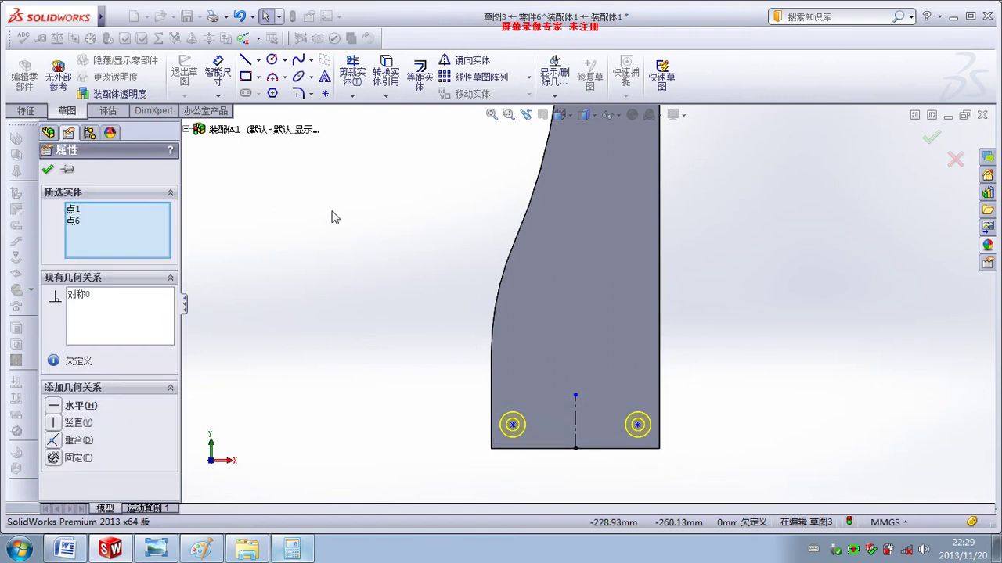
pyautogui.click(335, 218)
# Step: Add an upper-left hole point and mirror it to the right across the centreline
pyautogui.click(514, 424)
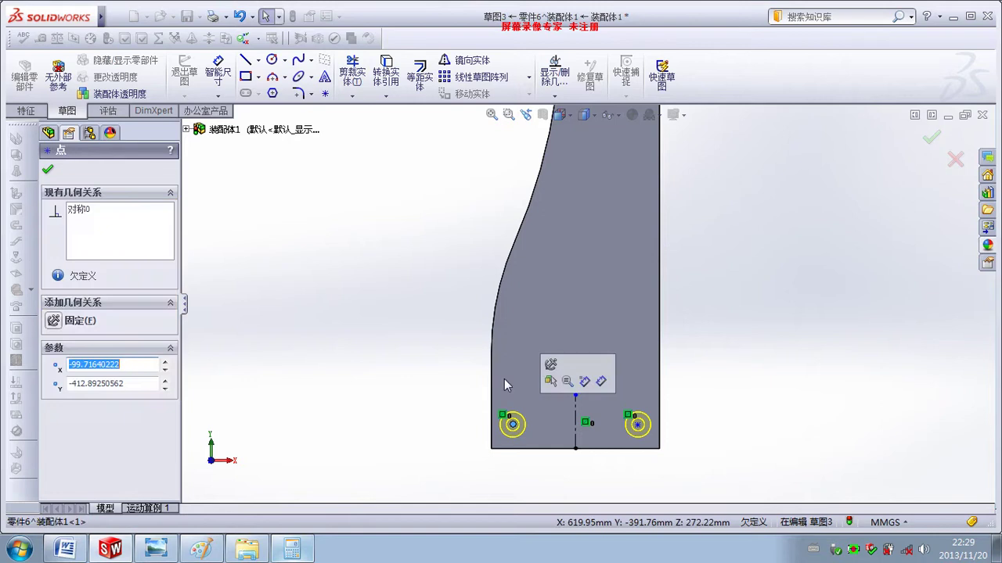
pyautogui.click(326, 95)
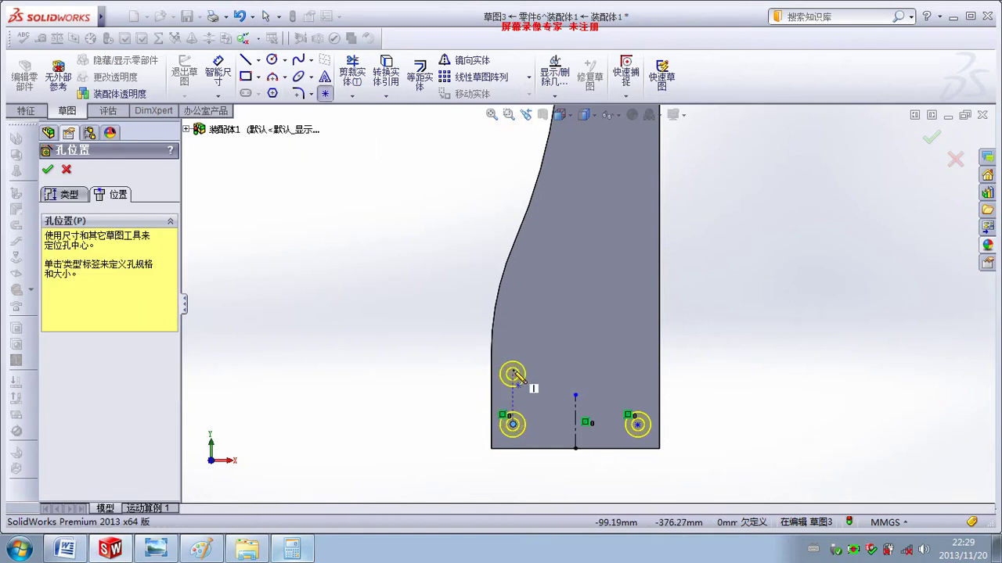
pyautogui.click(512, 364)
pyautogui.click(217, 71)
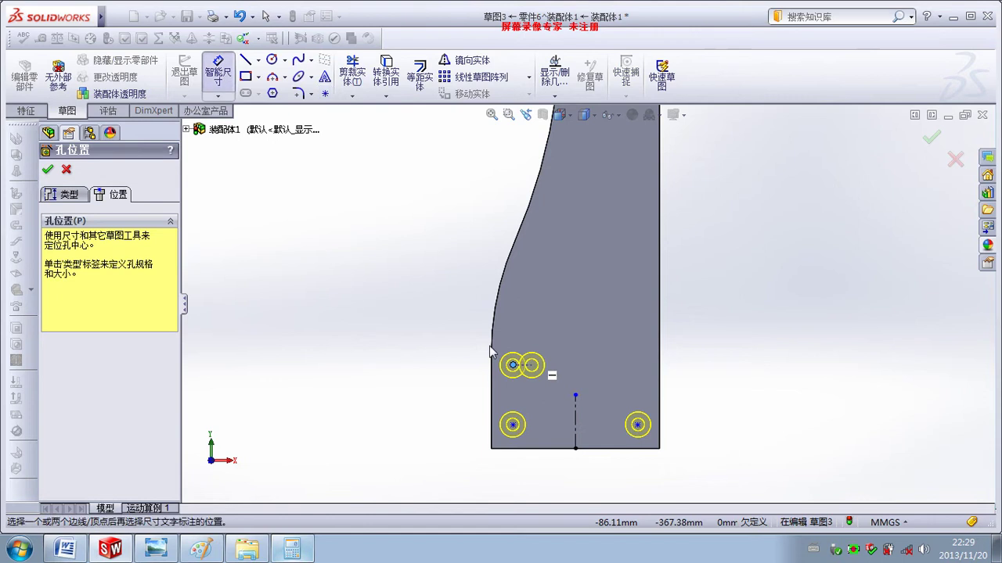
pyautogui.press('Escape')
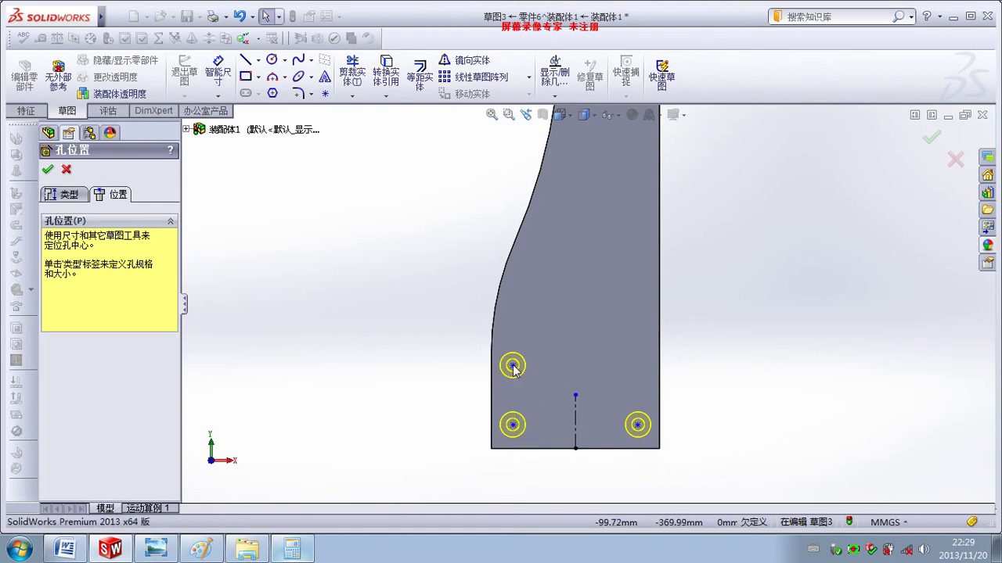
pyautogui.click(513, 365)
pyautogui.keyDown('ctrl'); pyautogui.click(576, 415); pyautogui.keyUp('ctrl')
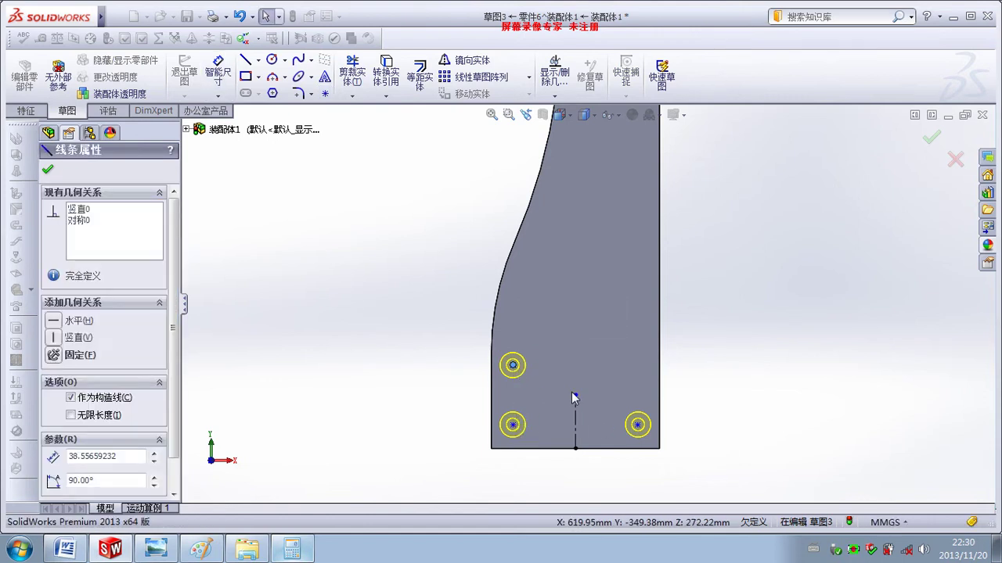
pyautogui.click(466, 60)
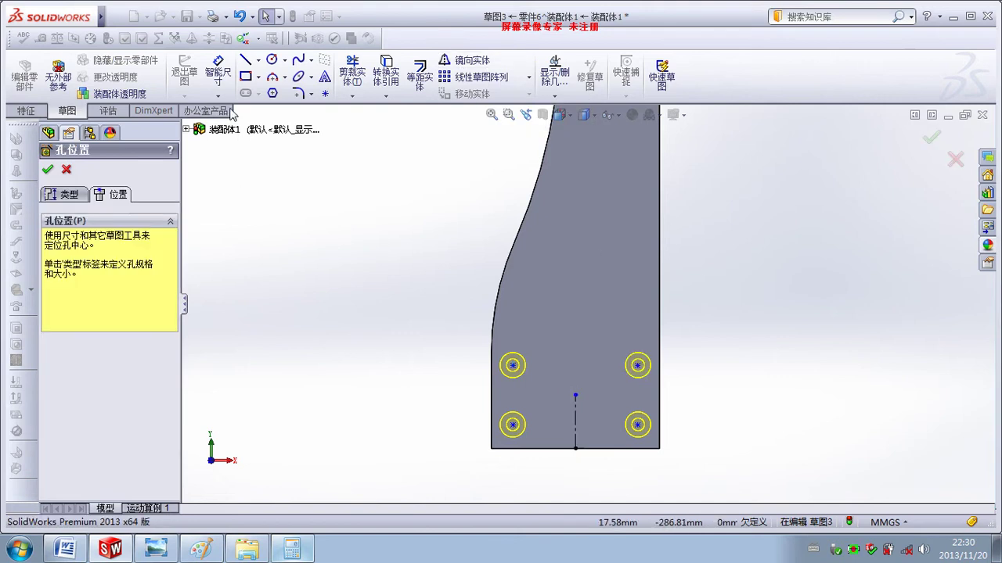
# Step: Dimension the lower and upper hole pairs each 90 mm apart
pyautogui.click(218, 71)
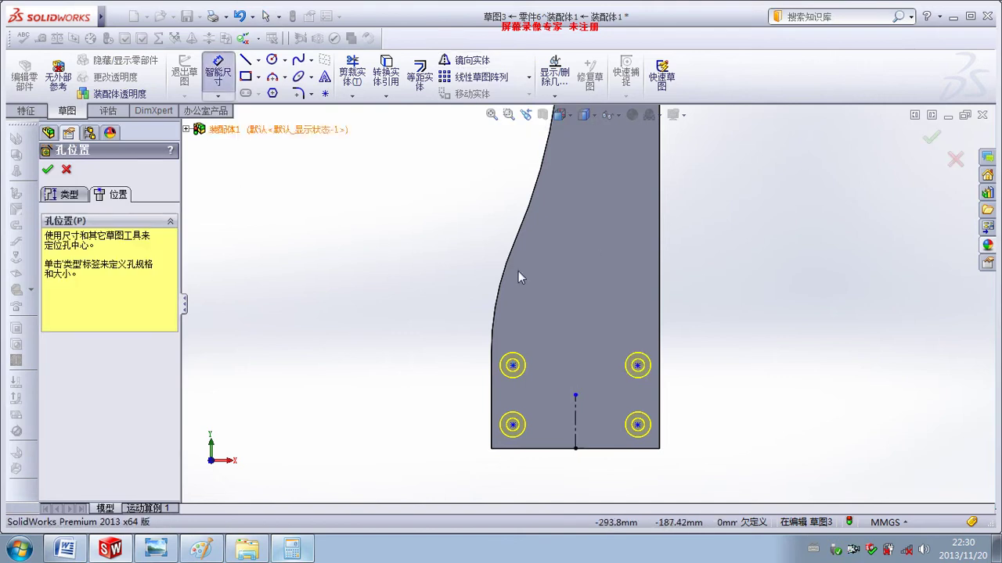
pyautogui.click(512, 425)
pyautogui.click(638, 424)
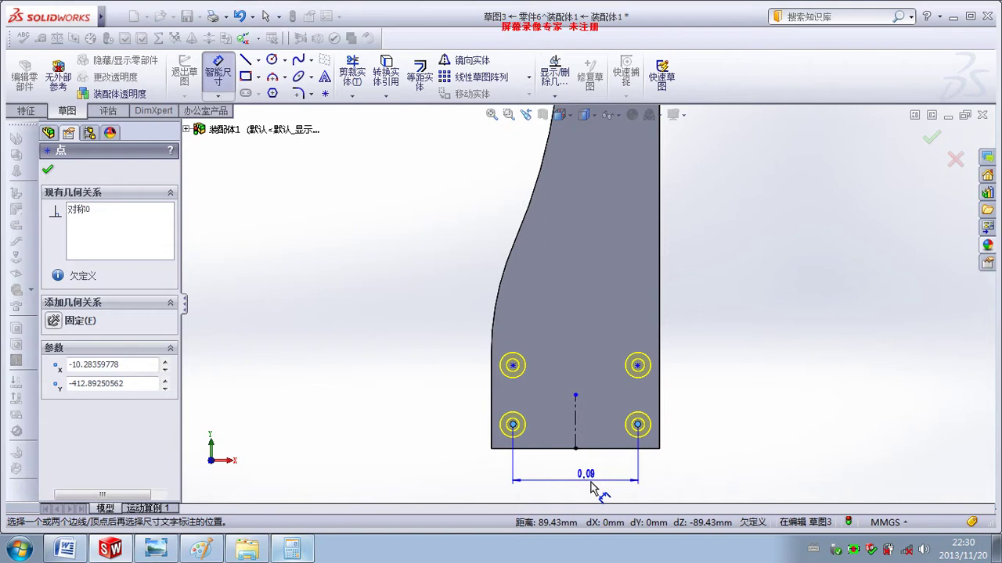
pyautogui.click(598, 468)
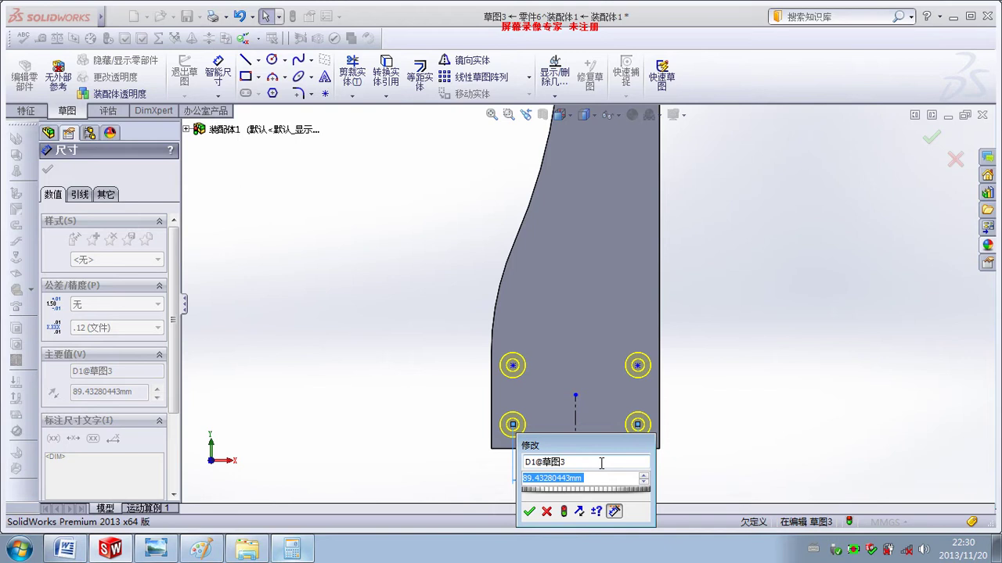
pyautogui.write('90')
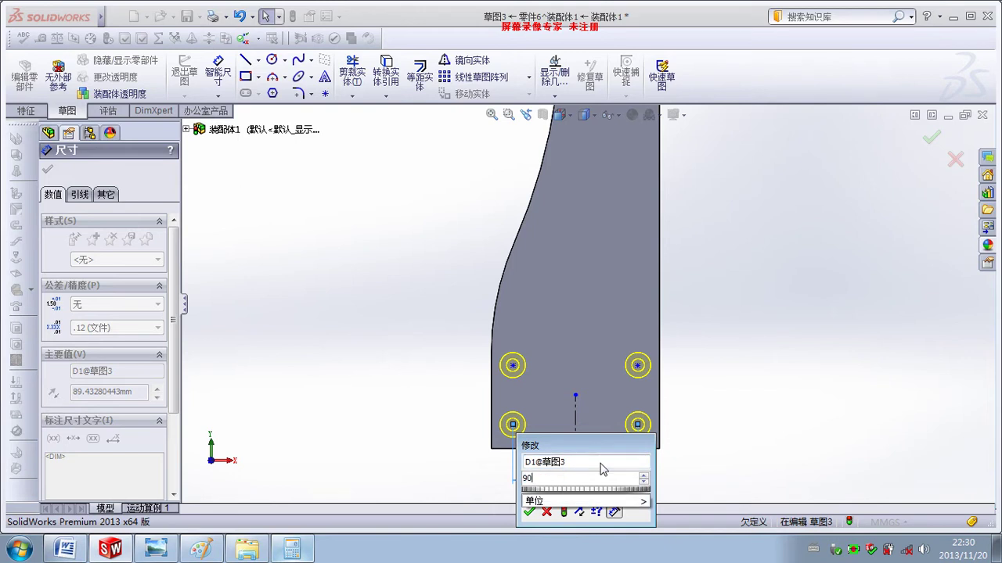
pyautogui.press('Return')
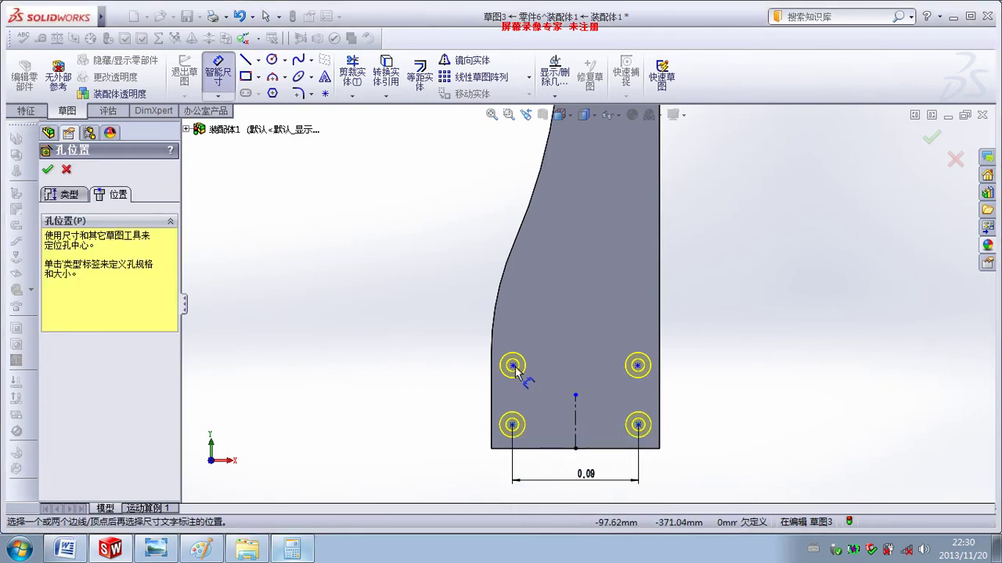
pyautogui.click(513, 365)
pyautogui.click(638, 365)
pyautogui.click(576, 329)
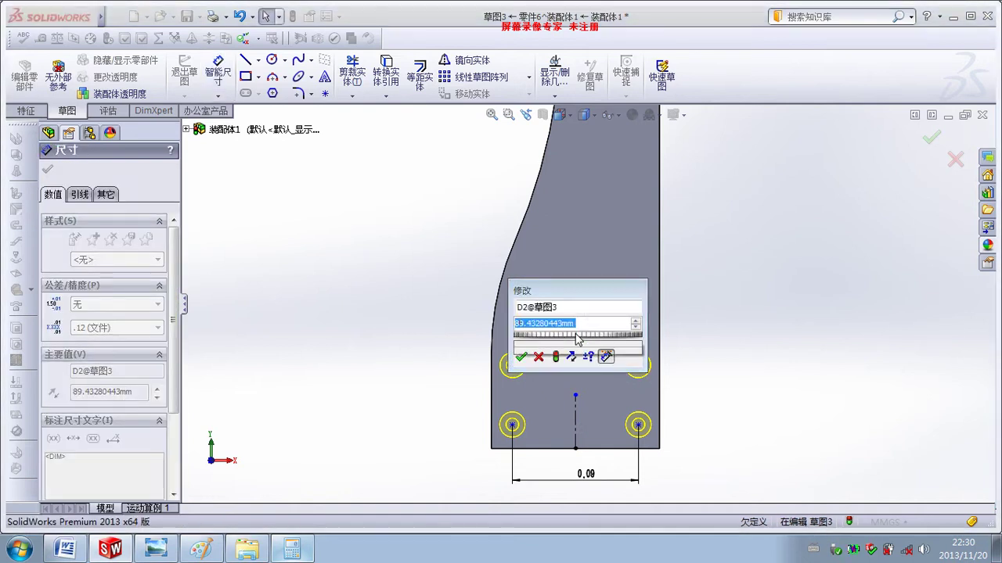
pyautogui.write('90')
pyautogui.press('Return')
pyautogui.press('Escape')
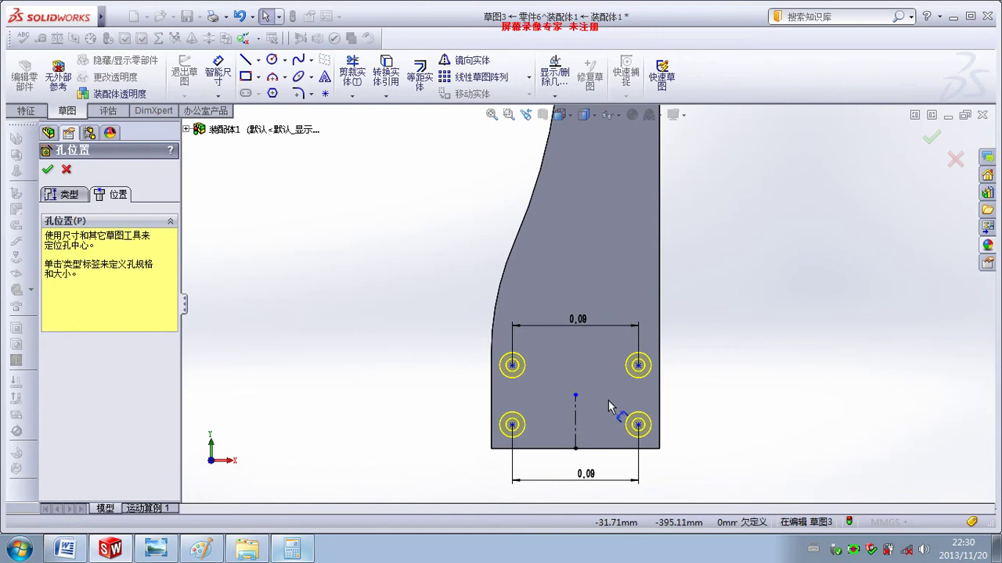
# Step: Begin a construction centreline at the lower-left hole centre
pyautogui.click(258, 61)
pyautogui.click(267, 93)
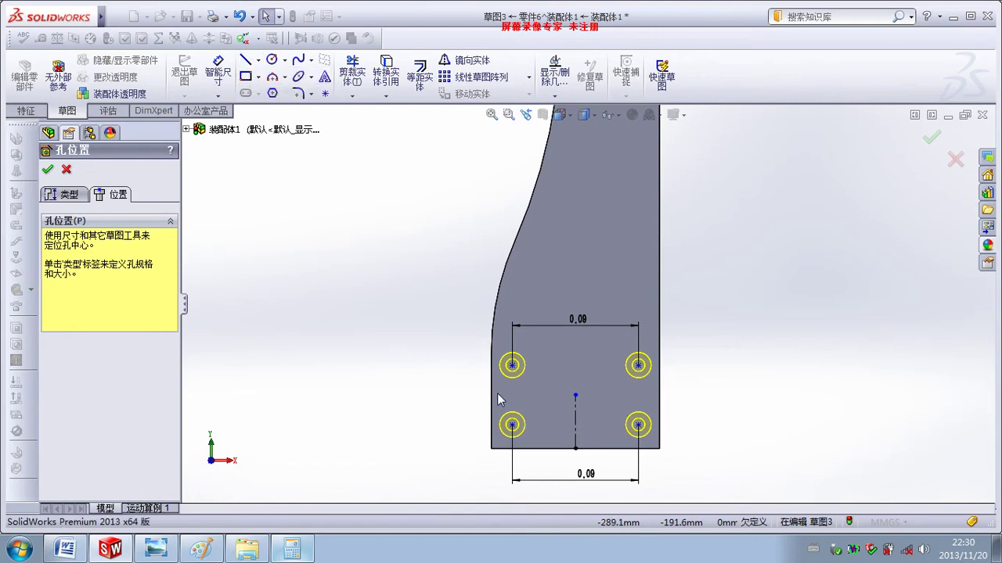
pyautogui.click(512, 424)
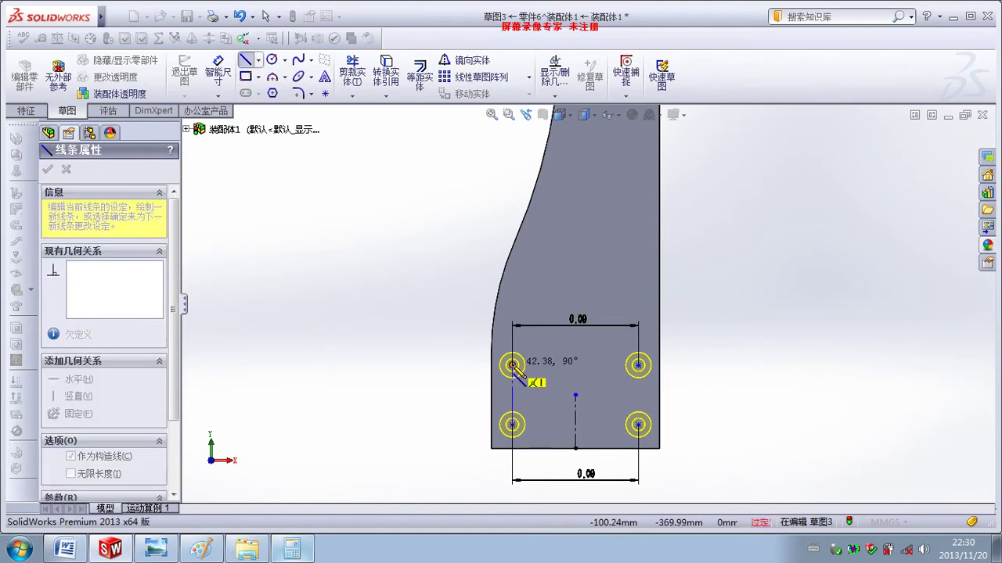
# Step: Finish the vertical centreline joining the lower-left and upper-left hole centres
pyautogui.click(512, 365)
pyautogui.press('Escape')
pyautogui.click(515, 393)
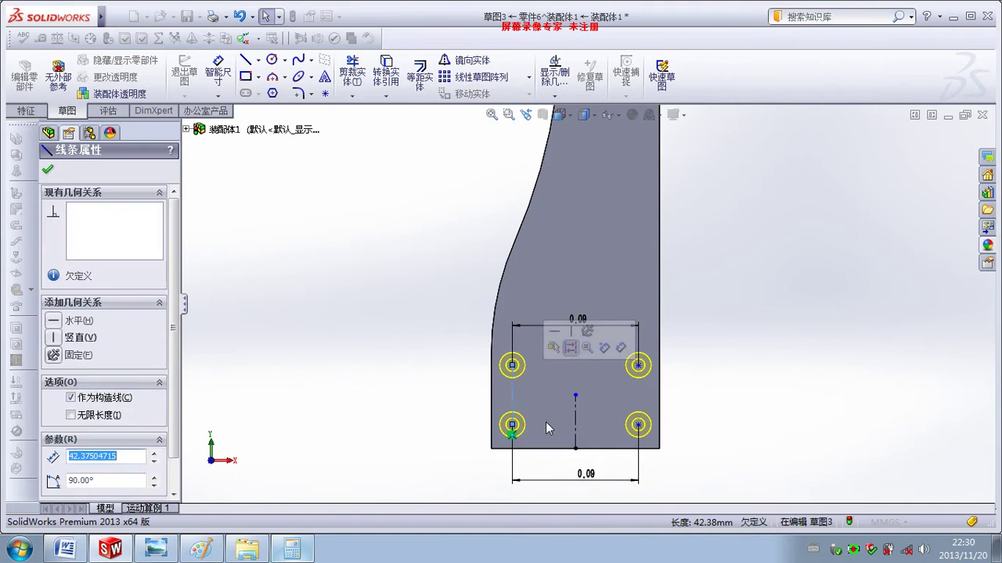
pyautogui.scroll(-2, 545, 428)
pyautogui.click(764, 405)
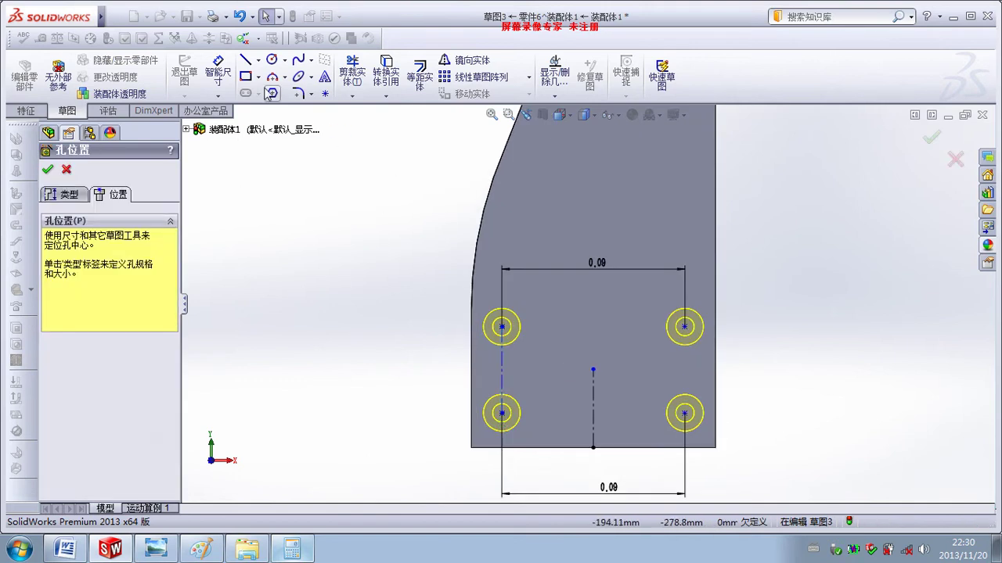
pyautogui.scroll(-5, 517, 356)
pyautogui.scroll(-1, 513, 352)
pyautogui.scroll(4, 512, 348)
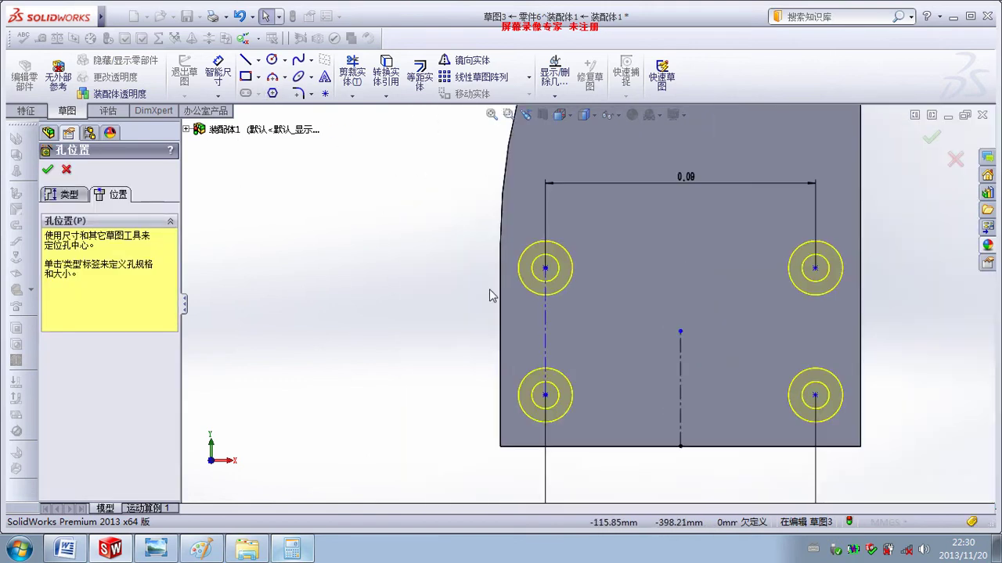
# Step: Dimension the left hole centres 40 mm apart vertically
pyautogui.click(218, 72)
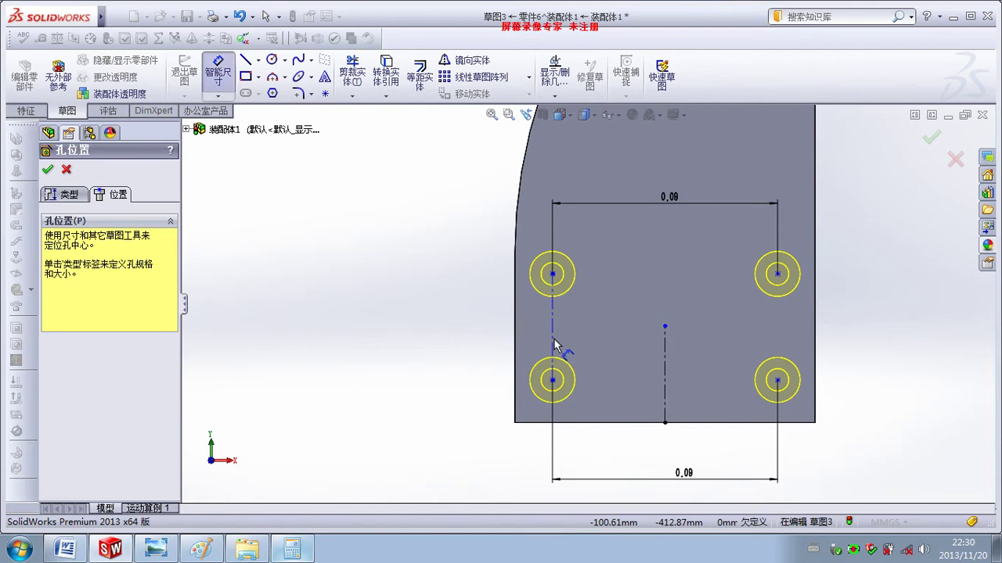
pyautogui.click(553, 342)
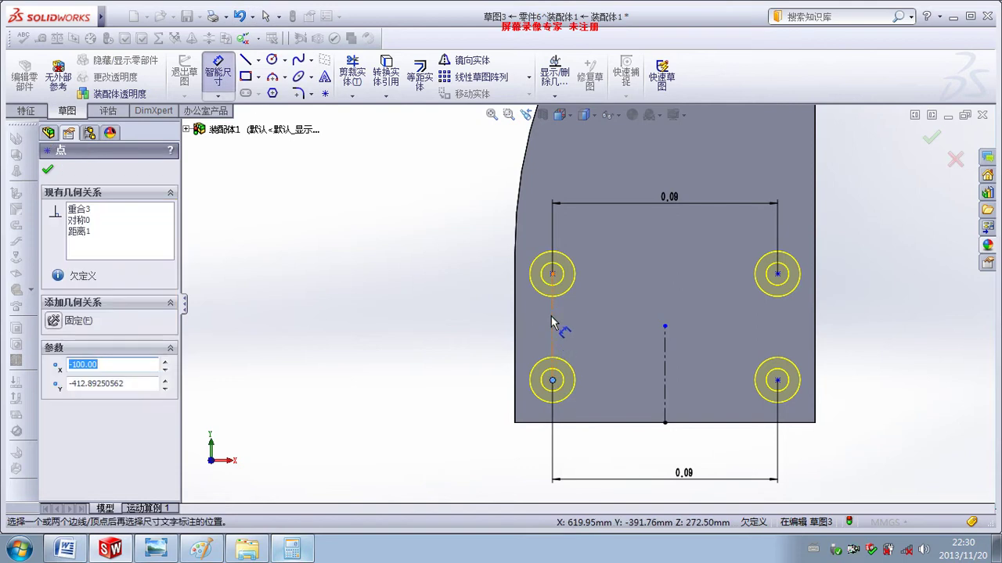
pyautogui.click(552, 275)
pyautogui.click(446, 316)
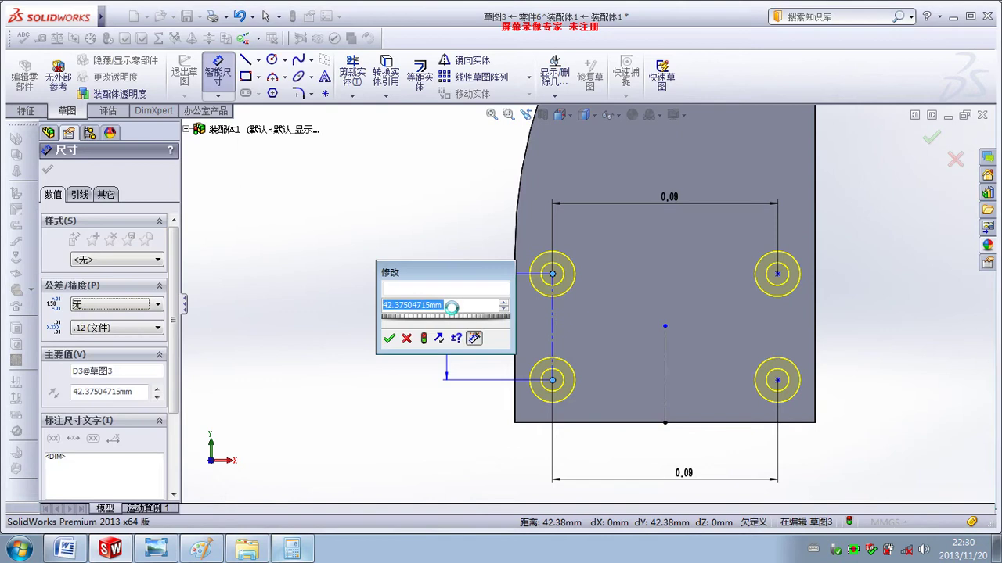
pyautogui.write('40')
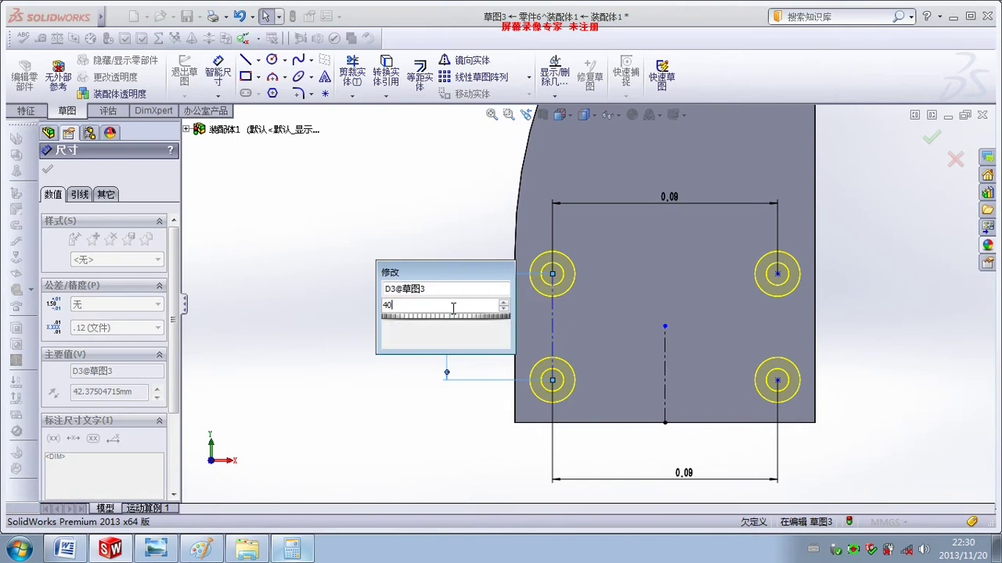
pyautogui.press('Return')
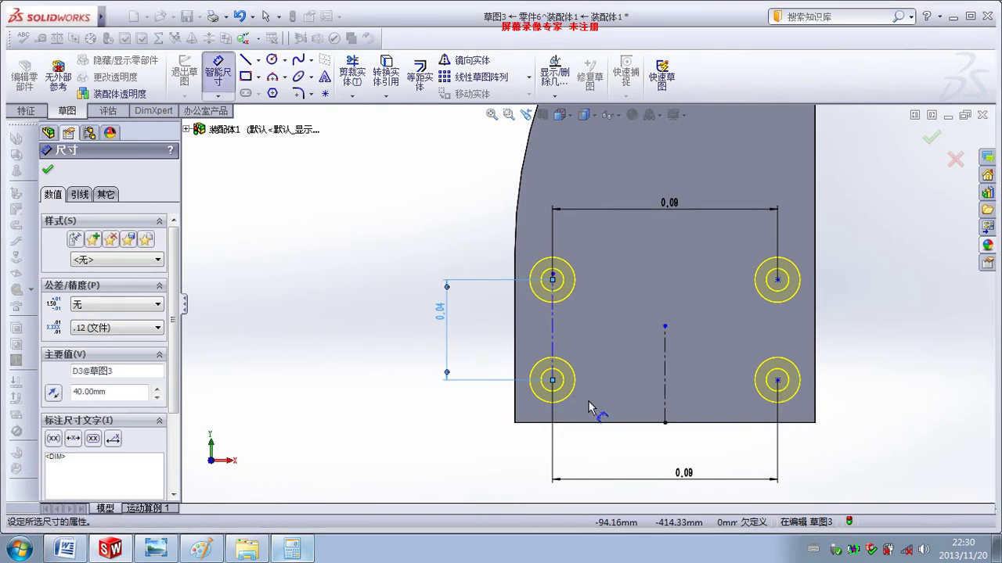
# Step: Place the lower-right hole 15 mm above the plate's bottom edge and accept the holes
pyautogui.click(777, 381)
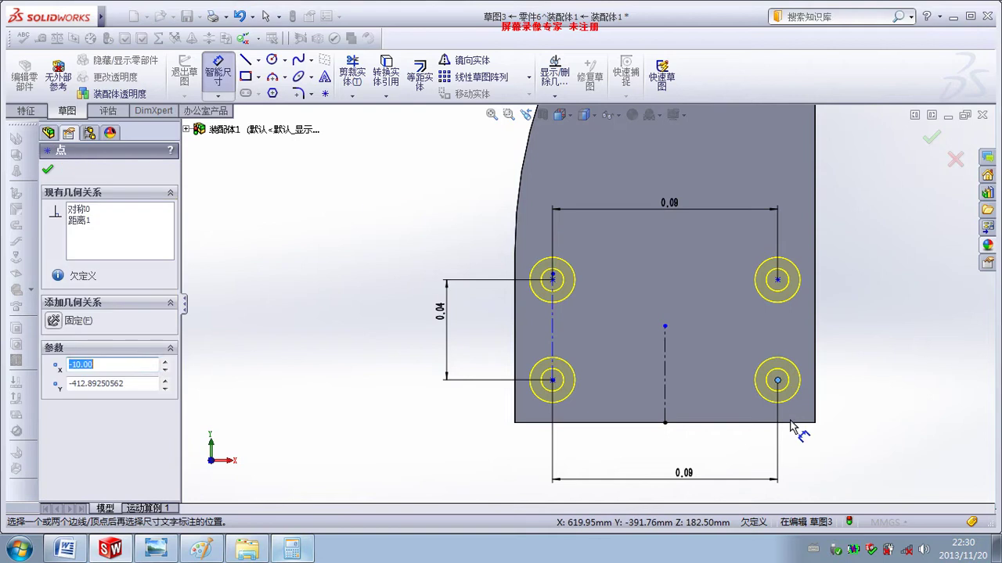
pyautogui.click(853, 413)
pyautogui.click(605, 277)
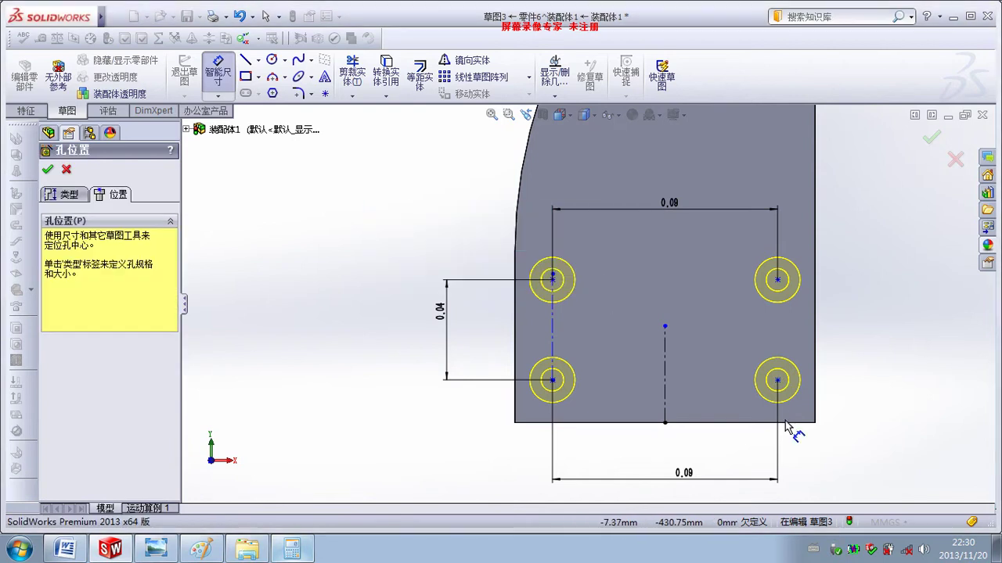
pyautogui.click(786, 423)
pyautogui.click(777, 381)
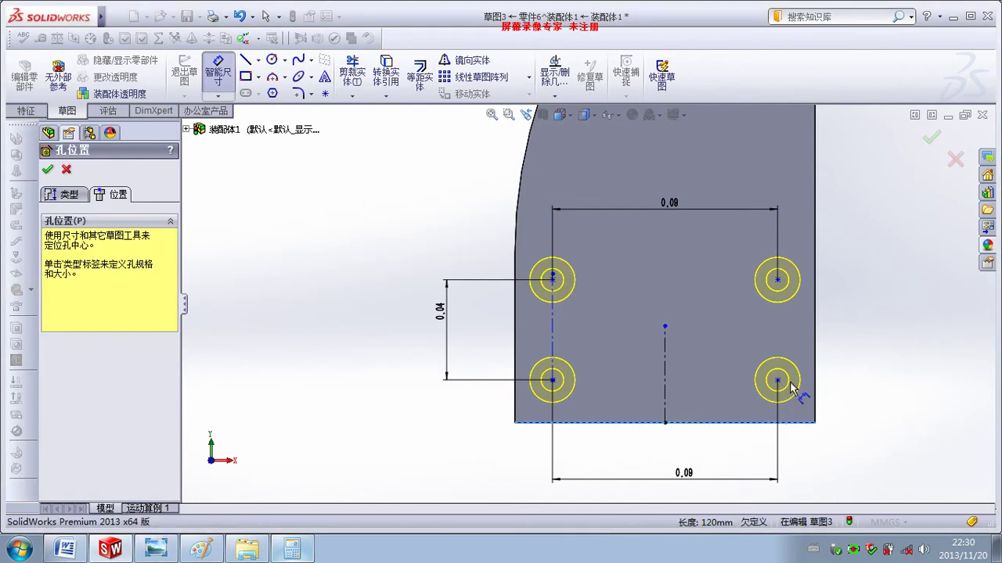
pyautogui.click(868, 400)
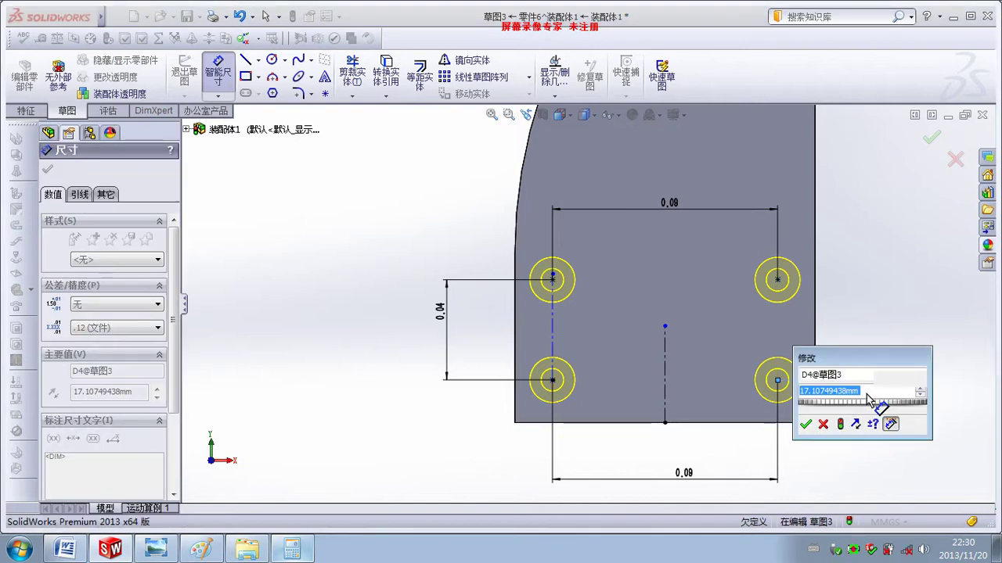
pyautogui.write('15')
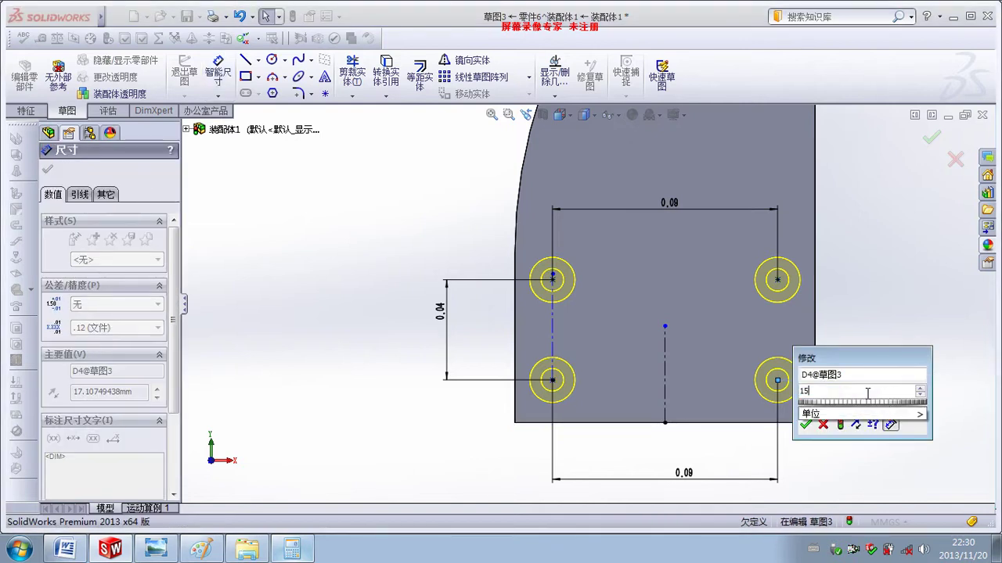
pyautogui.press('Return')
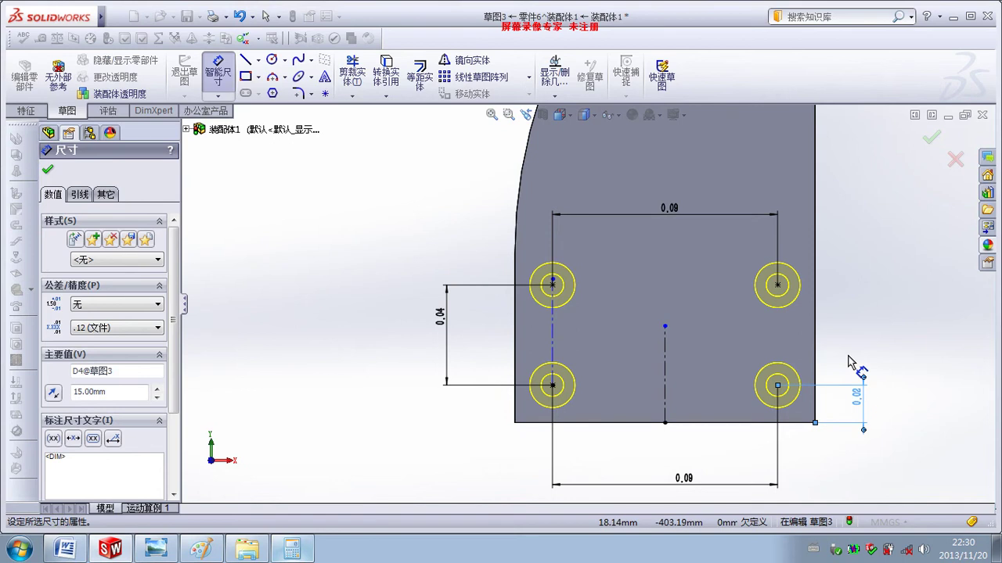
pyautogui.click(50, 170)
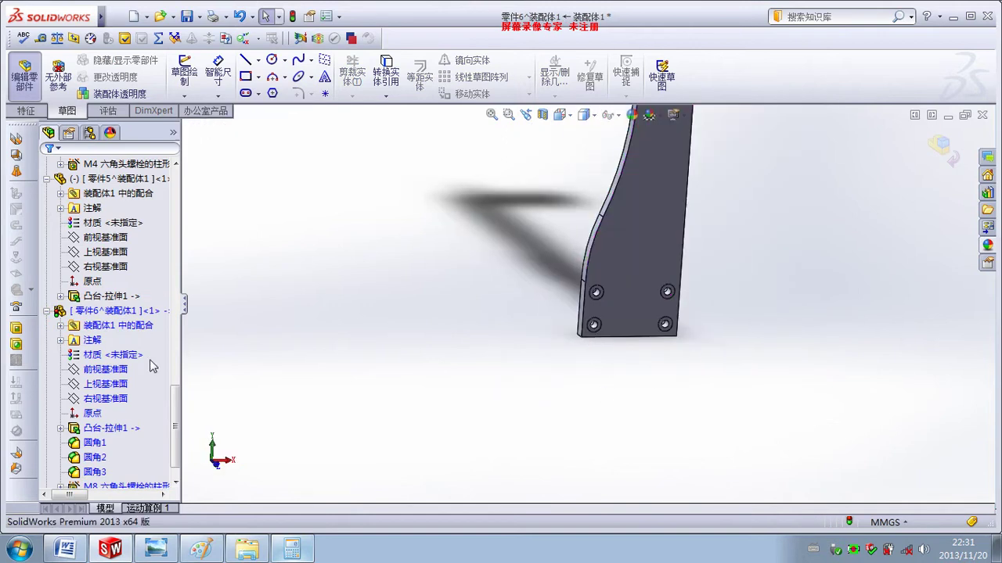
# Step: Edit the M8 hole feature and change its type to socket head cap screw GB/T70.1
pyautogui.scroll(-2, 175, 475)
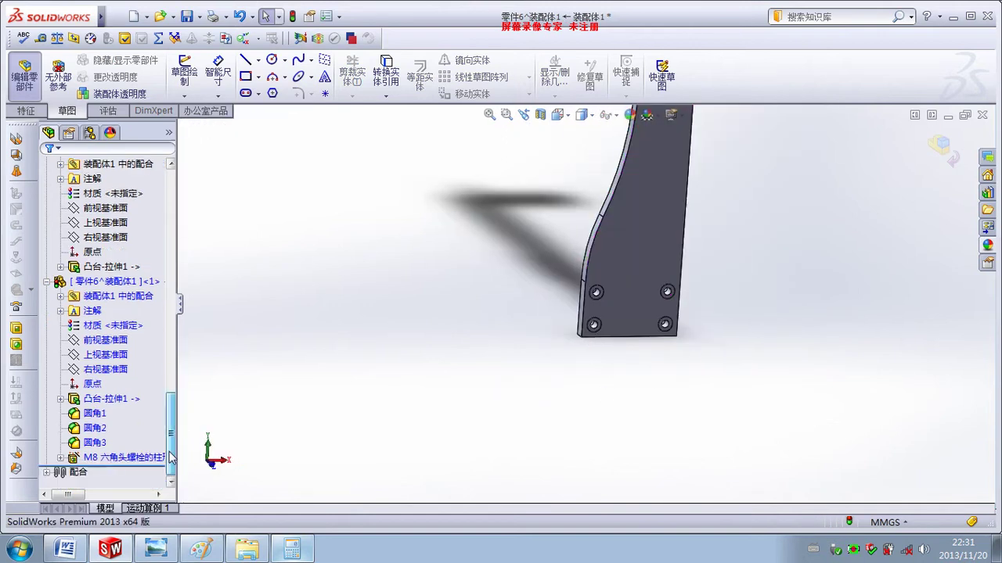
pyautogui.click(112, 457)
pyautogui.click(130, 415)
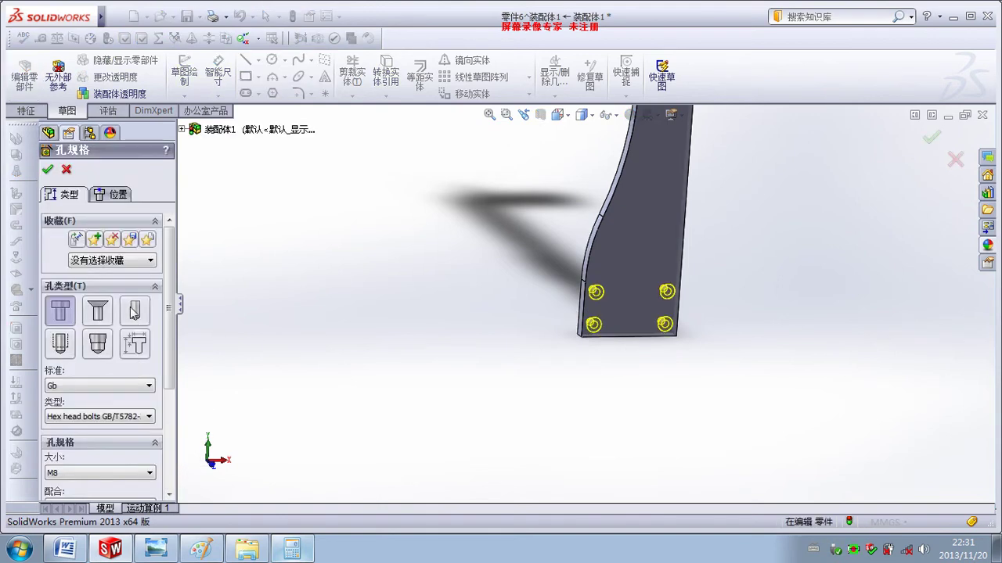
pyautogui.scroll(-2, 168, 414)
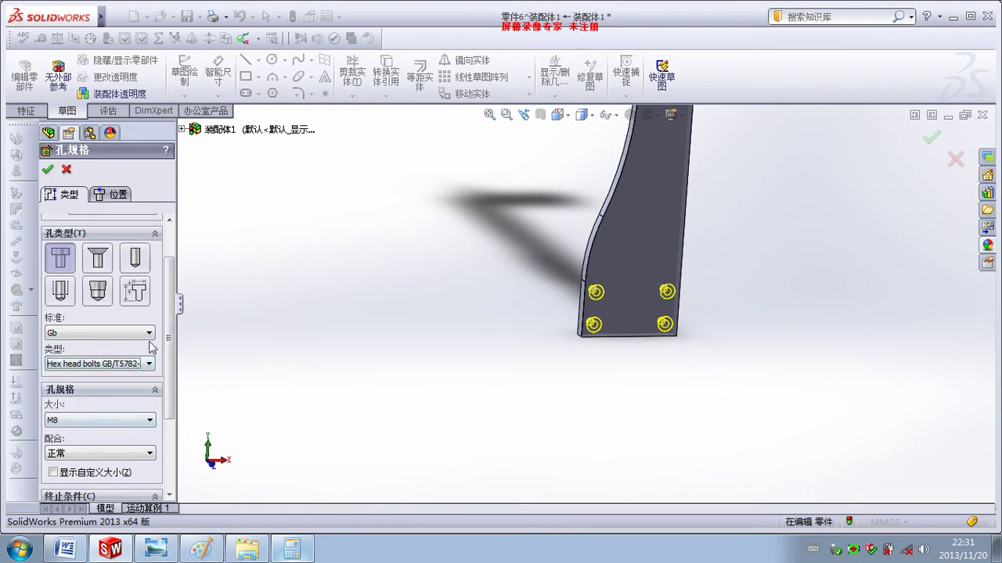
pyautogui.scroll(-2, 156, 329)
pyautogui.scroll(-1, 133, 298)
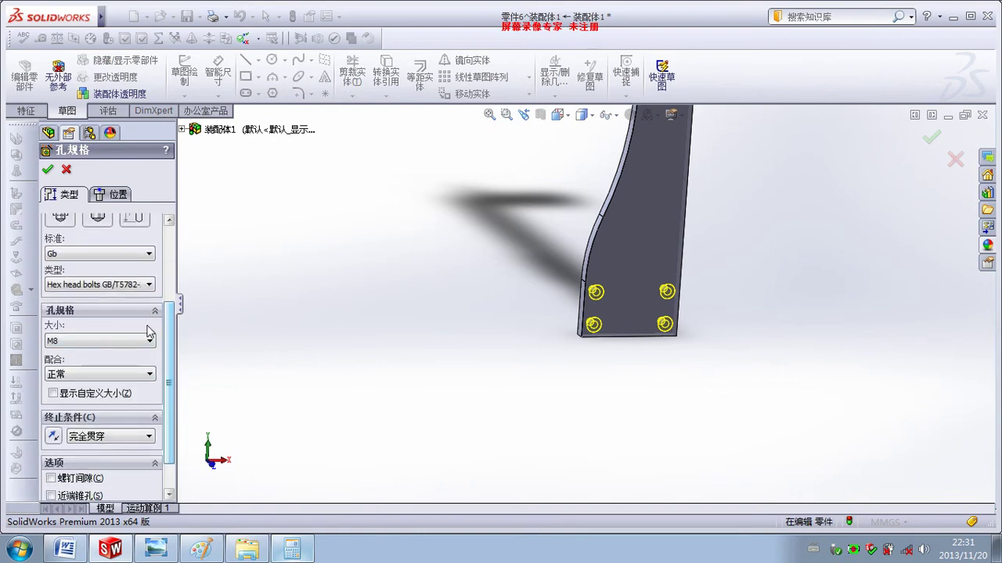
pyautogui.click(131, 286)
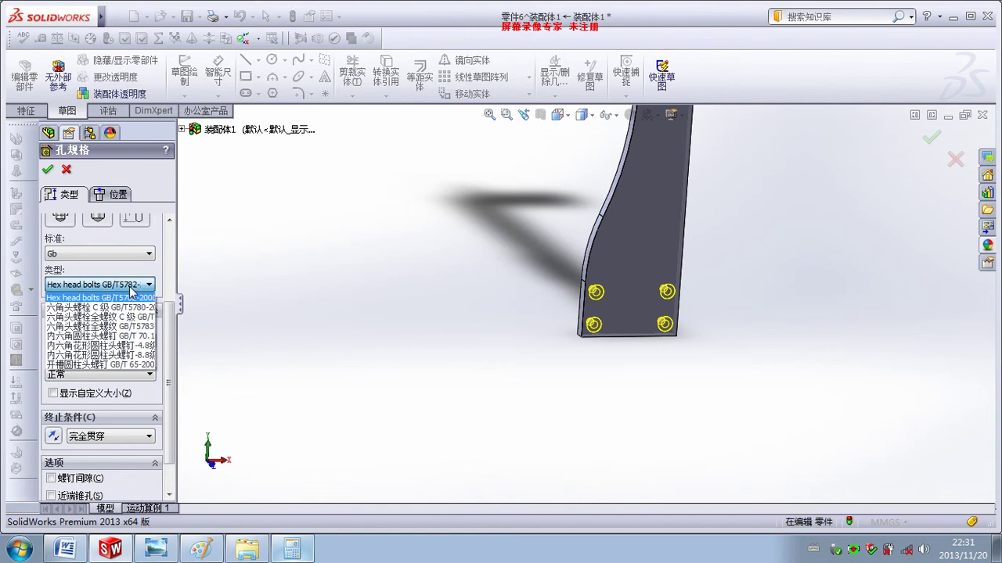
pyautogui.click(129, 308)
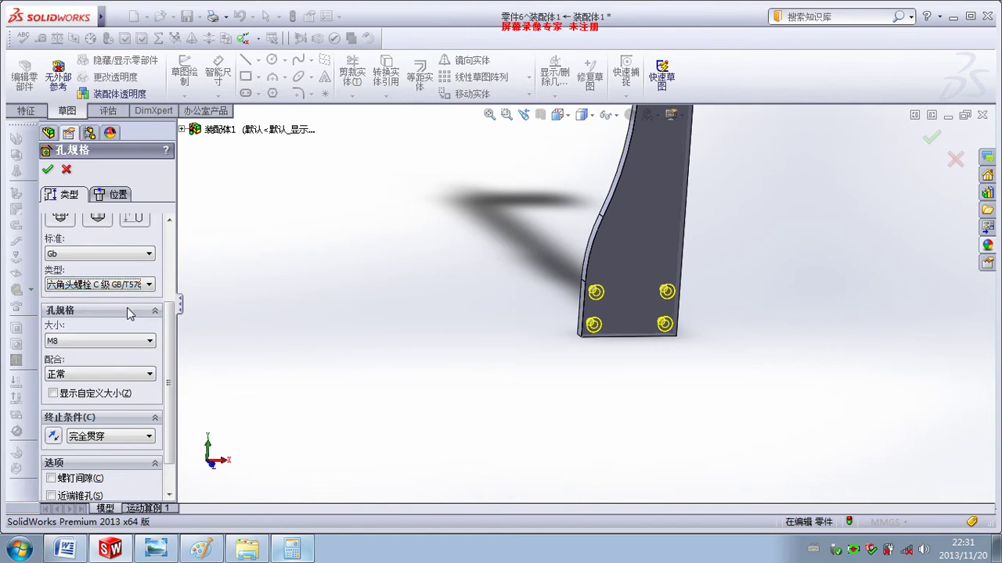
pyautogui.click(123, 289)
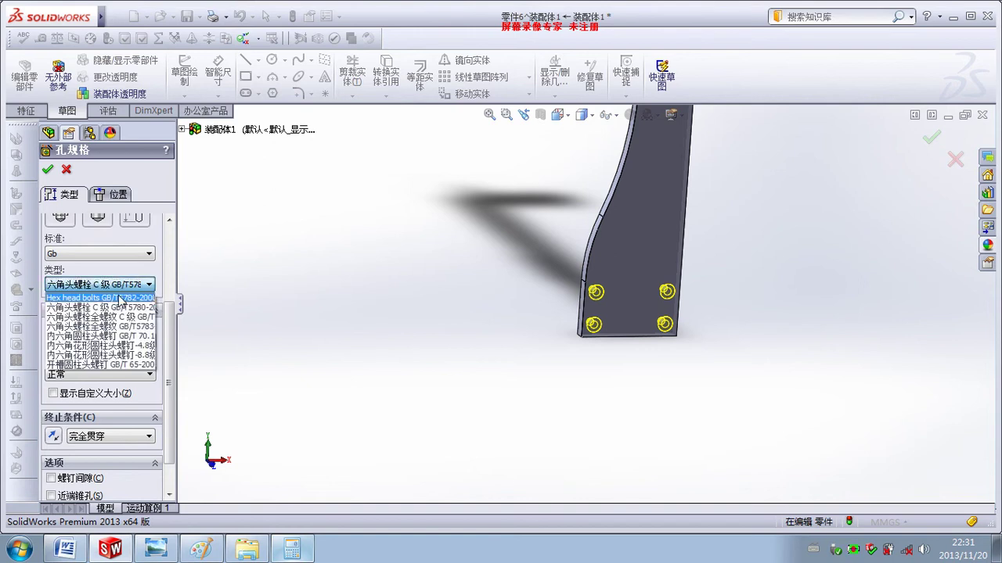
pyautogui.click(122, 298)
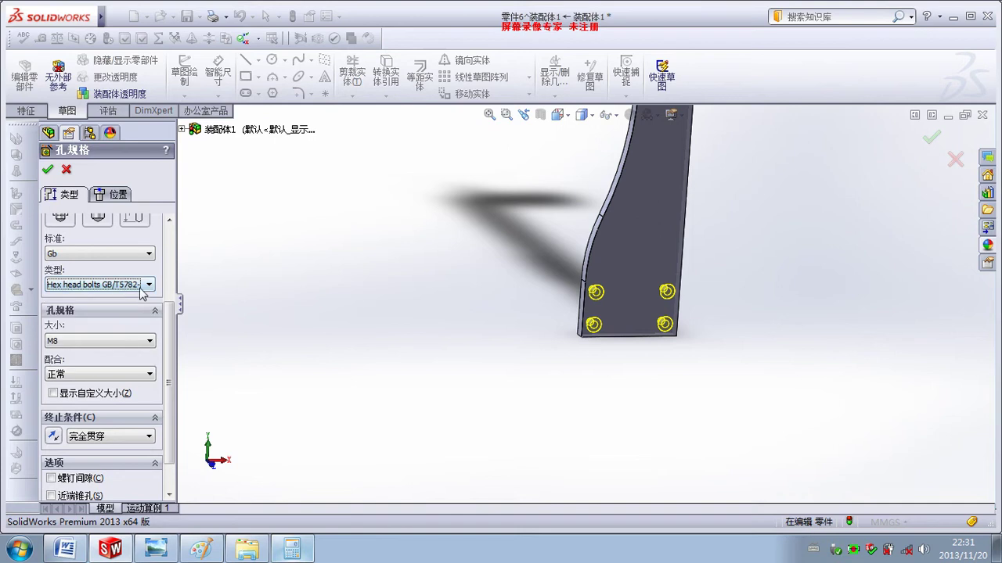
pyautogui.click(141, 288)
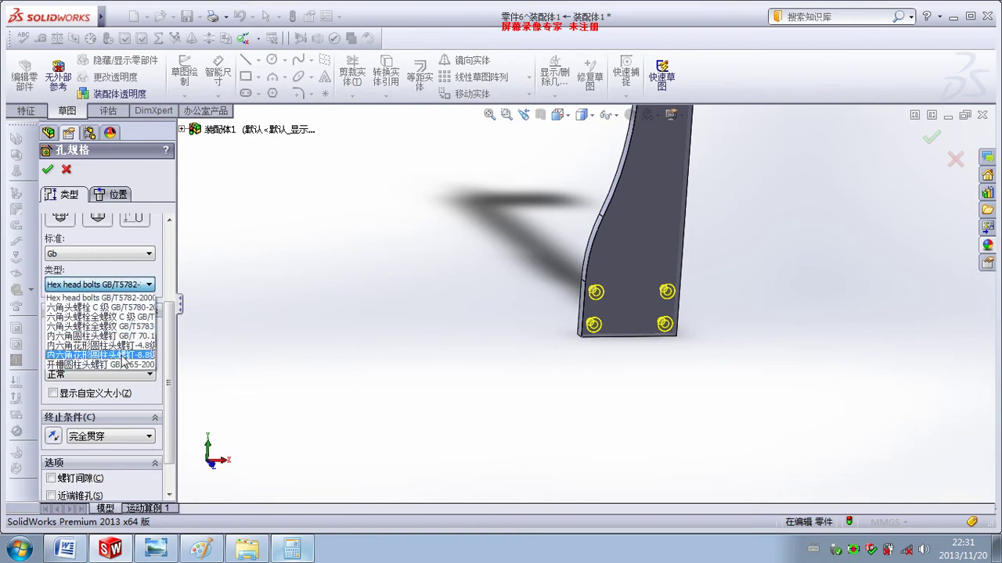
pyautogui.click(117, 336)
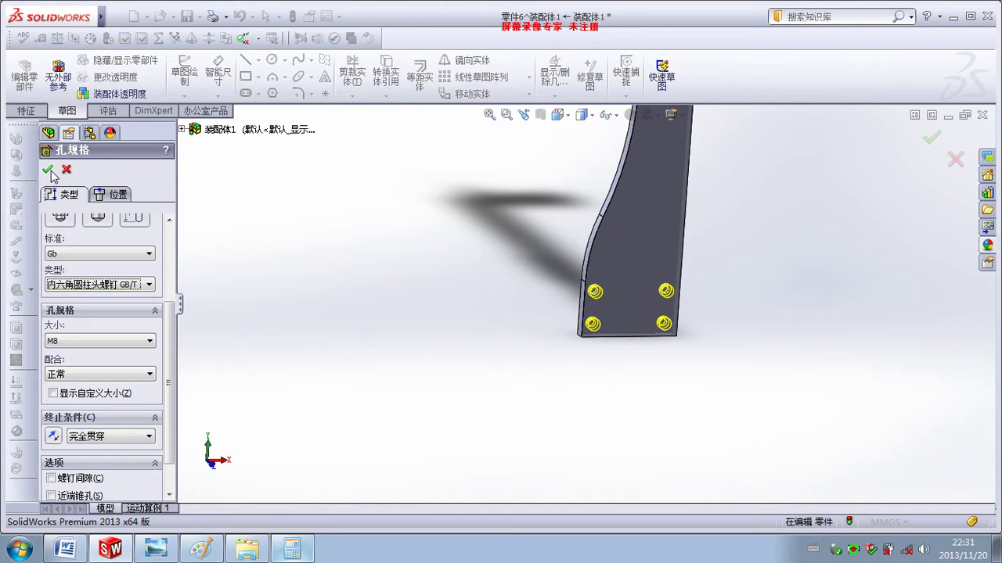
pyautogui.press('Return')
# Step: Exit in-context editing and orbit the assembly to view the whole gantry frame
pyautogui.moveTo(636, 303); pyautogui.dragTo(687, 358, button='middle')
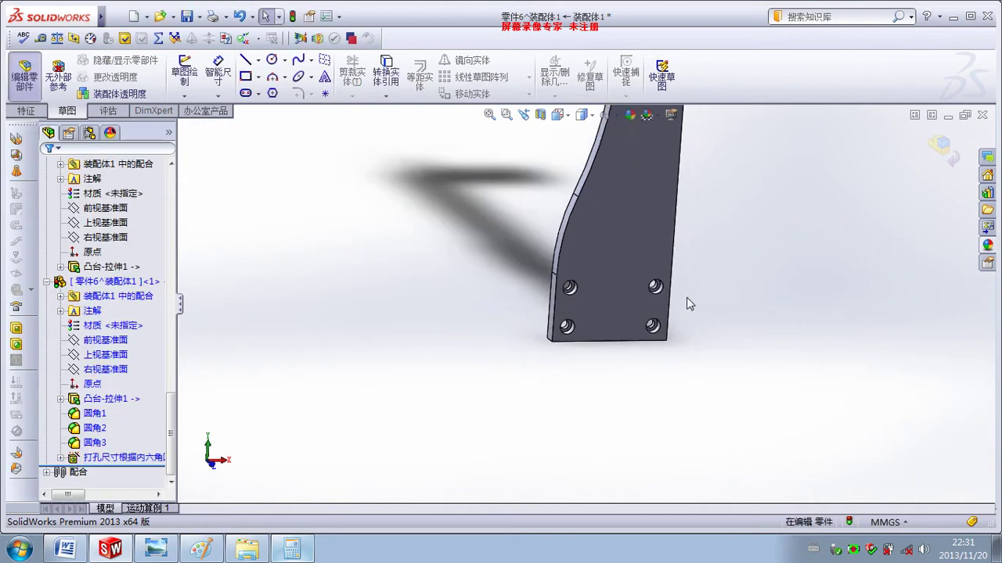
pyautogui.click(942, 145)
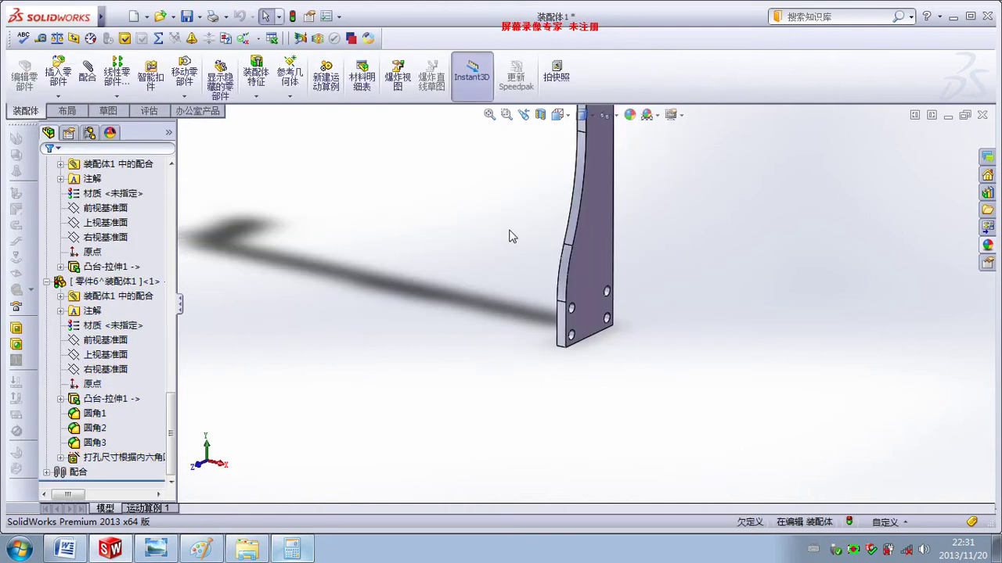
pyautogui.moveTo(484, 196)
pyautogui.mouseDown(button='middle')
pyautogui.moveTo(467, 206)
pyautogui.moveTo(525, 259)
pyautogui.moveTo(645, 335)
pyautogui.moveTo(650, 295)
pyautogui.moveTo(577, 319)
pyautogui.moveTo(480, 318)
pyautogui.moveTo(527, 290)
pyautogui.moveTo(339, 313)
pyautogui.mouseUp(button='middle')
pyautogui.scroll(-5, 340, 313)
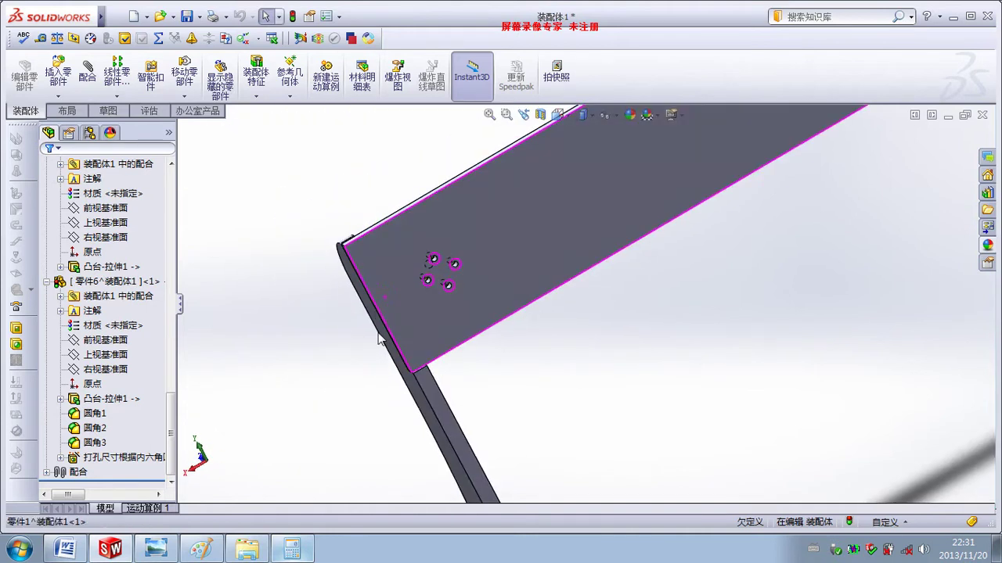
pyautogui.moveTo(391, 293)
pyautogui.mouseDown(button='middle')
pyautogui.moveTo(458, 342)
pyautogui.moveTo(438, 315)
pyautogui.moveTo(537, 331)
pyautogui.moveTo(527, 357)
pyautogui.moveTo(469, 288)
pyautogui.mouseUp(button='middle')
pyautogui.scroll(-3, 496, 342)
pyautogui.scroll(5, 468, 288)
pyautogui.moveTo(412, 251); pyautogui.dragTo(522, 222, button='middle')
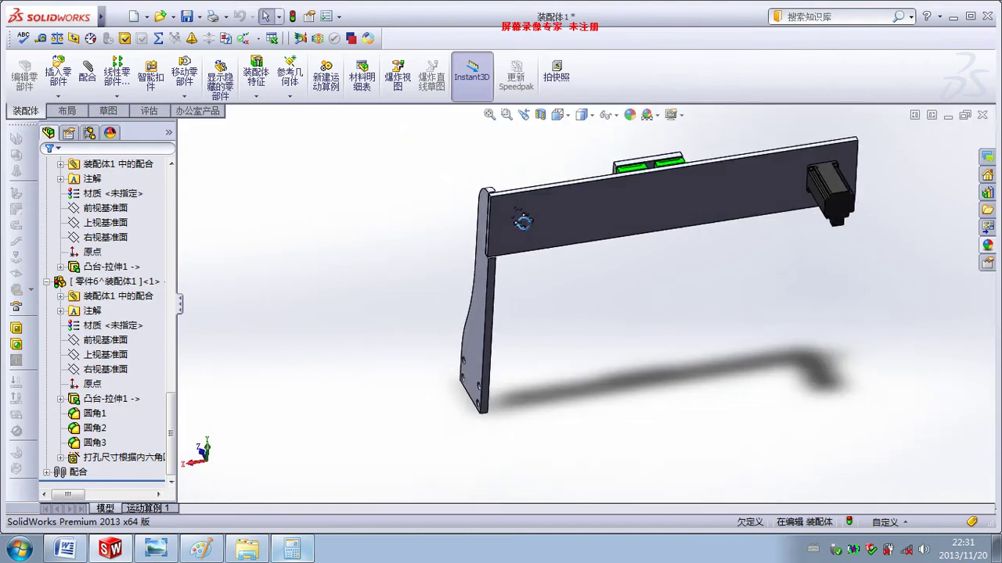
pyautogui.scroll(-4, 490, 220)
# Step: Open the upright side plate 零件6 in its own part window
pyautogui.click(485, 227)
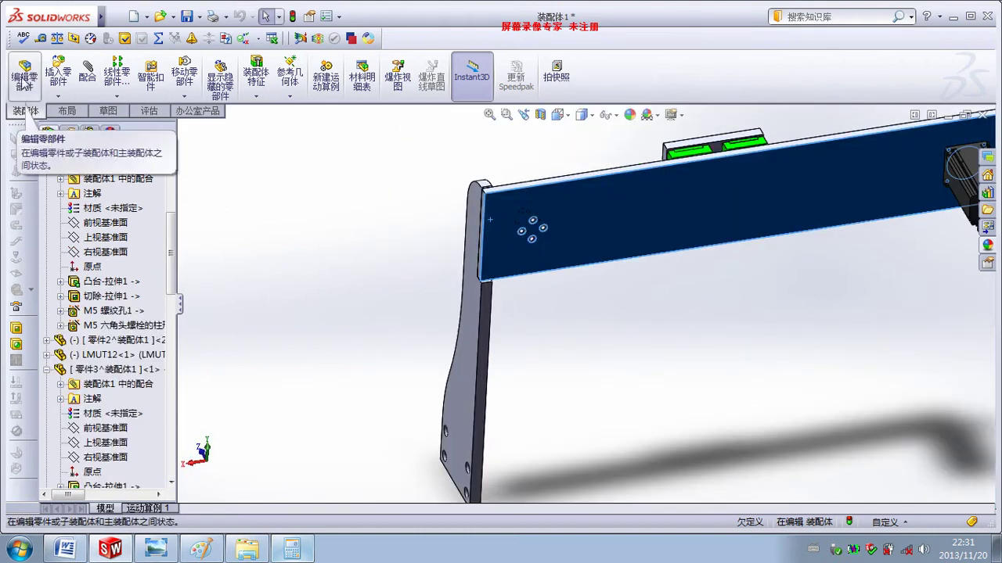
pyautogui.click(551, 335)
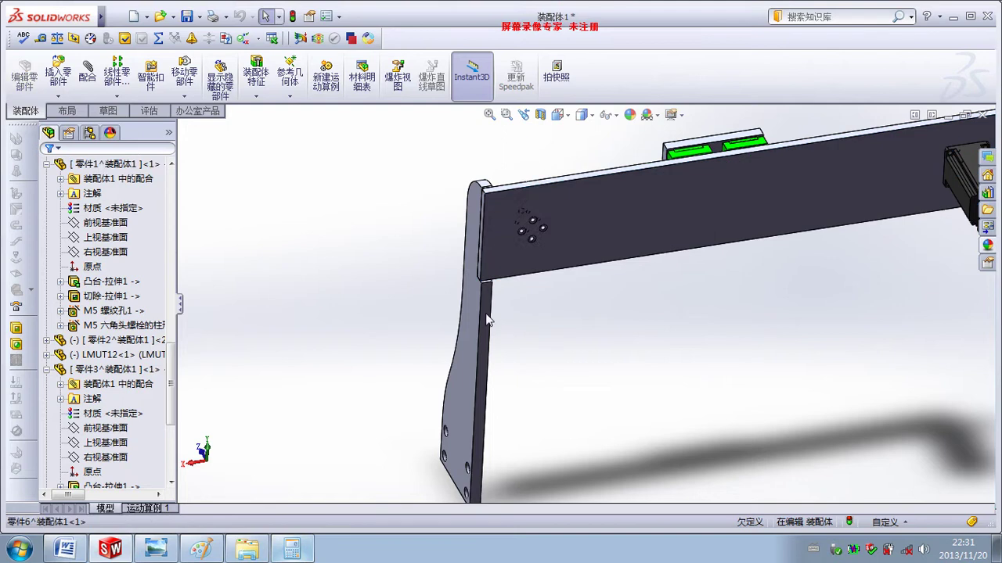
pyautogui.rightClick(490, 285)
pyautogui.click(510, 136)
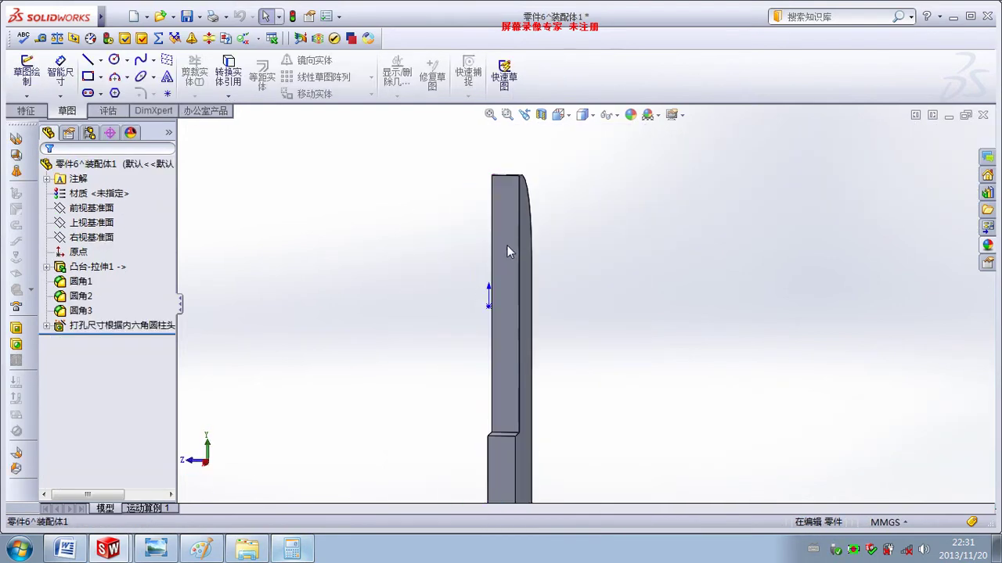
# Step: Start a Hole Wizard tapped hole of size M8 on the plate's narrow face
pyautogui.click(505, 246)
pyautogui.click(26, 110)
pyautogui.moveTo(100, 16)
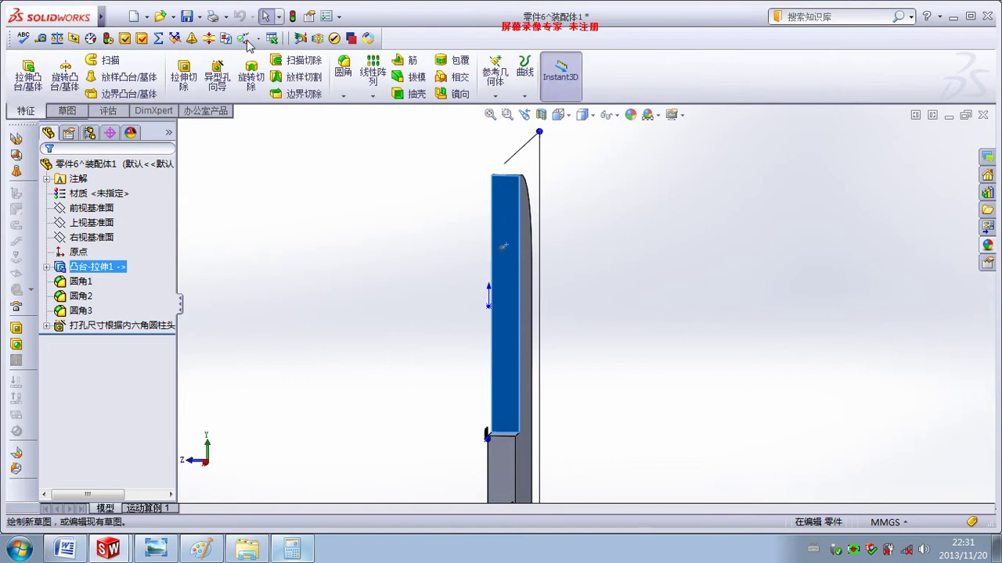
pyautogui.click(235, 16)
pyautogui.moveTo(264, 66)
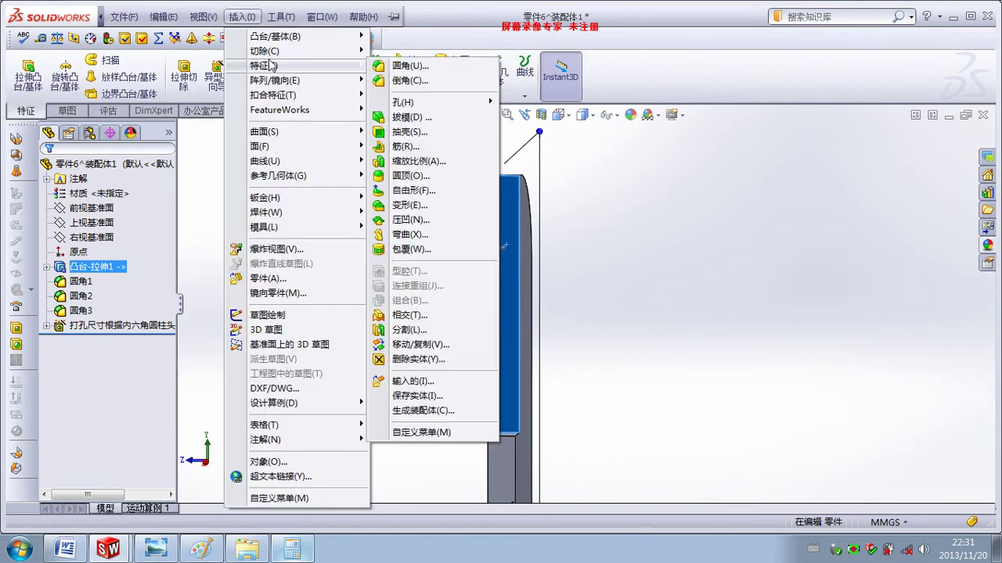
pyautogui.moveTo(403, 102)
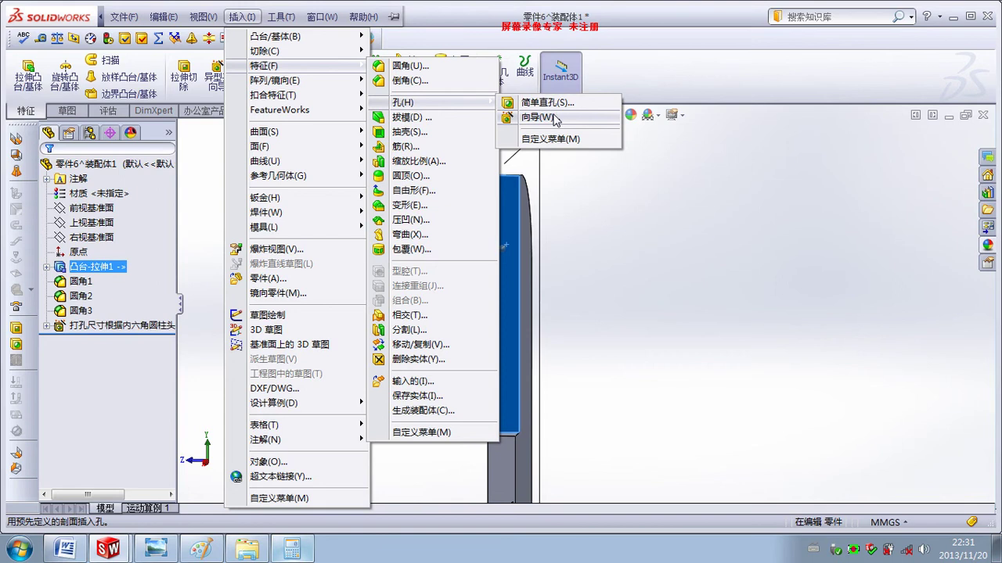
pyautogui.click(537, 117)
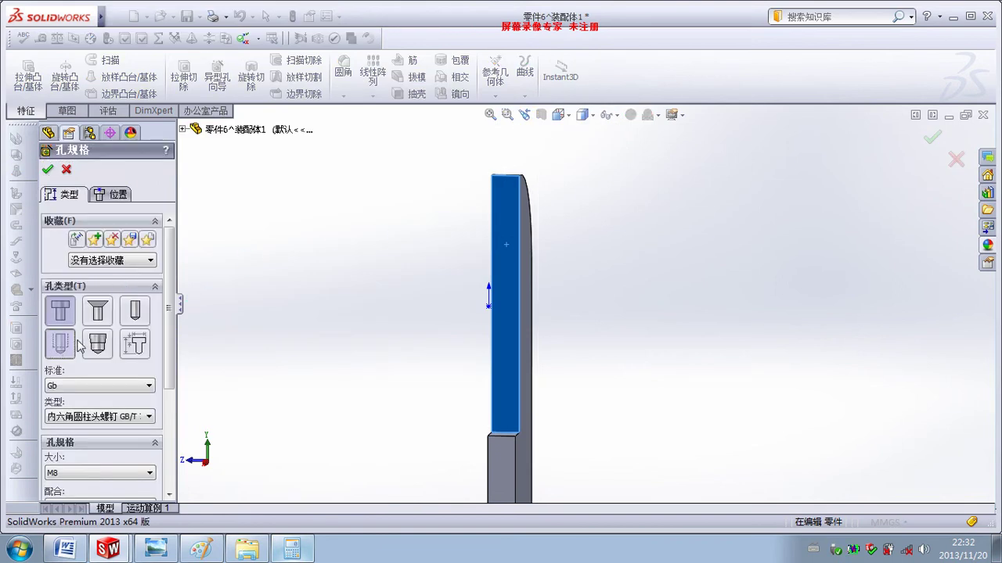
pyautogui.click(76, 341)
pyautogui.click(109, 473)
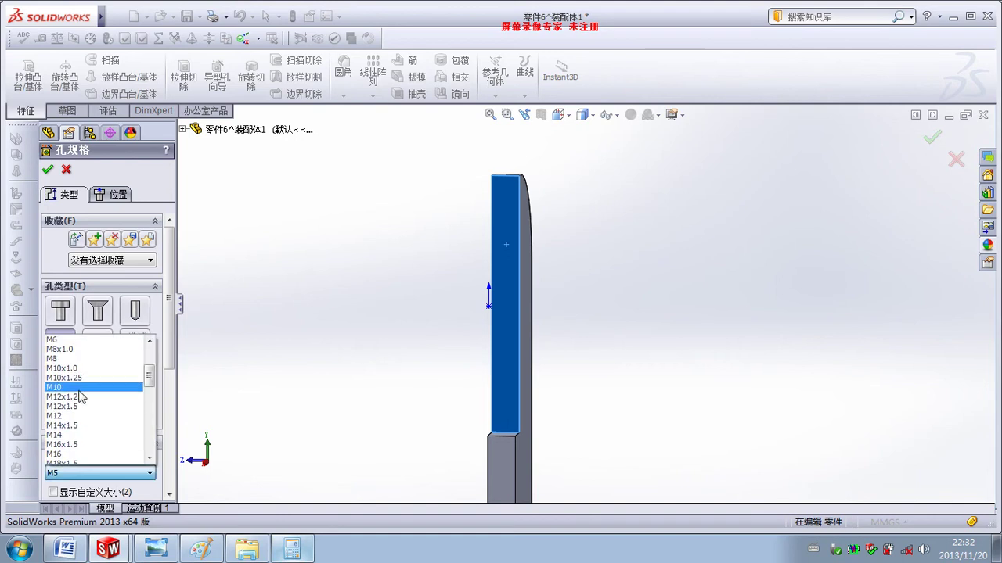
pyautogui.click(86, 353)
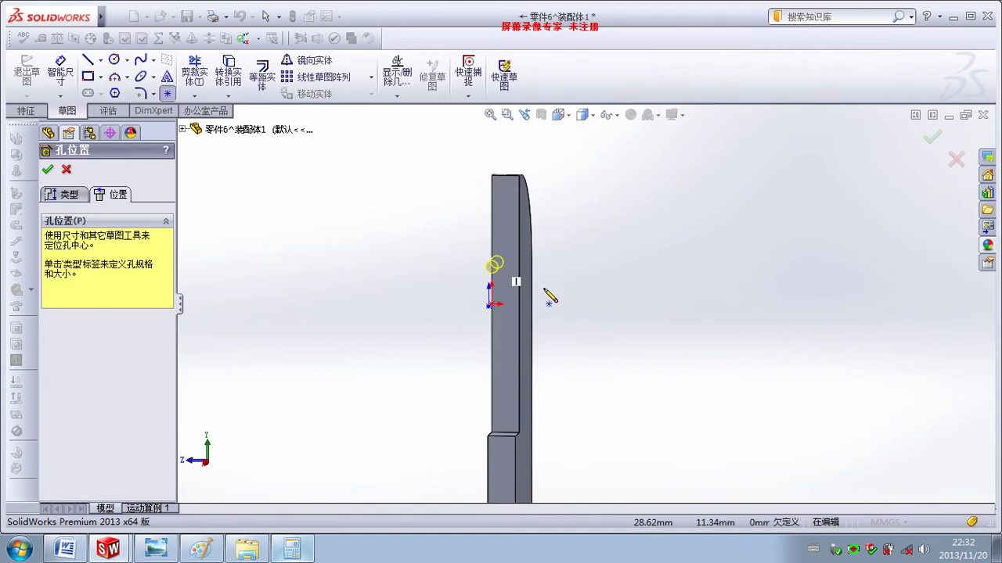
# Step: Fit the part in view and draw a vertical construction line down from the plate's top corner
pyautogui.press('f')
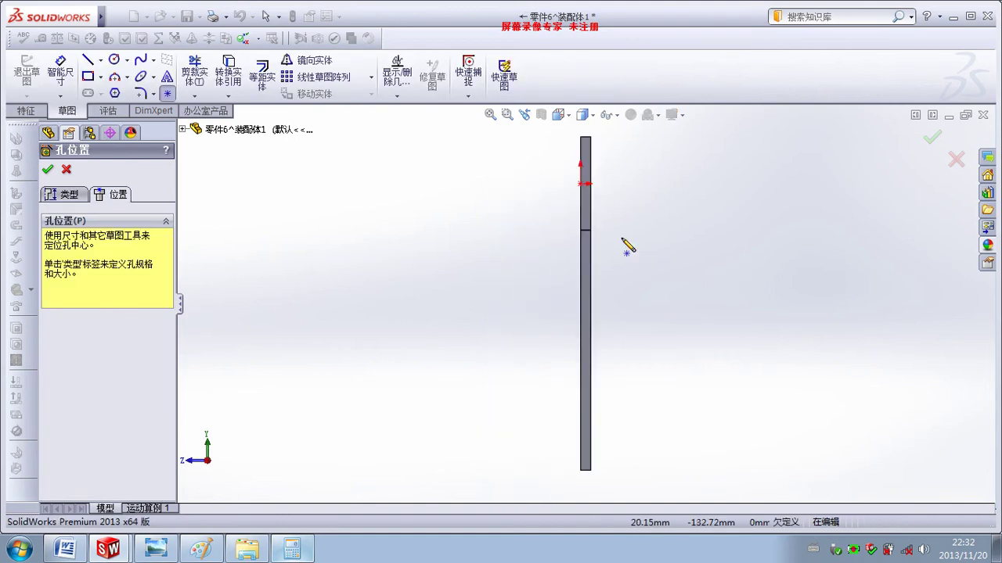
pyautogui.scroll(-2, 579, 207)
pyautogui.scroll(-2, 579, 206)
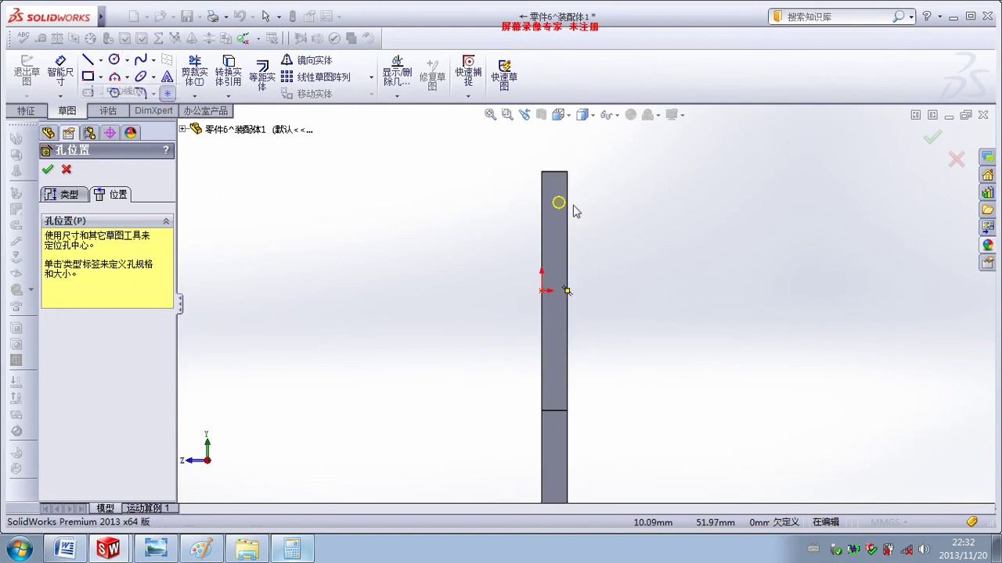
pyautogui.press('l')
pyautogui.click(553, 171)
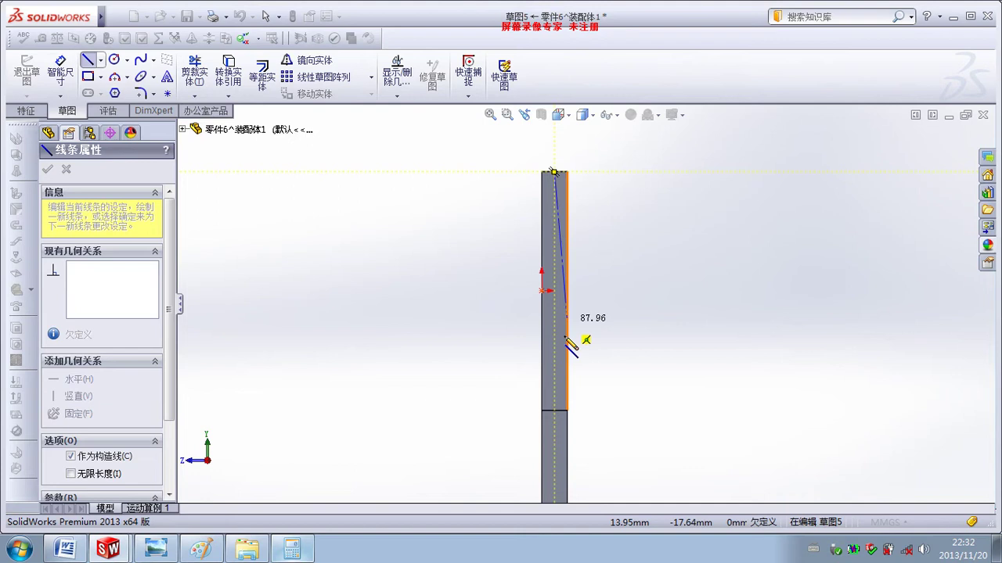
pyautogui.click(553, 409)
pyautogui.press('Escape')
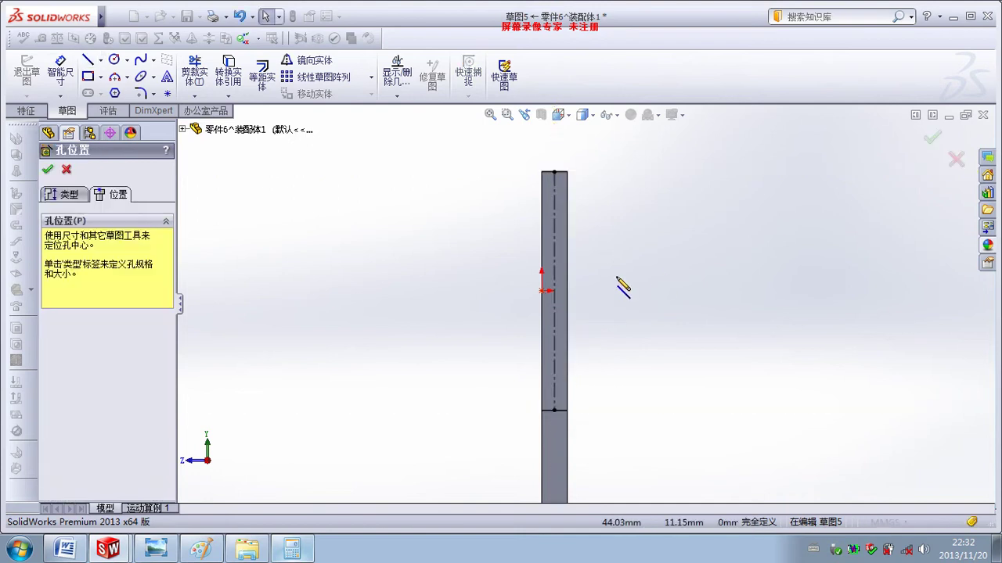
pyautogui.scroll(-2, 622, 286)
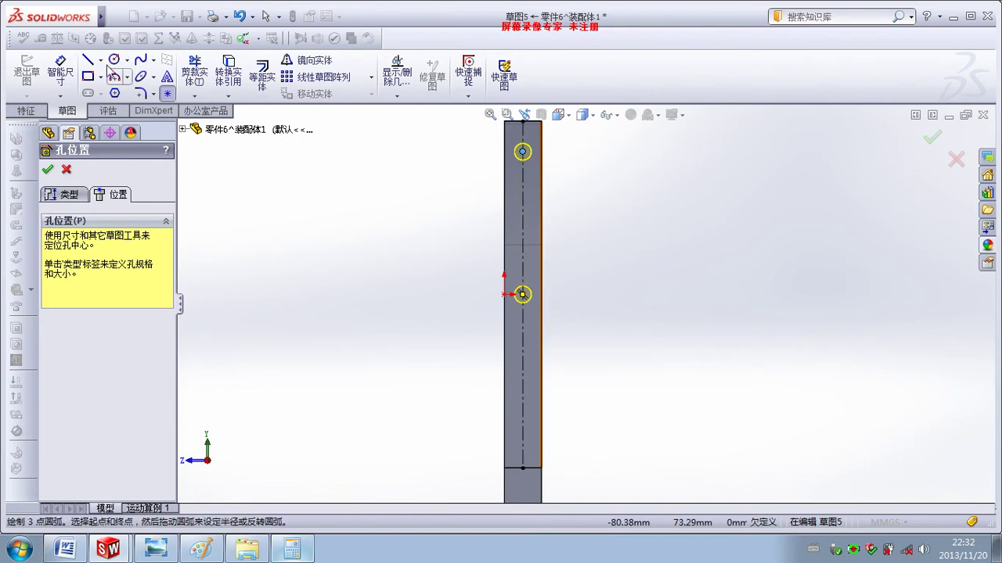
# Step: Draw a short horizontal centerline and mirror the top hole point about it
pyautogui.click(100, 60)
pyautogui.click(117, 92)
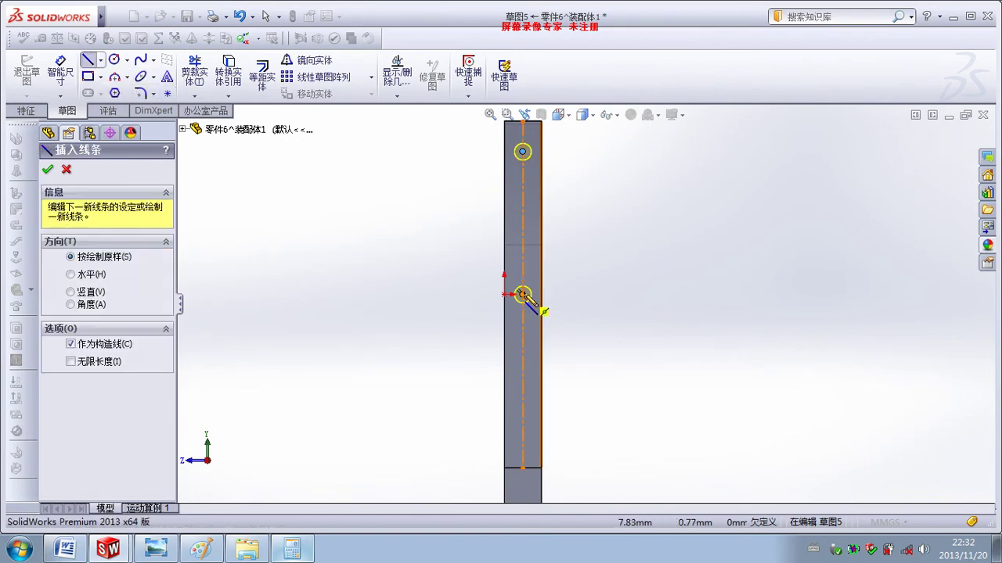
pyautogui.click(523, 295)
pyautogui.click(569, 295)
pyautogui.press('Escape')
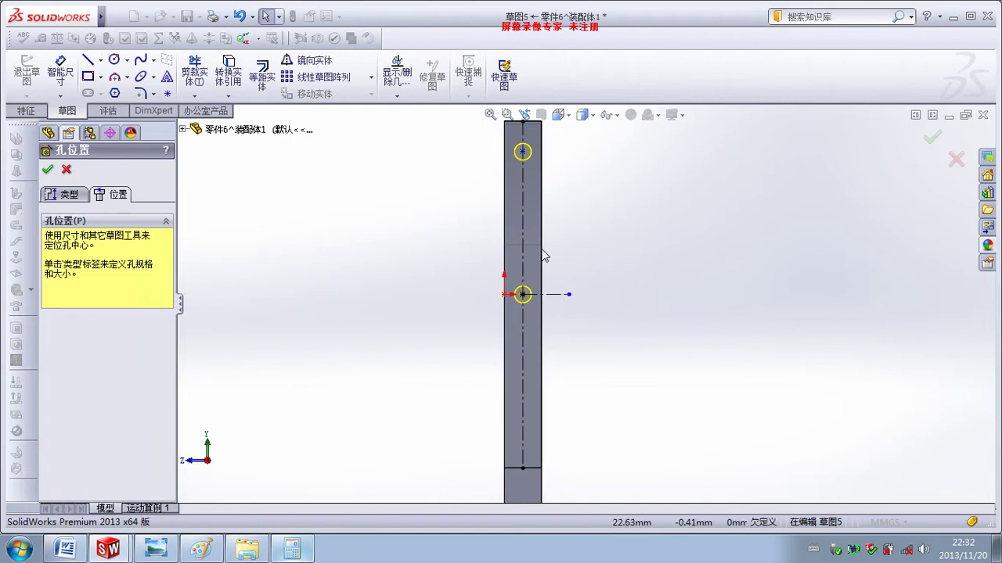
pyautogui.click(548, 294)
pyautogui.click(523, 151)
pyautogui.keyDown('ctrl'); pyautogui.click(551, 294); pyautogui.keyUp('ctrl')
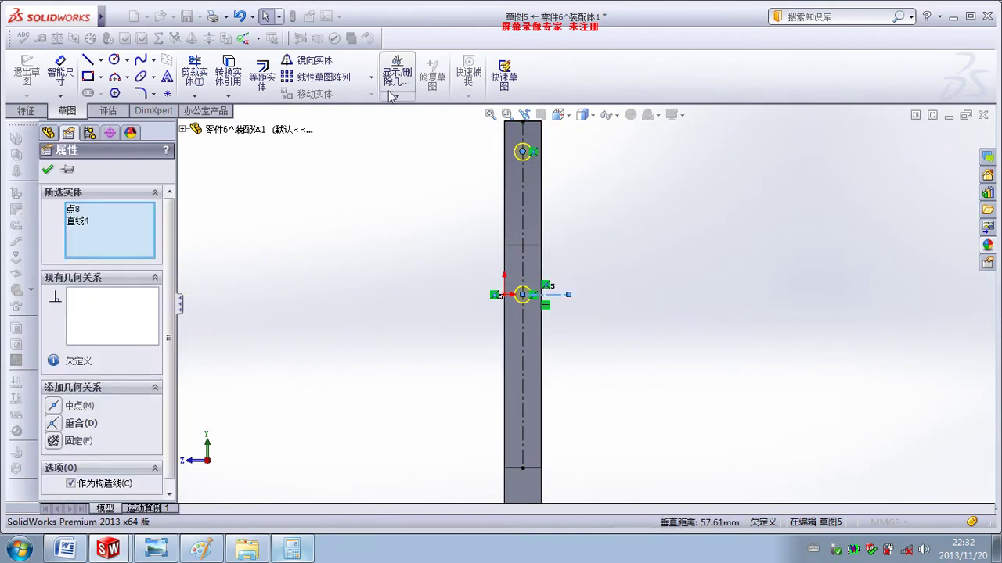
pyautogui.click(309, 60)
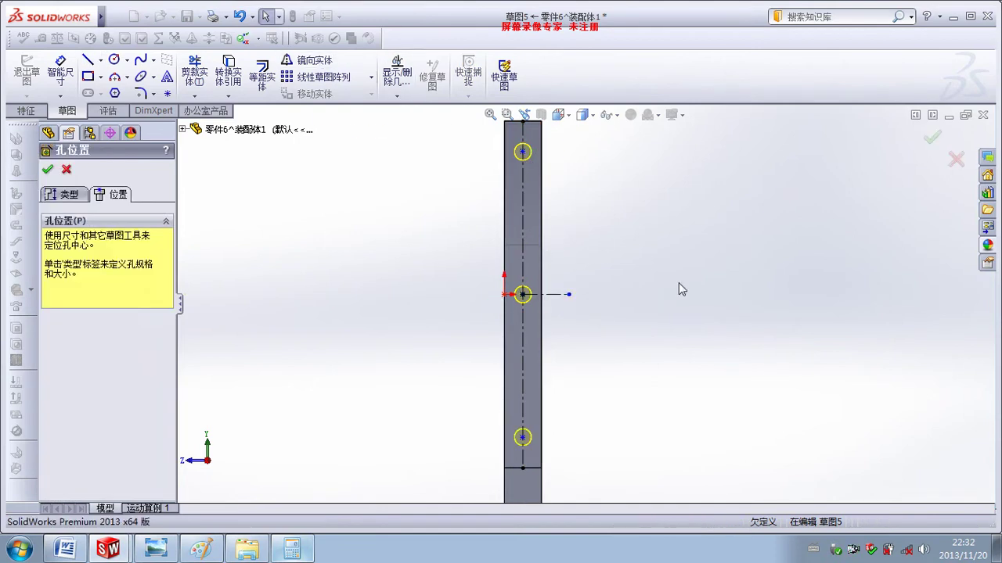
# Step: Dimension the vertical spacing between the top and bottom hole points as 115
pyautogui.click(61, 76)
pyautogui.click(523, 152)
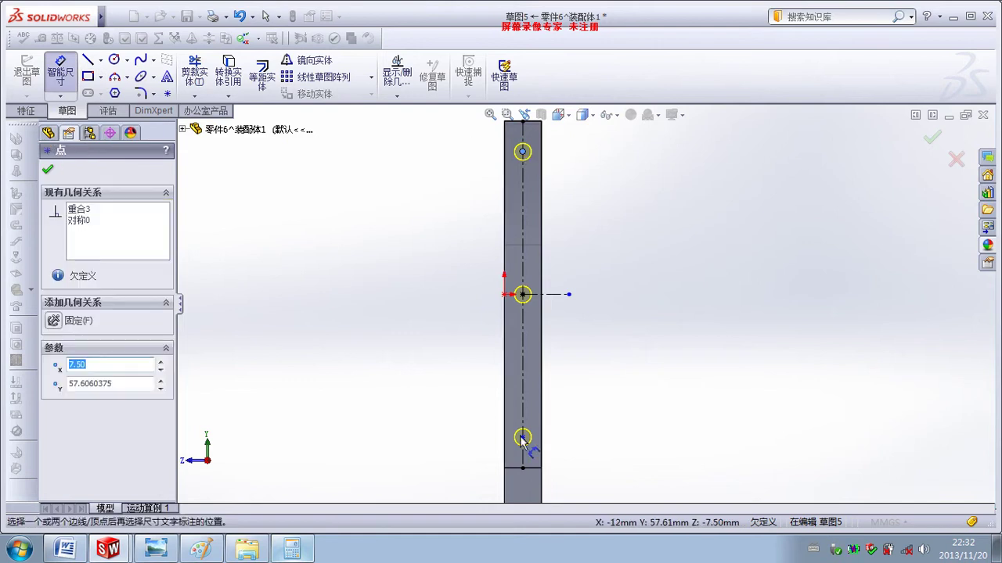
pyautogui.click(522, 438)
pyautogui.click(425, 342)
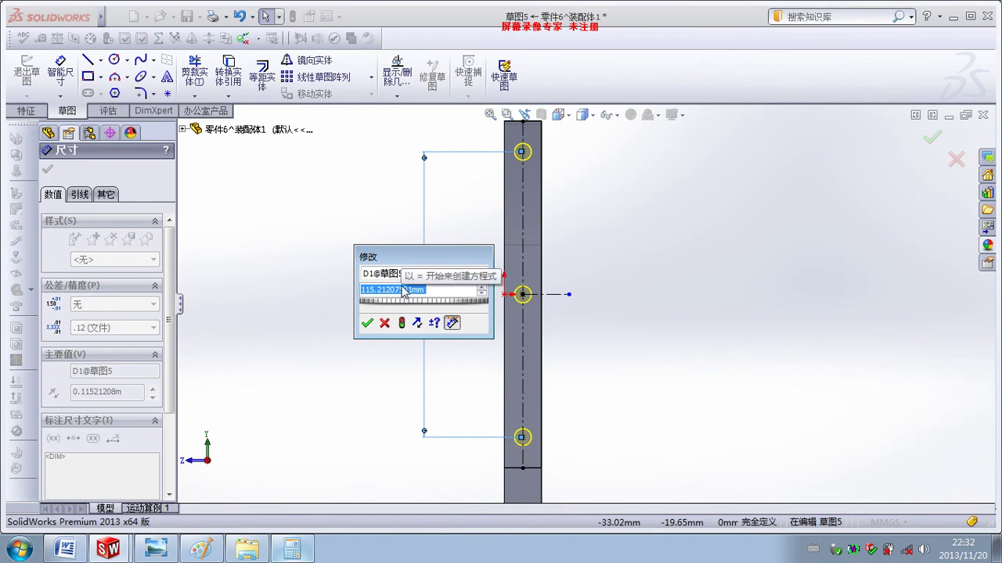
pyautogui.write('115')
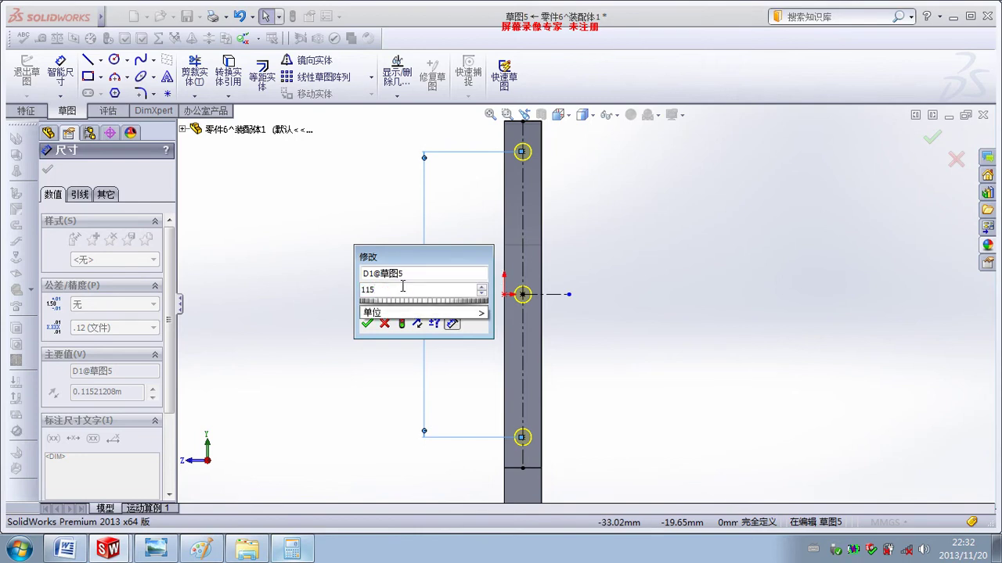
pyautogui.press('Return')
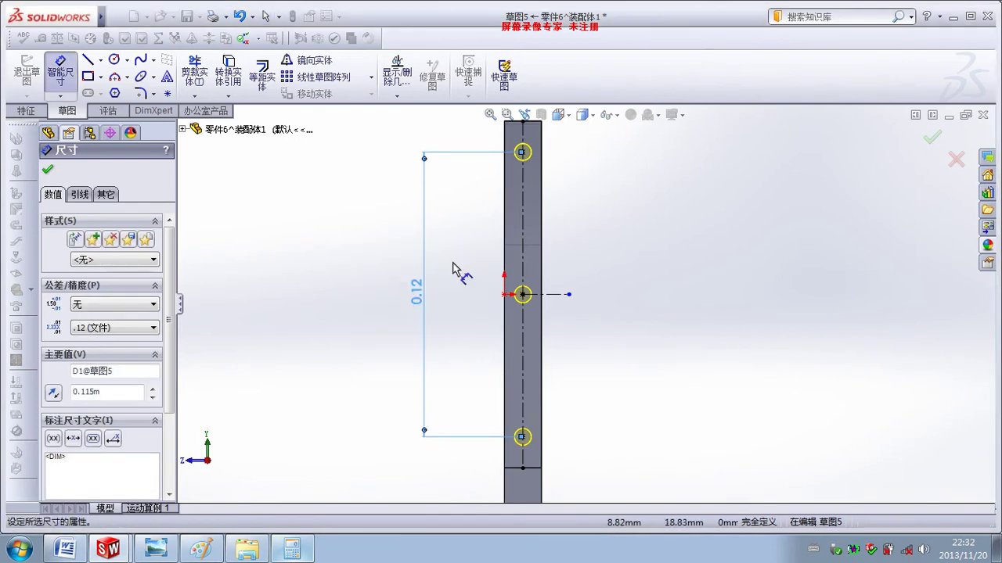
# Step: Change the hole spacing to 12 and confirm the M8 hole positions
pyautogui.doubleClick(415, 299)
pyautogui.write('12')
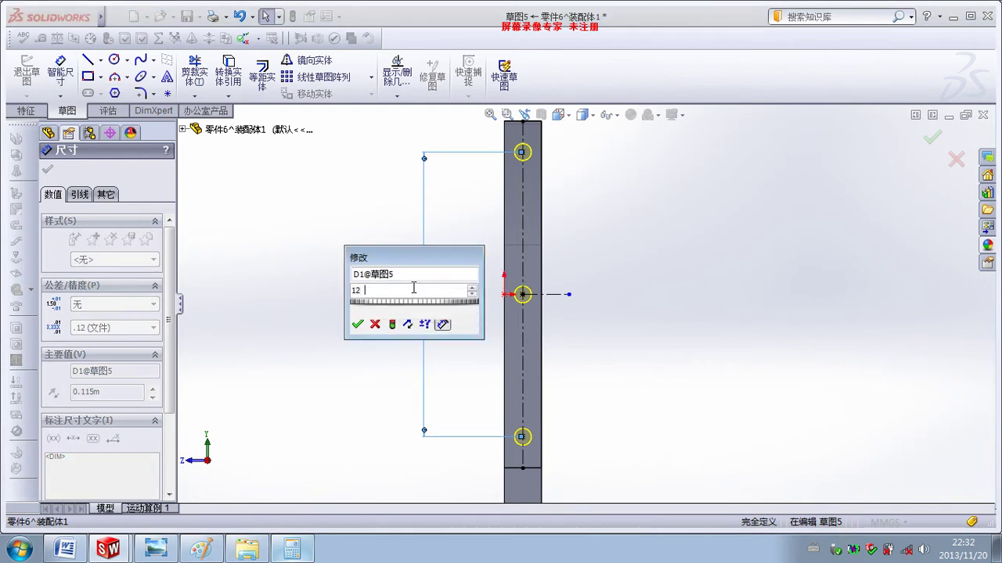
pyautogui.press('Return')
pyautogui.click(666, 257)
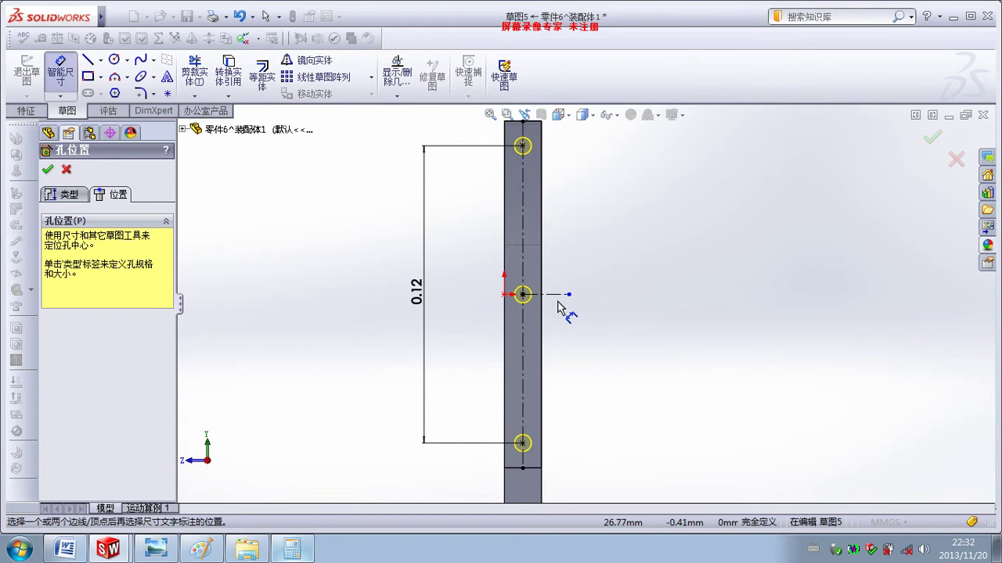
pyautogui.click(48, 170)
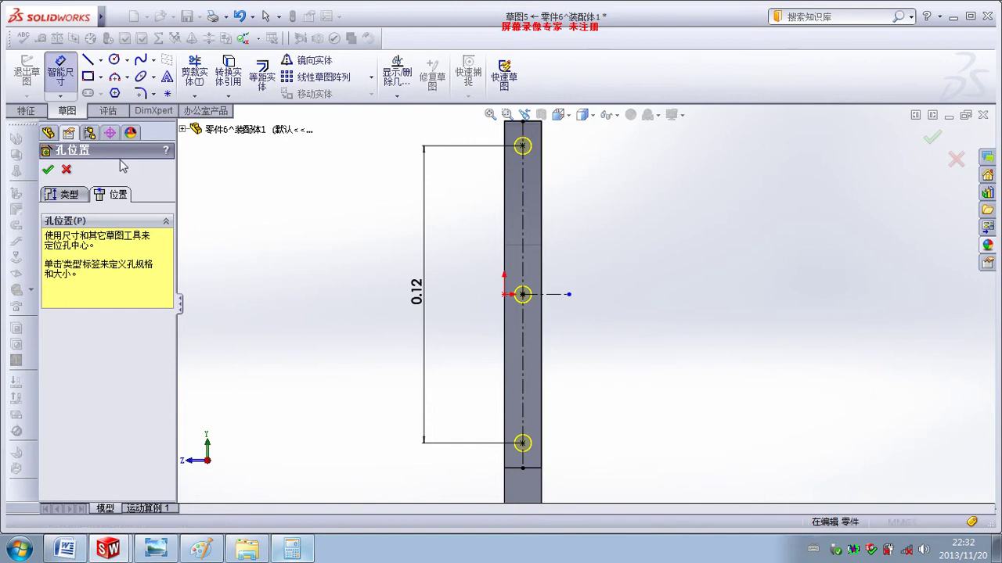
# Step: Switch to isometric view, then close the side plate and save its changes
pyautogui.hotkey('ctrl', '7')
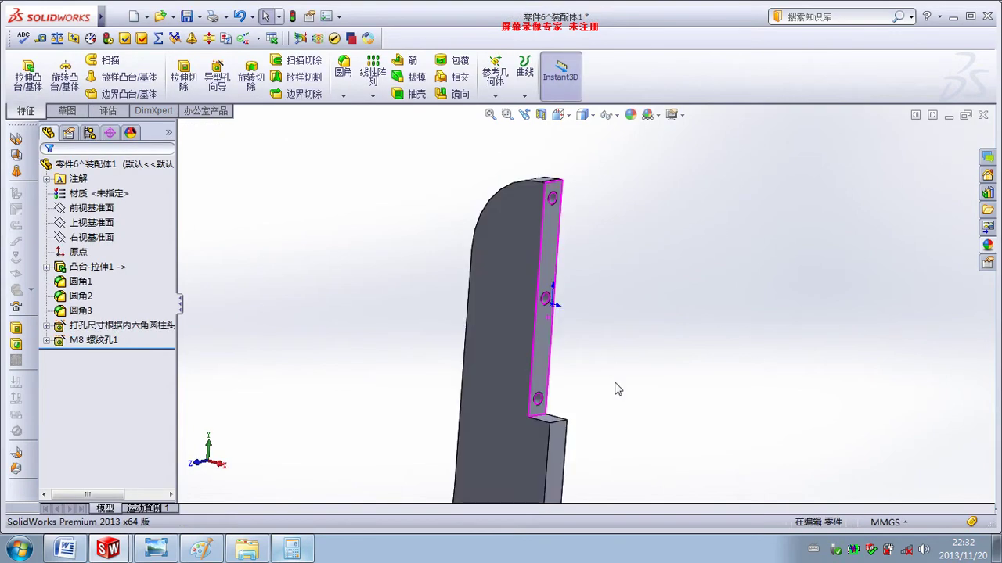
pyautogui.click(983, 116)
pyautogui.click(508, 275)
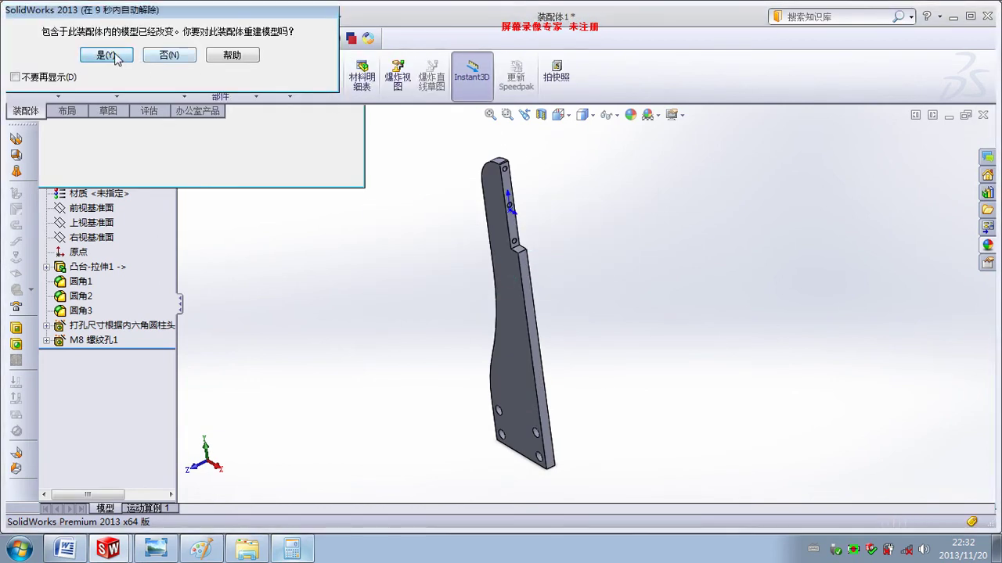
# Step: Rebuild the assembly with the updated side plate
pyautogui.click(108, 56)
pyautogui.scroll(-2, 539, 269)
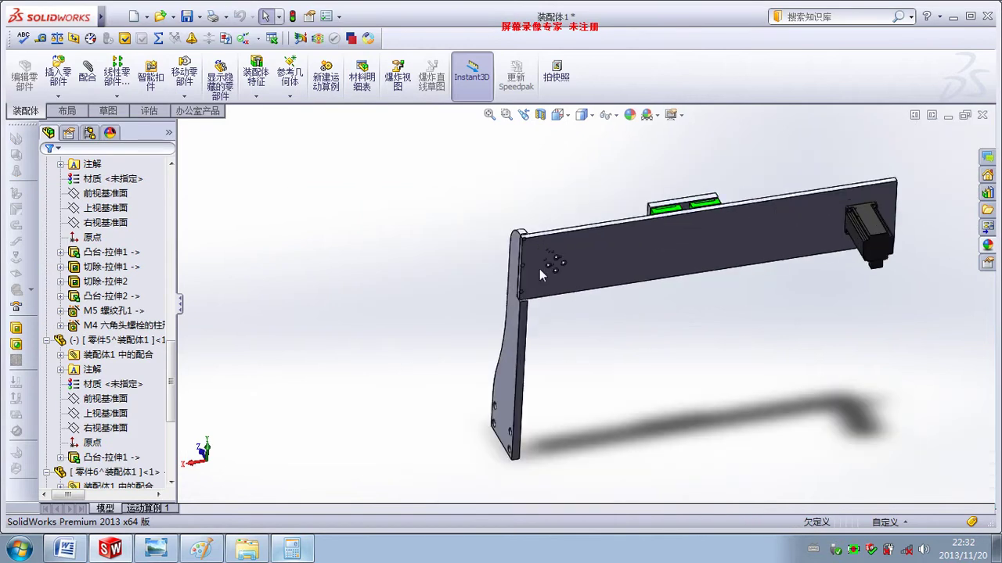
pyautogui.scroll(-4, 530, 209)
# Step: Select the horizontal beam's face and edit part 零件1 in the assembly context
pyautogui.click(529, 209)
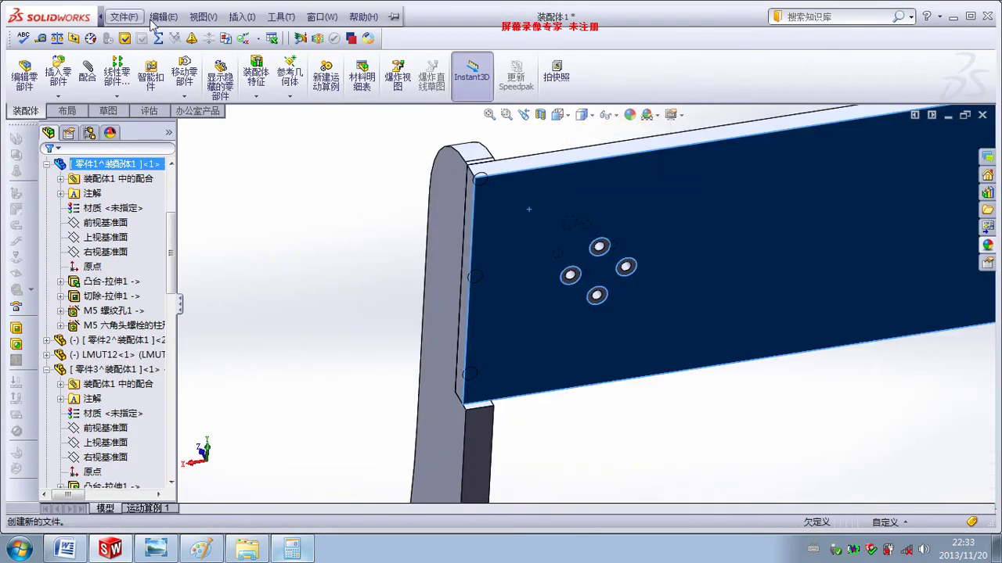
pyautogui.click(249, 11)
pyautogui.click(249, 30)
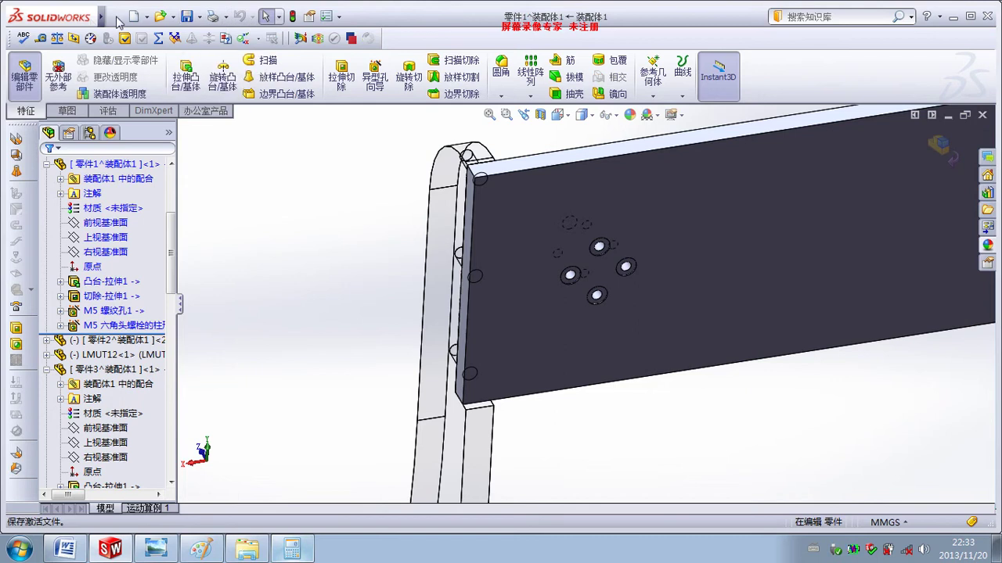
pyautogui.click(241, 17)
pyautogui.moveTo(266, 66)
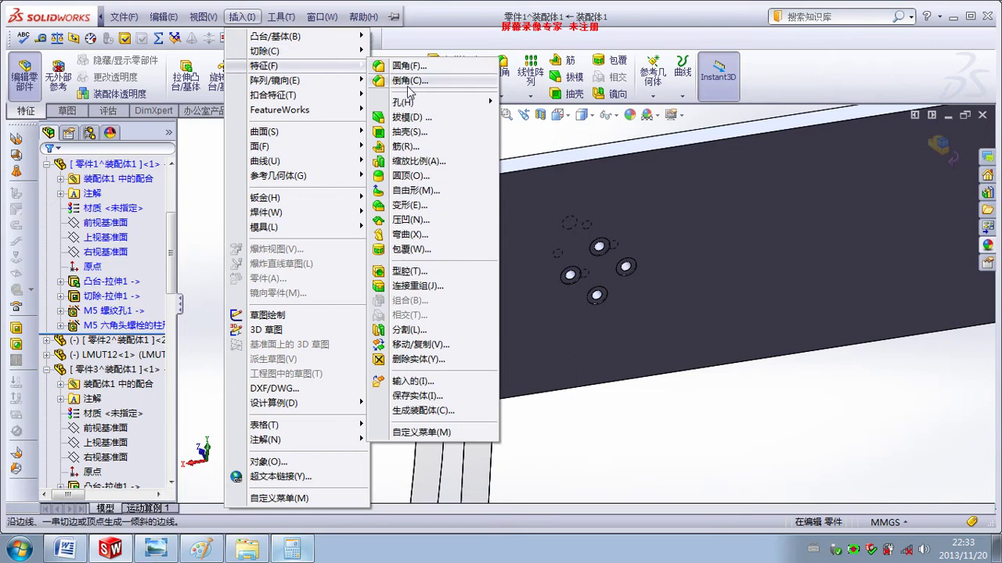
pyautogui.moveTo(403, 102)
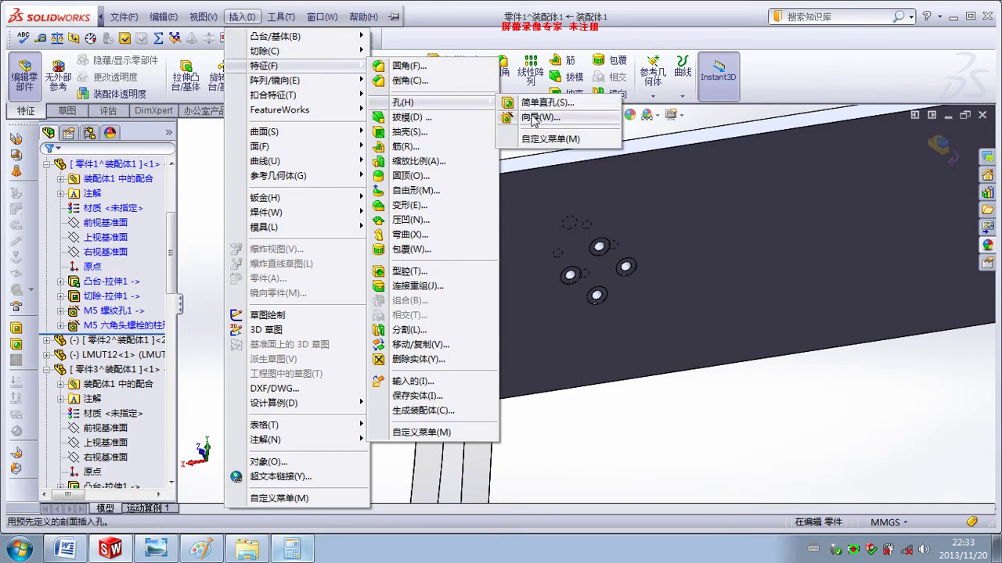
# Step: Start a Hole Wizard hole on the beam face and switch to Hidden Lines Visible
pyautogui.click(532, 118)
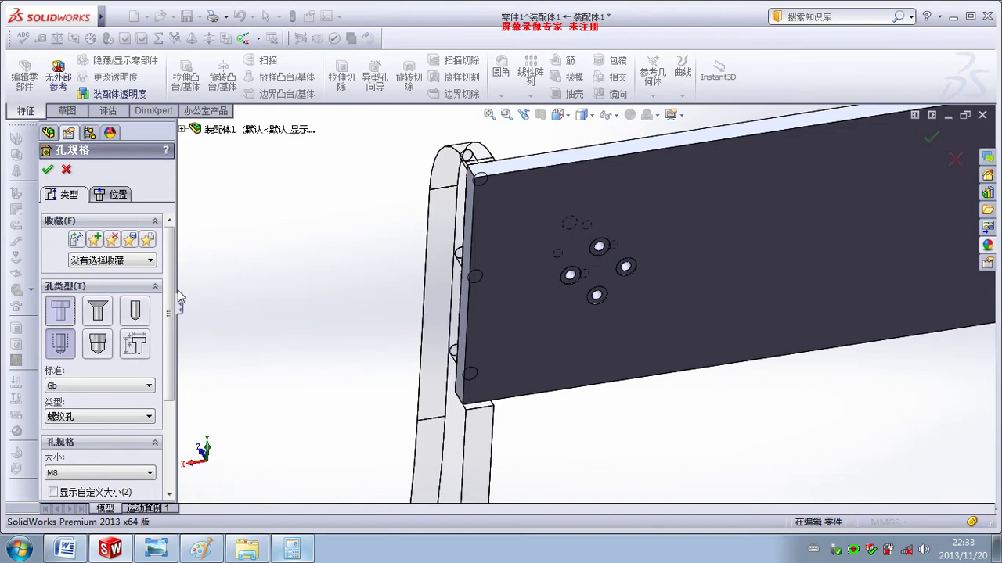
pyautogui.click(118, 197)
pyautogui.click(517, 222)
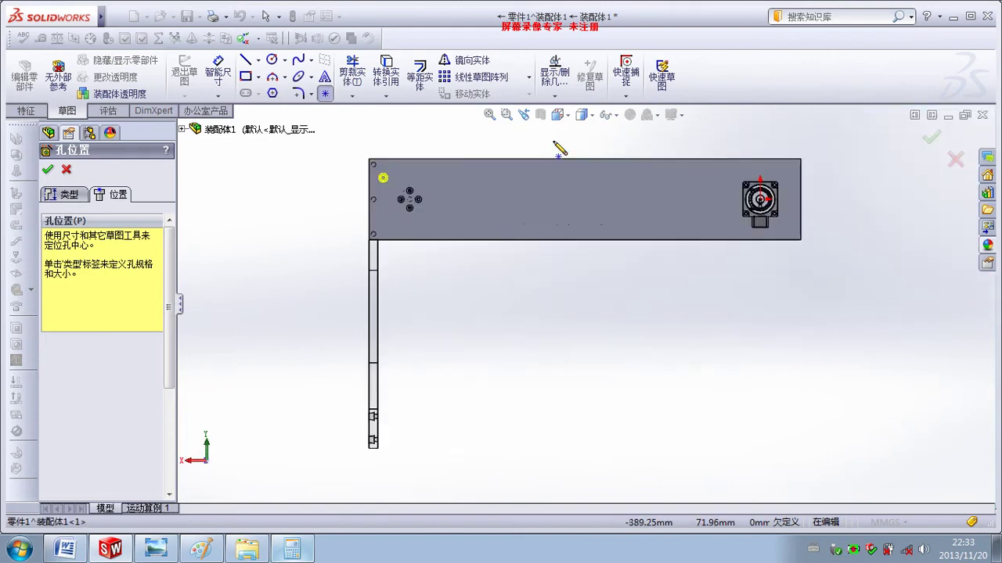
pyautogui.click(581, 115)
pyautogui.click(584, 207)
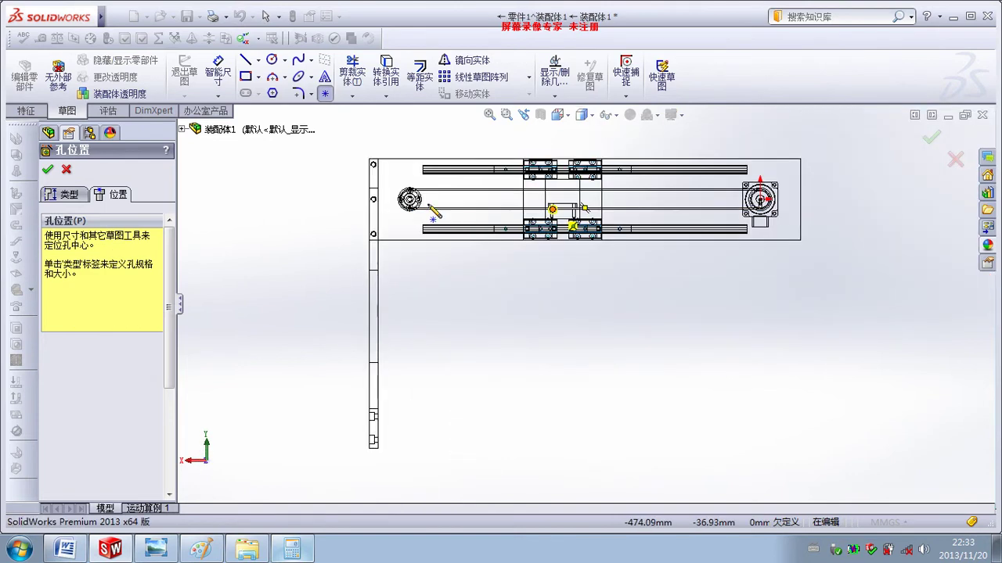
# Step: Place hole centres on the side plate's top and bottom hole centres
pyautogui.scroll(-5, 391, 179)
pyautogui.scroll(-5, 443, 210)
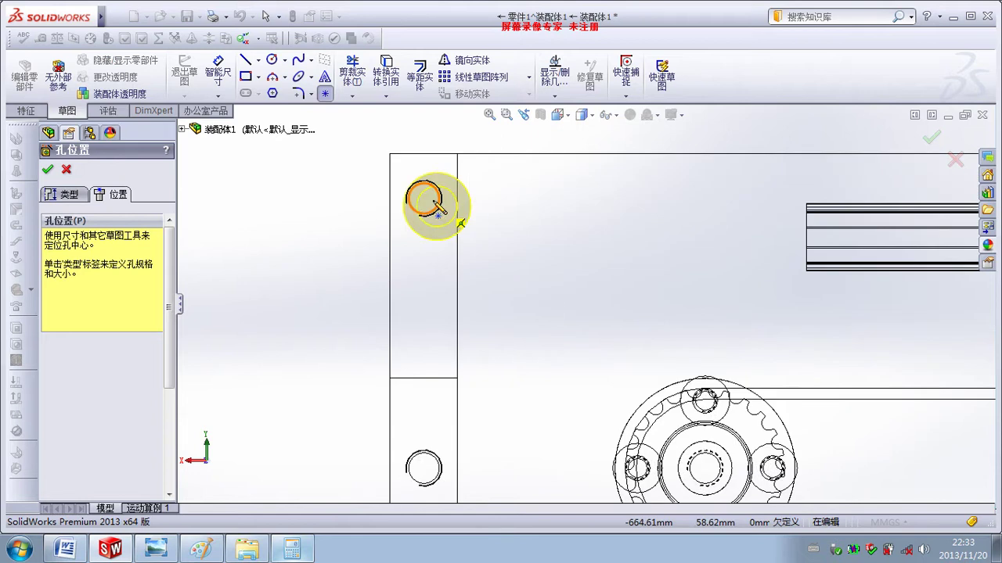
pyautogui.click(433, 201)
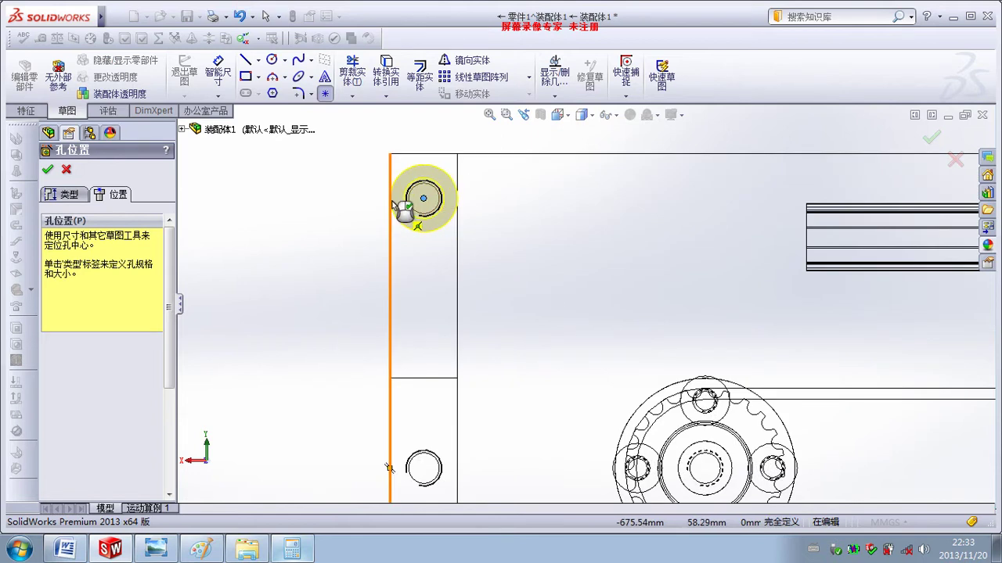
pyautogui.scroll(5, 470, 389)
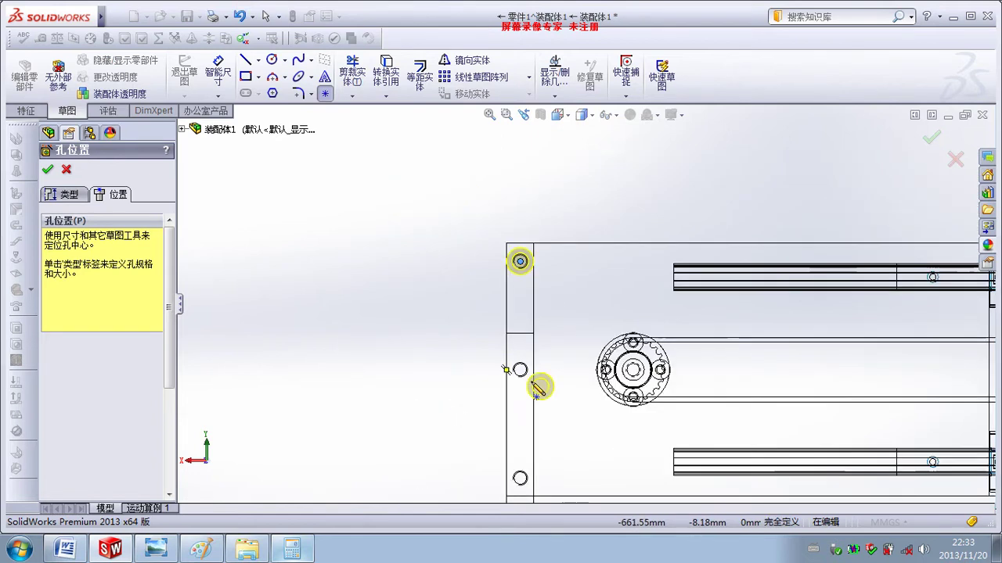
pyautogui.scroll(-2, 532, 383)
pyautogui.scroll(2, 521, 357)
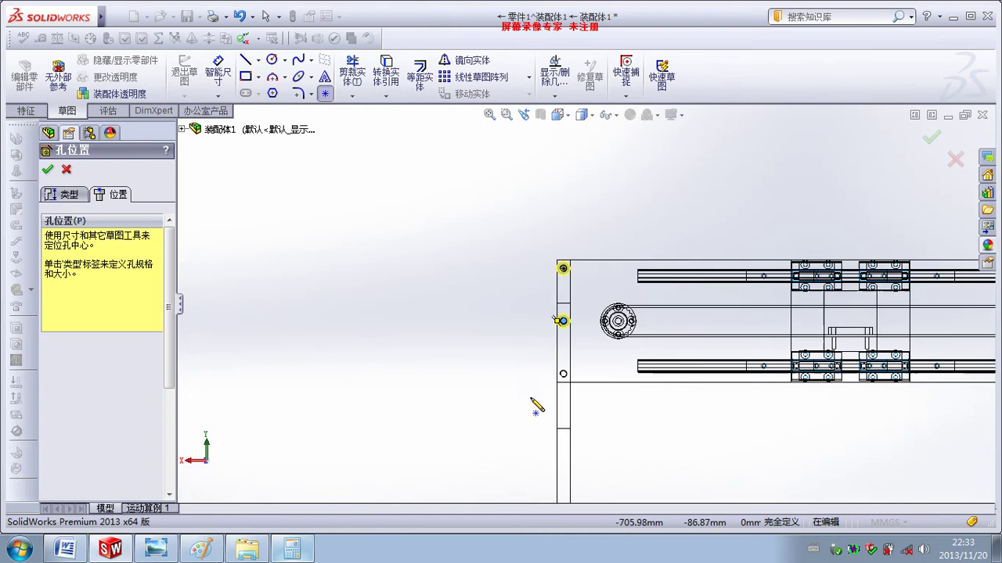
pyautogui.scroll(-3, 564, 375)
pyautogui.click(567, 374)
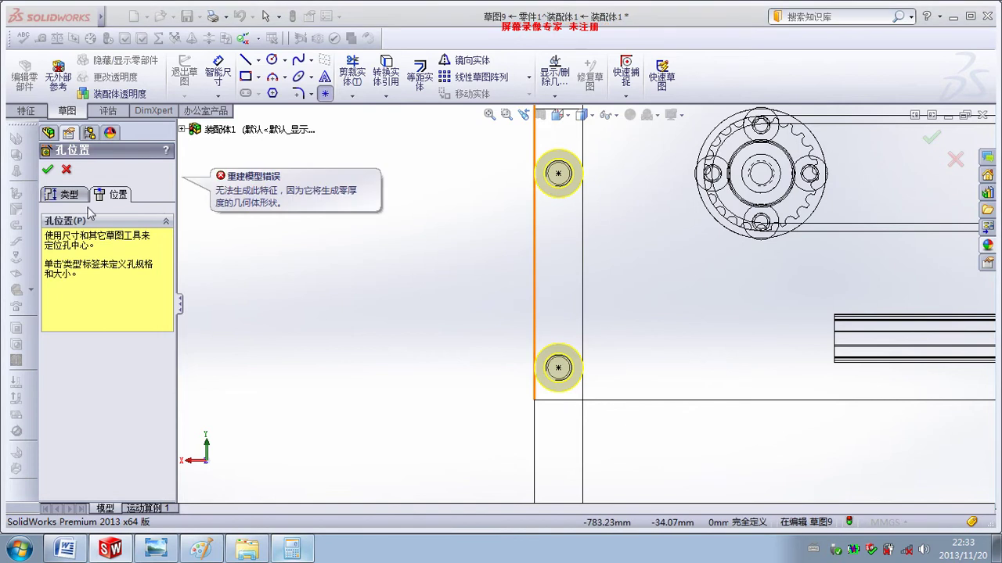
# Step: Turn on custom sizing, change the counterbore diameter from 15.000 to 14 mm, then cancel the hole
pyautogui.click(72, 197)
pyautogui.moveTo(171, 311); pyautogui.dragTo(170, 405)
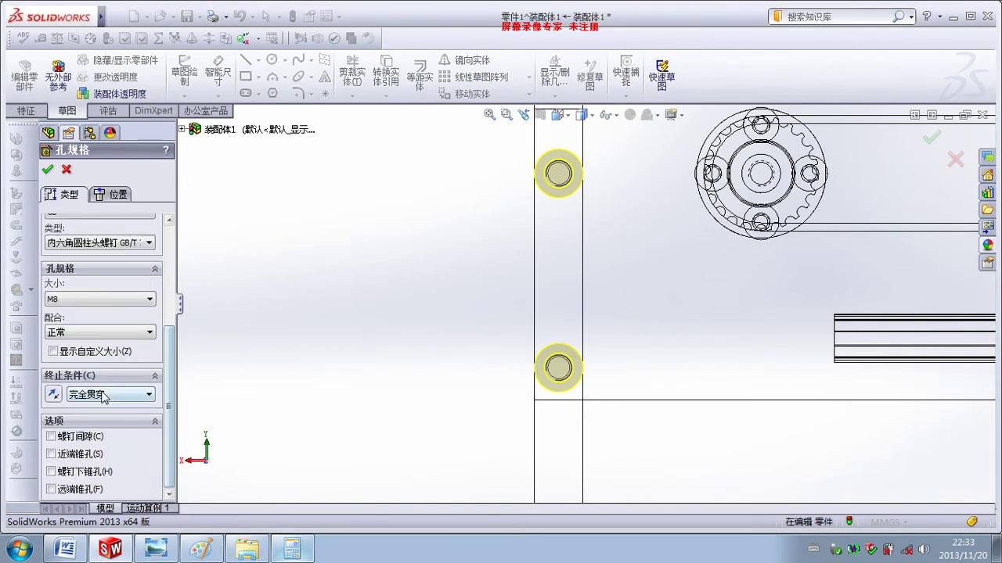
pyautogui.hotkey('alt', 'z')
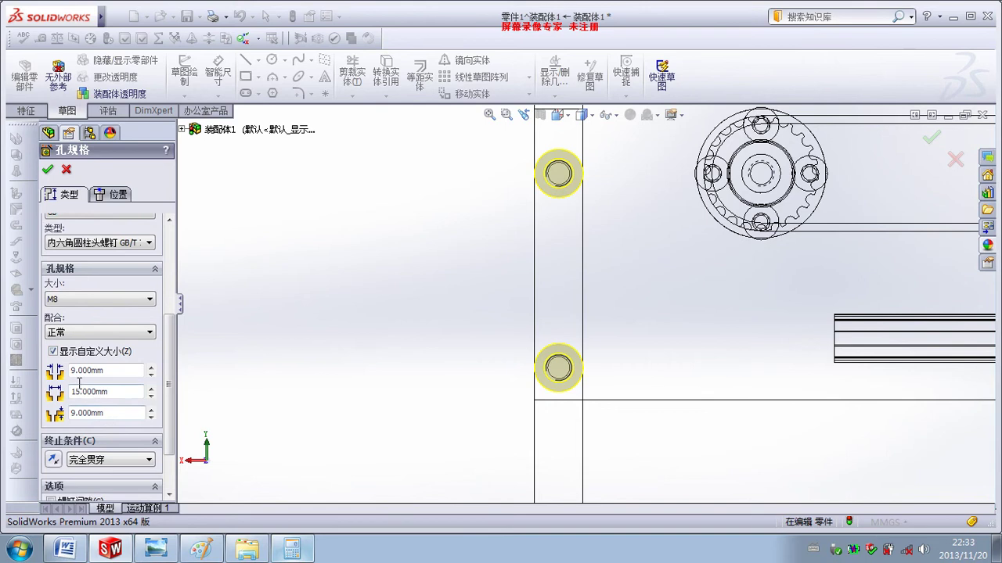
pyautogui.moveTo(96, 392); pyautogui.dragTo(71, 391)
pyautogui.write('14')
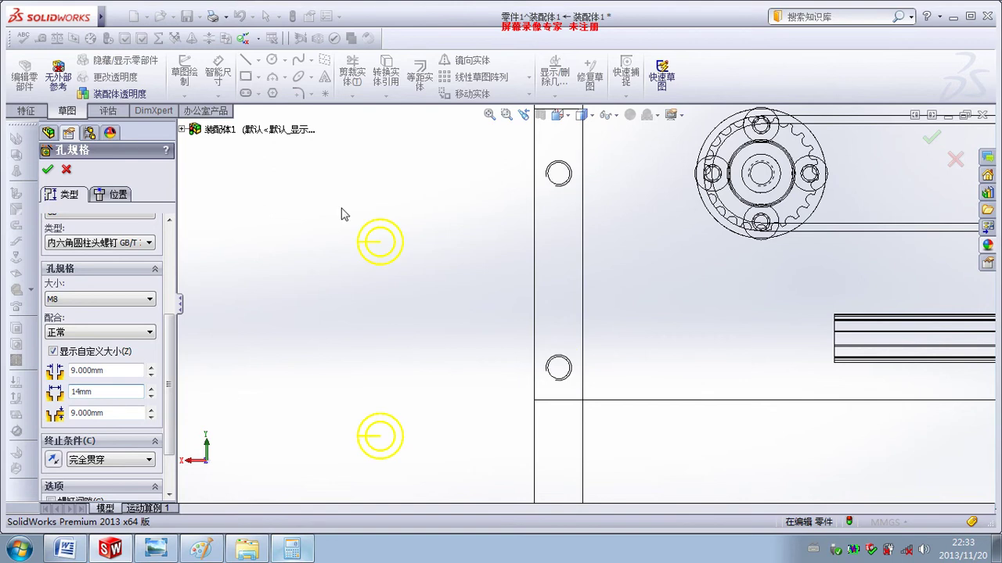
pyautogui.scroll(2, 391, 250)
pyautogui.scroll(3, 454, 270)
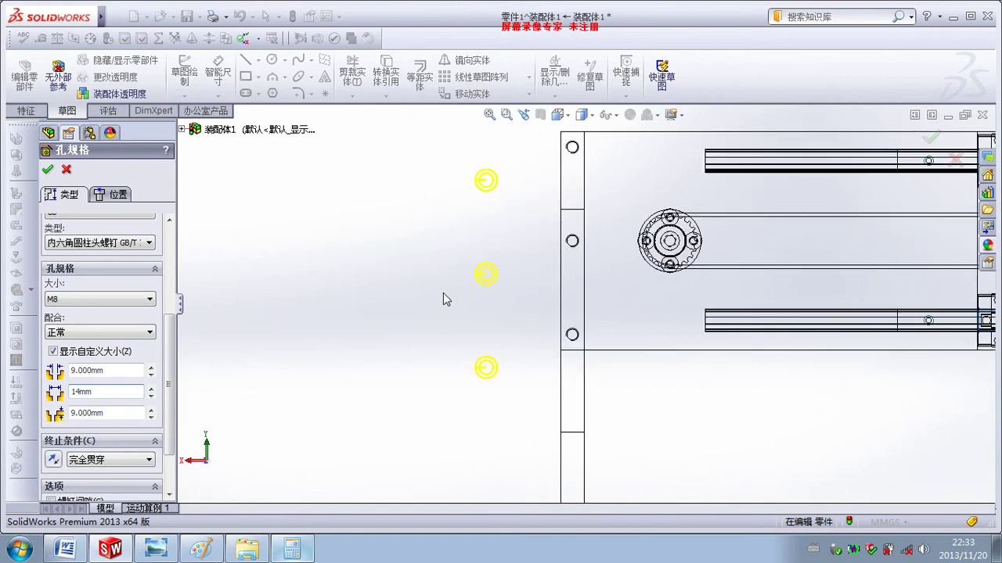
pyautogui.scroll(-2, 470, 285)
pyautogui.scroll(4, 496, 273)
pyautogui.scroll(-4, 603, 290)
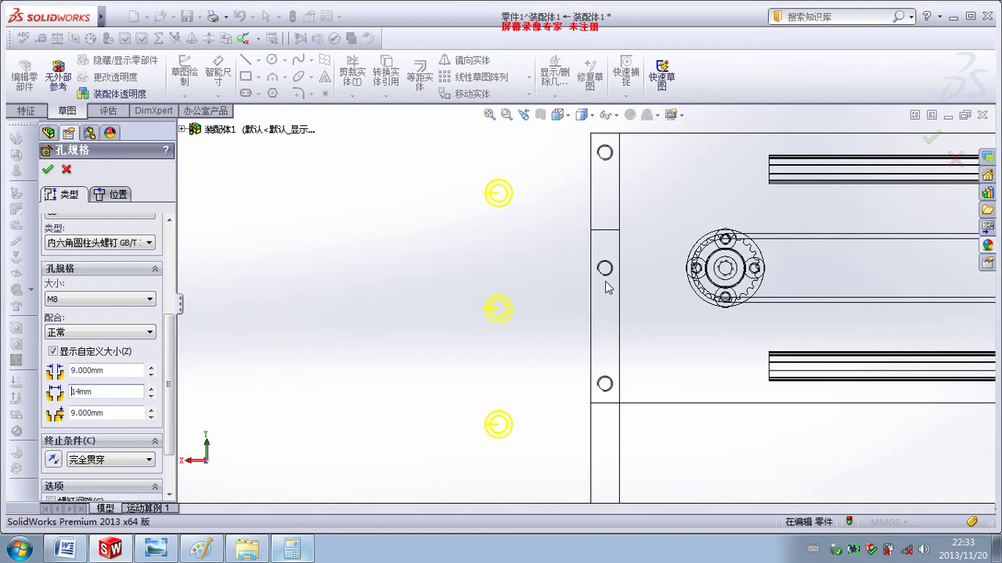
pyautogui.press('Escape')
pyautogui.scroll(-1, 549, 276)
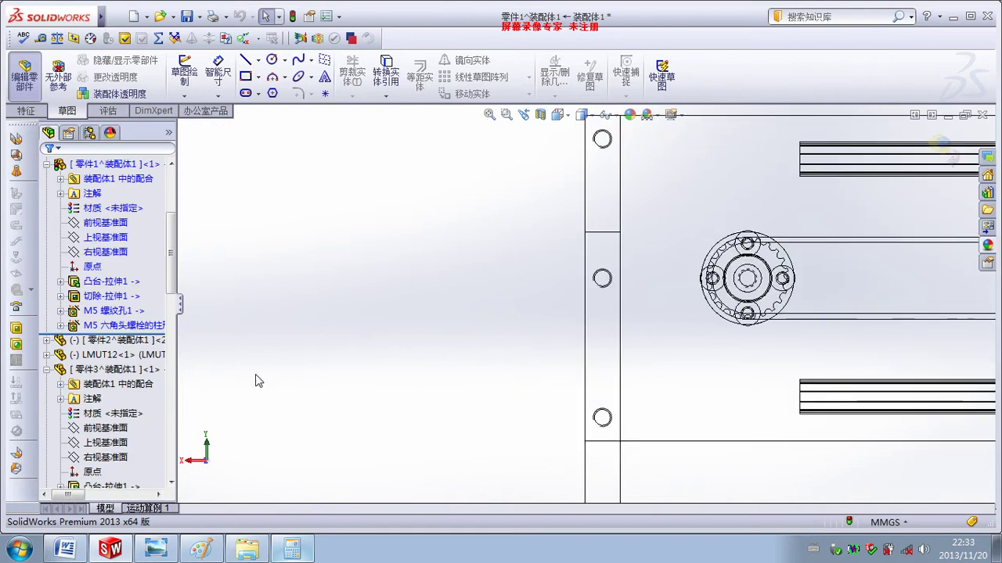
# Step: Cancel a sketch point, show the beam's base extrusion dimensions, and restart the Hole Wizard
pyautogui.click(327, 94)
pyautogui.press('Escape')
pyautogui.doubleClick(637, 218)
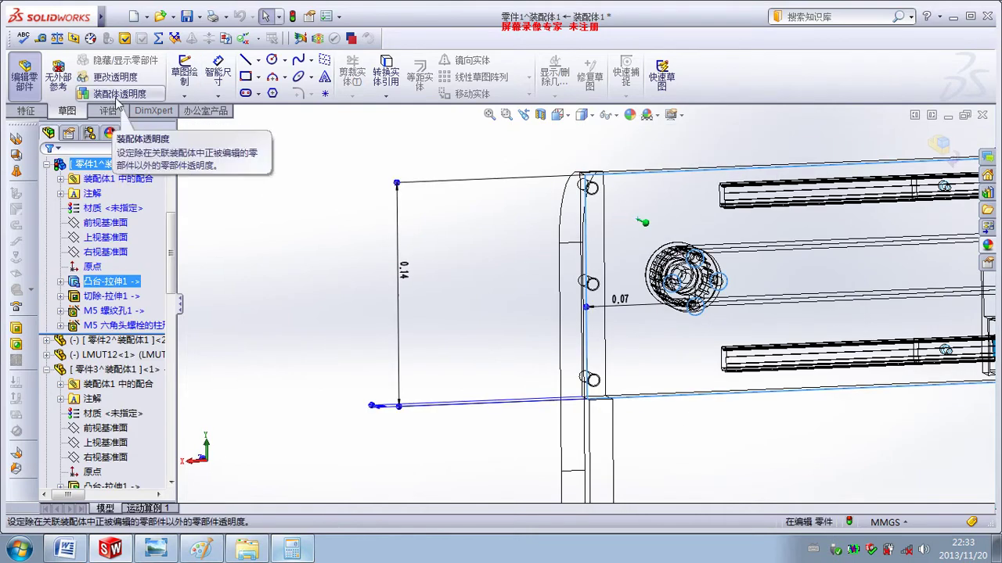
pyautogui.click(203, 17)
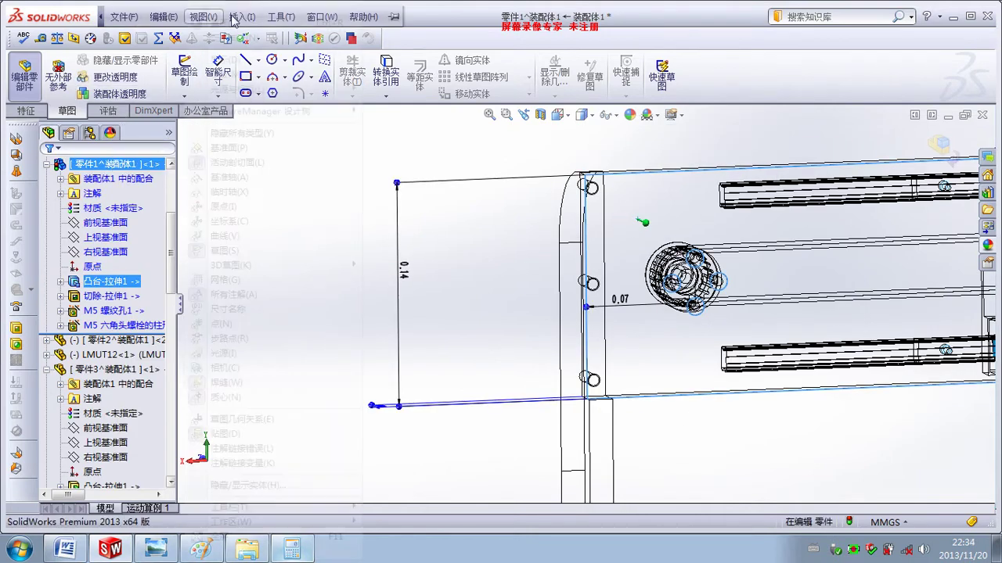
pyautogui.click(235, 18)
pyautogui.moveTo(264, 66)
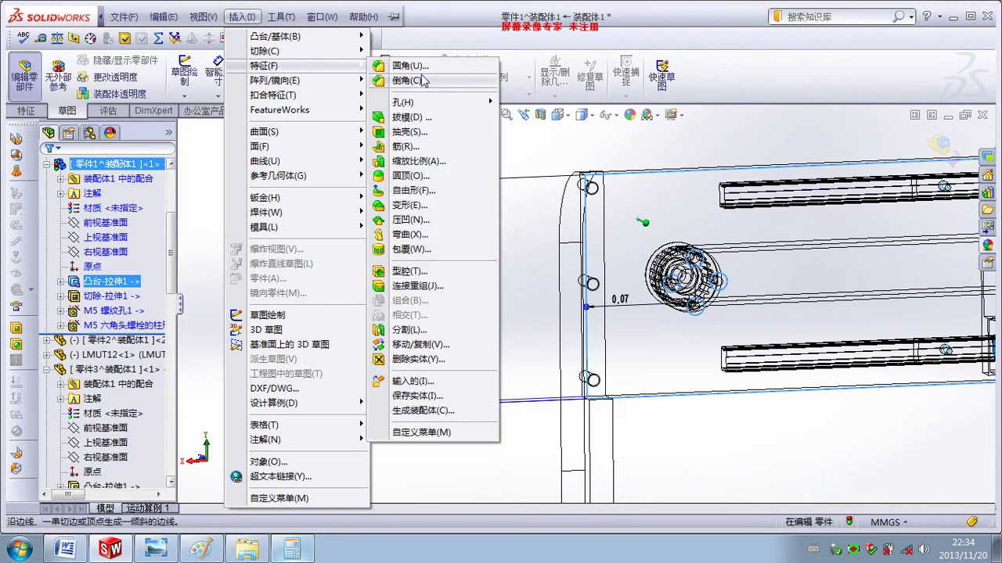
pyautogui.click(425, 103)
pyautogui.click(534, 118)
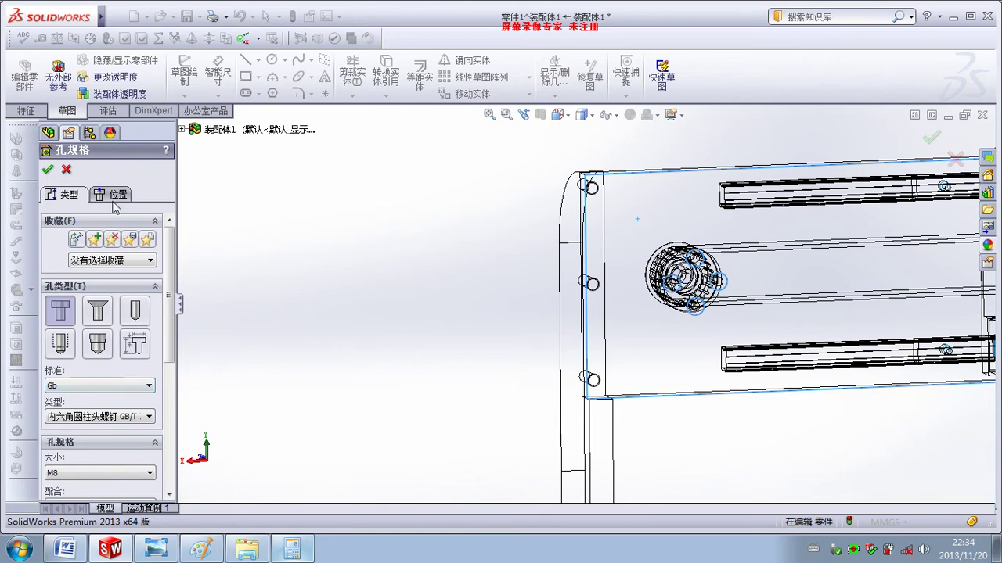
# Step: In a normal view, place holes at the three left-end circle centres and create the feature
pyautogui.click(114, 201)
pyautogui.hotkey('ctrl', '8')
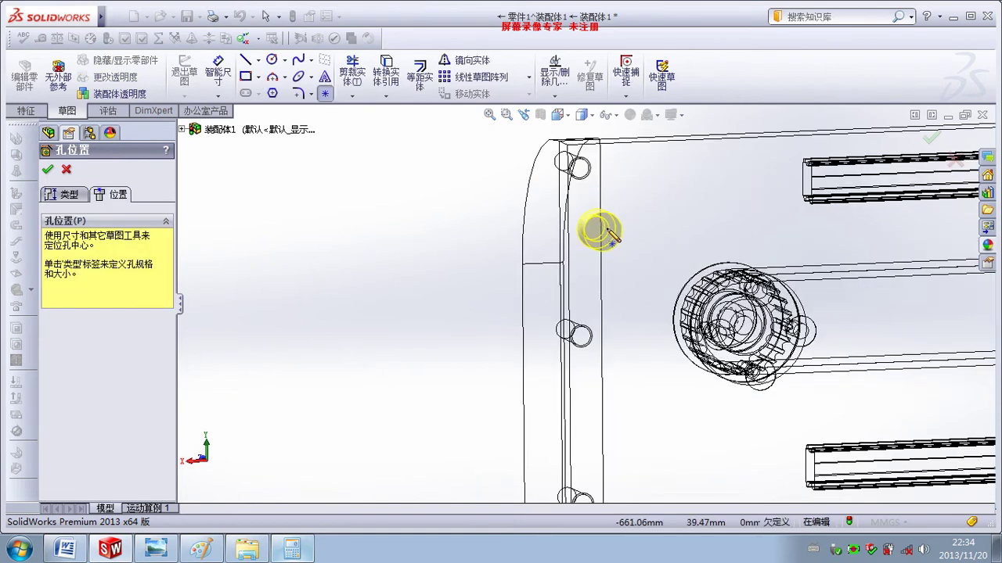
pyautogui.press('f')
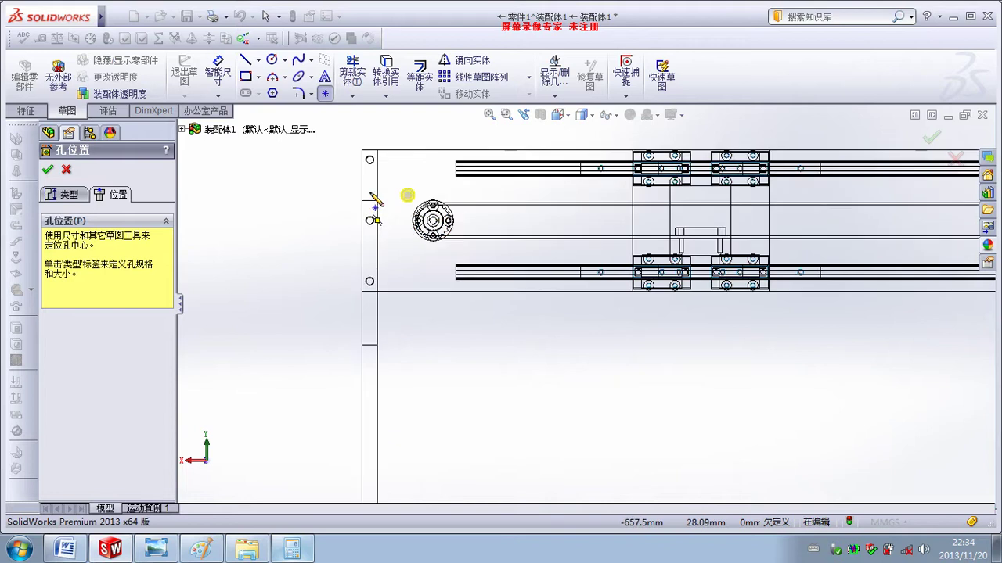
pyautogui.scroll(-5, 403, 185)
pyautogui.click(407, 162)
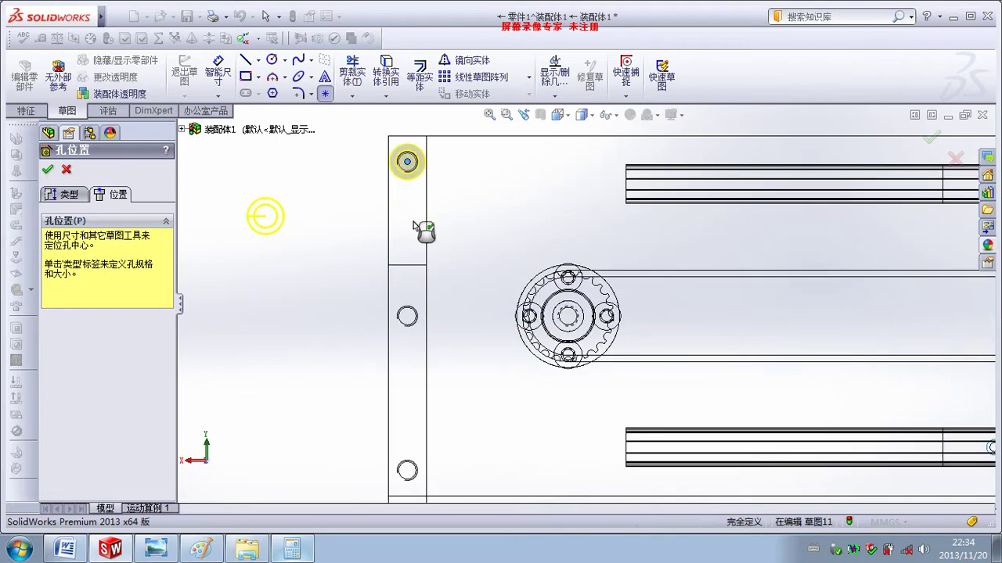
pyautogui.click(407, 316)
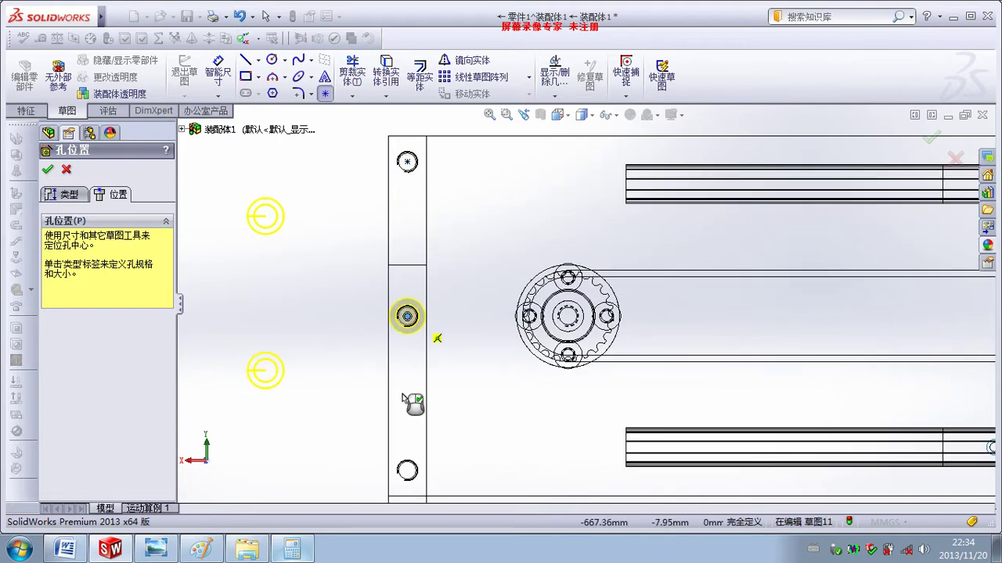
pyautogui.click(407, 470)
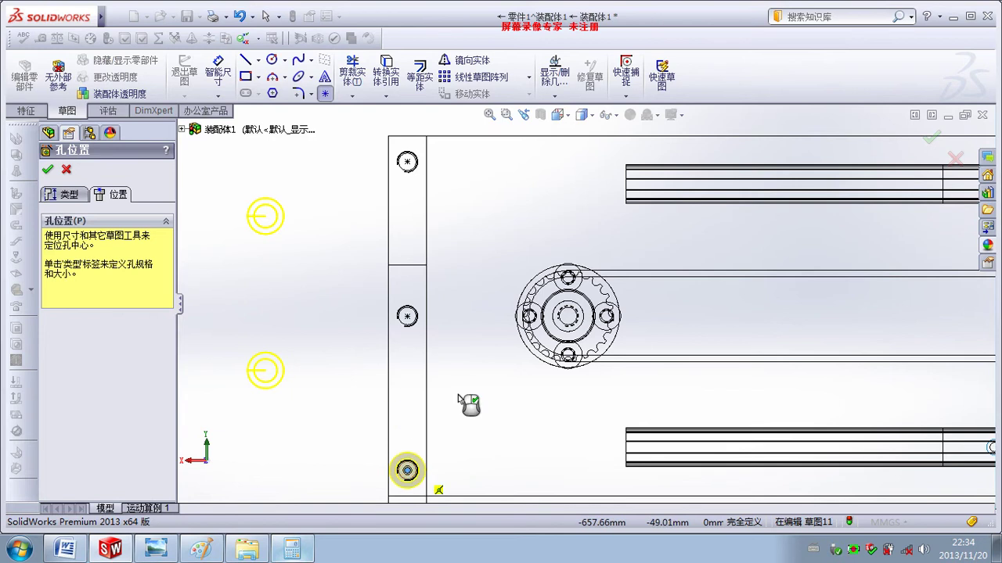
pyautogui.scroll(5, 450, 336)
pyautogui.scroll(-1, 552, 335)
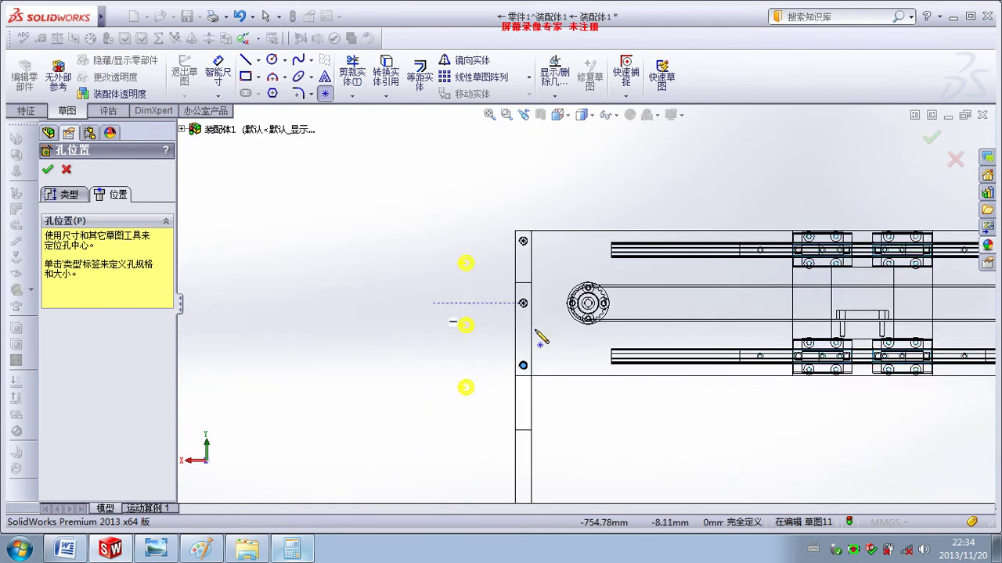
pyautogui.scroll(-1, 539, 336)
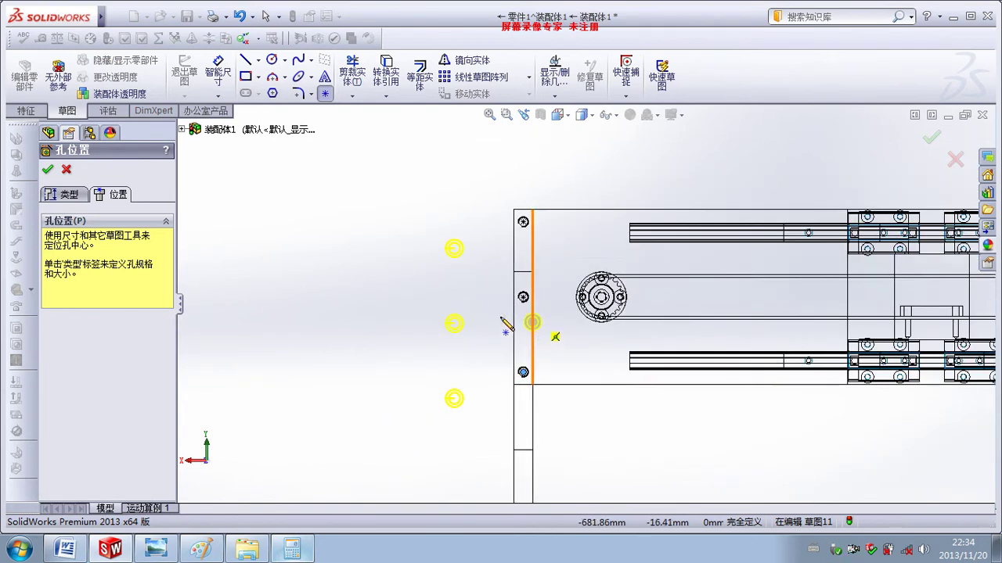
pyautogui.click(48, 171)
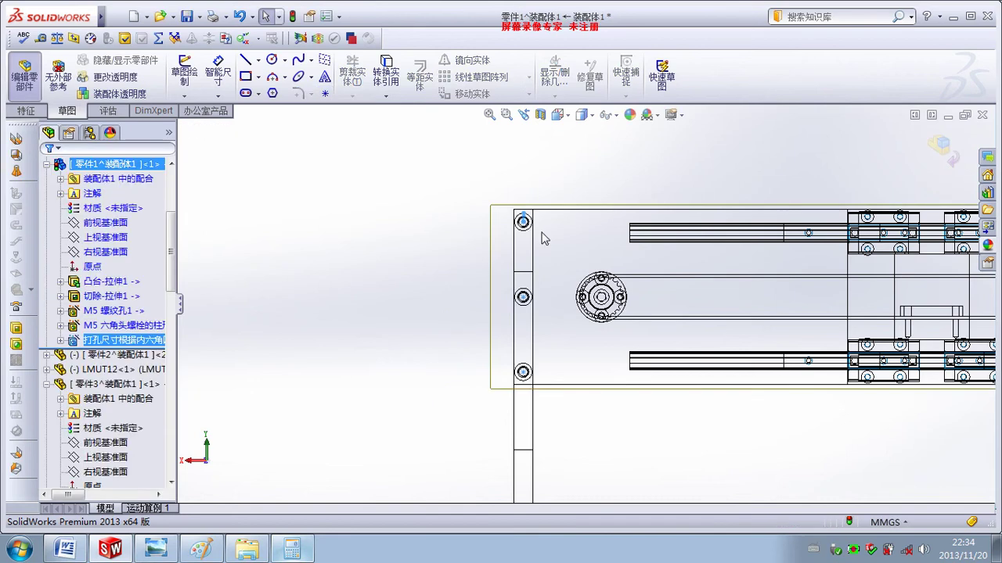
# Step: Exit Edit Component, orbit the assembly, and switch the display back to Shaded
pyautogui.click(952, 159)
pyautogui.moveTo(632, 216); pyautogui.dragTo(589, 106, button='middle')
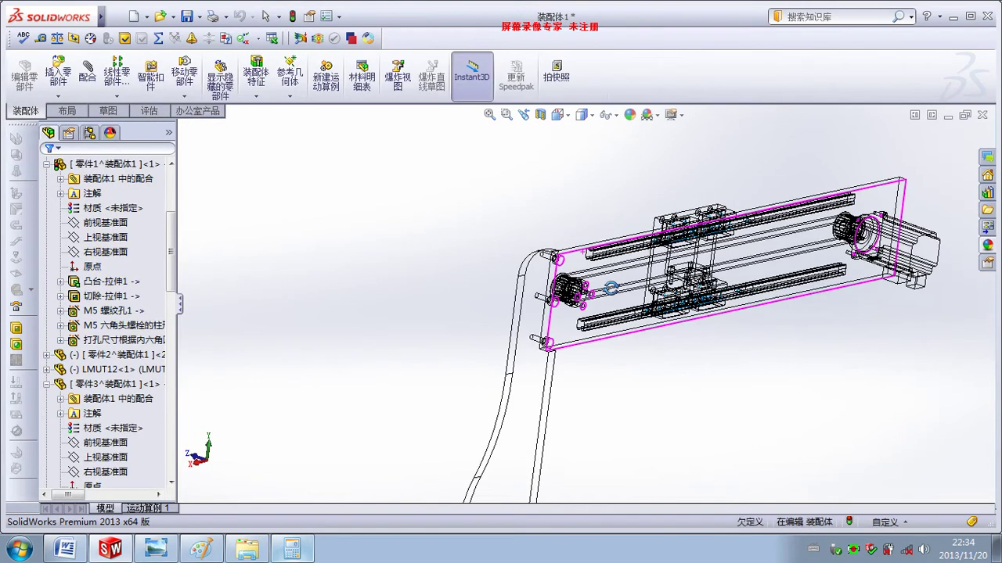
pyautogui.click(582, 115)
pyautogui.click(583, 133)
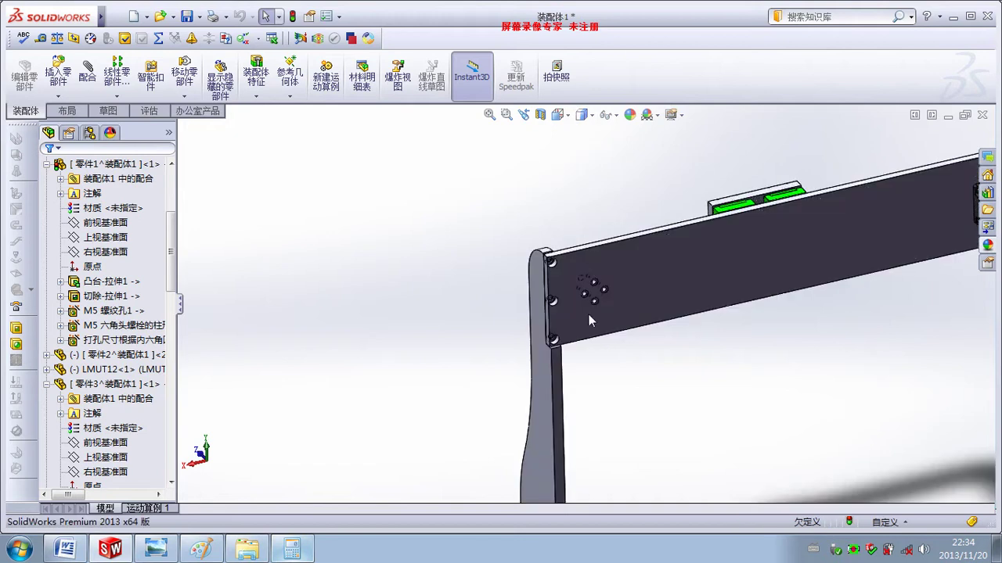
pyautogui.scroll(-2, 628, 326)
pyautogui.scroll(-2, 519, 284)
pyautogui.scroll(-2, 513, 265)
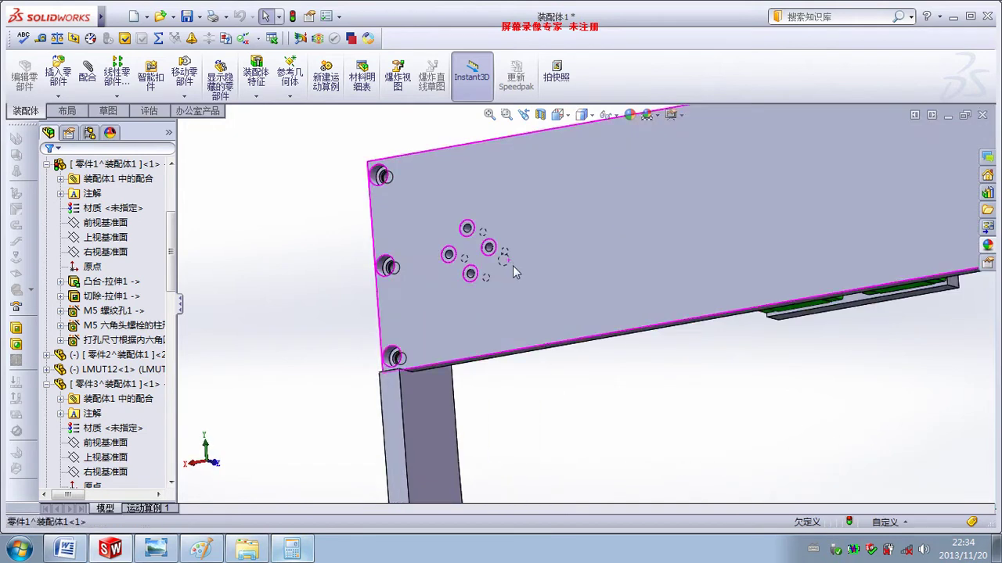
pyautogui.scroll(-2, 512, 265)
# Step: Open the horizontal plate as its own part from its right-click menu
pyautogui.rightClick(655, 230)
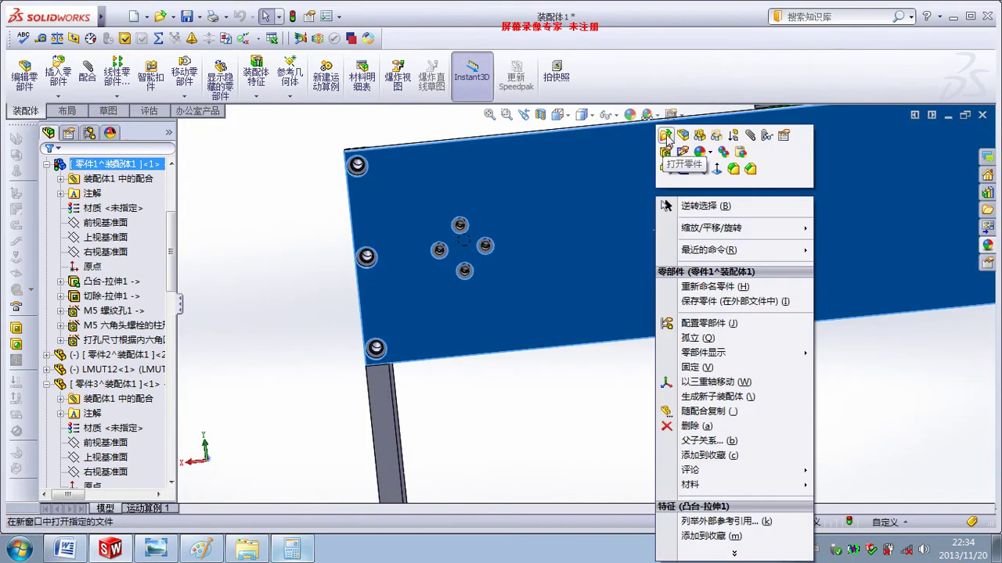
pyautogui.click(665, 135)
pyautogui.click(117, 325)
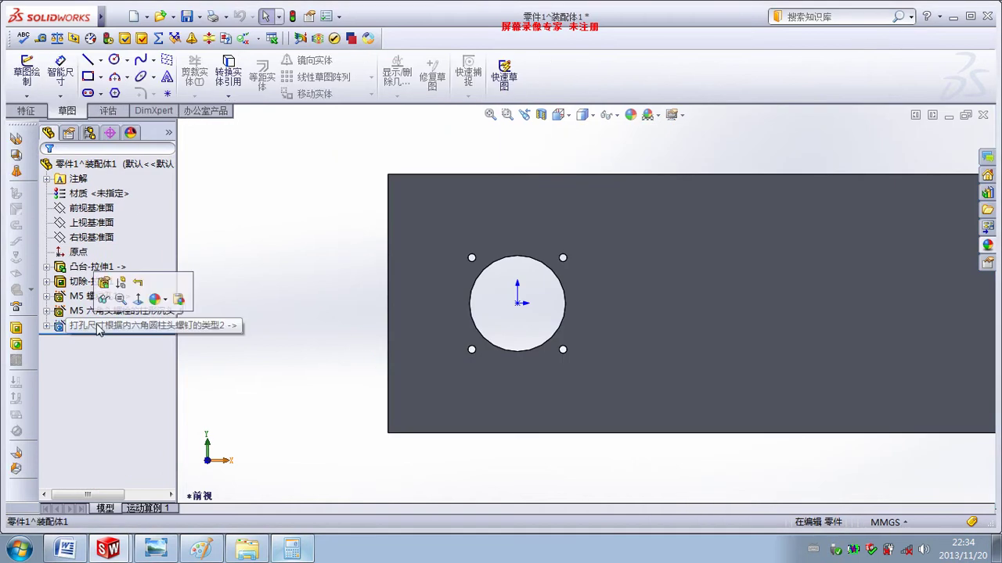
# Step: Add a vertical centerline at the plate's top edge in the hole feature's position sketch
pyautogui.click(290, 217)
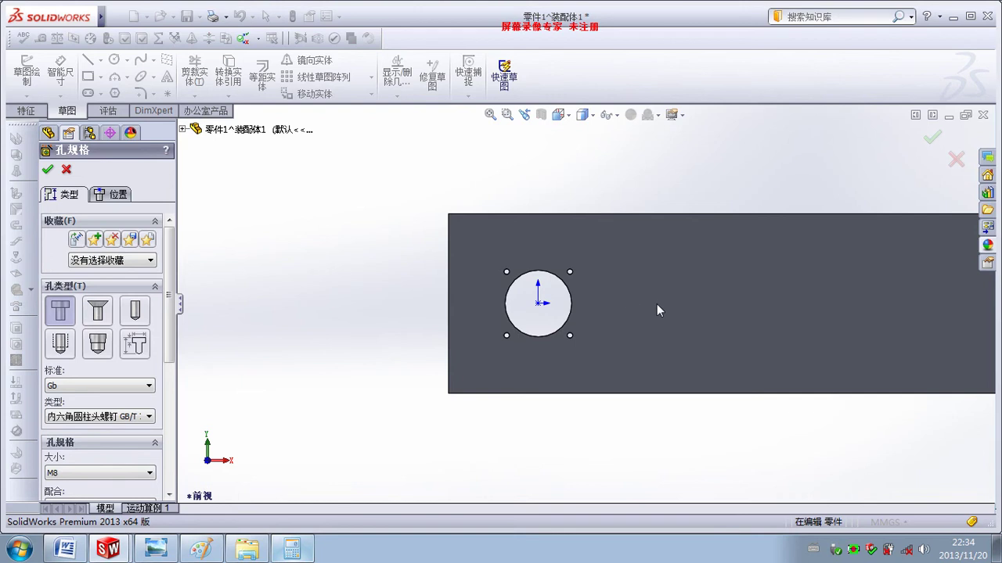
pyautogui.scroll(5, 656, 304)
pyautogui.scroll(-2, 734, 298)
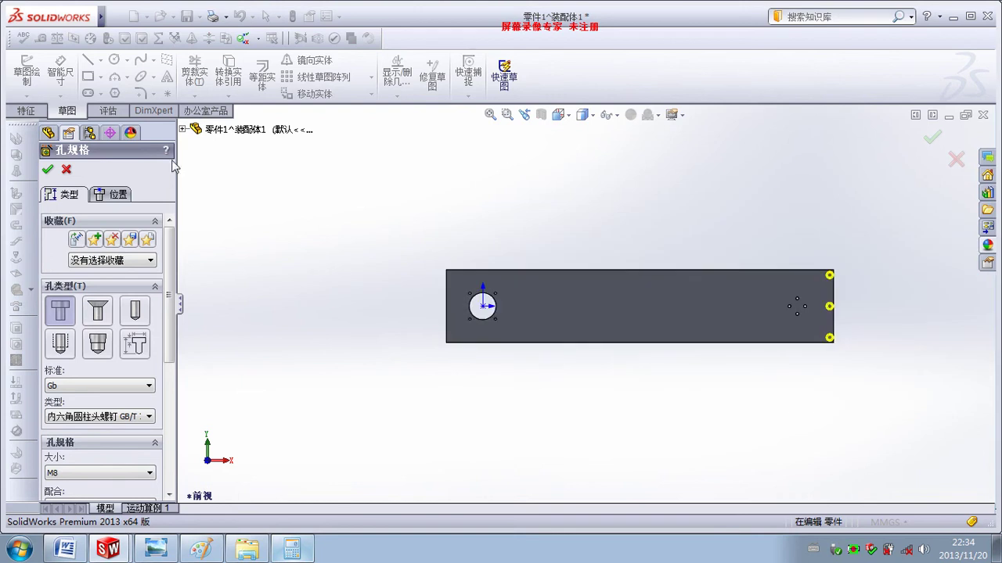
pyautogui.click(116, 195)
pyautogui.click(100, 60)
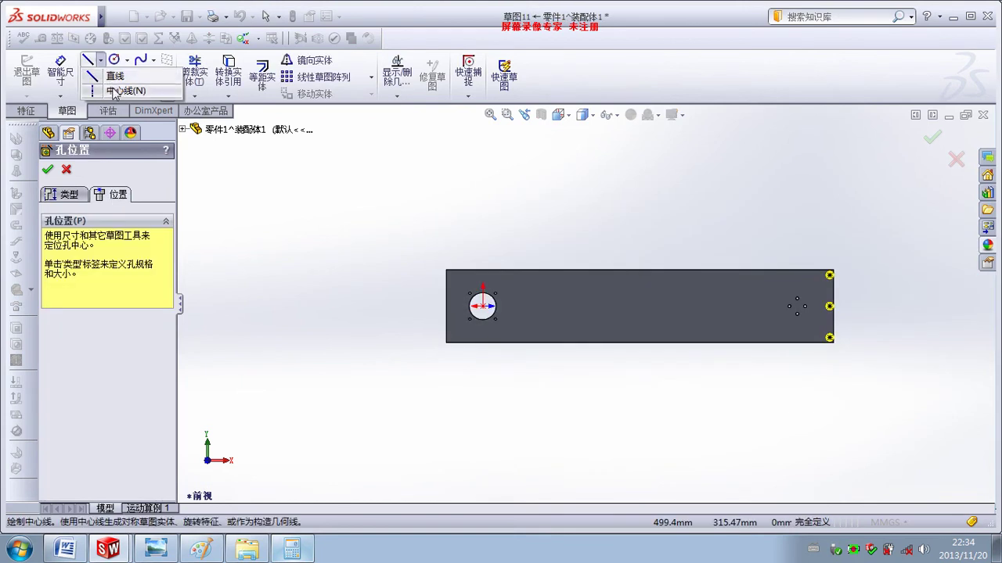
pyautogui.click(115, 93)
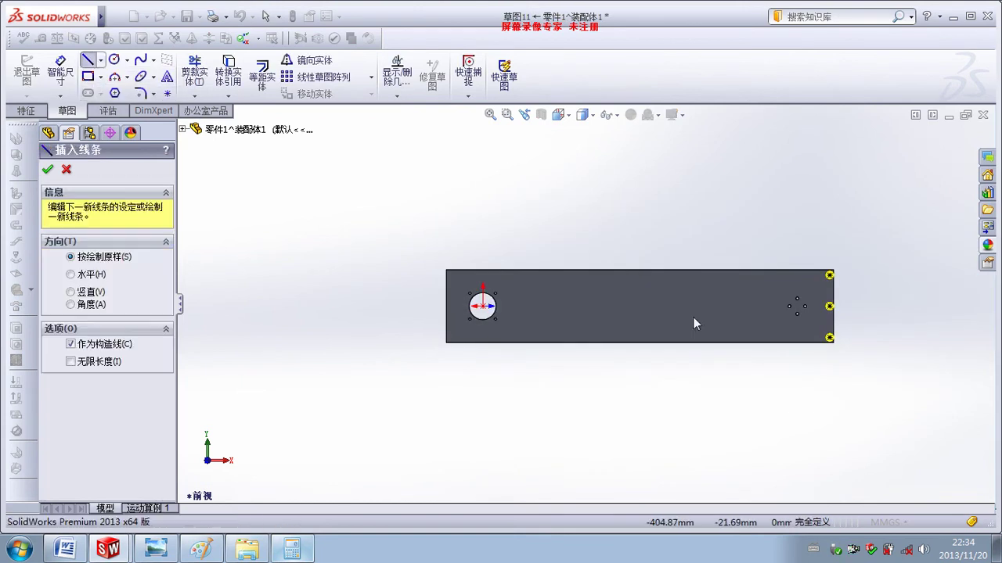
pyautogui.click(640, 270)
pyautogui.doubleClick(639, 235)
pyautogui.moveTo(612, 202); pyautogui.dragTo(893, 490)
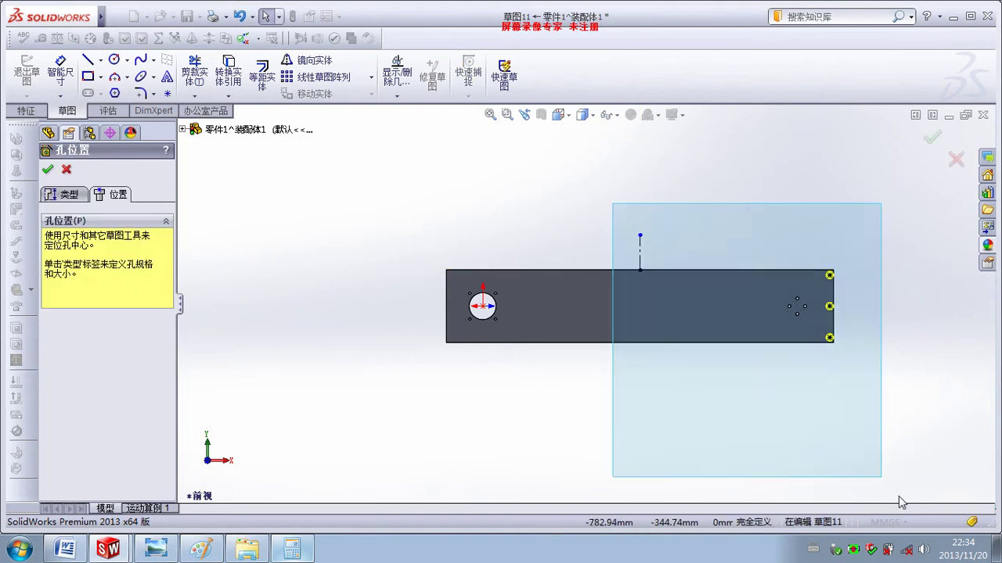
pyautogui.press('Escape')
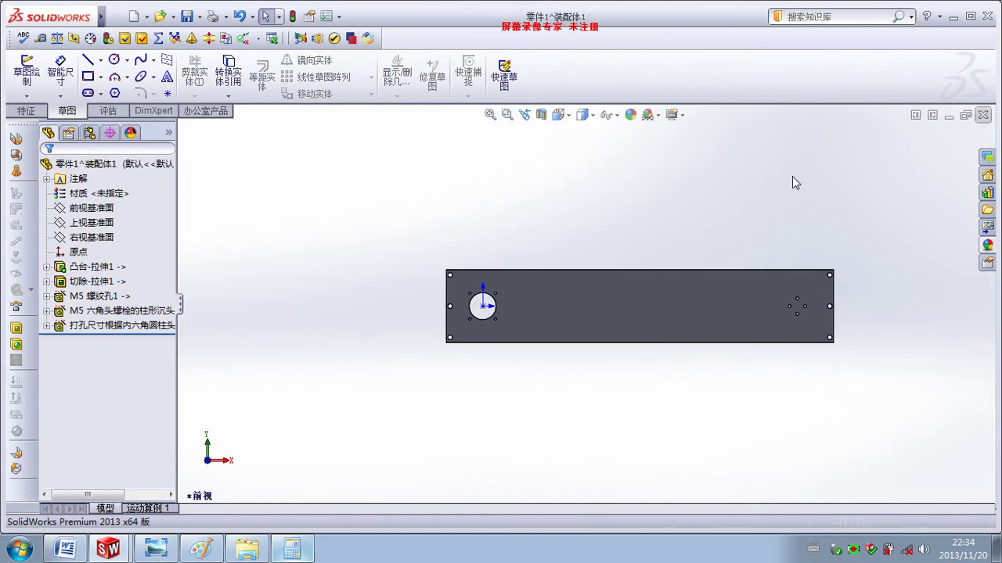
# Step: Accept the assembly rebuild and orbit to an isometric view of the gantry frame
pyautogui.click(110, 56)
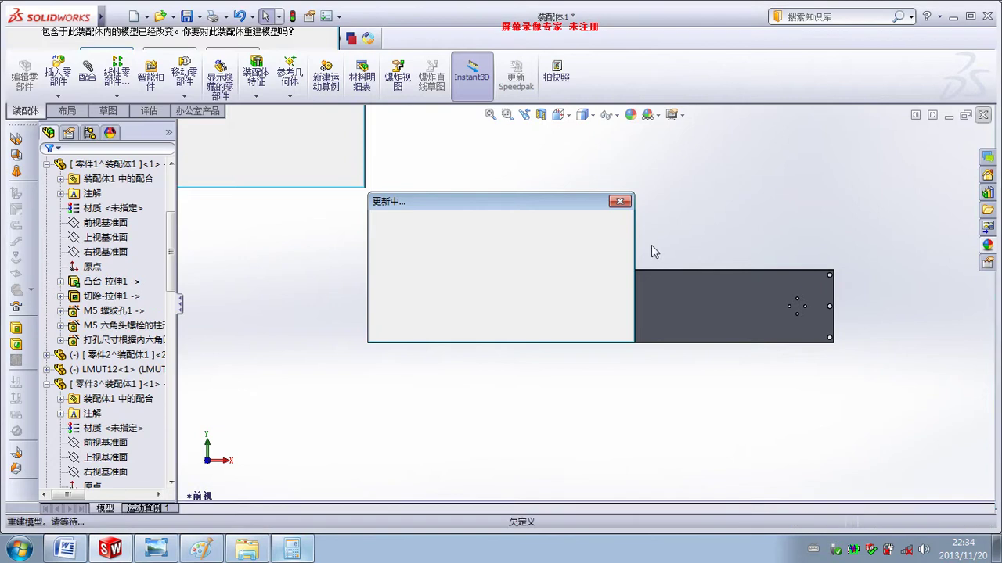
pyautogui.moveTo(547, 318); pyautogui.dragTo(606, 356, button='middle')
pyautogui.scroll(5, 653, 351)
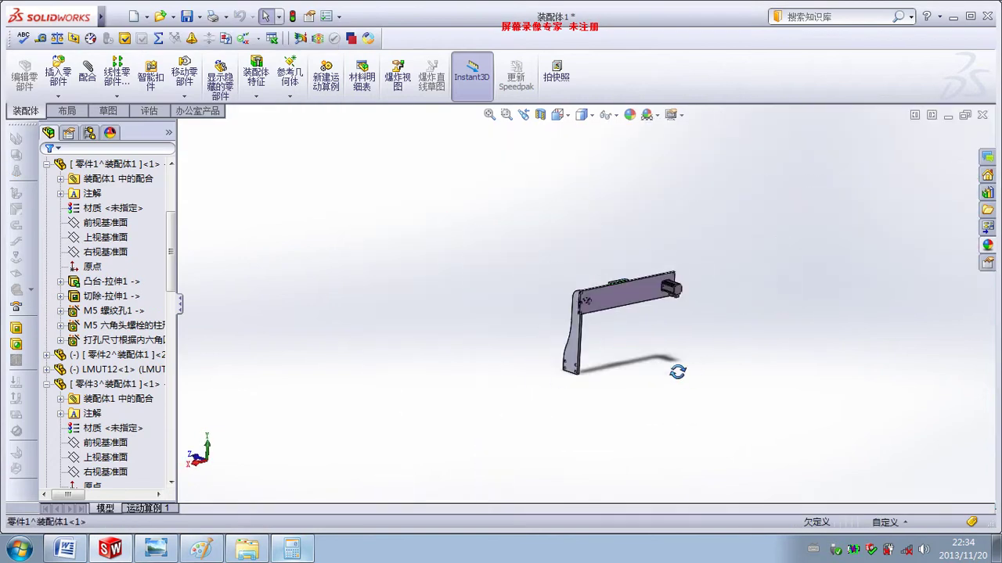
pyautogui.moveTo(678, 373); pyautogui.dragTo(396, 366, button='middle')
pyautogui.scroll(-3, 396, 366)
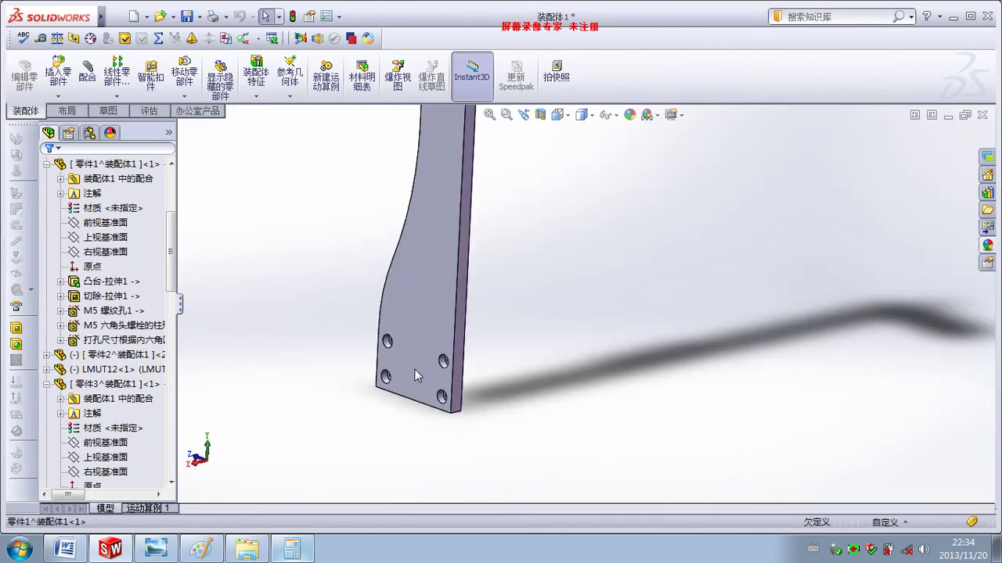
pyautogui.scroll(5, 704, 249)
pyautogui.moveTo(753, 249); pyautogui.dragTo(645, 301, button='middle')
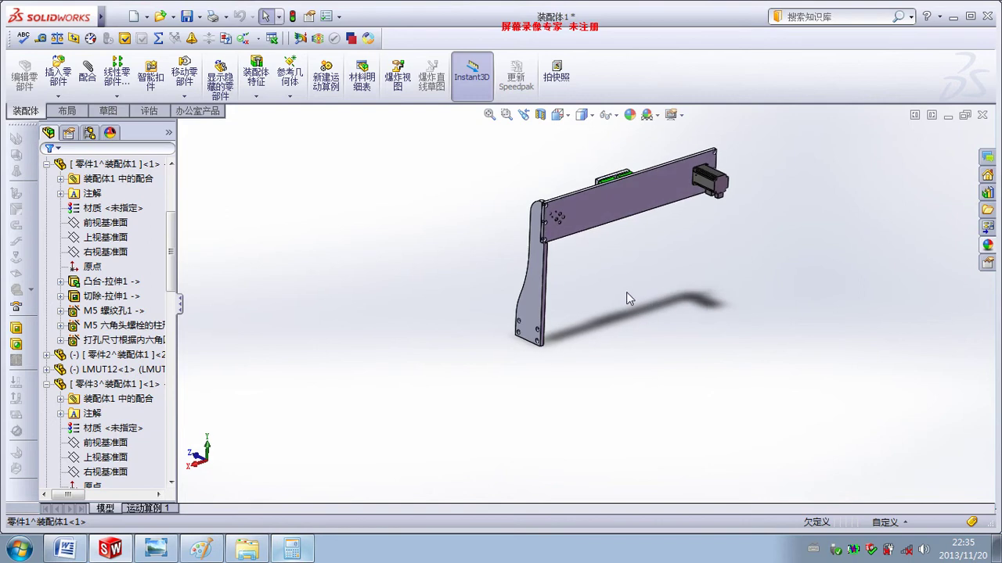
# Step: Dismiss the File Open dialog, then open leg plate 零件6^装配体1 via Open Part
pyautogui.click(124, 17)
pyautogui.click(141, 36)
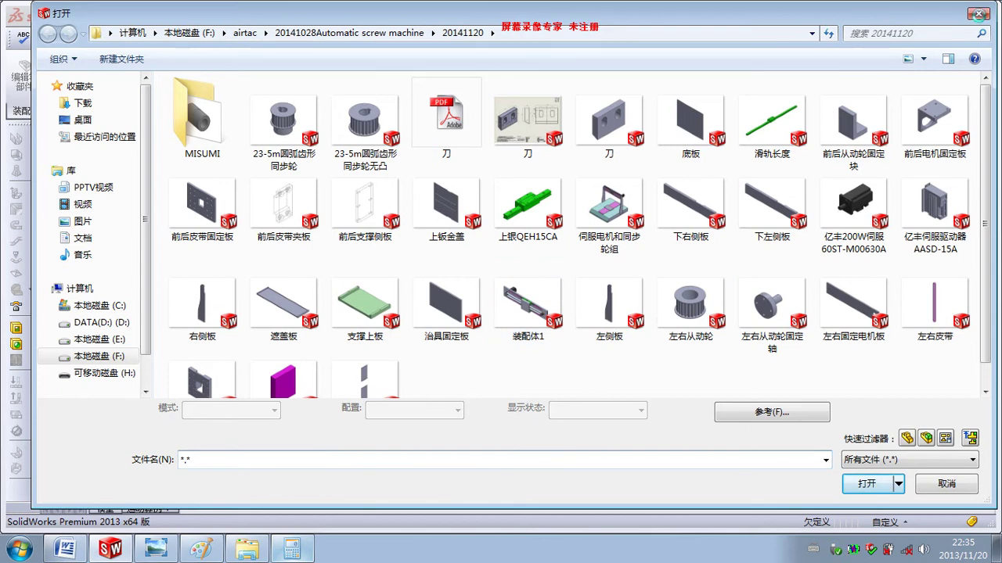
pyautogui.click(979, 14)
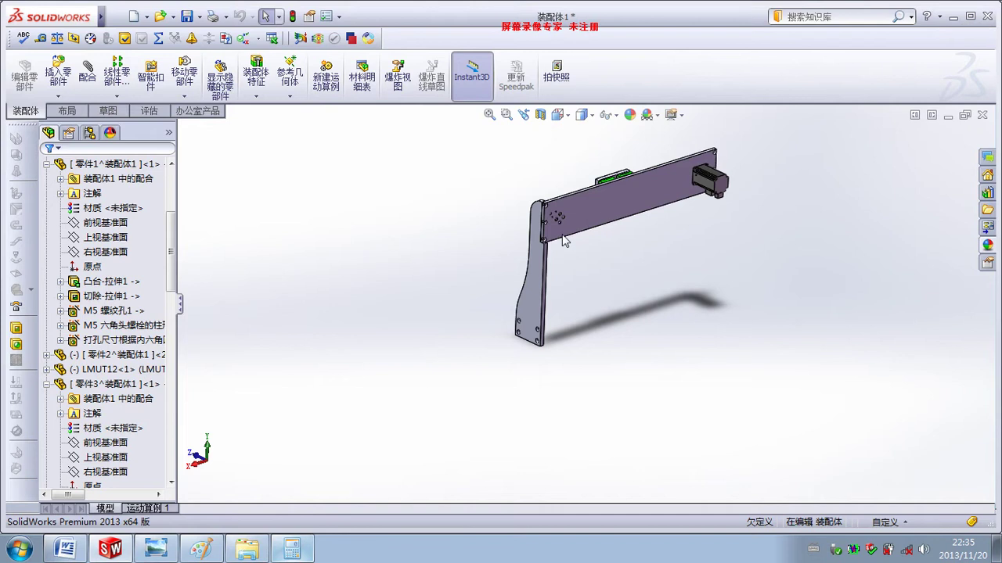
pyautogui.rightClick(525, 317)
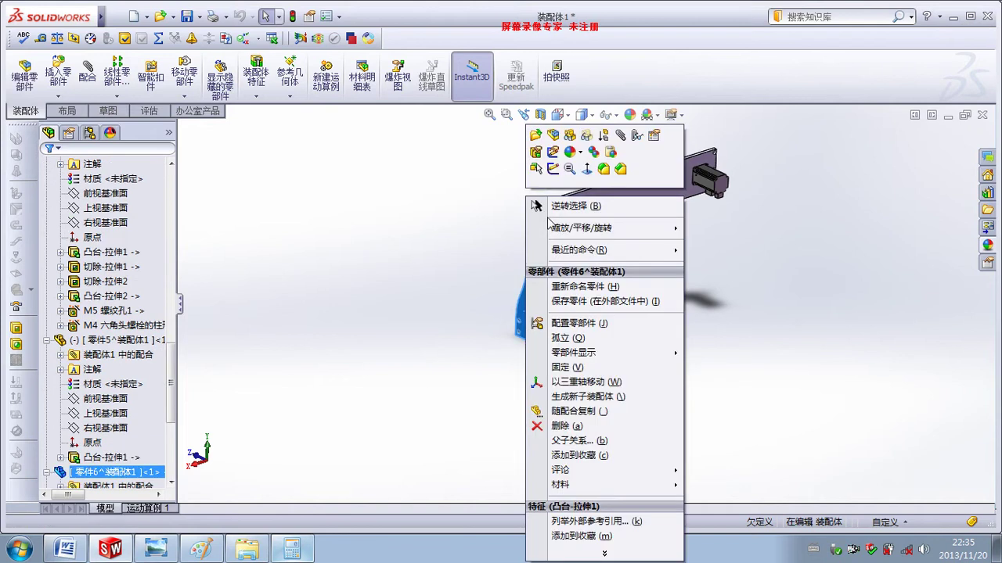
pyautogui.click(537, 136)
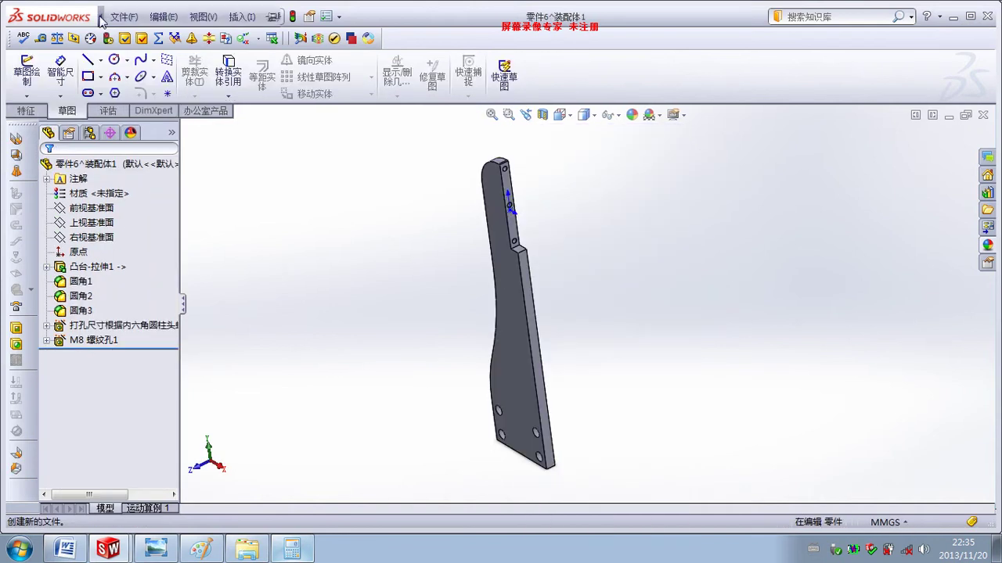
# Step: Save 零件6^装配体1 with Save As past the virtual-part warning, then close its window
pyautogui.click(124, 16)
pyautogui.click(145, 130)
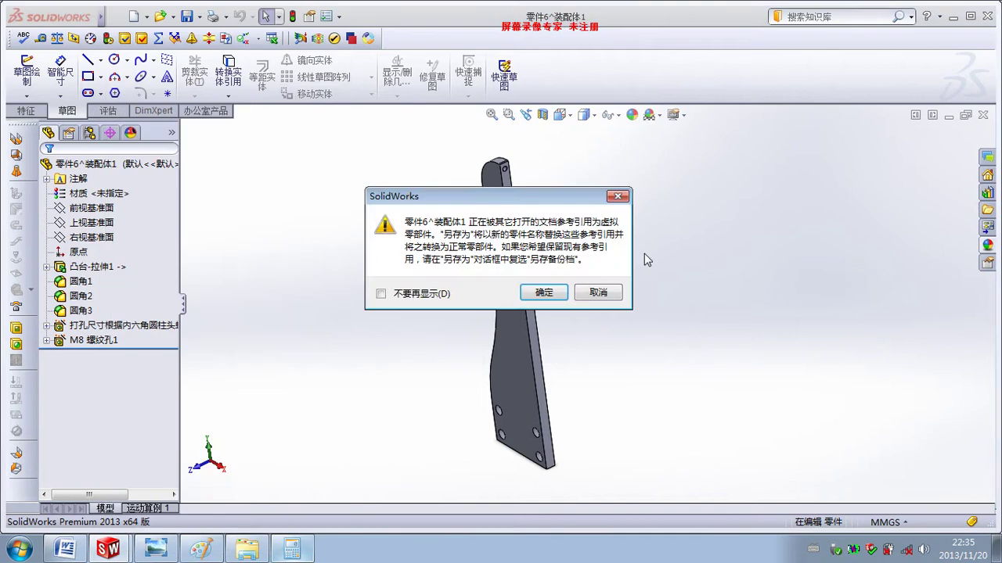
pyautogui.click(551, 298)
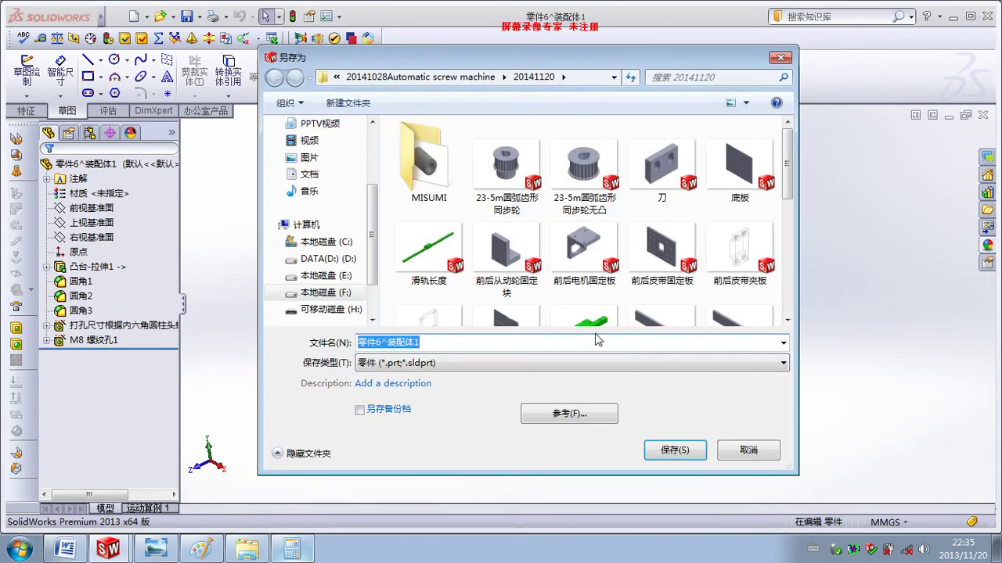
pyautogui.scroll(-5, 788, 235)
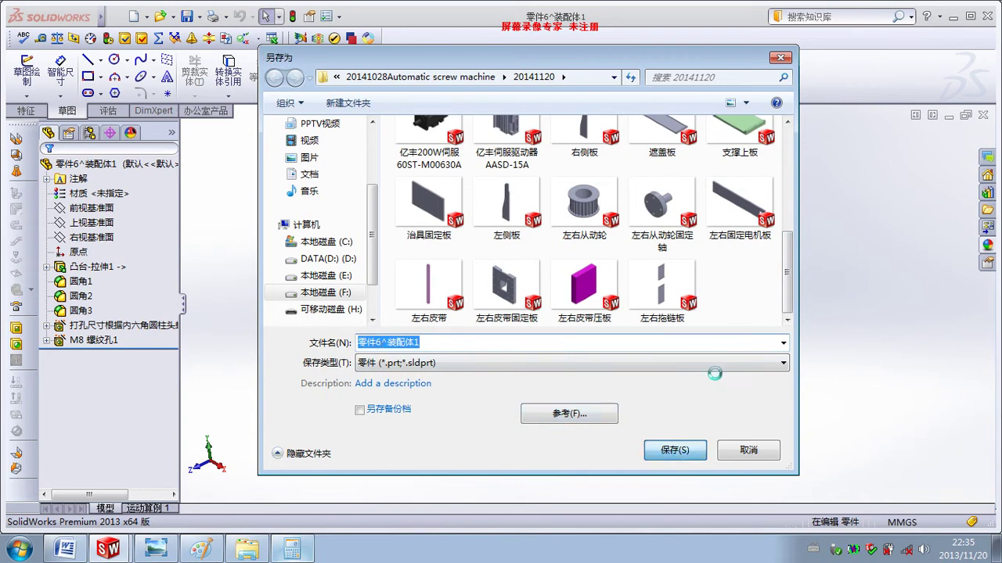
pyautogui.press('Return')
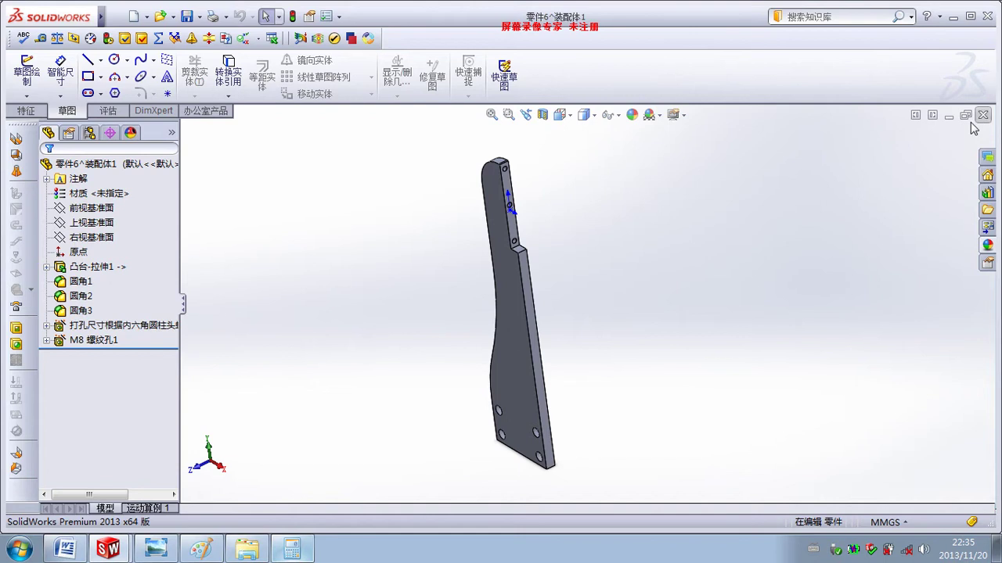
pyautogui.click(982, 115)
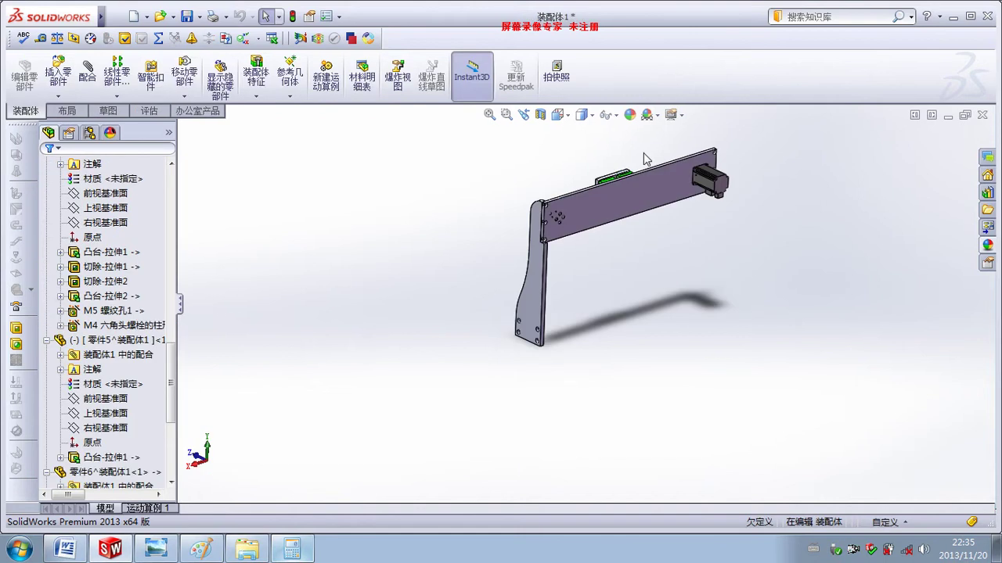
# Step: In the Open dialog, duplicate the 零件6^装配体1 part file
pyautogui.click(161, 17)
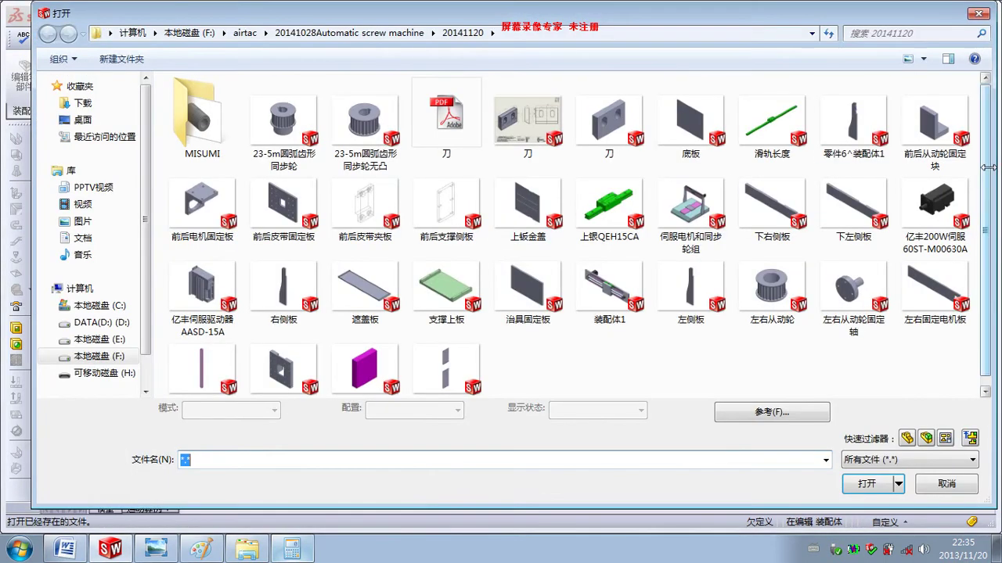
pyautogui.click(863, 155)
pyautogui.keyDown('ctrl'); pyautogui.moveTo(862, 155); pyautogui.dragTo(827, 360); pyautogui.keyUp('ctrl')
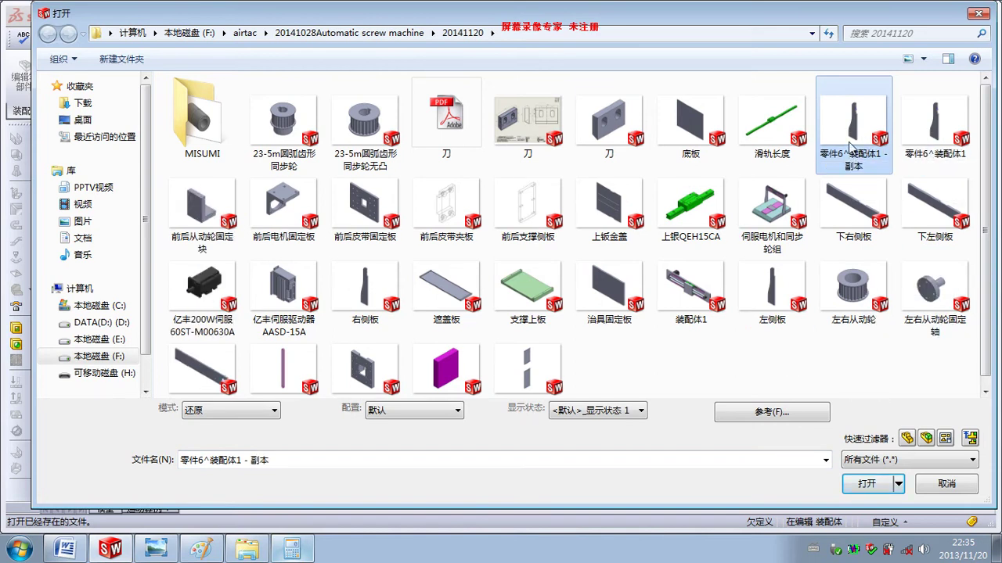
# Step: Rename the copy to 零件7^装配体1 by removing the 副本 suffix, then open it
pyautogui.rightClick(853, 151)
pyautogui.click(823, 431)
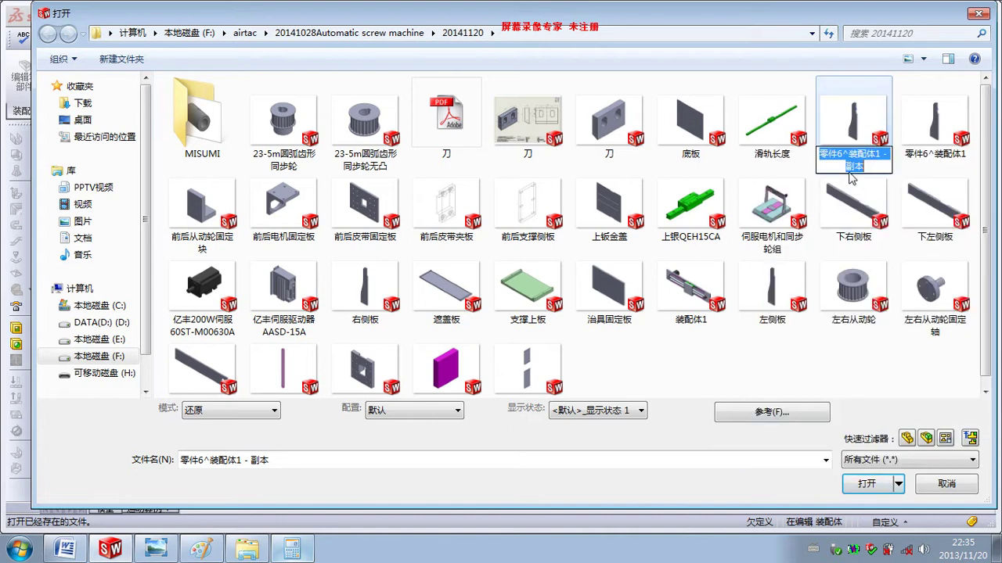
pyautogui.click(842, 157)
pyautogui.write('7')
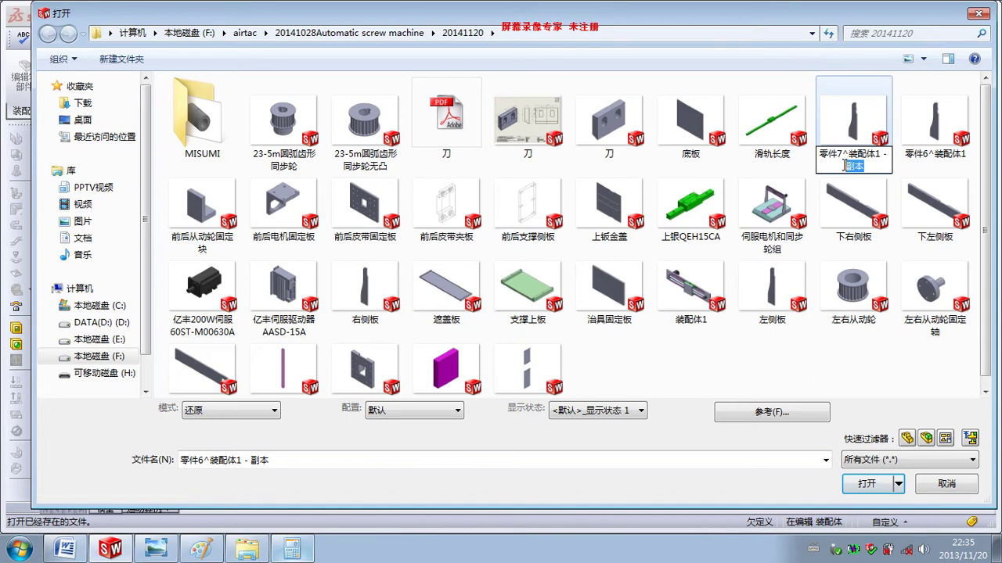
pyautogui.press('BackSpace')
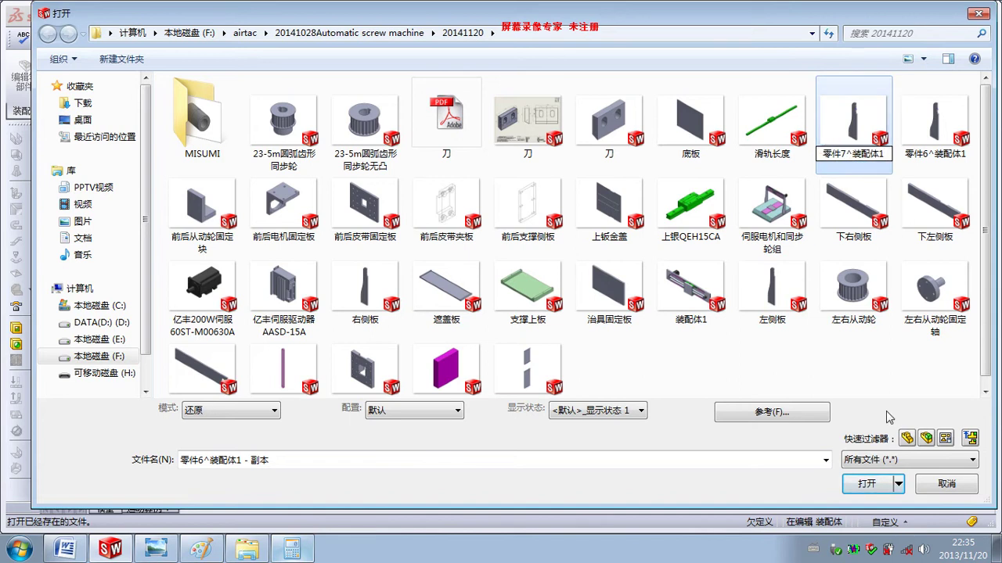
pyautogui.click(852, 118)
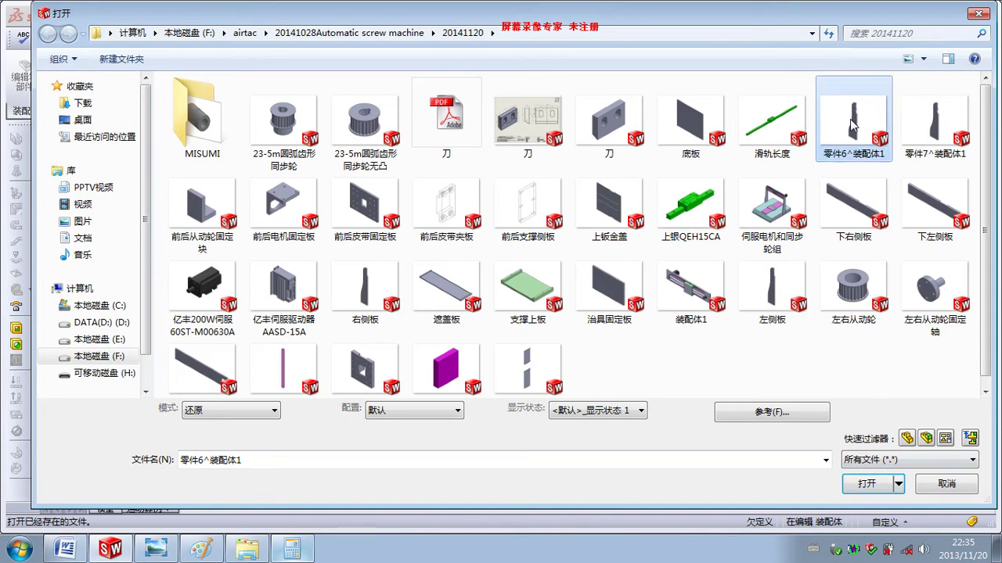
pyautogui.click(921, 130)
pyautogui.doubleClick(934, 131)
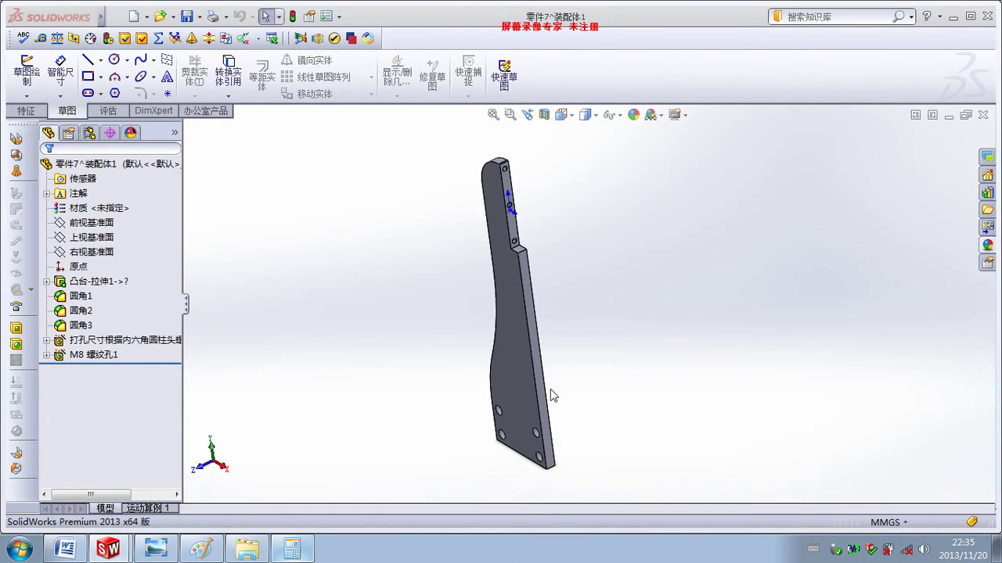
# Step: Review the hole type options of the M8 螺纹孔1 feature, then cancel without changes
pyautogui.moveTo(550, 395); pyautogui.dragTo(599, 386, button='middle')
pyautogui.scroll(2, 438, 384)
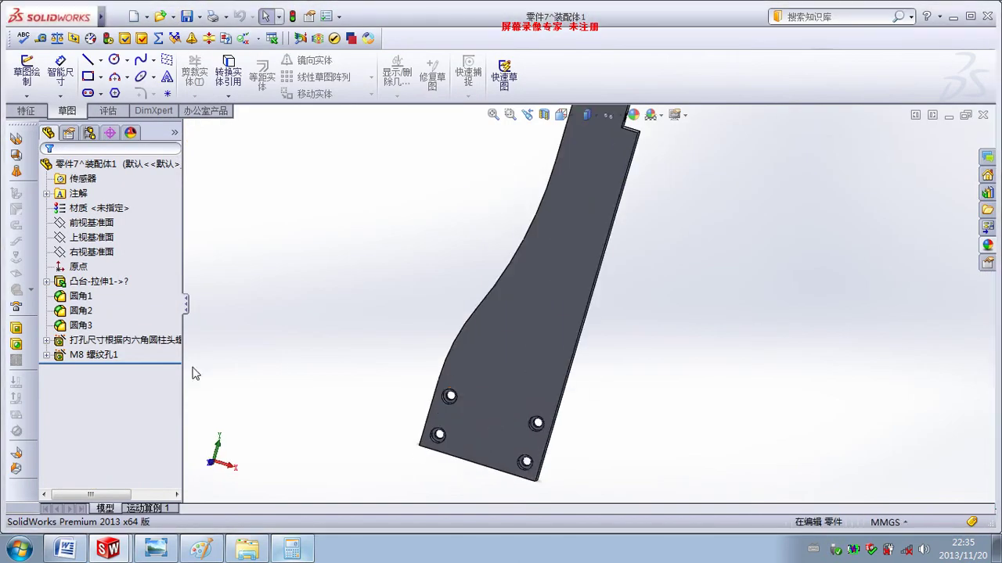
pyautogui.click(98, 357)
pyautogui.rightClick(98, 357)
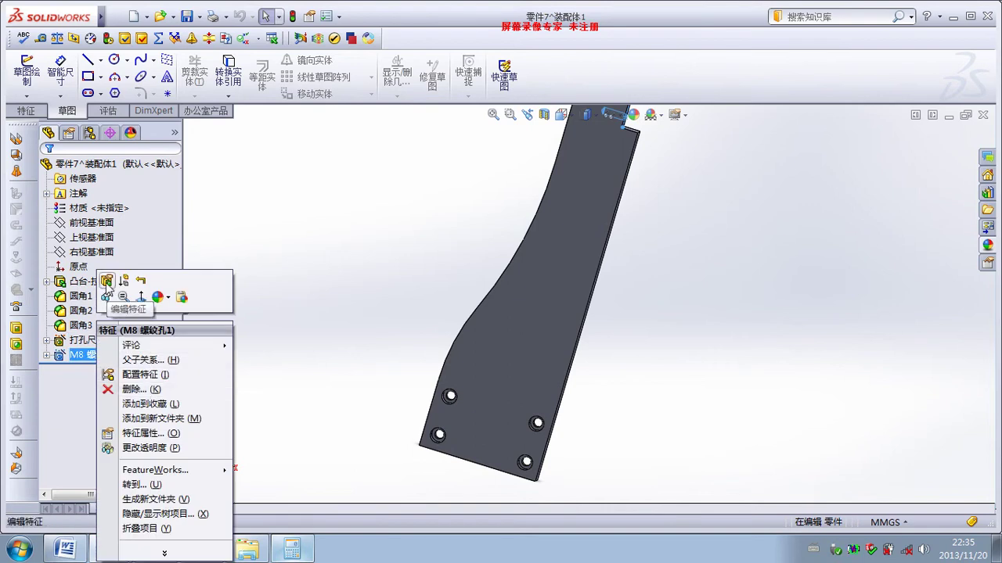
pyautogui.click(349, 276)
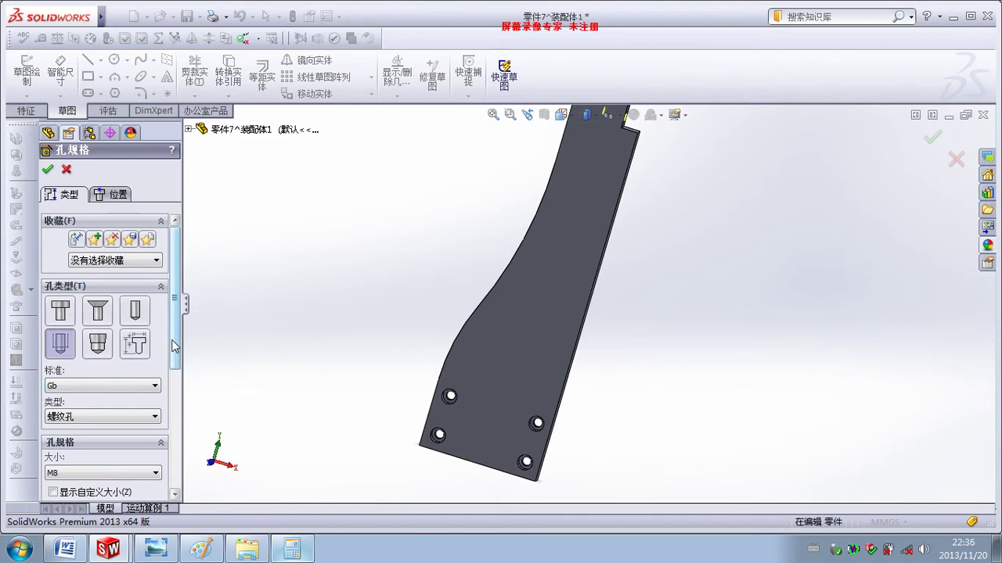
pyautogui.scroll(-2, 173, 347)
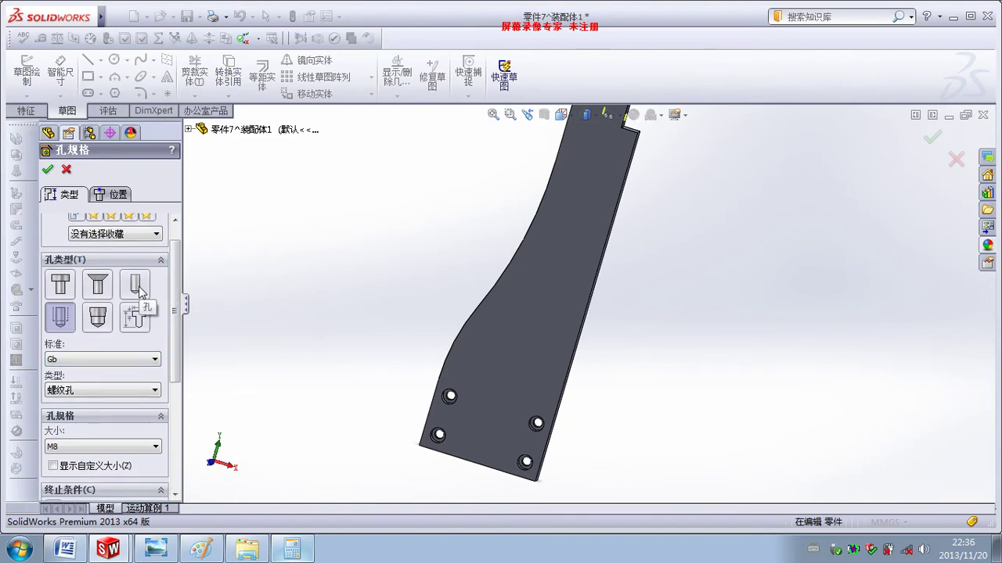
pyautogui.click(139, 289)
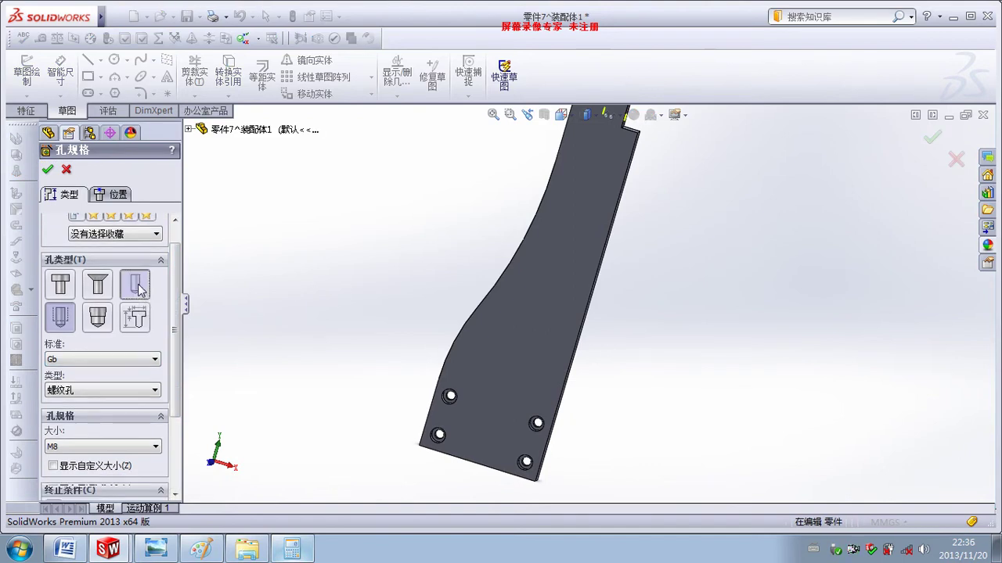
pyautogui.click(60, 324)
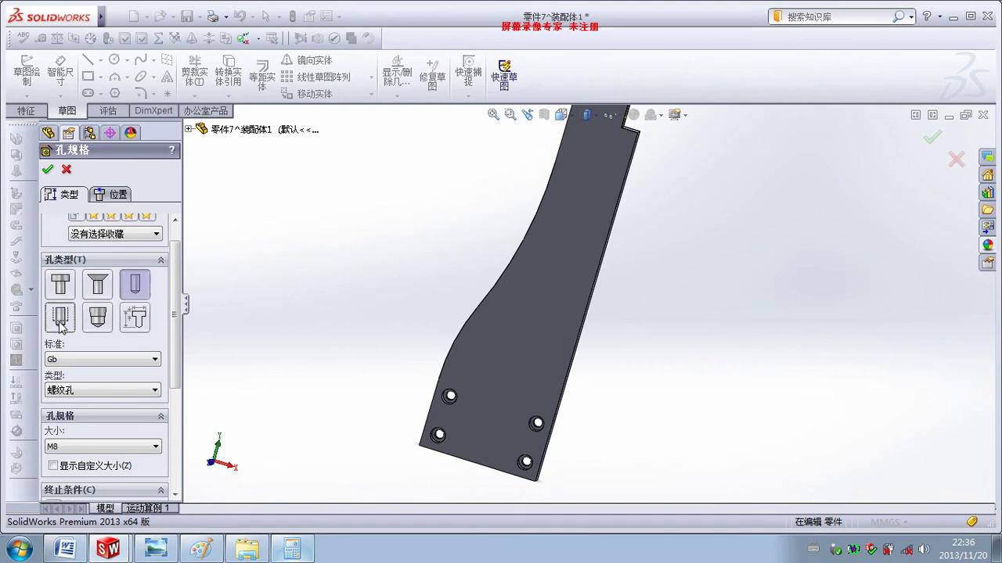
pyautogui.click(71, 174)
# Step: Redefine the counterbored hole feature as M8 tapped holes, producing M8 螺纹孔2
pyautogui.click(132, 340)
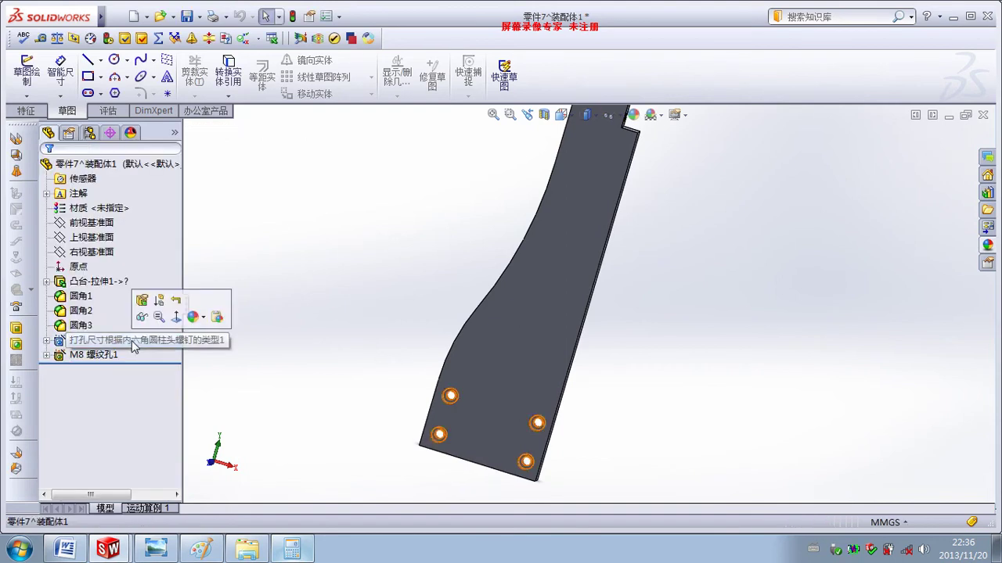
pyautogui.click(176, 300)
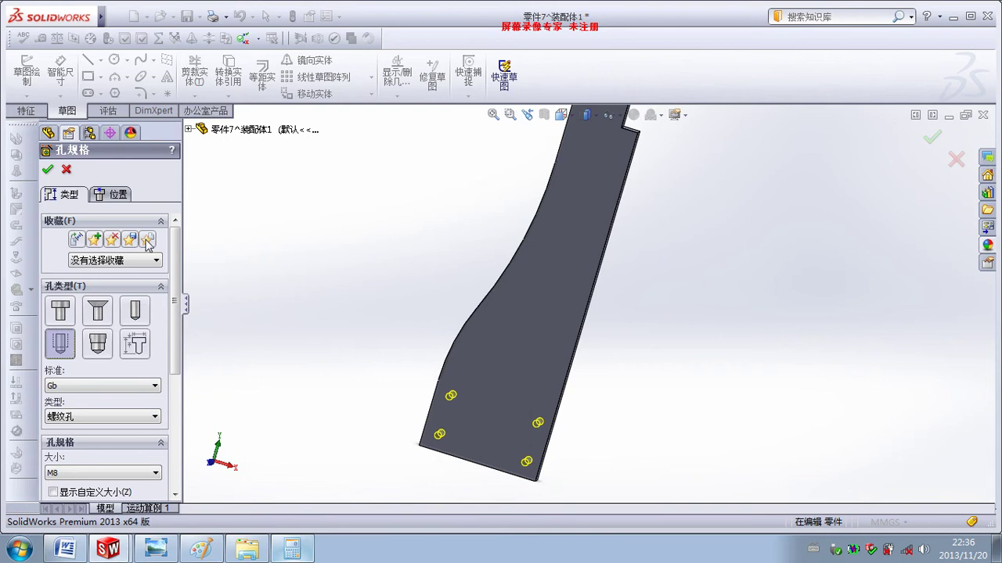
pyautogui.click(48, 171)
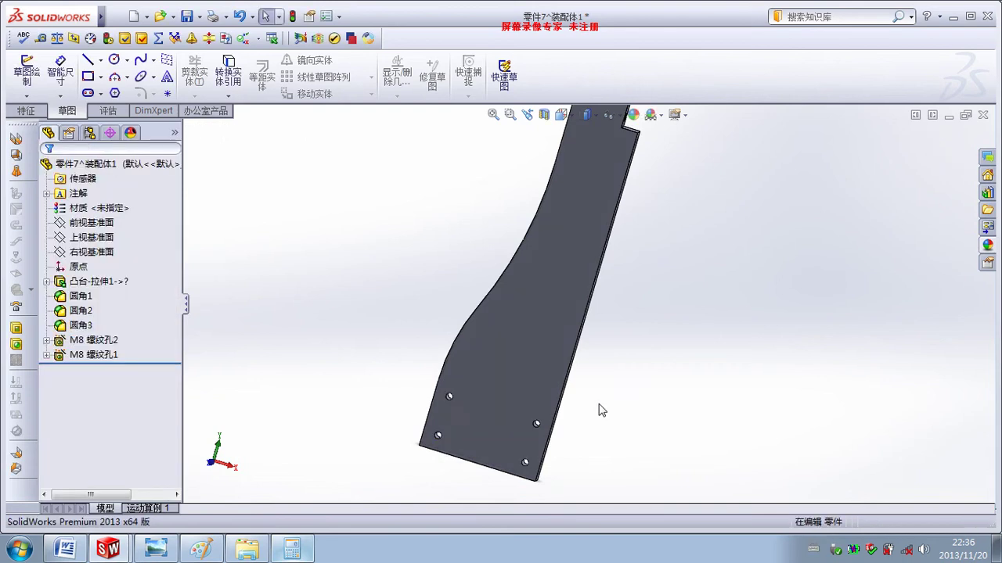
pyautogui.moveTo(597, 410); pyautogui.dragTo(417, 423, button='middle')
pyautogui.click(648, 371)
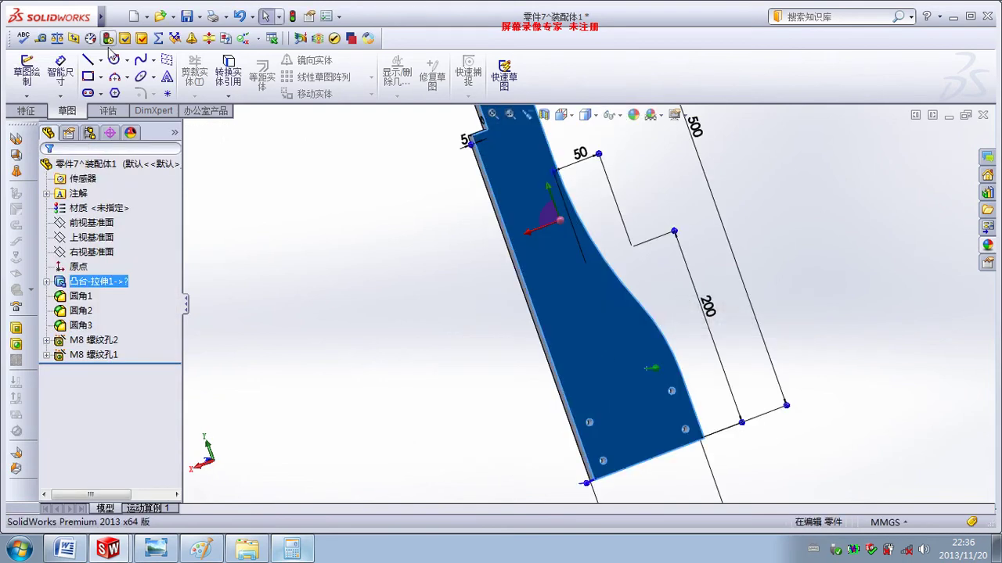
# Step: Start a Hole Wizard counterbore hole sized M6 for socket-head cap screws, ready for positioning
pyautogui.click(22, 111)
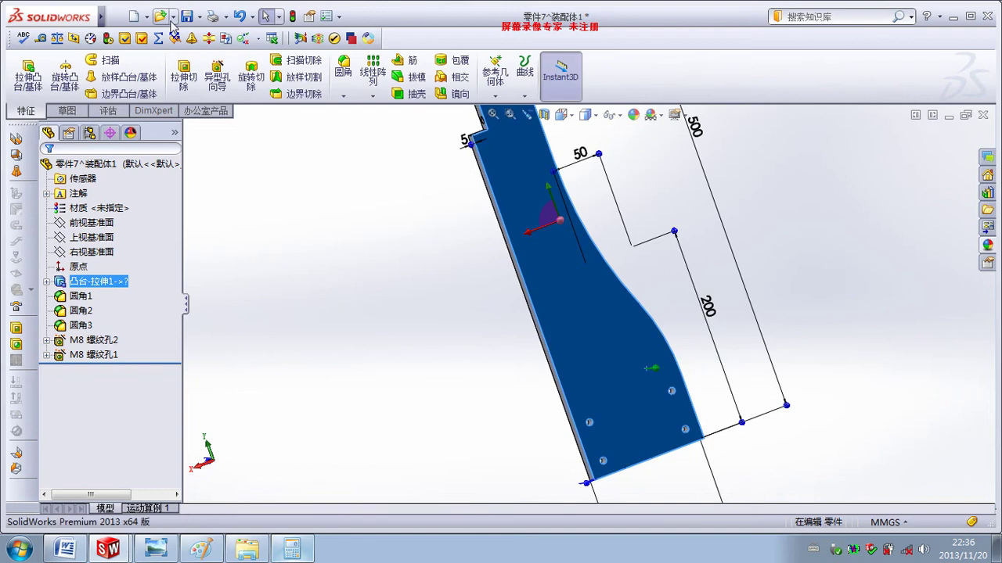
pyautogui.click(242, 16)
pyautogui.moveTo(265, 65)
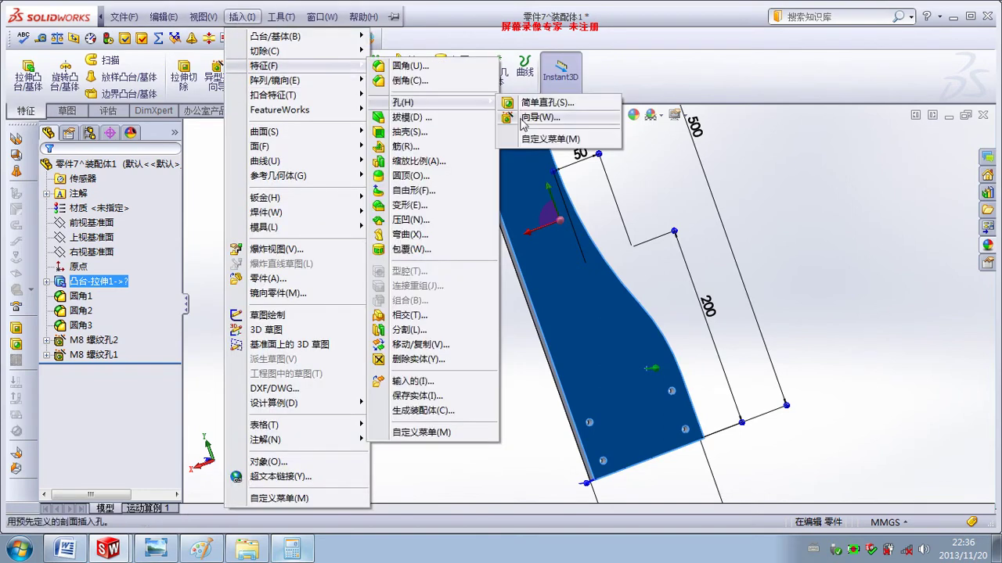
pyautogui.click(4, 150)
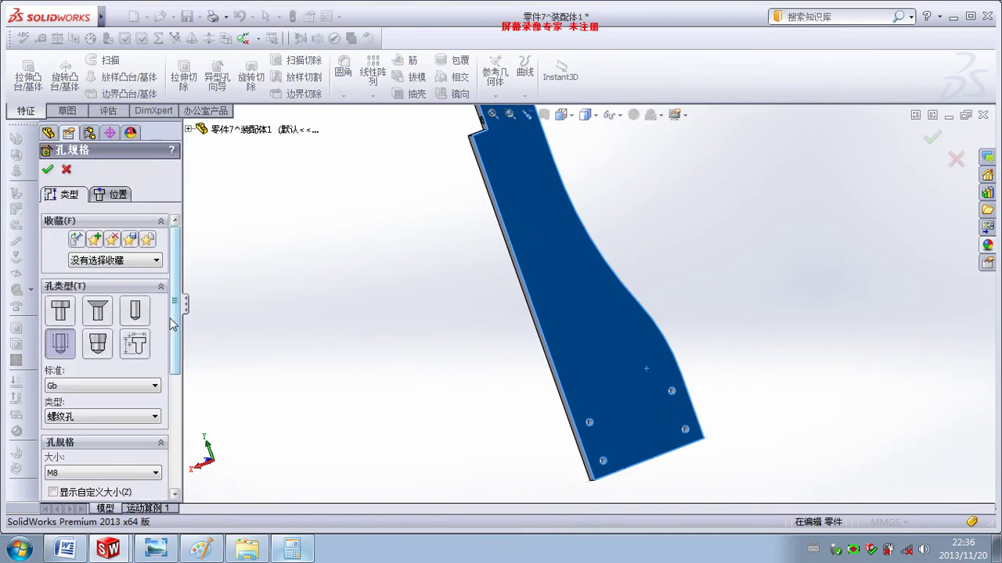
pyautogui.scroll(-3, 174, 332)
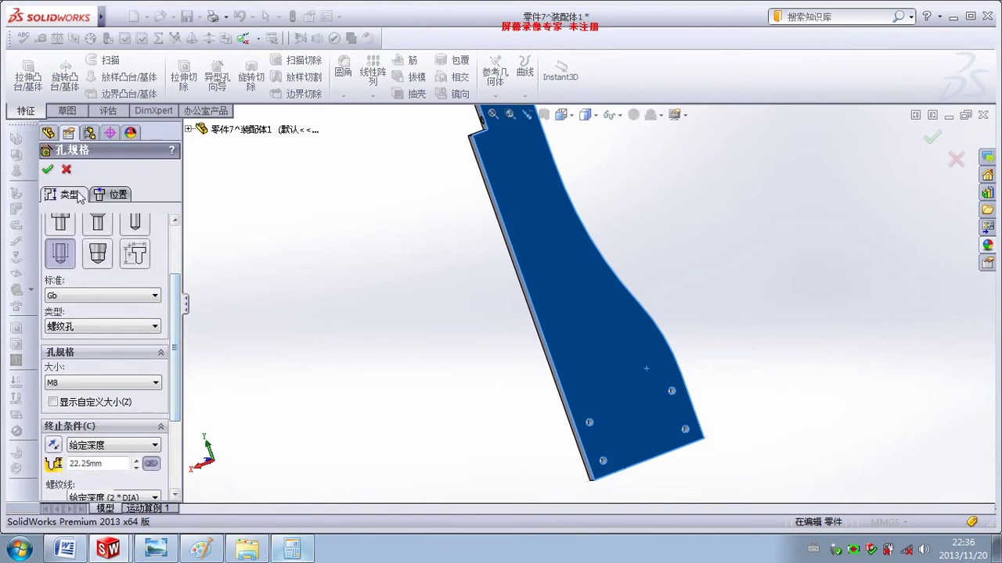
pyautogui.click(78, 229)
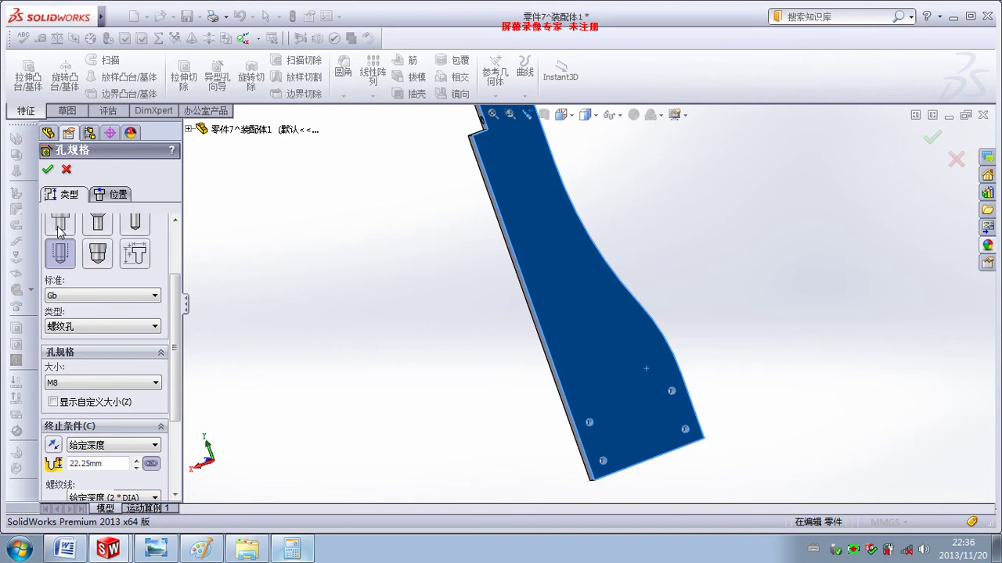
pyautogui.click(110, 384)
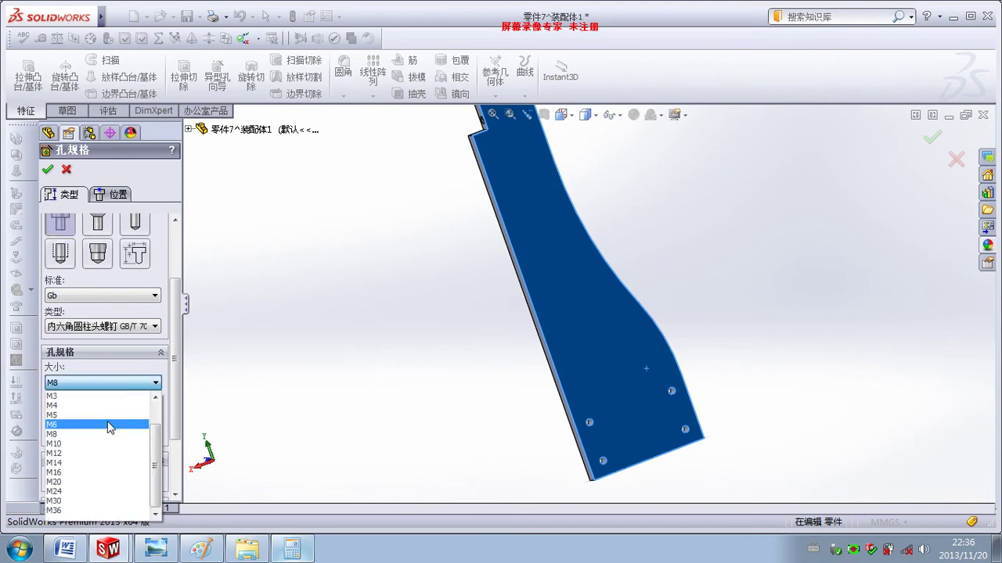
pyautogui.click(106, 426)
pyautogui.click(108, 200)
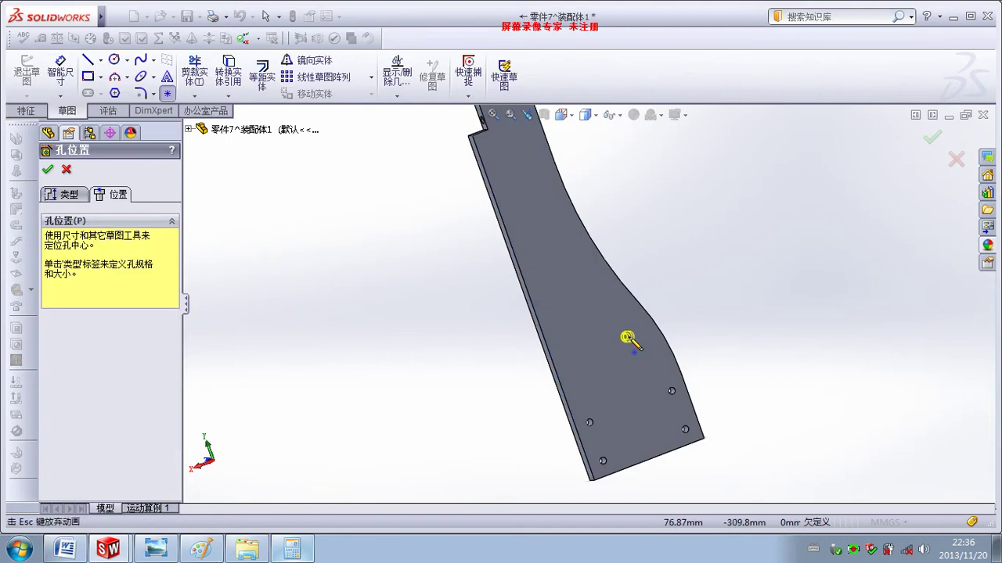
# Step: View the plate face-on and delete the stray hole placement point
pyautogui.hotkey('ctrl', '8')
pyautogui.scroll(-5, 571, 462)
pyautogui.scroll(-3, 476, 501)
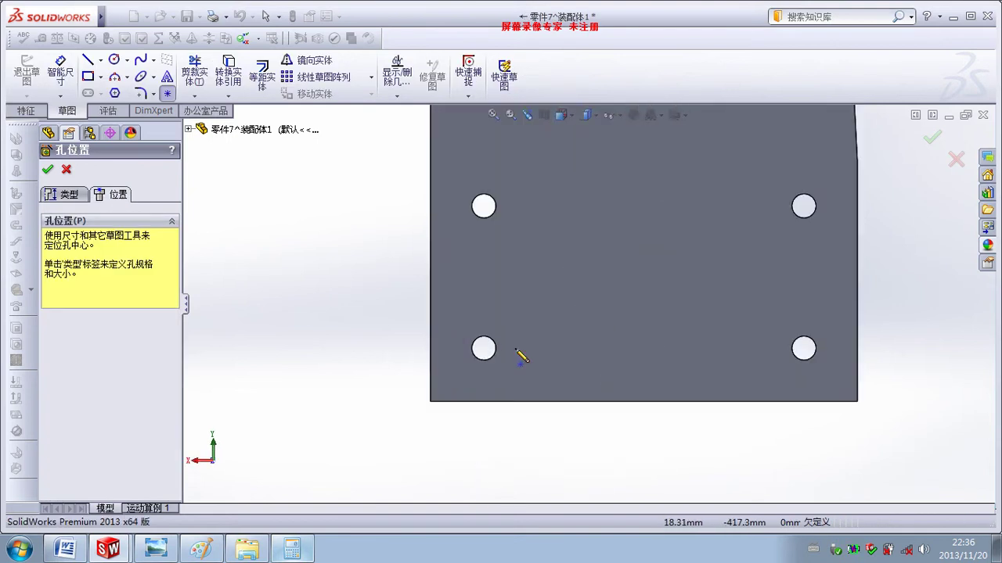
pyautogui.scroll(-1, 483, 204)
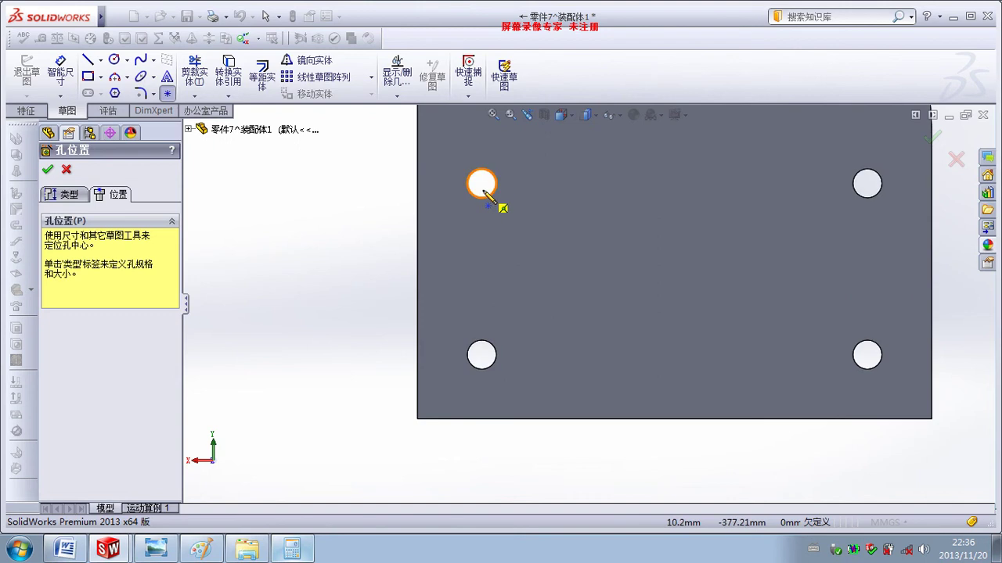
pyautogui.click(482, 190)
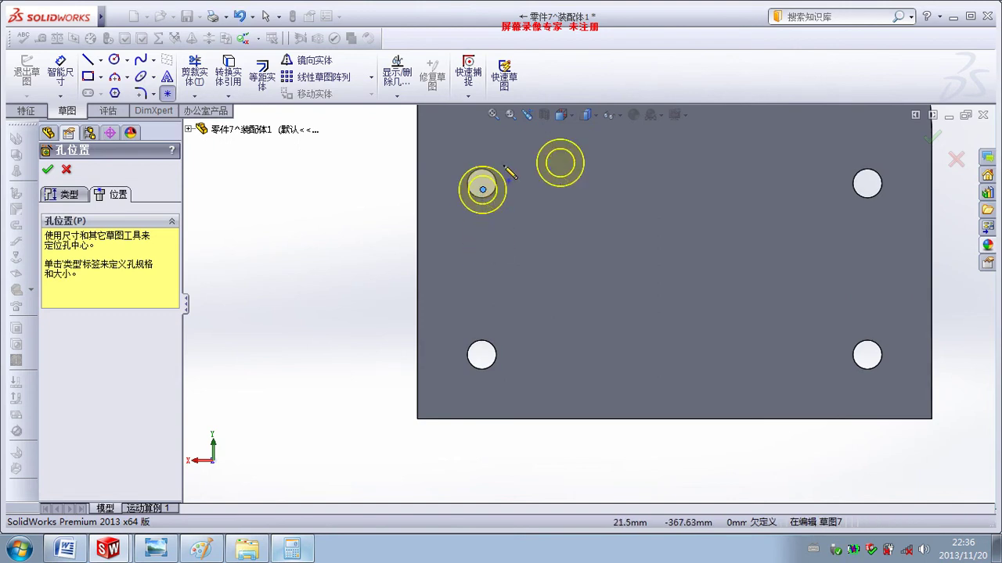
pyautogui.press('Escape')
pyautogui.moveTo(380, 158); pyautogui.dragTo(759, 234)
pyautogui.moveTo(899, 363); pyautogui.dragTo(896, 362)
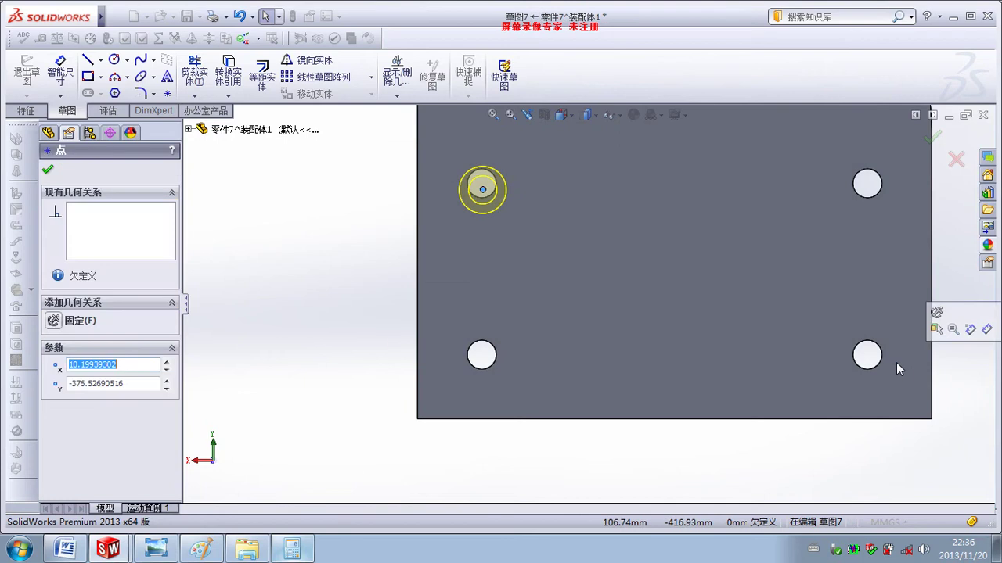
pyautogui.press('Delete')
# Step: Place M6 counterbore hole centres at all four corner holes and confirm the feature
pyautogui.click(166, 93)
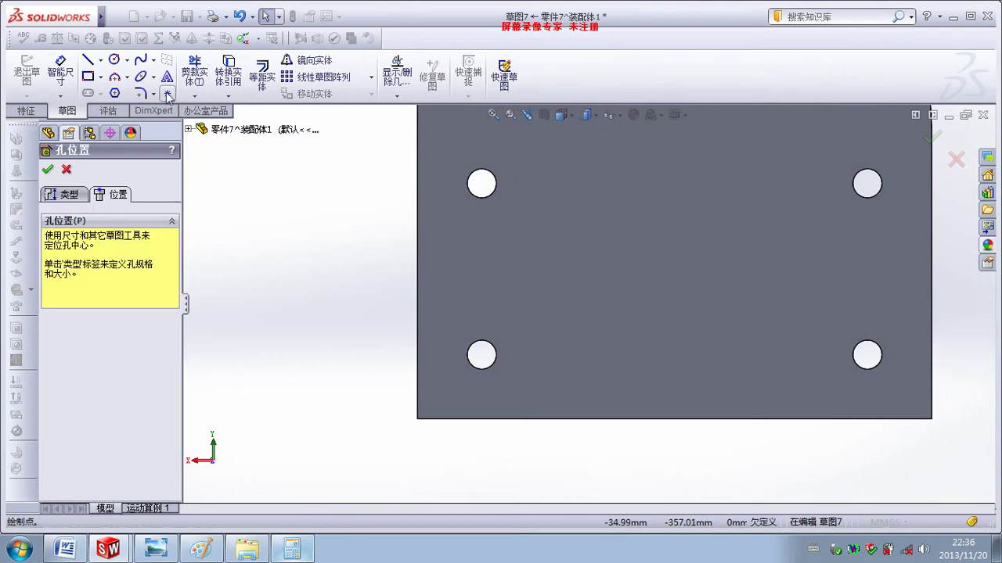
pyautogui.click(481, 183)
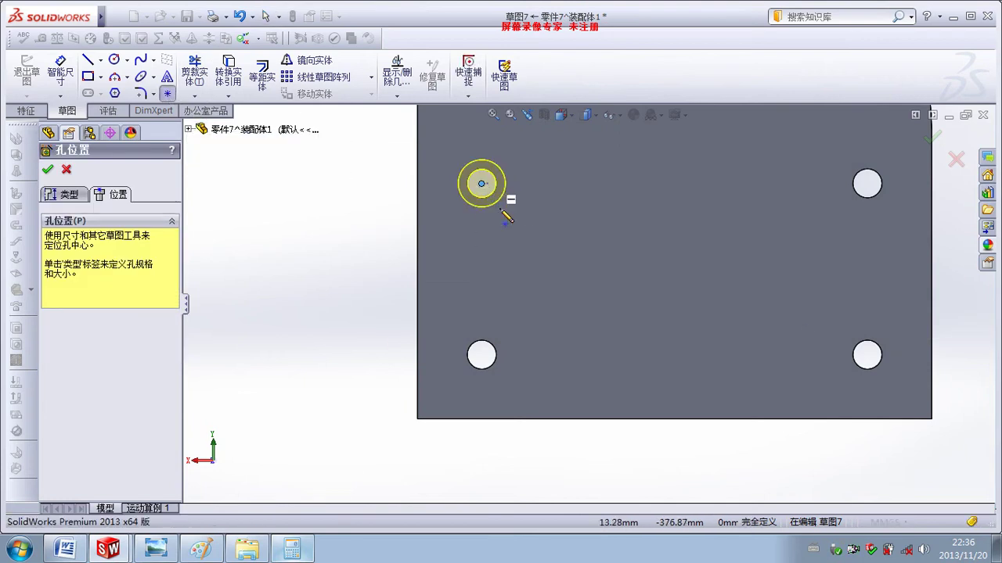
pyautogui.click(481, 355)
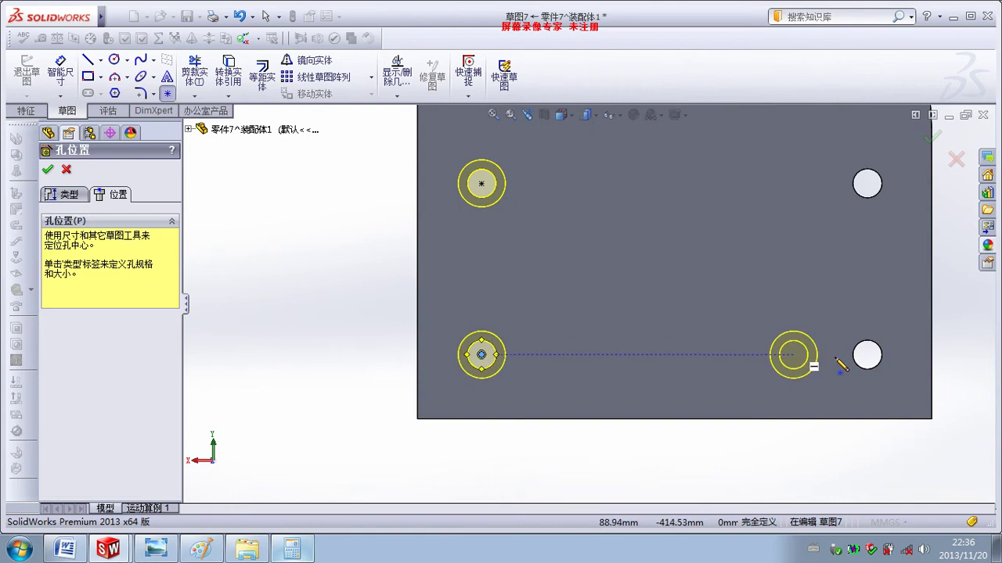
pyautogui.click(868, 356)
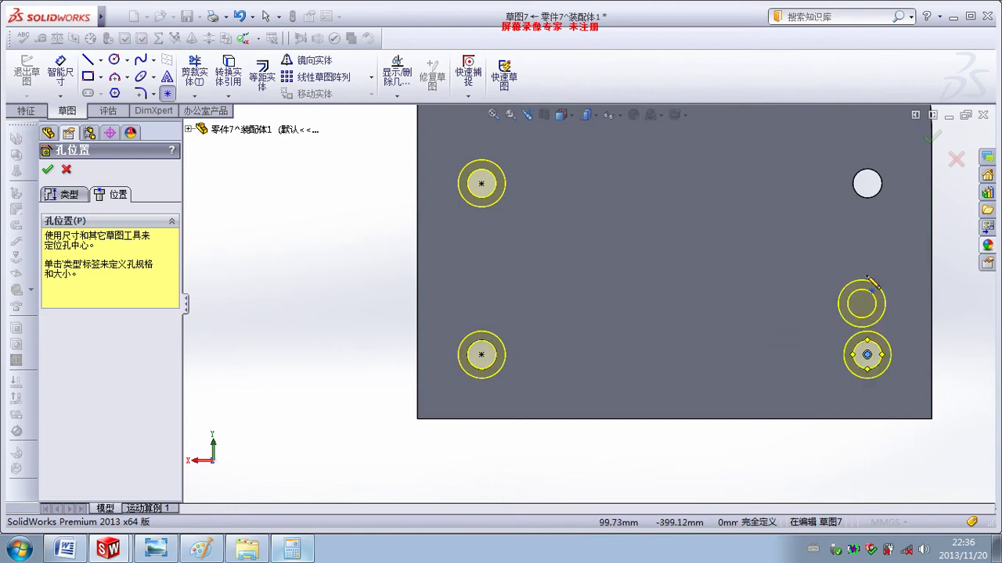
pyautogui.click(867, 184)
pyautogui.click(933, 137)
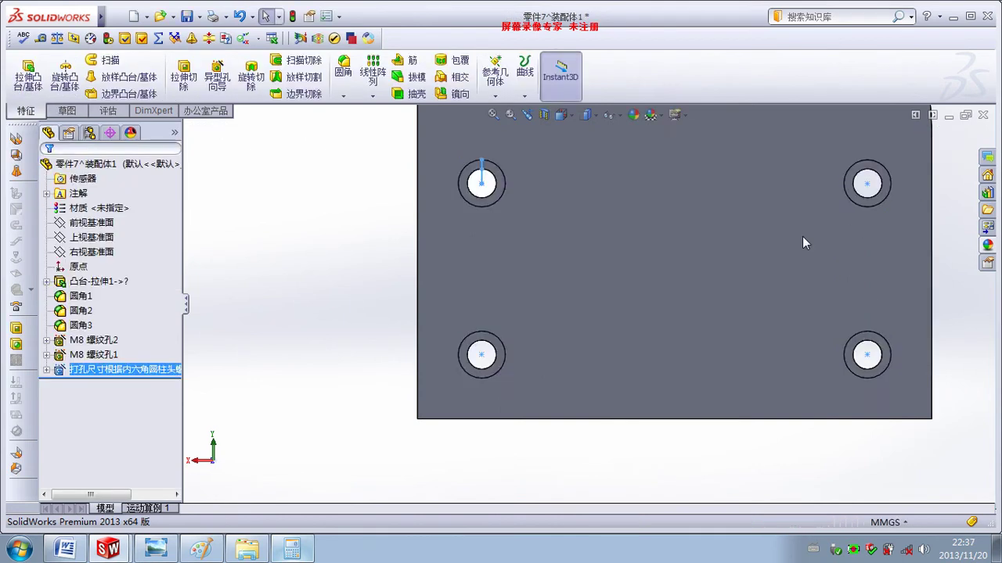
# Step: Return to assembly 装配体1 and browse the 20141120 folder for a component to insert
pyautogui.moveTo(802, 237)
pyautogui.mouseDown(button='middle')
pyautogui.moveTo(655, 276)
pyautogui.moveTo(759, 317)
pyautogui.moveTo(795, 303)
pyautogui.mouseUp(button='middle')
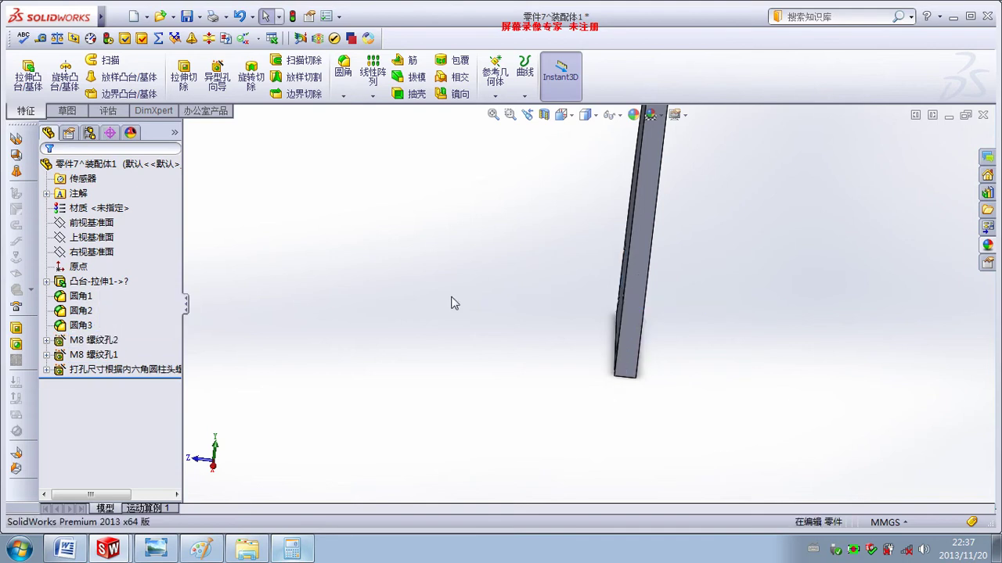
pyautogui.hotkey('ctrl', '7')
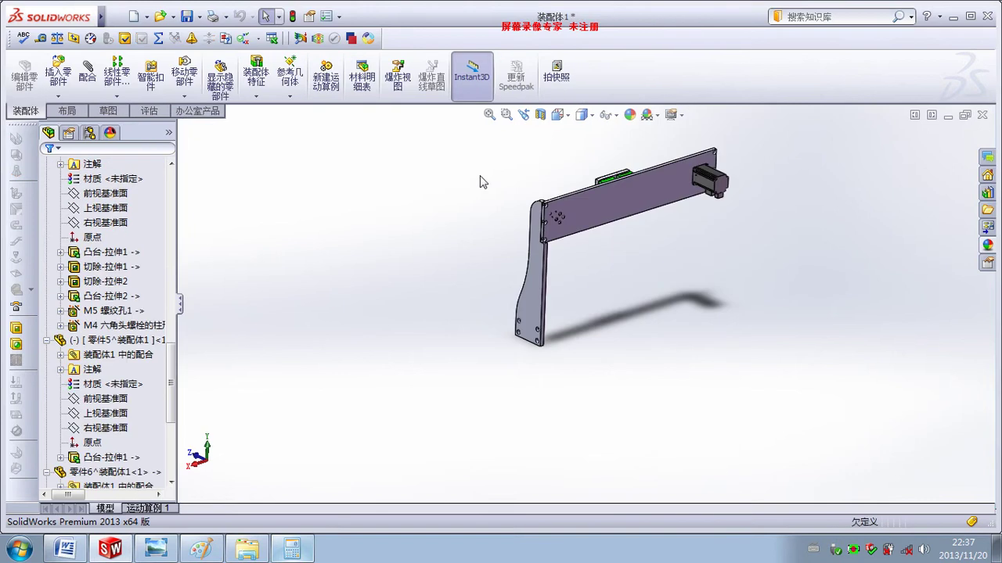
pyautogui.click(58, 73)
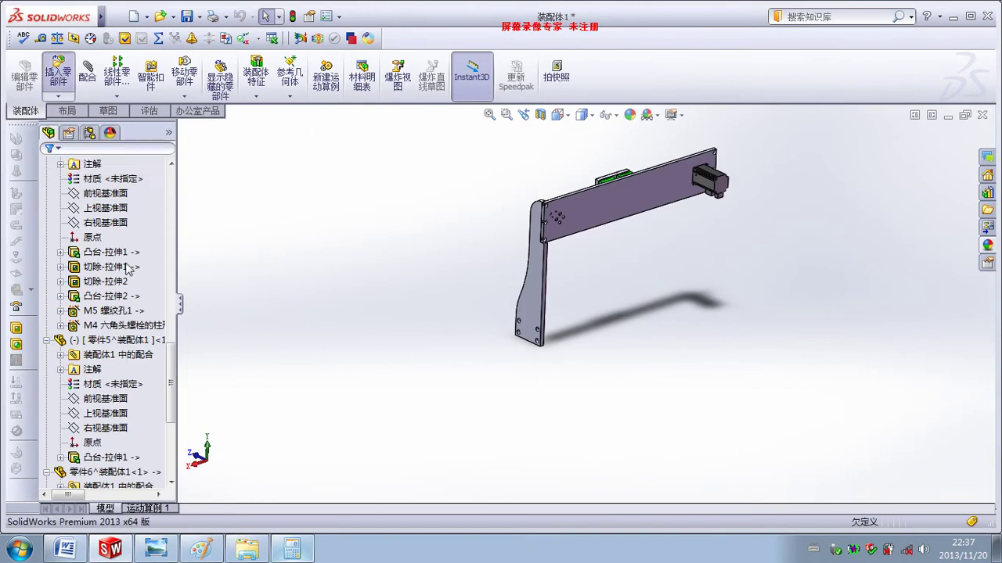
pyautogui.click(116, 421)
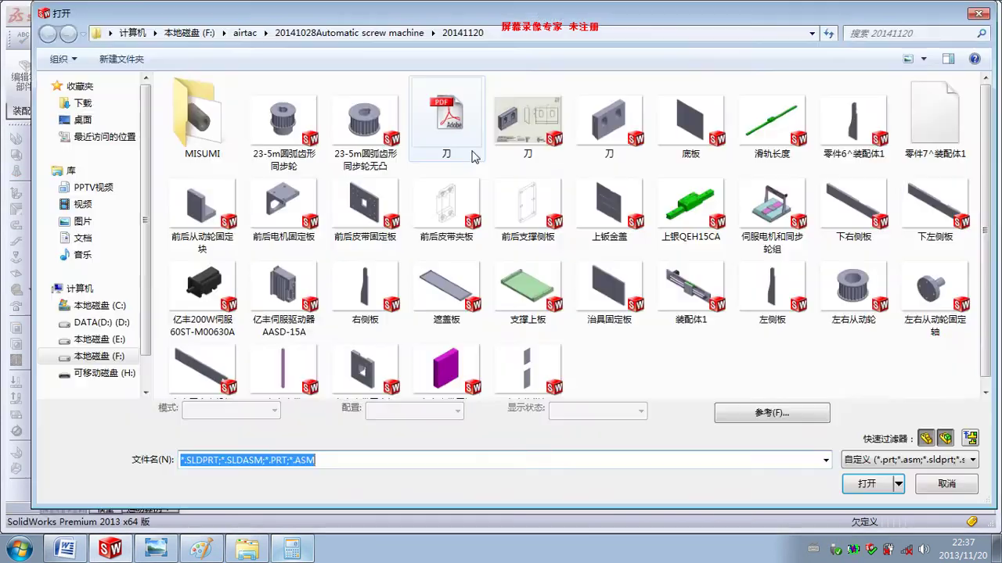
# Step: Insert part 零件7^装配体1 beside the frame as the second side plate
pyautogui.doubleClick(771, 126)
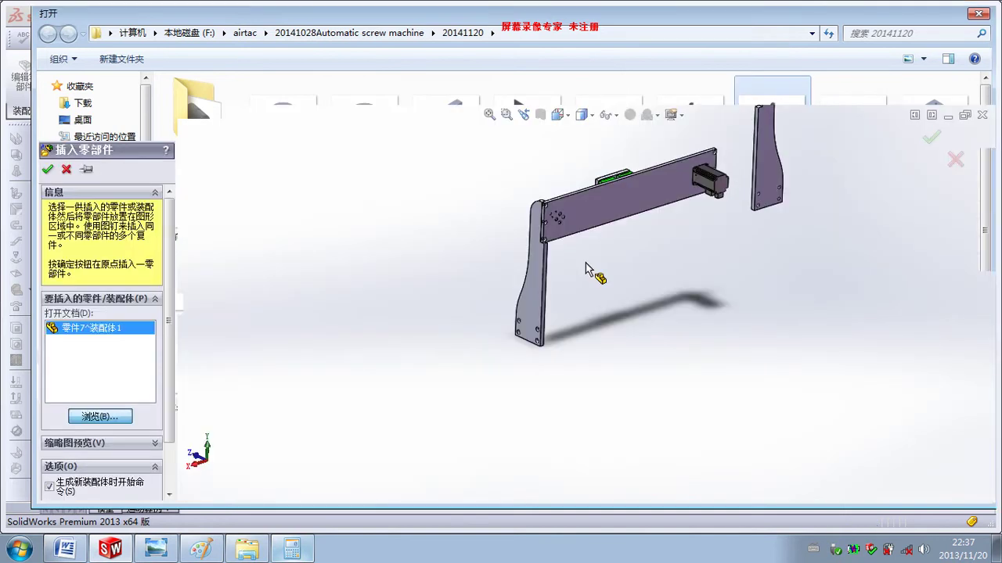
pyautogui.scroll(-3, 673, 291)
pyautogui.scroll(-2, 666, 300)
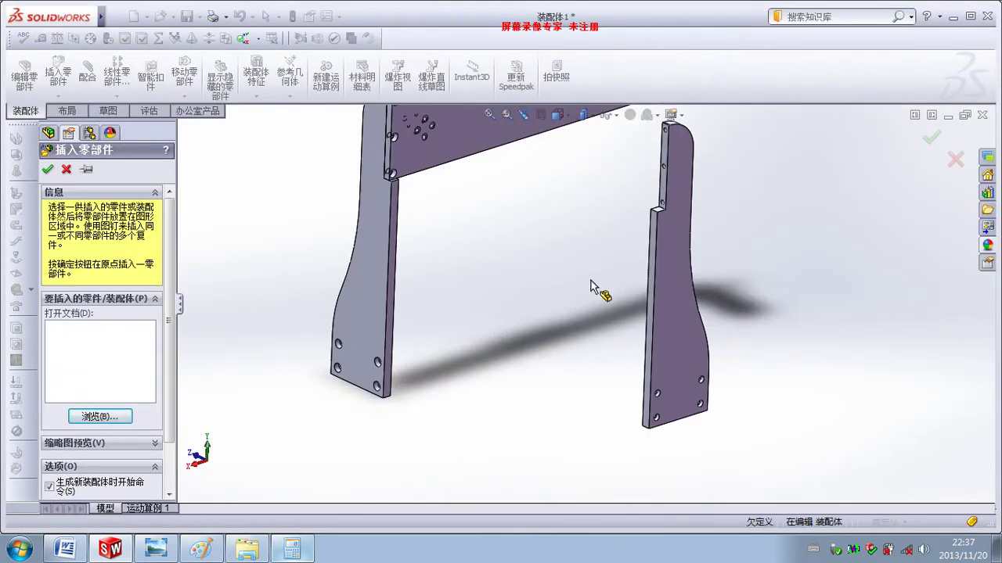
pyautogui.click(595, 288)
pyautogui.moveTo(619, 340)
pyautogui.mouseDown(button='middle')
pyautogui.moveTo(577, 259)
pyautogui.moveTo(642, 329)
pyautogui.mouseUp(button='middle')
pyautogui.scroll(-3, 657, 199)
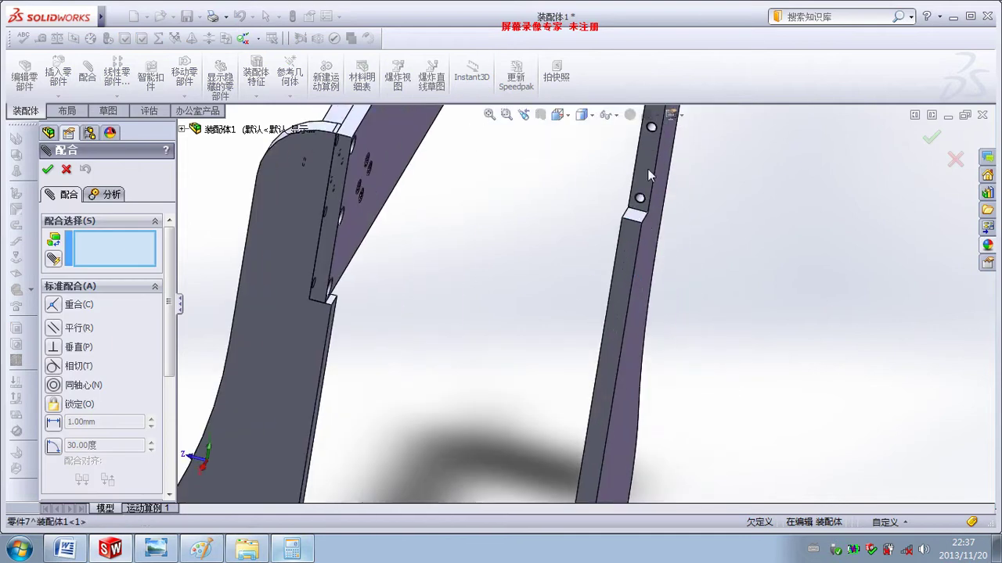
# Step: Add two coincident face mates between plate 零件7 and beam 零件1
pyautogui.click(647, 168)
pyautogui.scroll(3, 647, 168)
pyautogui.moveTo(647, 168)
pyautogui.mouseDown(button='middle')
pyautogui.moveTo(555, 221)
pyautogui.moveTo(585, 215)
pyautogui.moveTo(527, 279)
pyautogui.moveTo(634, 315)
pyautogui.moveTo(496, 308)
pyautogui.mouseUp(button='middle')
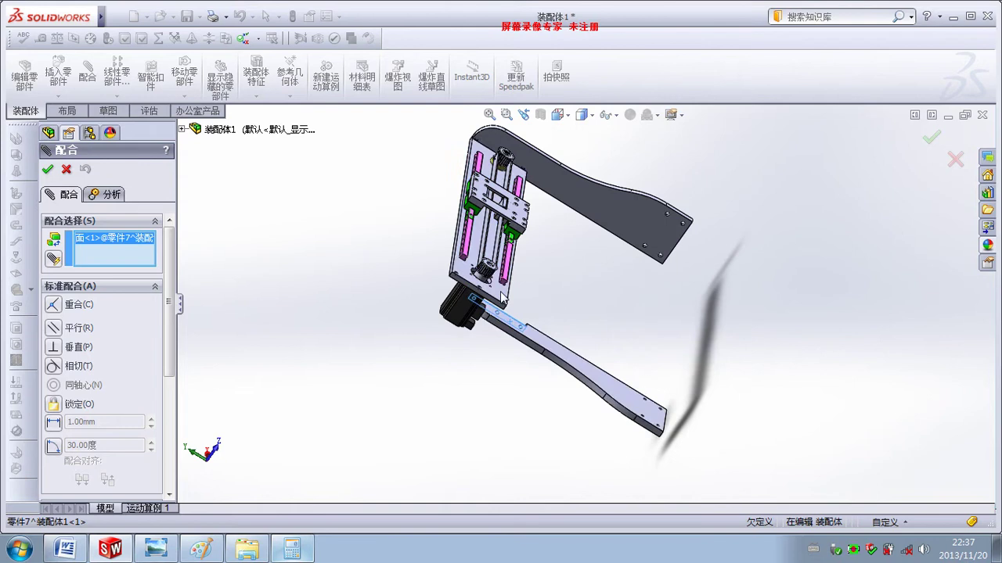
pyautogui.click(500, 293)
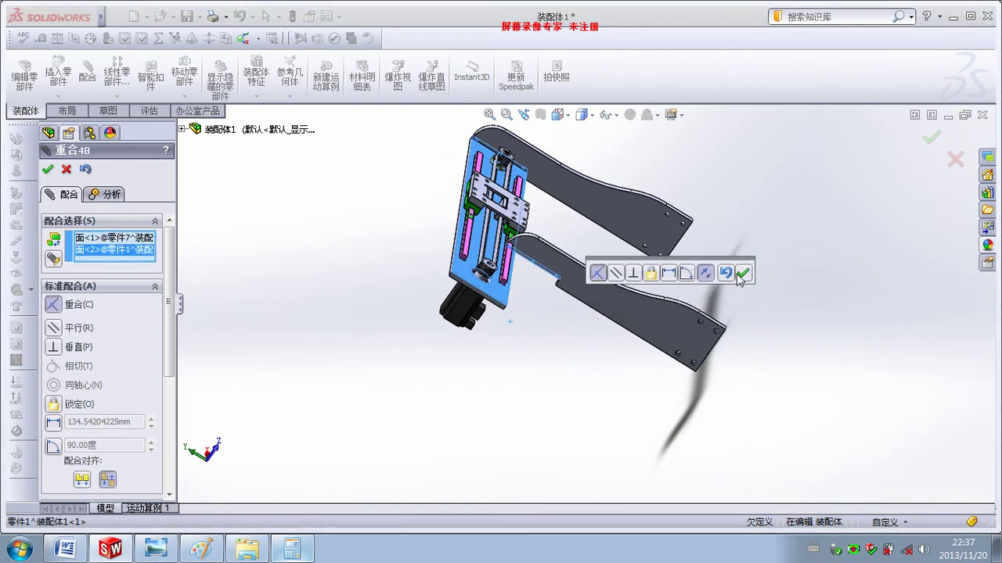
pyautogui.click(739, 273)
pyautogui.click(605, 313)
pyautogui.scroll(-4, 530, 303)
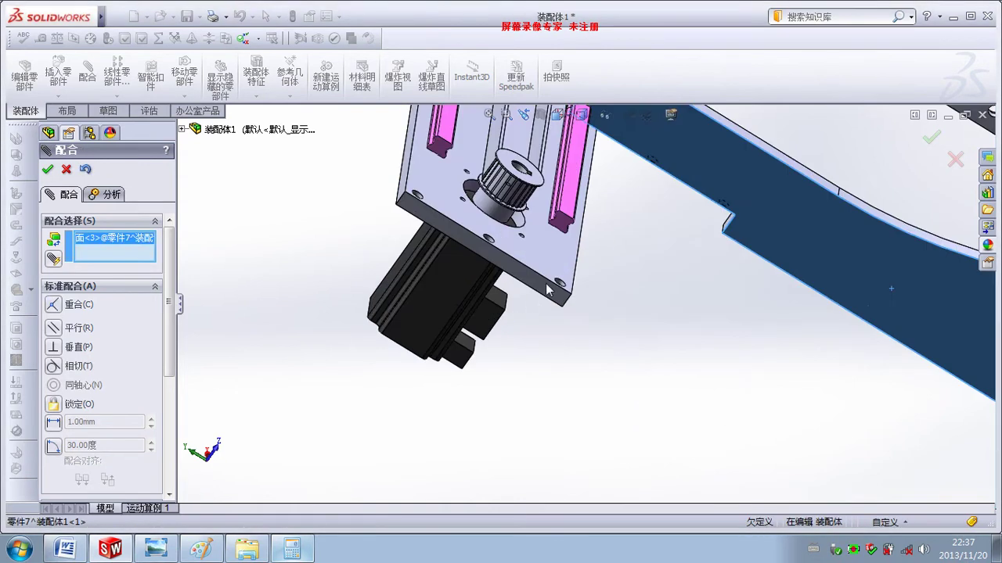
pyautogui.click(549, 294)
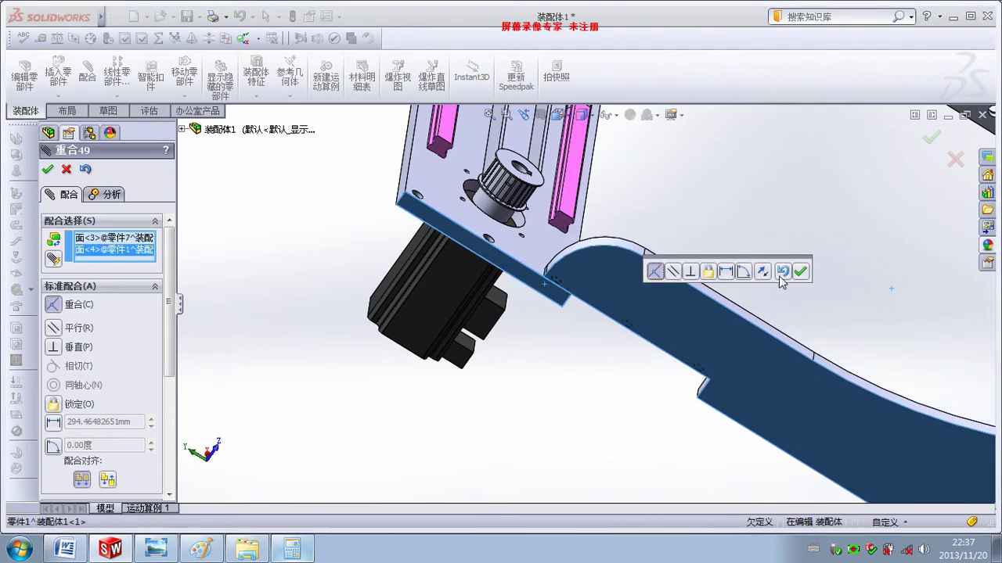
pyautogui.click(798, 272)
# Step: Add a third coincident mate so 零件7 stands fixed as the second upright
pyautogui.moveTo(783, 281); pyautogui.dragTo(723, 405, button='middle')
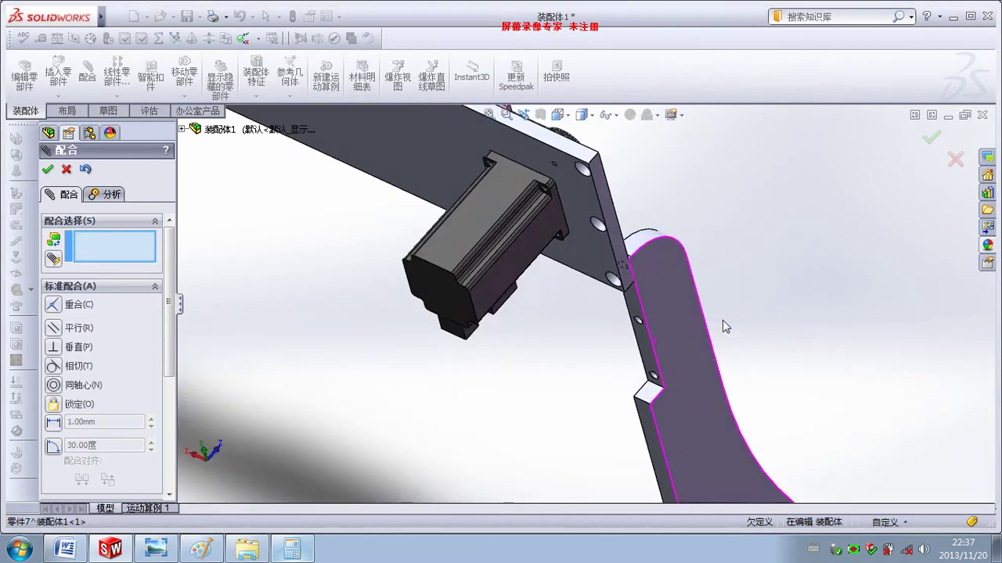
pyautogui.click(651, 394)
pyautogui.moveTo(558, 268); pyautogui.dragTo(565, 201, button='middle')
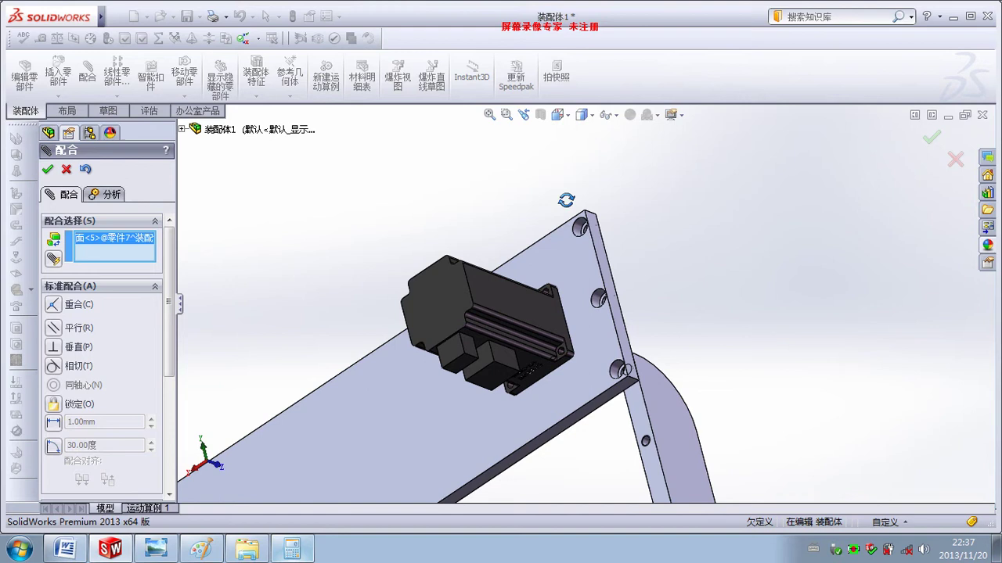
pyautogui.click(622, 404)
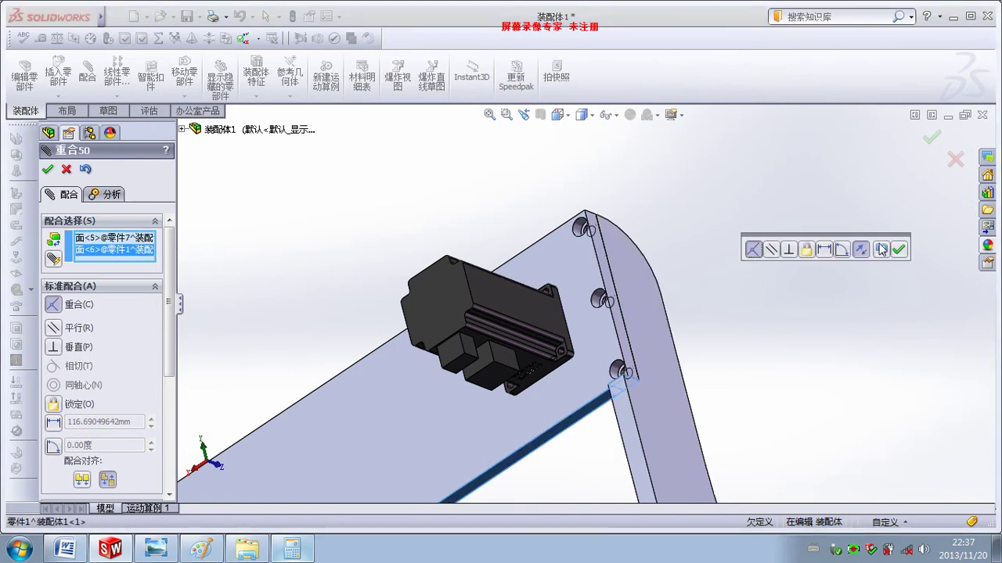
pyautogui.click(899, 249)
pyautogui.scroll(3, 620, 324)
pyautogui.scroll(5, 619, 321)
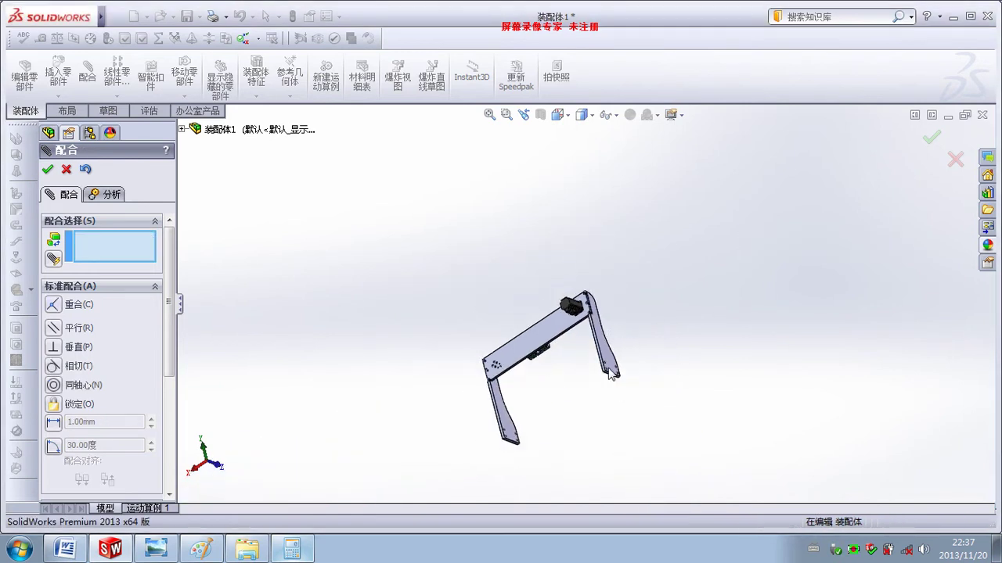
pyautogui.moveTo(613, 374)
pyautogui.mouseDown(button='middle')
pyautogui.moveTo(453, 362)
pyautogui.moveTo(644, 391)
pyautogui.mouseUp(button='middle')
# Step: Close the Mate command and orbit the frame to show the beam front
pyautogui.click(48, 170)
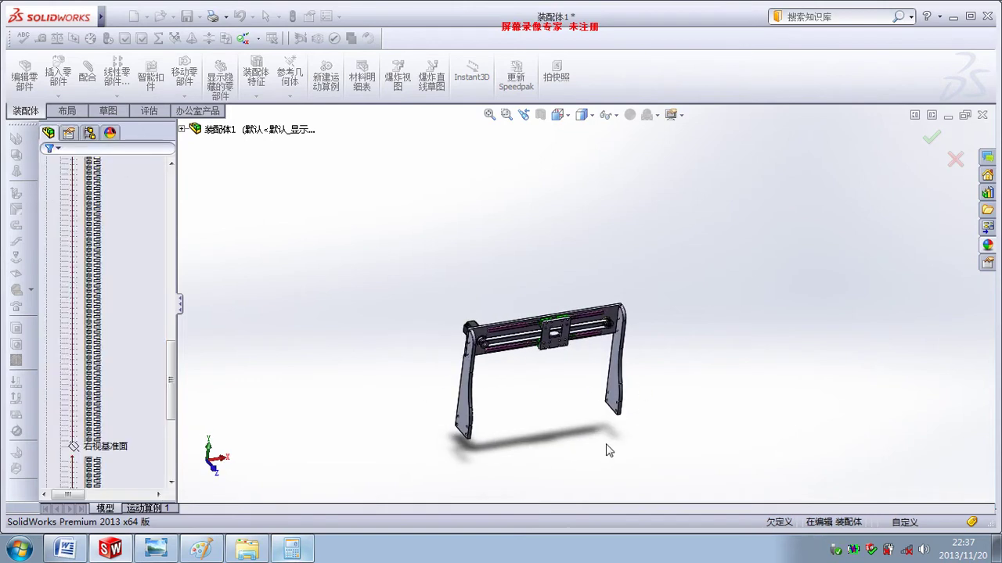
pyautogui.moveTo(604, 447)
pyautogui.mouseDown(button='middle')
pyautogui.moveTo(582, 347)
pyautogui.moveTo(595, 394)
pyautogui.moveTo(628, 269)
pyautogui.mouseUp(button='middle')
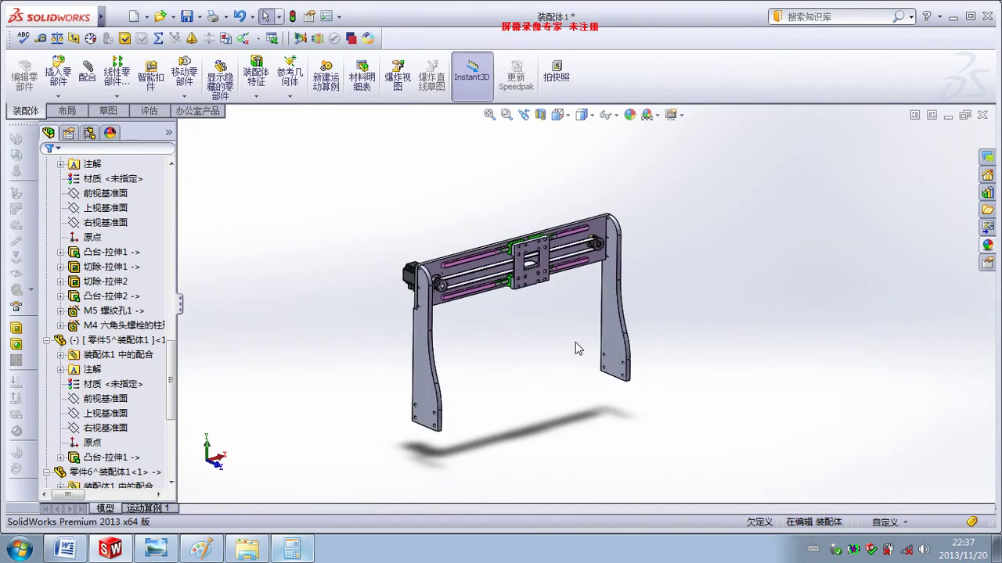
pyautogui.moveTo(575, 349)
pyautogui.mouseDown(button='middle')
pyautogui.moveTo(572, 411)
pyautogui.moveTo(543, 368)
pyautogui.moveTo(551, 390)
pyautogui.moveTo(553, 381)
pyautogui.mouseUp(button='middle')
pyautogui.moveTo(482, 394); pyautogui.dragTo(385, 409, button='middle')
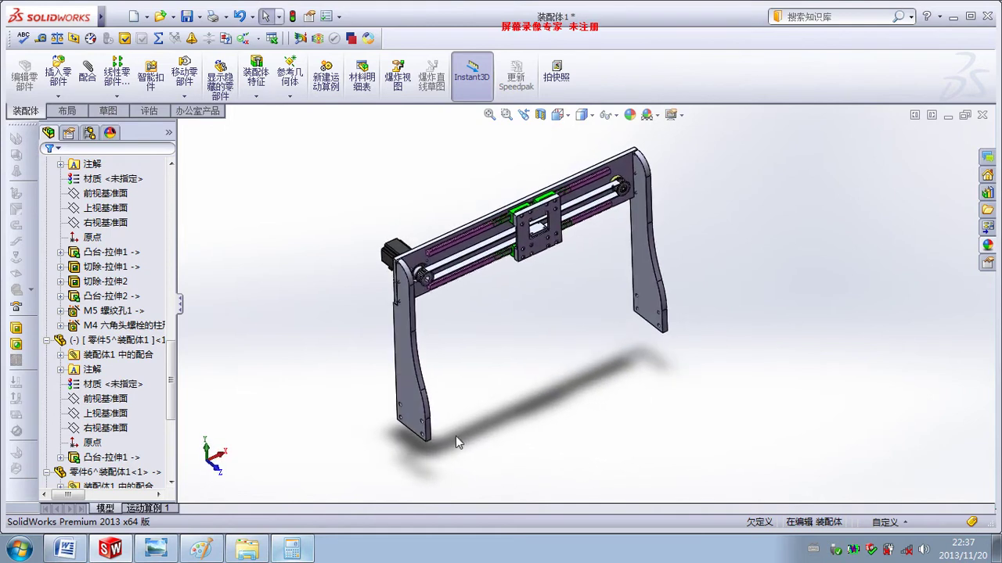
pyautogui.moveTo(451, 438); pyautogui.dragTo(425, 383, button='middle')
pyautogui.scroll(-2, 452, 419)
pyautogui.scroll(-3, 431, 413)
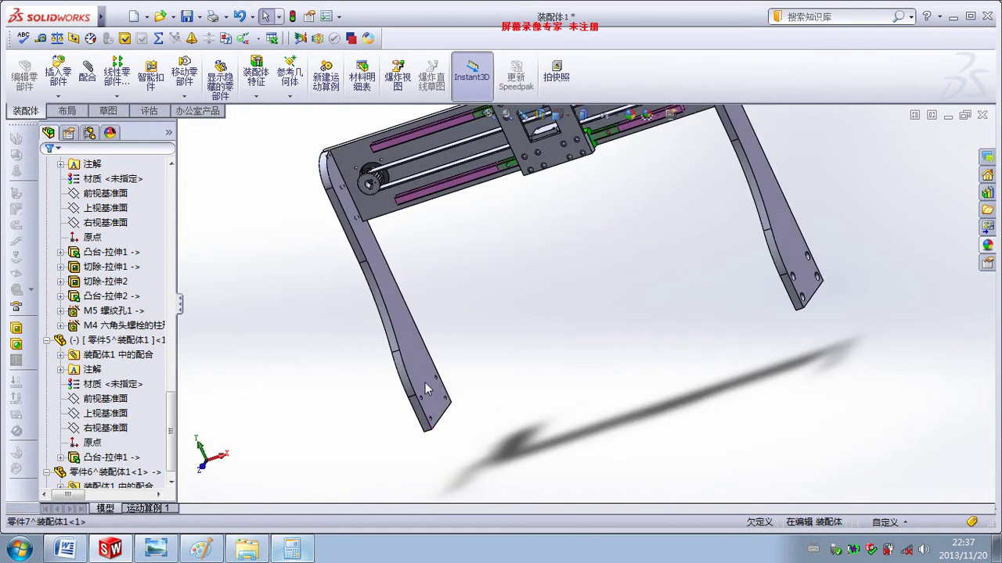
# Step: Create a new in-context part, dismissing the warnings, and place it on the blue plate face
pyautogui.click(425, 382)
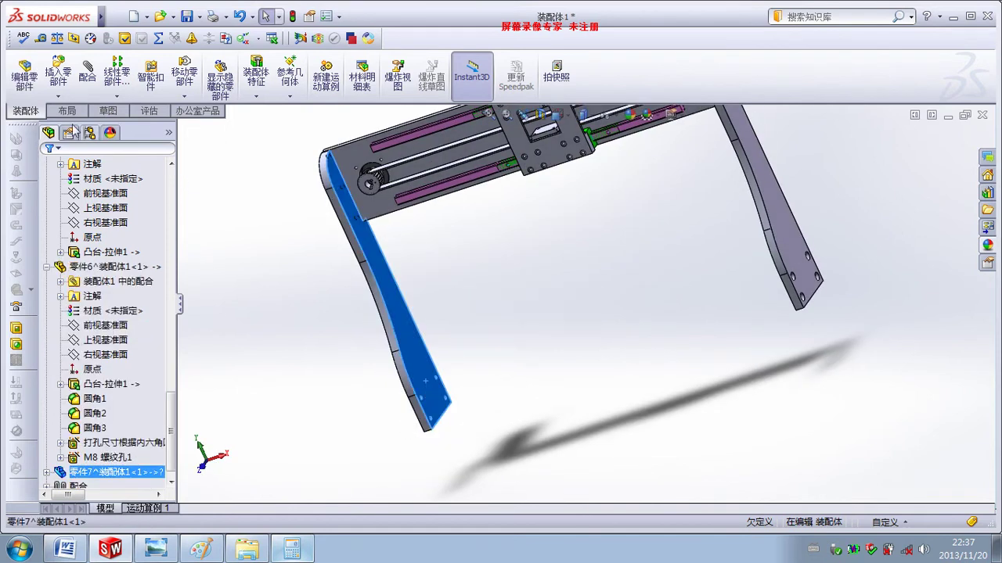
pyautogui.click(57, 97)
pyautogui.click(94, 125)
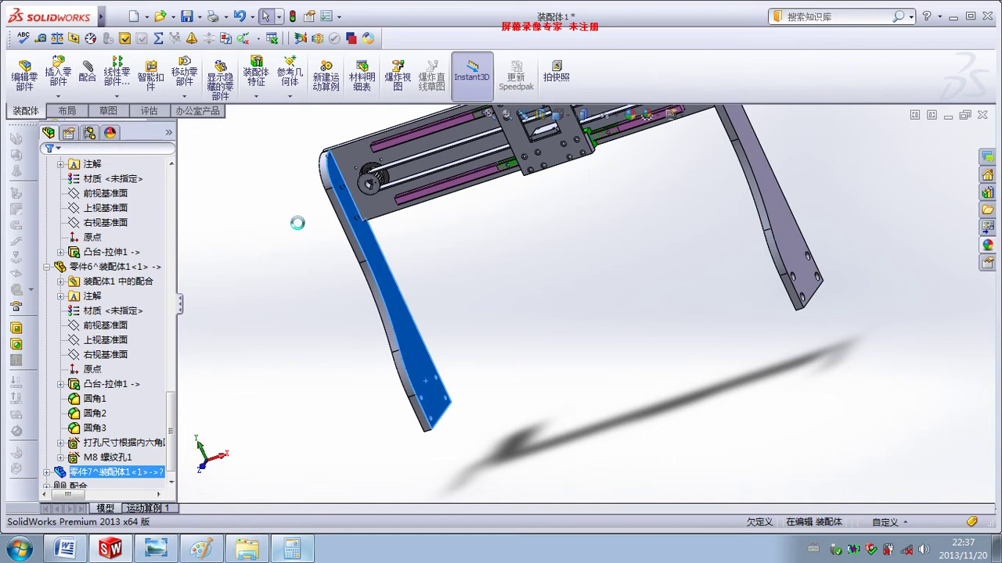
pyautogui.click(541, 288)
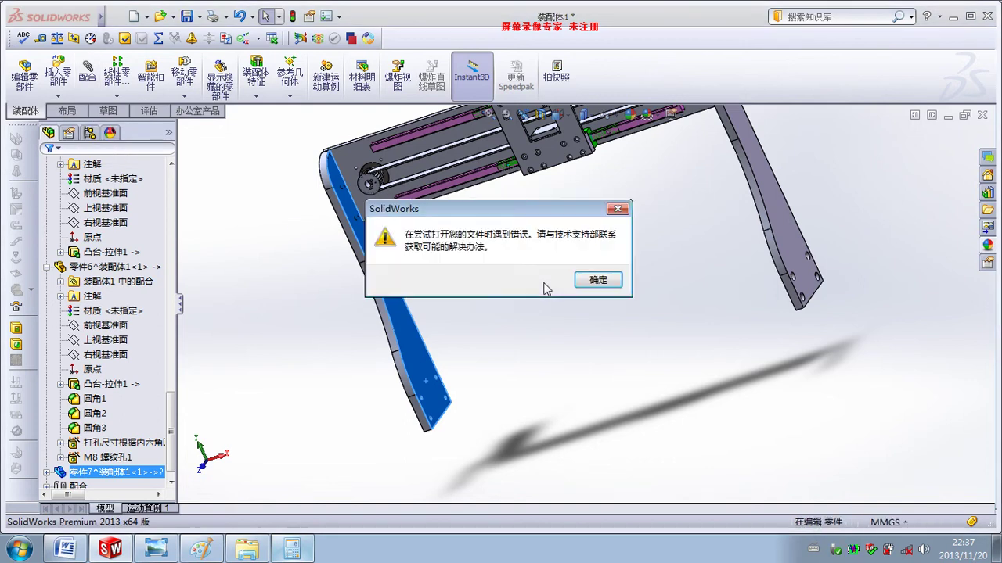
pyautogui.click(579, 282)
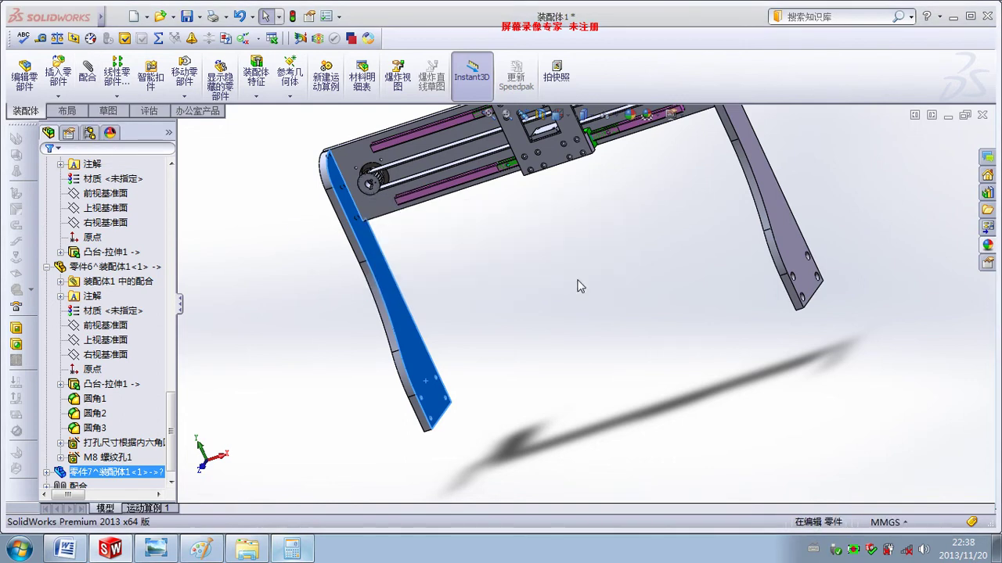
pyautogui.click(431, 377)
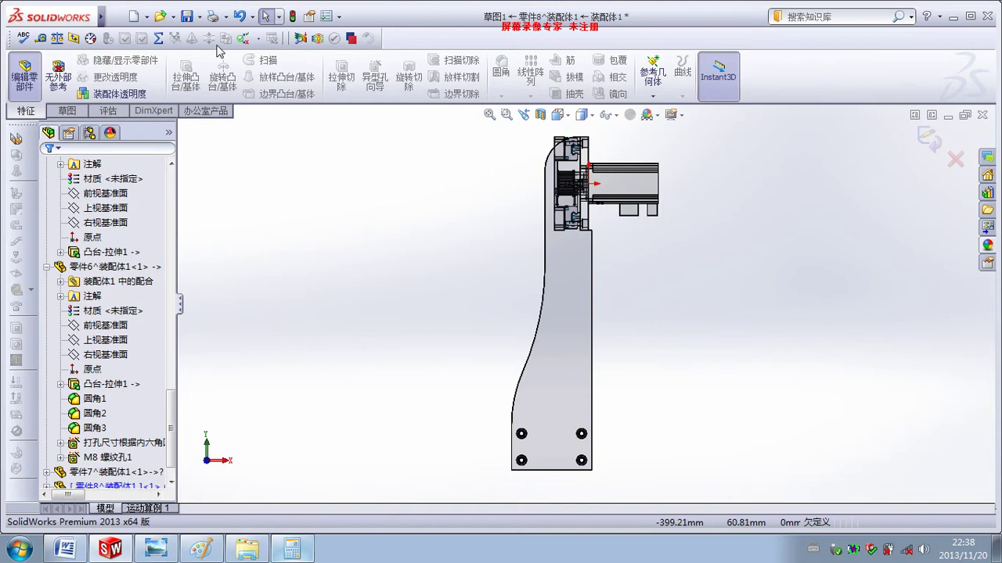
# Step: Draw a corner rectangle in 草图1 spanning the foot of the side plate
pyautogui.click(67, 111)
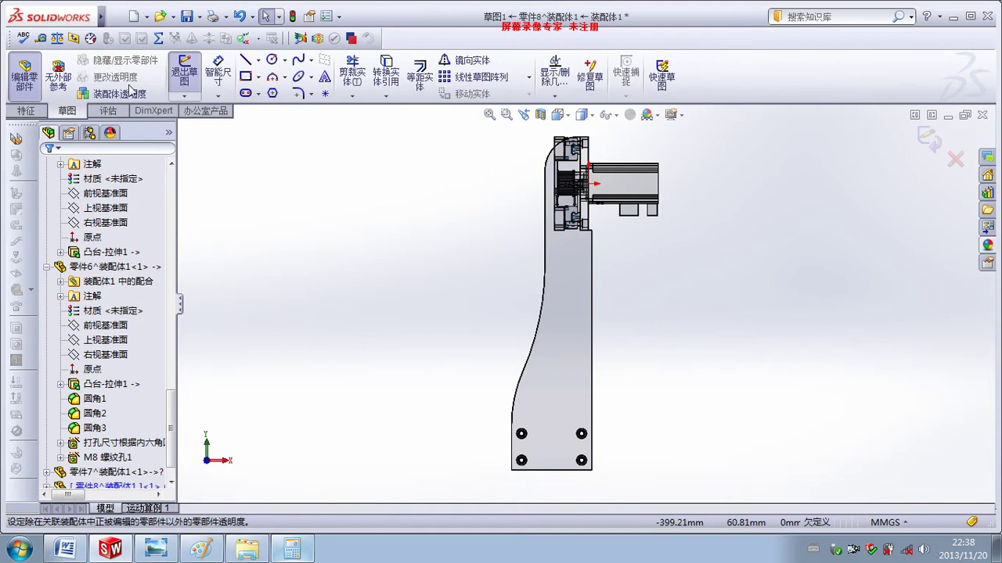
pyautogui.click(246, 77)
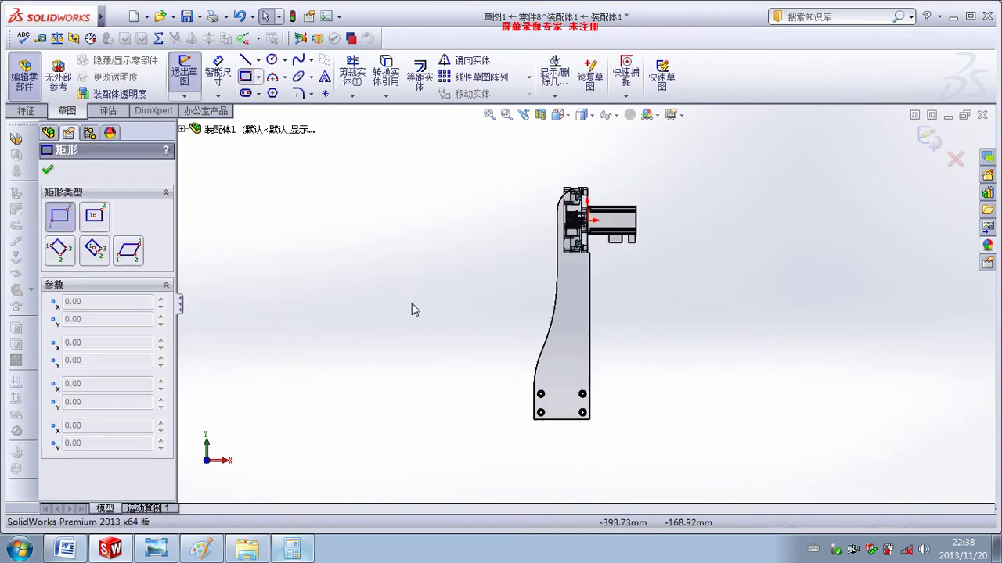
pyautogui.click(262, 438)
pyautogui.click(677, 379)
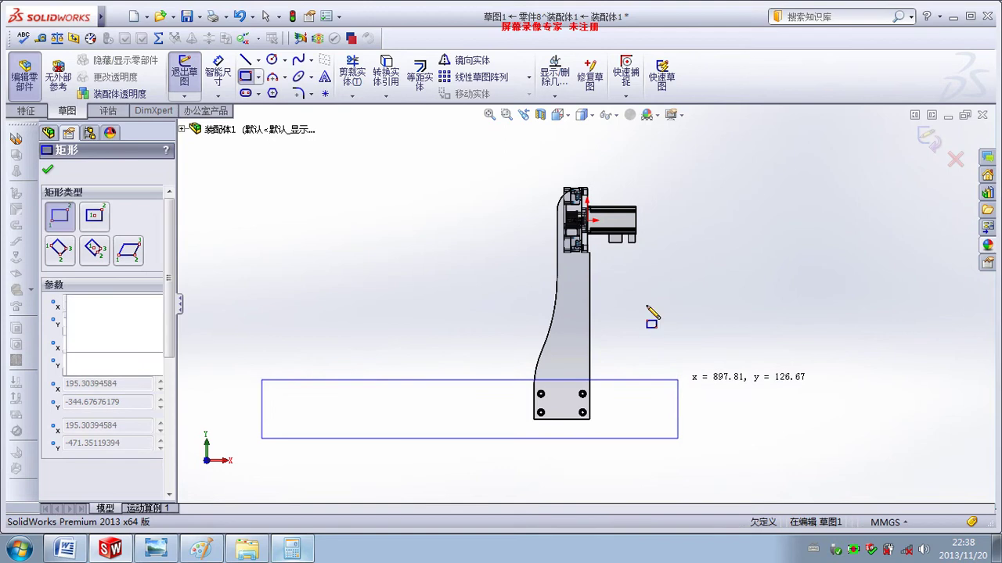
pyautogui.click(222, 70)
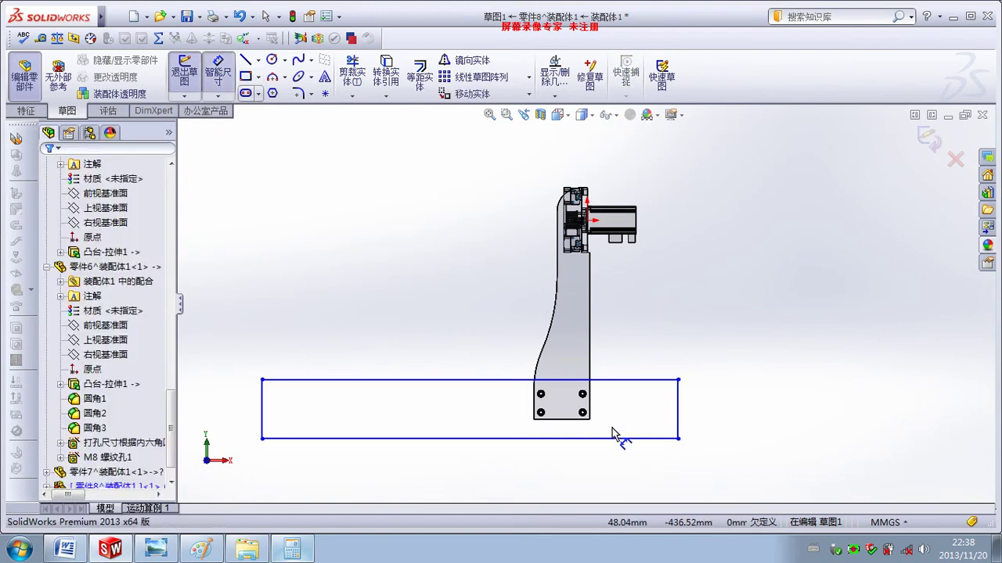
pyautogui.scroll(-2, 615, 435)
pyautogui.scroll(2, 612, 375)
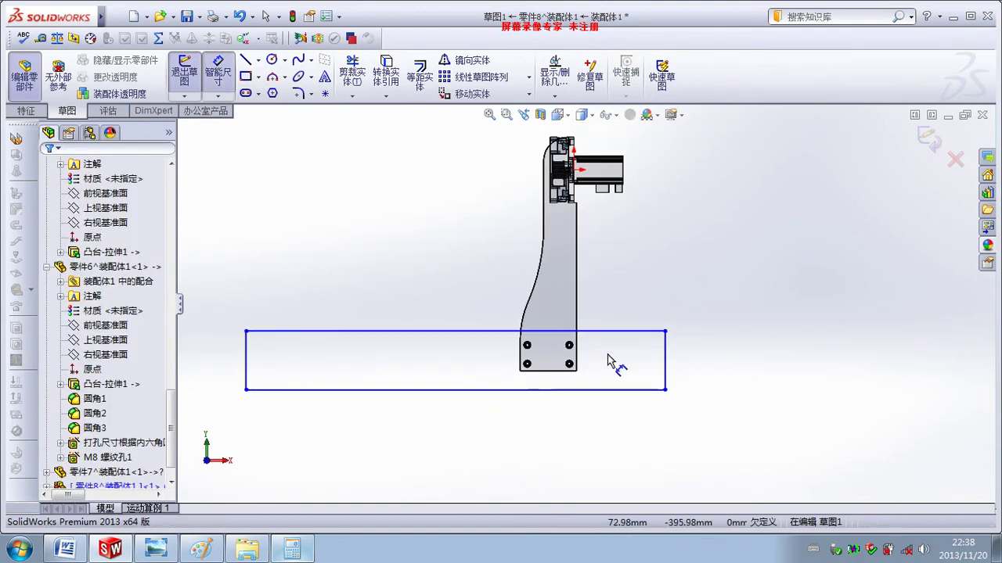
pyautogui.scroll(-2, 612, 374)
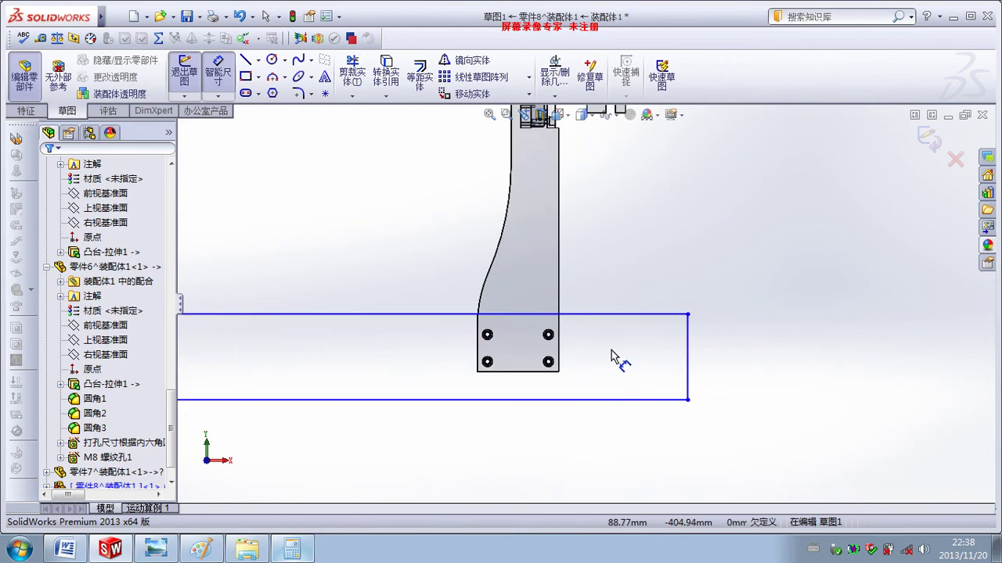
pyautogui.scroll(1, 610, 328)
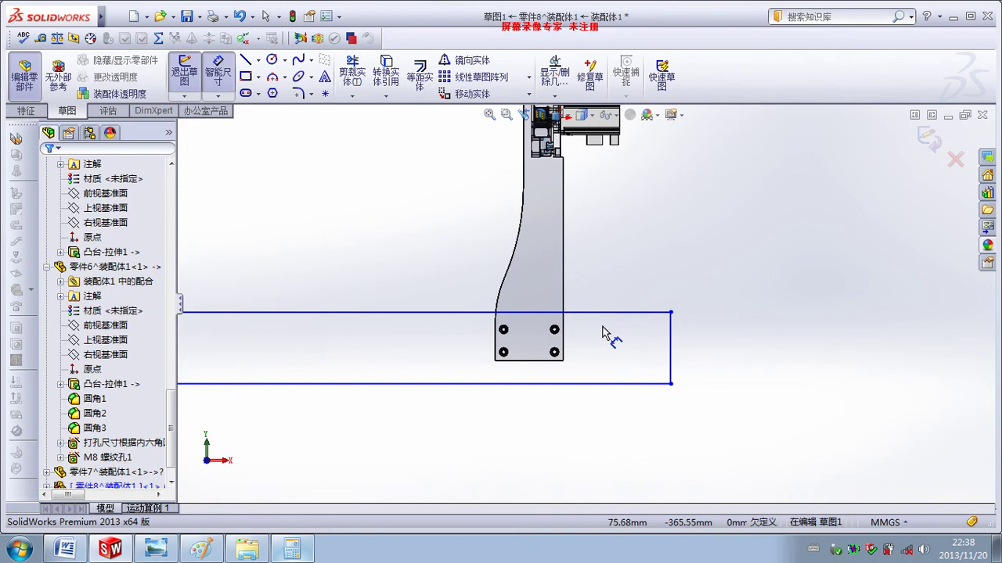
pyautogui.scroll(2, 603, 333)
pyautogui.scroll(-2, 637, 341)
# Step: Dimension the rectangle's right edge to a height of 100 mm
pyautogui.click(644, 338)
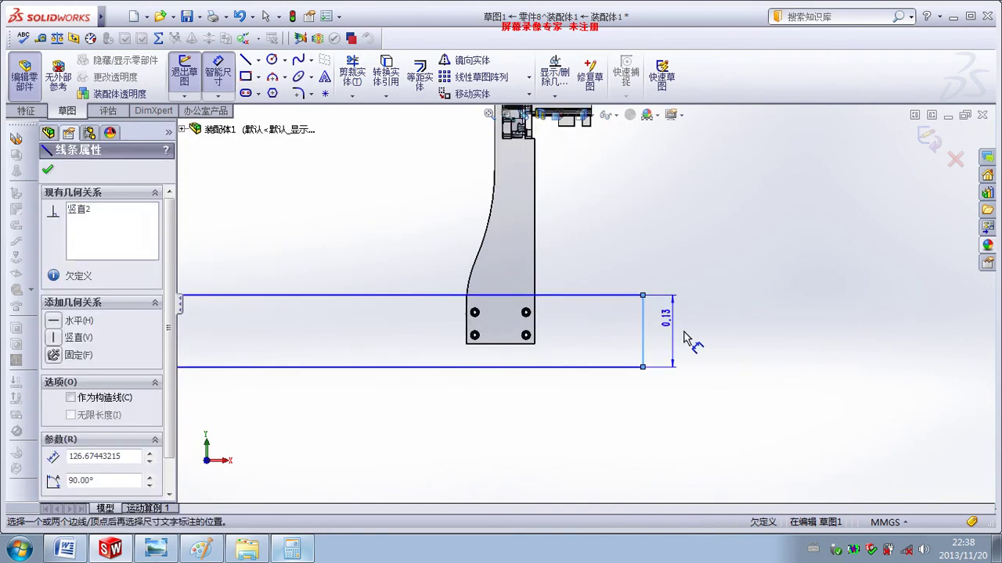
pyautogui.click(691, 339)
pyautogui.write('100')
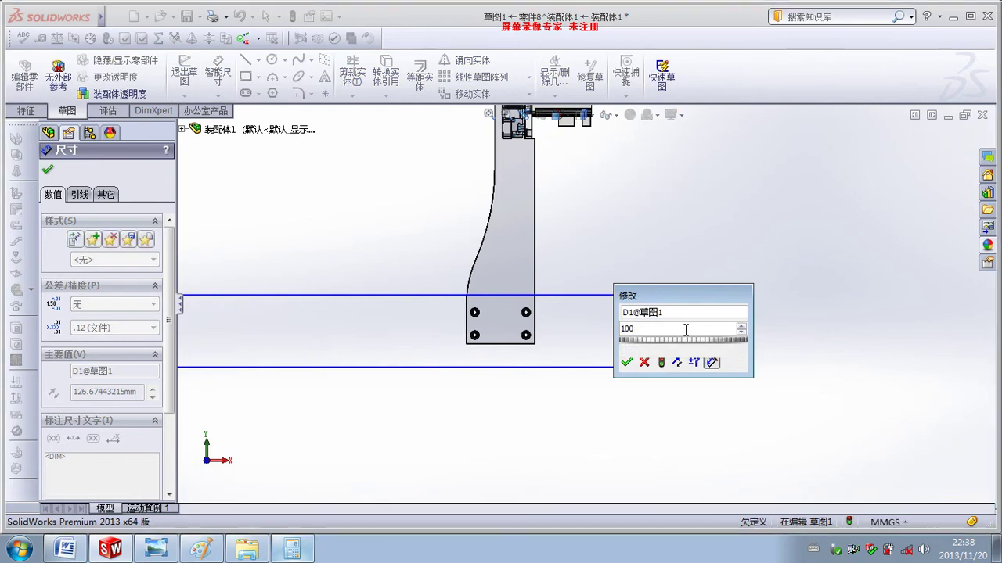
pyautogui.press('Return')
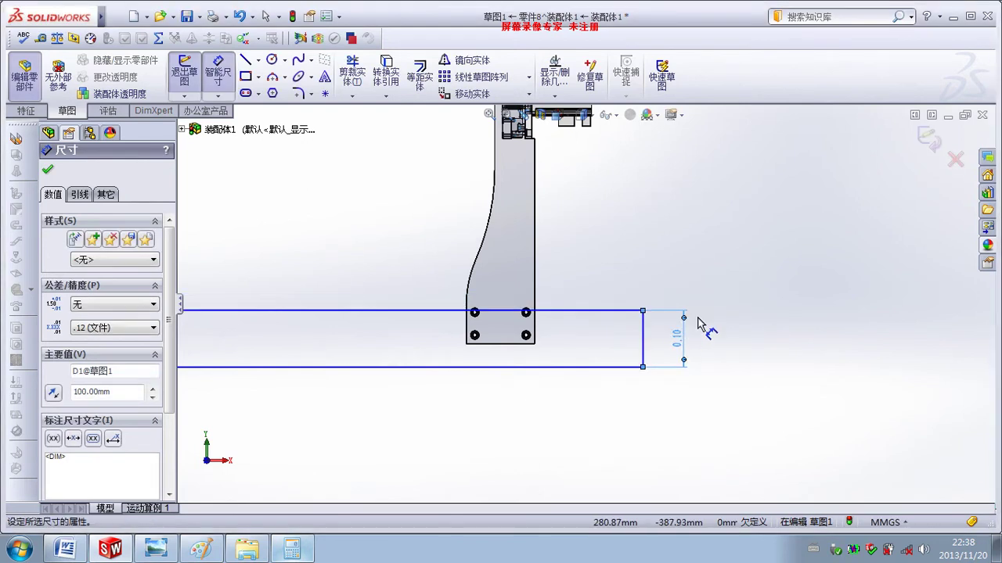
pyautogui.click(735, 354)
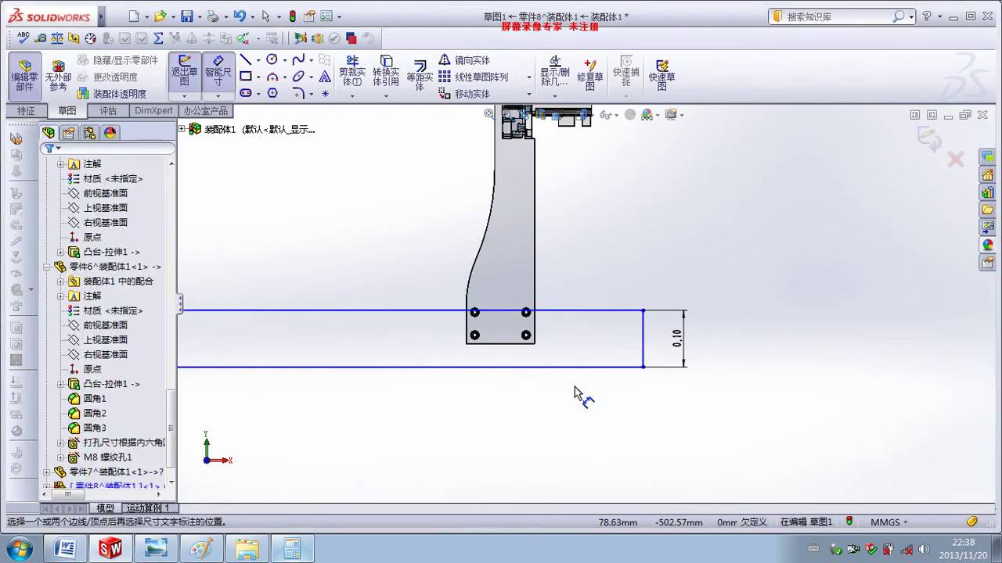
# Step: Set the rectangle's bottom 15 mm below the plate's bottom edge
pyautogui.click(508, 344)
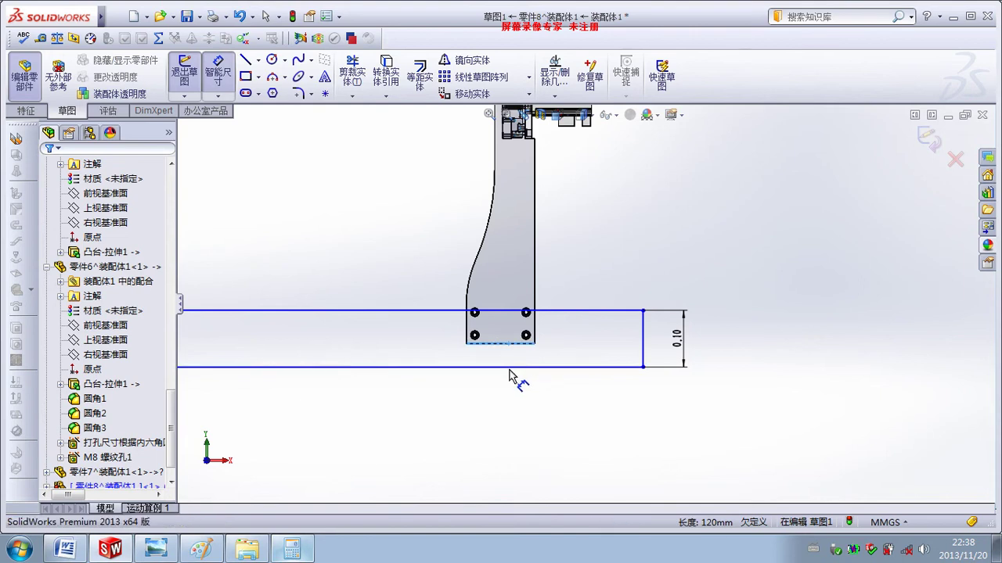
pyautogui.click(510, 367)
pyautogui.click(557, 364)
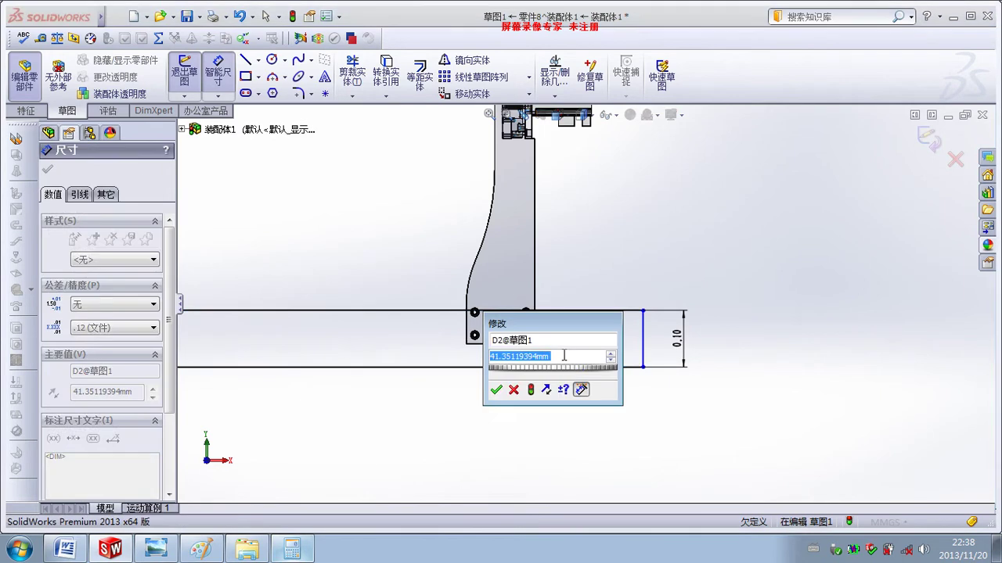
pyautogui.write('1')
pyautogui.press('Return')
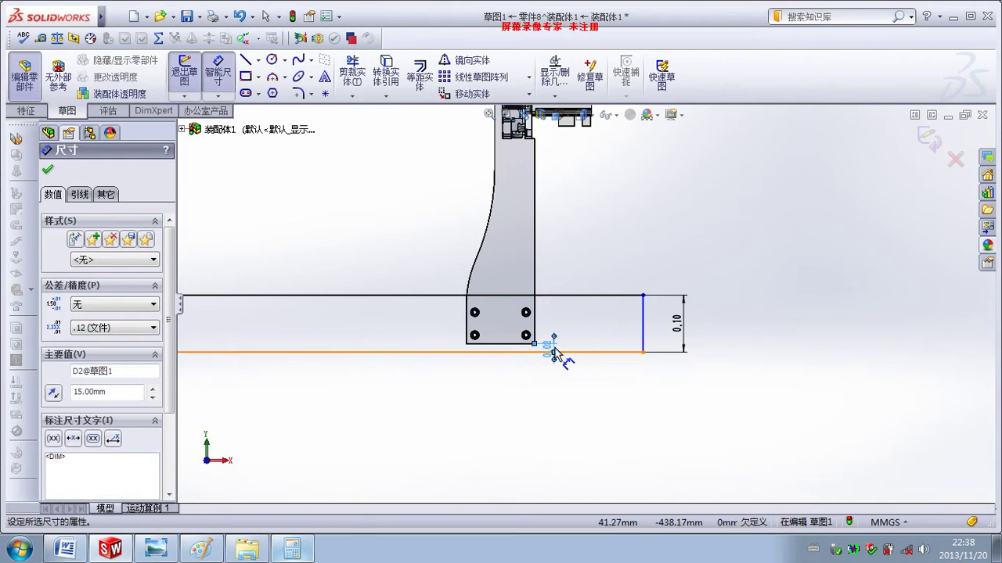
pyautogui.click(608, 286)
pyautogui.scroll(-1, 572, 338)
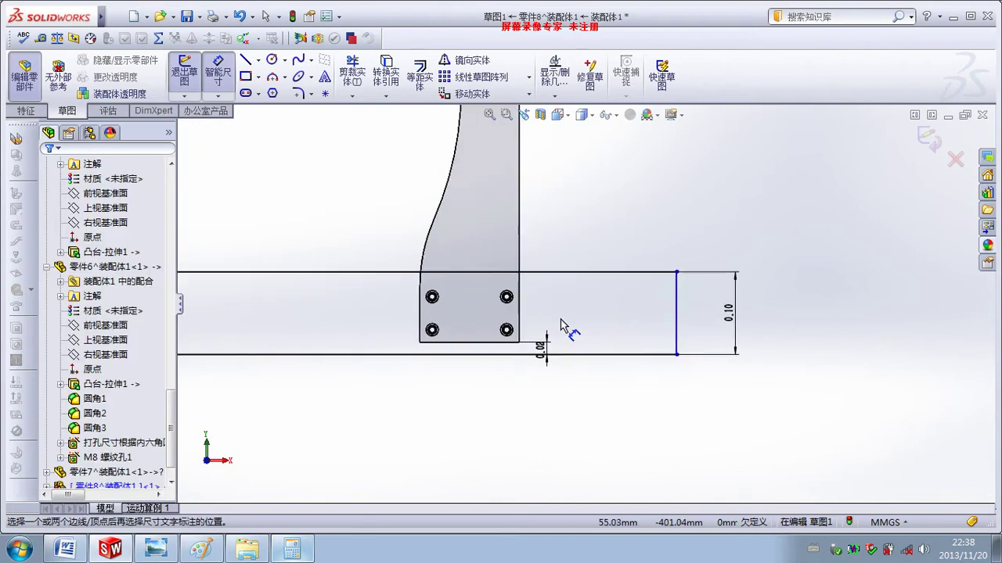
pyautogui.scroll(1, 536, 317)
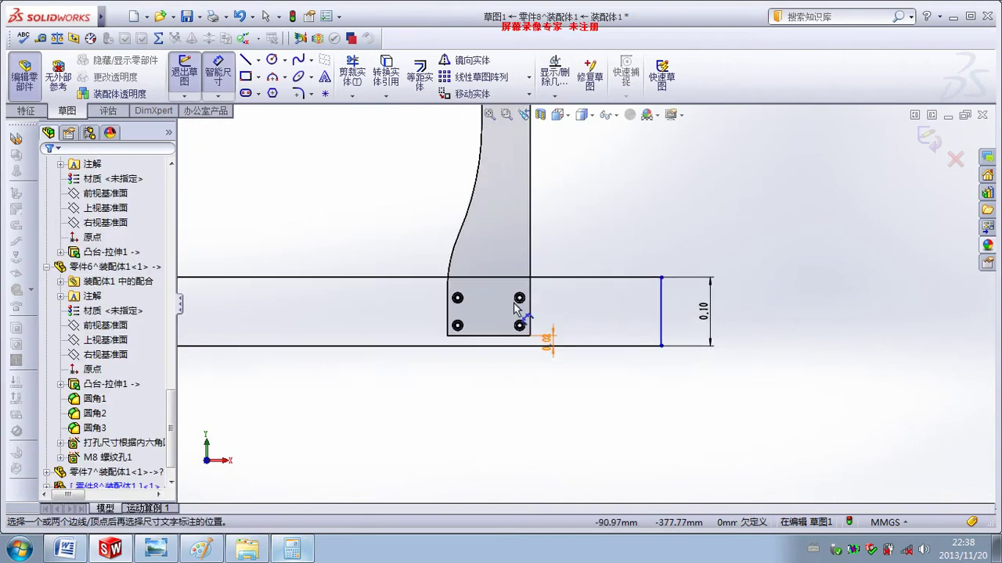
pyautogui.scroll(3, 514, 307)
pyautogui.scroll(-1, 480, 280)
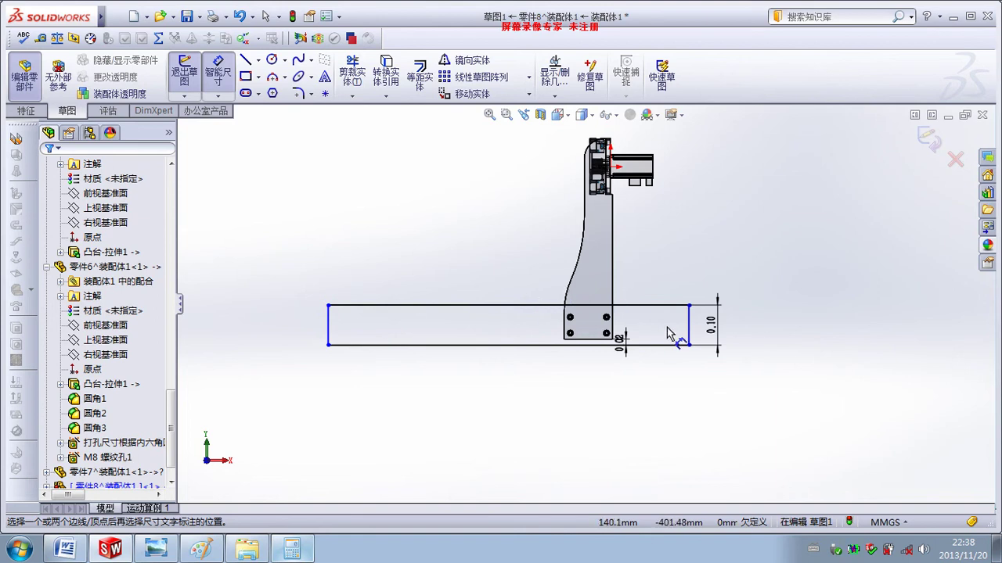
pyautogui.scroll(-1, 668, 332)
pyautogui.scroll(-1, 675, 321)
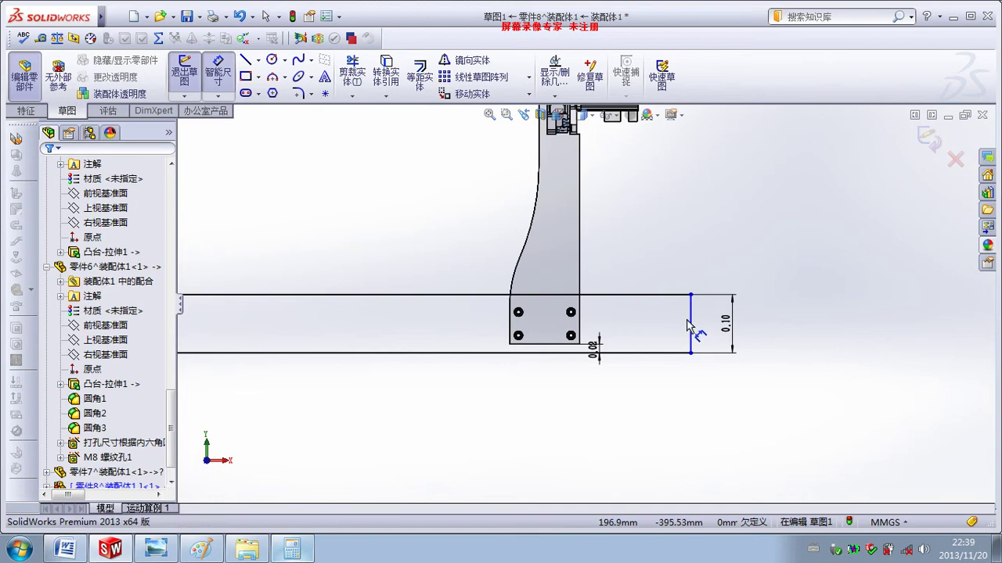
# Step: Dimension the rectangle's right end 150 mm past the plate edge
pyautogui.click(579, 270)
pyautogui.click(647, 262)
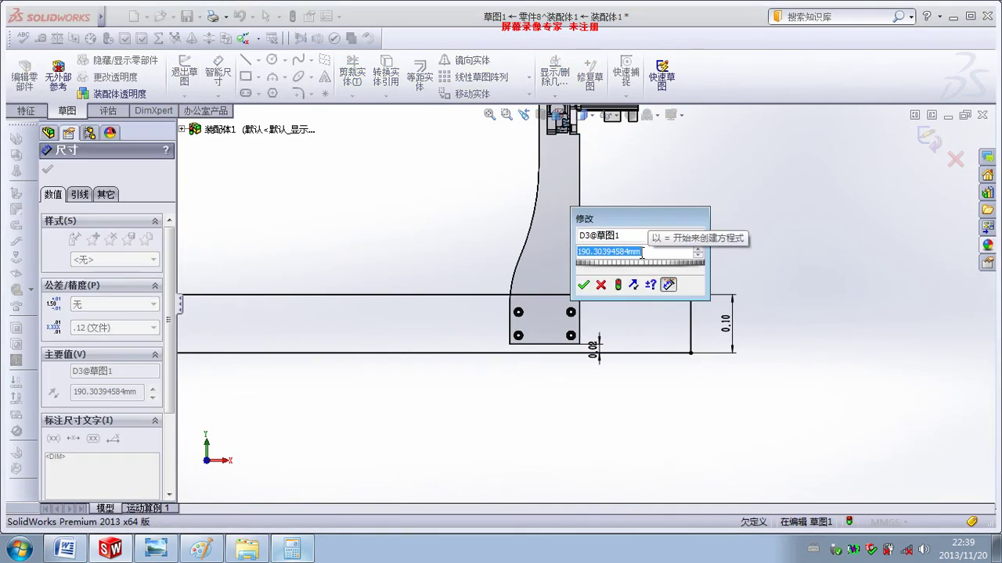
pyautogui.write('100')
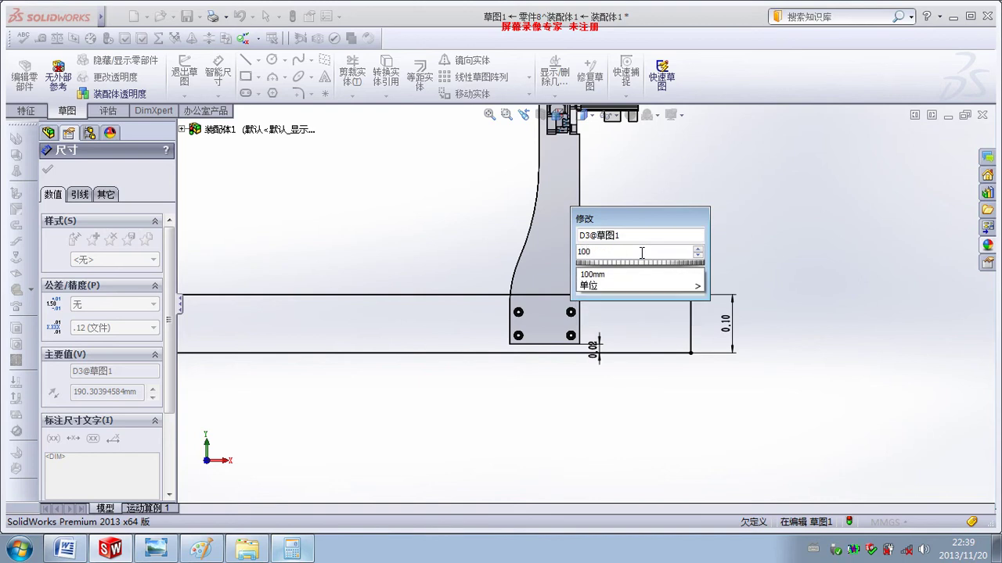
pyautogui.press('Return')
pyautogui.press('Return')
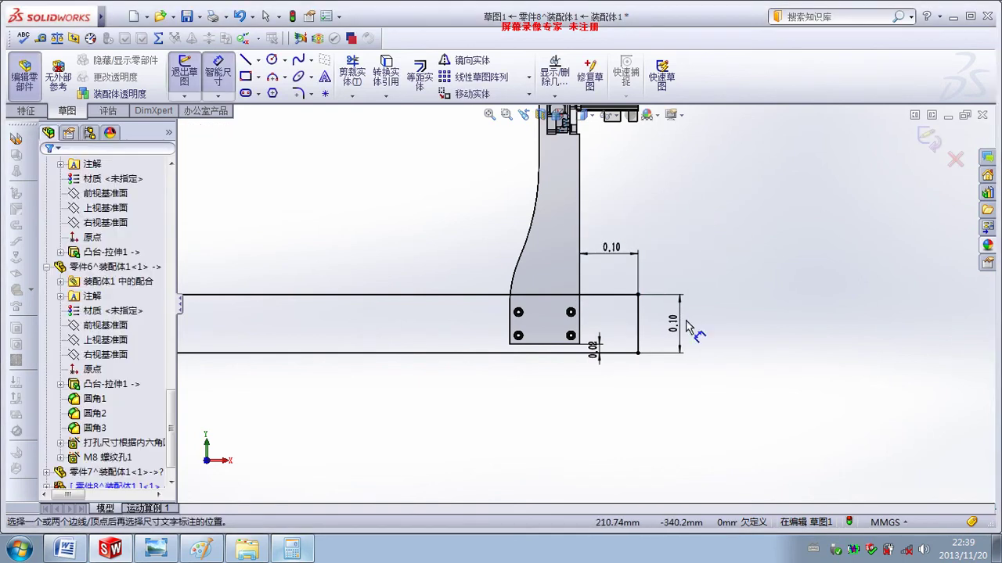
pyautogui.doubleClick(618, 257)
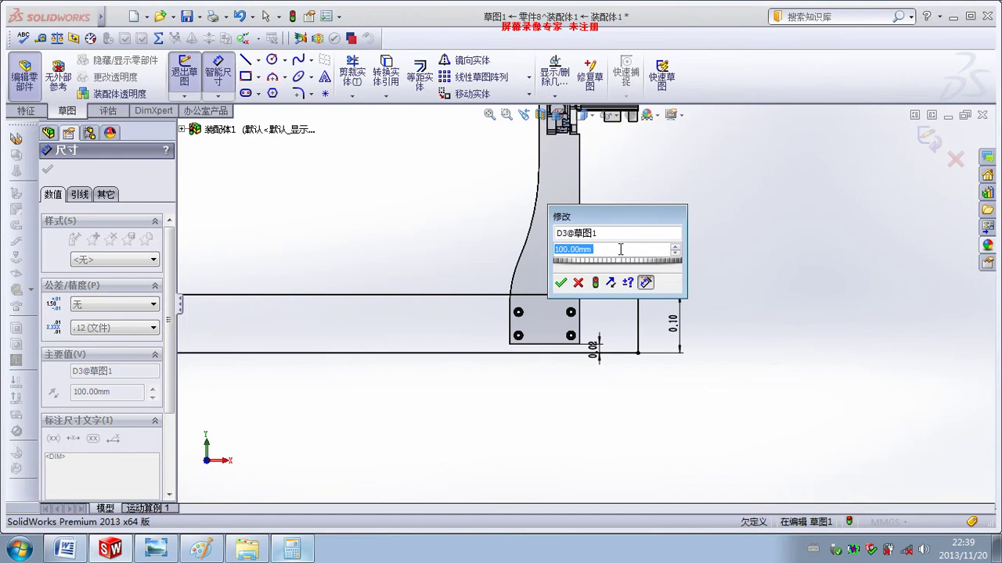
pyautogui.write('15')
pyautogui.press('Return')
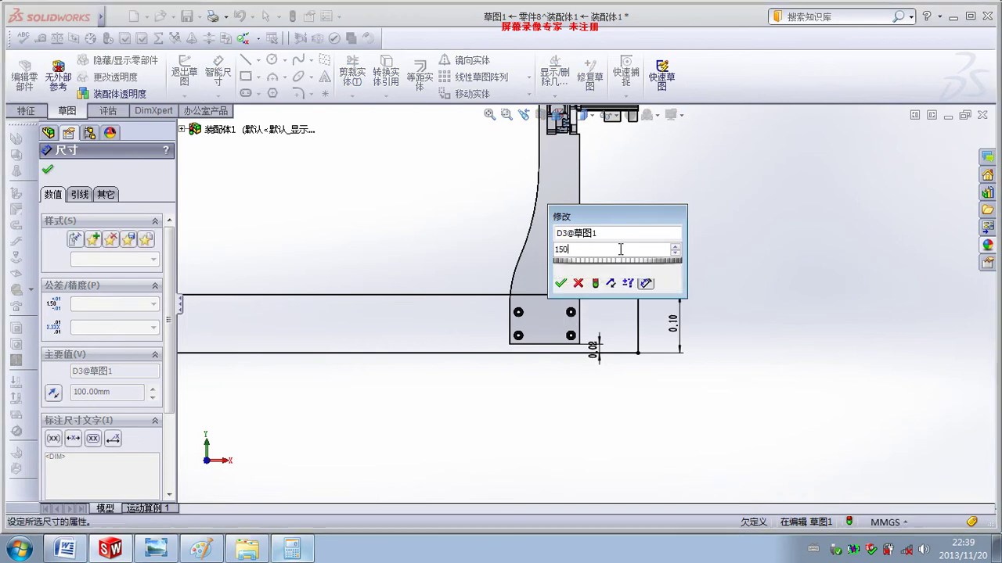
pyautogui.press('Return')
pyautogui.click(638, 274)
pyautogui.scroll(1, 584, 303)
pyautogui.scroll(1, 564, 298)
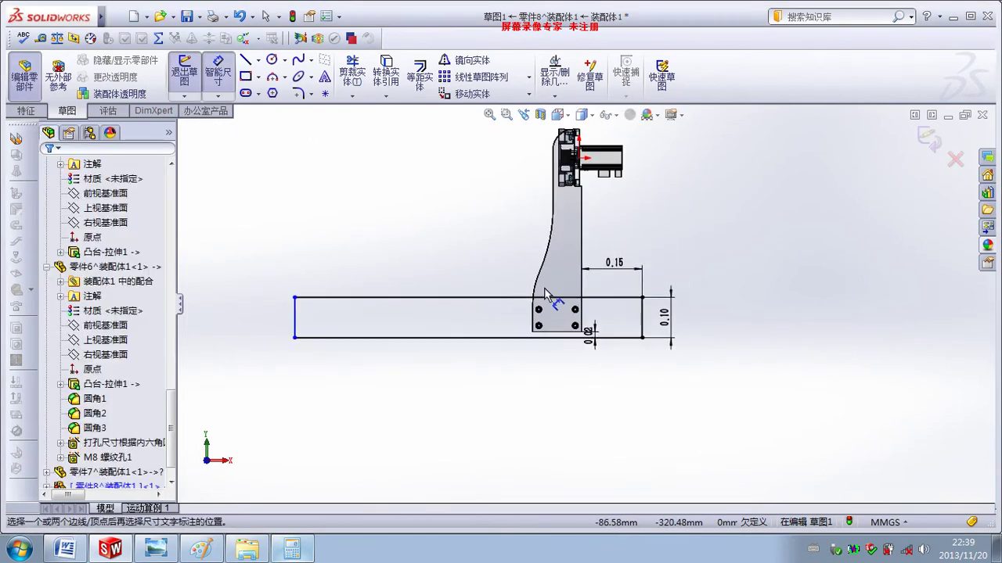
pyautogui.scroll(-1, 537, 297)
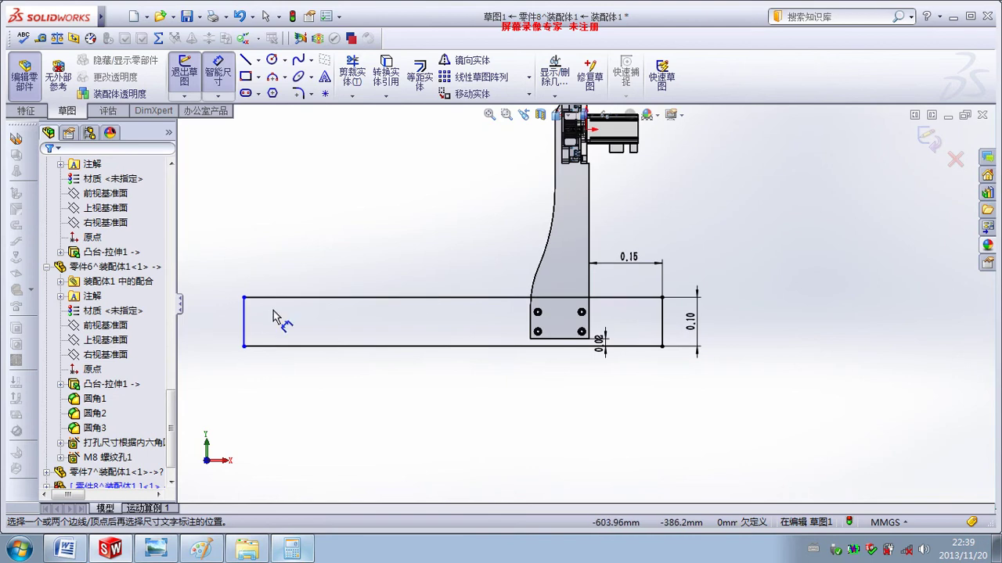
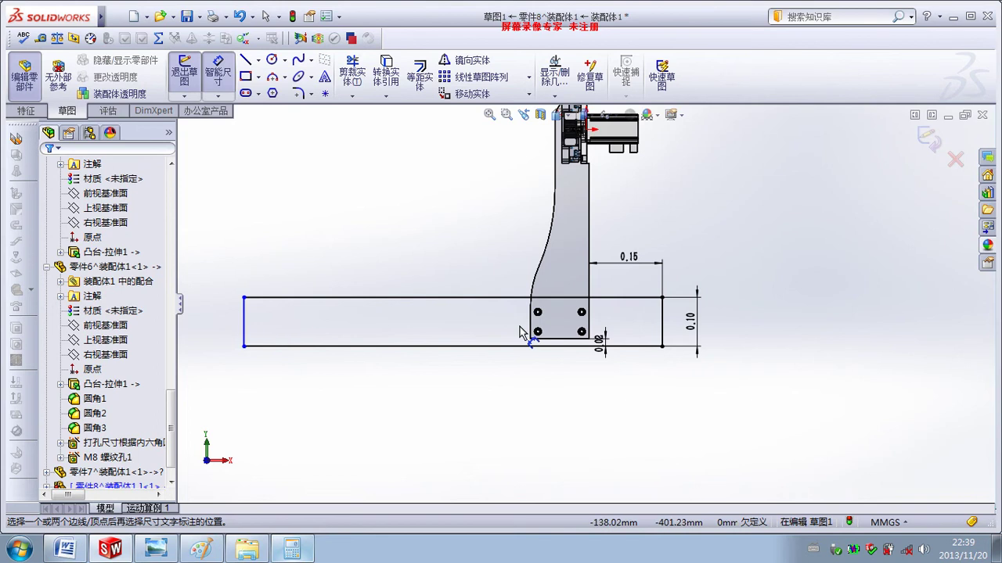
# Step: Dimension the rectangle's bottom edge at 700 mm, then change it to 800 mm
pyautogui.click(379, 352)
pyautogui.click(432, 437)
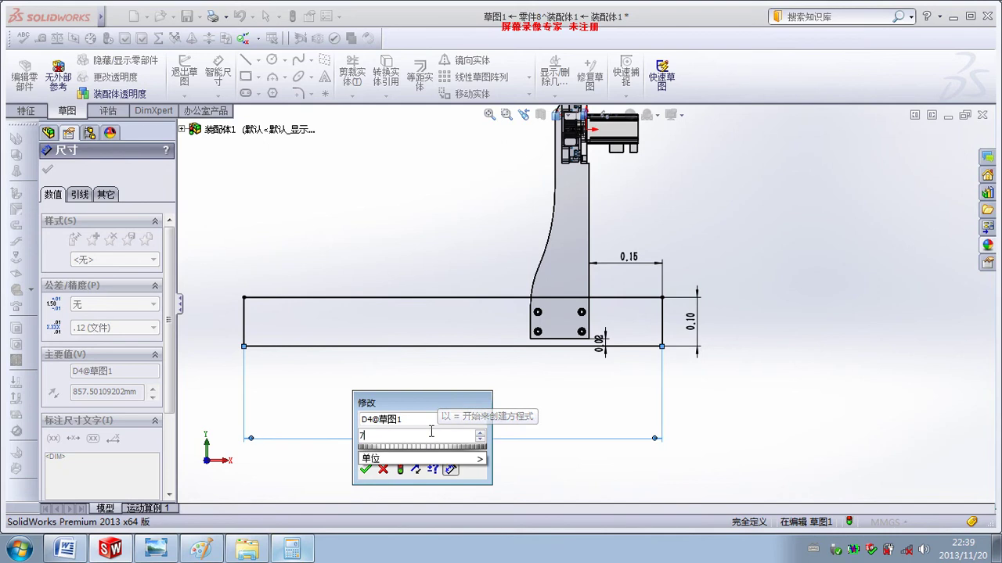
pyautogui.write('700')
pyautogui.press('Return')
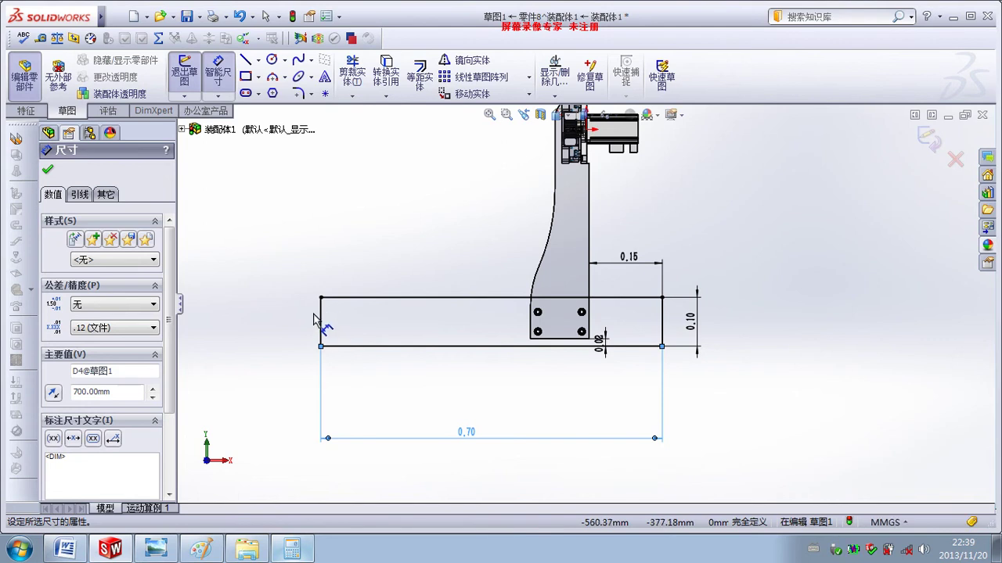
pyautogui.doubleClick(464, 434)
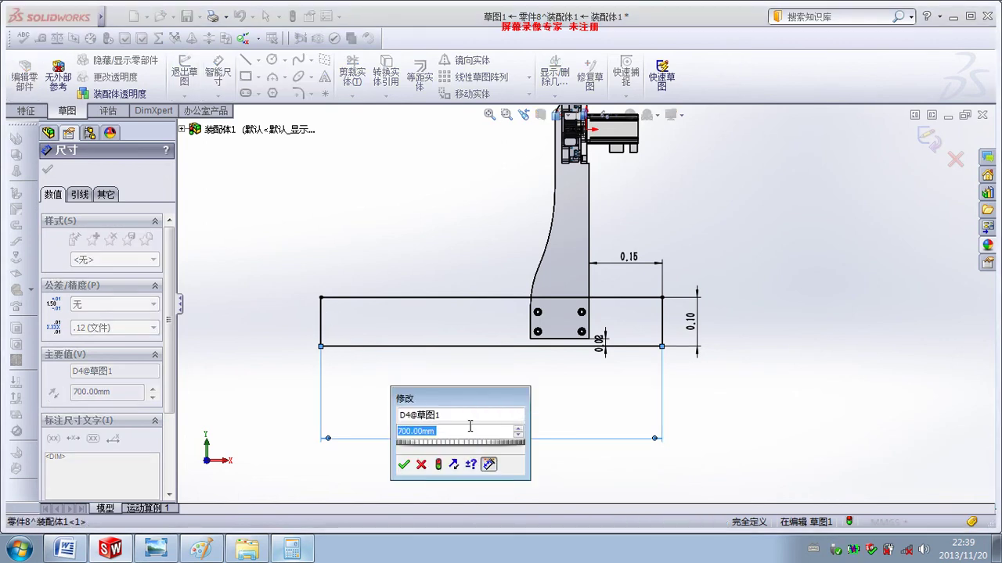
pyautogui.write('800')
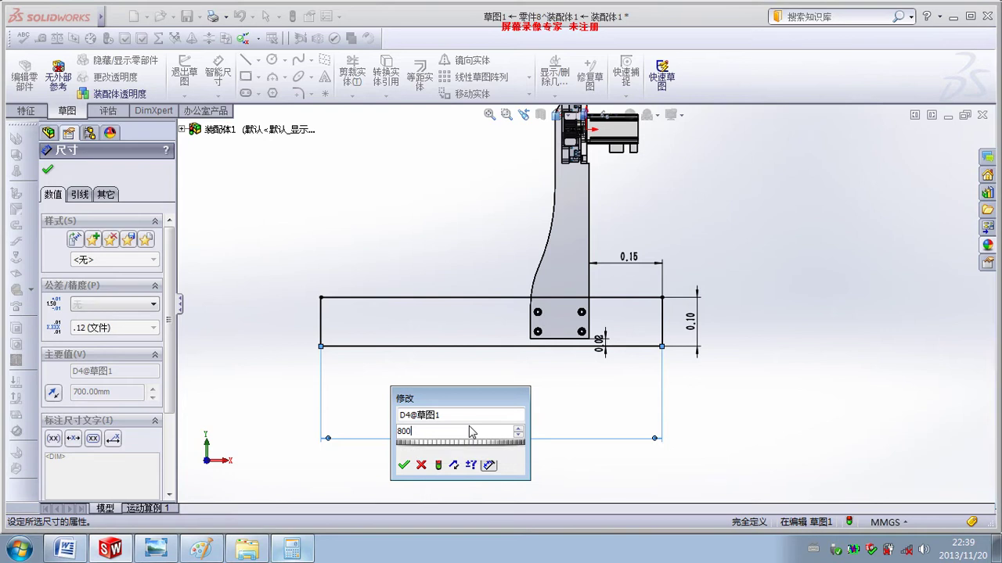
pyautogui.press('Return')
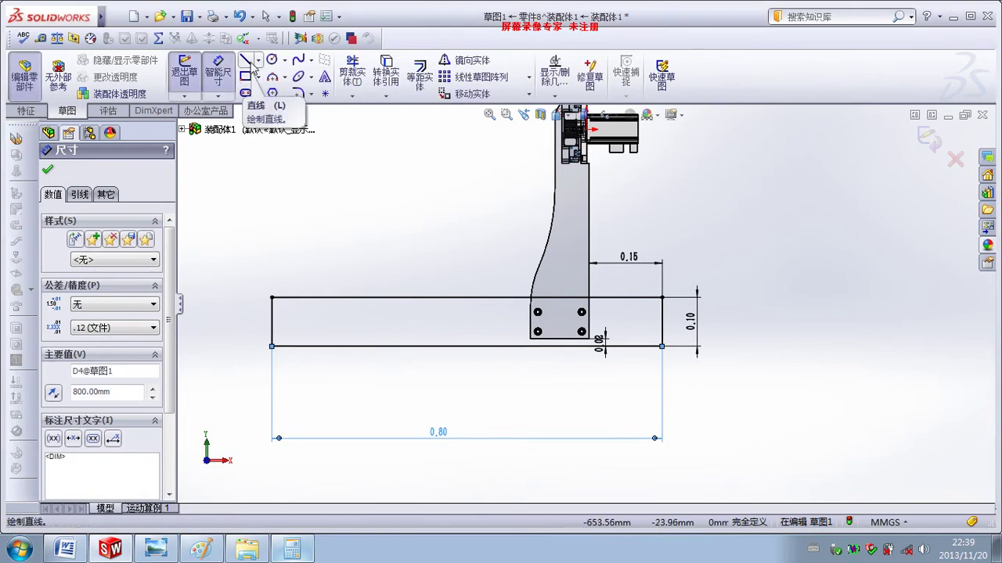
# Step: Draw a slanted line from the left edge to the top edge across the rectangle's top-left corner
pyautogui.click(246, 60)
pyautogui.click(271, 297)
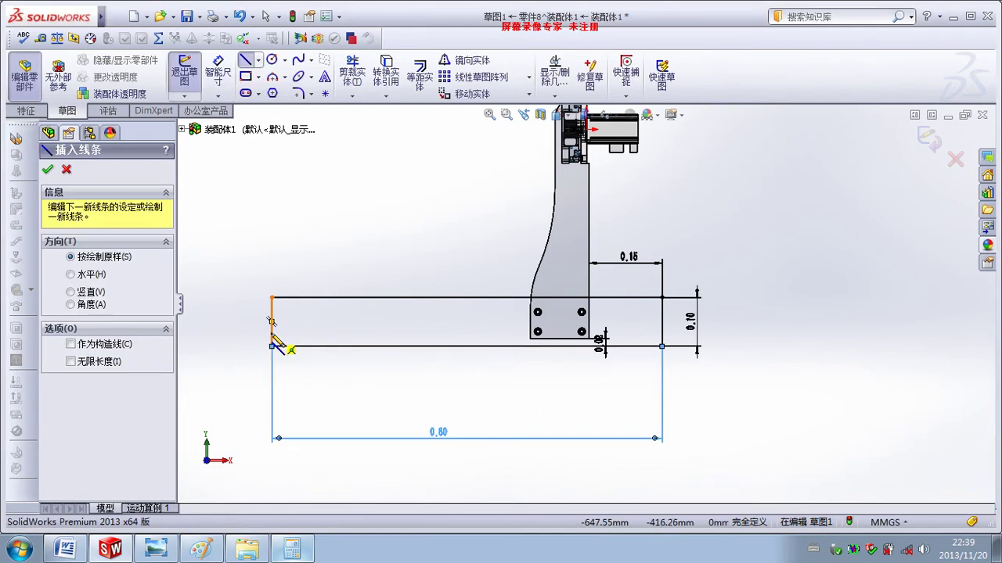
pyautogui.scroll(-2, 272, 321)
pyautogui.scroll(-2, 297, 325)
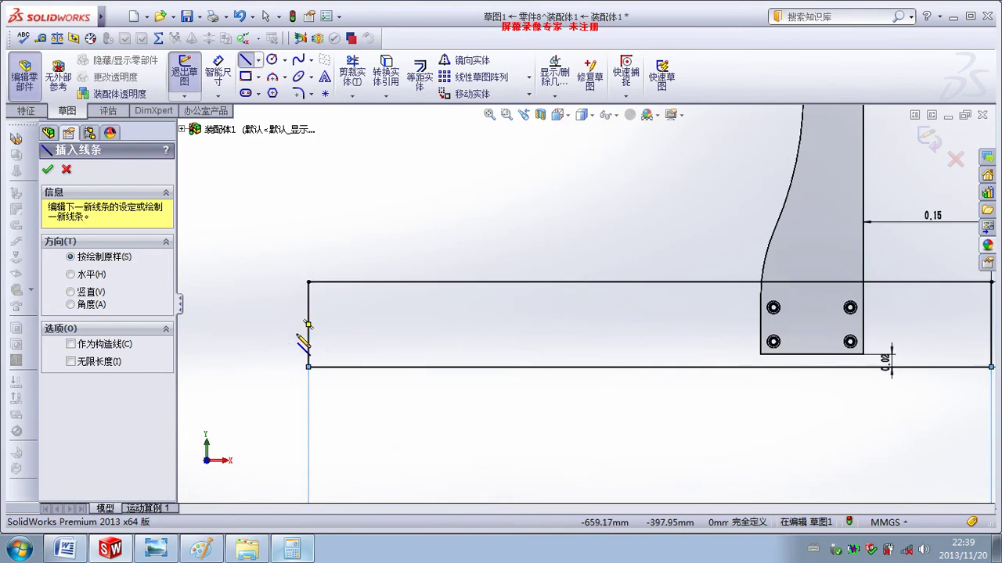
pyautogui.click(309, 339)
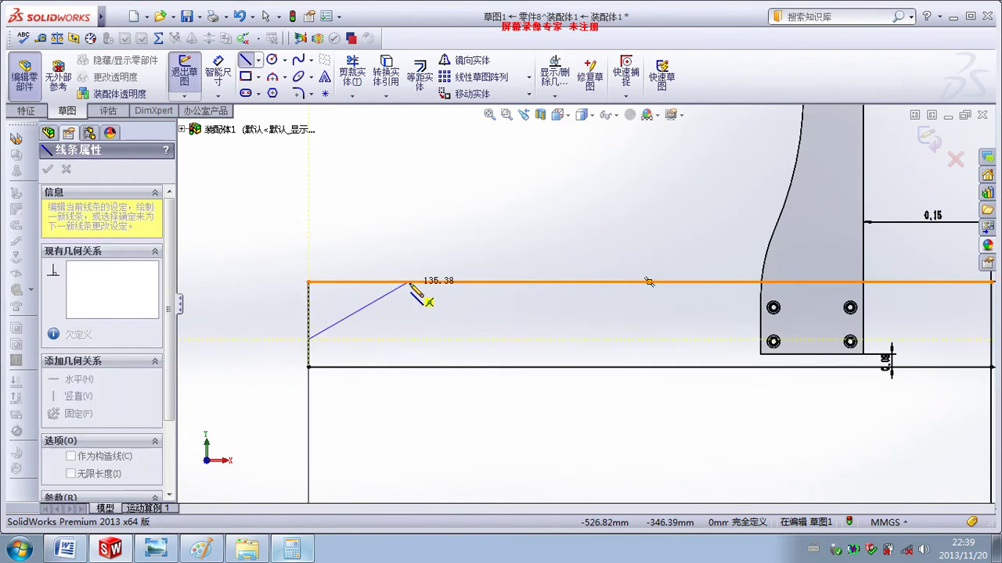
pyautogui.click(409, 282)
pyautogui.press('Escape')
# Step: Dimension the slanted line at 50° to the left vertical edge
pyautogui.click(217, 75)
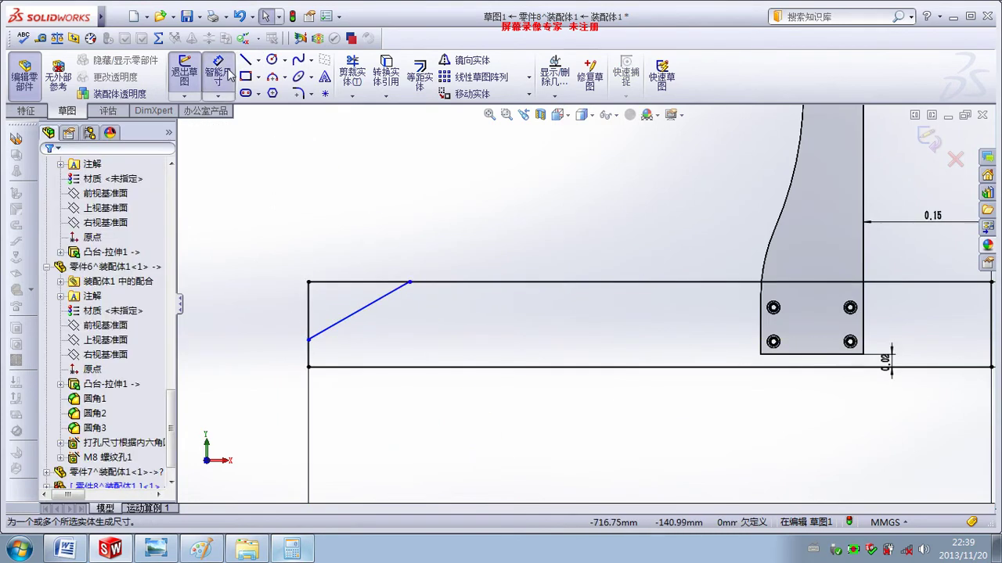
pyautogui.click(335, 328)
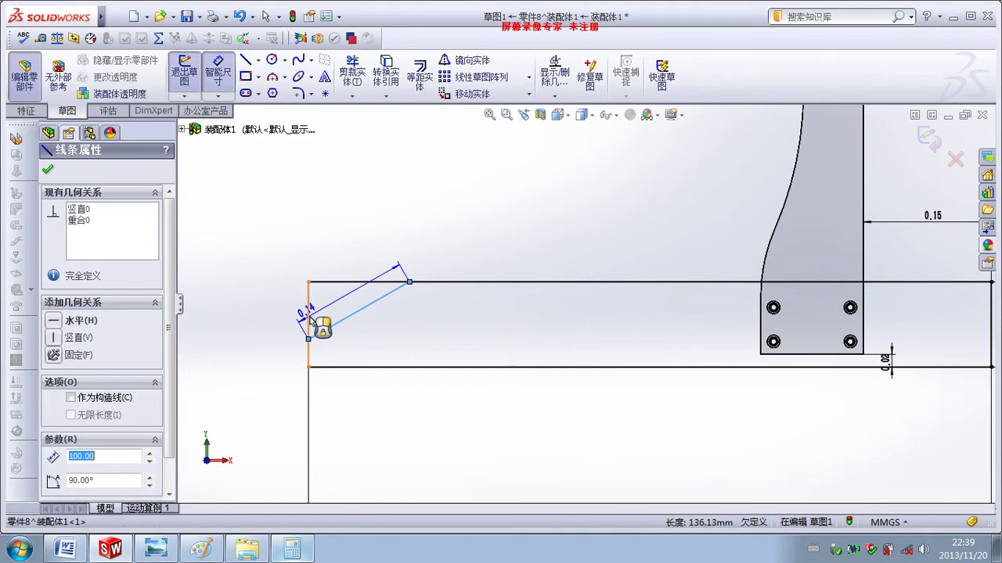
pyautogui.click(308, 313)
pyautogui.click(362, 235)
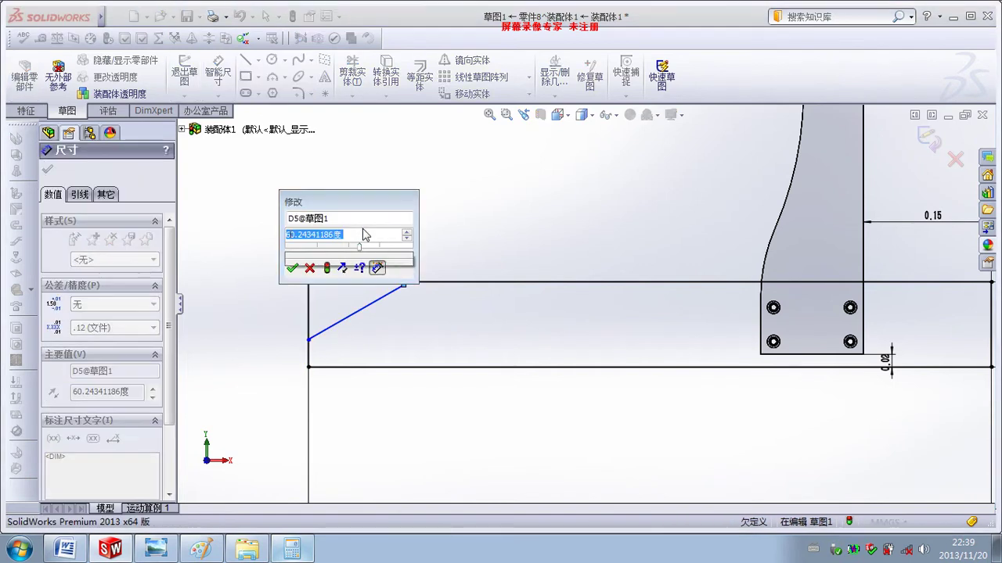
pyautogui.write('50')
pyautogui.press('Return')
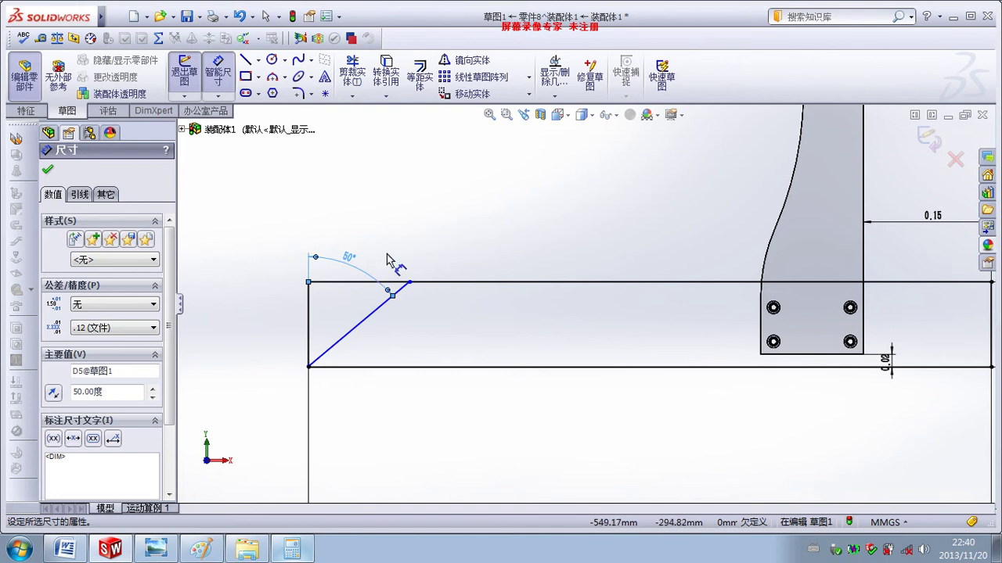
pyautogui.press('Escape')
# Step: Dimension the slanted line's lower end from the bottom edge, 40 mm then changed to 10 mm
pyautogui.moveTo(349, 345); pyautogui.dragTo(337, 313)
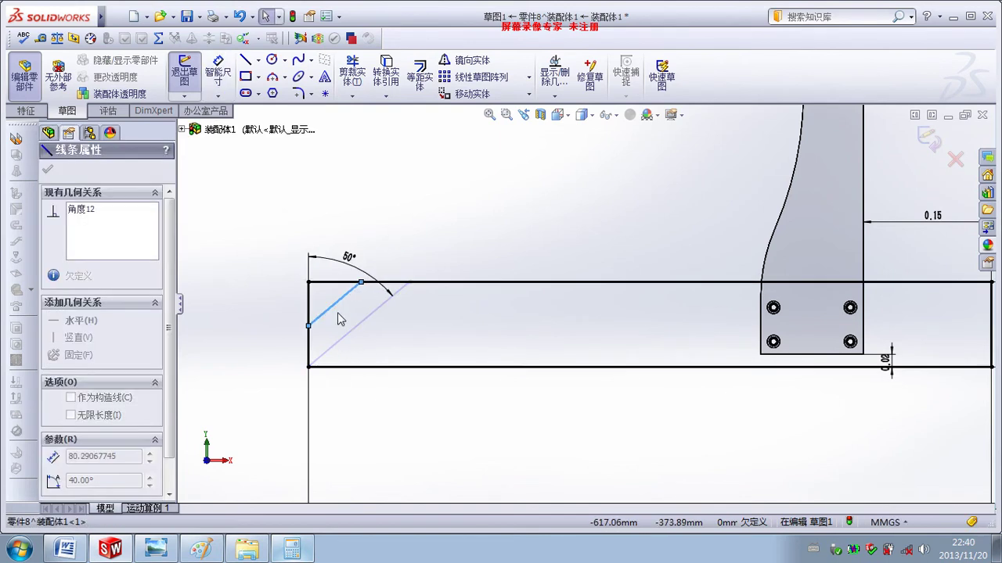
pyautogui.press('Escape')
pyautogui.click(218, 71)
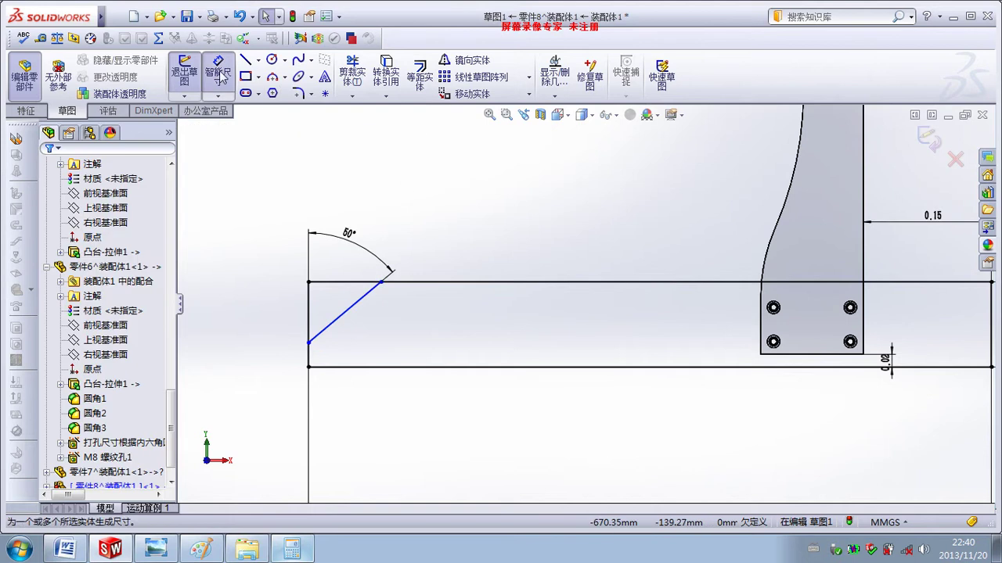
pyautogui.click(310, 344)
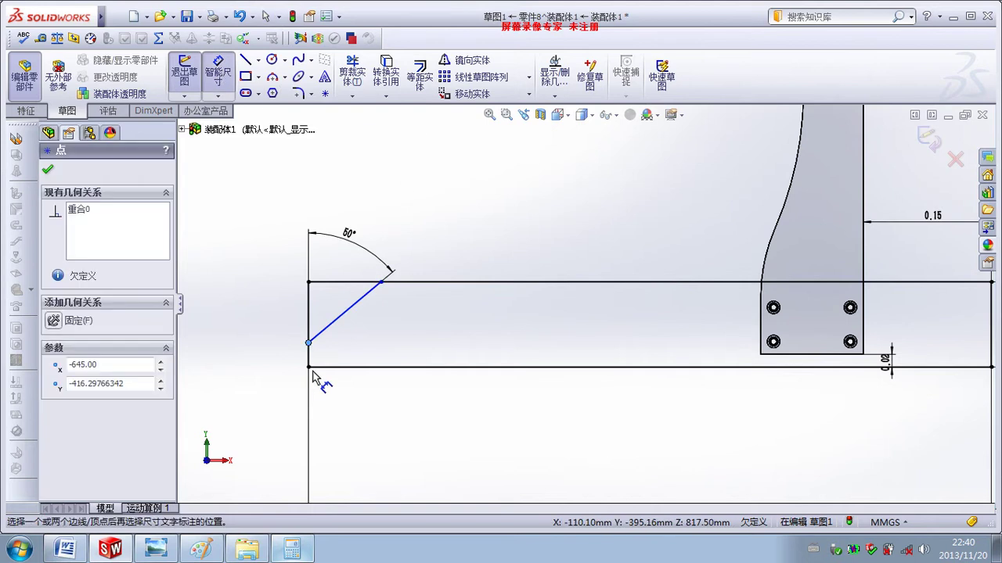
pyautogui.click(312, 367)
pyautogui.click(270, 351)
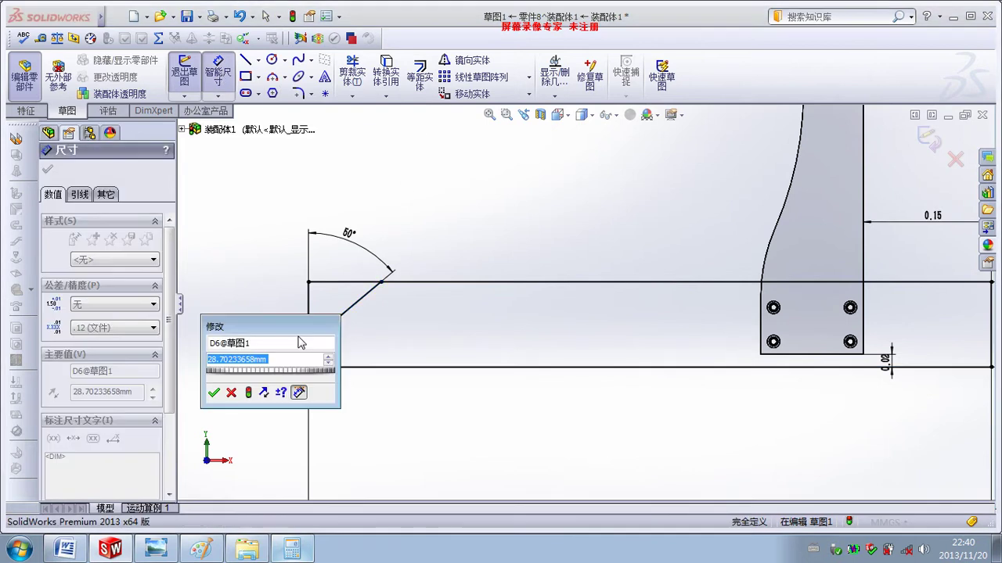
pyautogui.write('40')
pyautogui.press('Return')
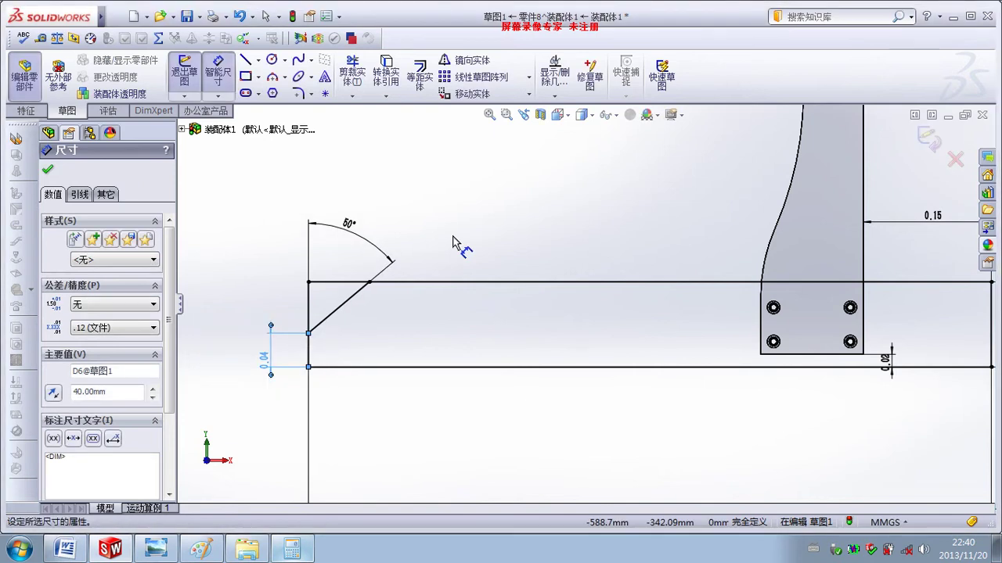
pyautogui.doubleClick(266, 360)
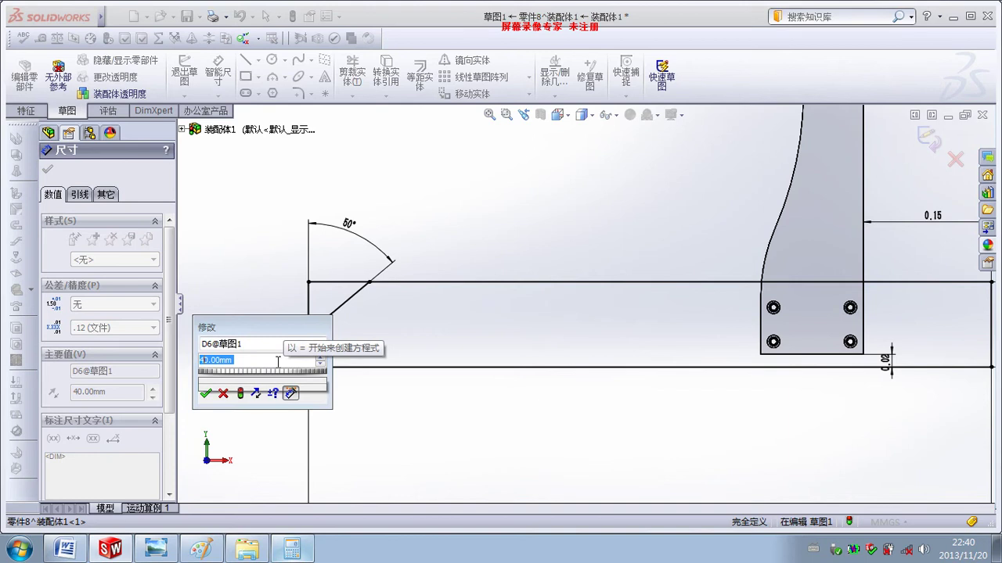
pyautogui.write('10')
pyautogui.press('Return')
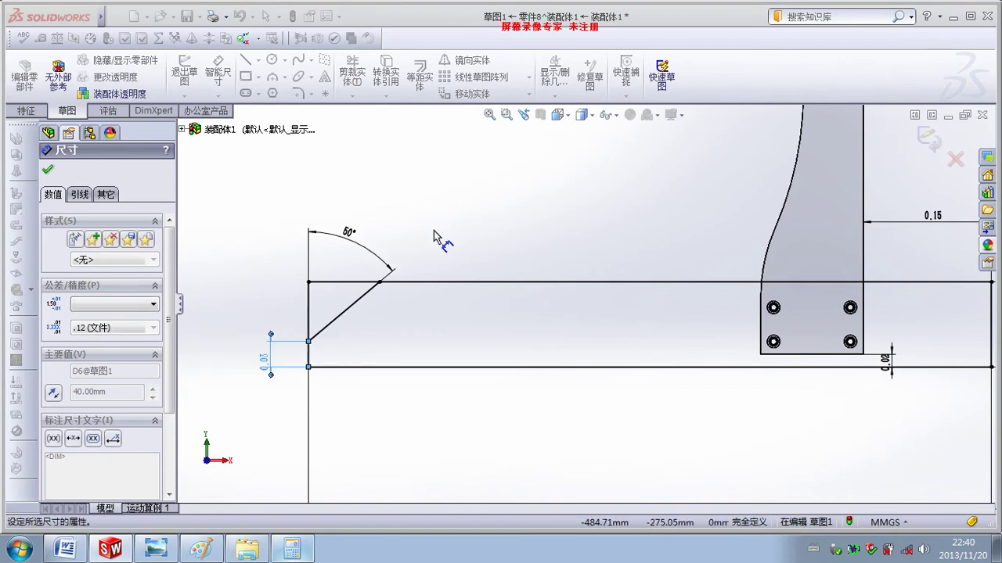
pyautogui.click(436, 237)
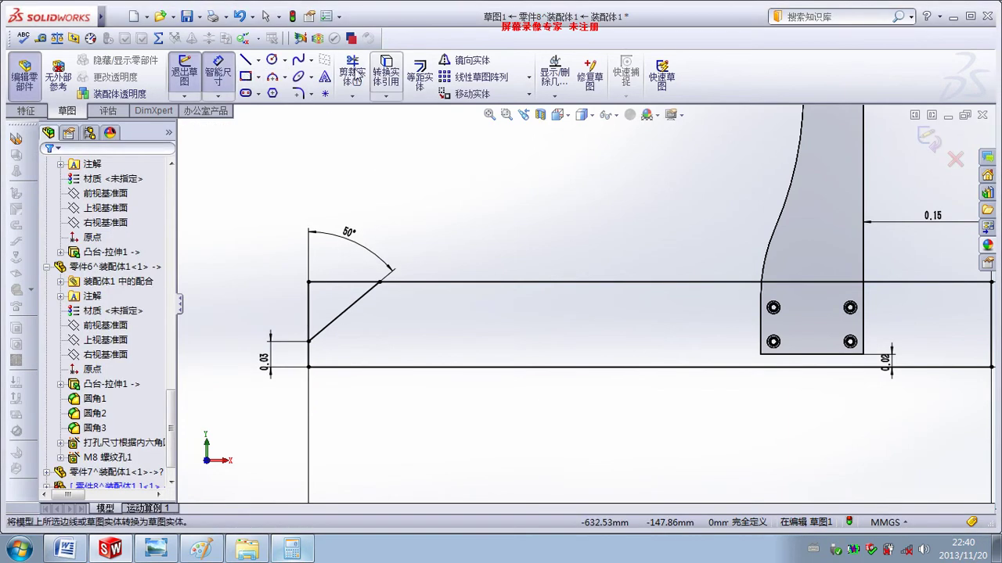
# Step: Trim the top and left edge pieces cut off by the slanted line
pyautogui.click(353, 75)
pyautogui.click(349, 283)
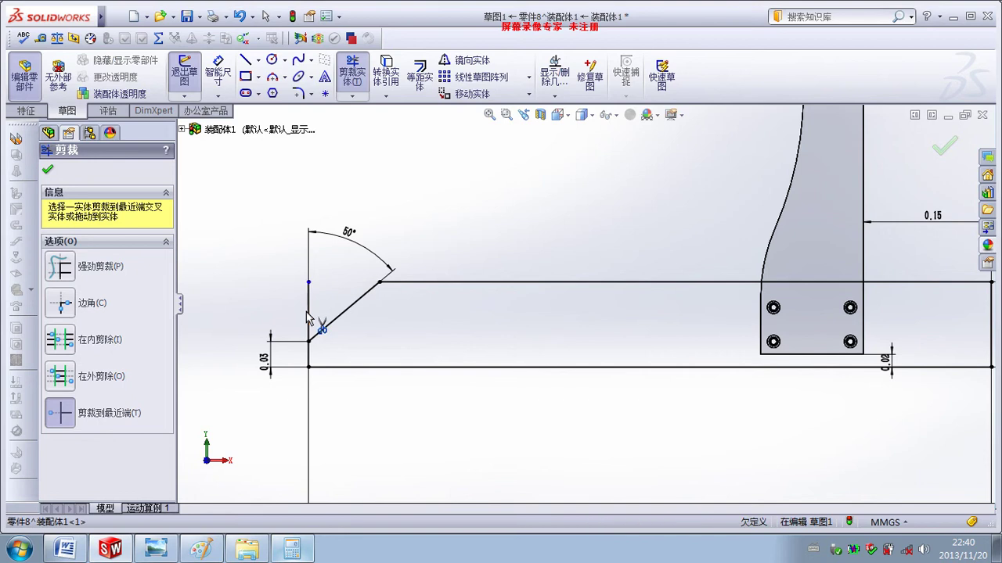
pyautogui.click(309, 317)
pyautogui.scroll(2, 470, 356)
pyautogui.scroll(2, 661, 388)
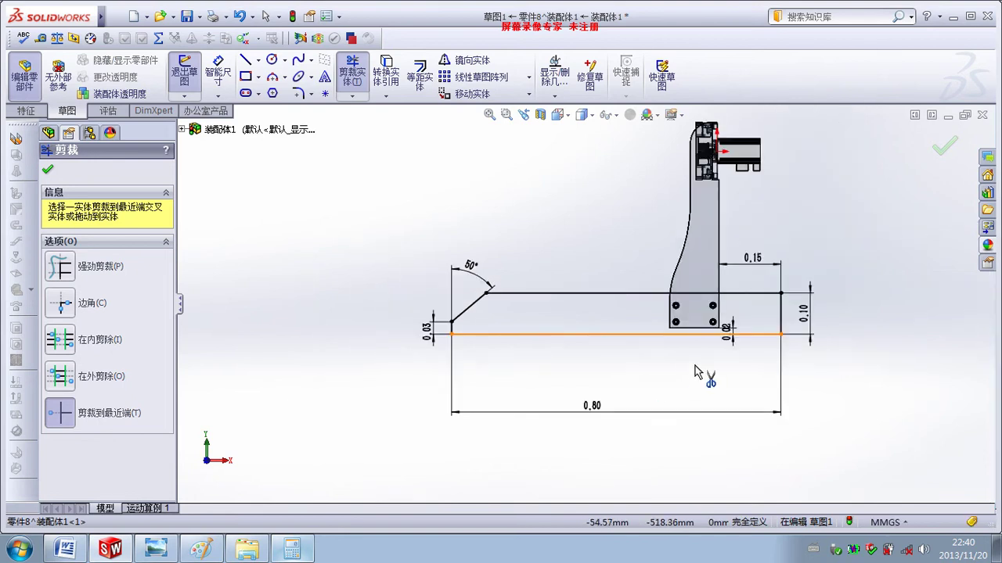
pyautogui.scroll(-2, 694, 372)
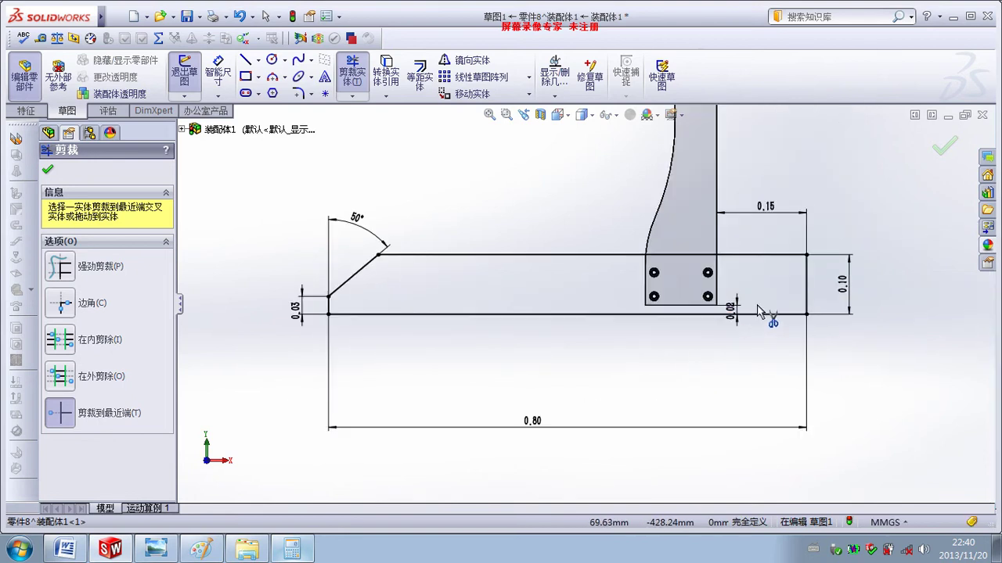
pyautogui.click(48, 169)
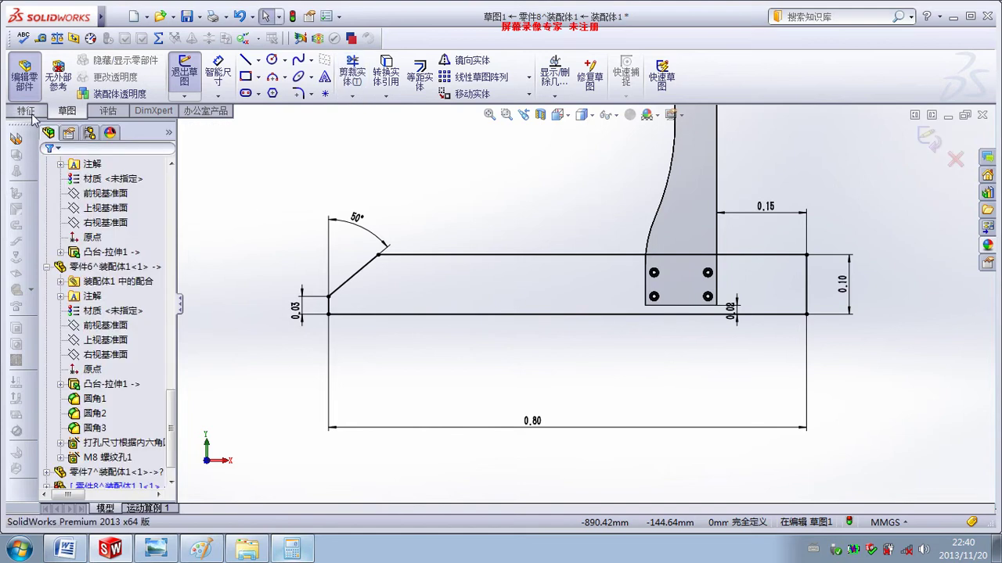
# Step: Extrude the sketch 12 mm in Direction 1 and 15 mm in Direction 2
pyautogui.click(30, 111)
pyautogui.click(185, 76)
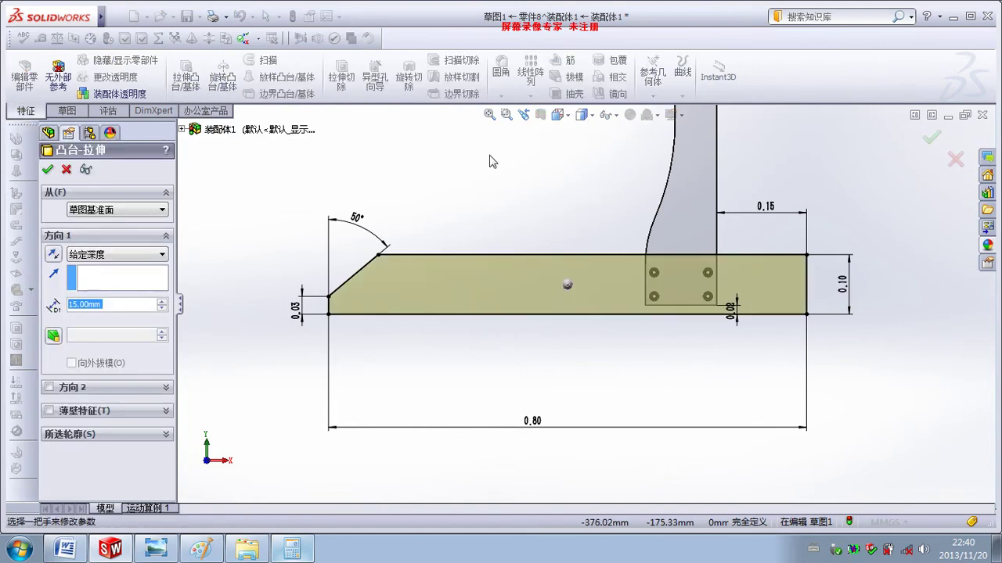
pyautogui.moveTo(456, 209)
pyautogui.mouseDown(button='middle')
pyautogui.moveTo(500, 242)
pyautogui.moveTo(409, 242)
pyautogui.moveTo(399, 251)
pyautogui.moveTo(423, 270)
pyautogui.moveTo(380, 279)
pyautogui.mouseUp(button='middle')
pyautogui.click(94, 305)
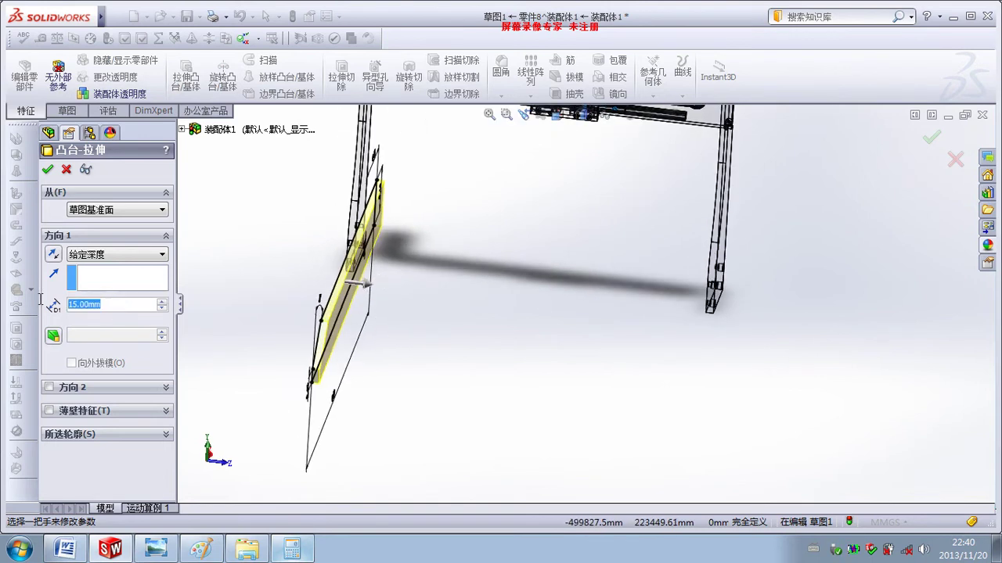
pyautogui.write('1')
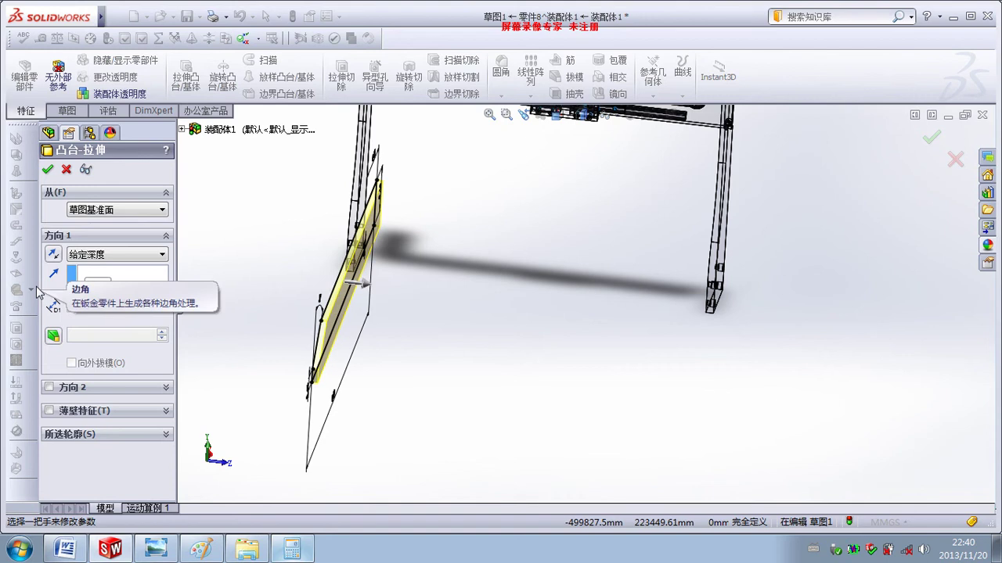
pyautogui.write('2.00mm')
pyautogui.press('Return')
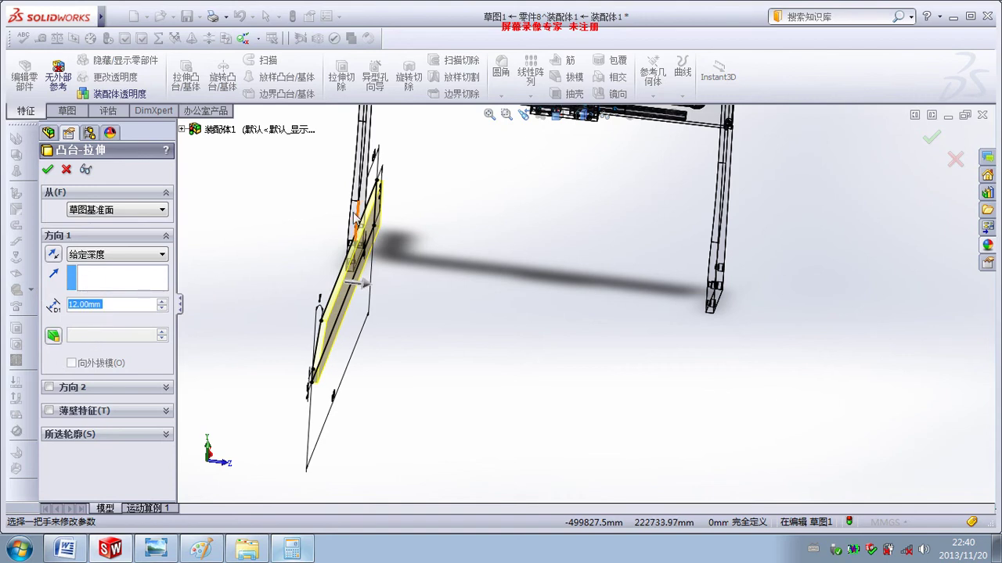
pyautogui.click(49, 387)
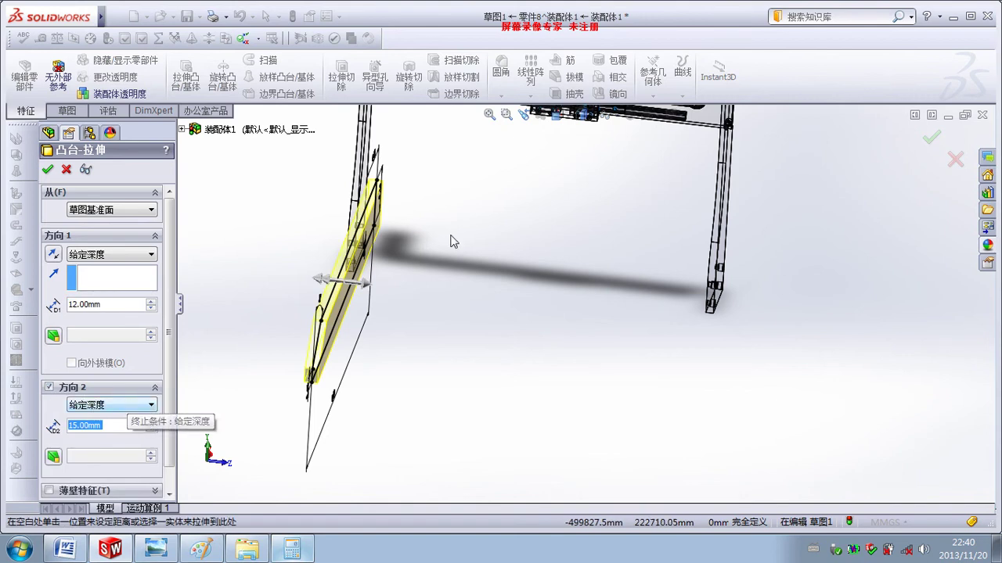
pyautogui.moveTo(454, 242)
pyautogui.mouseDown(button='middle')
pyautogui.moveTo(450, 227)
pyautogui.moveTo(438, 235)
pyautogui.mouseUp(button='middle')
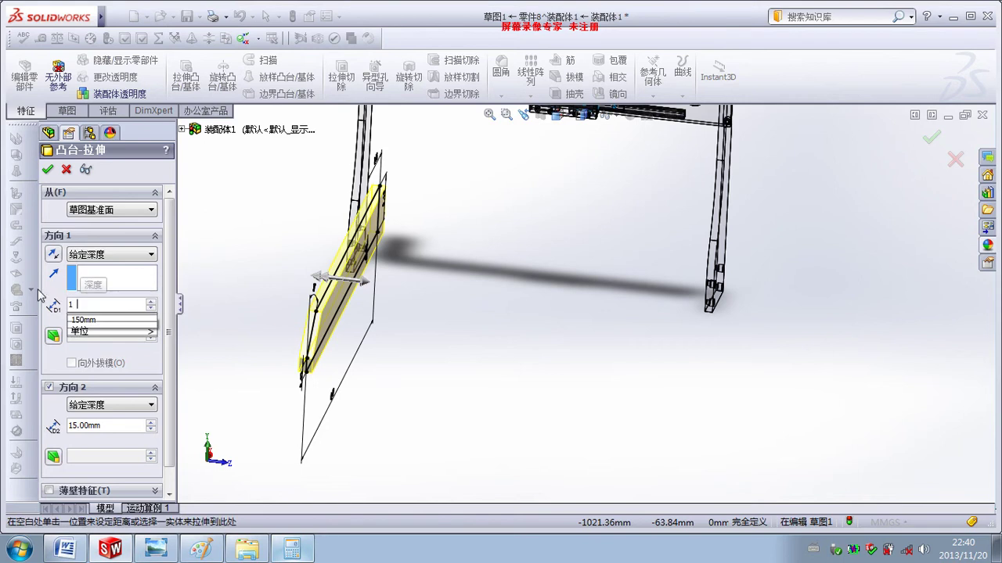
pyautogui.click(48, 170)
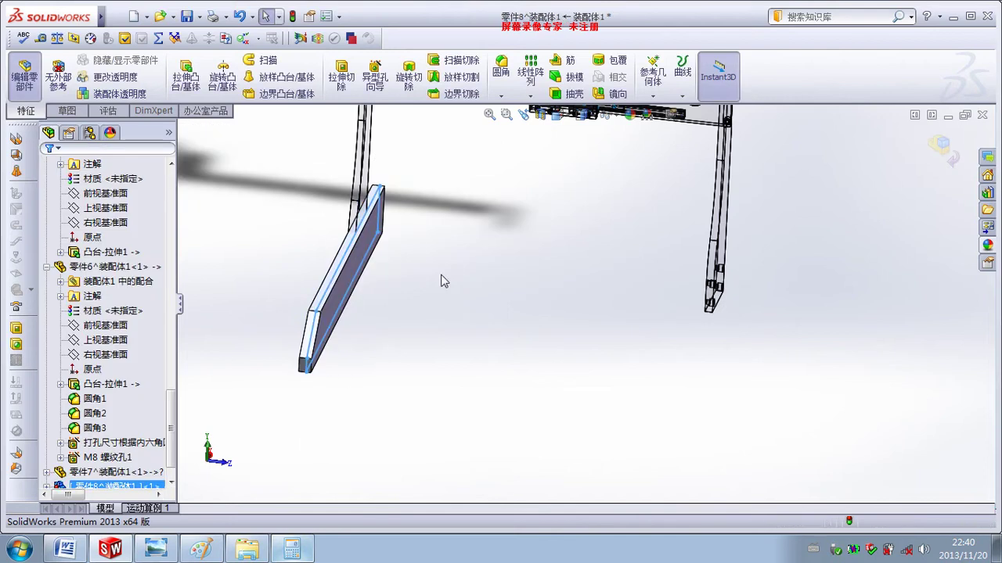
# Step: Edit the long base bar in context and sketch a rectangle over the bolted plate on its face
pyautogui.click(941, 145)
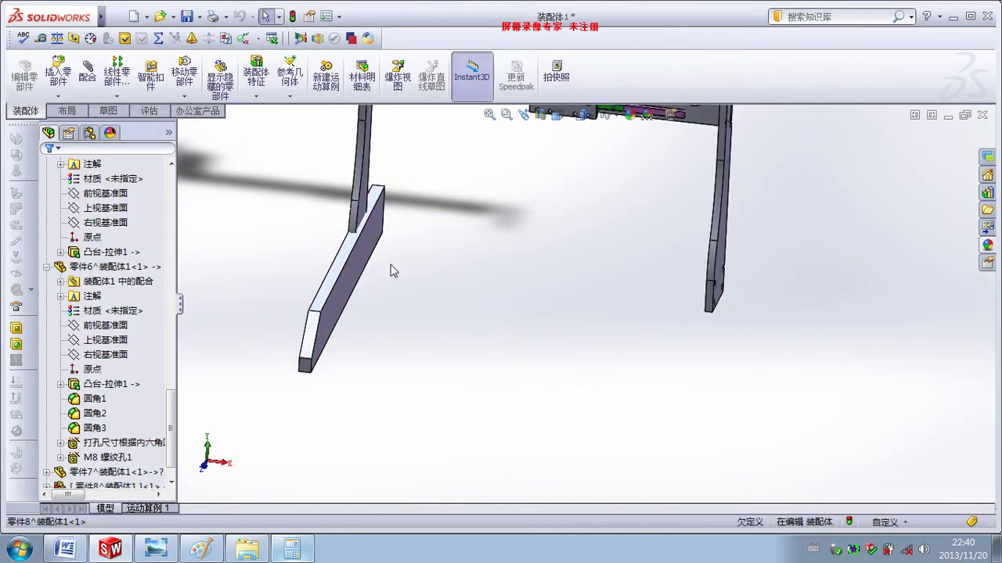
pyautogui.moveTo(394, 271)
pyautogui.mouseDown(button='middle')
pyautogui.moveTo(425, 304)
pyautogui.moveTo(714, 415)
pyautogui.mouseUp(button='middle')
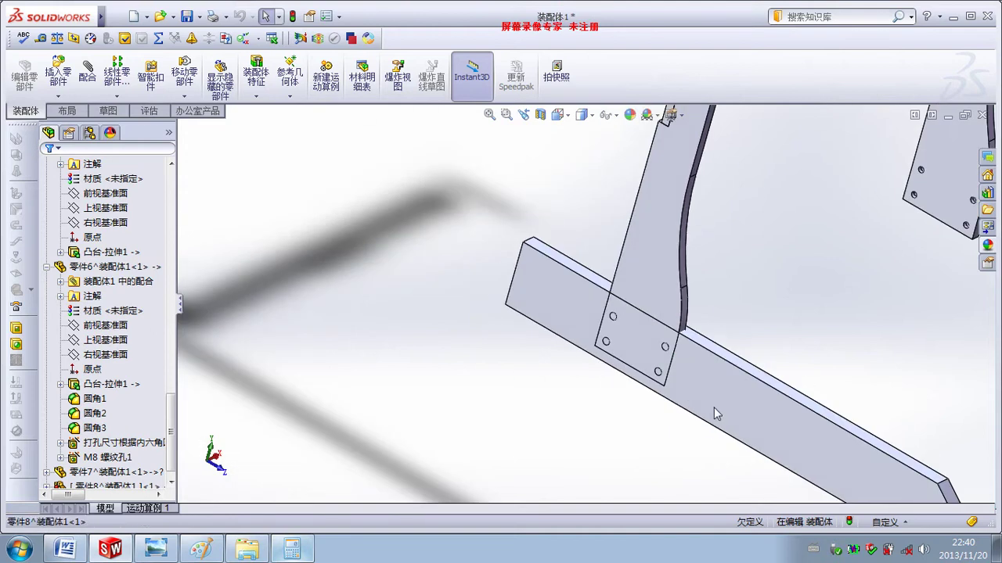
pyautogui.click(714, 415)
pyautogui.click(24, 76)
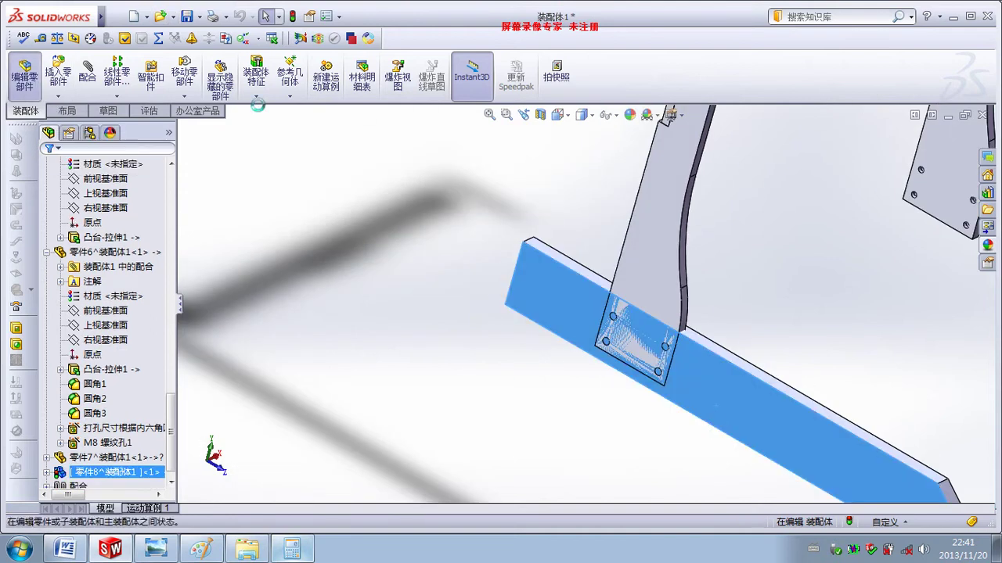
pyautogui.click(185, 75)
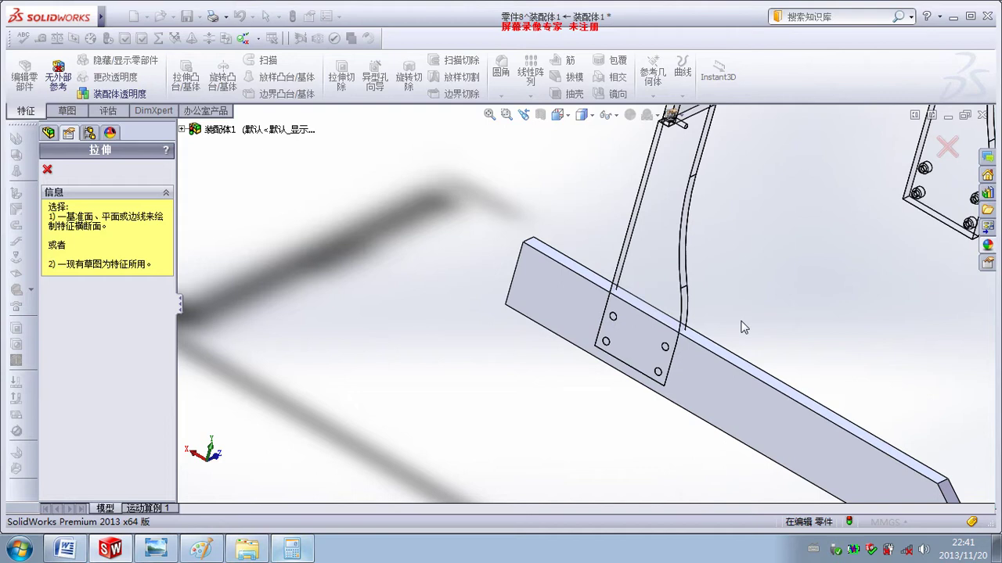
pyautogui.click(699, 383)
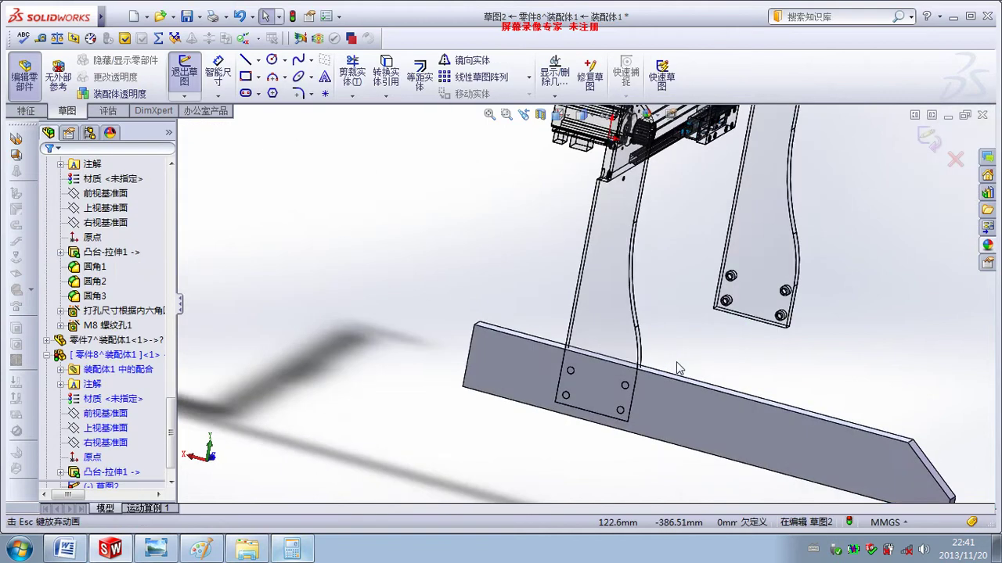
pyautogui.scroll(-5, 501, 415)
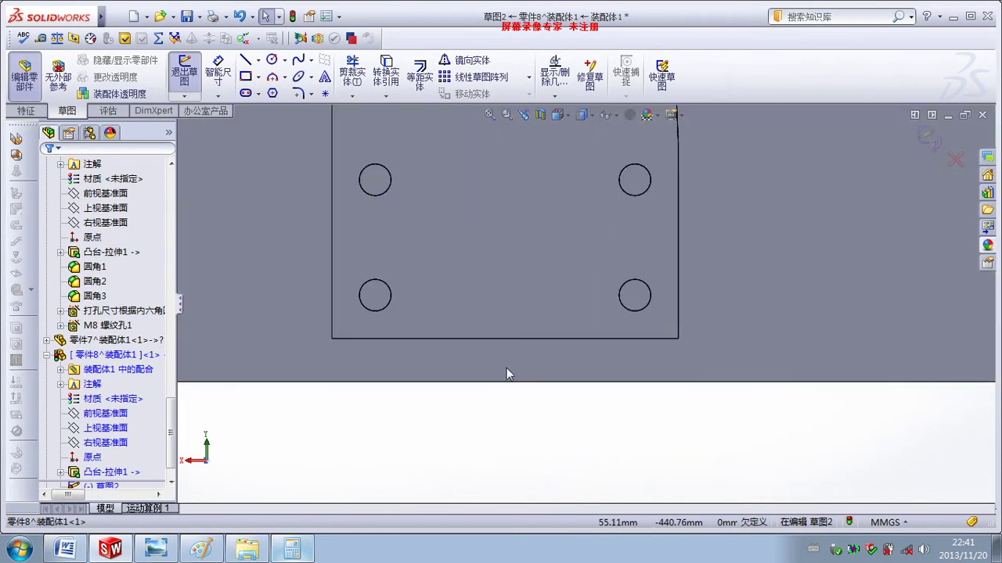
pyautogui.scroll(2, 507, 368)
pyautogui.click(245, 76)
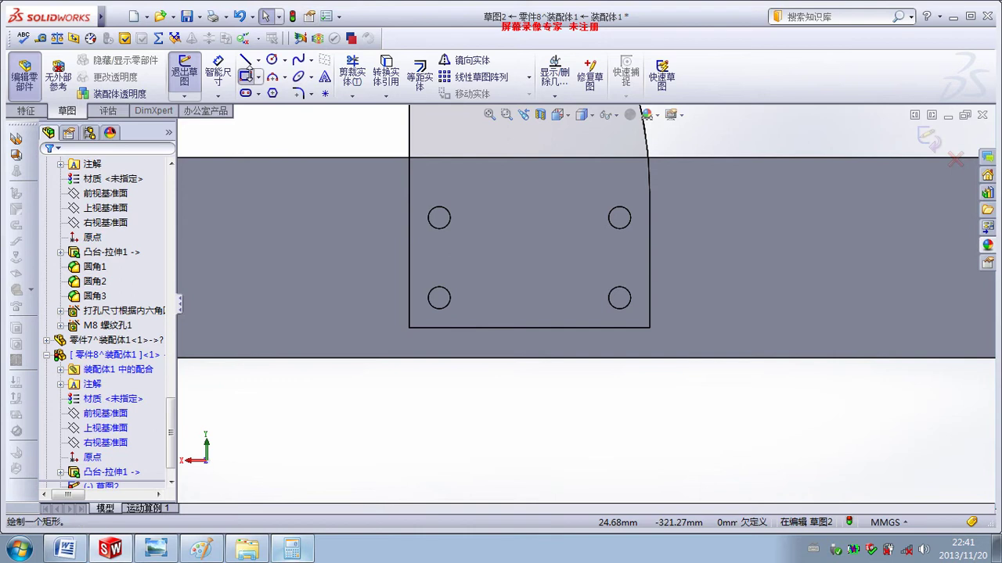
pyautogui.click(649, 327)
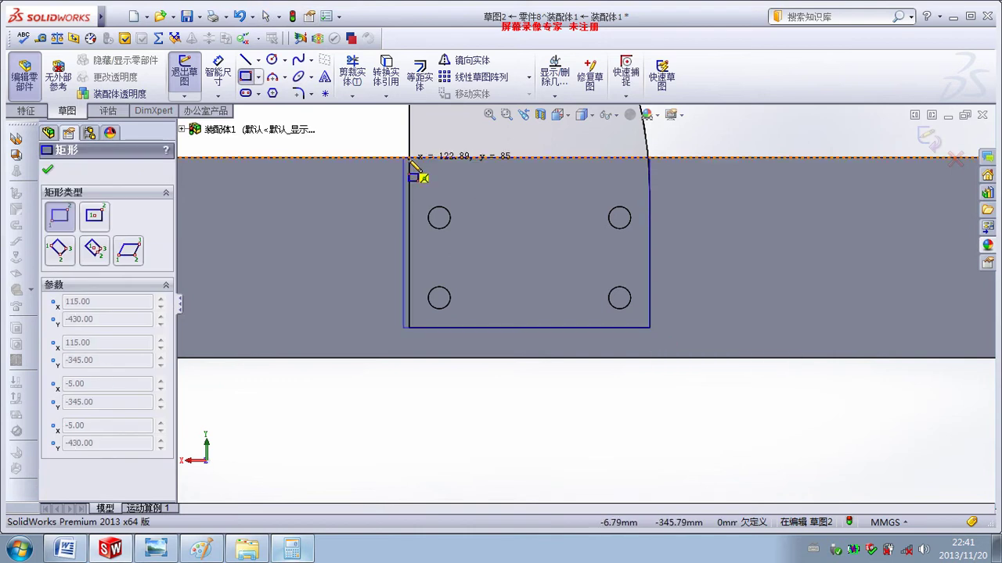
pyautogui.click(408, 158)
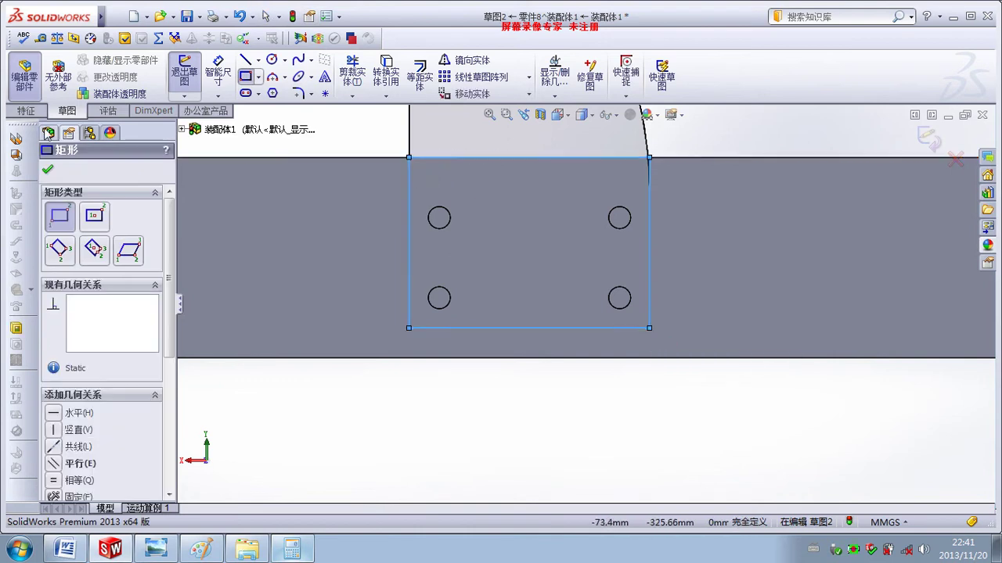
pyautogui.press('Escape')
# Step: Cut the rectangle 15 mm deep into the bar with an extruded cut
pyautogui.click(35, 114)
pyautogui.click(341, 76)
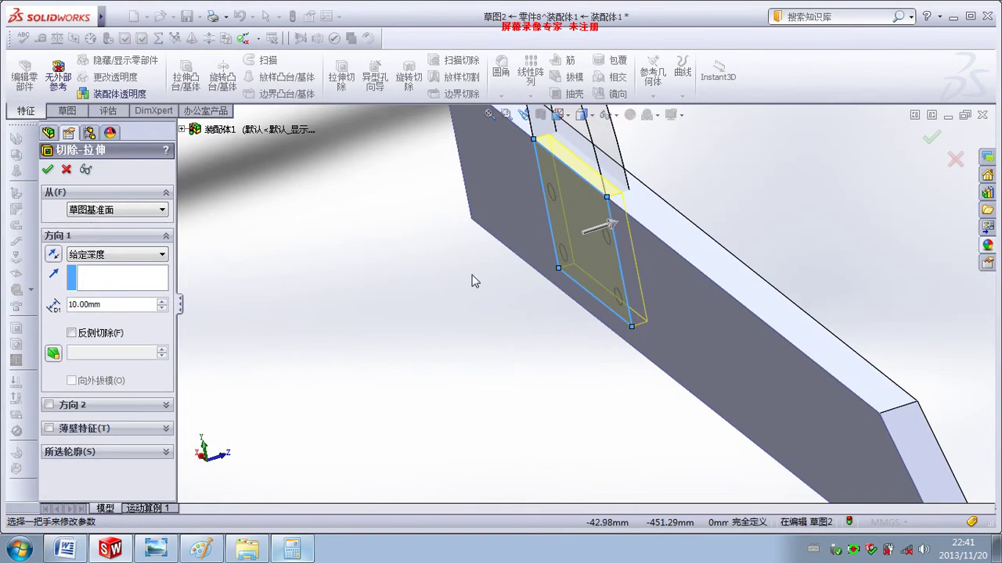
pyautogui.write('1')
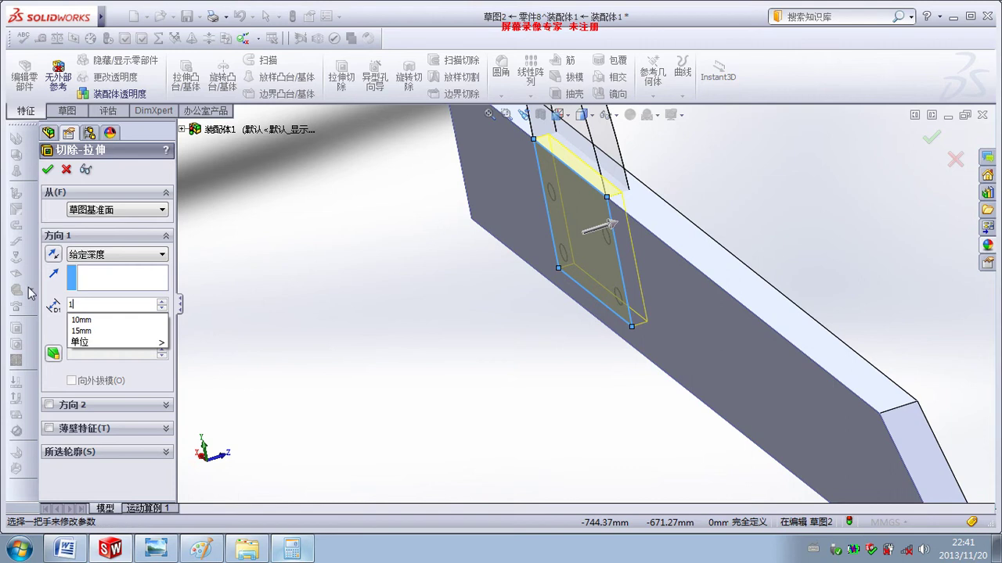
pyautogui.write('5')
pyautogui.press('Return')
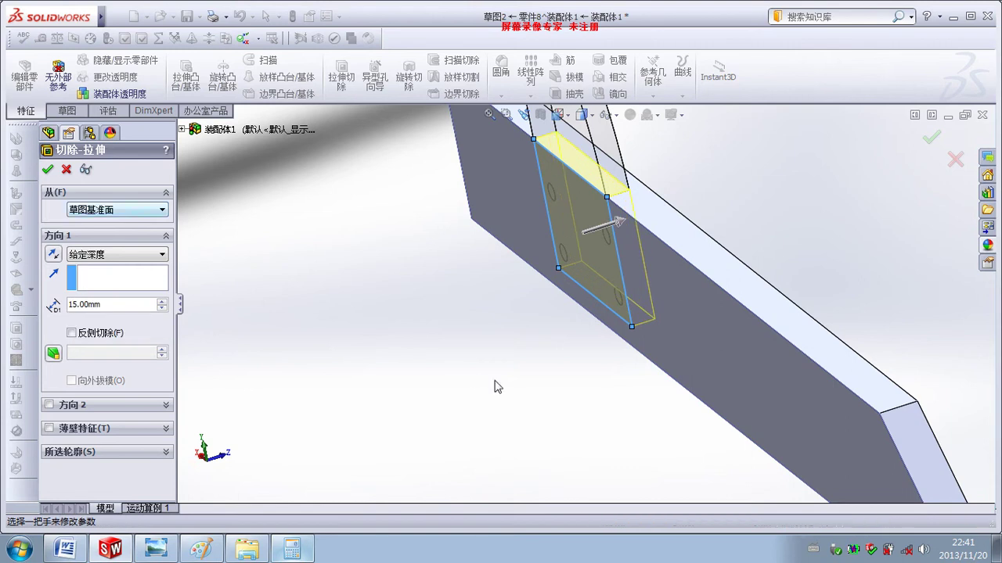
pyautogui.click(930, 140)
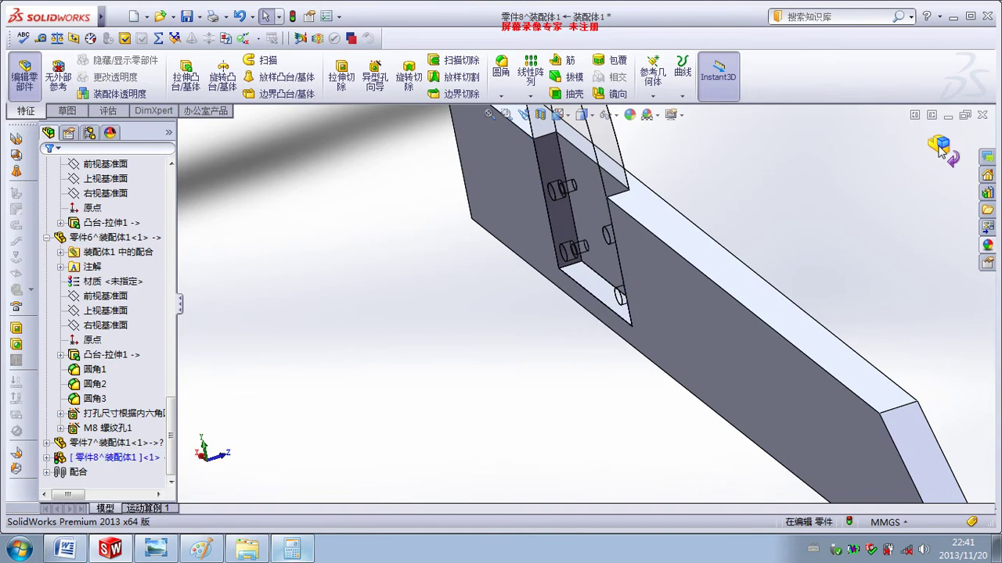
# Step: Return to the assembly and save it with all modified parts
pyautogui.click(940, 145)
pyautogui.moveTo(828, 228)
pyautogui.mouseDown(button='middle')
pyautogui.moveTo(738, 237)
pyautogui.moveTo(759, 248)
pyautogui.moveTo(726, 267)
pyautogui.moveTo(704, 302)
pyautogui.moveTo(680, 289)
pyautogui.moveTo(633, 332)
pyautogui.mouseUp(button='middle')
pyautogui.scroll(-2, 551, 397)
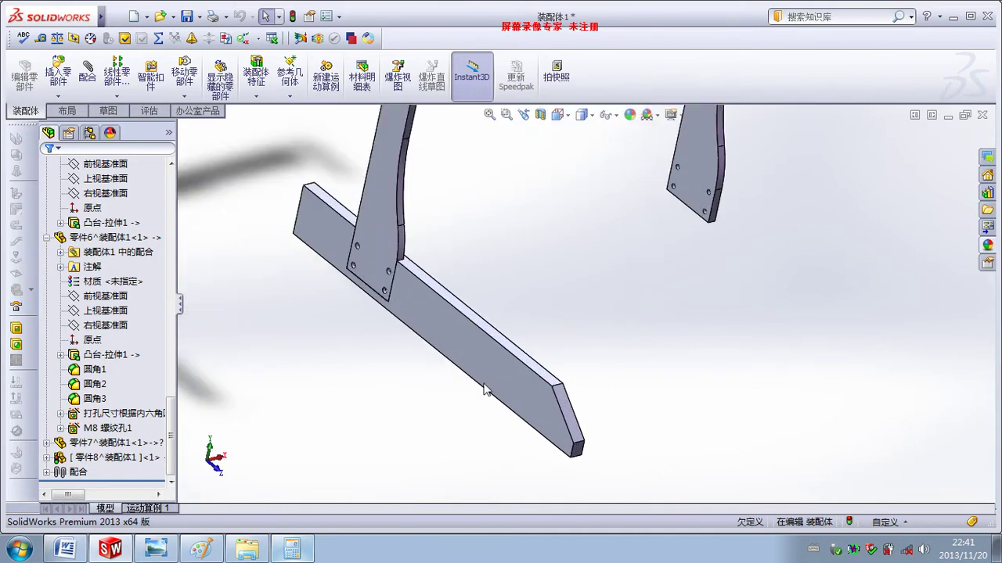
pyautogui.moveTo(484, 389)
pyautogui.mouseDown(button='middle')
pyautogui.moveTo(501, 368)
pyautogui.moveTo(501, 319)
pyautogui.mouseUp(button='middle')
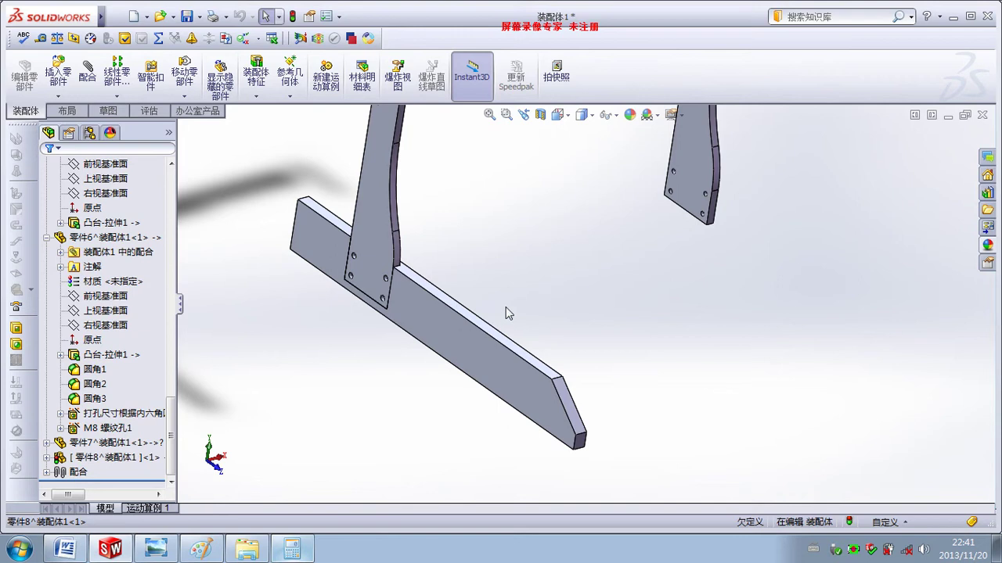
pyautogui.hotkey('ctrl', 's')
pyautogui.click(295, 227)
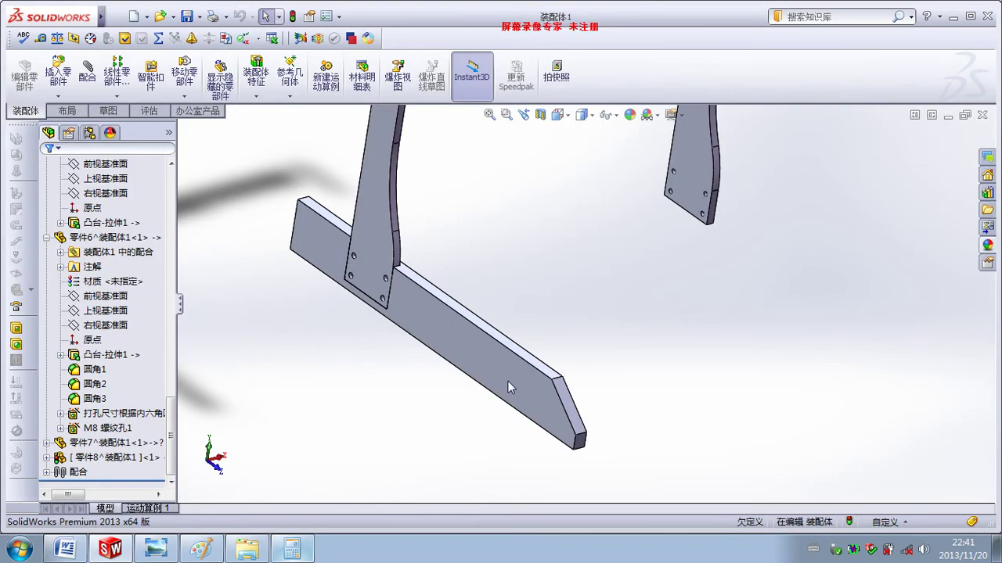
# Step: Open the long bar part in its own window and save it as 左侧底板
pyautogui.rightClick(508, 381)
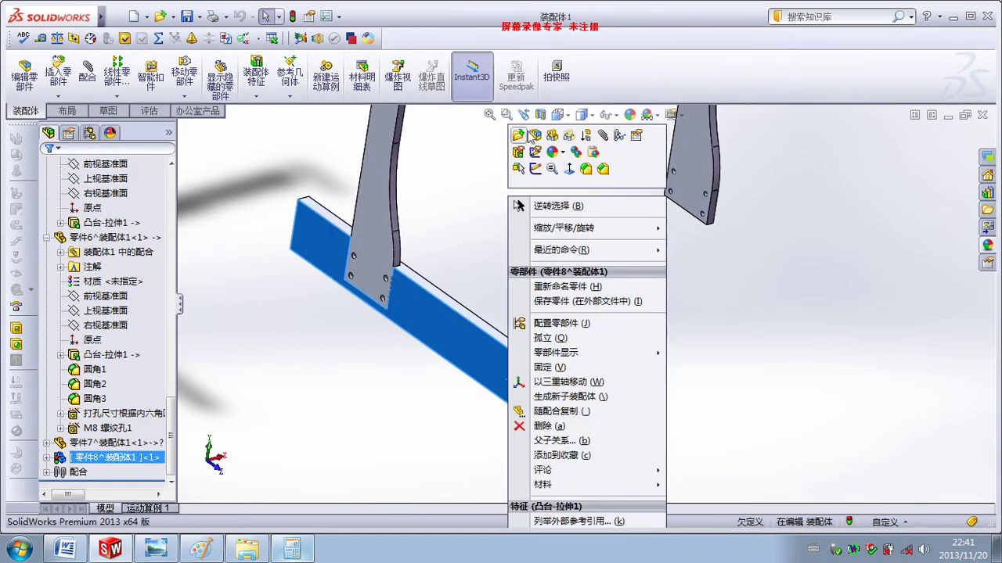
pyautogui.click(520, 135)
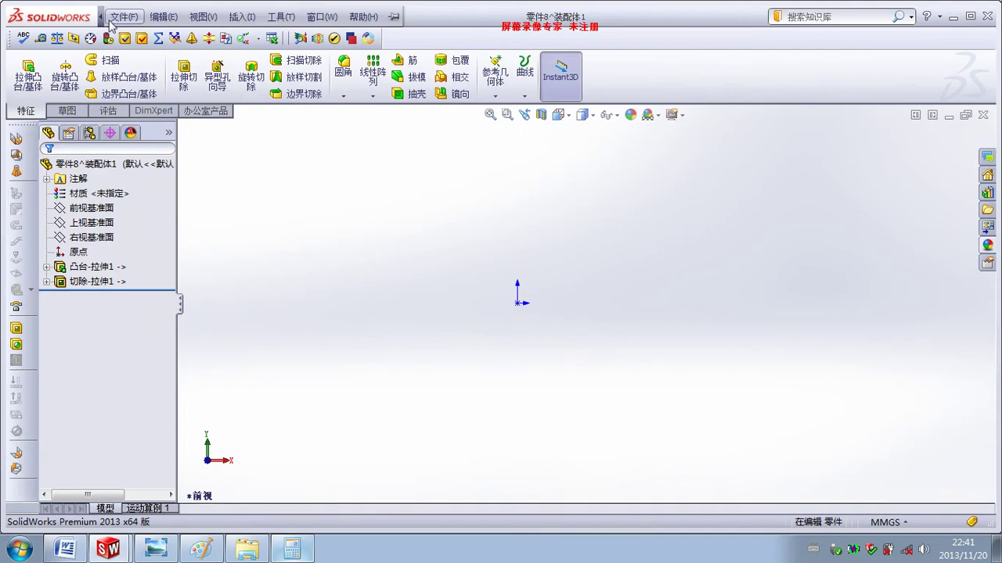
pyautogui.click(110, 21)
pyautogui.click(137, 123)
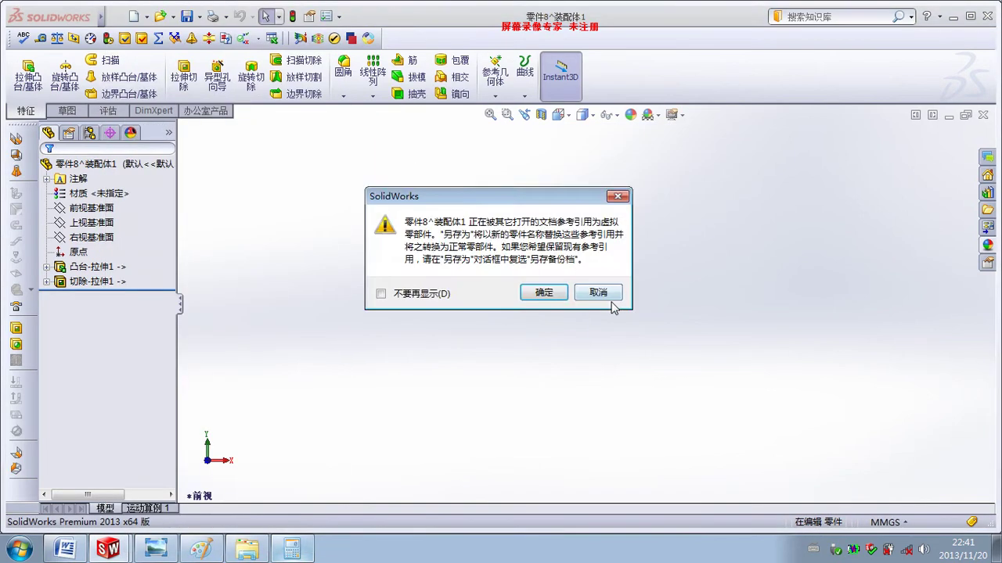
pyautogui.click(561, 297)
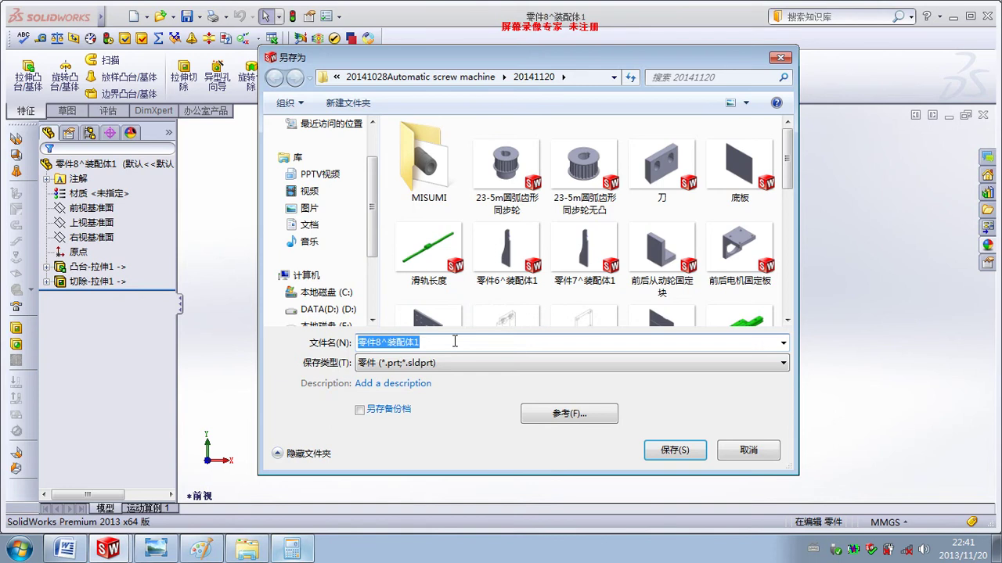
pyautogui.hotkey('ctrl', 'shift')
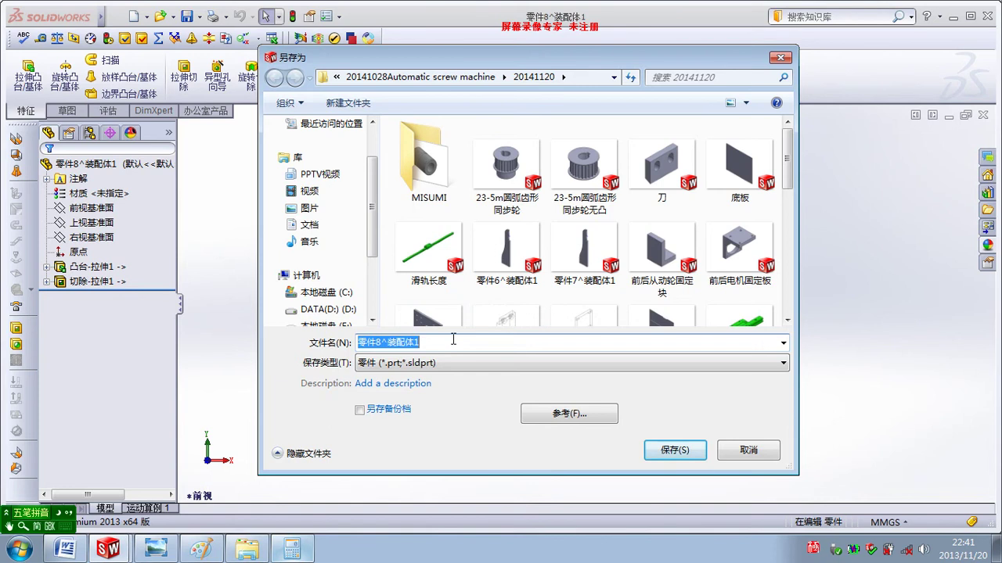
pyautogui.write('左')
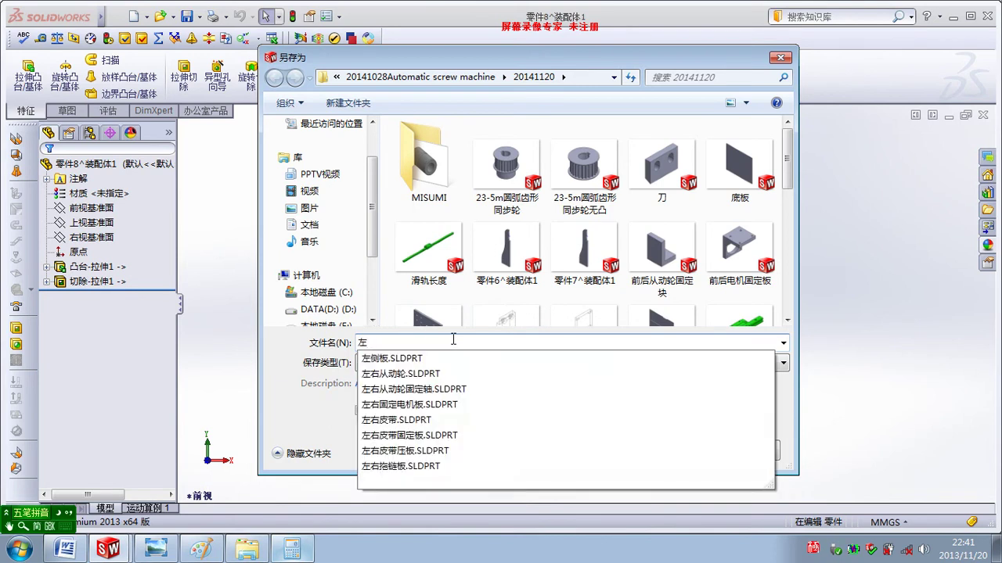
pyautogui.write('y')
pyautogui.press('BackSpace')
pyautogui.write('侧')
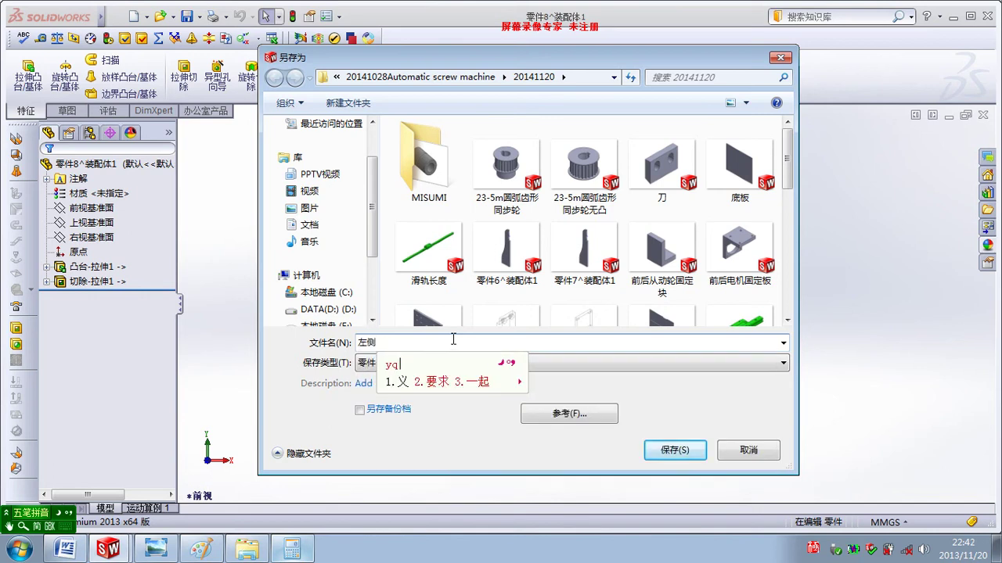
pyautogui.write('底板')
pyautogui.press('Escape')
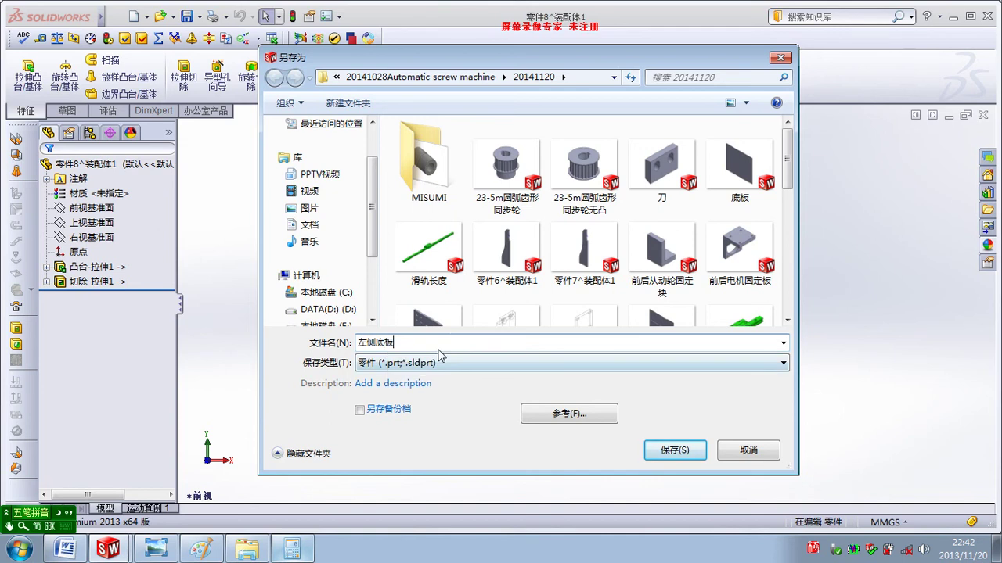
pyautogui.click(669, 454)
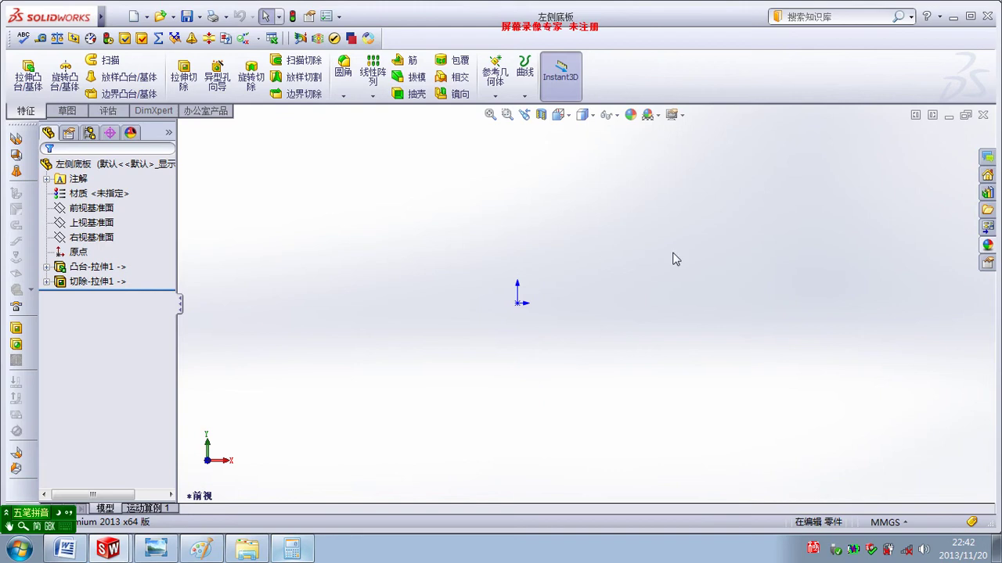
# Step: Close the part window, then copy the 左侧底板 file in the Open dialog
pyautogui.click(983, 115)
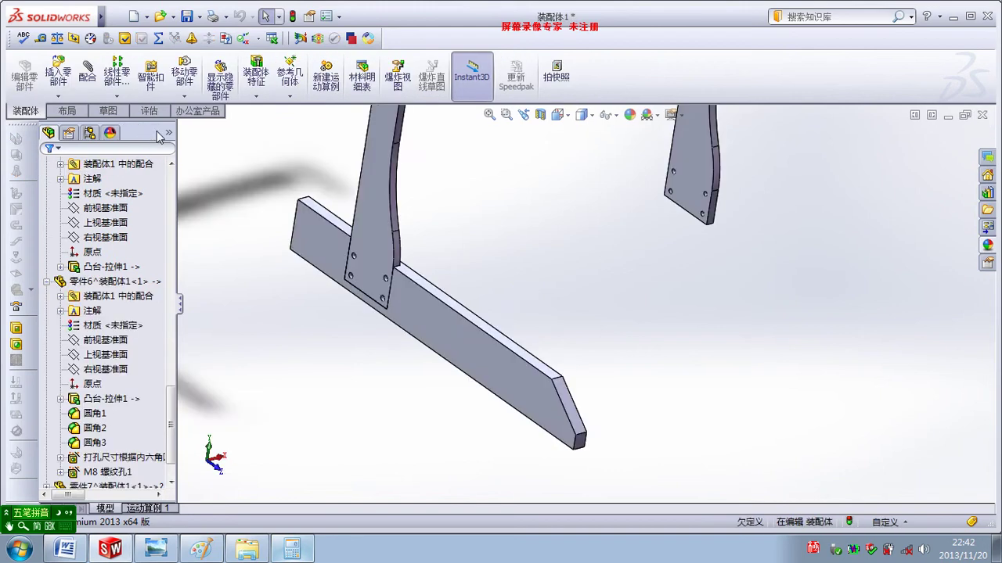
pyautogui.click(58, 74)
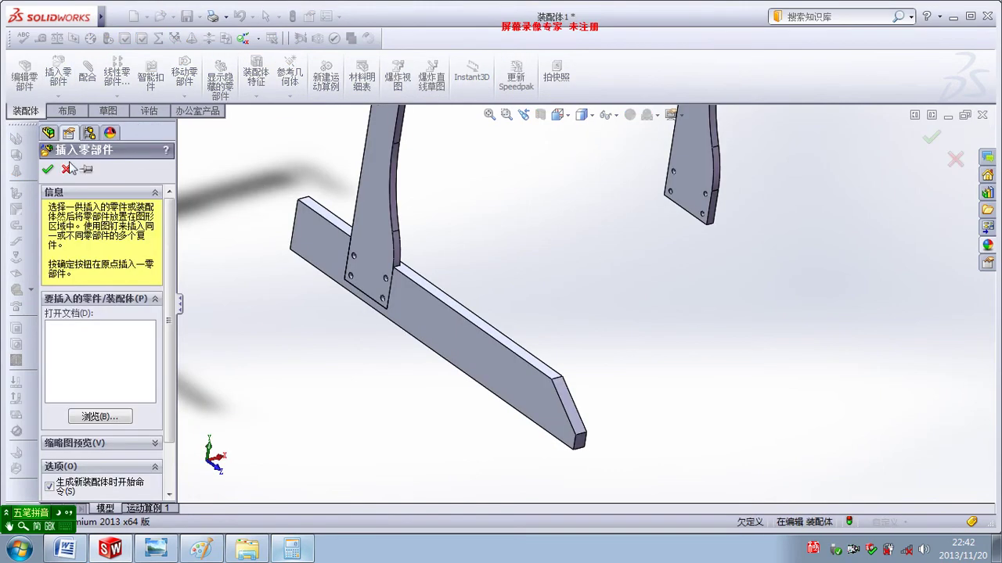
pyautogui.click(67, 168)
pyautogui.click(160, 15)
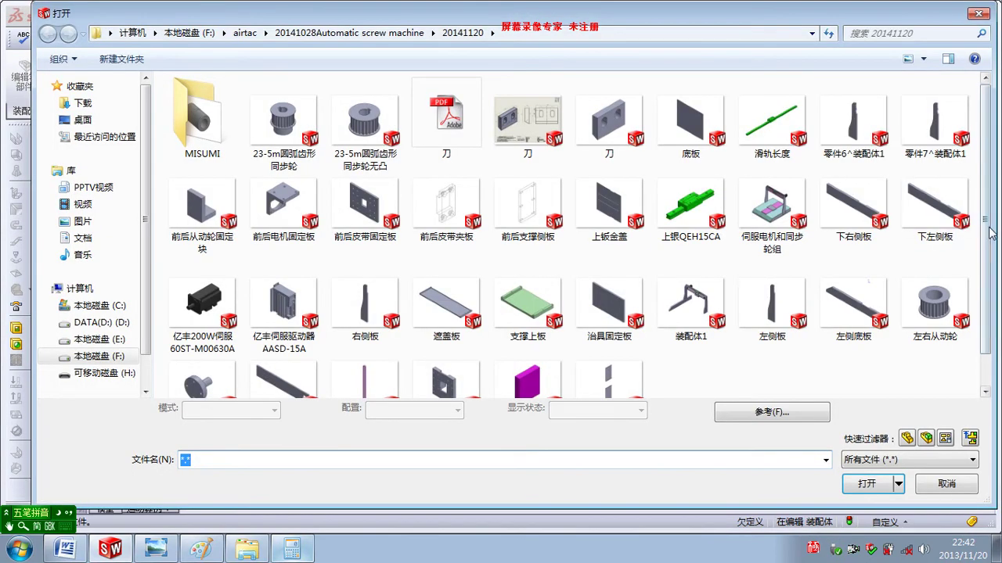
pyautogui.moveTo(991, 235); pyautogui.dragTo(990, 251)
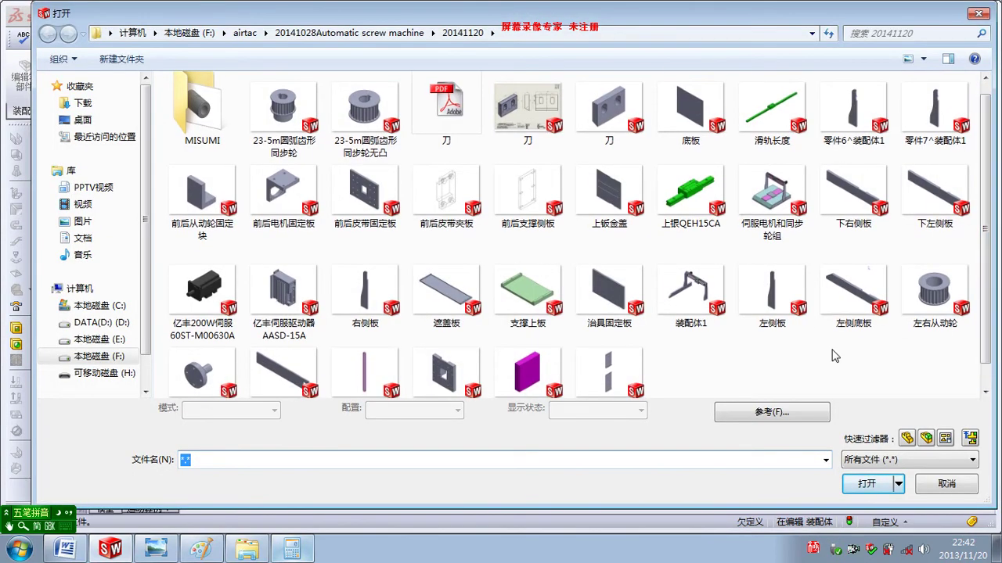
pyautogui.click(704, 362)
pyautogui.scroll(-1, 818, 352)
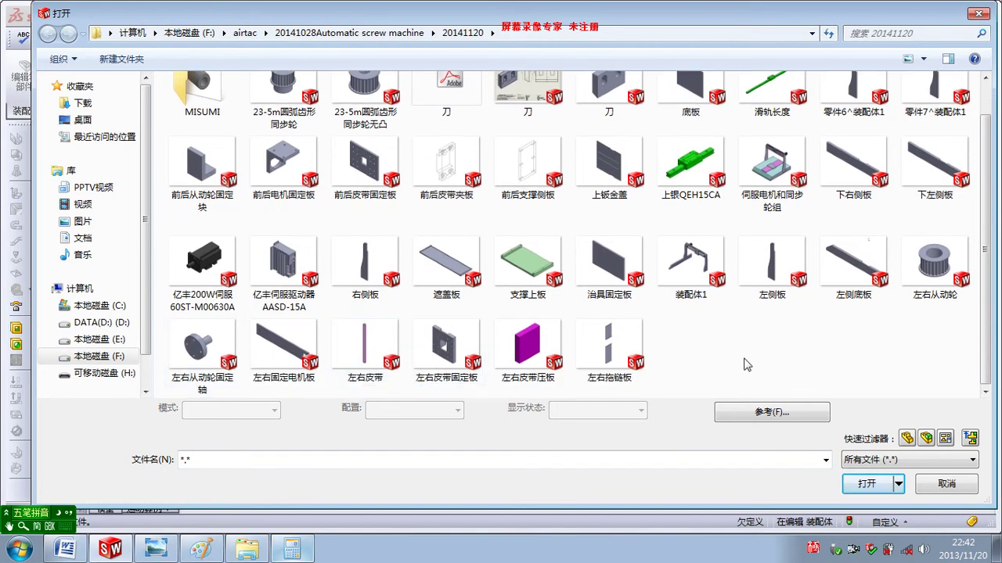
pyautogui.keyDown('ctrl'); pyautogui.moveTo(857, 277); pyautogui.dragTo(864, 357); pyautogui.keyUp('ctrl')
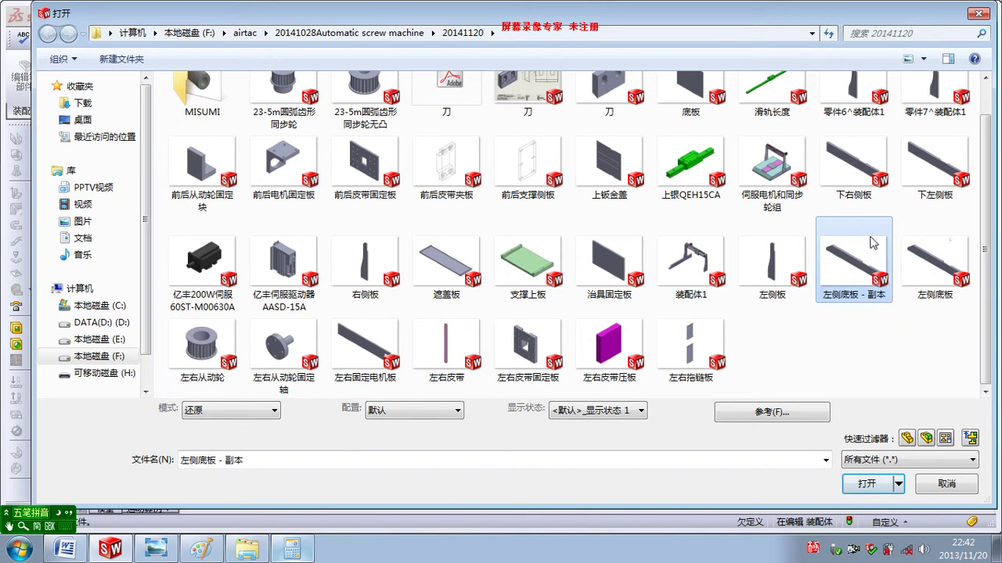
# Step: Rename the copy to 右侧底板 and select it to open
pyautogui.rightClick(858, 270)
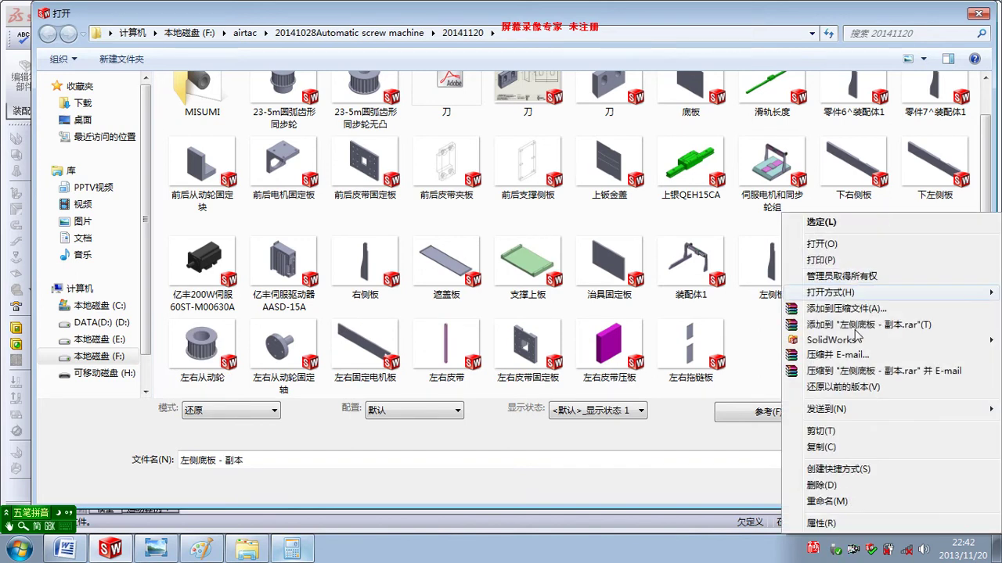
pyautogui.click(831, 502)
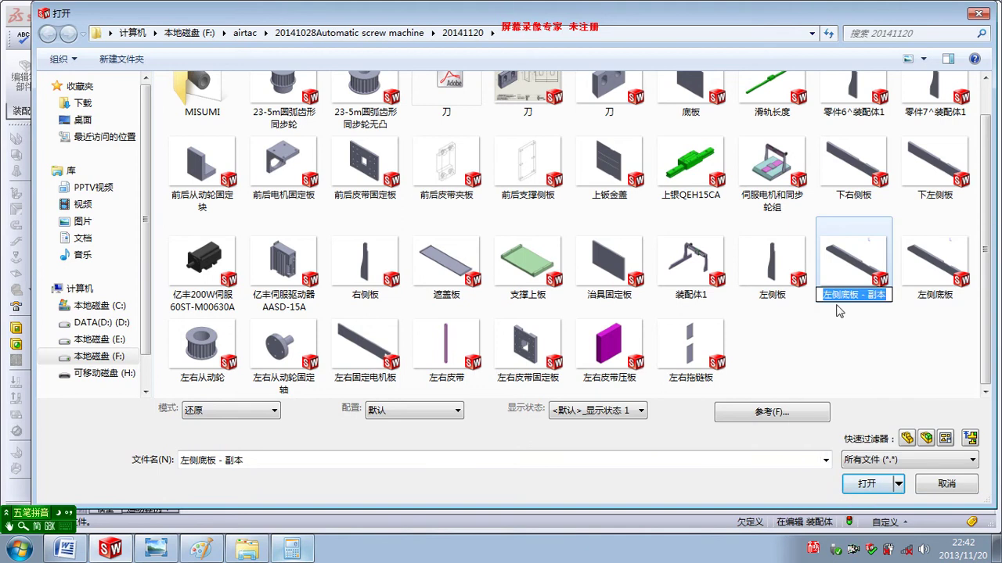
pyautogui.press('Home')
pyautogui.hotkey('shift', 'Right')
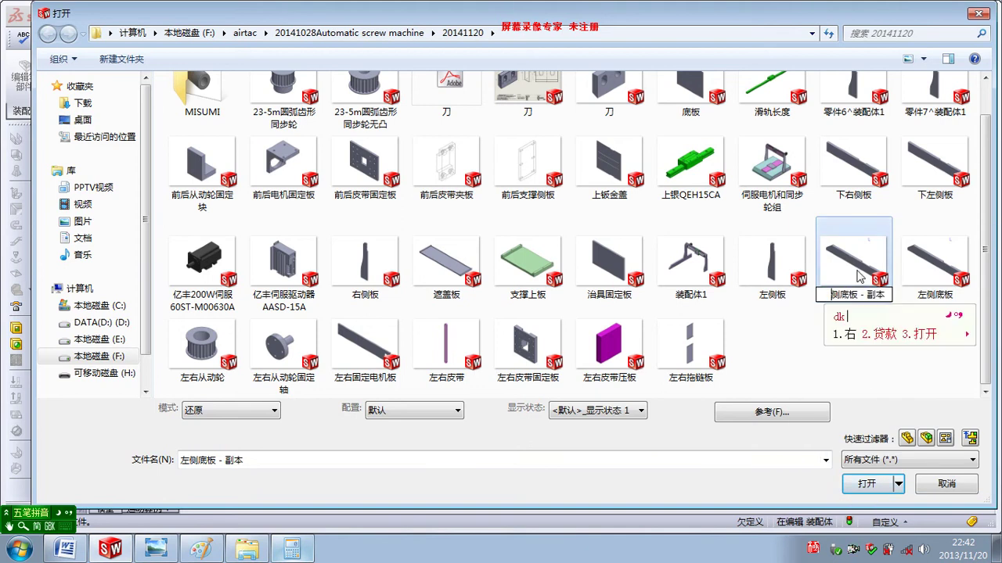
pyautogui.write('右')
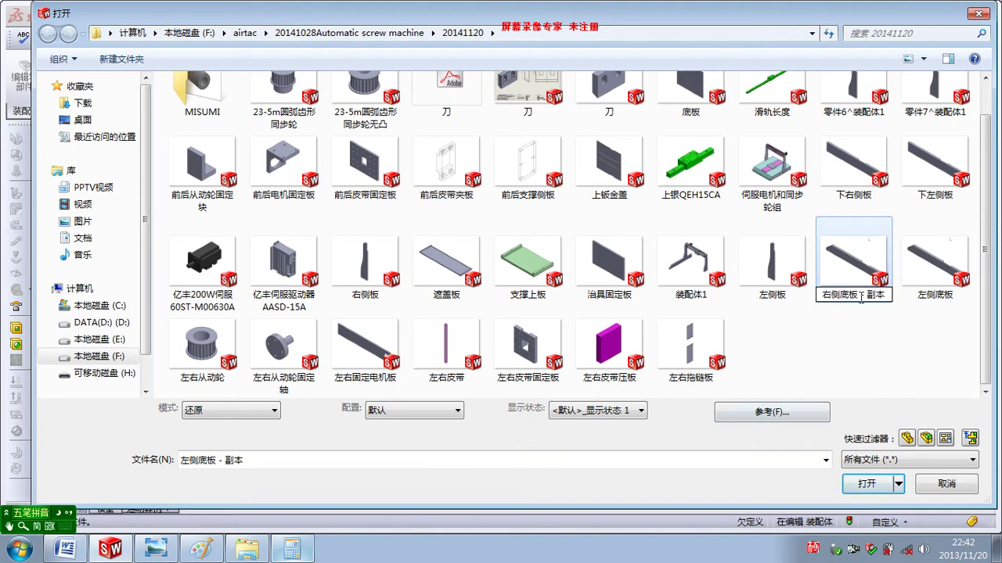
pyautogui.press('Delete')
pyautogui.press('Return')
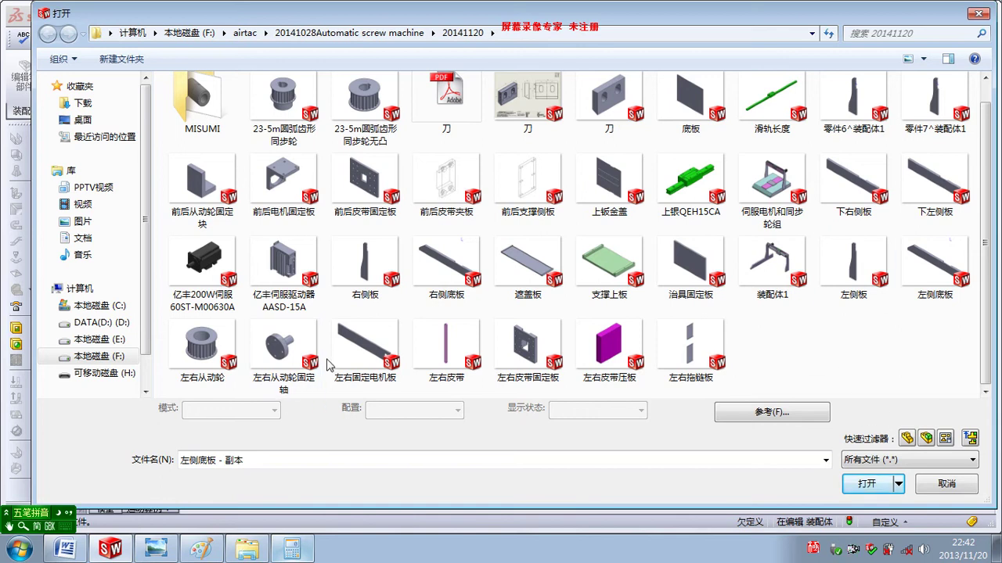
pyautogui.click(462, 270)
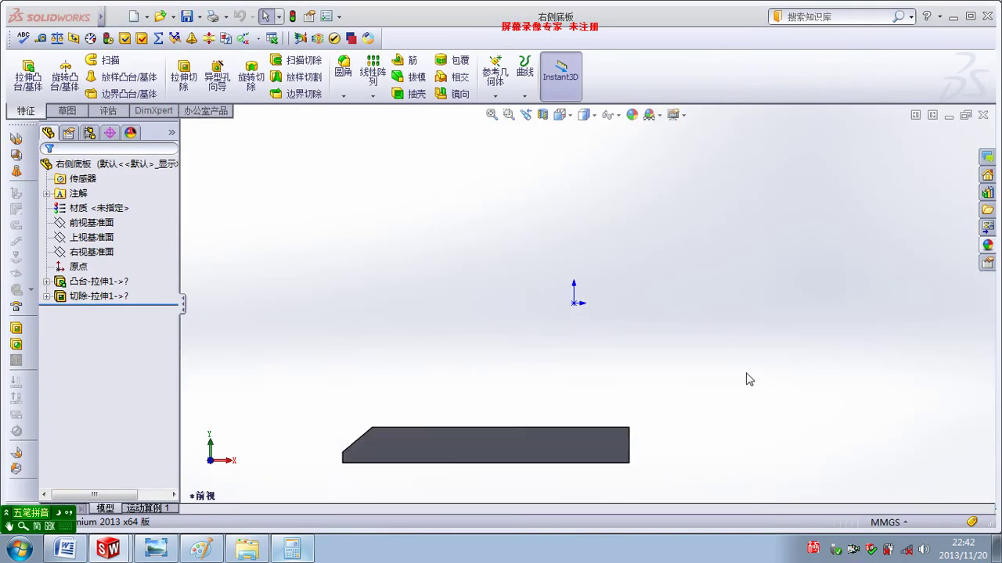
# Step: Delete the cut feature 切除-拉伸1 from the 右侧底板 feature tree
pyautogui.moveTo(582, 438)
pyautogui.mouseDown(button='middle')
pyautogui.moveTo(649, 483)
pyautogui.moveTo(512, 398)
pyautogui.moveTo(519, 298)
pyautogui.moveTo(632, 353)
pyautogui.moveTo(600, 357)
pyautogui.moveTo(598, 368)
pyautogui.mouseUp(button='middle')
pyautogui.click(112, 302)
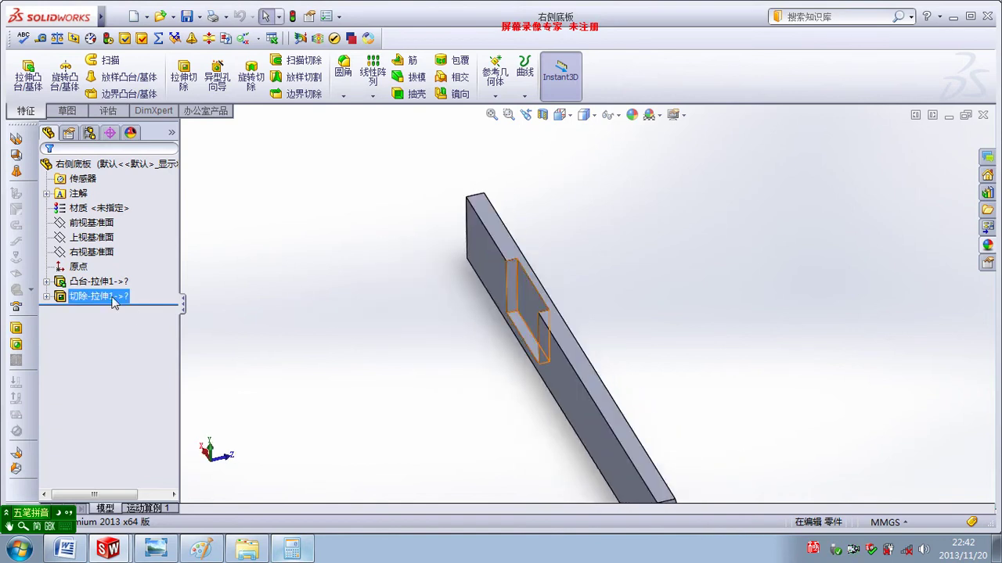
pyautogui.keyDown('ctrl'); pyautogui.click(117, 282); pyautogui.keyUp('ctrl')
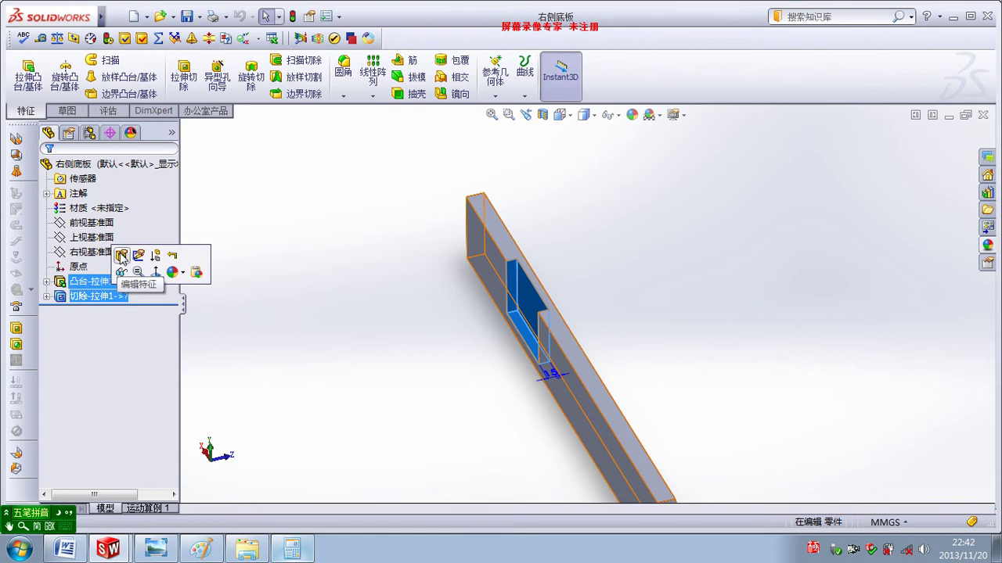
pyautogui.click(99, 296)
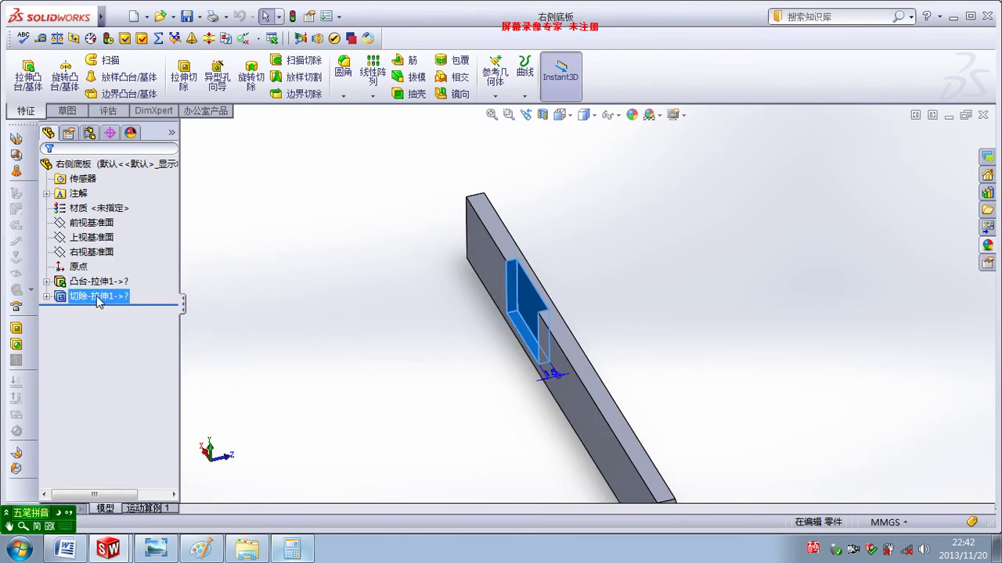
pyautogui.rightClick(98, 297)
pyautogui.click(139, 389)
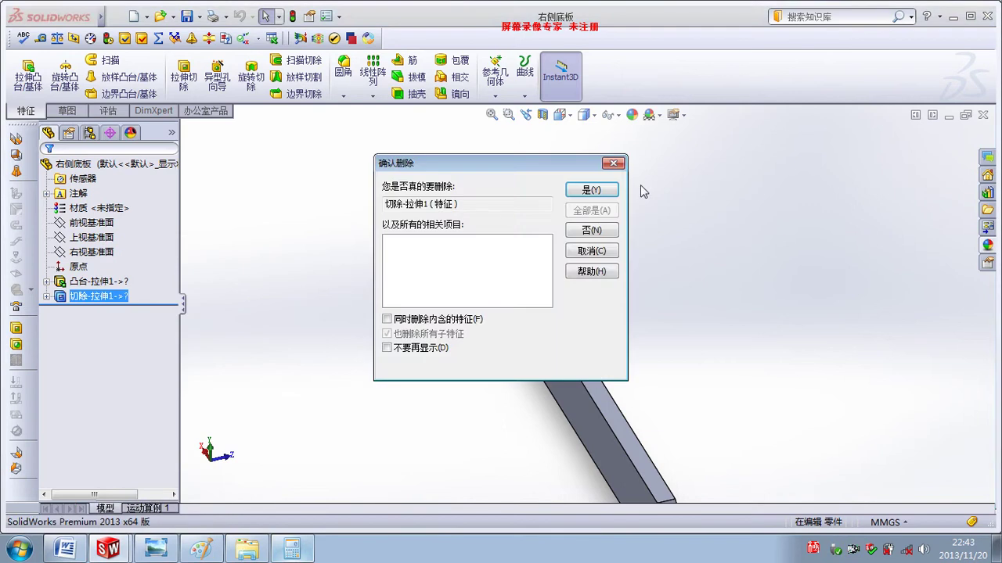
pyautogui.press('Return')
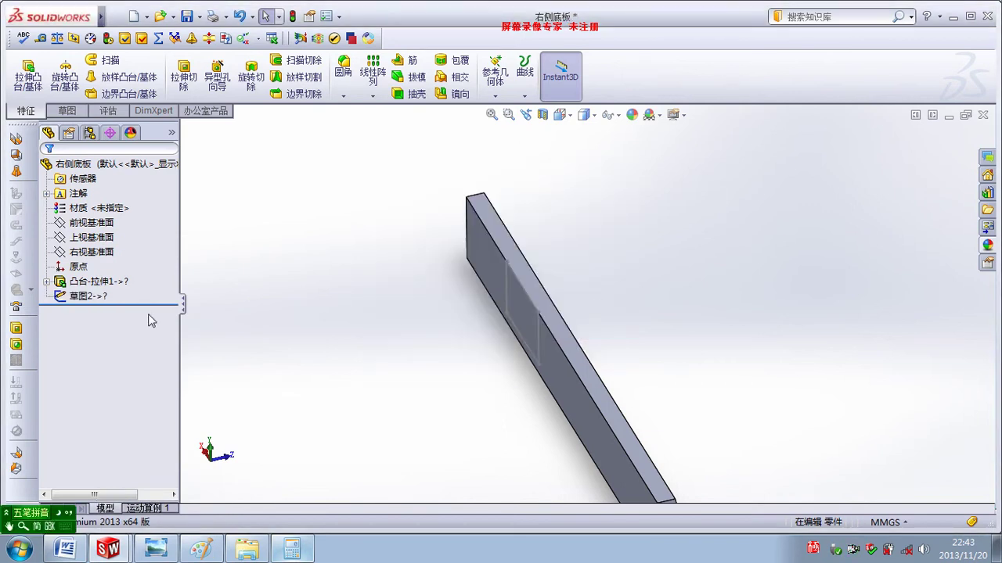
# Step: Open sketch 草图2 for editing and view it normal to its plane
pyautogui.click(85, 296)
pyautogui.rightClick(86, 298)
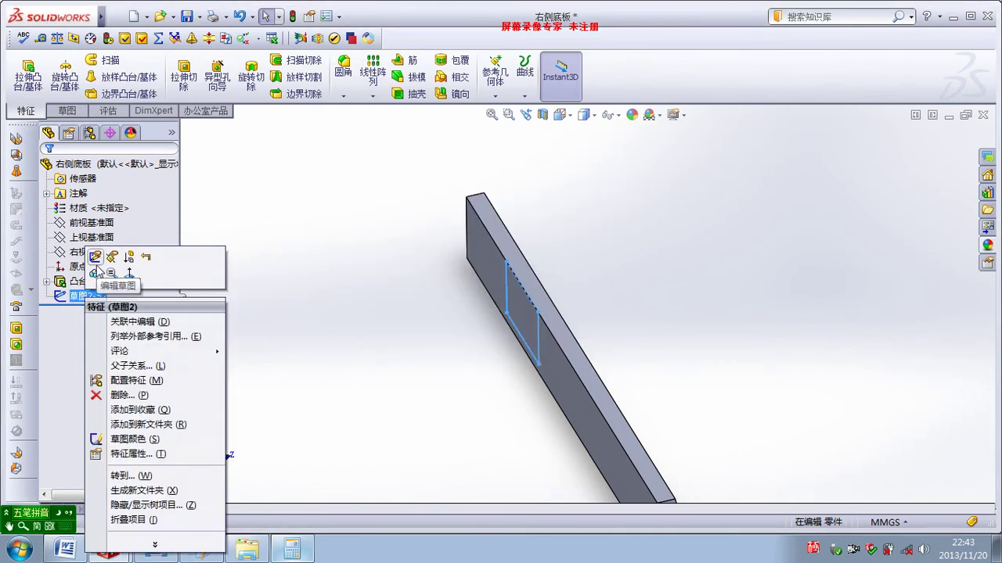
pyautogui.click(283, 274)
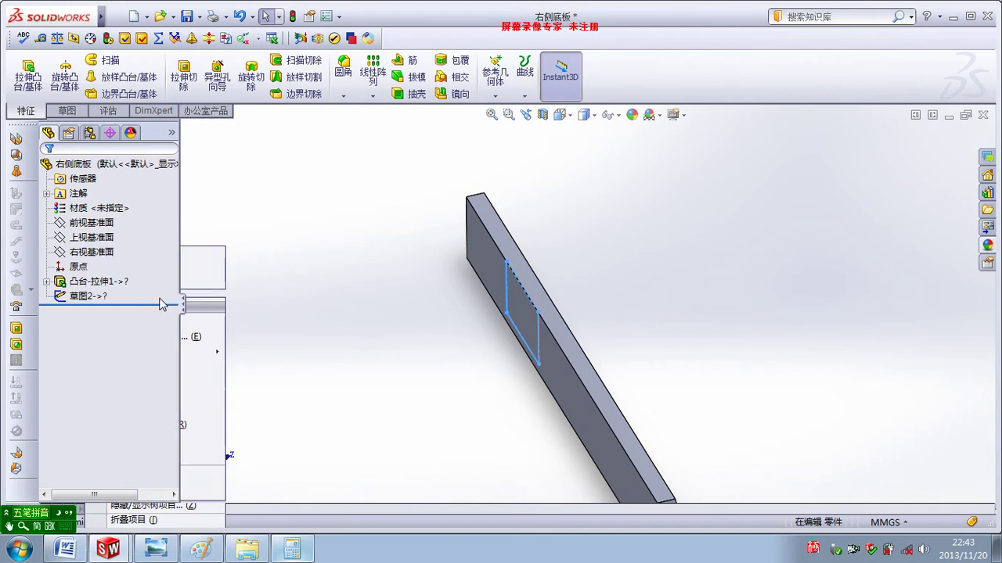
pyautogui.click(87, 298)
pyautogui.rightClick(86, 298)
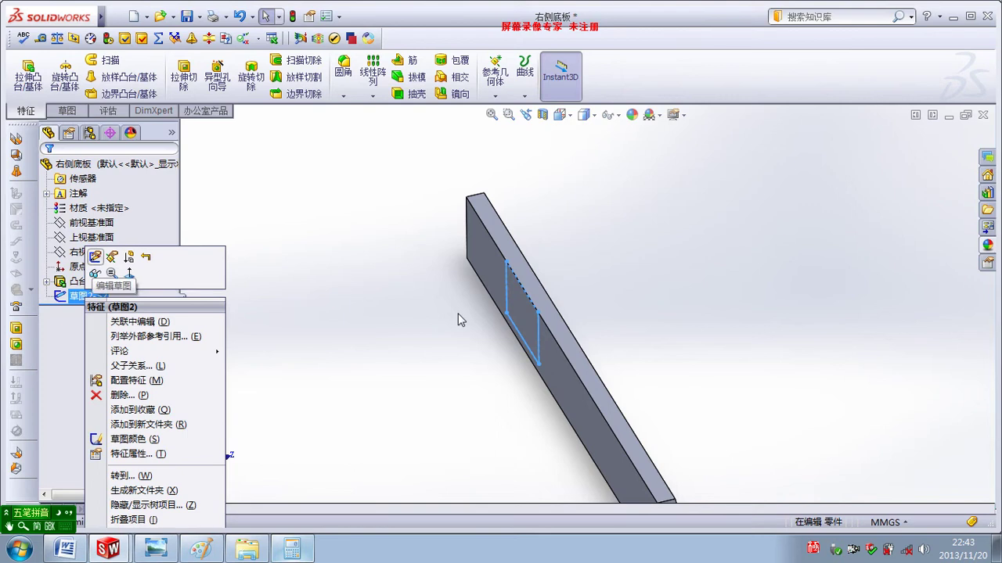
pyautogui.click(95, 256)
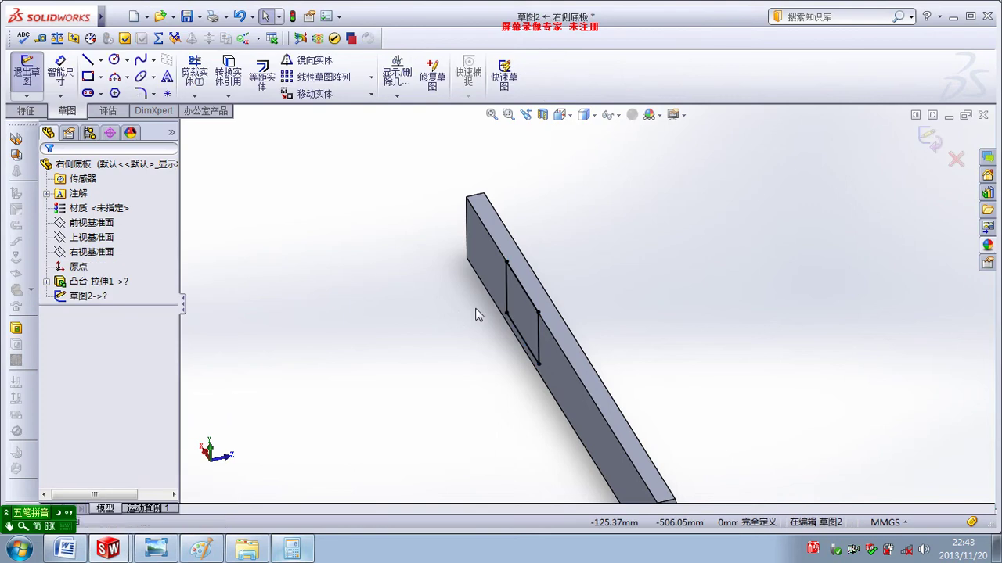
pyautogui.hotkey('ctrl', '8')
# Step: Leave sketch 草图2, discarding any changes
pyautogui.click(117, 16)
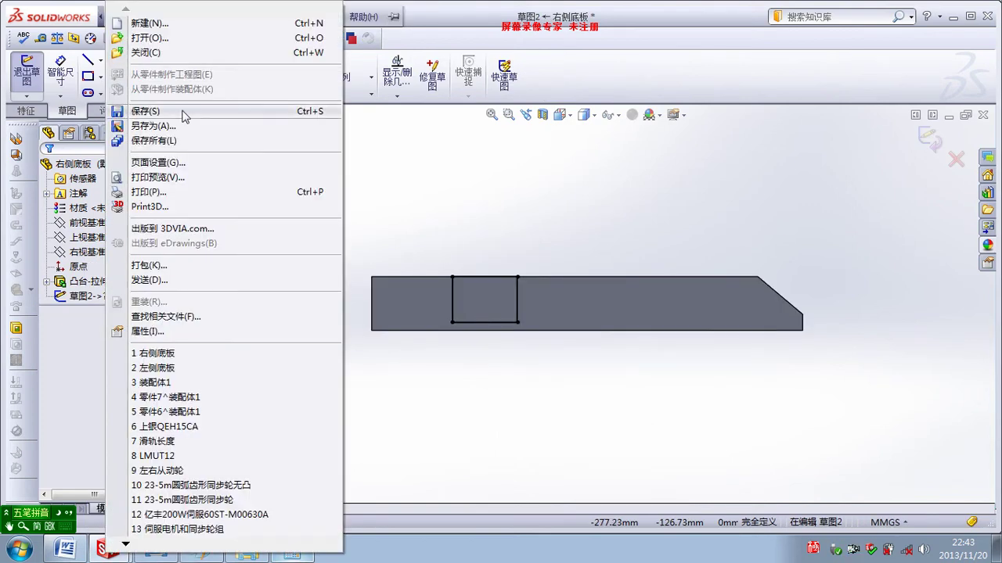
pyautogui.click(553, 236)
pyautogui.scroll(-2, 505, 260)
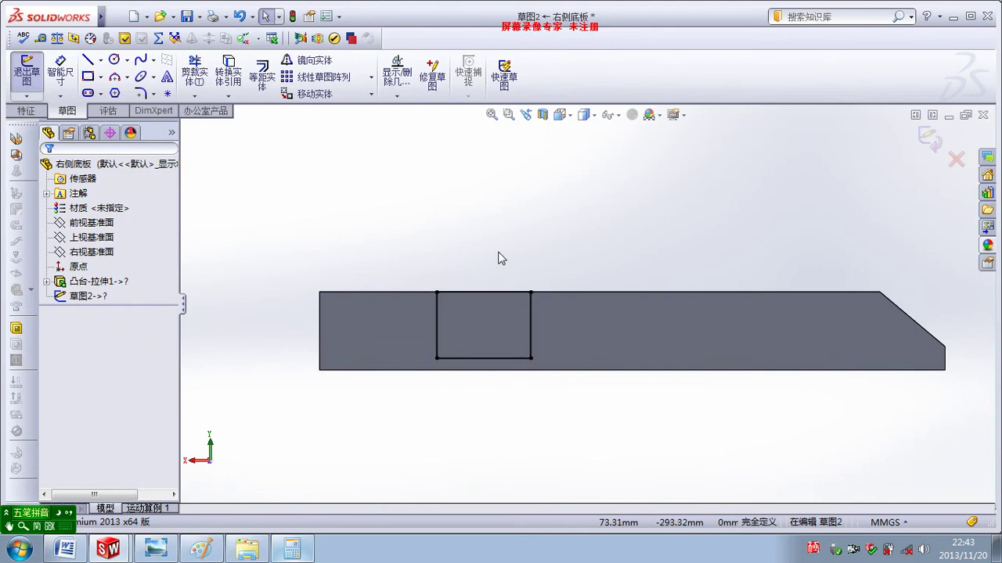
pyautogui.moveTo(401, 261); pyautogui.dragTo(648, 416)
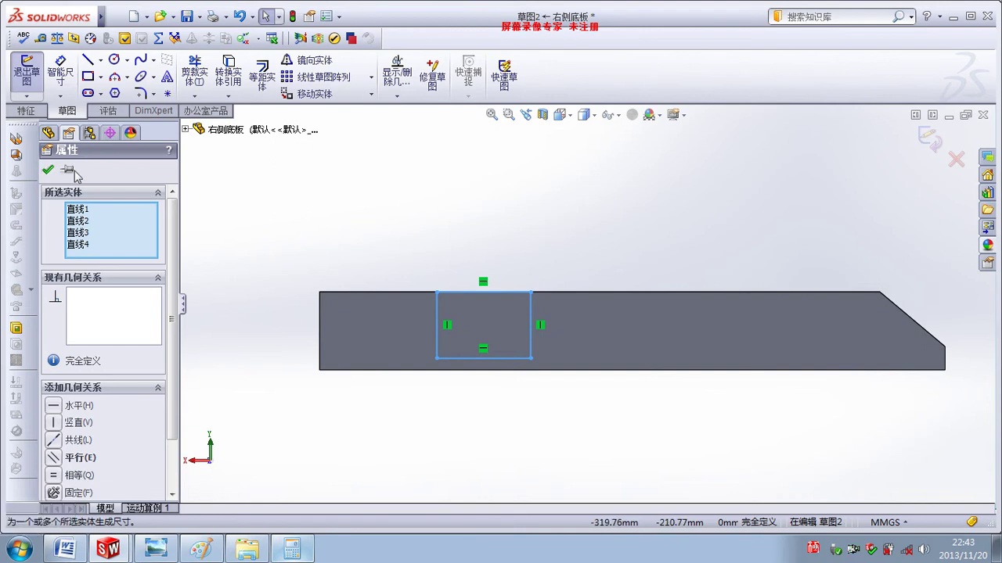
pyautogui.press('Escape')
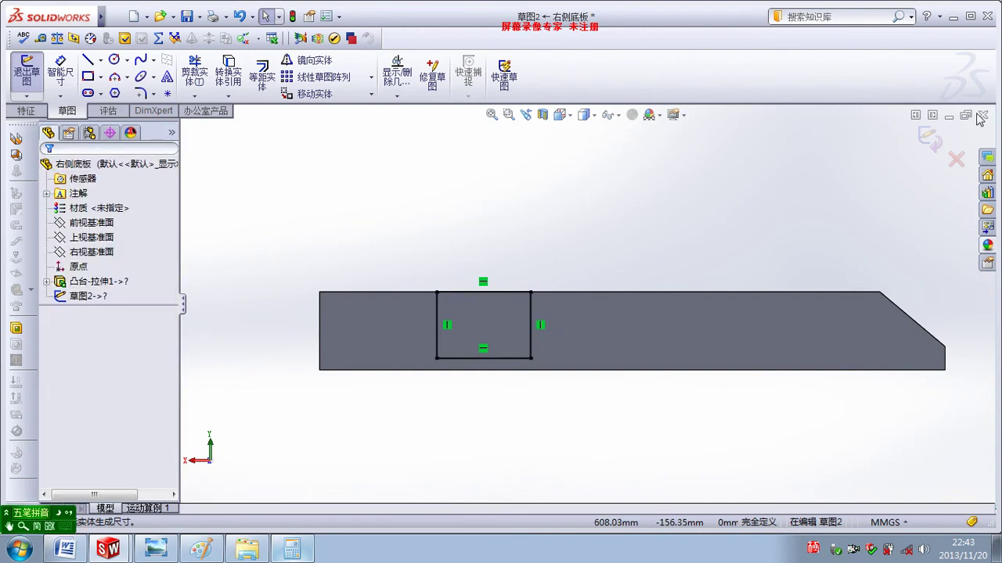
pyautogui.click(956, 159)
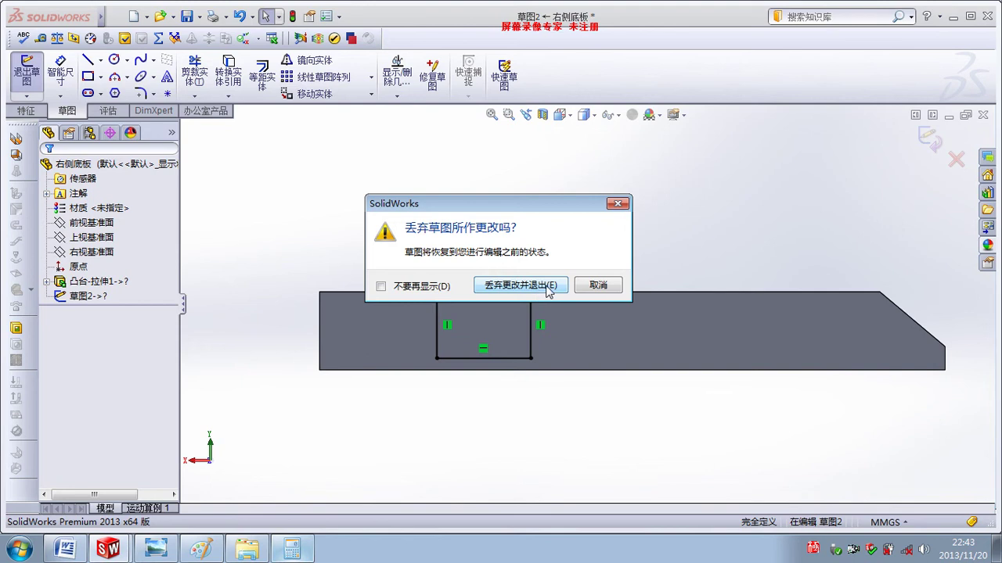
pyautogui.click(593, 286)
pyautogui.click(26, 75)
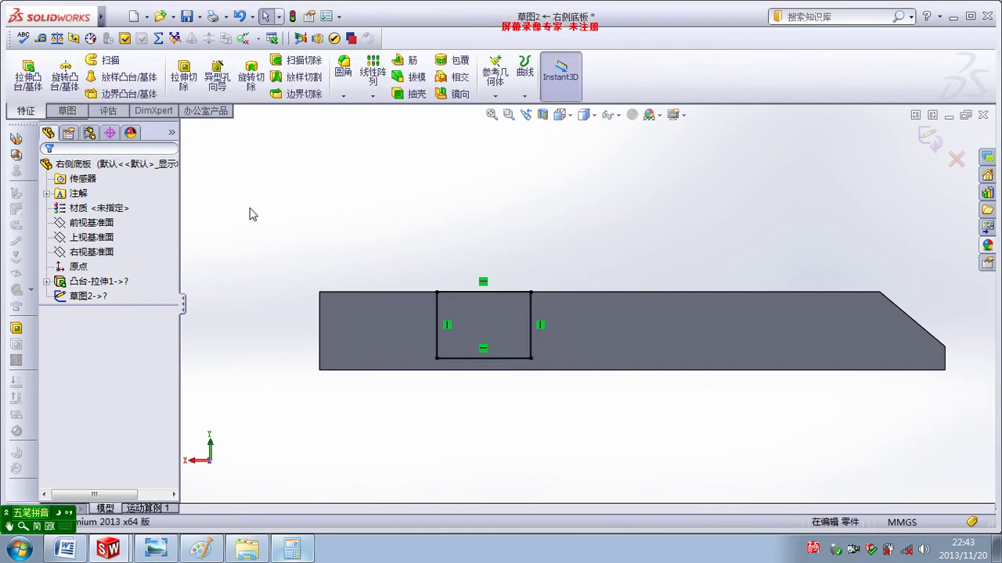
# Step: Delete sketch 草图2, then select the plate's long side face in a 3-D view
pyautogui.rightClick(96, 296)
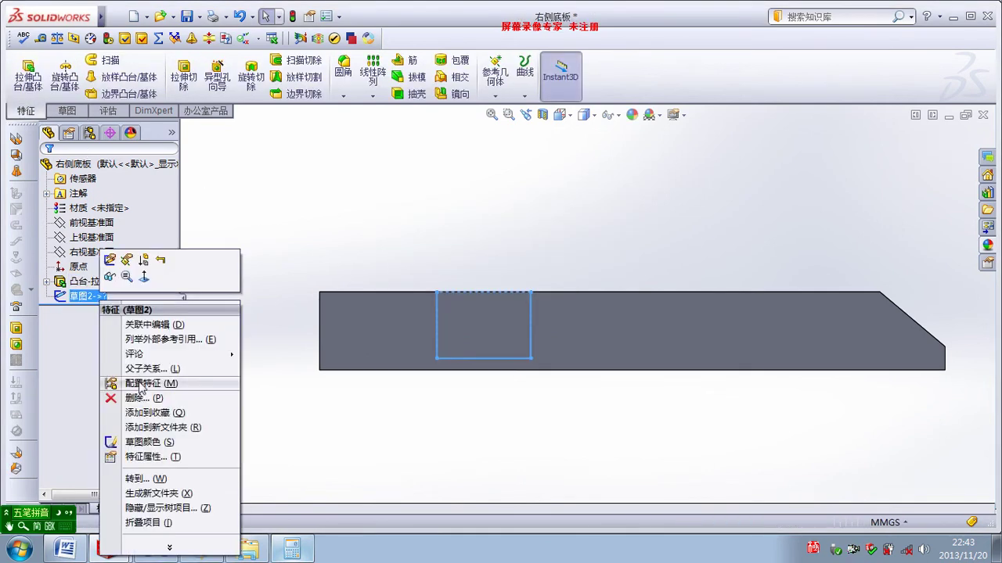
pyautogui.click(137, 398)
pyautogui.press('Return')
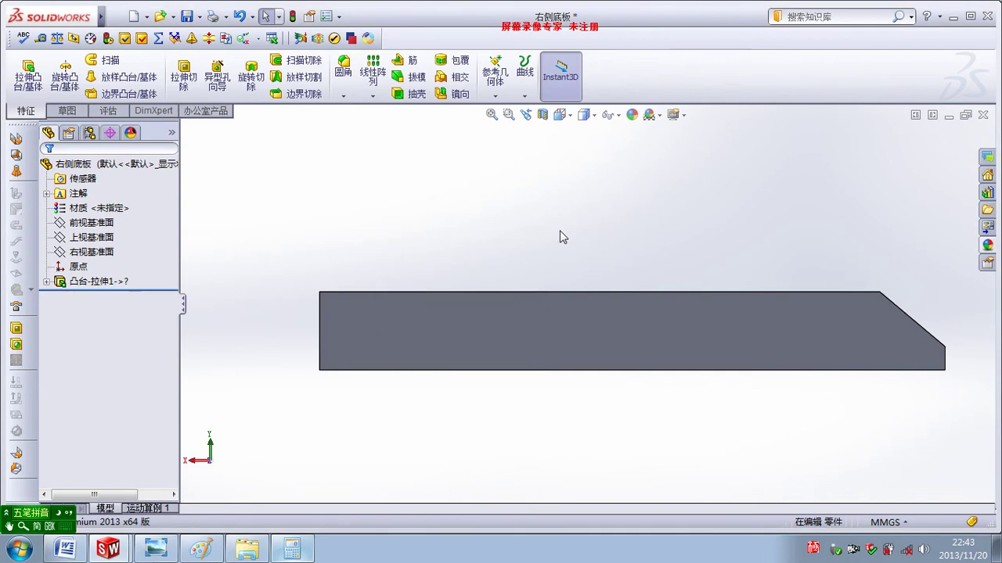
pyautogui.moveTo(559, 230); pyautogui.dragTo(525, 303, button='middle')
pyautogui.click(438, 391)
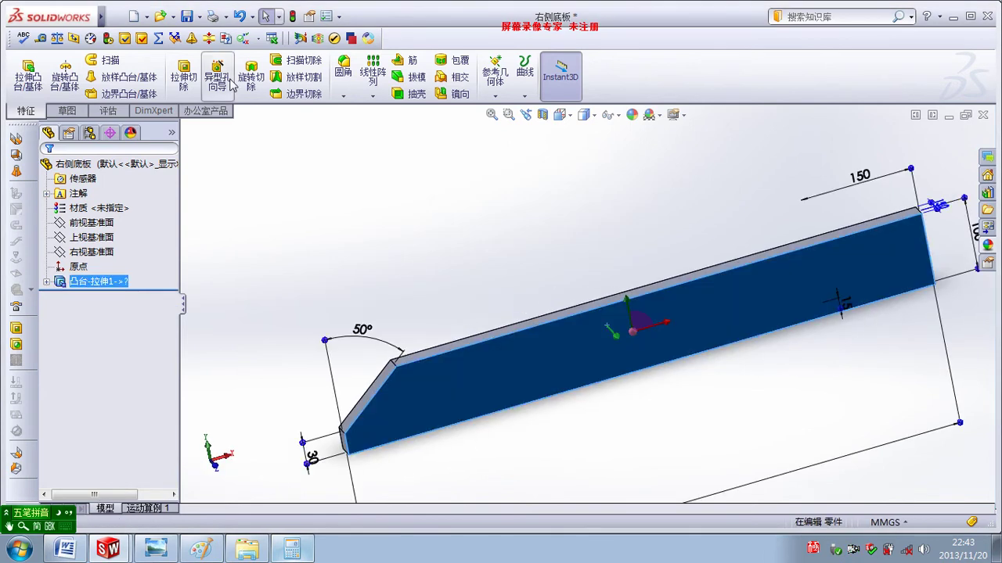
# Step: Start a sketch on the plate face, view it normal, and draw a rectangle
pyautogui.click(234, 137)
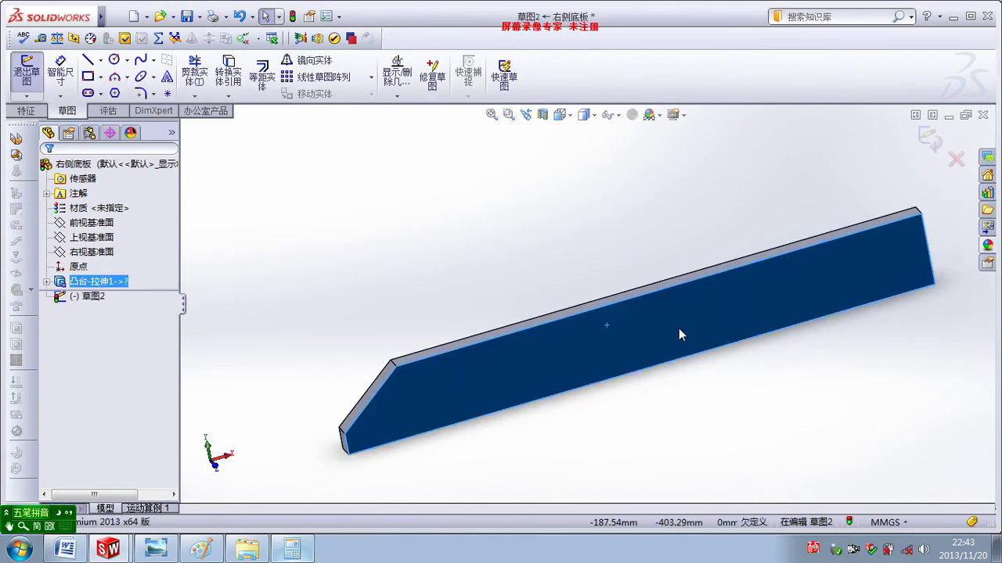
pyautogui.hotkey('ctrl', '8')
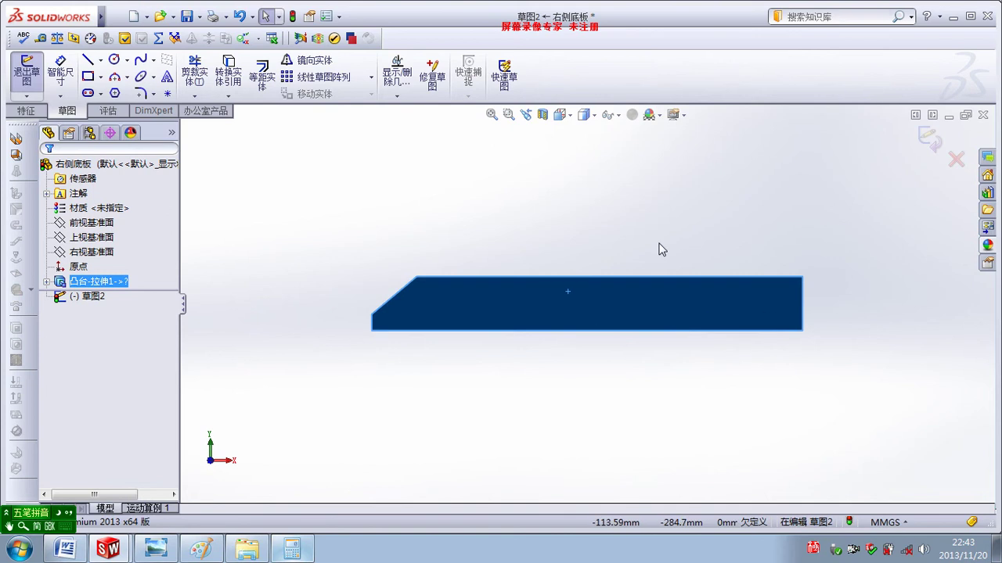
pyautogui.hotkey('ctrl', 'v')
pyautogui.click(662, 235)
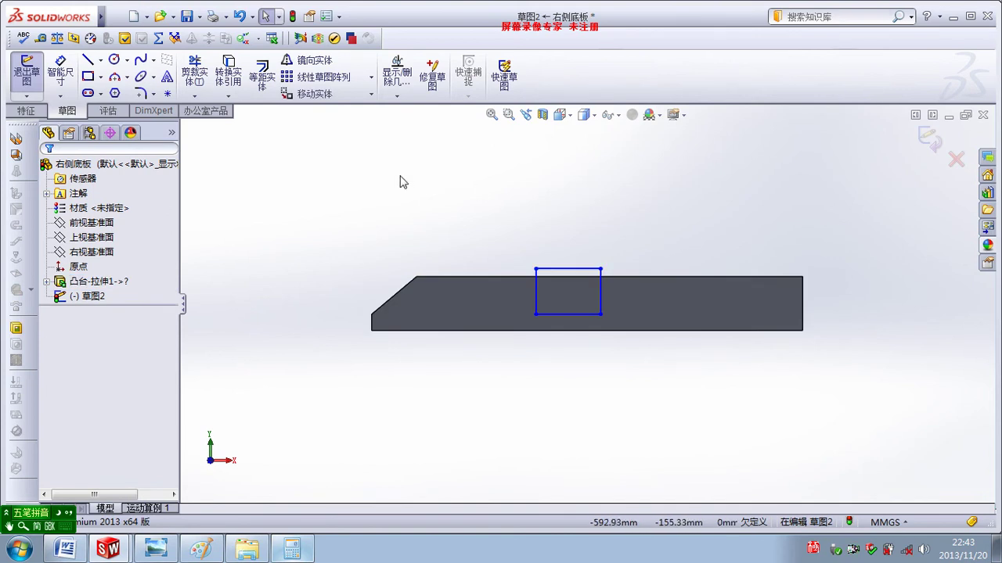
pyautogui.scroll(-2, 673, 270)
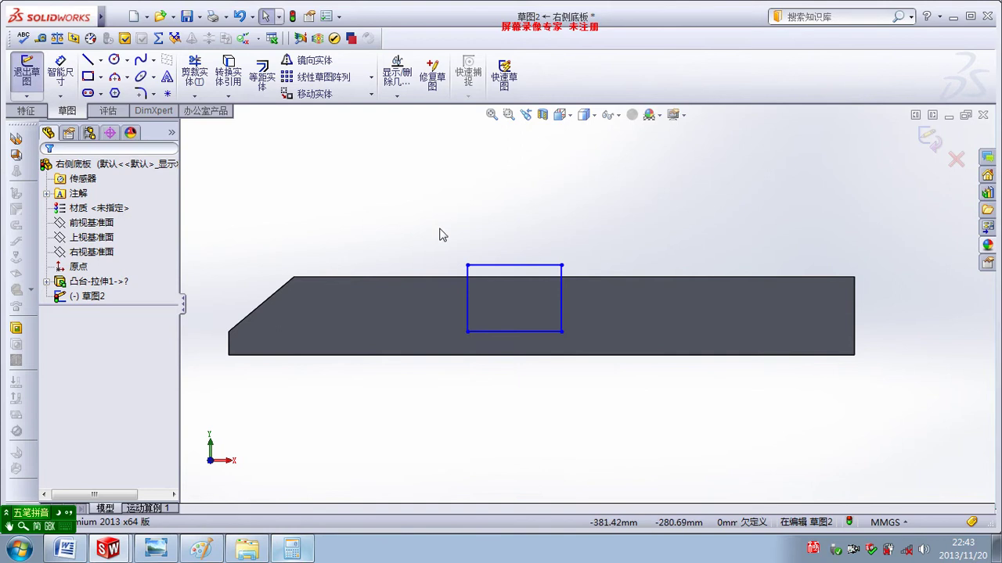
pyautogui.moveTo(418, 230)
pyautogui.mouseDown()
pyautogui.moveTo(596, 352)
pyautogui.moveTo(585, 340)
pyautogui.mouseUp()
pyautogui.click(530, 214)
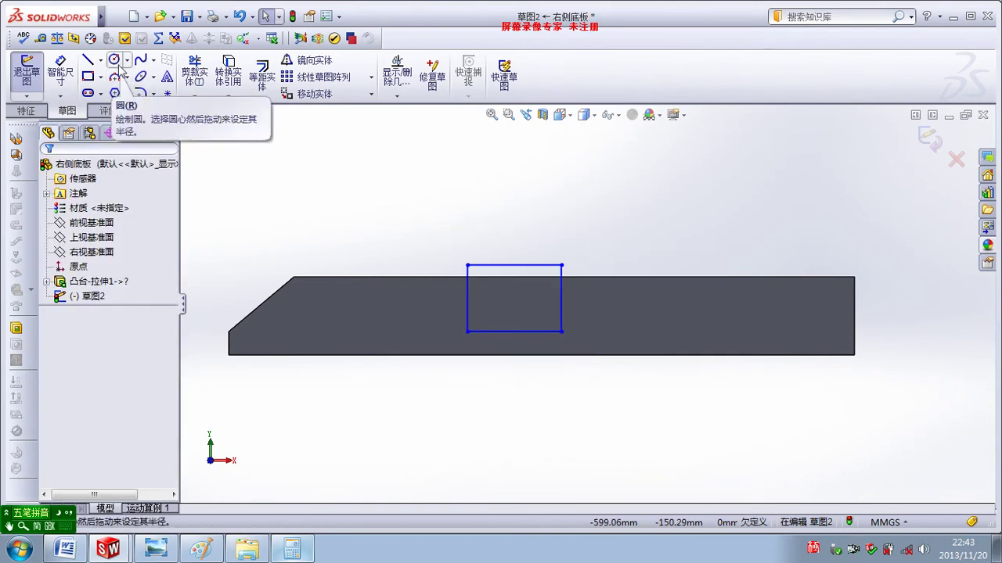
# Step: Dimension the rectangle 150 mm from the plate's right end and 15 mm above its bottom
pyautogui.click(69, 71)
pyautogui.click(562, 316)
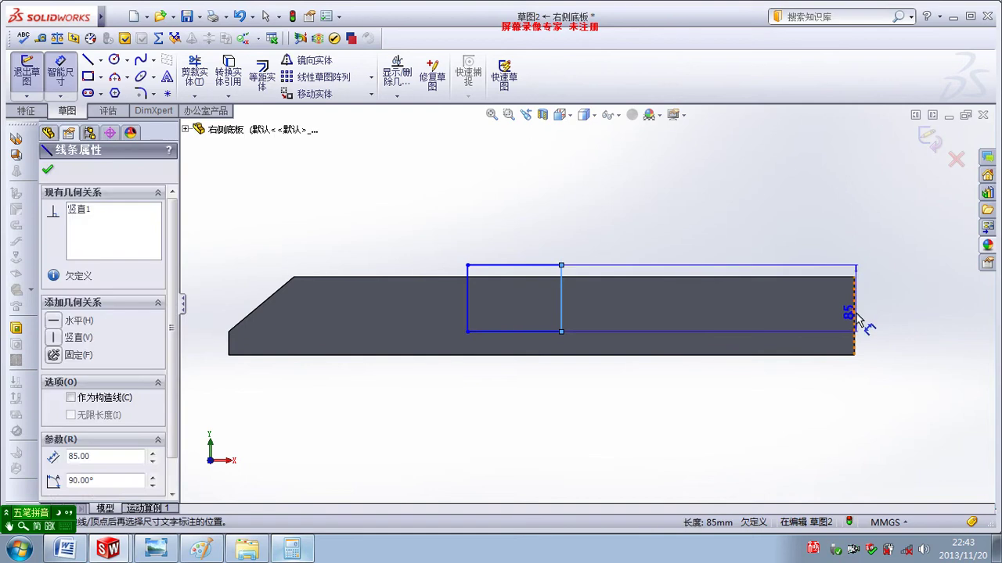
pyautogui.click(854, 313)
pyautogui.click(808, 235)
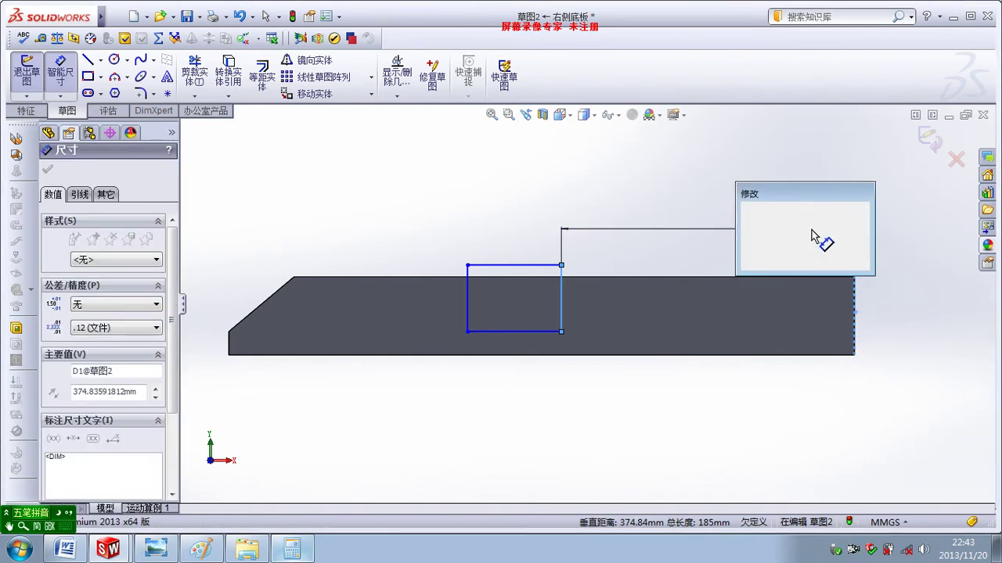
pyautogui.write('150')
pyautogui.press('Return')
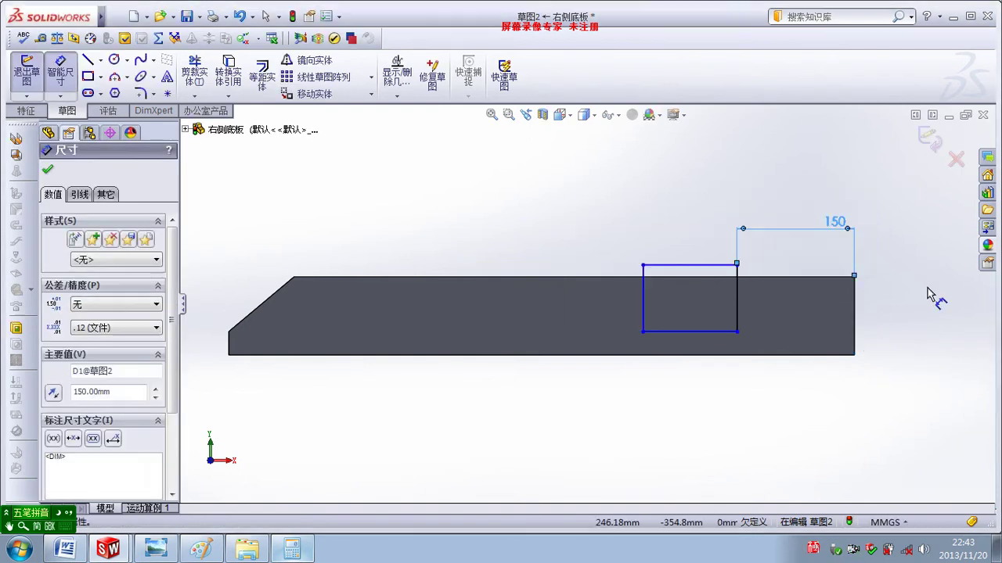
pyautogui.click(931, 295)
pyautogui.click(703, 333)
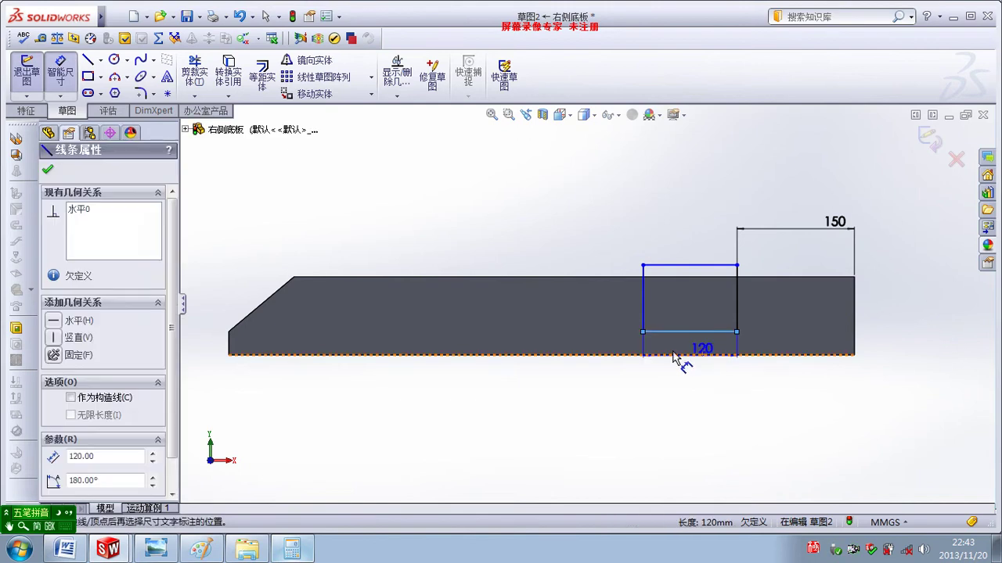
pyautogui.click(570, 352)
pyautogui.write('1')
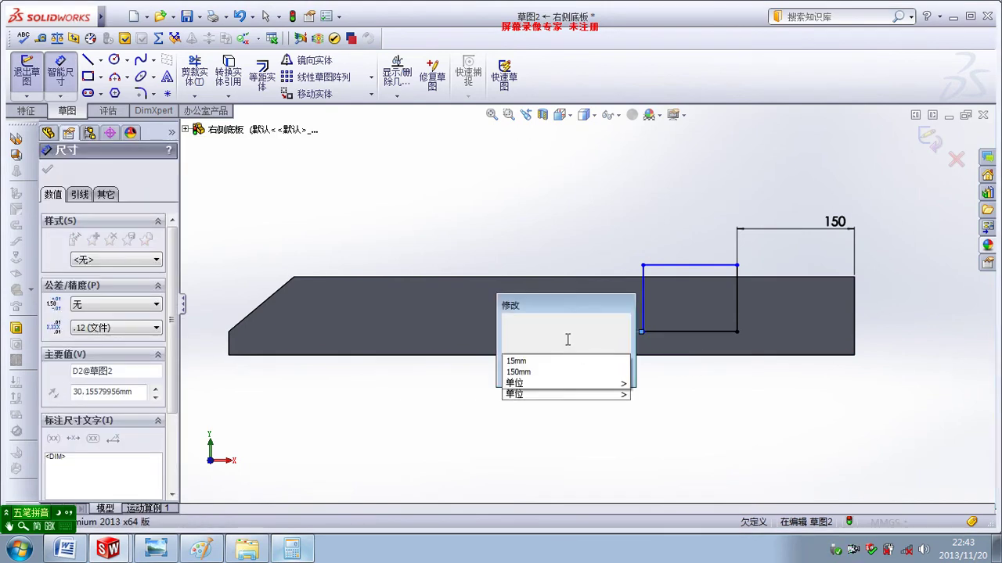
pyautogui.write('5')
pyautogui.press('Return')
pyautogui.click(616, 222)
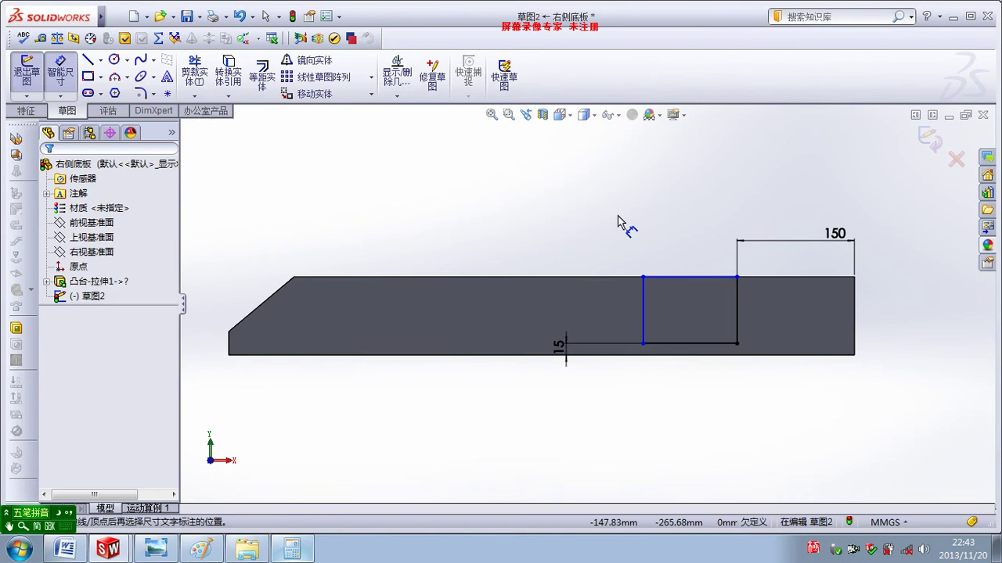
# Step: Extruded-cut the sketched rectangle Blind 15 mm, then save and close 右侧底板
pyautogui.click(30, 111)
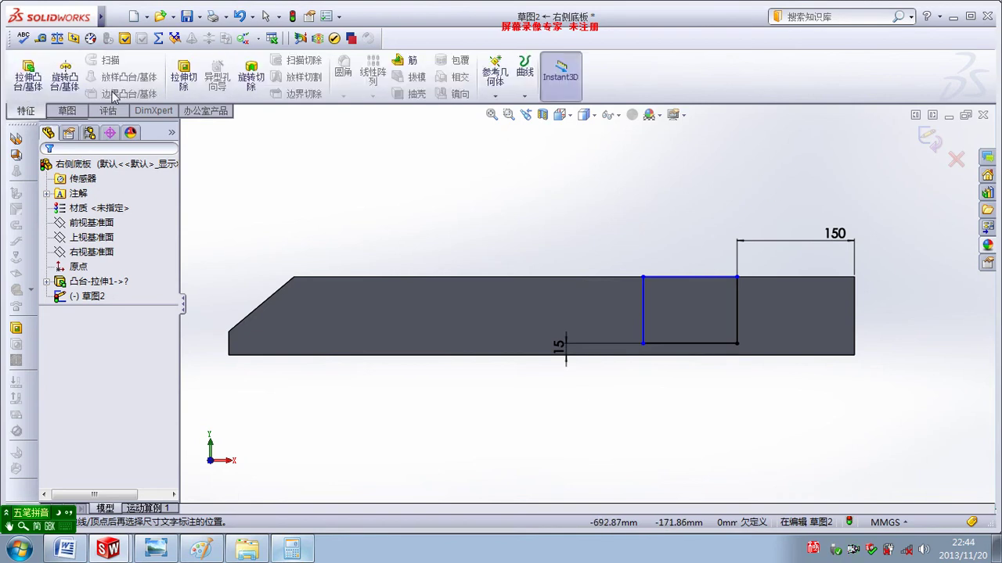
pyautogui.click(184, 79)
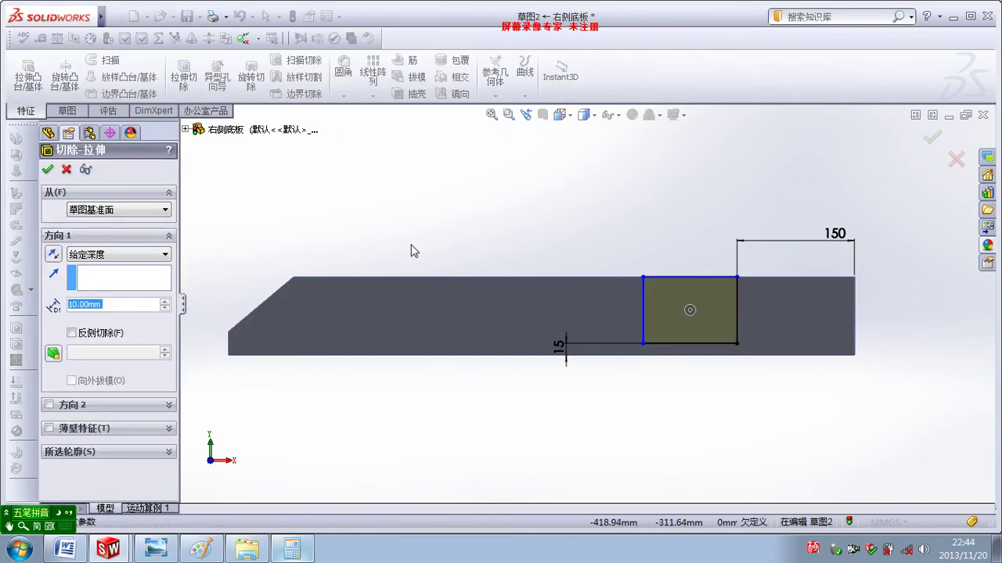
pyautogui.write('1')
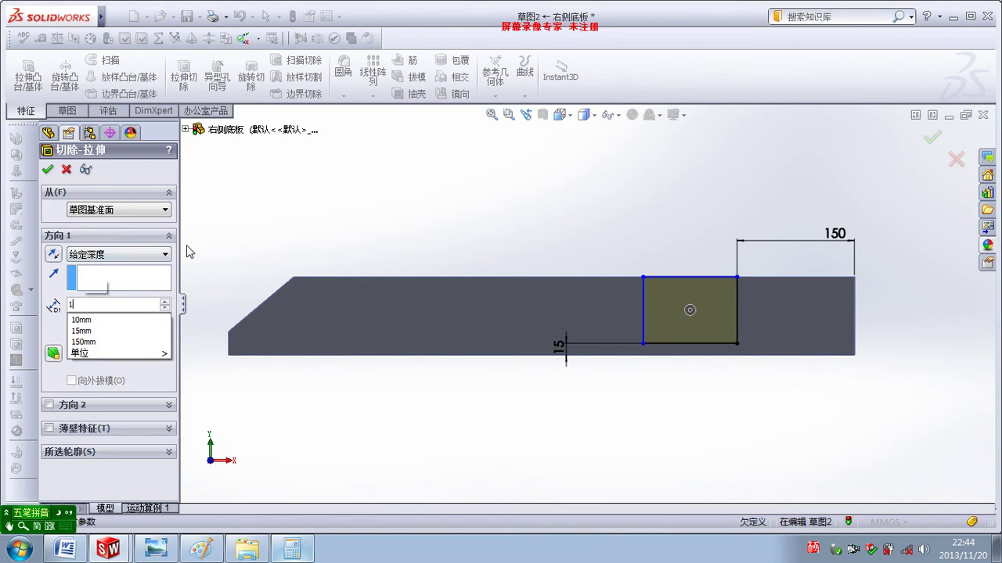
pyautogui.write('5')
pyautogui.press('Return')
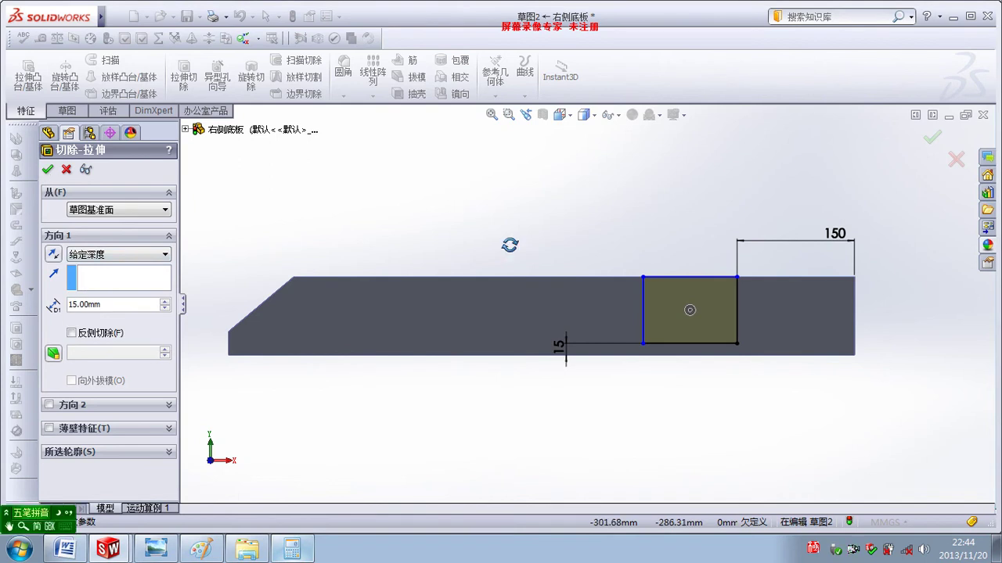
pyautogui.moveTo(510, 245); pyautogui.dragTo(847, 189, button='middle')
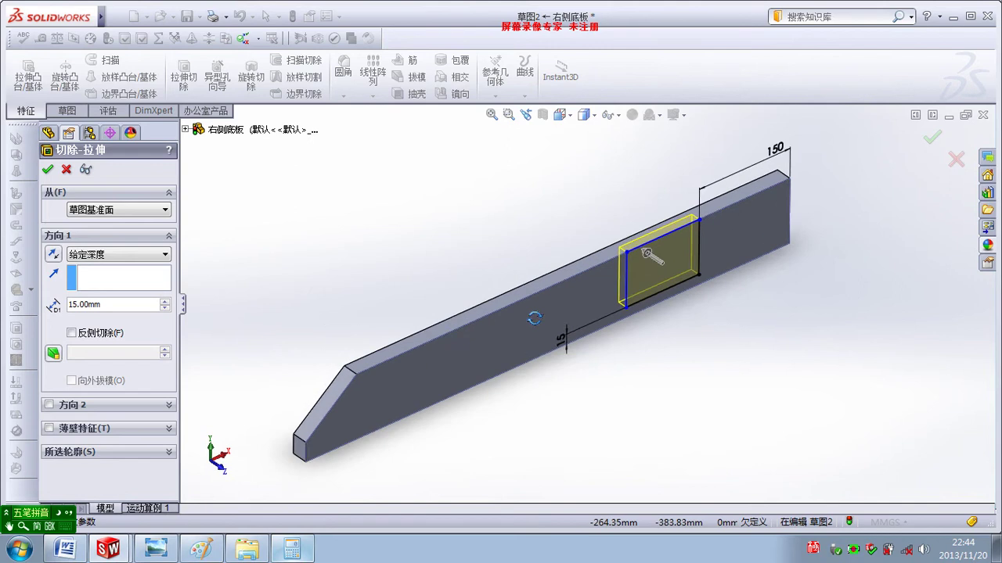
pyautogui.click(931, 139)
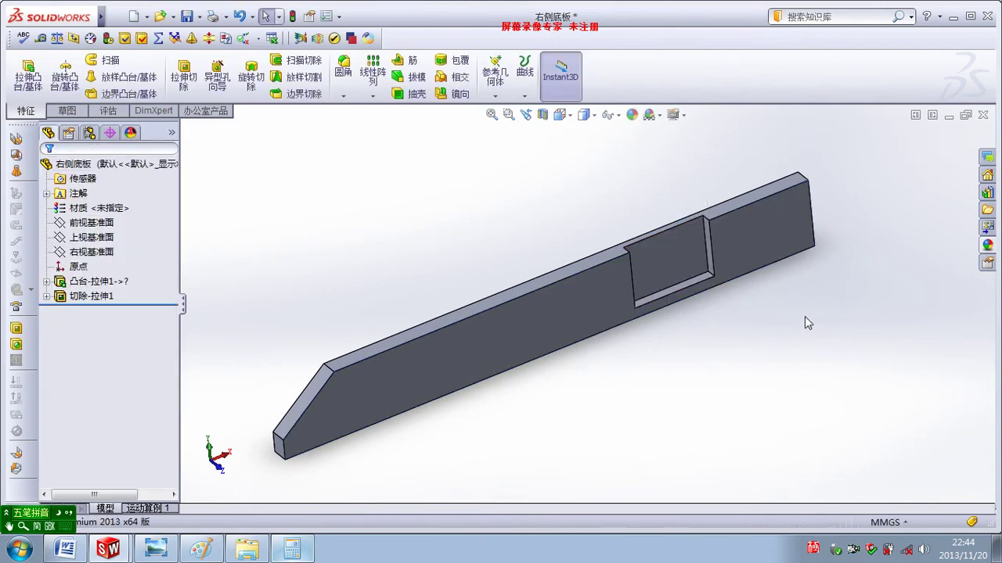
pyautogui.hotkey('ctrl', 's')
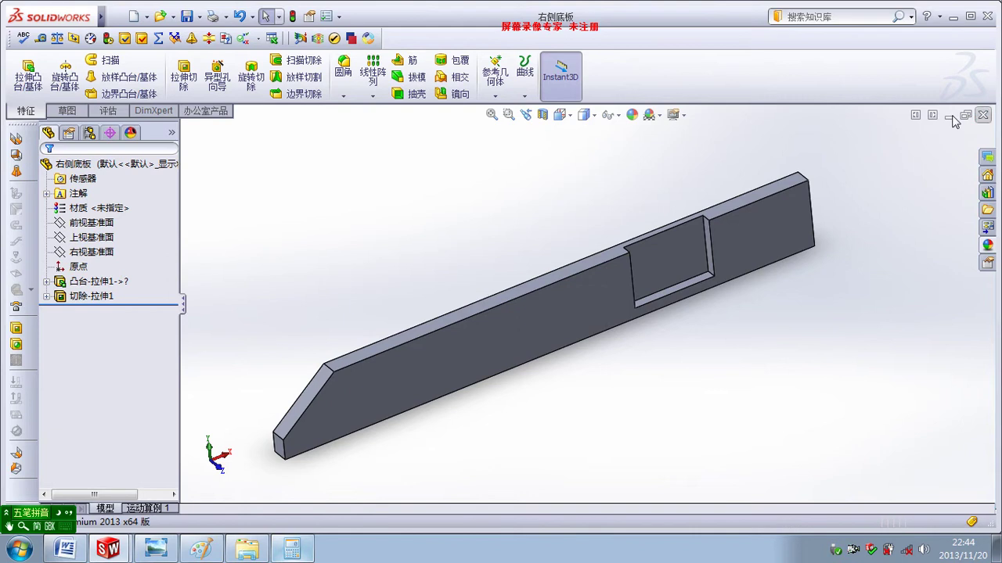
pyautogui.click(950, 116)
# Step: Insert the 右侧底板 part file and drop it beside the frame
pyautogui.click(58, 75)
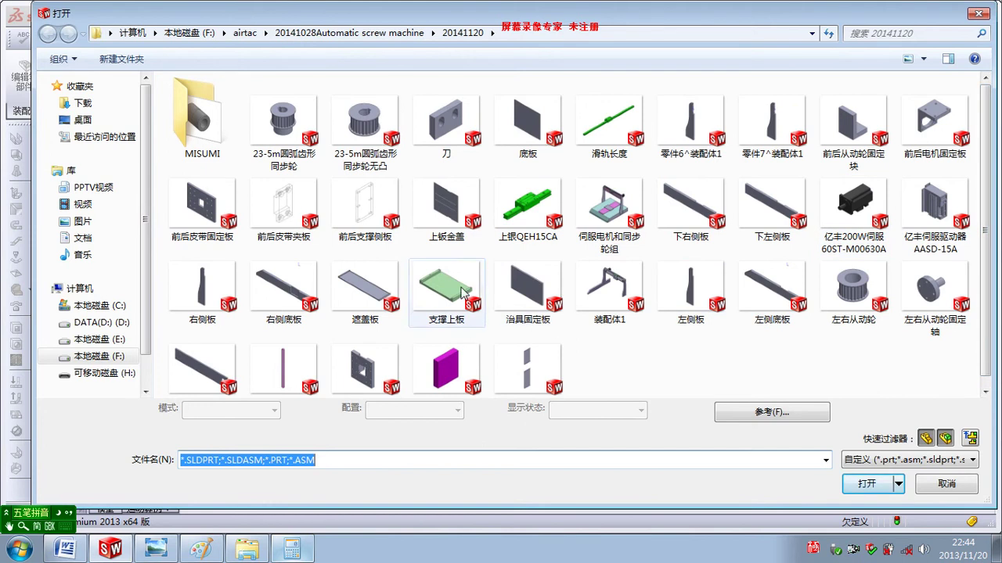
pyautogui.click(277, 304)
pyautogui.doubleClick(277, 304)
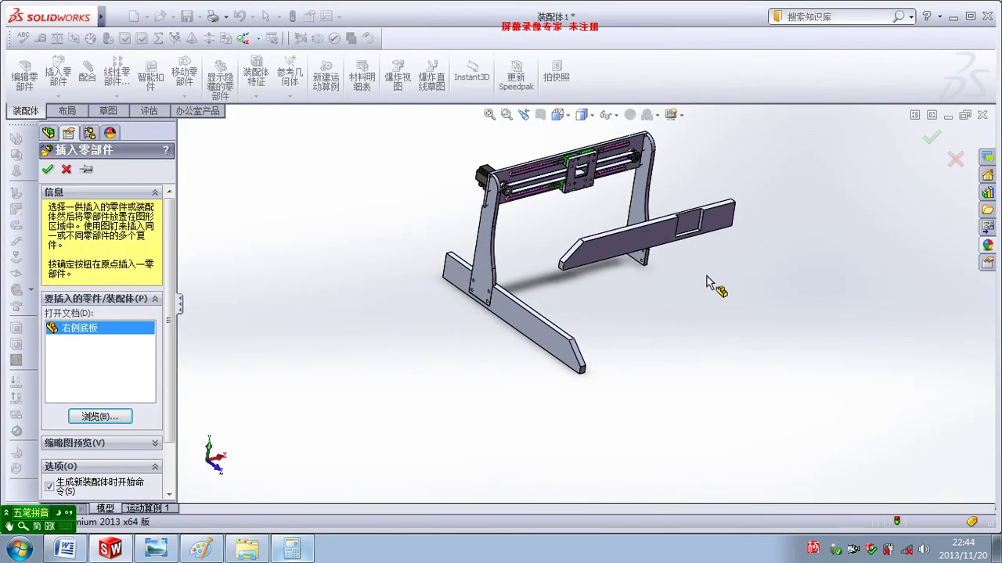
pyautogui.click(634, 271)
# Step: Mate a right base plate face coincident to the frame leg face, flipping alignment
pyautogui.click(88, 75)
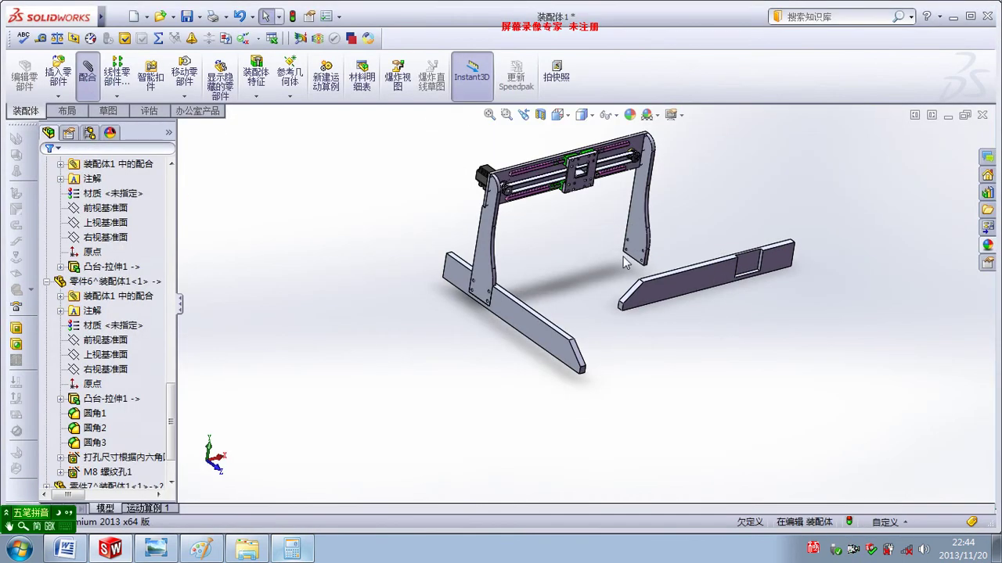
pyautogui.moveTo(820, 342); pyautogui.dragTo(691, 259, button='middle')
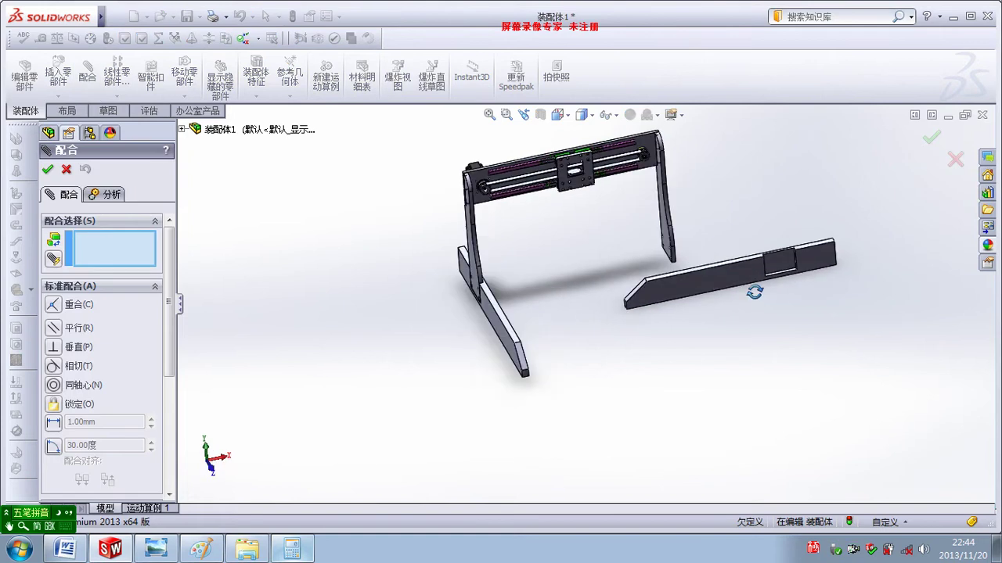
pyautogui.click(642, 296)
pyautogui.moveTo(642, 296); pyautogui.dragTo(735, 234, button='middle')
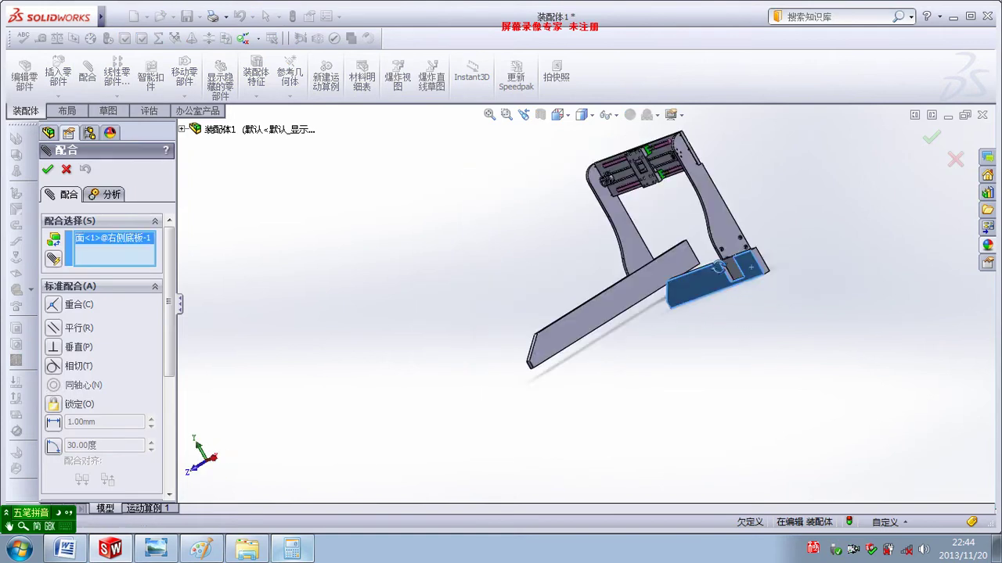
pyautogui.click(747, 239)
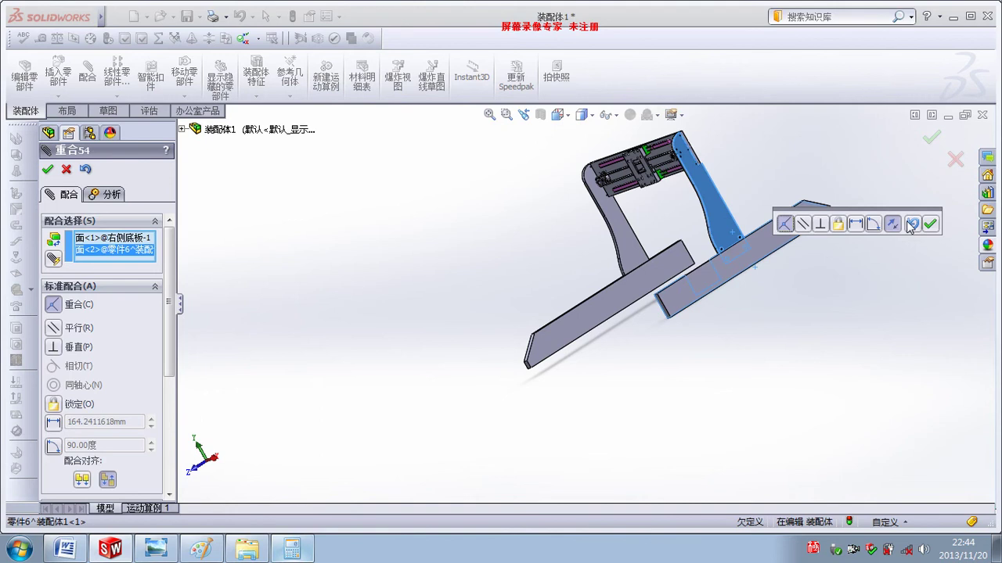
pyautogui.click(910, 225)
pyautogui.click(930, 225)
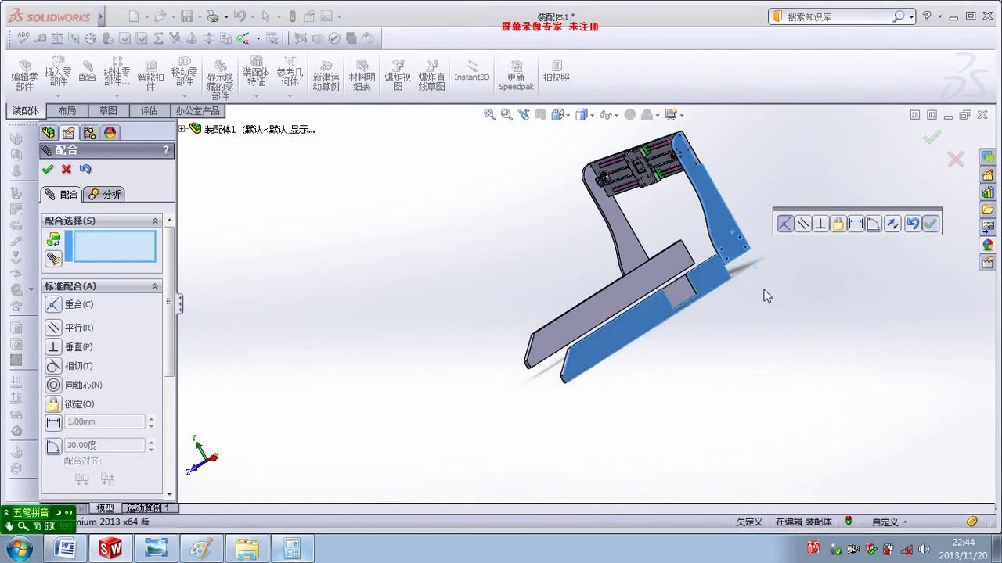
# Step: Make the right base plate's end face coincident with the left base plate's end face
pyautogui.scroll(-5, 602, 364)
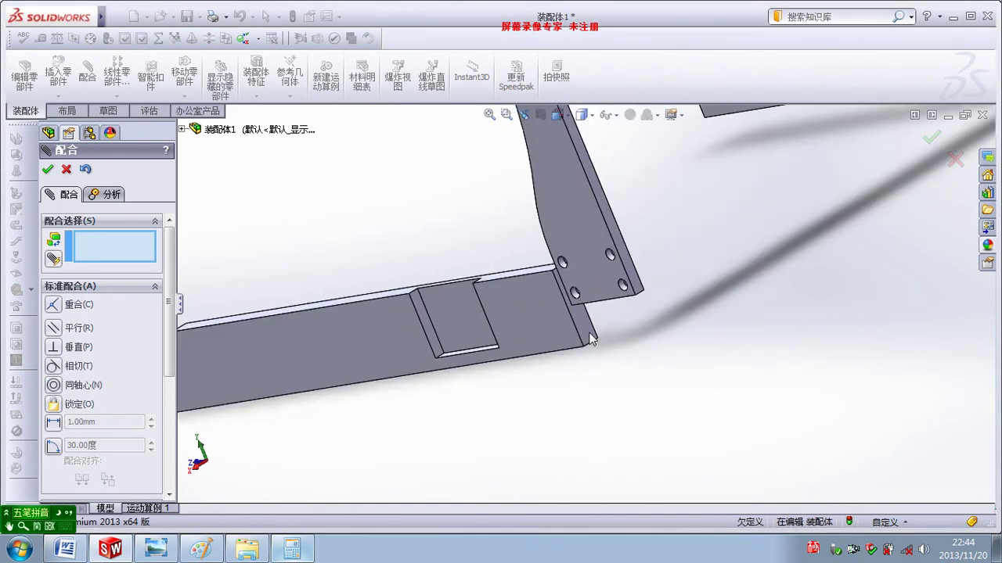
pyautogui.click(591, 338)
pyautogui.scroll(3, 660, 270)
pyautogui.scroll(2, 704, 263)
pyautogui.scroll(-2, 704, 235)
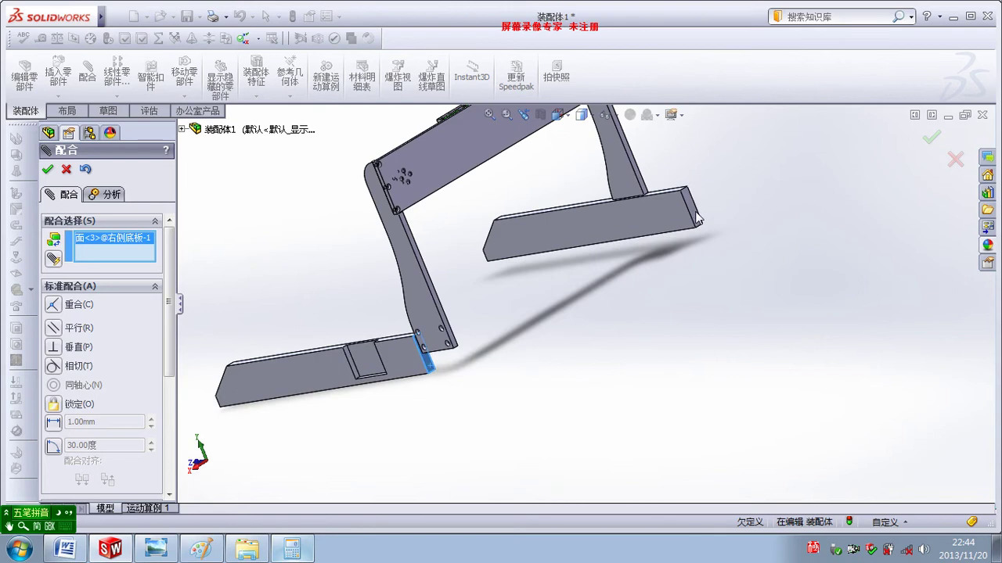
pyautogui.click(698, 219)
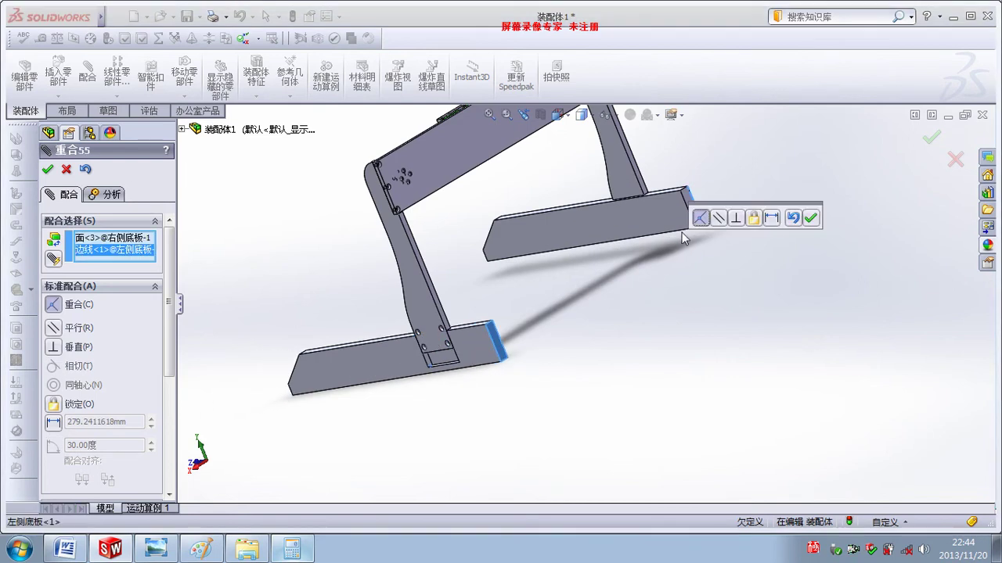
pyautogui.rightClick(143, 258)
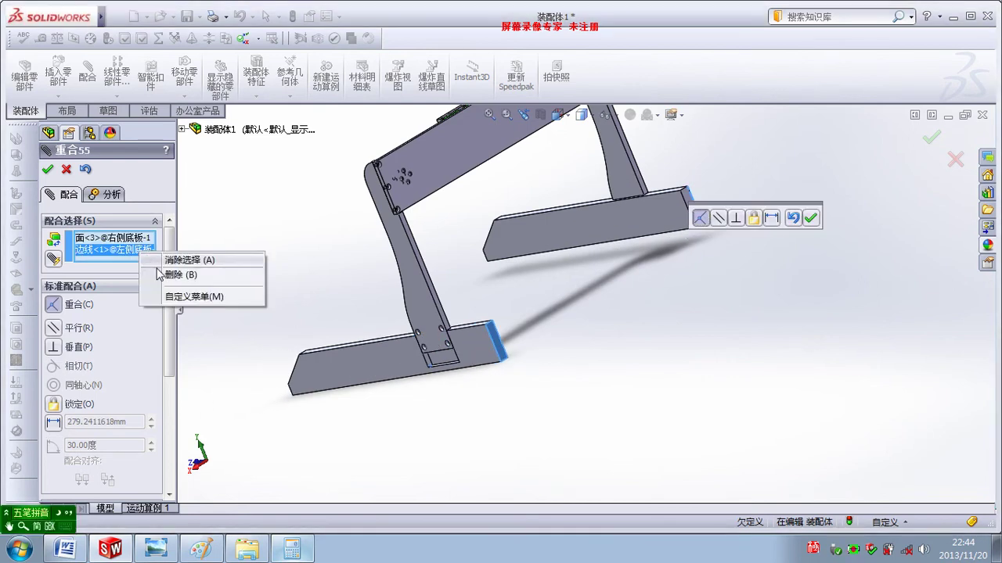
pyautogui.click(262, 275)
pyautogui.click(689, 206)
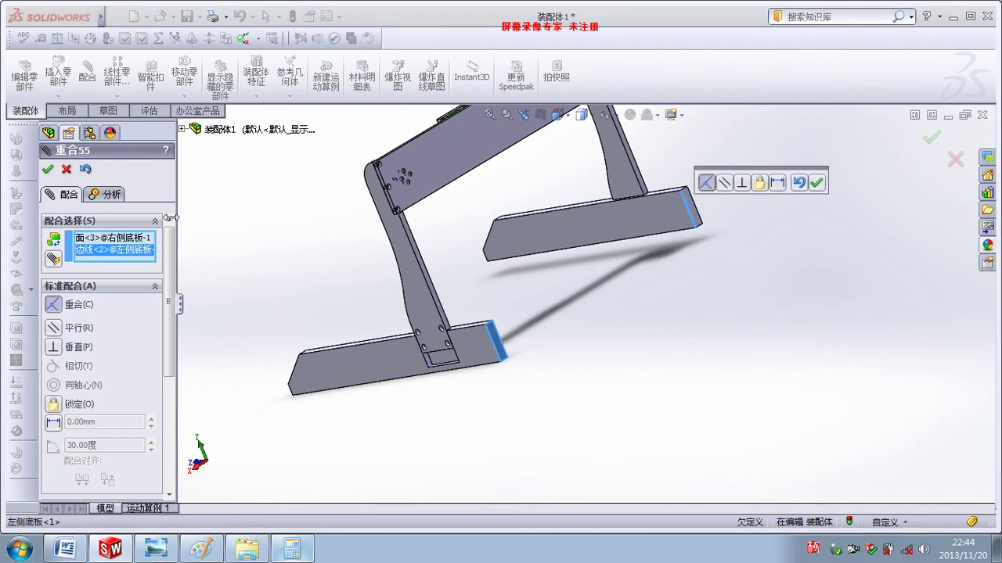
pyautogui.rightClick(142, 250)
pyautogui.click(204, 279)
pyautogui.scroll(-3, 762, 284)
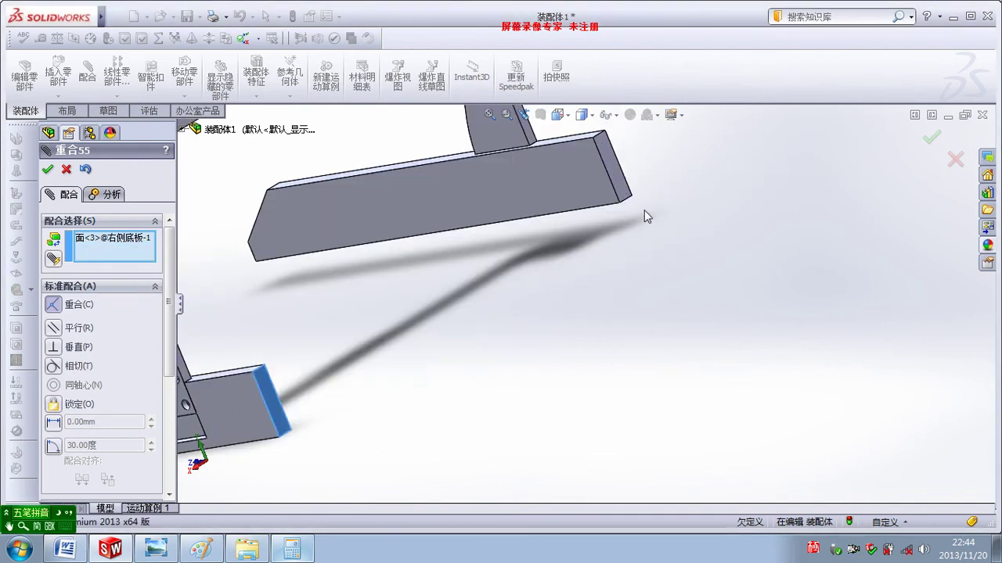
pyautogui.click(624, 194)
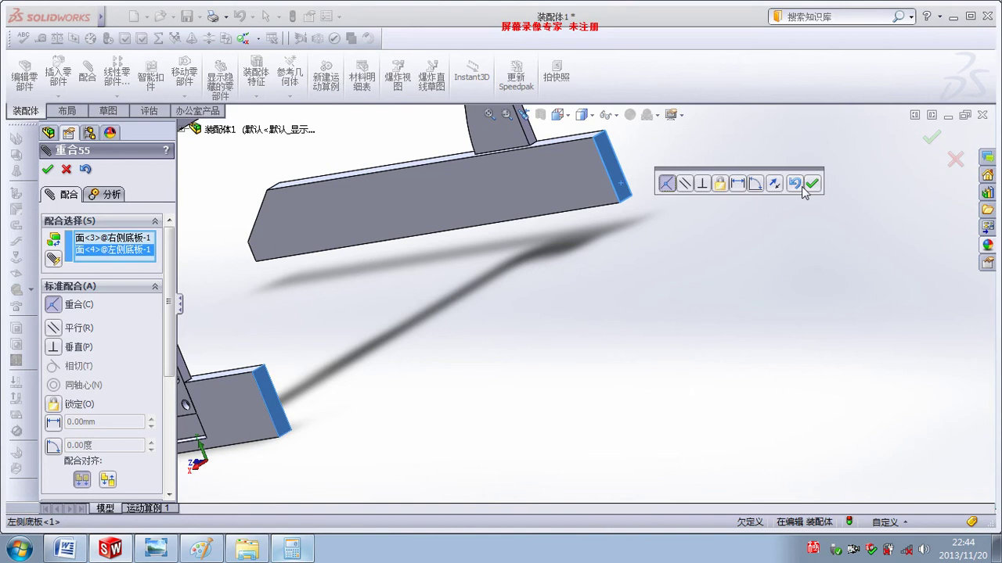
pyautogui.click(806, 185)
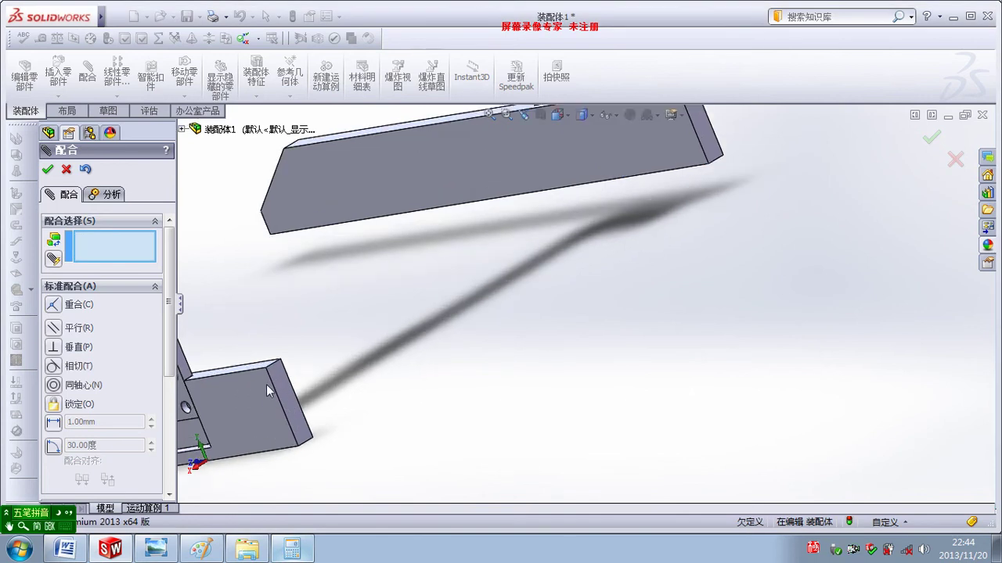
# Step: Make the right base plate's top face coincident with the left base plate's top face
pyautogui.scroll(-2, 277, 366)
pyautogui.click(280, 365)
pyautogui.scroll(3, 520, 271)
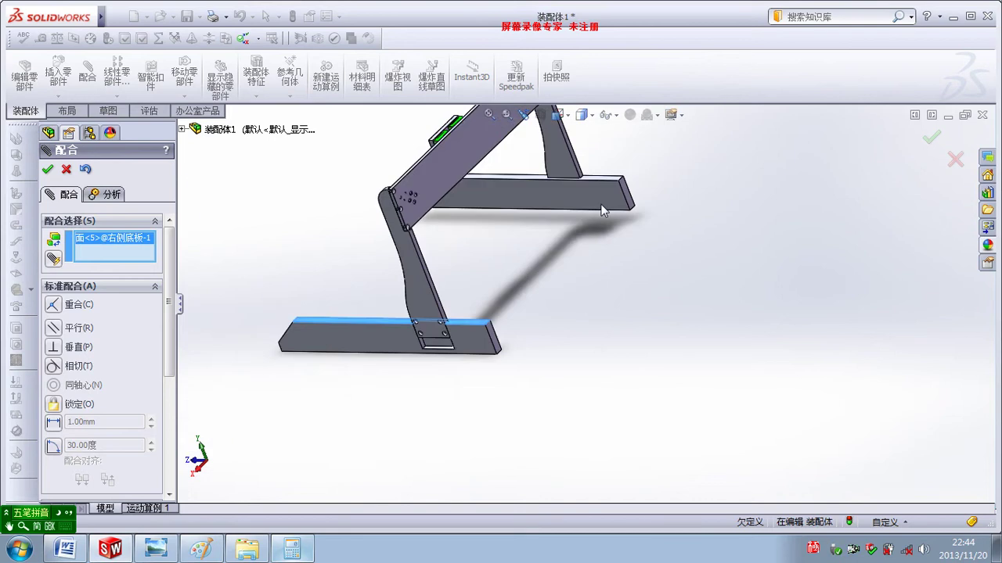
pyautogui.scroll(-1, 601, 210)
pyautogui.click(613, 184)
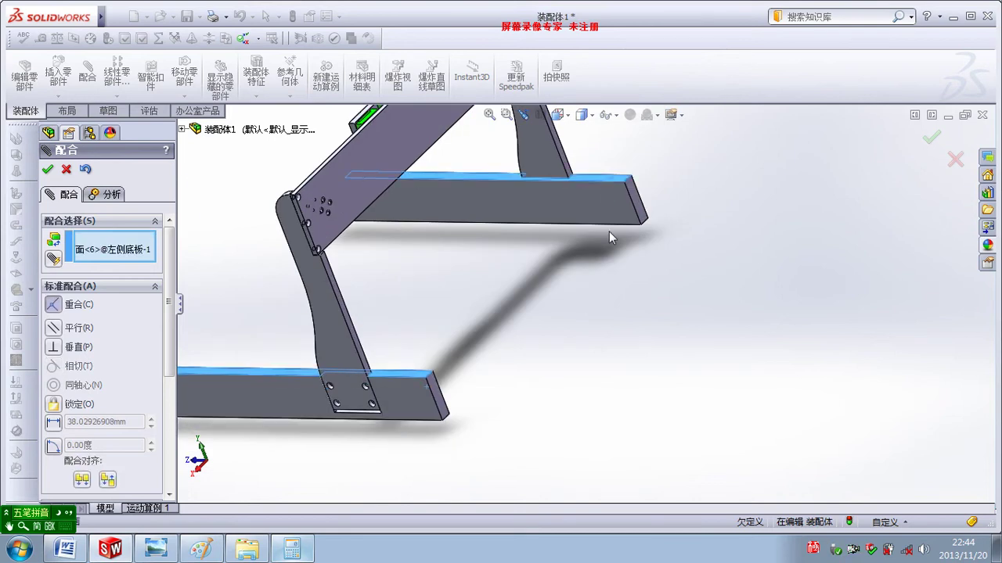
pyautogui.click(852, 246)
pyautogui.moveTo(591, 266); pyautogui.dragTo(618, 286, button='middle')
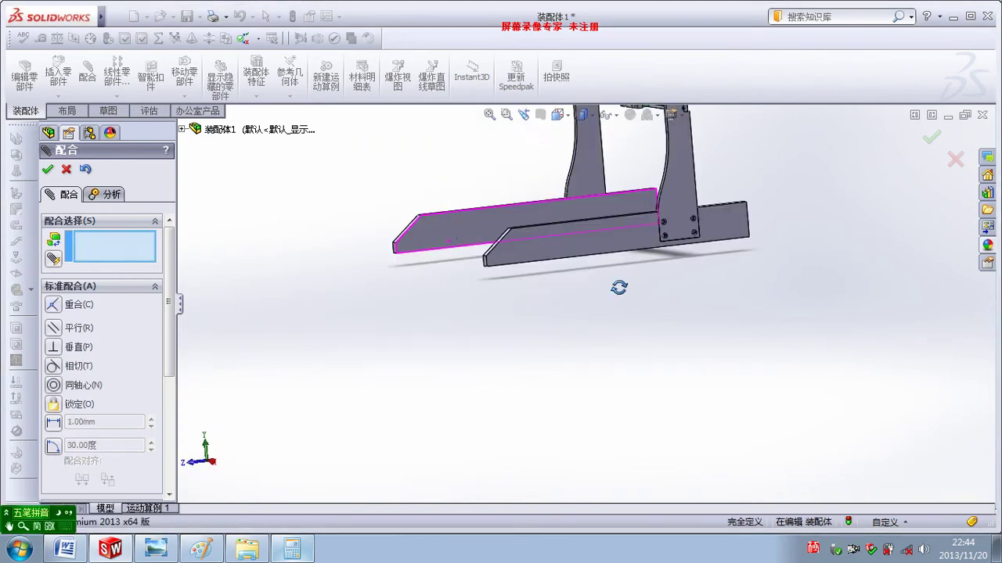
pyautogui.click(47, 169)
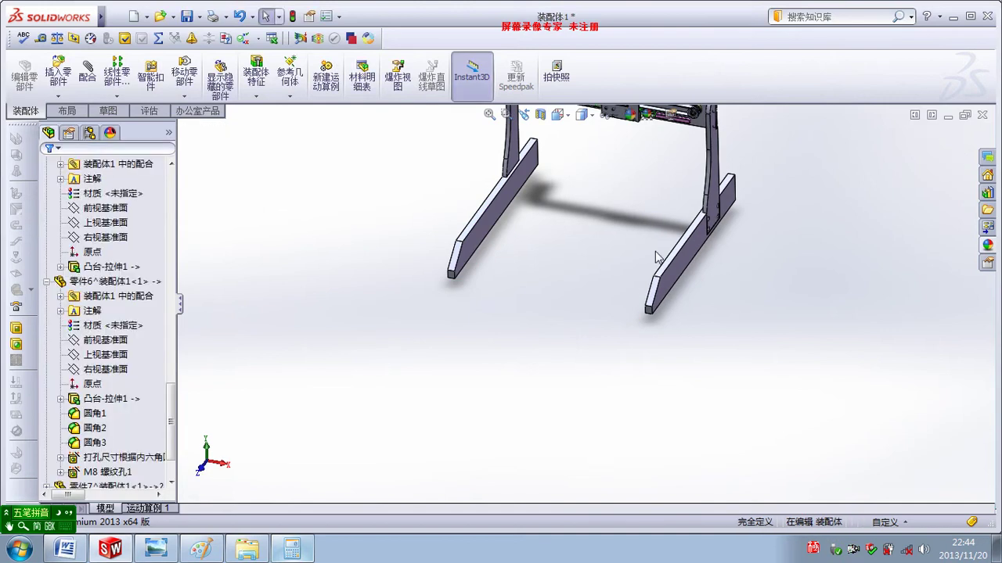
# Step: Check the frame from several angles, select 左侧底板, and expand the Insert Components dropdown
pyautogui.moveTo(658, 252)
pyautogui.mouseDown(button='middle')
pyautogui.moveTo(707, 299)
pyautogui.moveTo(639, 283)
pyautogui.moveTo(722, 219)
pyautogui.moveTo(664, 297)
pyautogui.moveTo(662, 340)
pyautogui.moveTo(657, 297)
pyautogui.moveTo(668, 291)
pyautogui.mouseUp(button='middle')
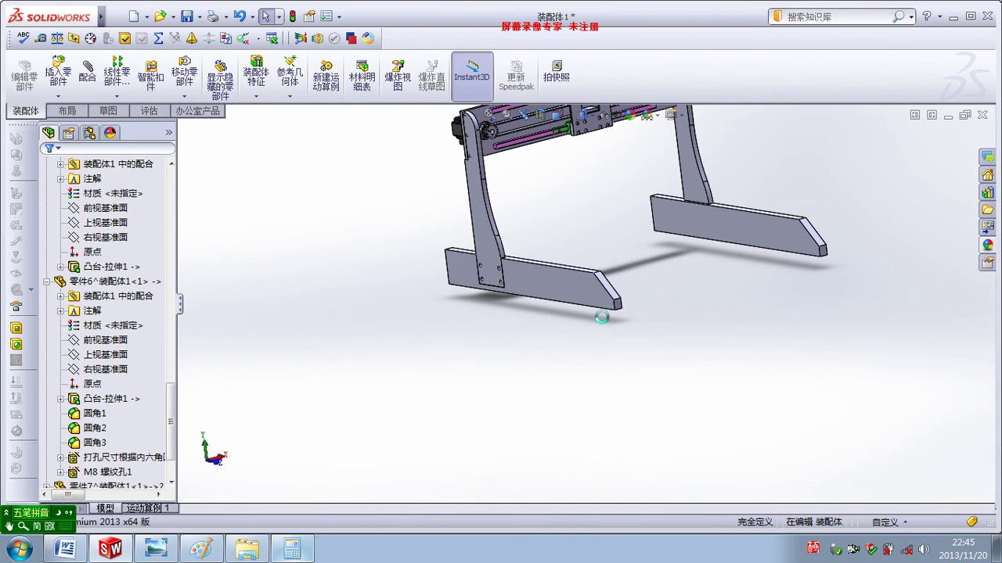
pyautogui.moveTo(601, 317)
pyautogui.mouseDown(button='middle')
pyautogui.moveTo(671, 365)
pyautogui.moveTo(700, 336)
pyautogui.mouseUp(button='middle')
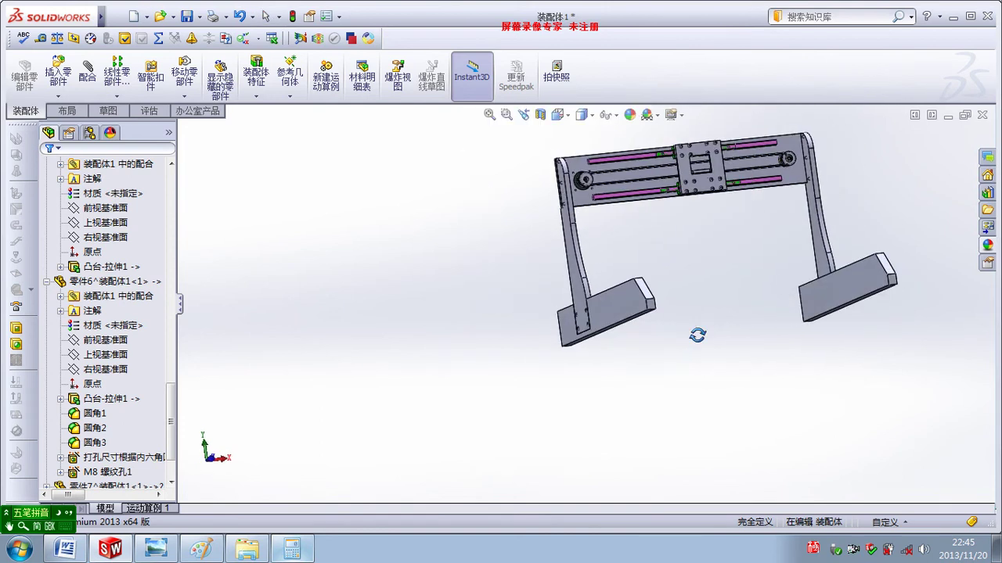
pyautogui.scroll(-5, 640, 321)
pyautogui.scroll(3, 620, 332)
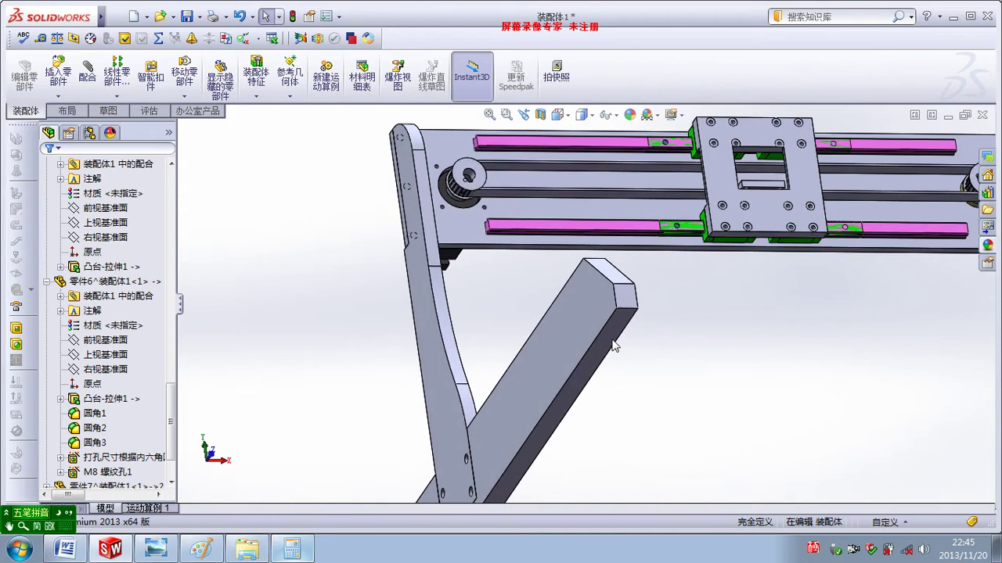
pyautogui.click(615, 346)
pyautogui.click(58, 96)
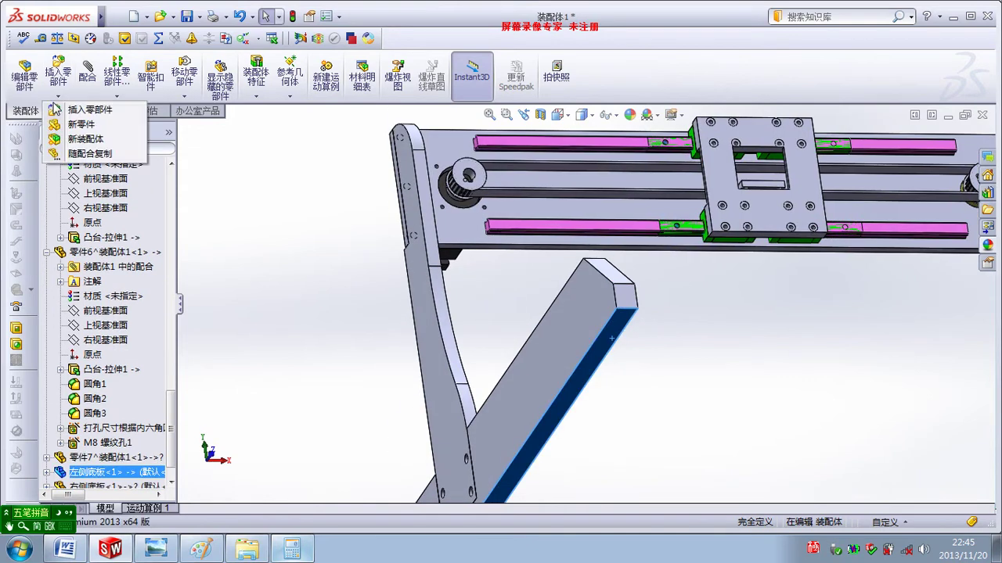
# Step: Create a new in-context part, dismissing the template warnings, and attach it to the beam face
pyautogui.click(86, 139)
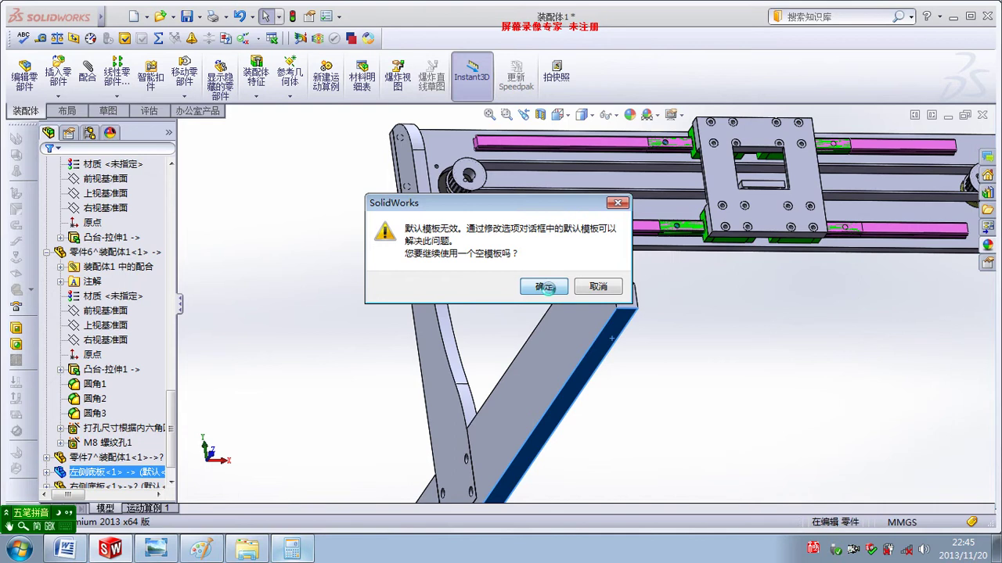
pyautogui.click(548, 287)
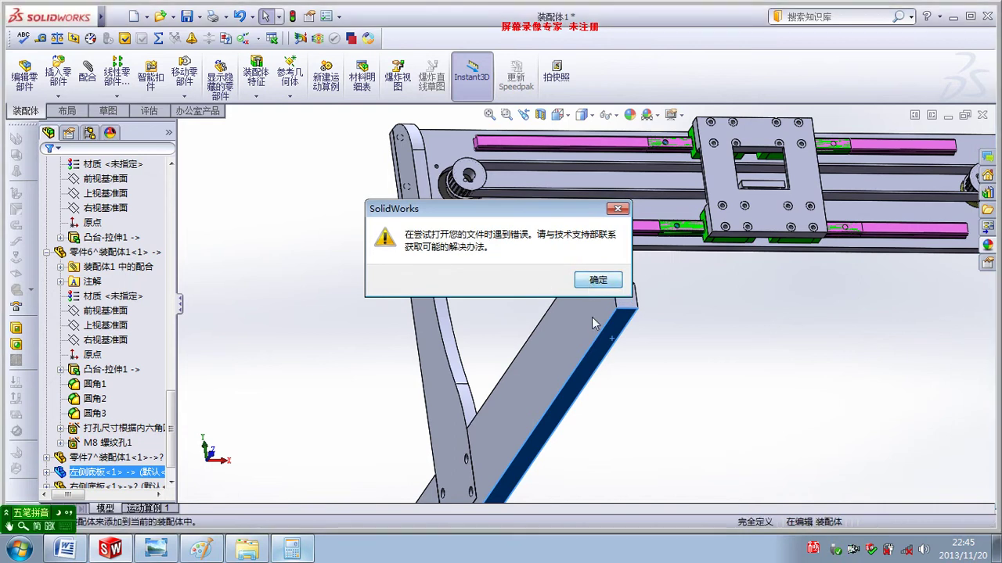
pyautogui.click(592, 282)
pyautogui.scroll(3, 636, 379)
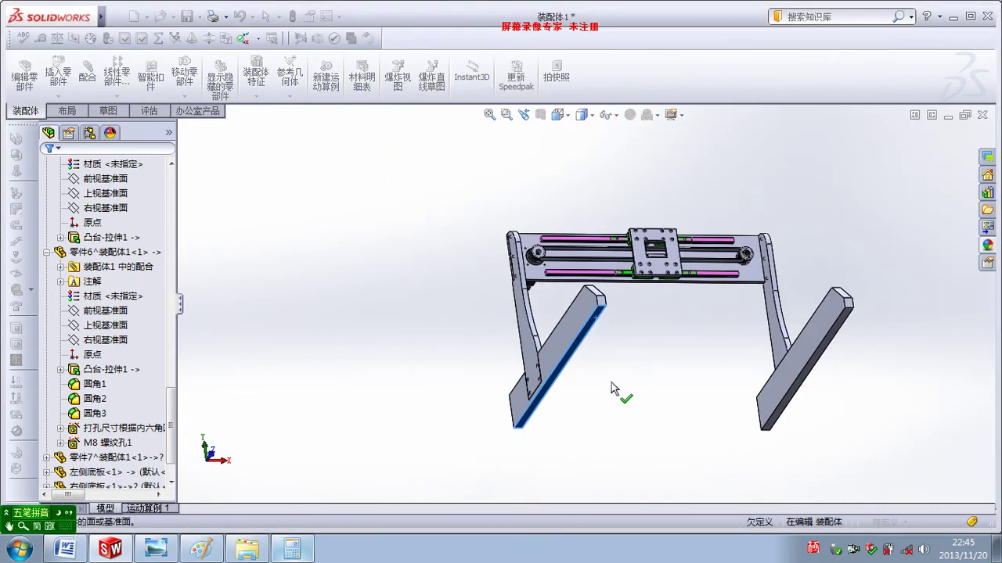
pyautogui.scroll(-2, 614, 384)
pyautogui.click(577, 341)
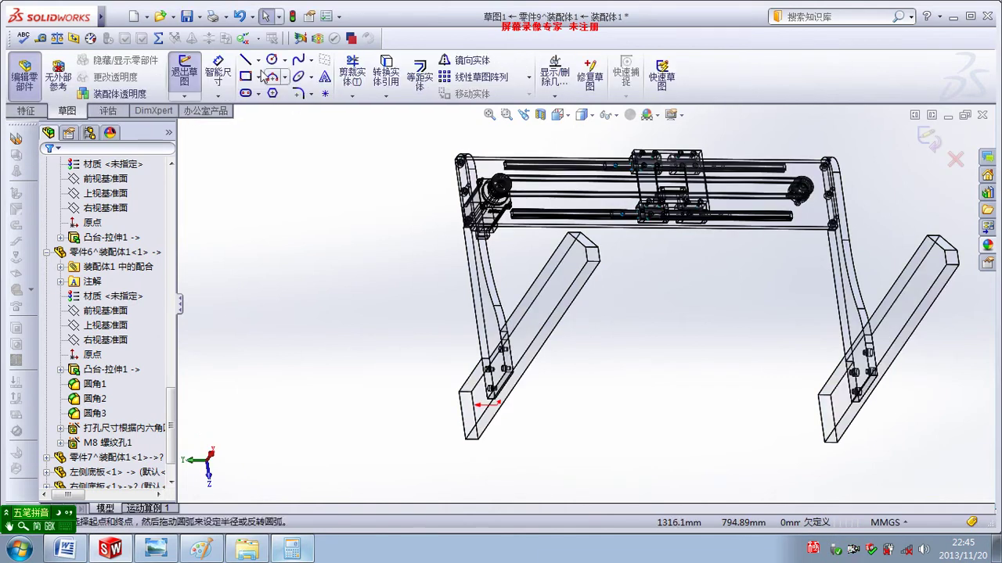
# Step: Sketch a corner rectangle spanning the two bottom beams, snapping its corner to the beam end
pyautogui.click(246, 77)
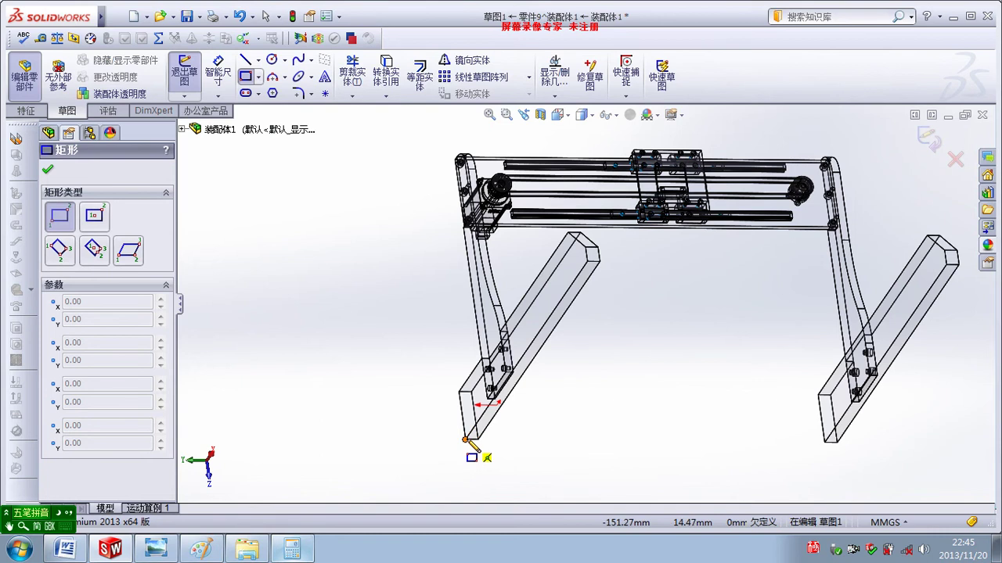
pyautogui.click(465, 440)
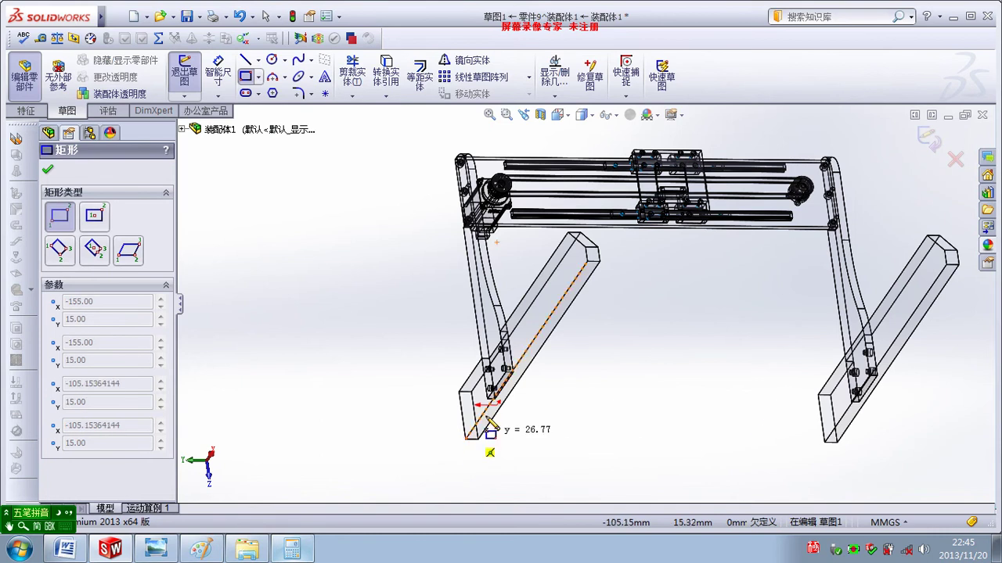
pyautogui.click(957, 266)
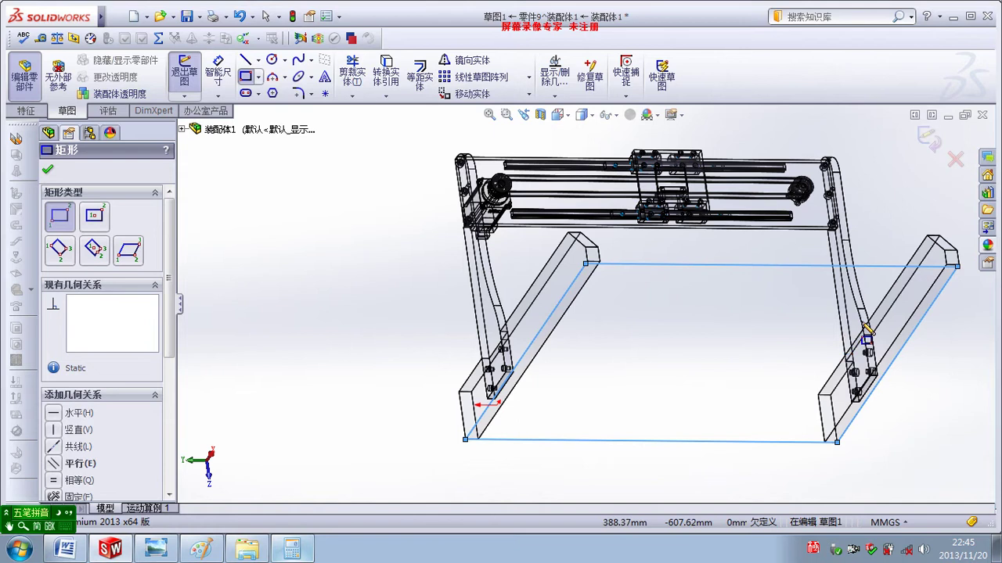
pyautogui.press('Escape')
pyautogui.scroll(-5, 955, 301)
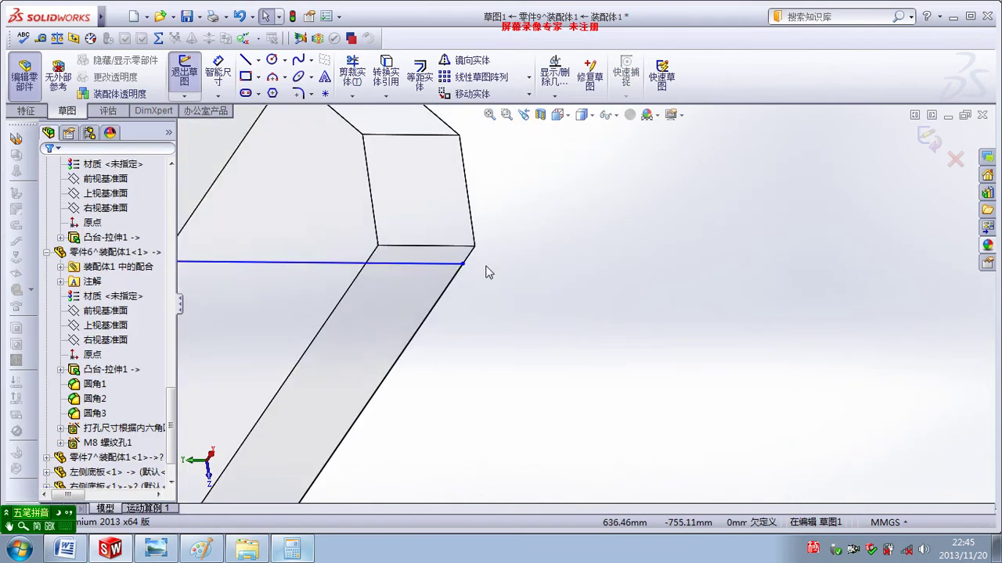
pyautogui.moveTo(465, 269); pyautogui.dragTo(475, 245)
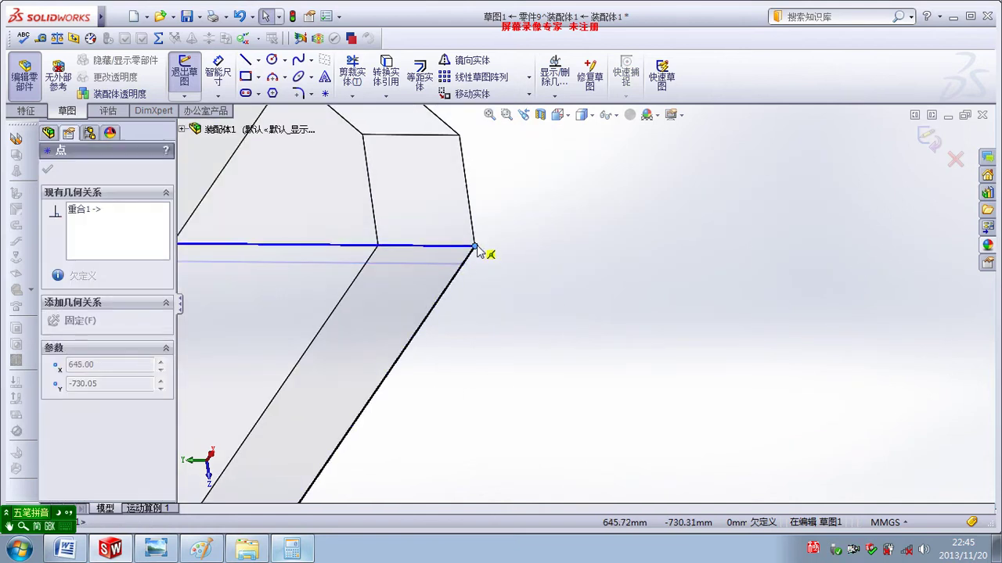
pyautogui.press('Escape')
pyautogui.scroll(10, 585, 274)
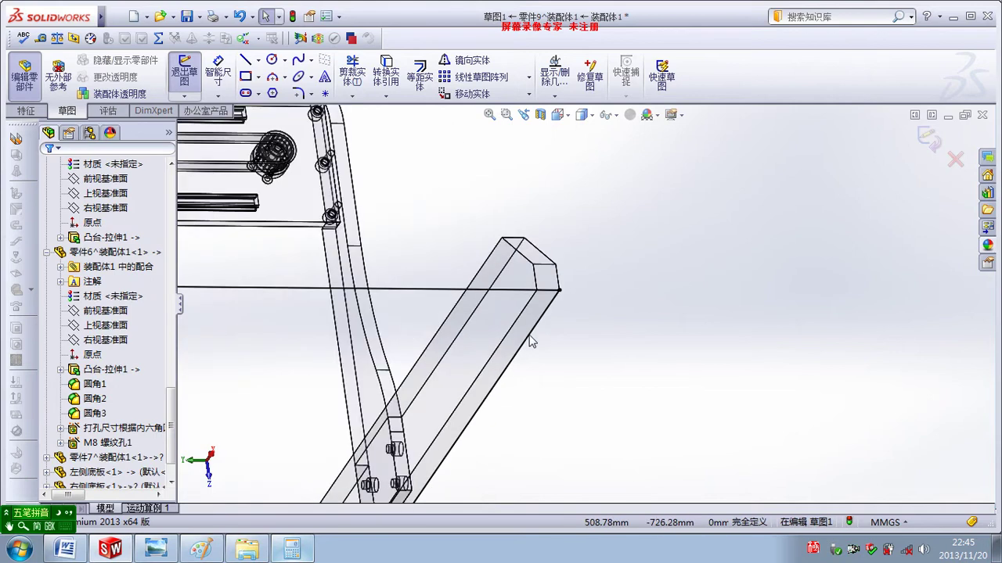
pyautogui.moveTo(516, 427); pyautogui.dragTo(439, 427, button='middle')
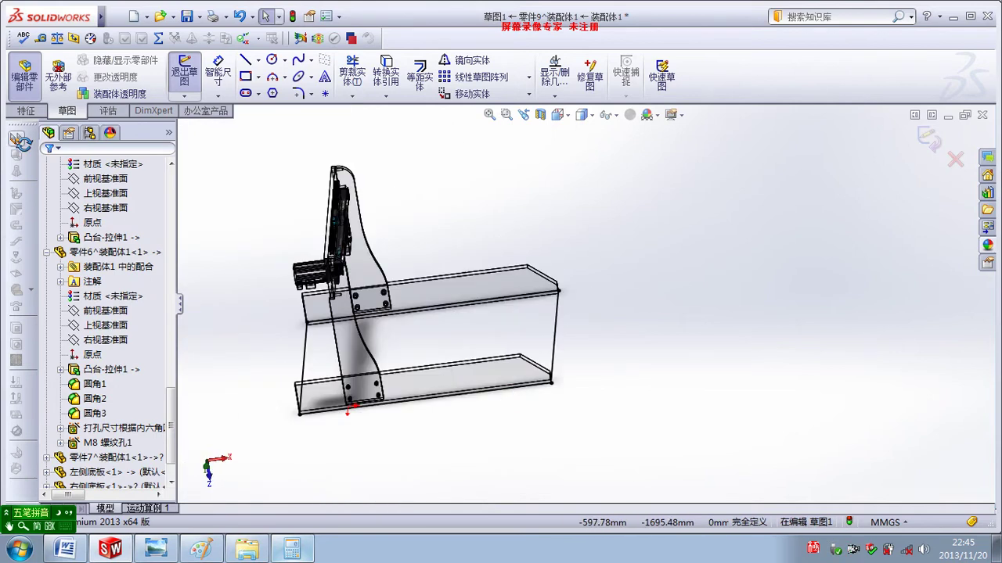
# Step: Extrude the rectangle 15 mm into a plate and return to the assembly
pyautogui.click(26, 110)
pyautogui.click(176, 84)
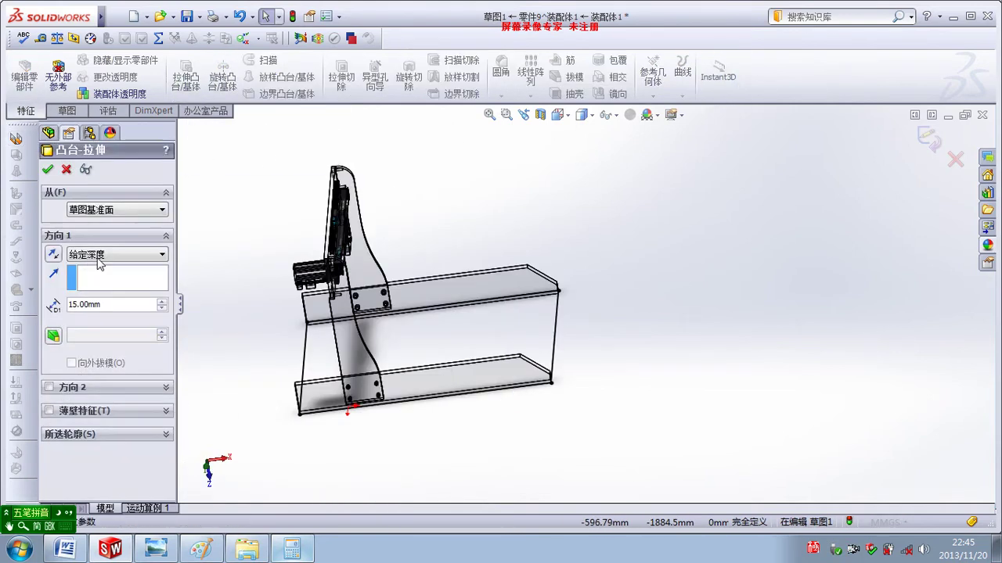
pyautogui.click(47, 169)
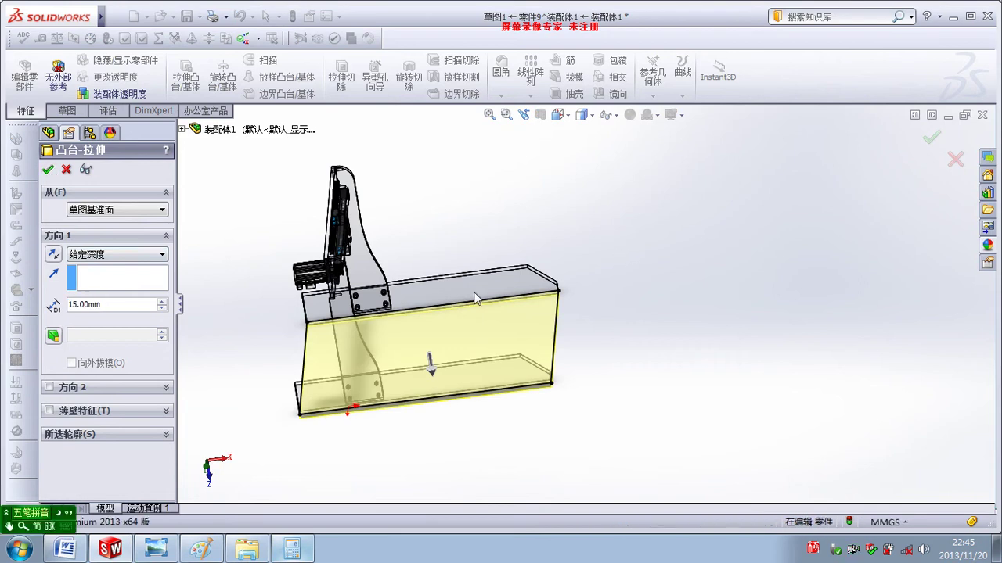
pyautogui.click(932, 155)
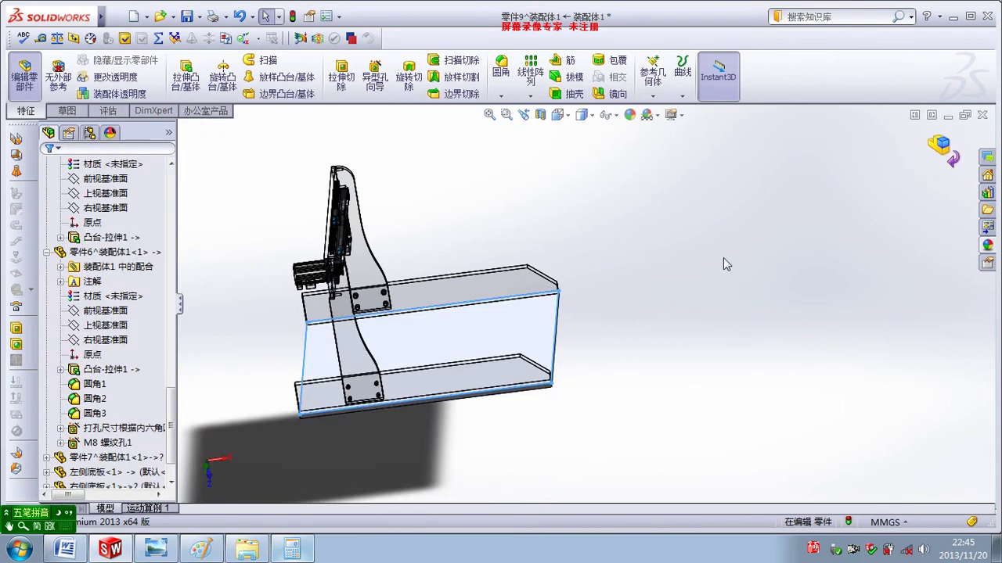
pyautogui.moveTo(582, 298); pyautogui.dragTo(384, 362, button='middle')
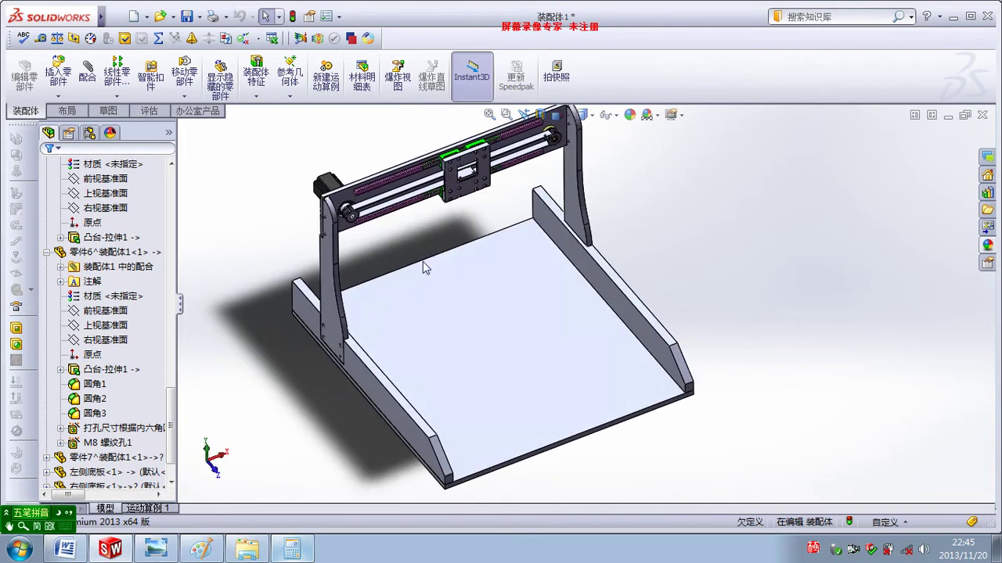
# Step: Save the assembly and all modified documents with Save All
pyautogui.moveTo(425, 264)
pyautogui.mouseDown(button='middle')
pyautogui.moveTo(440, 249)
pyautogui.moveTo(435, 234)
pyautogui.mouseUp(button='middle')
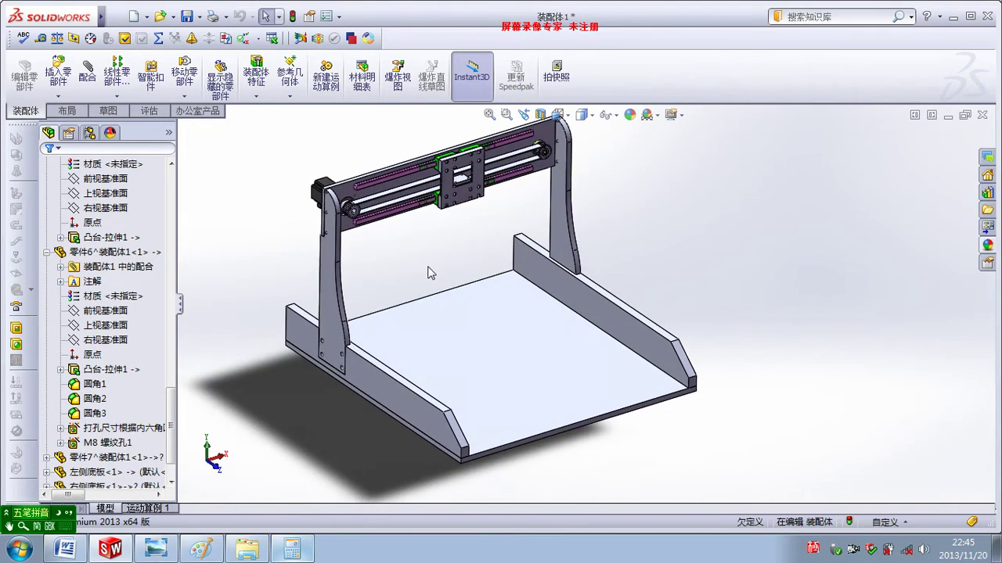
pyautogui.moveTo(429, 272); pyautogui.dragTo(422, 268, button='middle')
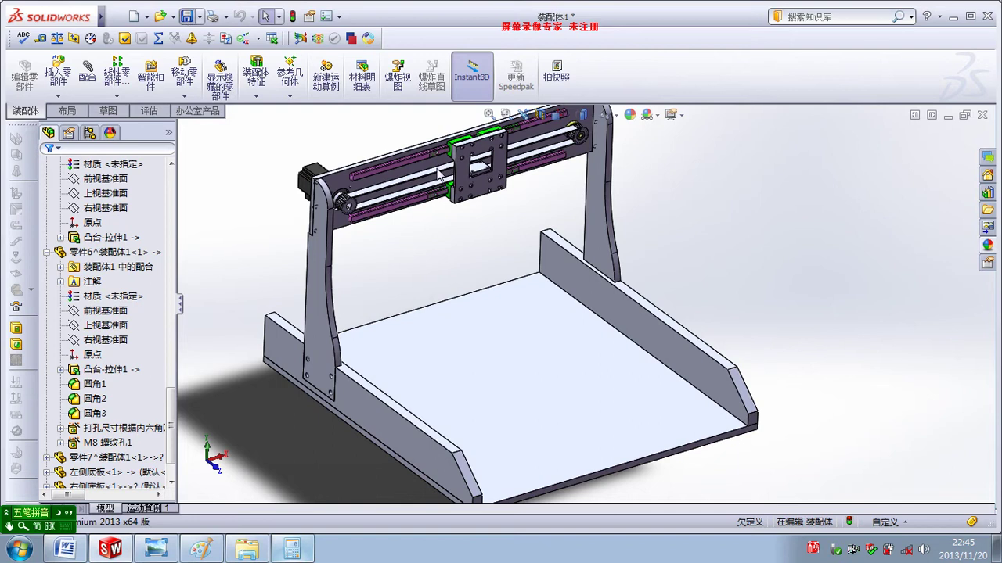
pyautogui.hotkey('ctrl', 's')
pyautogui.press('Return')
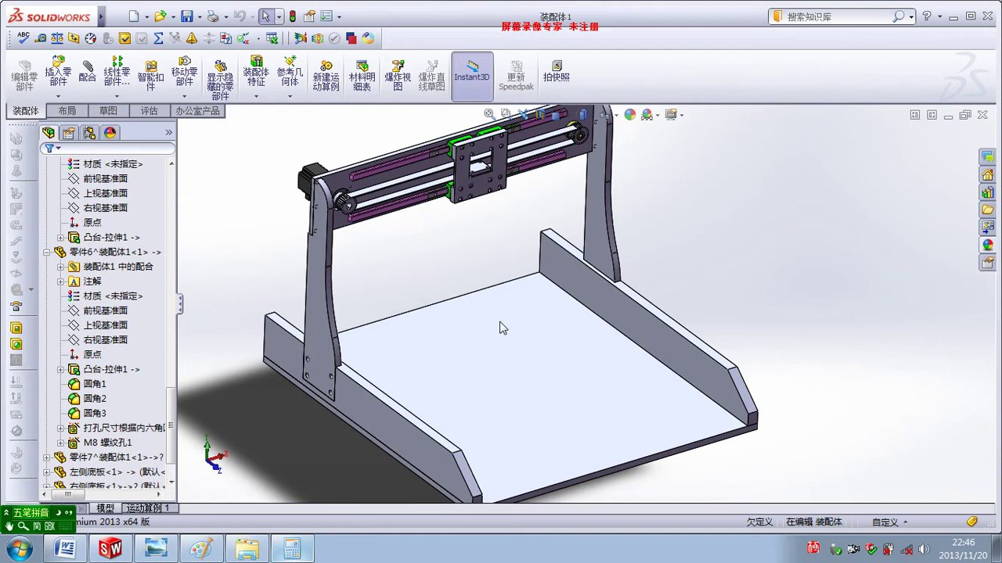
# Step: Orbit the gantry to inspect the frame and motor end from several angles
pyautogui.moveTo(521, 326); pyautogui.dragTo(513, 345, button='middle')
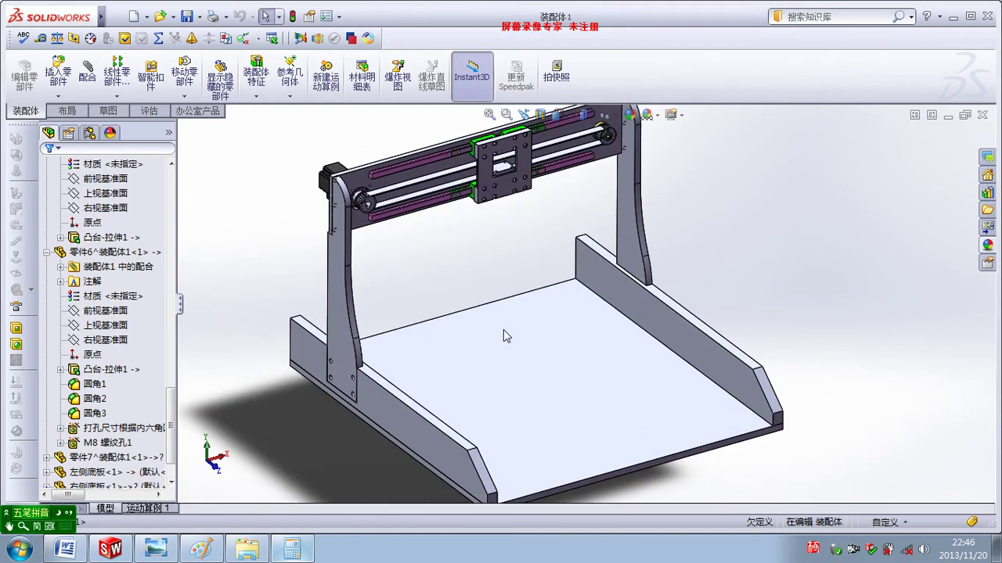
pyautogui.moveTo(463, 279)
pyautogui.mouseDown(button='middle')
pyautogui.moveTo(458, 271)
pyautogui.moveTo(511, 302)
pyautogui.mouseUp(button='middle')
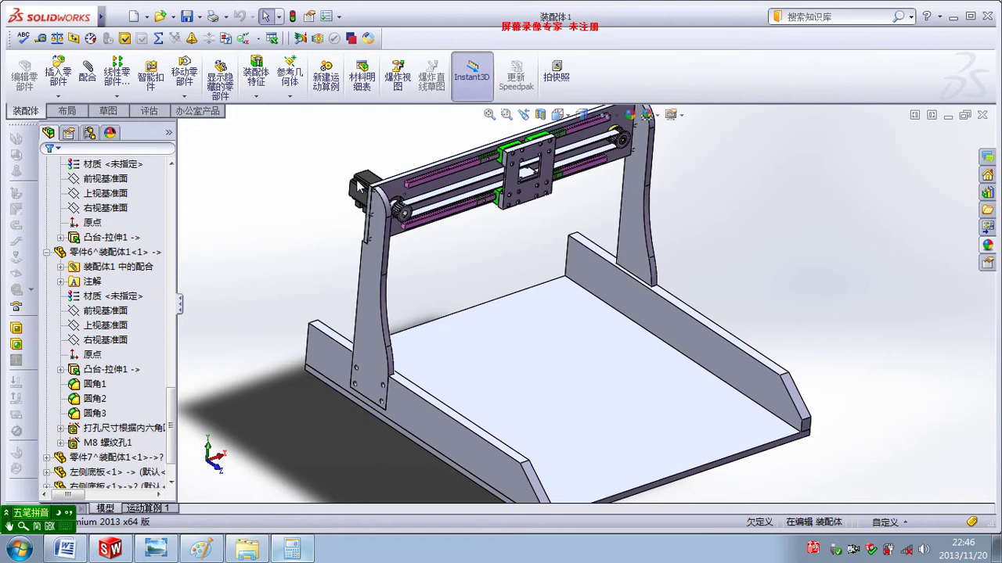
pyautogui.moveTo(357, 185)
pyautogui.mouseDown(button='middle')
pyautogui.moveTo(345, 200)
pyautogui.moveTo(476, 251)
pyautogui.mouseUp(button='middle')
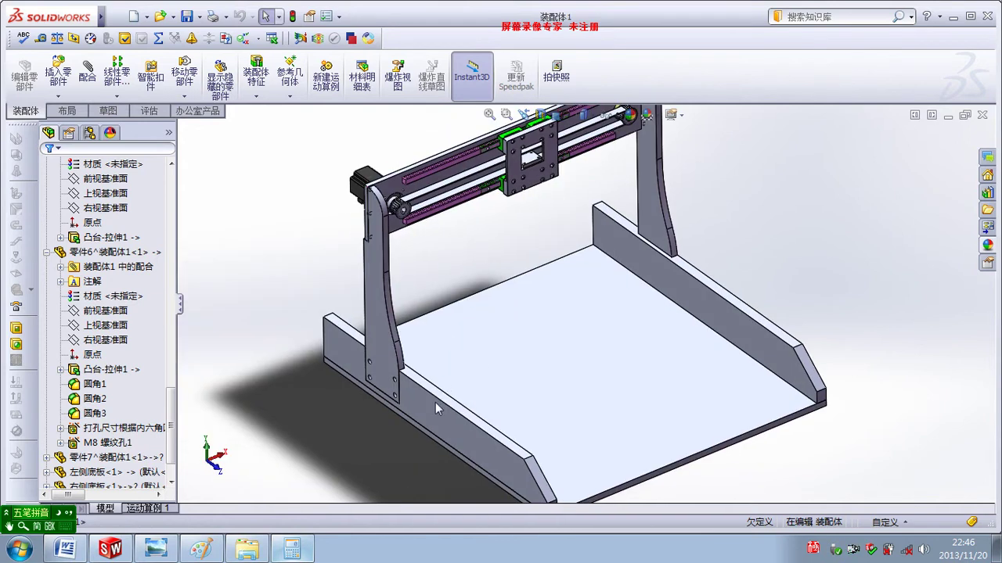
pyautogui.moveTo(446, 405)
pyautogui.mouseDown(button='middle')
pyautogui.moveTo(480, 308)
pyautogui.moveTo(415, 201)
pyautogui.mouseUp(button='middle')
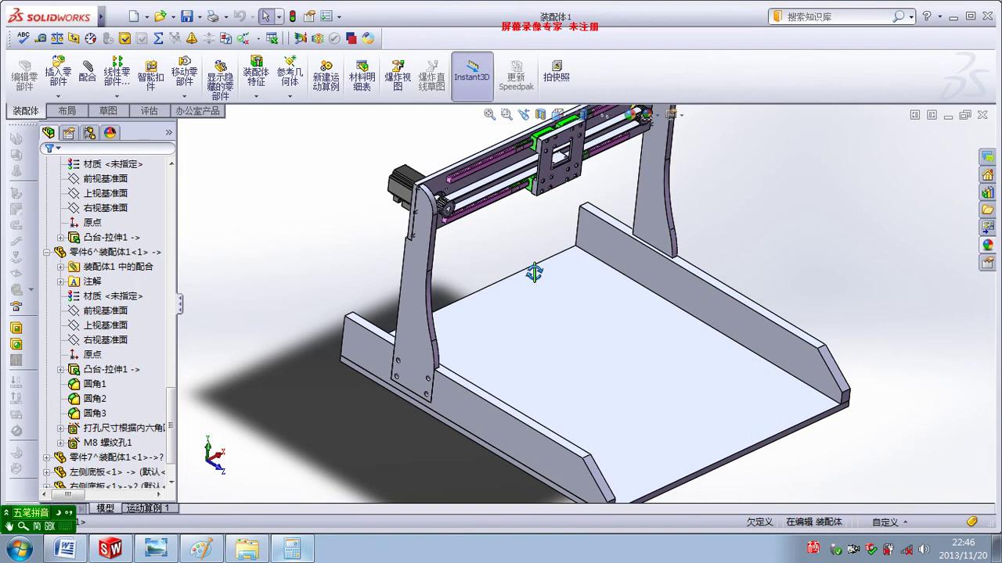
pyautogui.moveTo(536, 271); pyautogui.dragTo(472, 243, button='middle')
# Step: Insert the 亿丰200W伺服60ST-M00630A servo motor and place it above the base plate
pyautogui.click(58, 74)
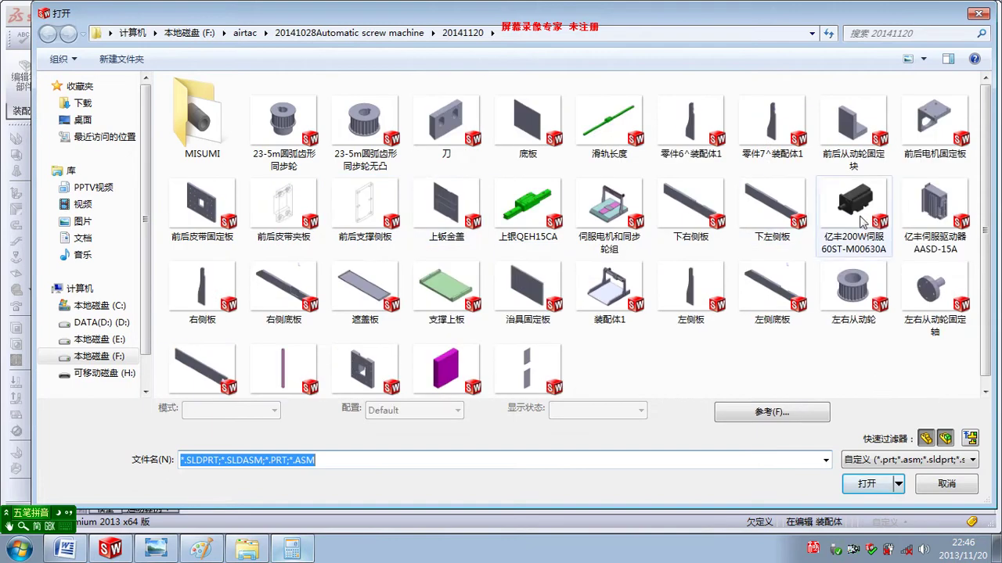
pyautogui.doubleClick(864, 221)
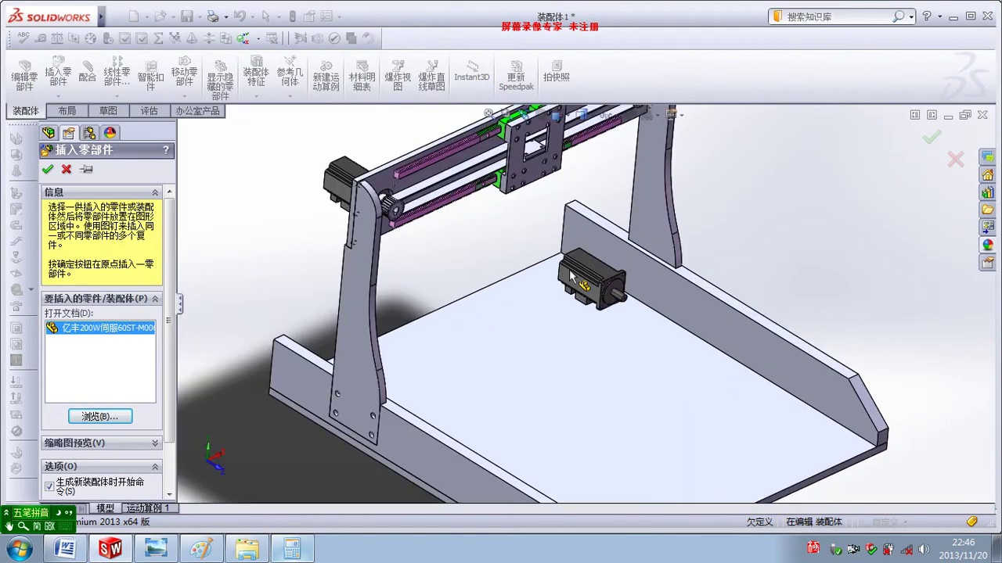
pyautogui.click(499, 255)
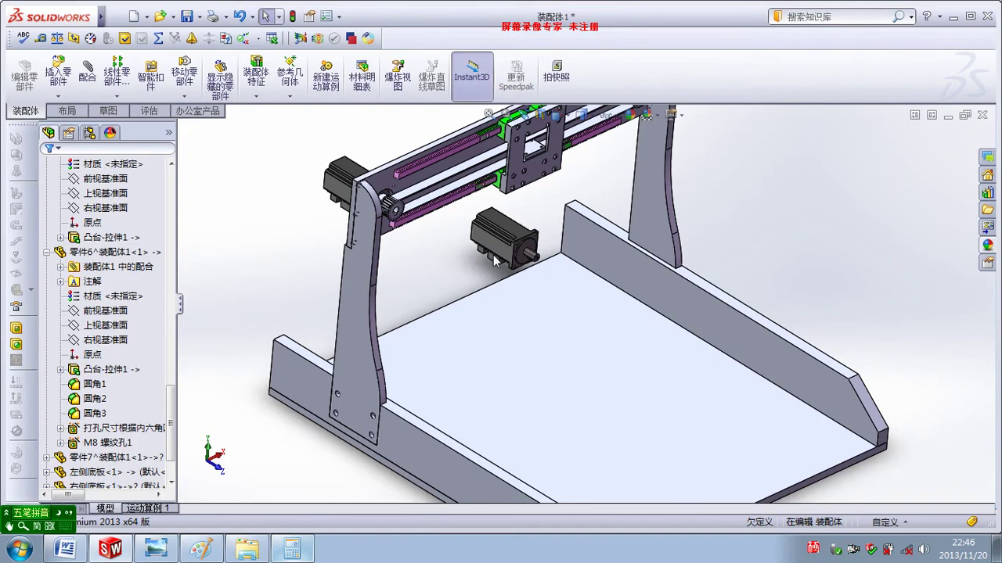
# Step: Mate the motor's front face parallel to the side plate's inner face
pyautogui.click(87, 72)
pyautogui.scroll(-1, 523, 291)
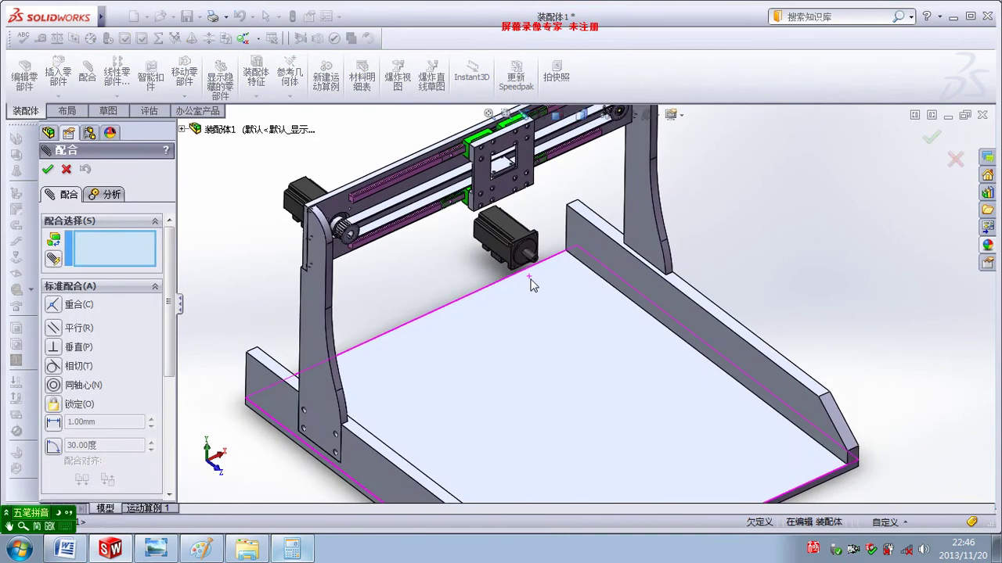
pyautogui.scroll(-2, 528, 279)
pyautogui.scroll(1, 519, 278)
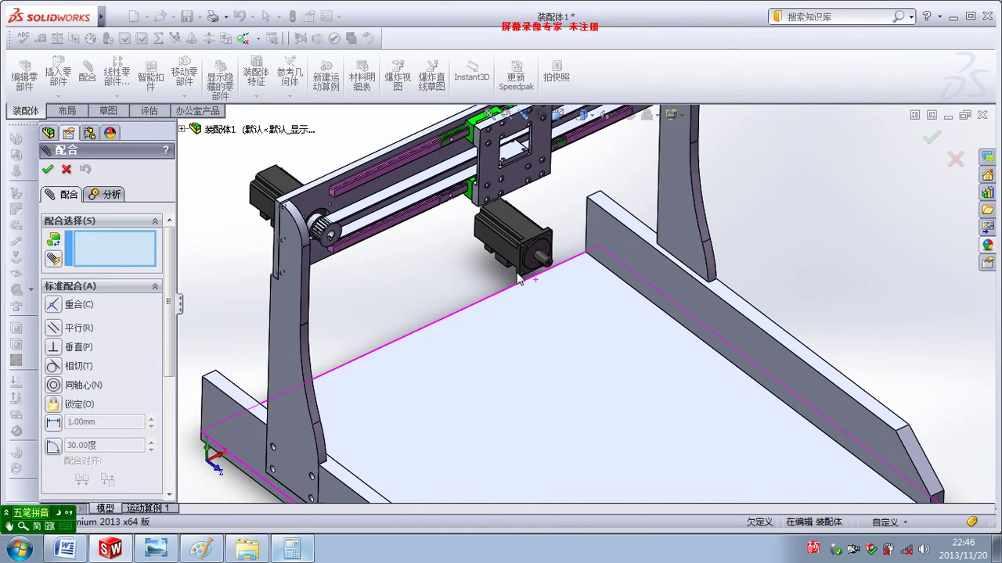
pyautogui.scroll(-1, 523, 280)
pyautogui.scroll(-1, 537, 278)
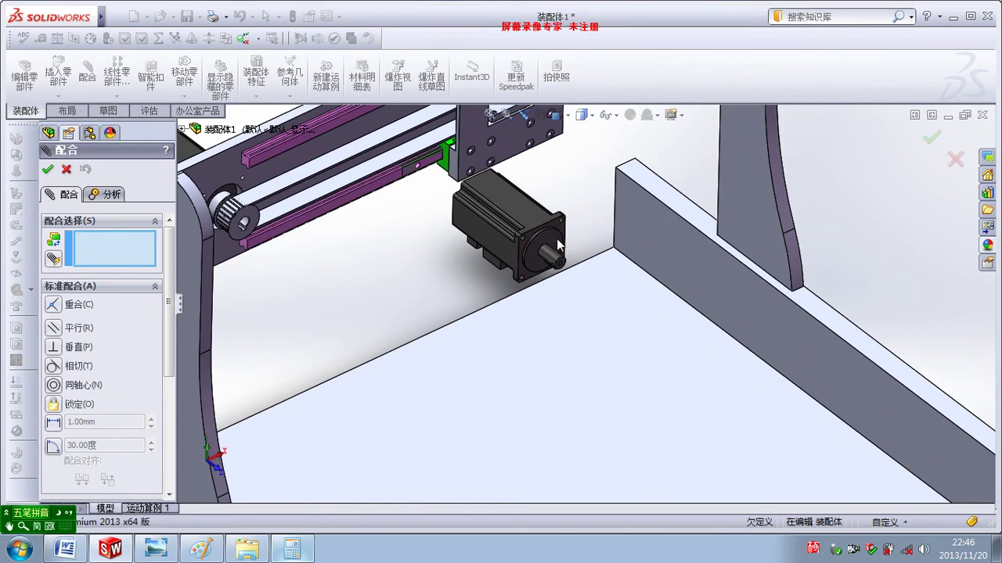
pyautogui.click(556, 238)
pyautogui.click(663, 251)
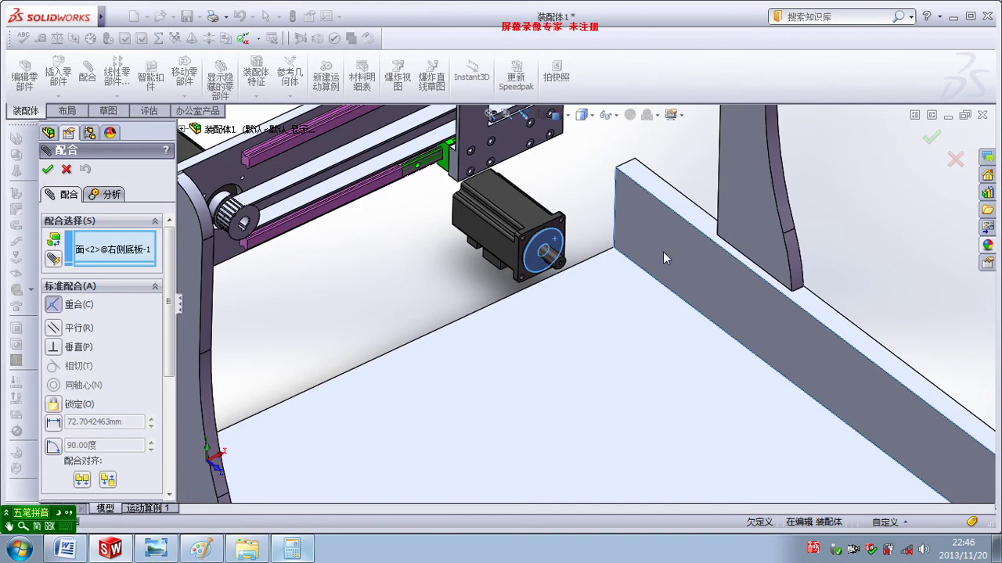
pyautogui.click(662, 251)
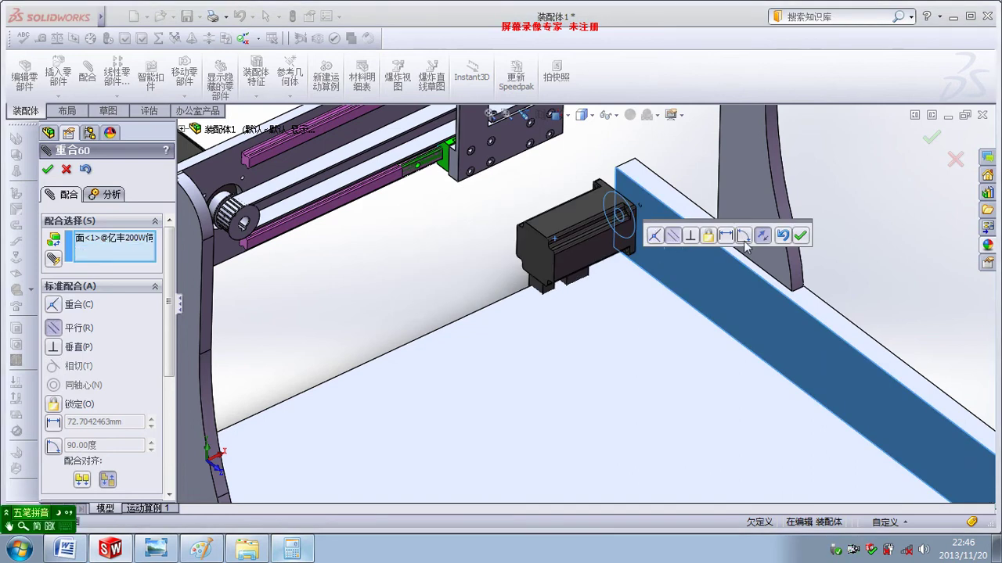
pyautogui.click(764, 238)
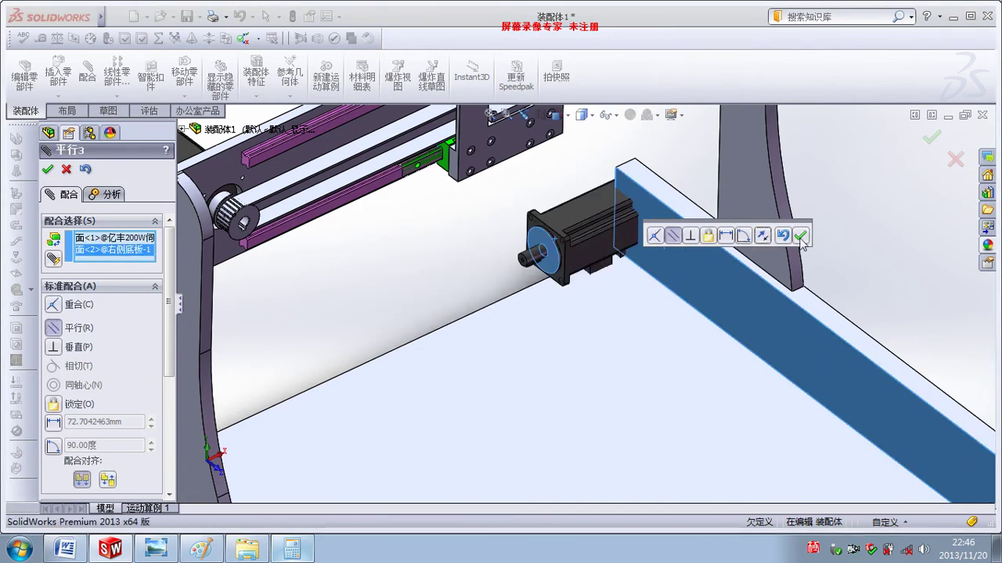
pyautogui.click(800, 236)
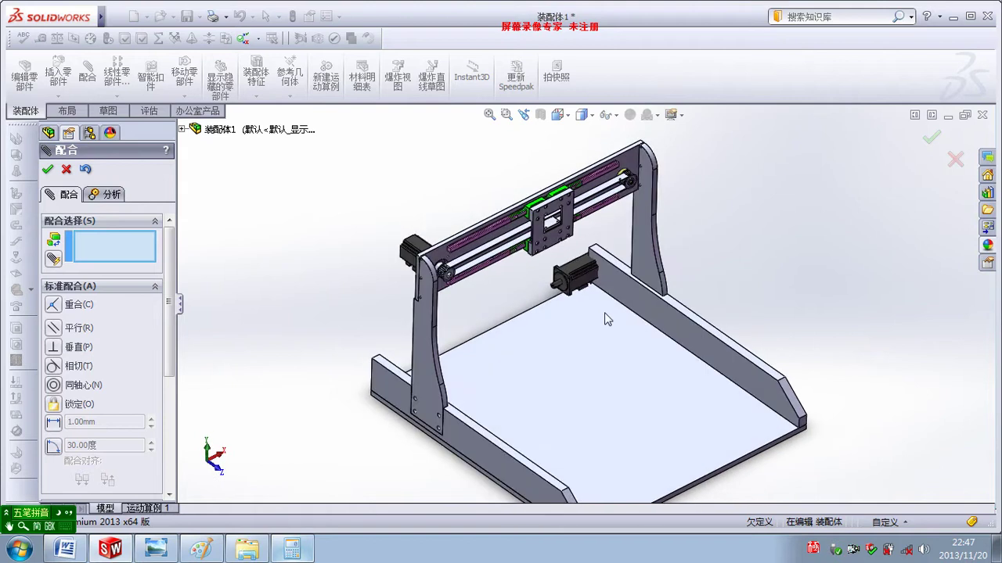
# Step: Add a 20 mm distance mate between the motor's side face and the plate's edge face, flipping direction
pyautogui.scroll(-3, 595, 317)
pyautogui.scroll(-3, 592, 358)
pyautogui.scroll(-3, 548, 268)
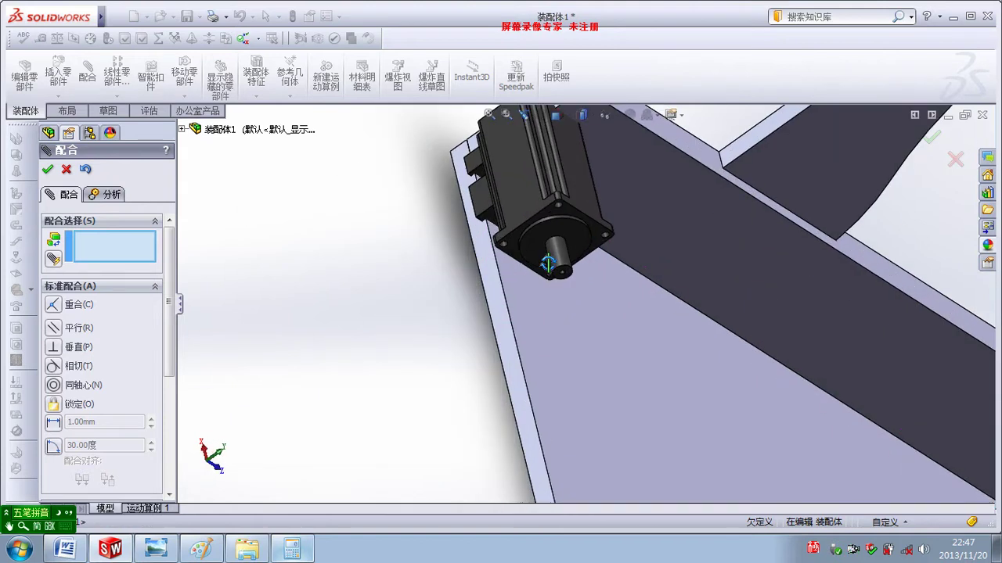
pyautogui.click(520, 207)
pyautogui.click(515, 355)
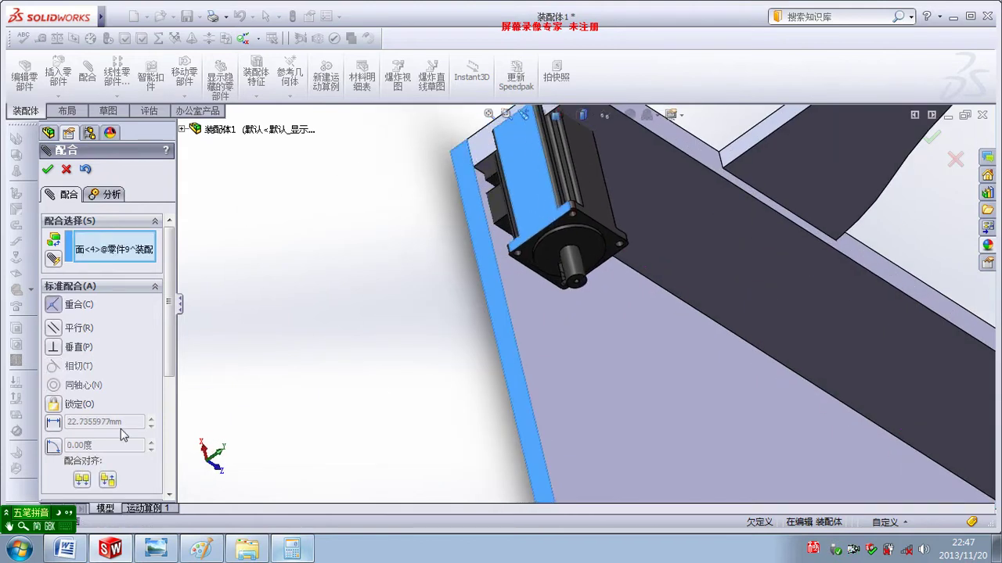
pyautogui.click(53, 422)
pyautogui.write('100')
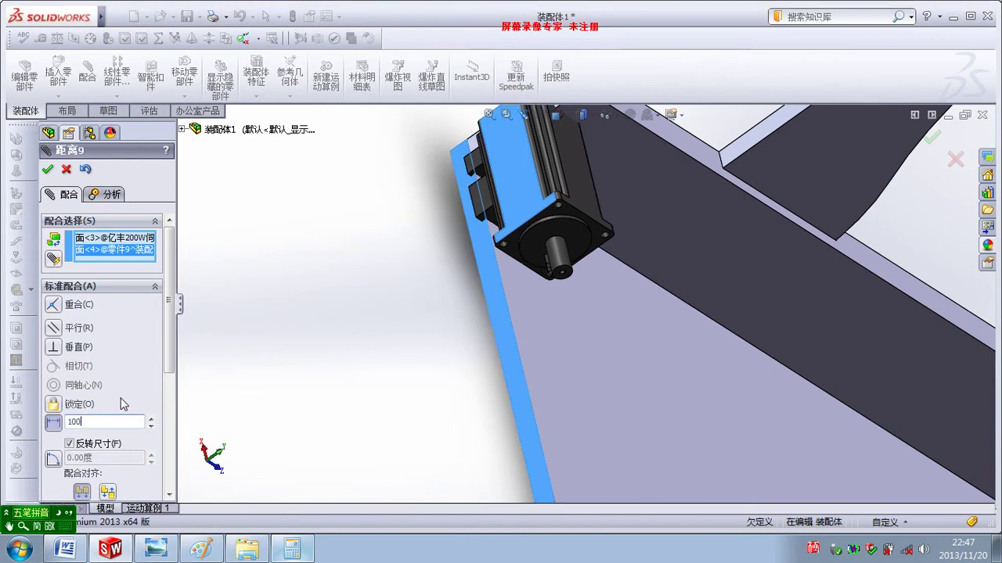
pyautogui.press('Return')
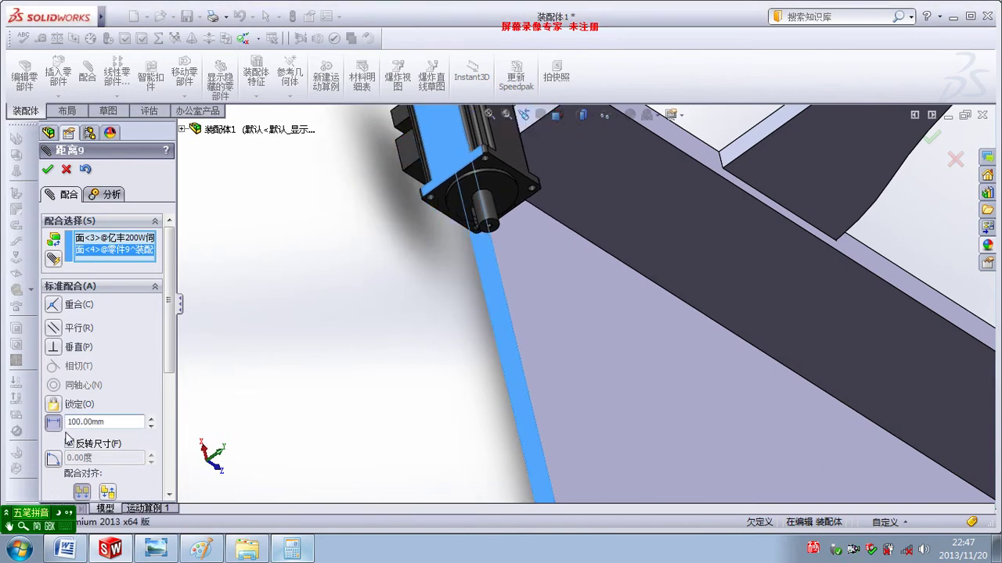
pyautogui.click(69, 443)
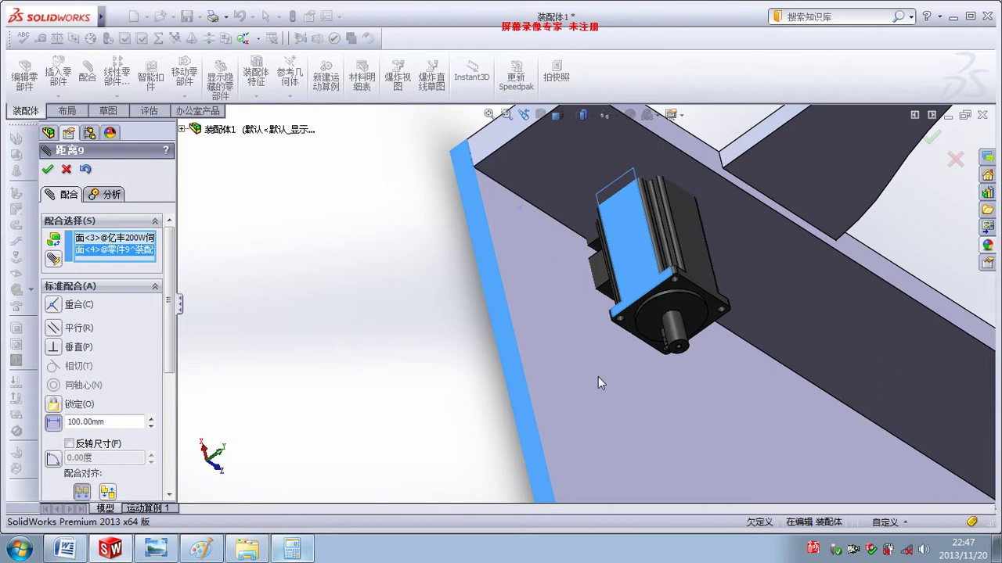
pyautogui.press('f')
pyautogui.moveTo(565, 350); pyautogui.dragTo(407, 376, button='middle')
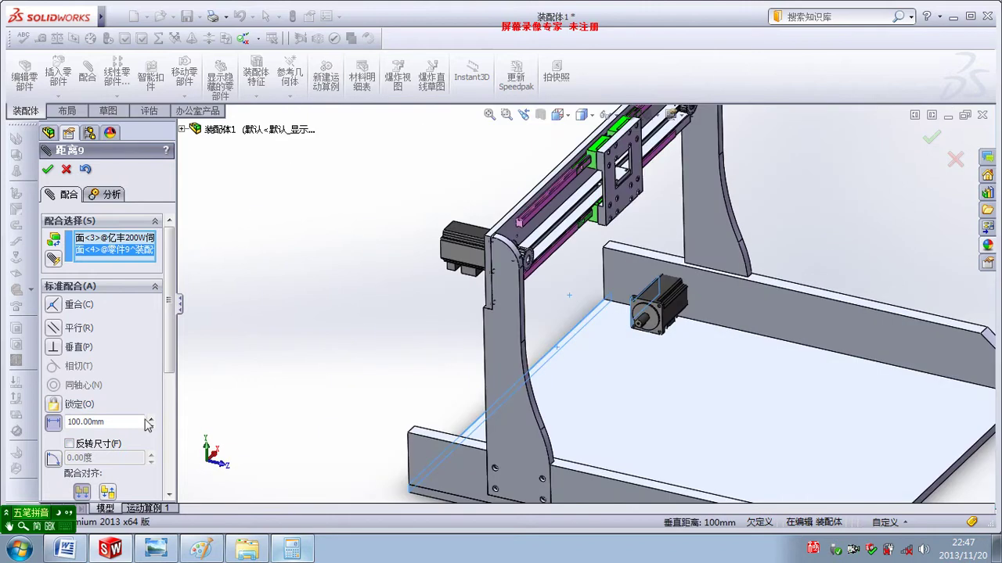
pyautogui.doubleClick(100, 423)
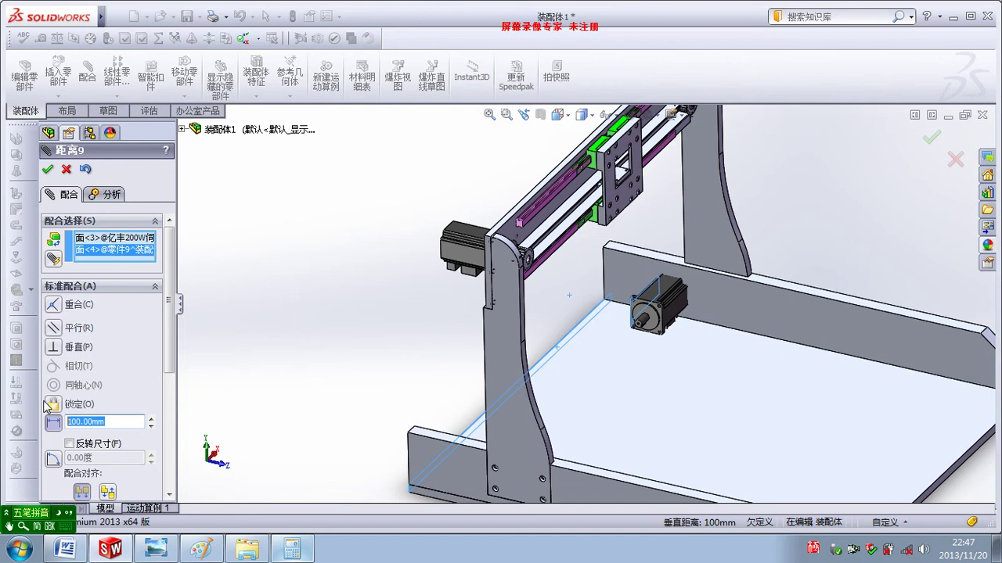
pyautogui.write('2')
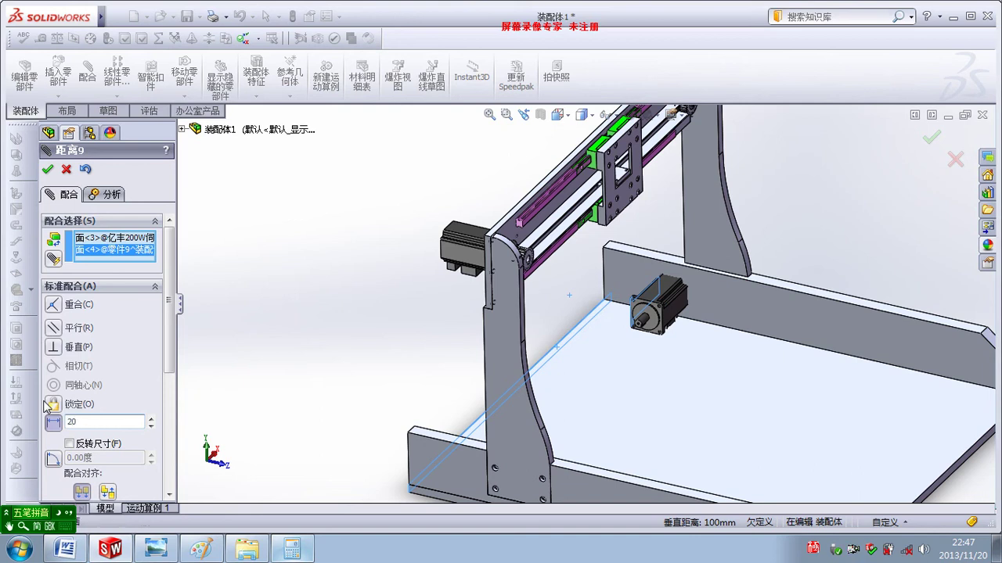
pyautogui.click(47, 169)
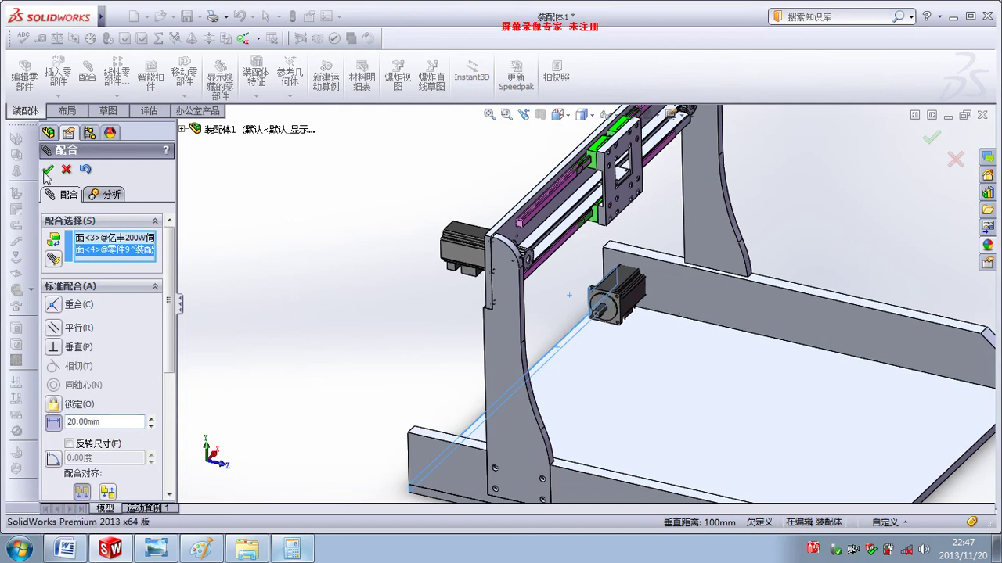
# Step: Delete the extra parallel mate 平行3
pyautogui.scroll(-3, 597, 346)
pyautogui.scroll(4, 617, 325)
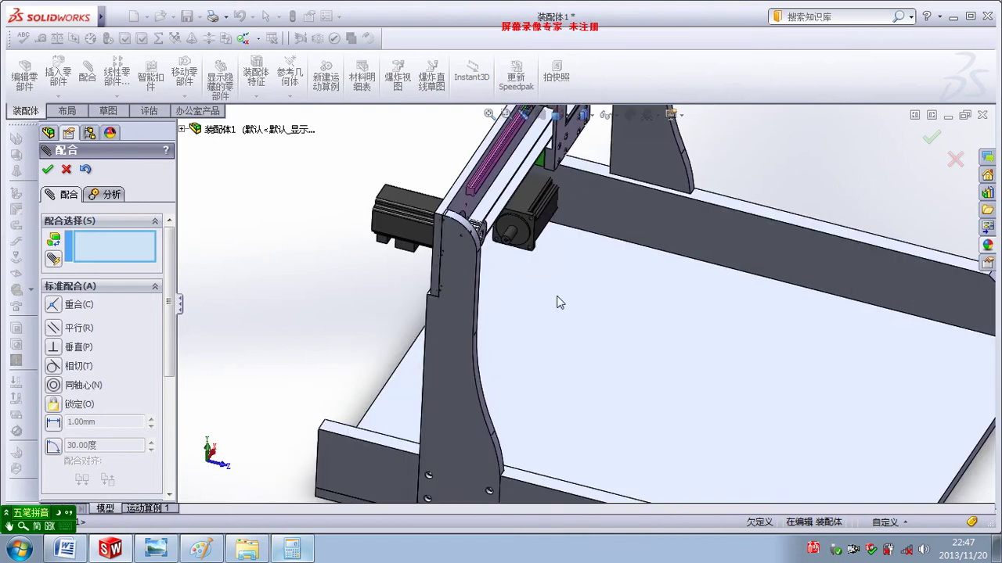
pyautogui.scroll(-4, 555, 297)
pyautogui.moveTo(593, 320)
pyautogui.mouseDown(button='middle')
pyautogui.moveTo(630, 349)
pyautogui.moveTo(569, 256)
pyautogui.mouseUp(button='middle')
pyautogui.scroll(3, 592, 302)
pyautogui.moveTo(458, 309)
pyautogui.mouseDown(button='middle')
pyautogui.moveTo(487, 280)
pyautogui.moveTo(488, 264)
pyautogui.mouseUp(button='middle')
pyautogui.scroll(2, 492, 270)
pyautogui.scroll(3, 494, 272)
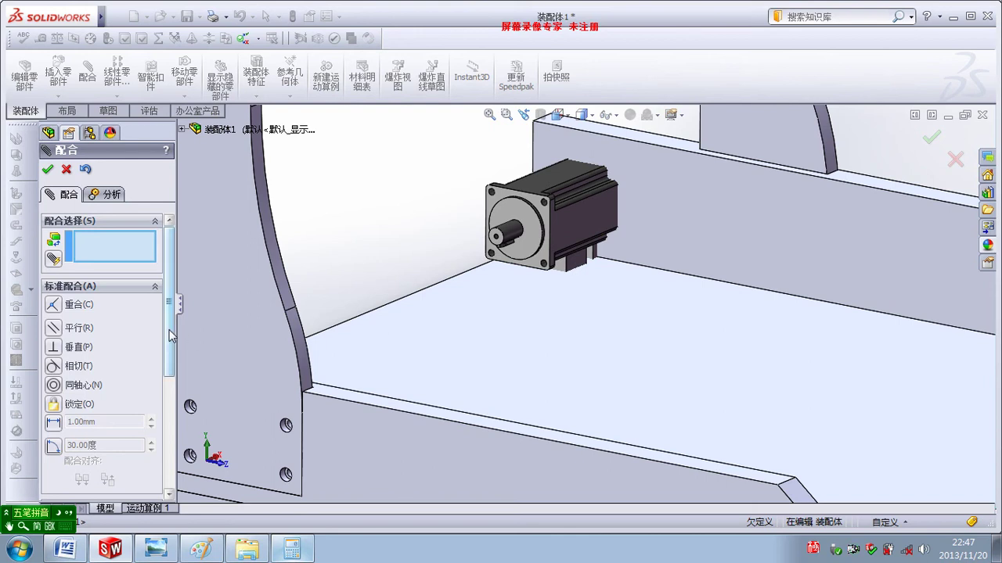
pyautogui.scroll(-4, 117, 368)
pyautogui.scroll(-2, 124, 380)
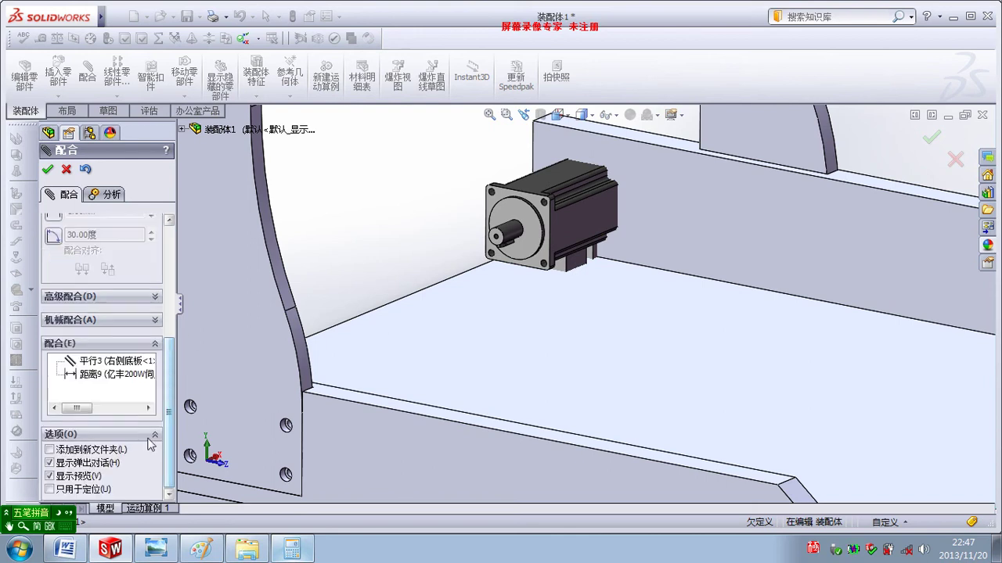
pyautogui.rightClick(129, 365)
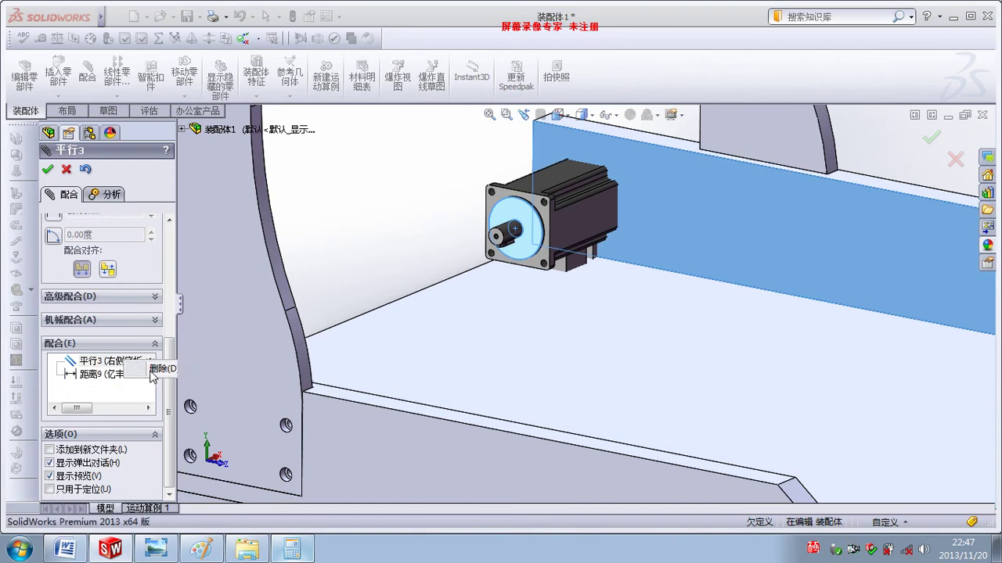
pyautogui.click(161, 369)
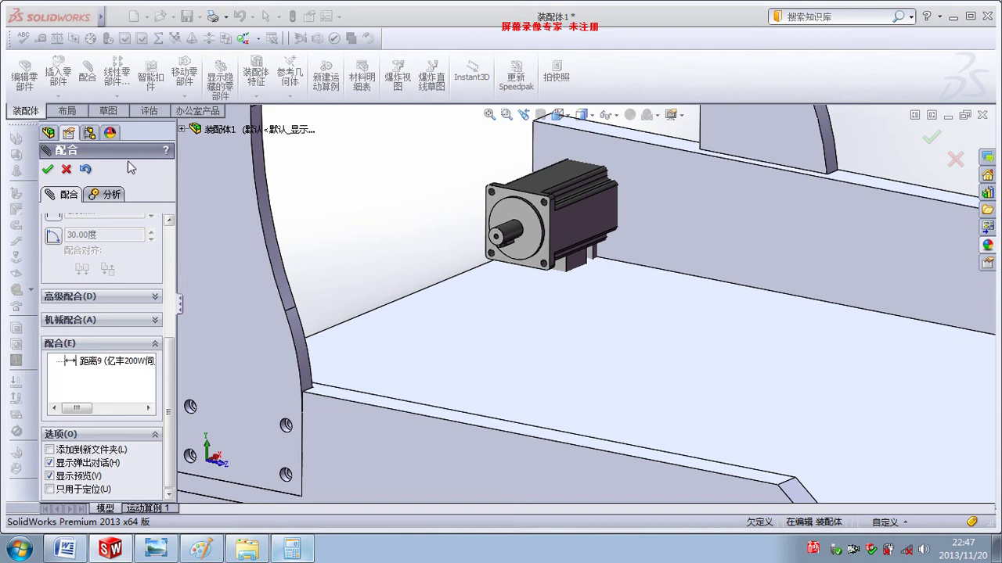
# Step: Pick a frame face for another mate, then cancel it and leave the Mate tool
pyautogui.middleClick(380, 246)
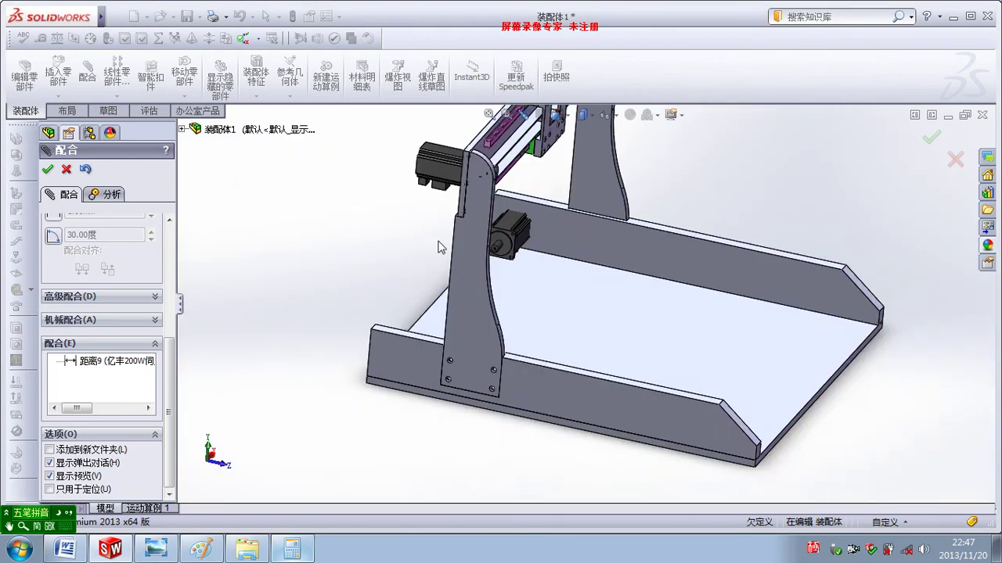
pyautogui.moveTo(438, 247)
pyautogui.mouseDown(button='middle')
pyautogui.moveTo(440, 219)
pyautogui.moveTo(410, 257)
pyautogui.mouseUp(button='middle')
pyautogui.scroll(-5, 410, 258)
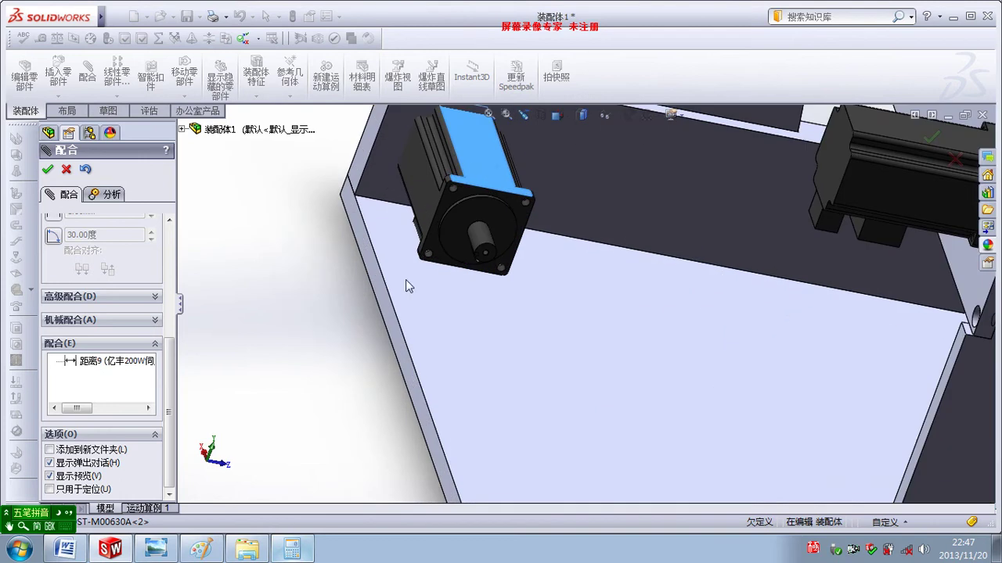
pyautogui.click(385, 296)
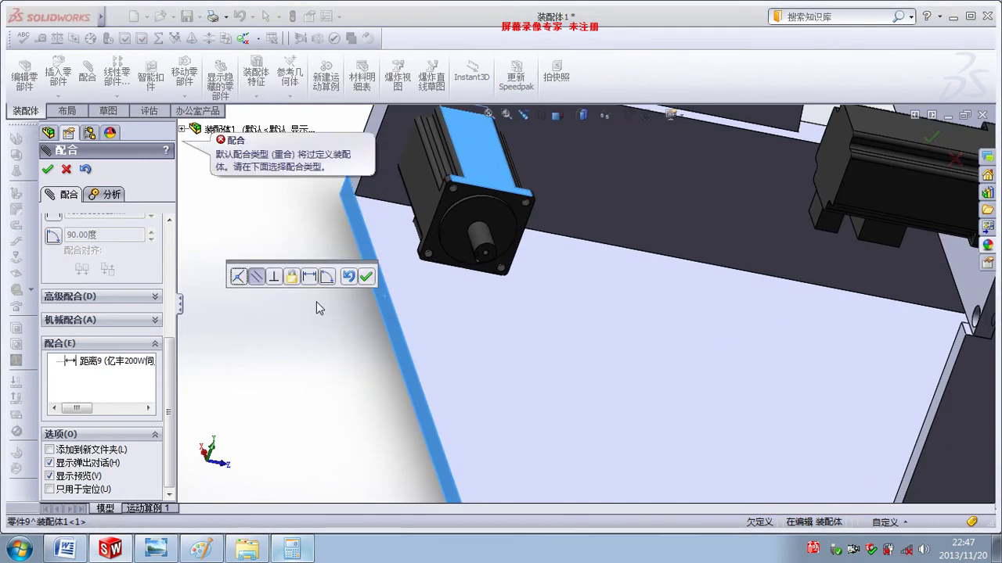
pyautogui.click(67, 171)
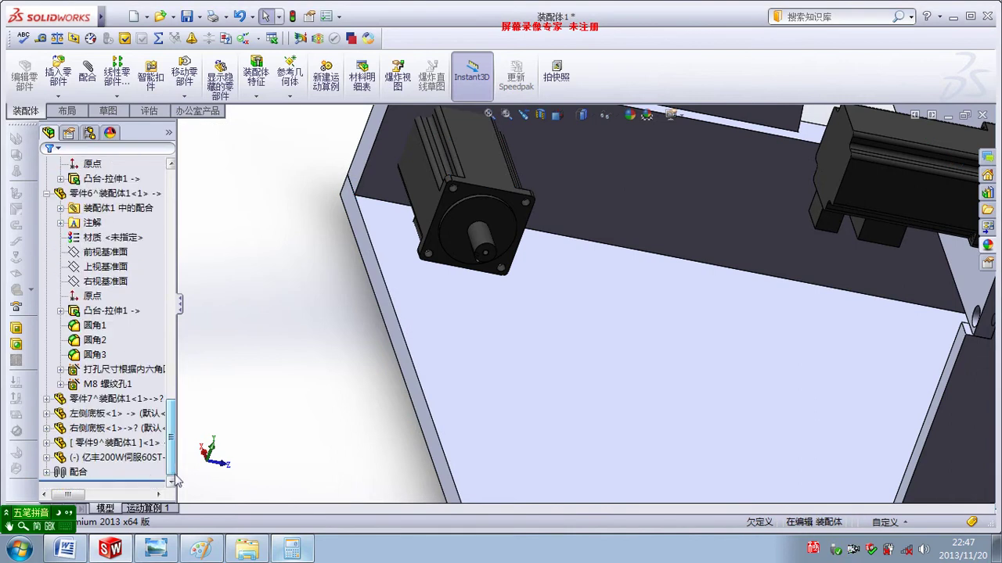
# Step: Remove the motor's distance mate 距离9 from the Mates folder, confirming the deletion
pyautogui.doubleClick(77, 472)
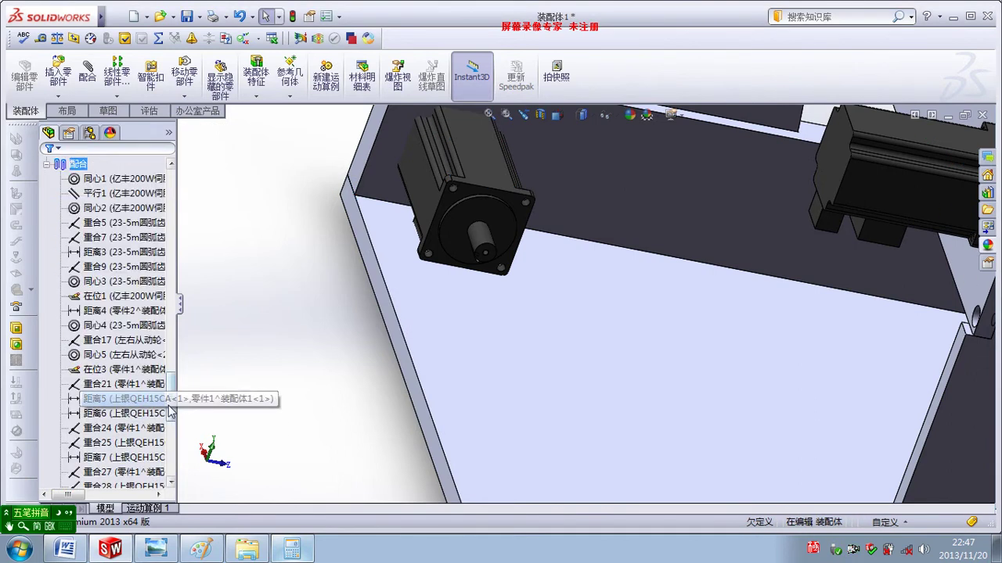
pyautogui.scroll(-5, 168, 410)
pyautogui.scroll(-3, 156, 447)
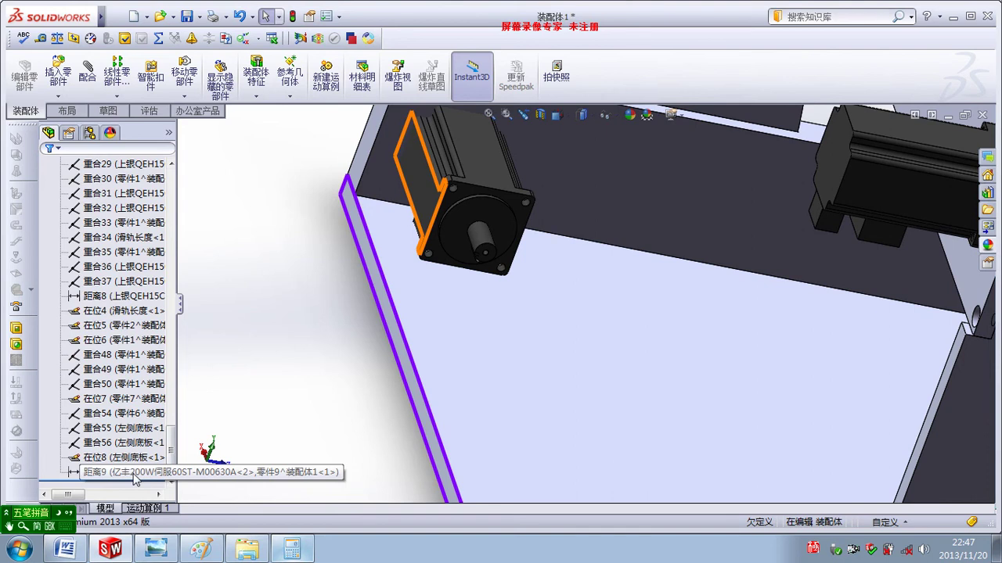
pyautogui.rightClick(135, 473)
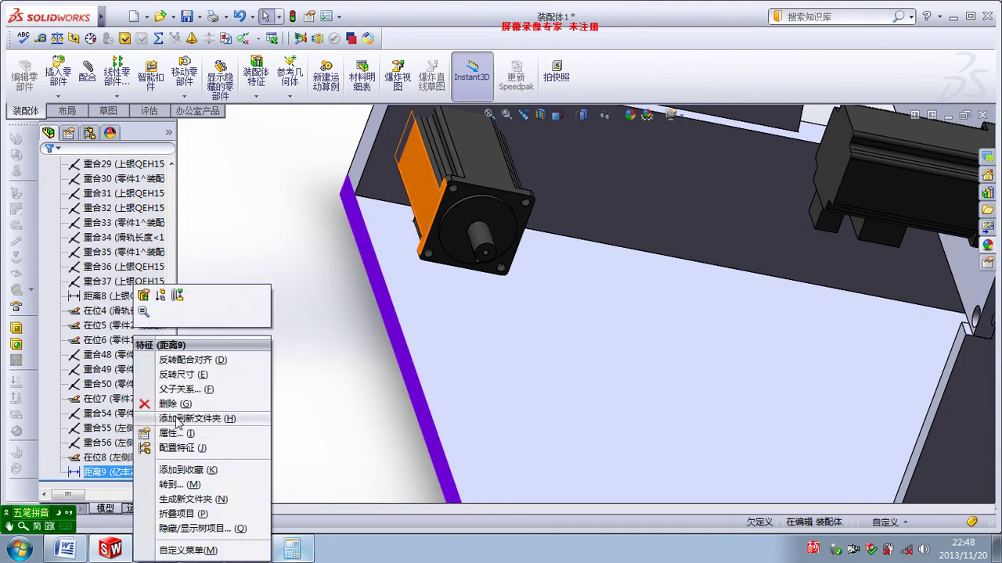
pyautogui.click(223, 406)
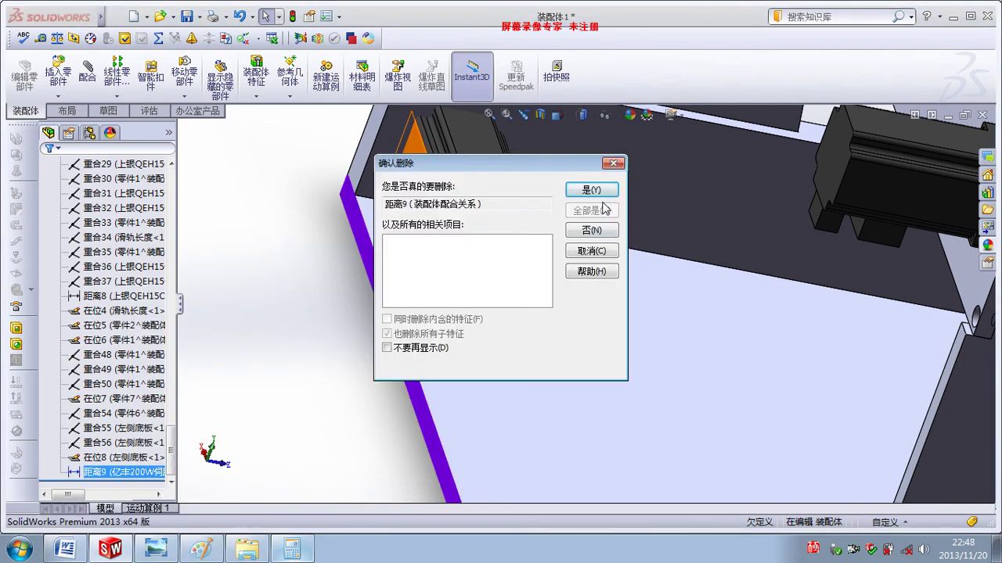
pyautogui.click(577, 193)
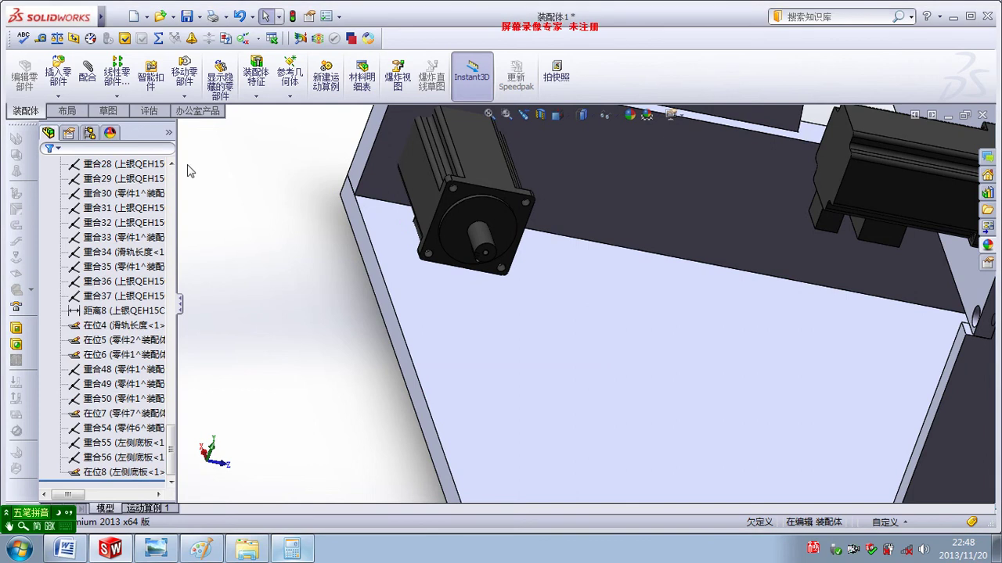
# Step: Add a 20 mm distance mate between the motor's side face and the plate's side face
pyautogui.click(87, 72)
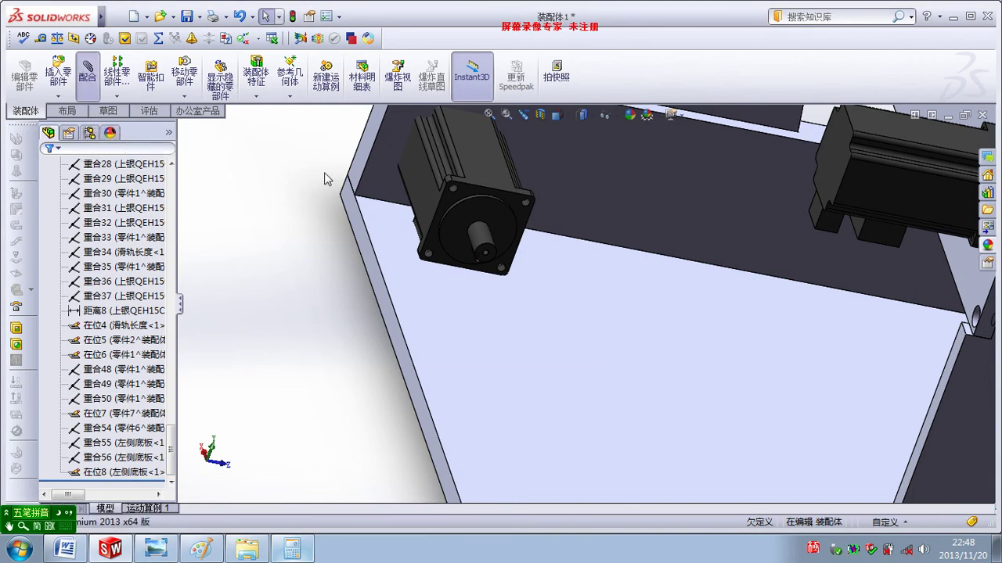
pyautogui.click(478, 184)
pyautogui.click(388, 316)
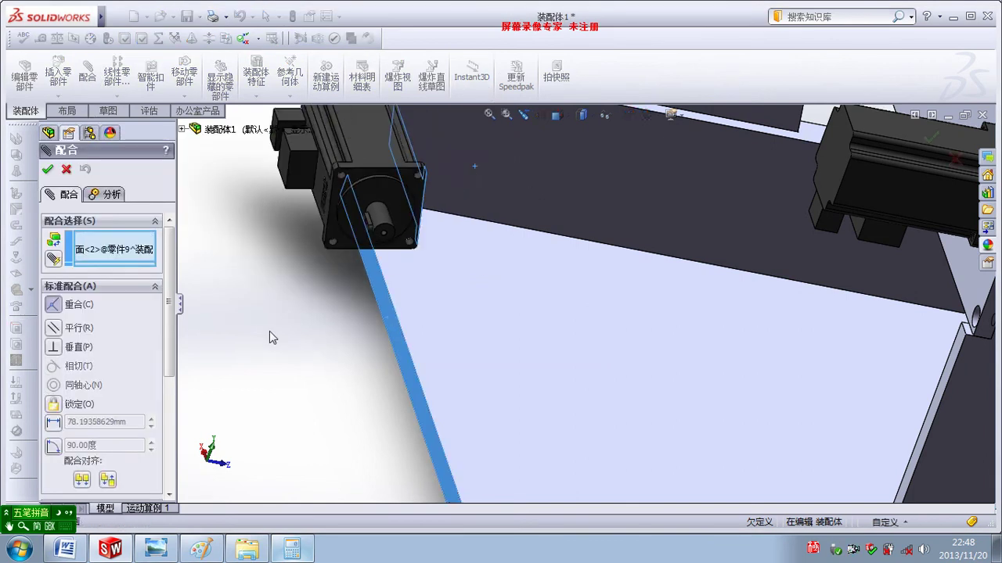
pyautogui.click(53, 422)
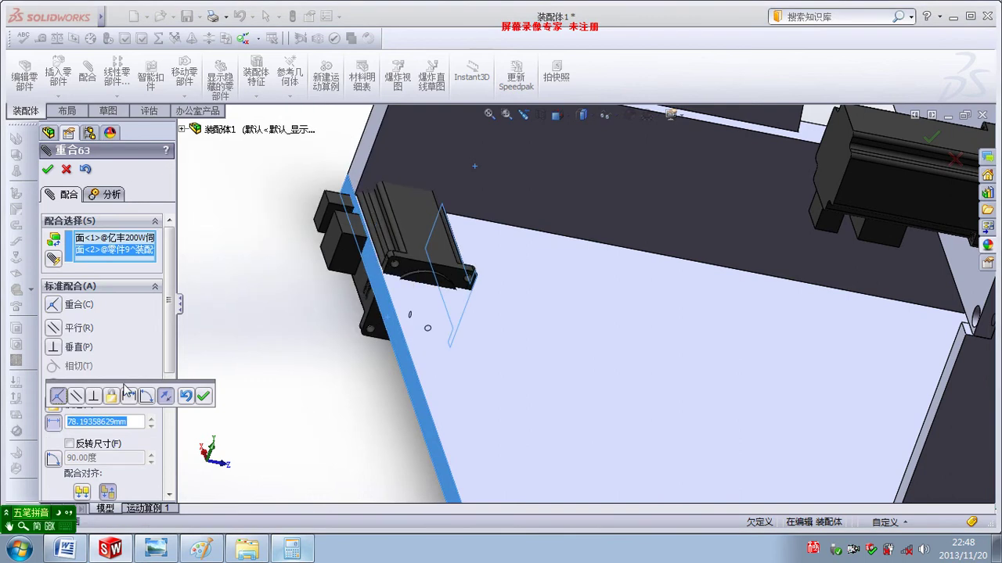
pyautogui.write('20')
pyautogui.press('Return')
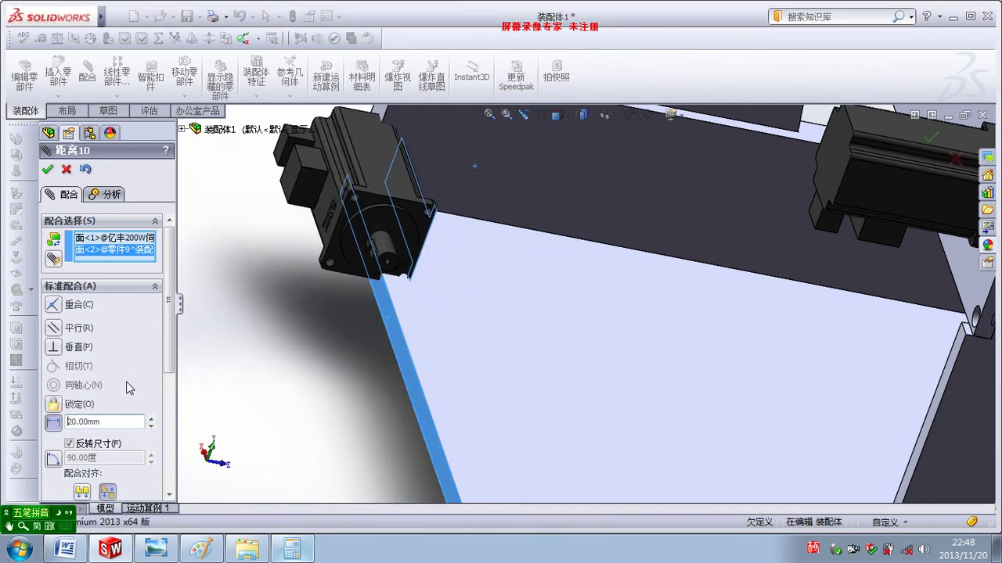
pyautogui.click(81, 443)
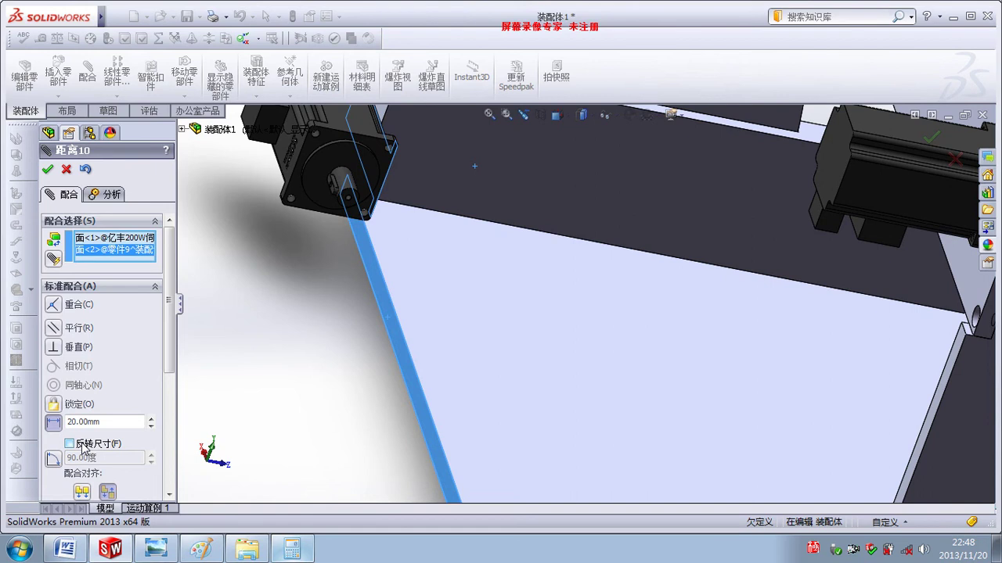
pyautogui.moveTo(266, 367)
pyautogui.mouseDown(button='middle')
pyautogui.moveTo(241, 343)
pyautogui.moveTo(207, 366)
pyautogui.mouseUp(button='middle')
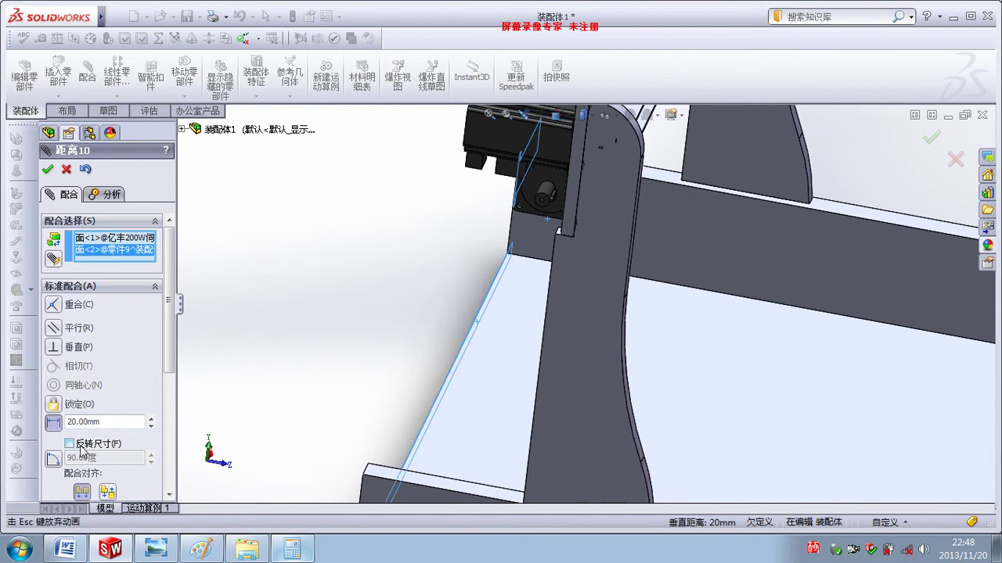
pyautogui.click(81, 446)
pyautogui.click(80, 445)
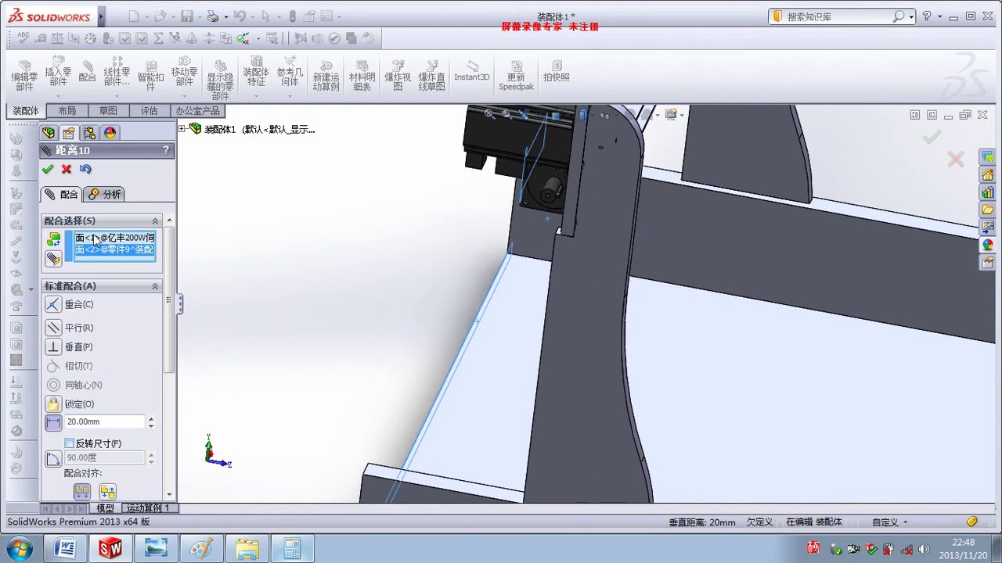
pyautogui.click(47, 169)
# Step: Mate the servo motor's top face parallel to the floor plate face
pyautogui.moveTo(439, 336); pyautogui.dragTo(356, 283, button='middle')
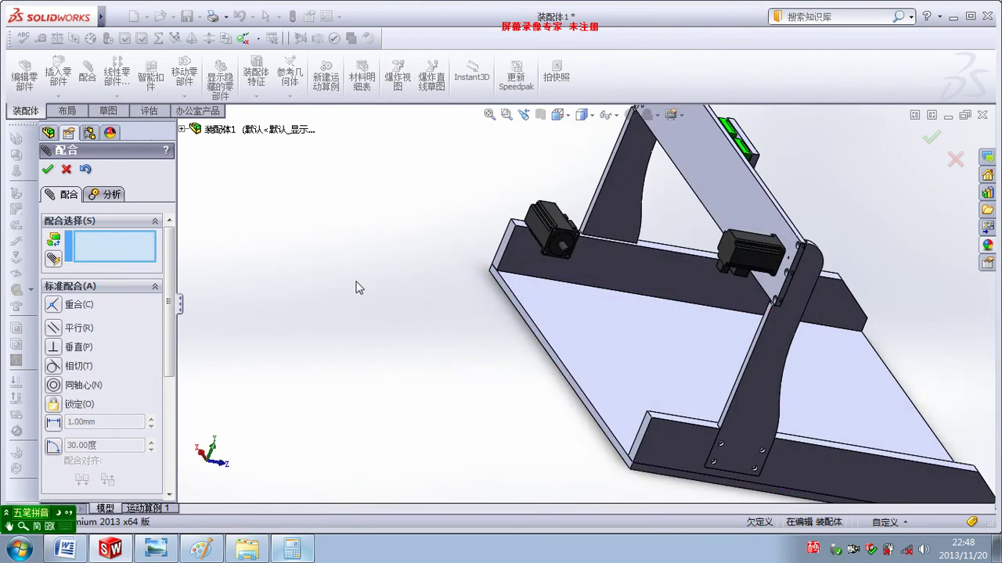
pyautogui.scroll(-3, 675, 309)
pyautogui.scroll(5, 617, 258)
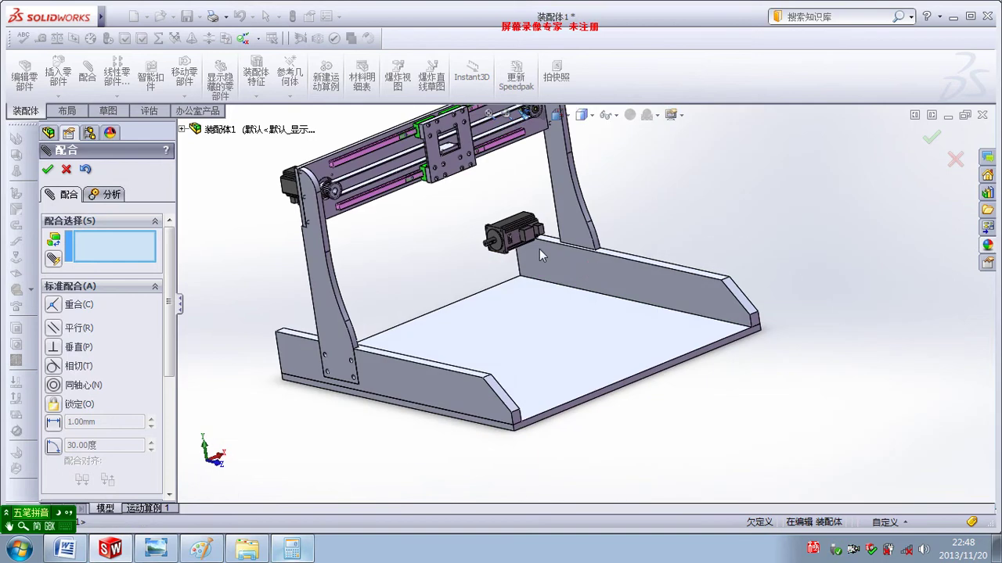
pyautogui.scroll(-3, 539, 249)
pyautogui.scroll(-2, 528, 251)
pyautogui.click(503, 207)
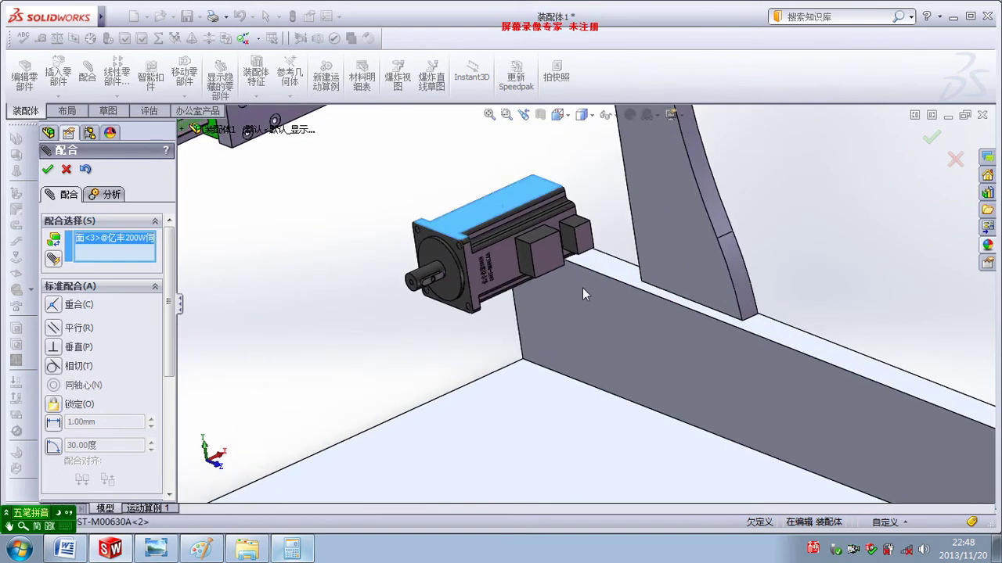
pyautogui.click(548, 420)
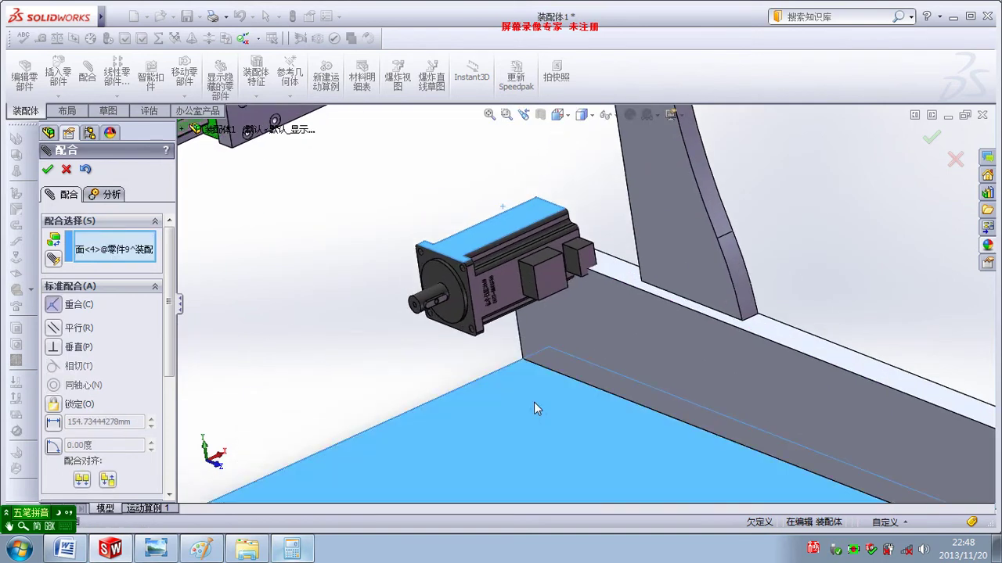
pyautogui.click(53, 327)
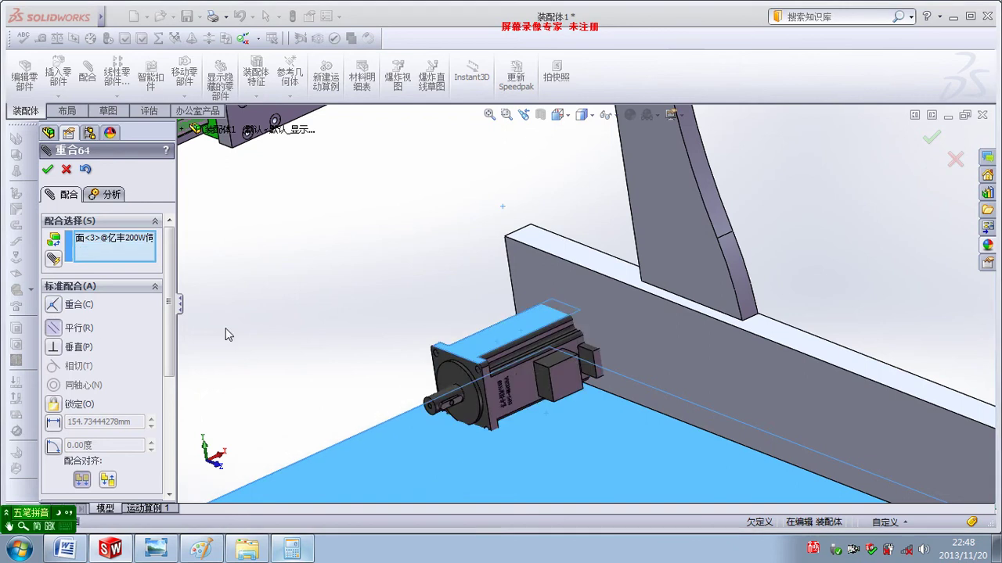
pyautogui.click(47, 171)
pyautogui.press('Escape')
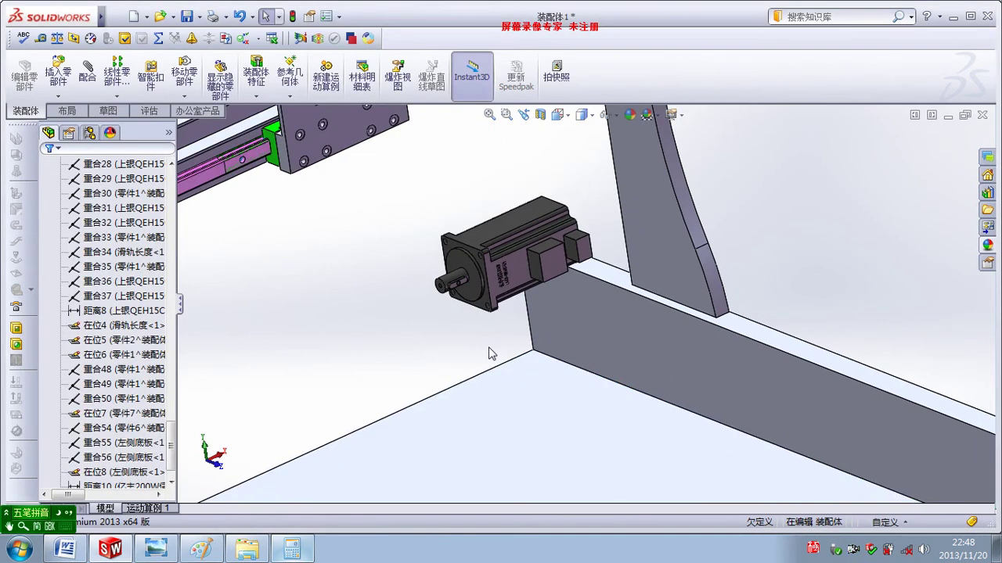
# Step: Start inserting another component into the assembly
pyautogui.scroll(5, 488, 353)
pyautogui.scroll(-2, 545, 349)
pyautogui.scroll(-3, 588, 342)
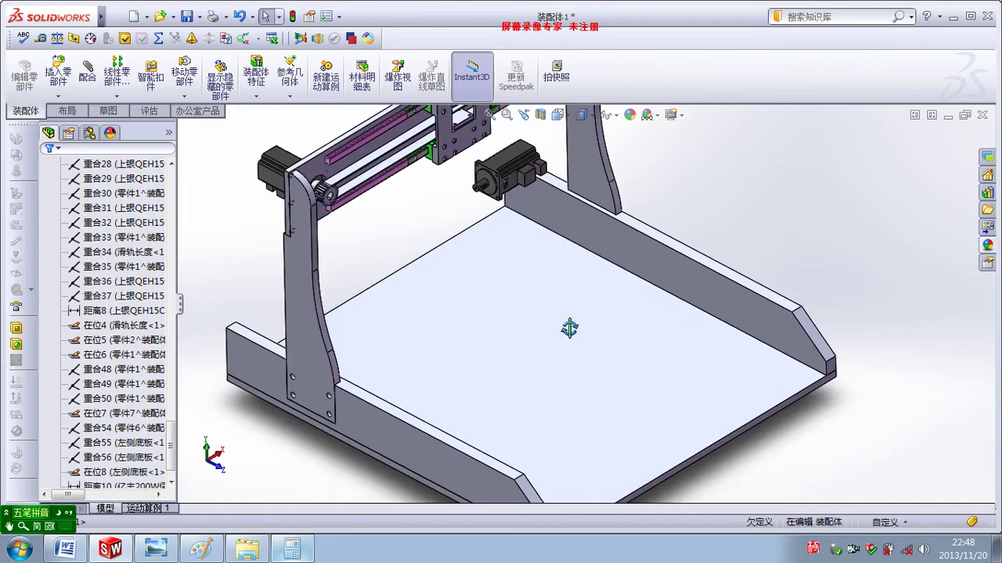
pyautogui.scroll(2, 570, 331)
pyautogui.scroll(-1, 543, 270)
pyautogui.scroll(-1, 550, 267)
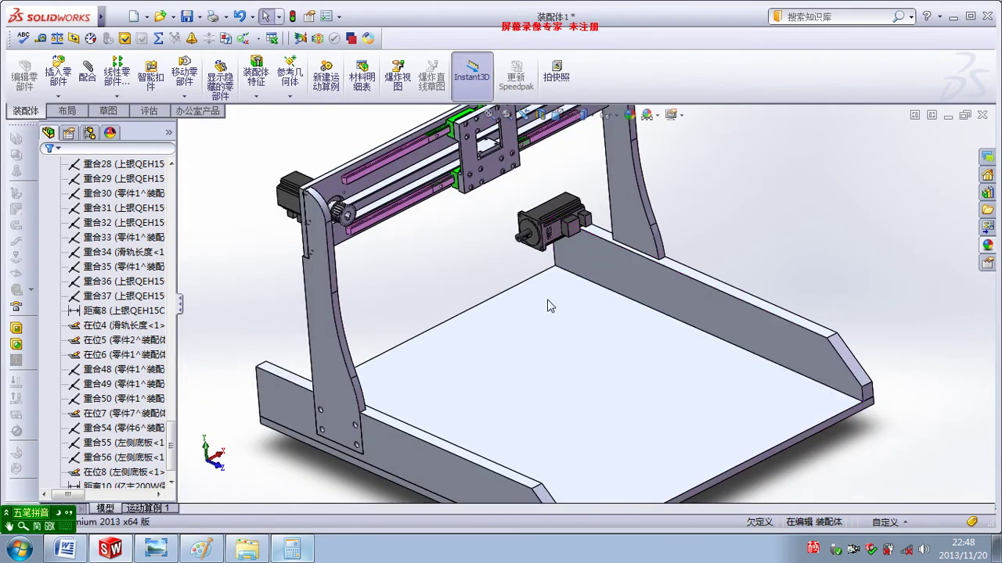
pyautogui.scroll(2, 554, 287)
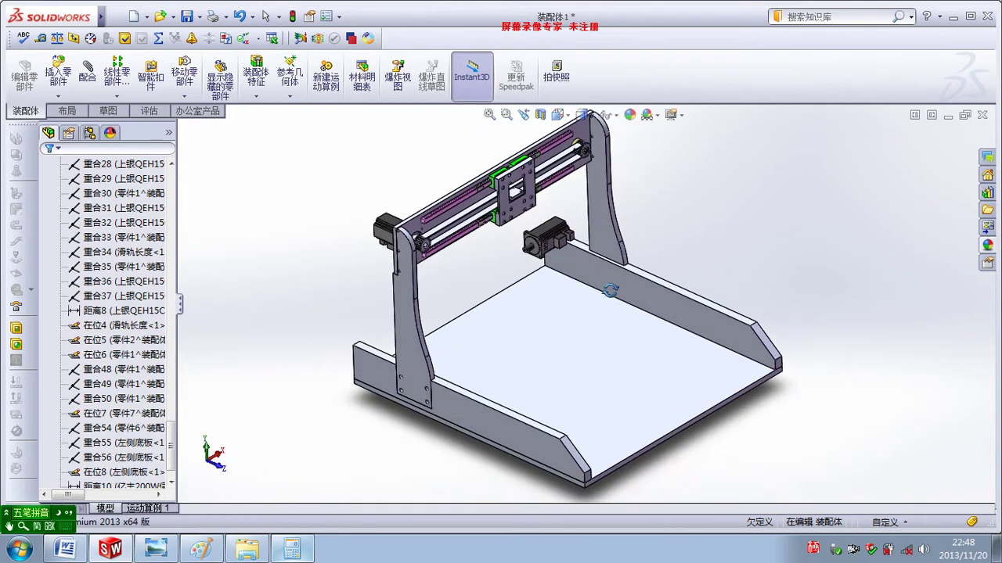
pyautogui.click(73, 77)
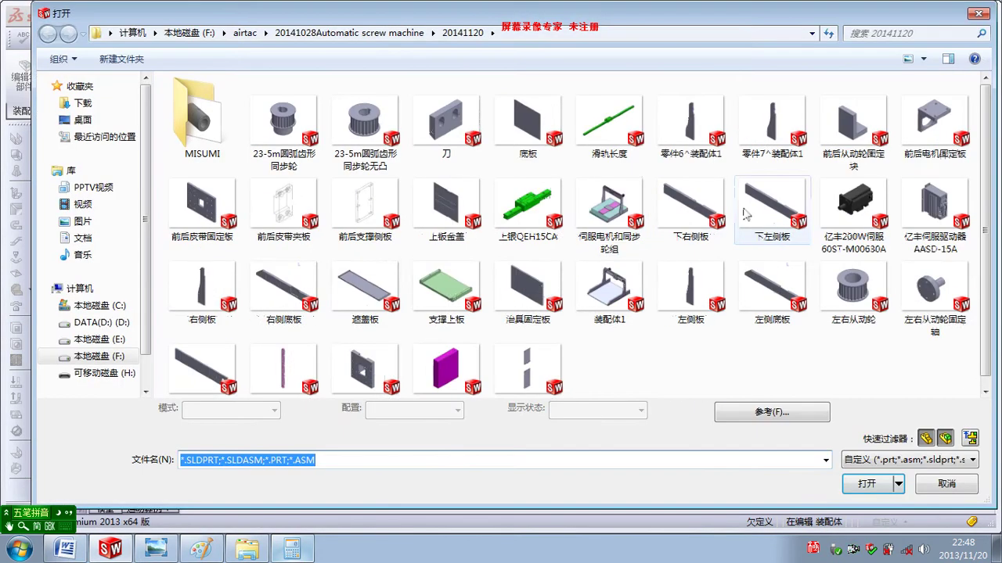
# Step: Insert the 23-5m圆弧齿形同步轮 timing pulley and place it near the servo motor
pyautogui.click(632, 357)
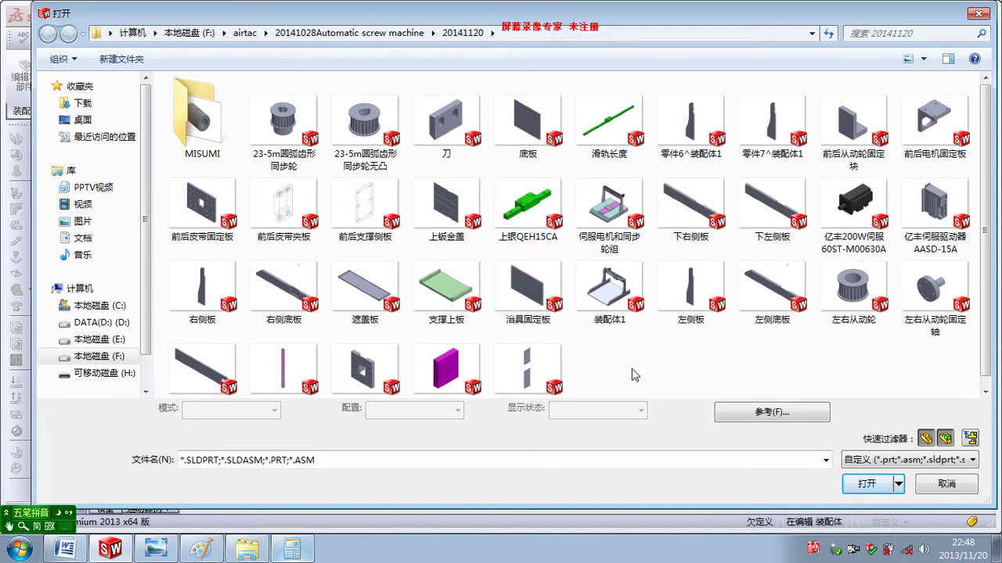
pyautogui.doubleClick(305, 133)
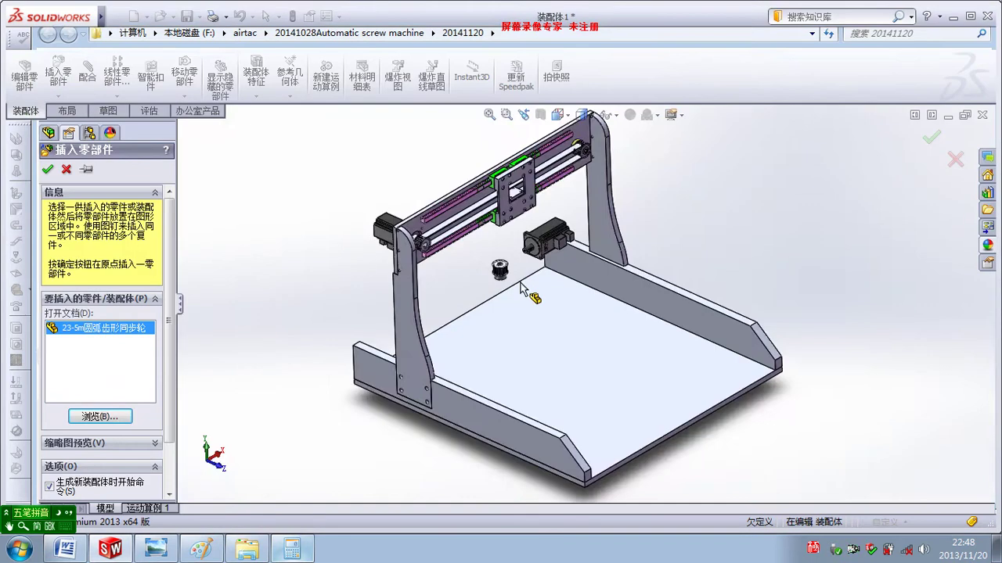
pyautogui.scroll(-3, 501, 274)
pyautogui.click(482, 250)
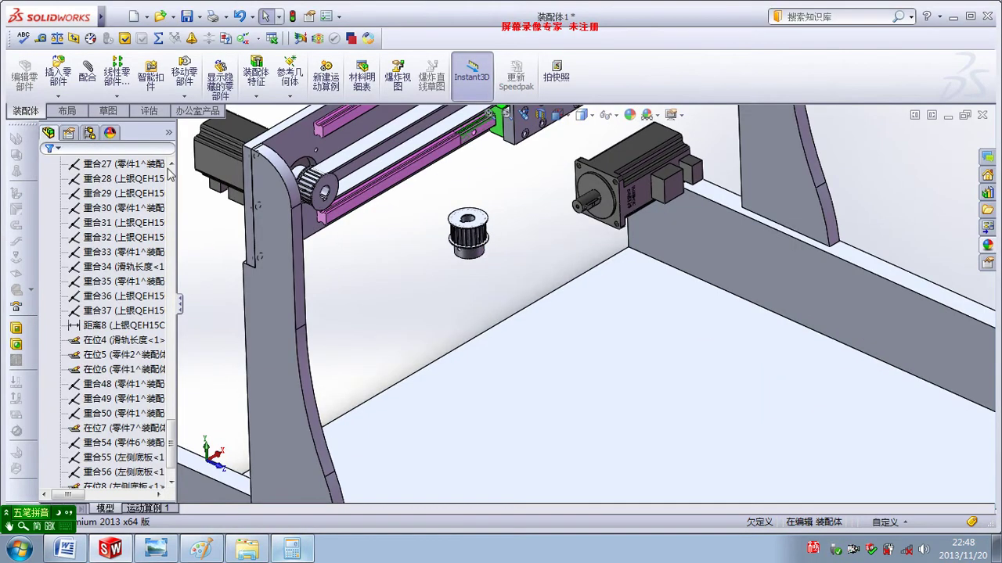
pyautogui.scroll(2, 422, 233)
pyautogui.scroll(2, 423, 233)
pyautogui.scroll(-2, 501, 293)
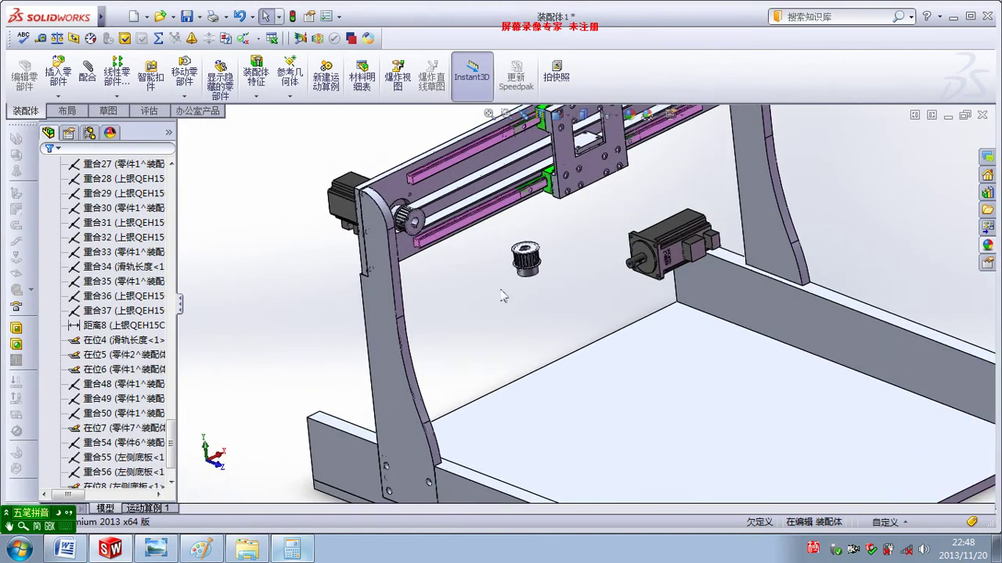
pyautogui.scroll(-2, 491, 290)
pyautogui.scroll(2, 499, 291)
pyautogui.scroll(-3, 524, 280)
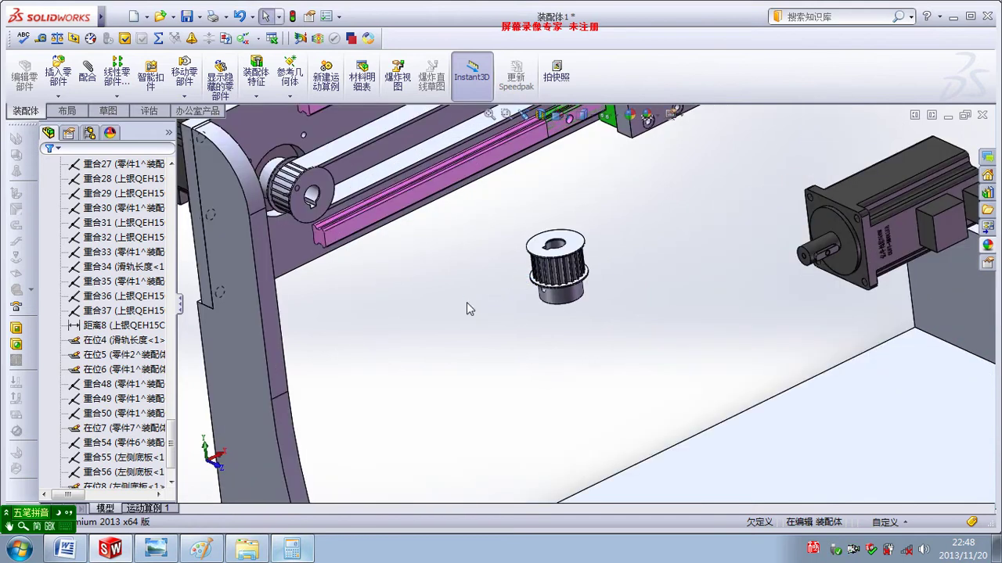
# Step: Cancel the Mate tool and bring up the Measure tool instead
pyautogui.click(87, 72)
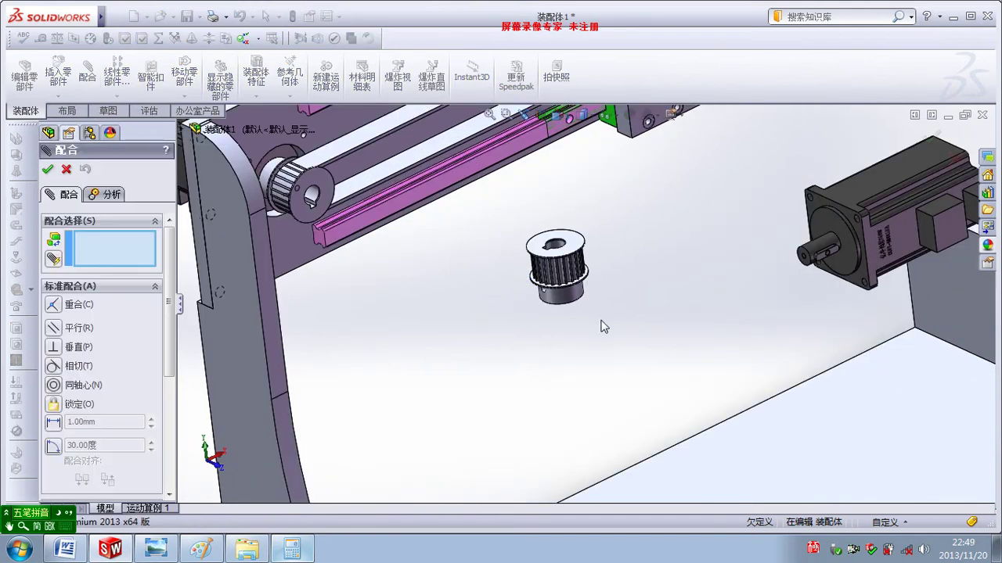
pyautogui.press('Escape')
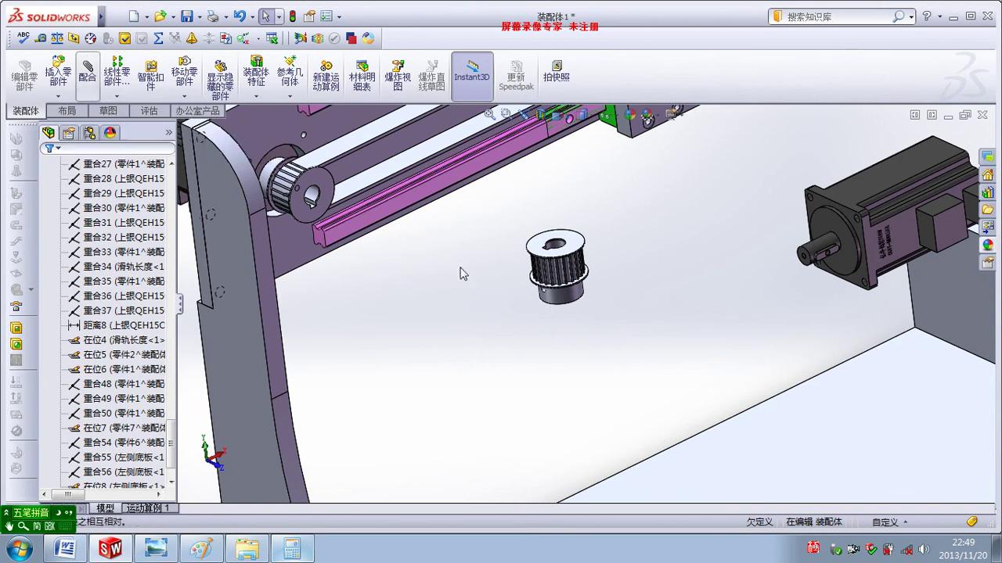
pyautogui.click(44, 39)
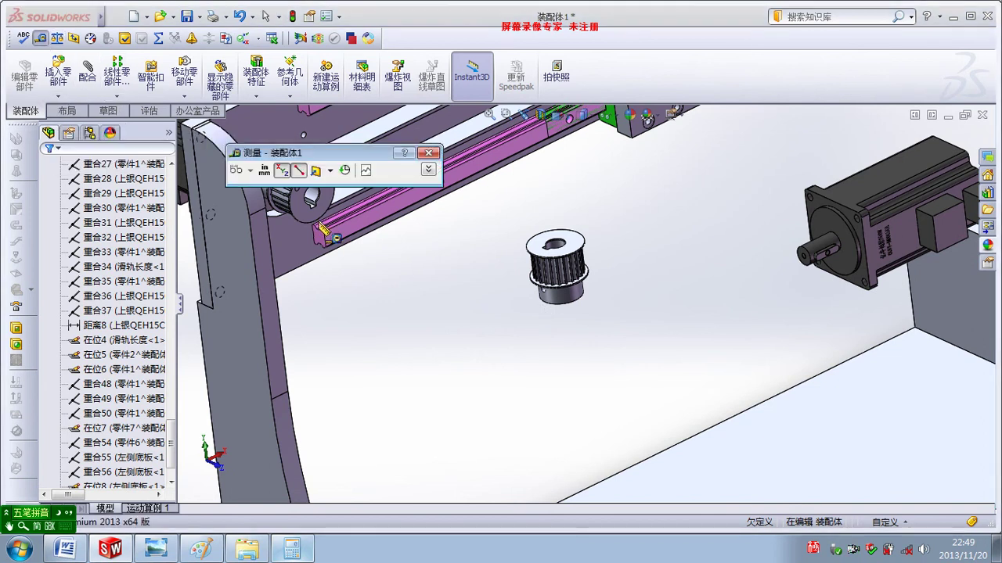
# Step: Measure the mounted pulley's end face to a circular edge, reading 42.75 mm normal distance
pyautogui.scroll(-3, 323, 230)
pyautogui.scroll(-3, 475, 252)
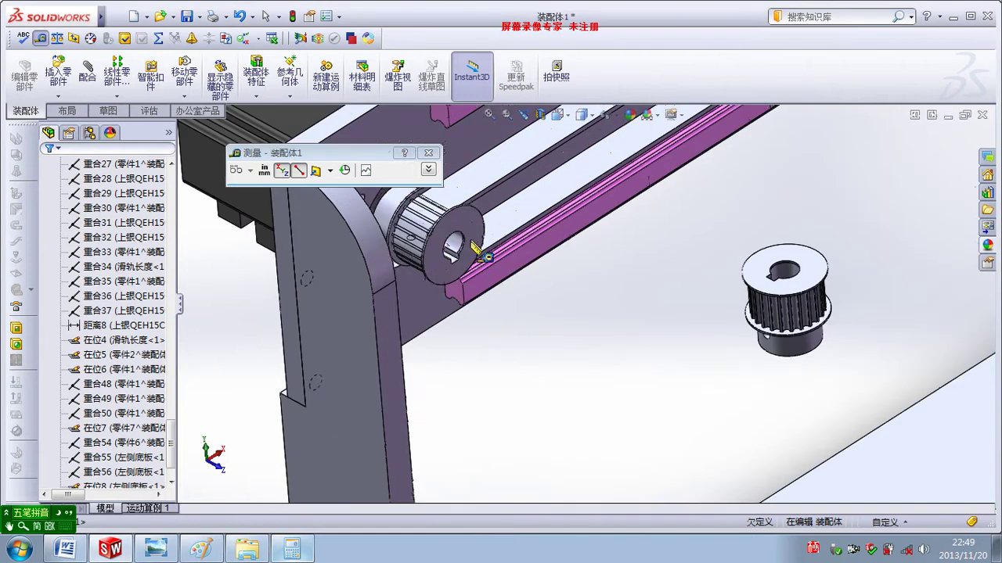
pyautogui.click(468, 249)
pyautogui.scroll(2, 394, 231)
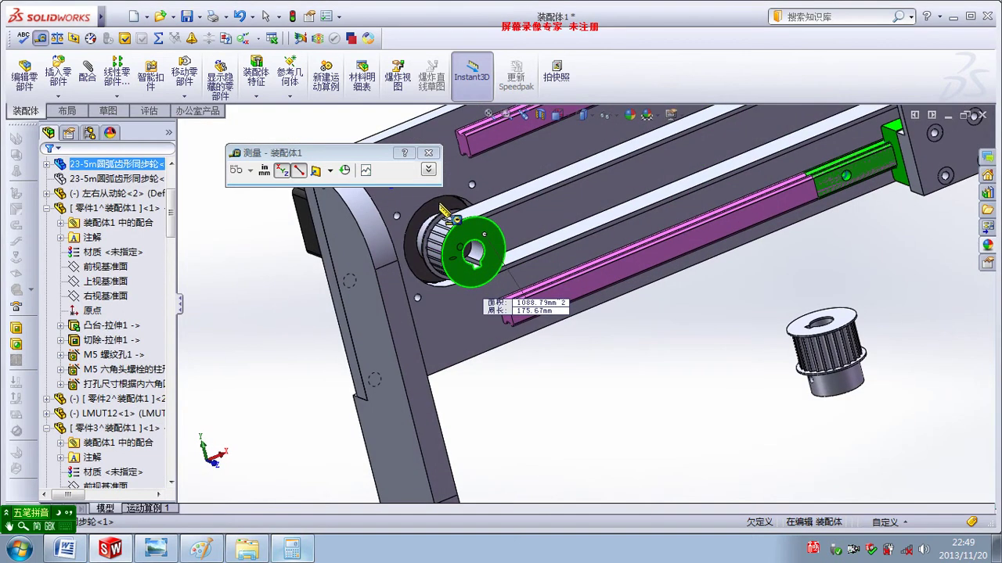
pyautogui.click(438, 206)
pyautogui.moveTo(514, 271)
pyautogui.mouseDown(button='middle')
pyautogui.moveTo(576, 302)
pyautogui.moveTo(559, 353)
pyautogui.moveTo(584, 367)
pyautogui.mouseUp(button='middle')
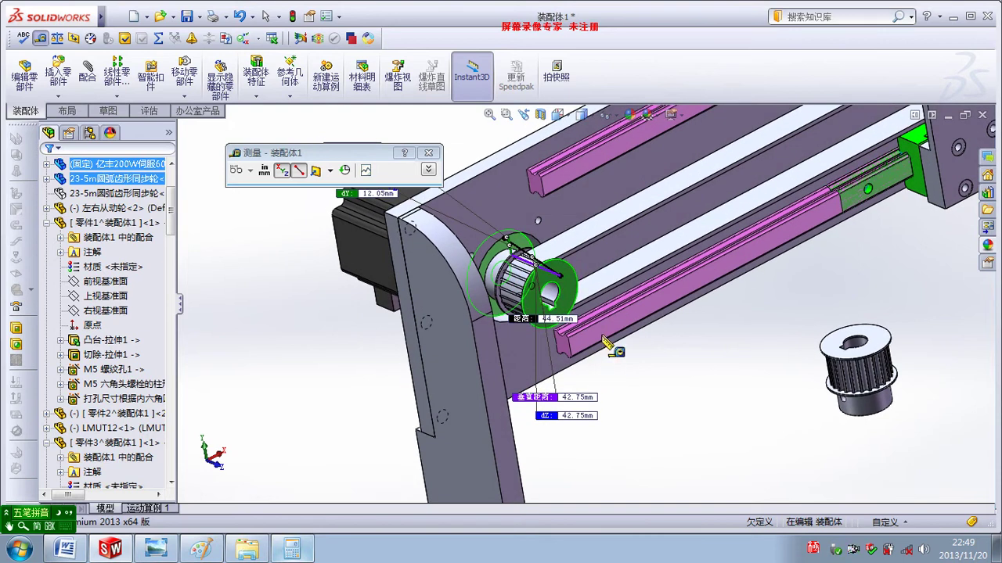
pyautogui.click(88, 74)
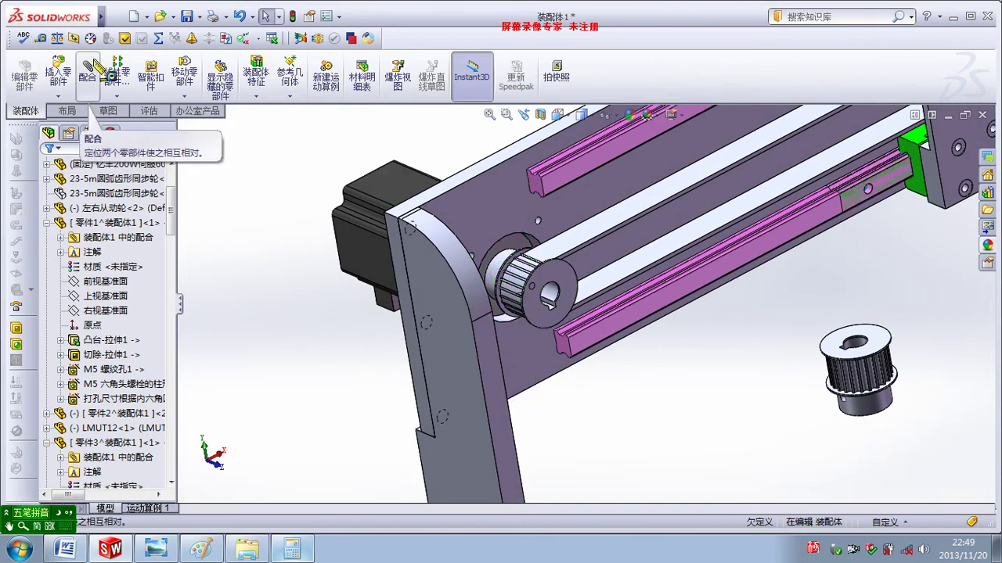
# Step: Mate the pulley face concentric with the motor shaft's key, discarding a wrongly picked edge
pyautogui.click(861, 346)
pyautogui.rightClick(116, 241)
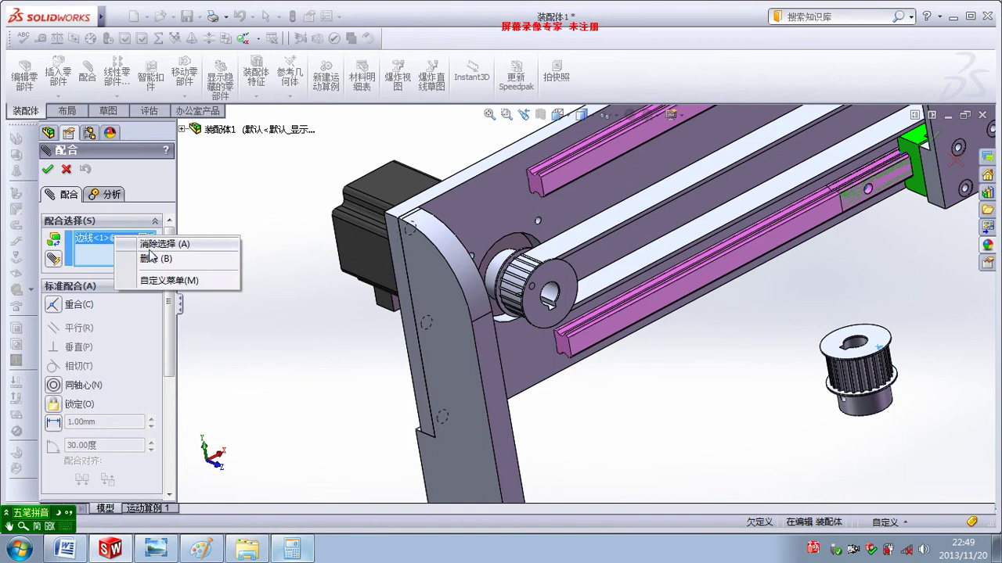
pyautogui.click(157, 243)
pyautogui.scroll(3, 884, 408)
pyautogui.scroll(-4, 722, 335)
pyautogui.scroll(-3, 722, 335)
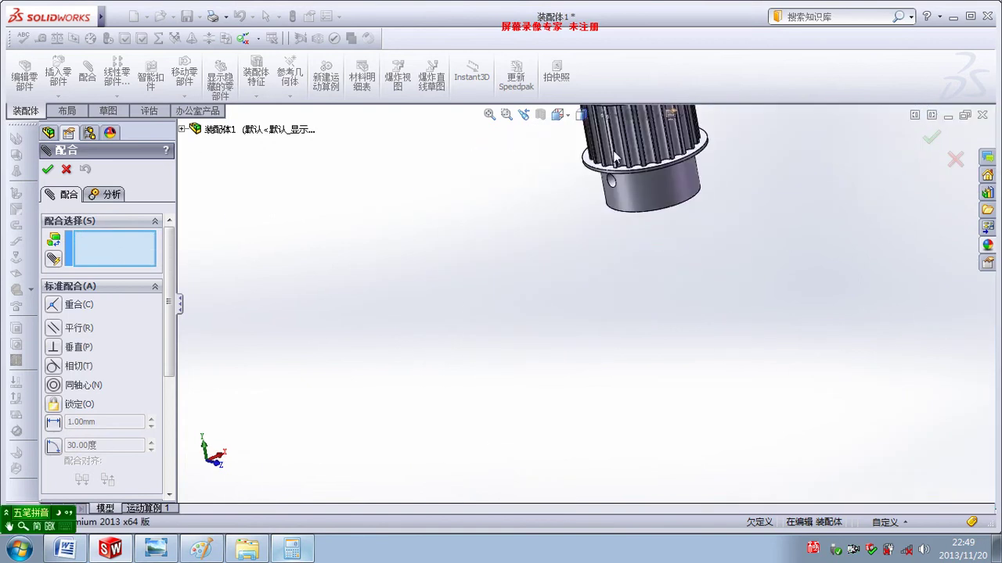
pyautogui.scroll(-2, 607, 264)
pyautogui.click(586, 264)
pyautogui.scroll(4, 679, 267)
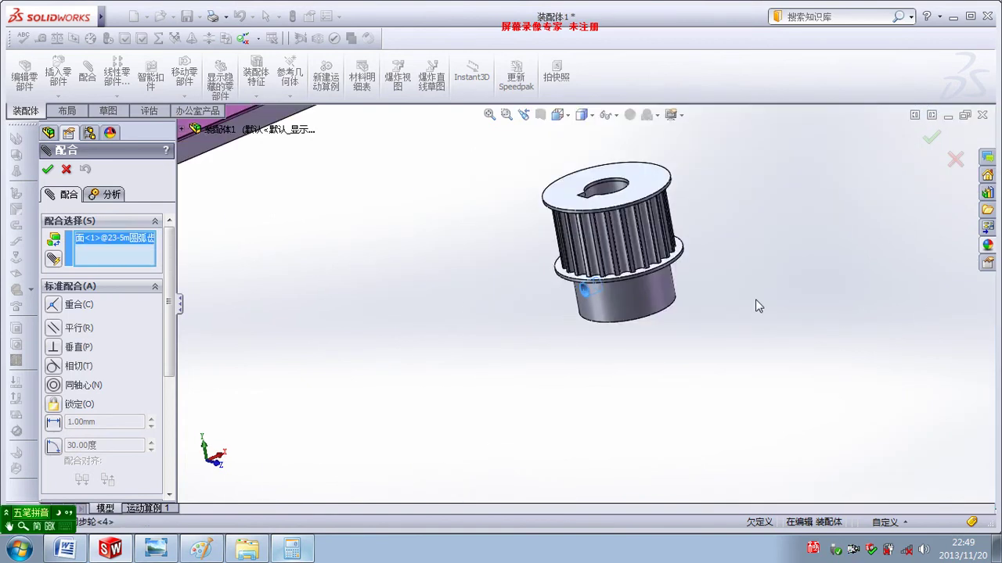
pyautogui.scroll(4, 814, 311)
pyautogui.scroll(-2, 821, 326)
pyautogui.scroll(-2, 779, 311)
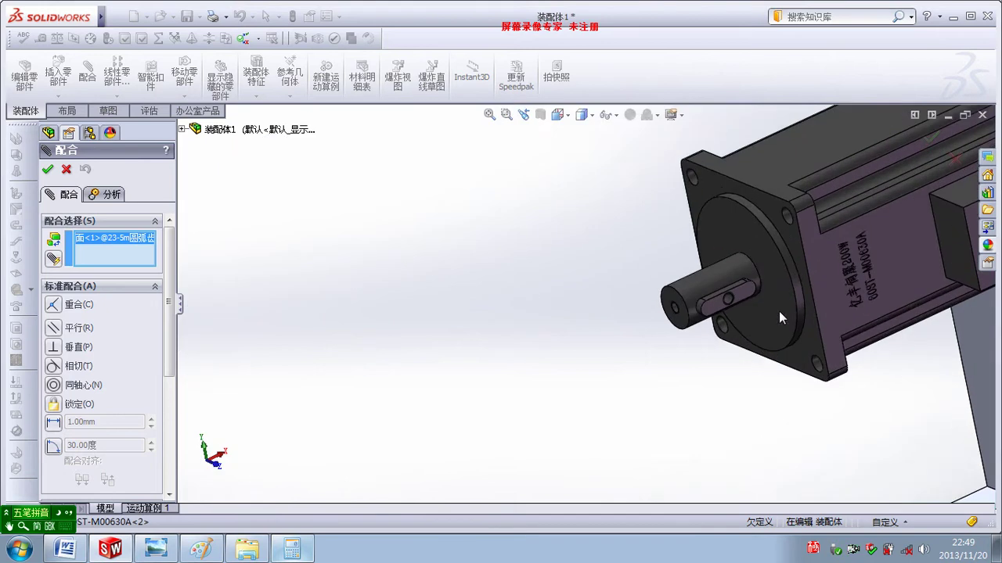
pyautogui.scroll(-2, 676, 300)
pyautogui.click(640, 305)
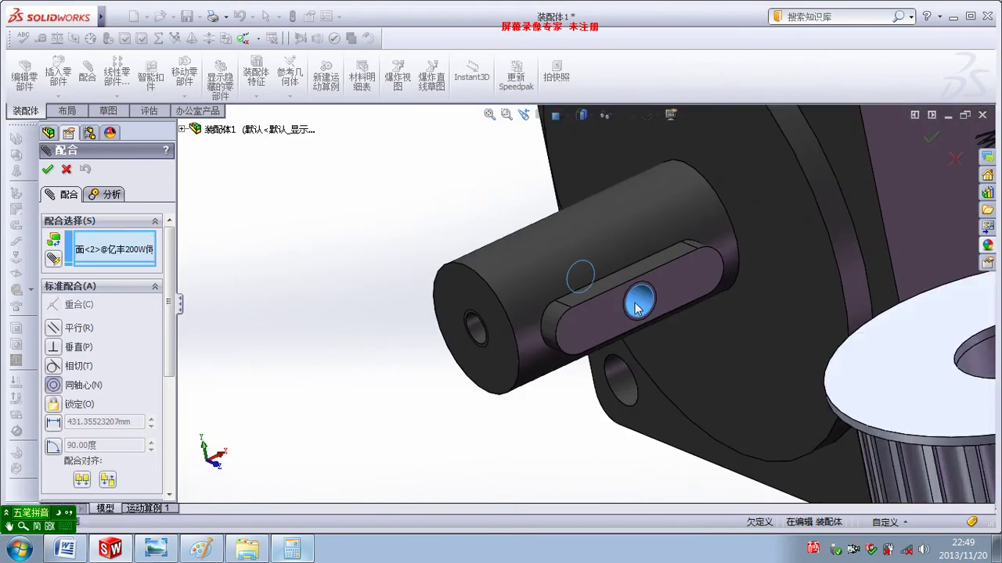
pyautogui.scroll(3, 618, 321)
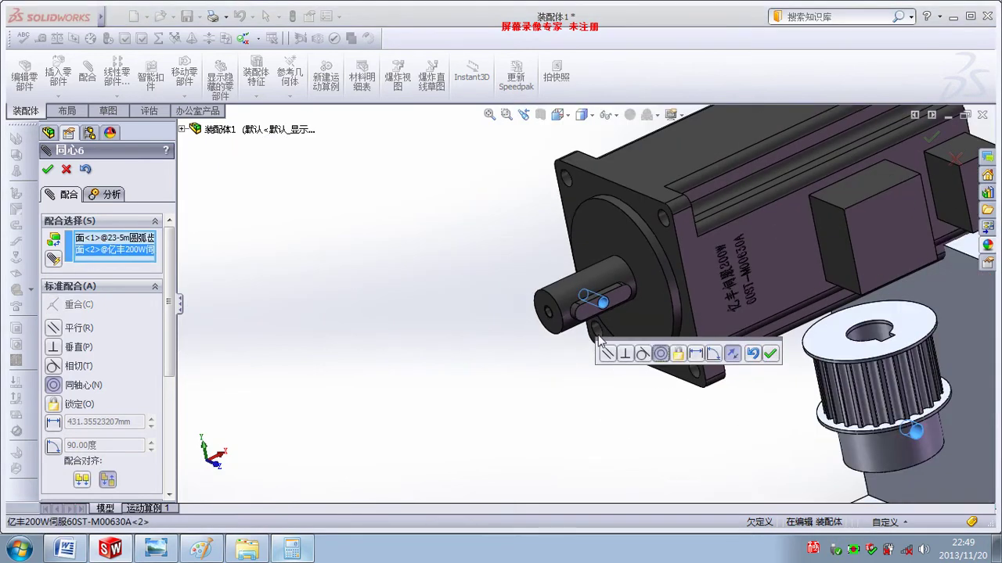
pyautogui.click(770, 354)
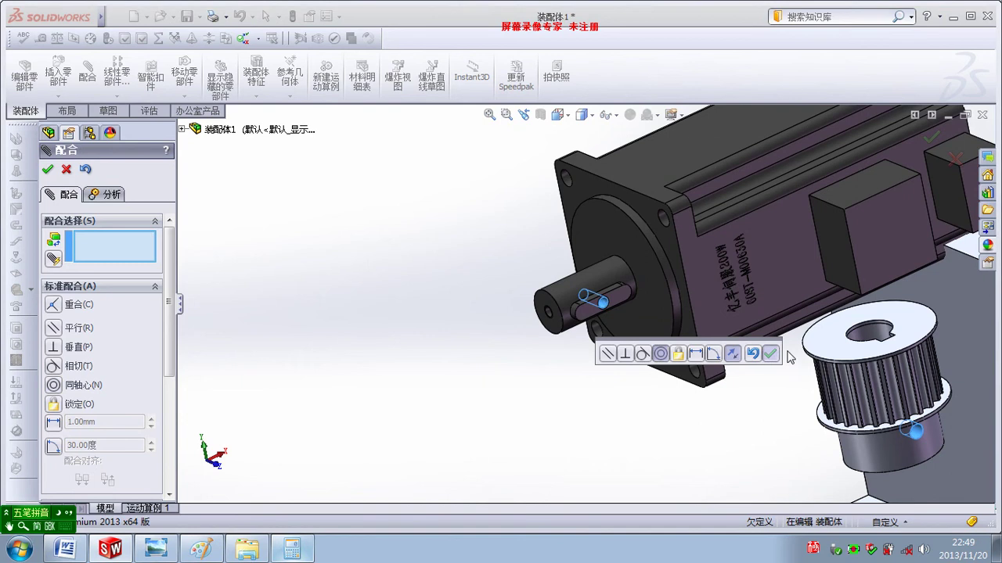
# Step: Mate the pulley bore concentric with the motor shaft
pyautogui.click(863, 336)
pyautogui.click(584, 291)
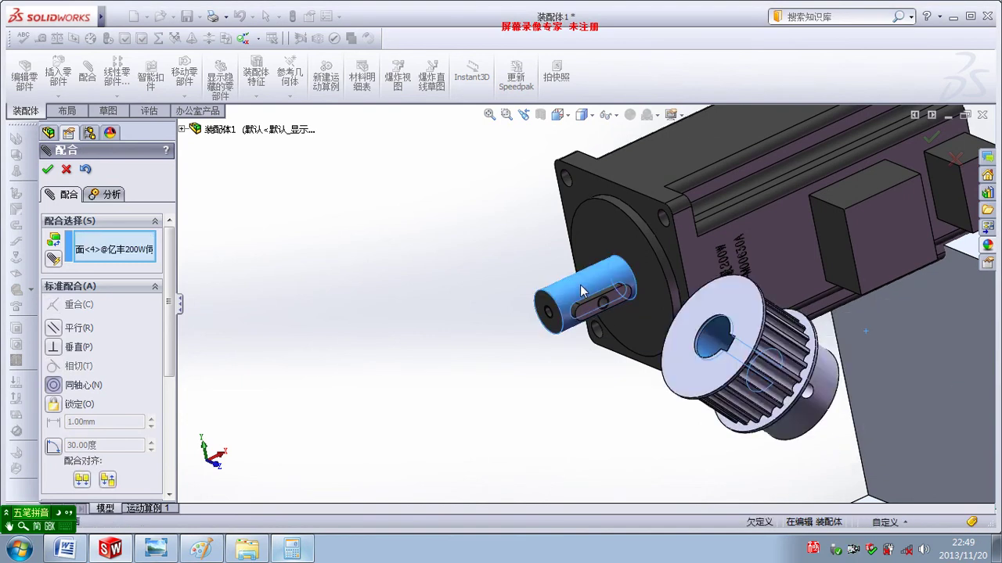
pyautogui.click(727, 267)
pyautogui.scroll(5, 591, 328)
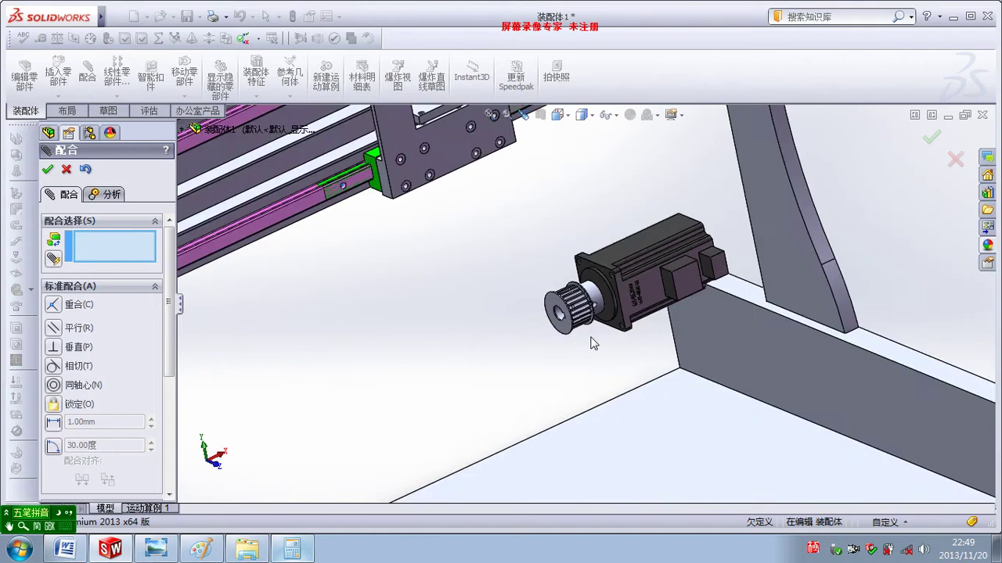
pyautogui.moveTo(589, 344)
pyautogui.mouseDown(button='middle')
pyautogui.moveTo(566, 386)
pyautogui.moveTo(602, 378)
pyautogui.moveTo(142, 237)
pyautogui.mouseUp(button='middle')
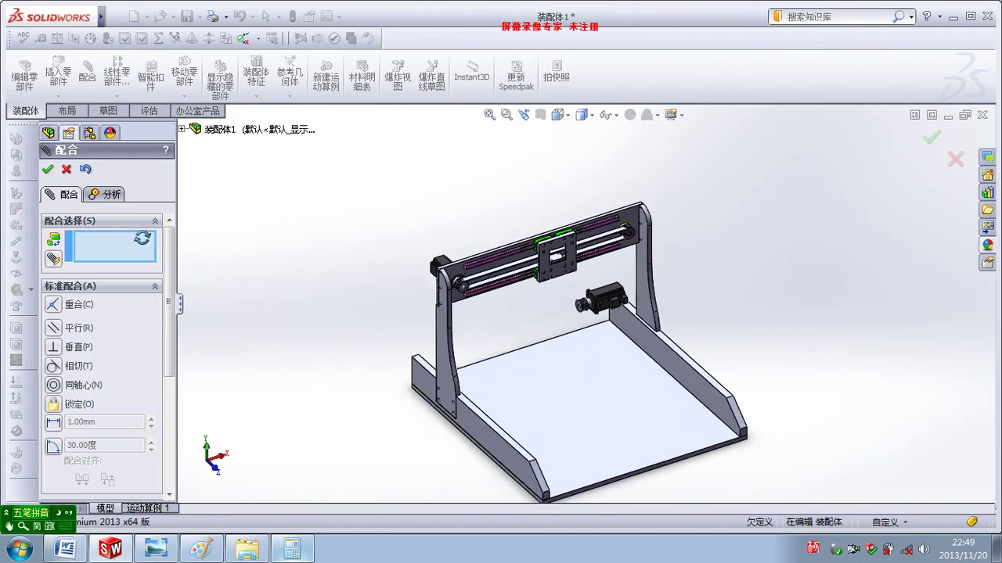
pyautogui.click(48, 169)
# Step: Insert the 左右皮带 belt part file and drop it beside the gantry frame
pyautogui.click(58, 74)
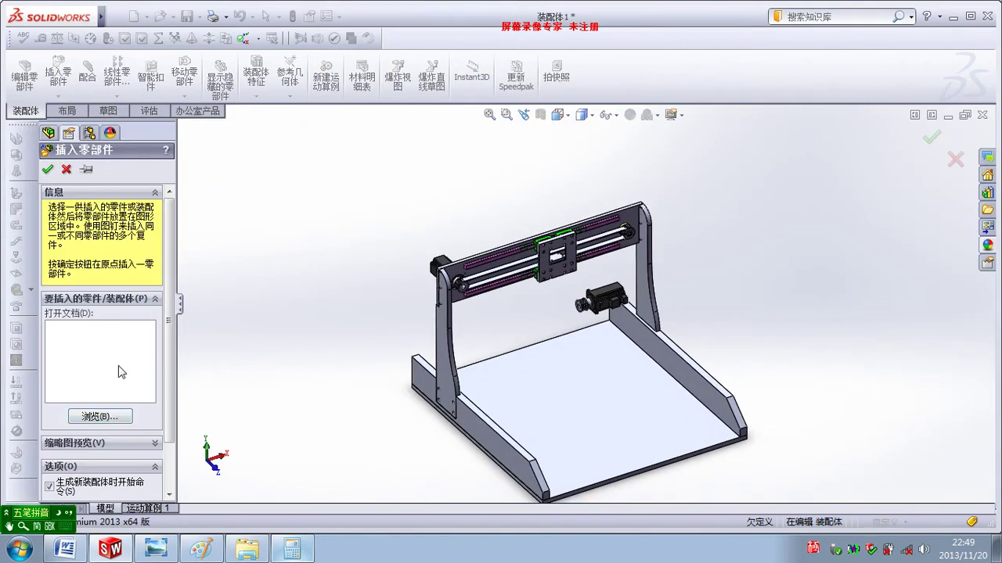
pyautogui.click(110, 417)
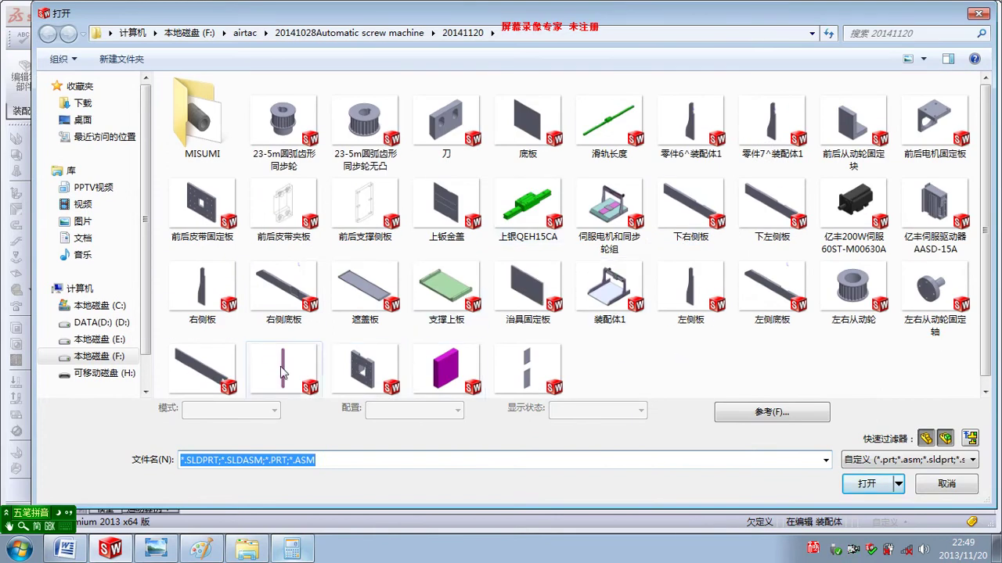
pyautogui.click(652, 354)
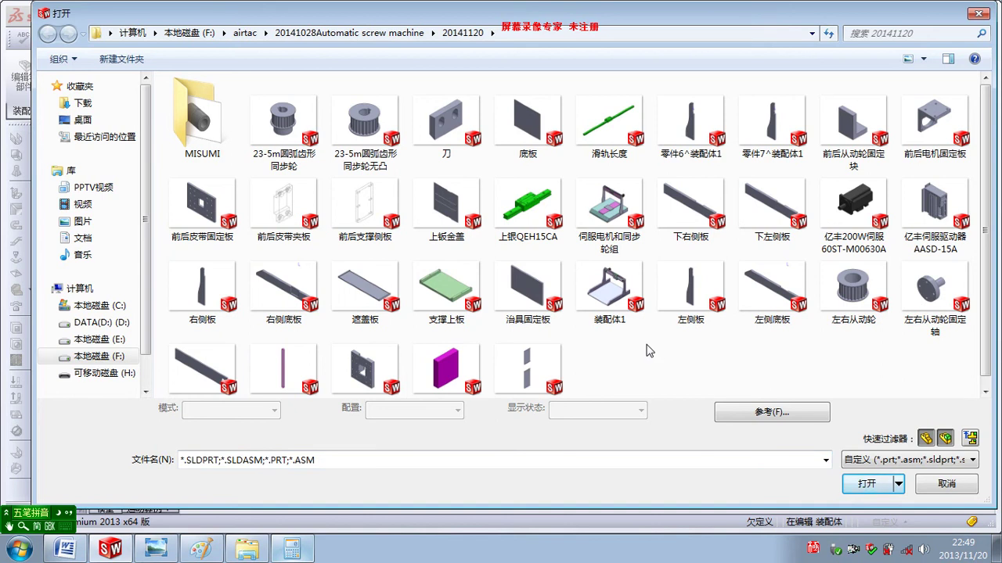
pyautogui.scroll(-1, 656, 364)
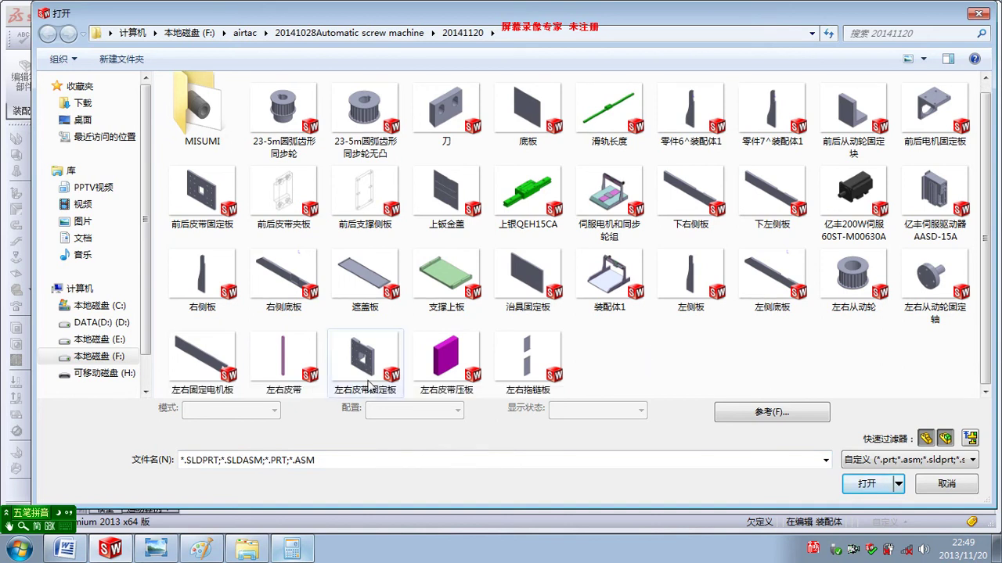
pyautogui.click(304, 365)
pyautogui.press('Return')
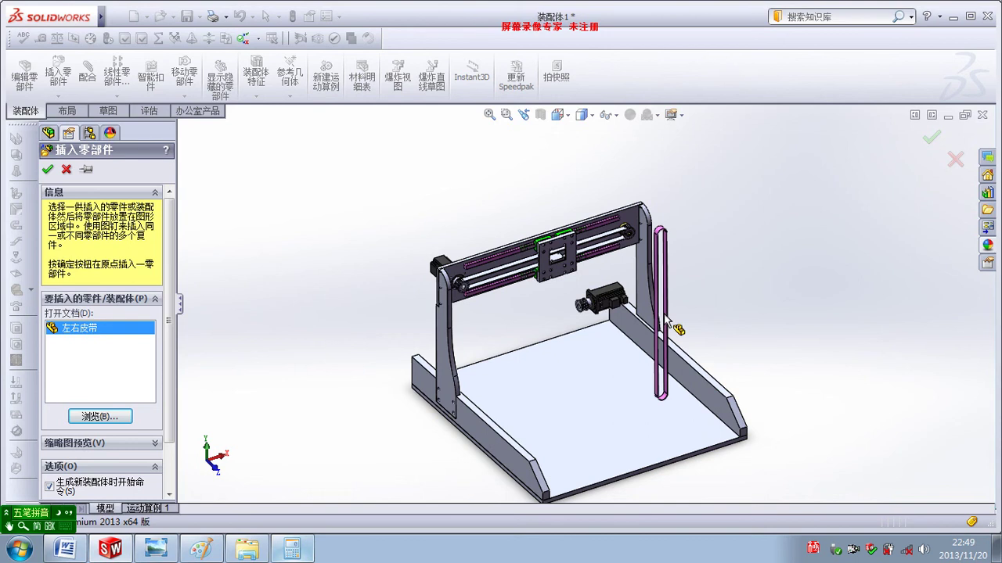
pyautogui.click(704, 324)
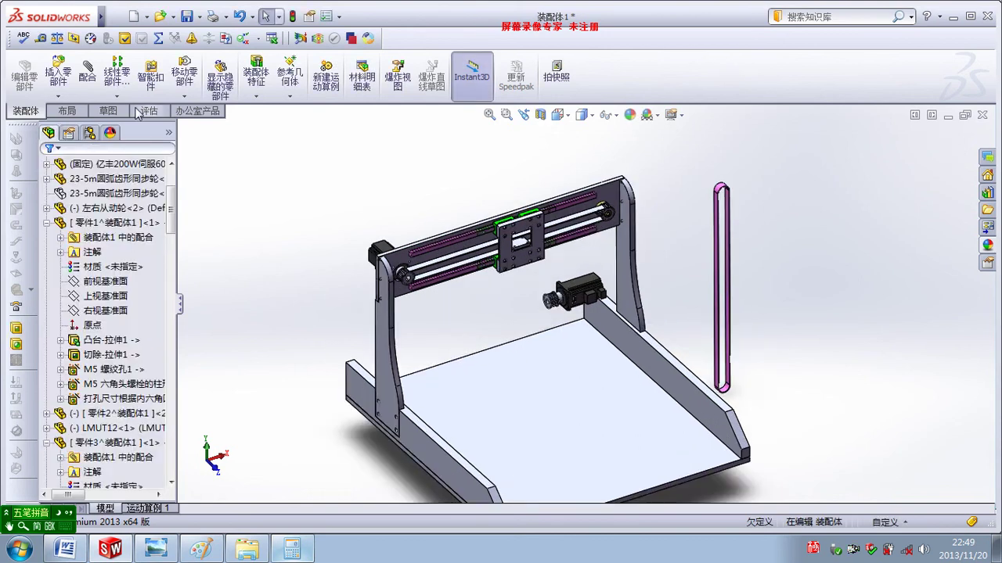
# Step: Mate the belt's inner curved face concentric with the pulley
pyautogui.scroll(-3, 705, 227)
pyautogui.scroll(-2, 720, 219)
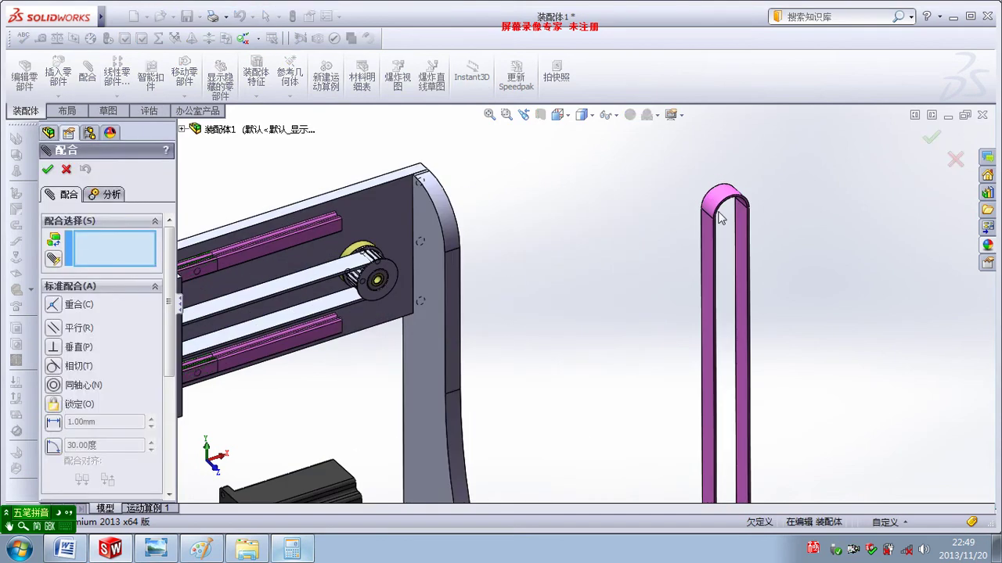
pyautogui.scroll(-2, 728, 232)
pyautogui.scroll(-2, 714, 249)
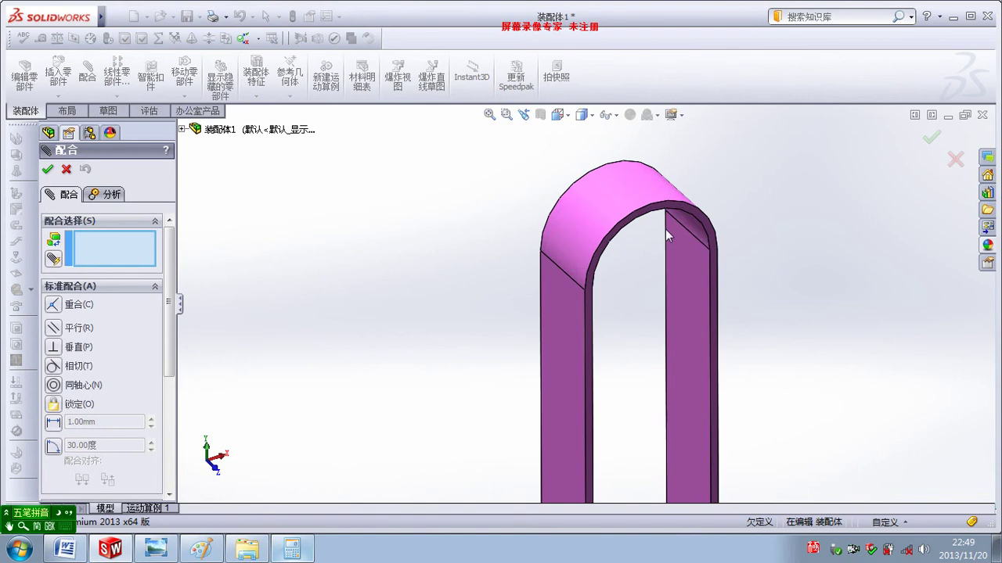
pyautogui.click(693, 221)
pyautogui.scroll(4, 579, 266)
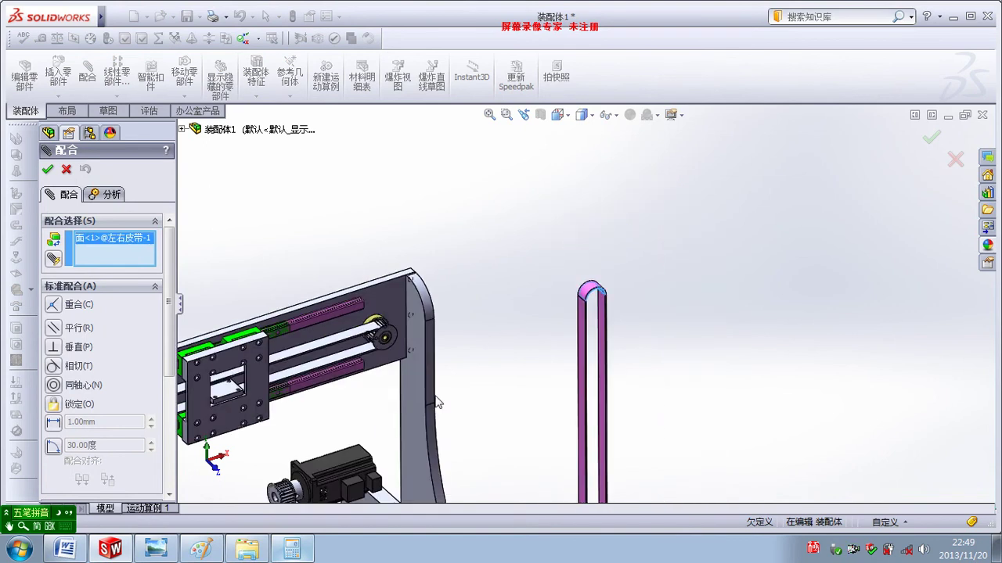
pyautogui.scroll(-4, 356, 454)
pyautogui.scroll(2, 290, 420)
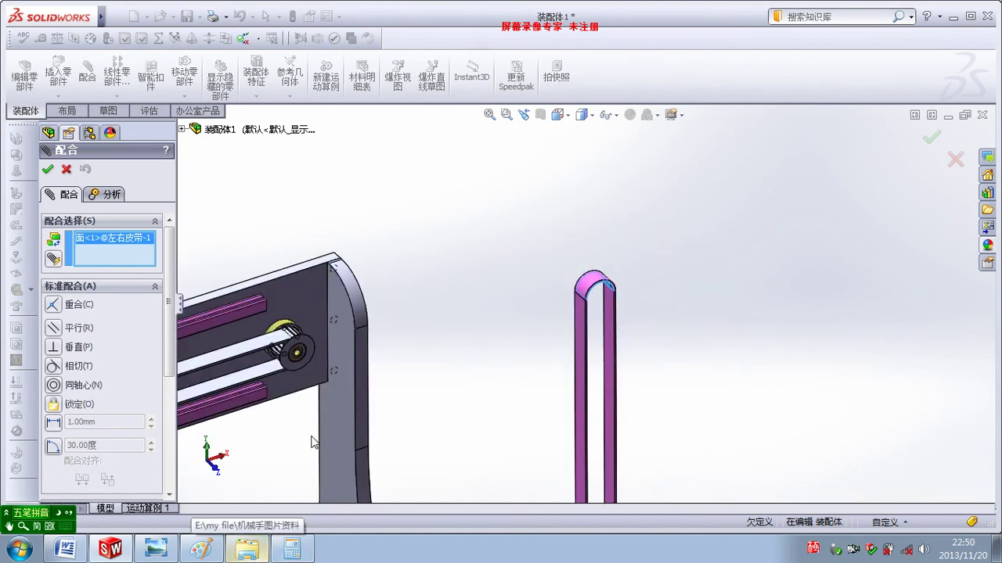
pyautogui.scroll(4, 317, 445)
pyautogui.scroll(-3, 502, 378)
pyautogui.scroll(-2, 438, 372)
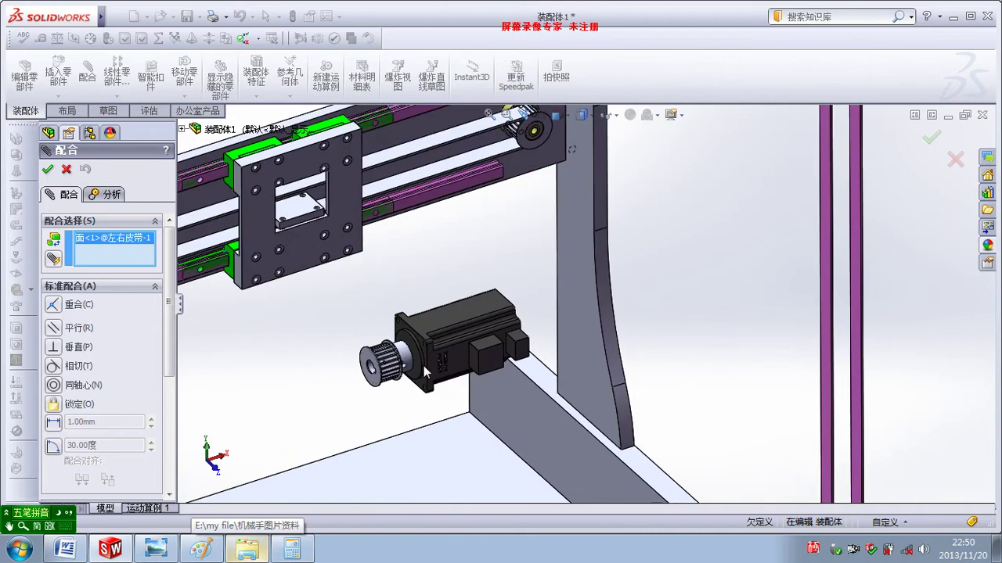
pyautogui.click(407, 357)
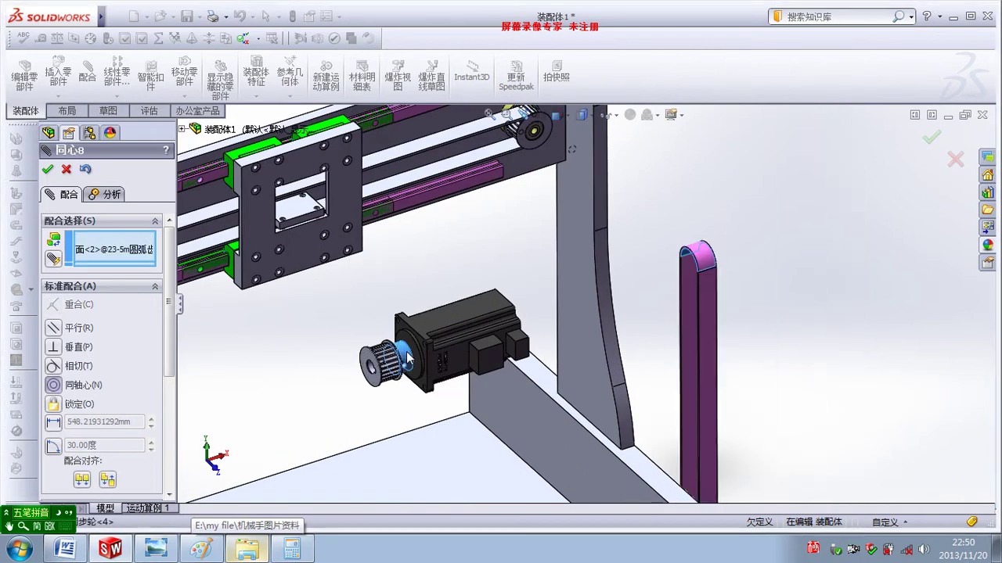
pyautogui.click(407, 374)
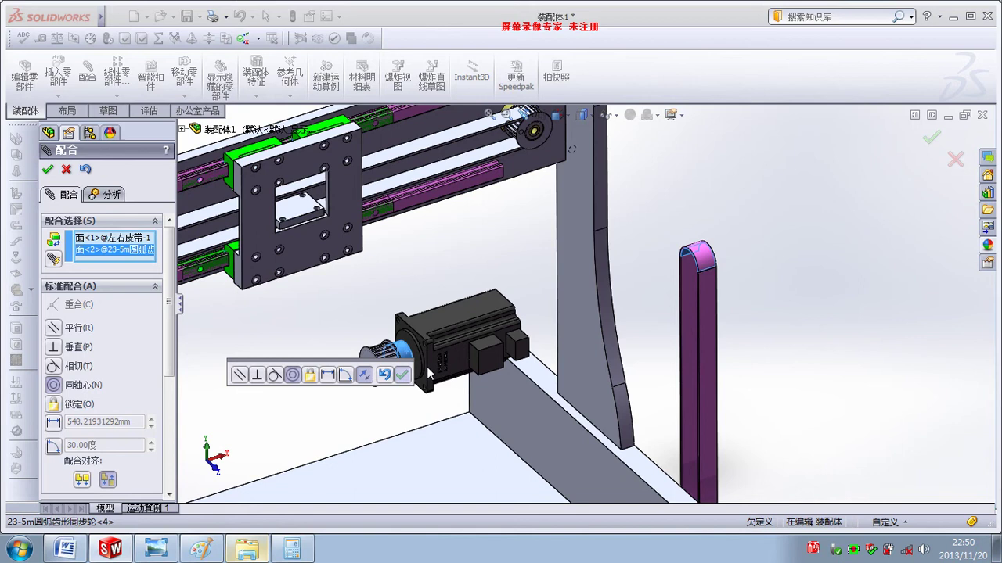
# Step: Make the belt's flat side parallel to the frame face, with flipped alignment
pyautogui.scroll(-5, 693, 289)
pyautogui.click(681, 312)
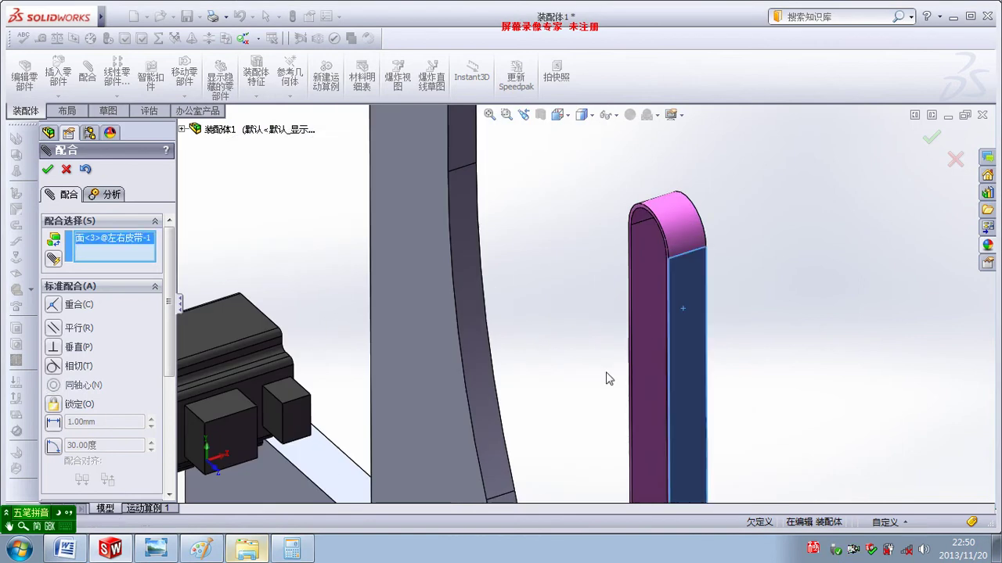
pyautogui.scroll(3, 608, 378)
pyautogui.click(350, 484)
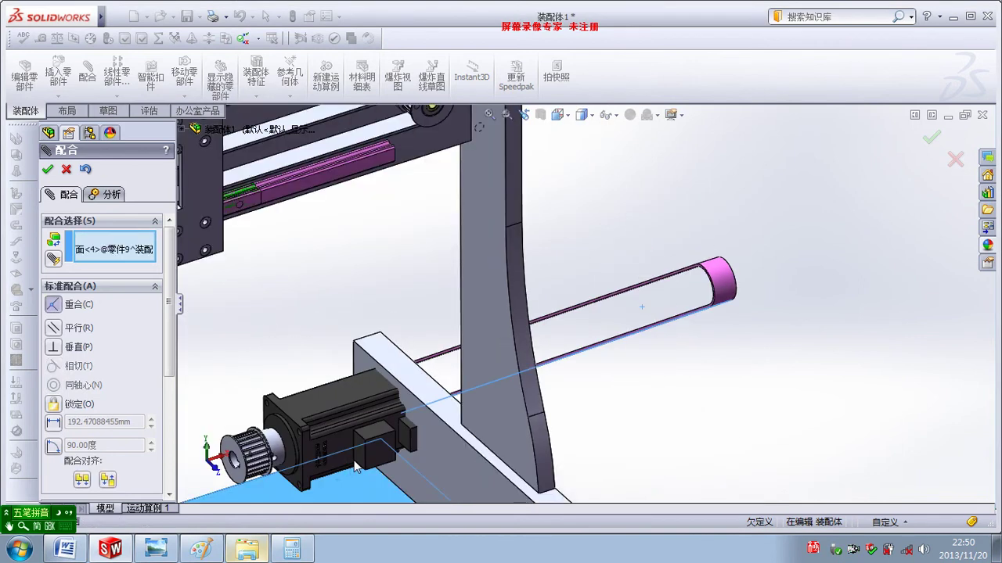
pyautogui.click(142, 479)
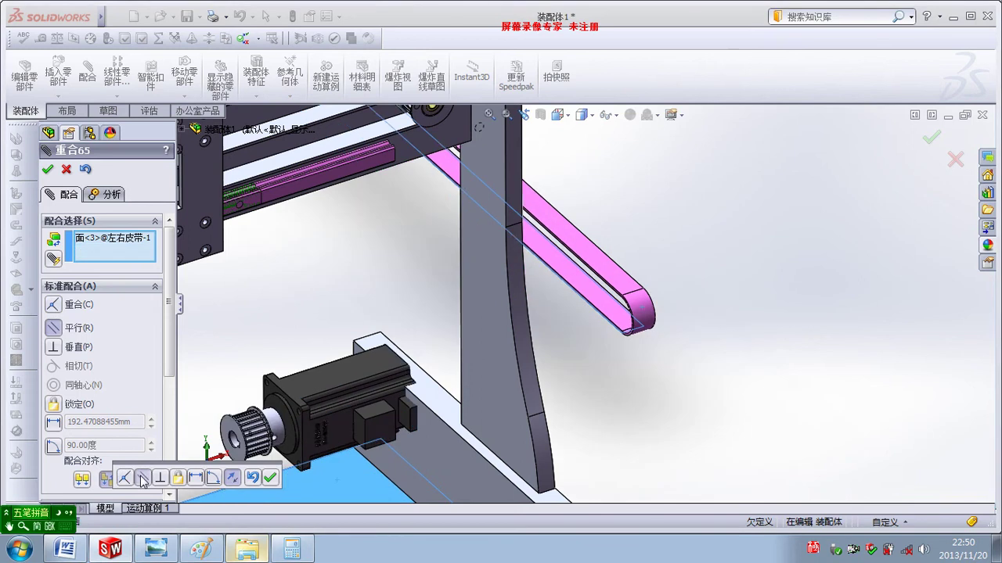
pyautogui.click(83, 480)
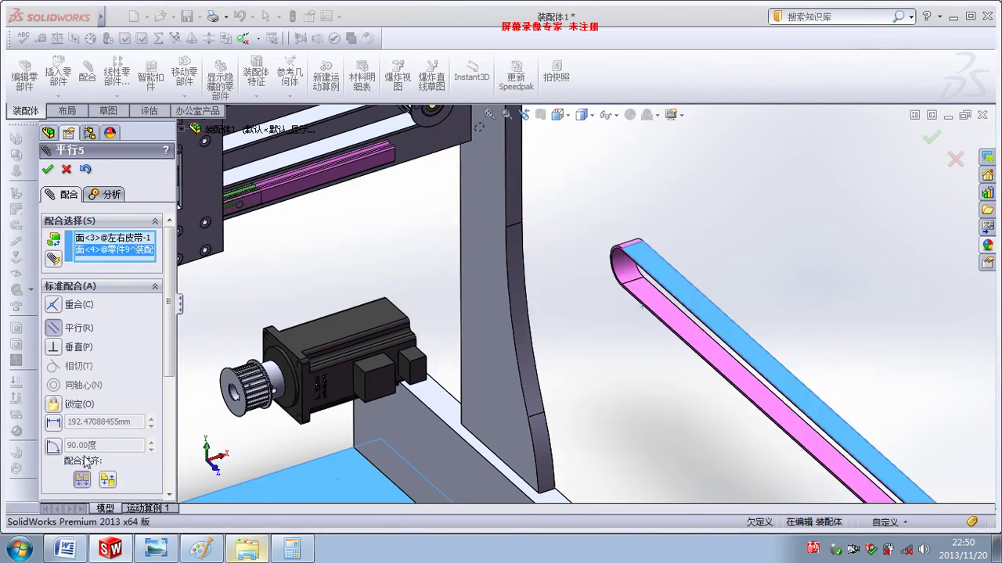
pyautogui.click(47, 169)
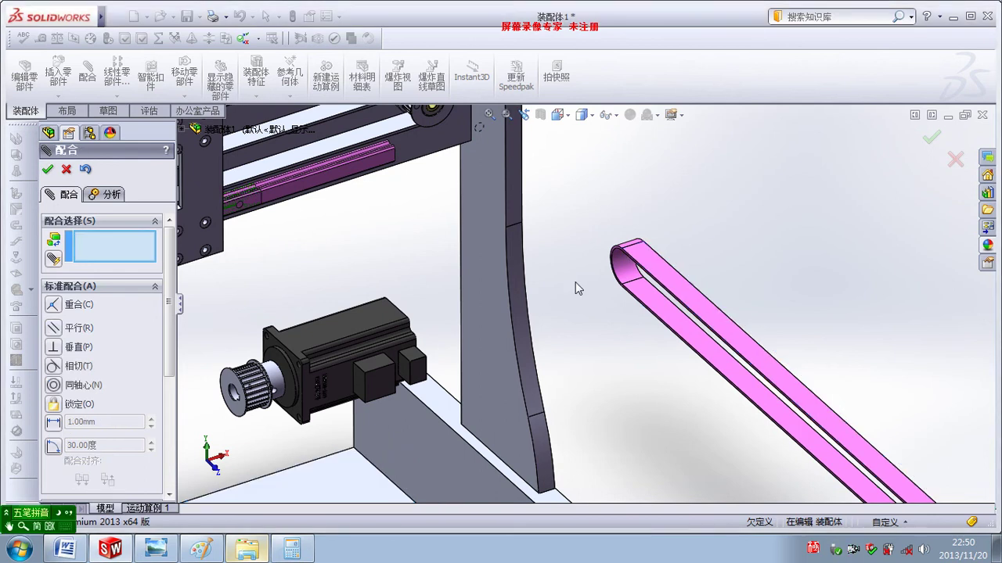
# Step: Set a 1 mm distance mate between the belt's side face and the pulley's outer face
pyautogui.scroll(-3, 619, 266)
pyautogui.scroll(-2, 614, 272)
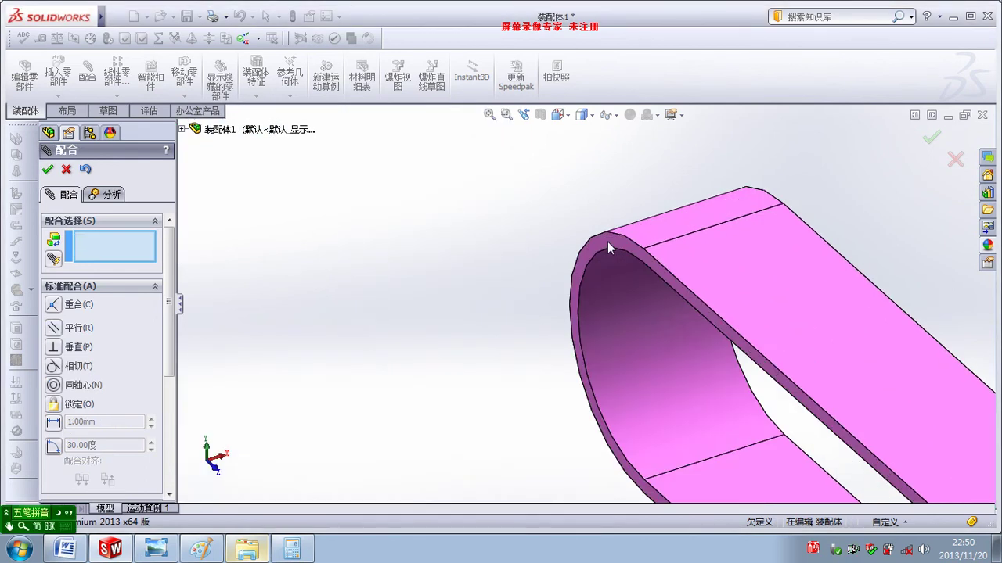
pyautogui.click(607, 242)
pyautogui.scroll(3, 607, 242)
pyautogui.scroll(4, 491, 339)
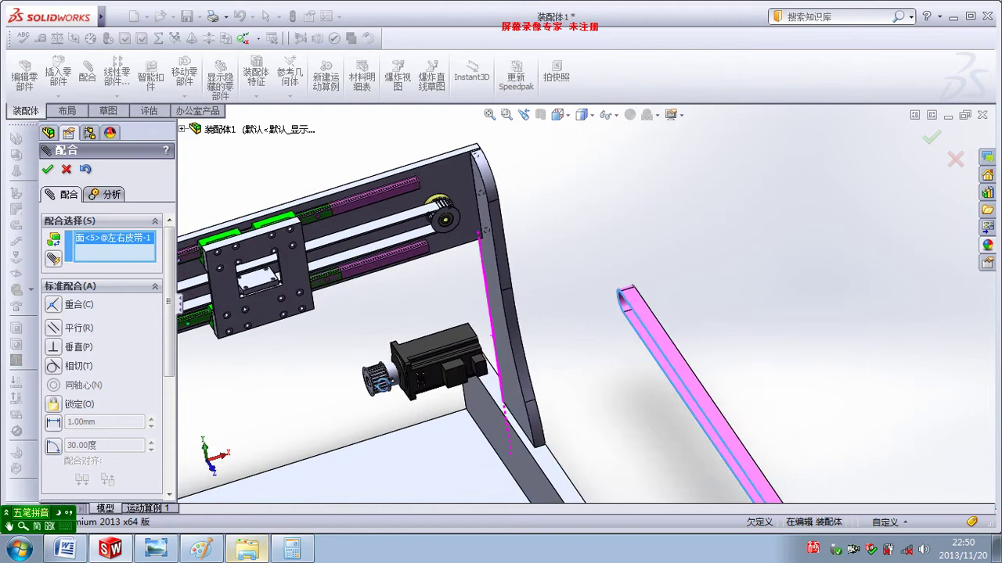
pyautogui.scroll(-5, 470, 329)
pyautogui.moveTo(462, 327); pyautogui.dragTo(444, 273, button='middle')
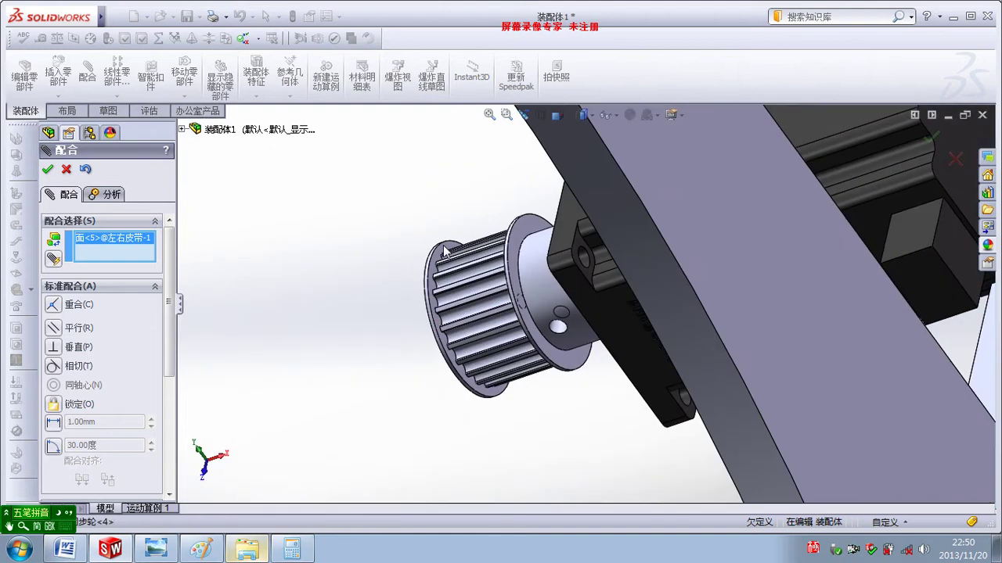
pyautogui.click(444, 250)
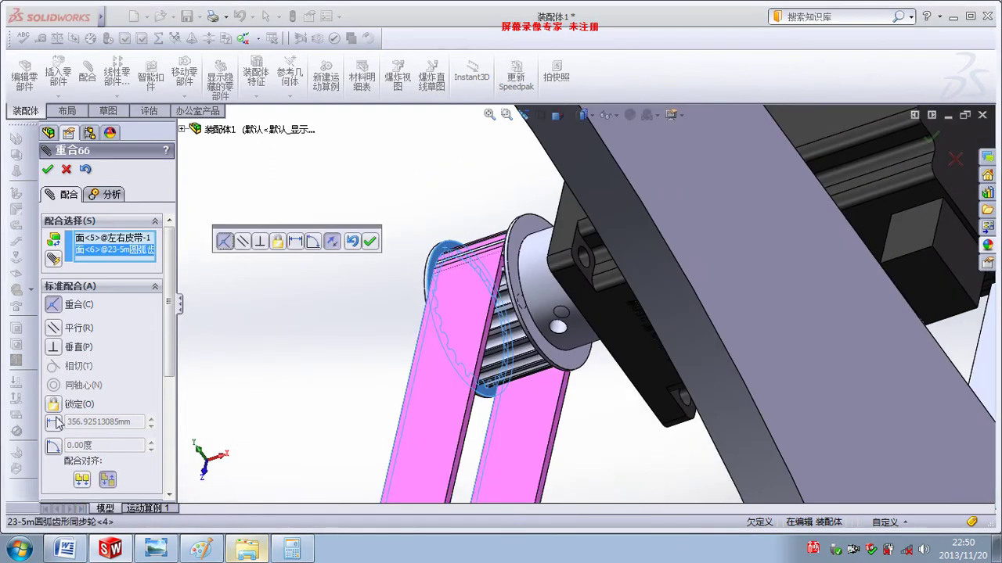
pyautogui.click(55, 423)
pyautogui.write('1')
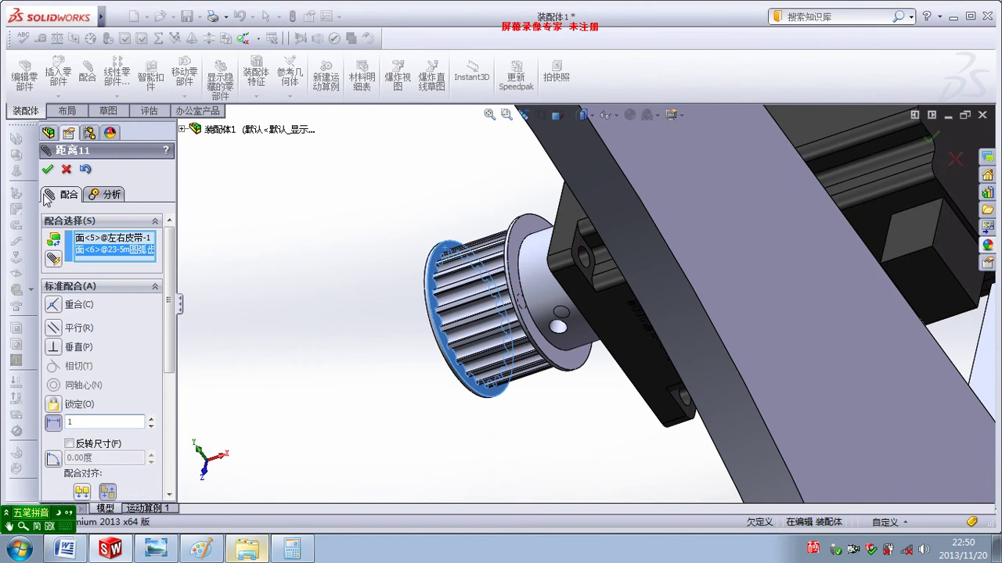
pyautogui.click(48, 169)
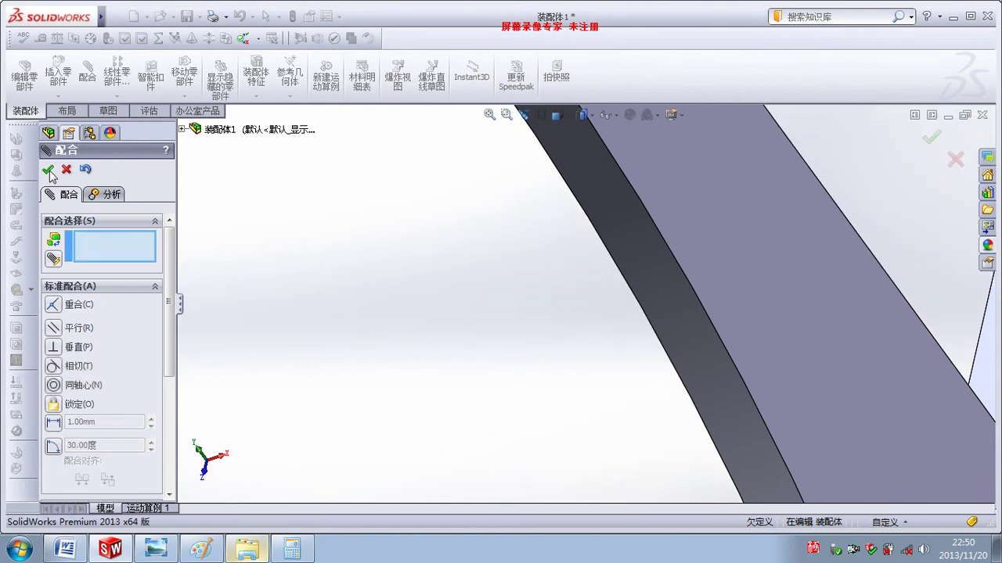
pyautogui.click(48, 169)
# Step: Measure the floor plate's front edge, reading 745.05 mm, then clear the selection
pyautogui.scroll(3, 371, 358)
pyautogui.scroll(2, 383, 358)
pyautogui.scroll(2, 405, 361)
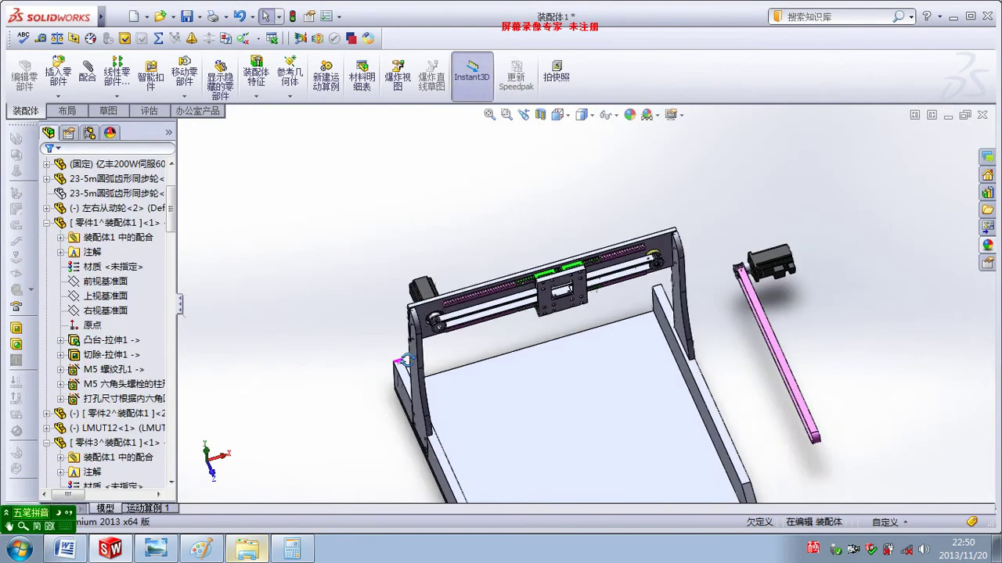
pyautogui.scroll(2, 423, 353)
pyautogui.moveTo(567, 337)
pyautogui.mouseDown(button='middle')
pyautogui.moveTo(648, 360)
pyautogui.moveTo(565, 347)
pyautogui.mouseUp(button='middle')
pyautogui.scroll(-2, 626, 352)
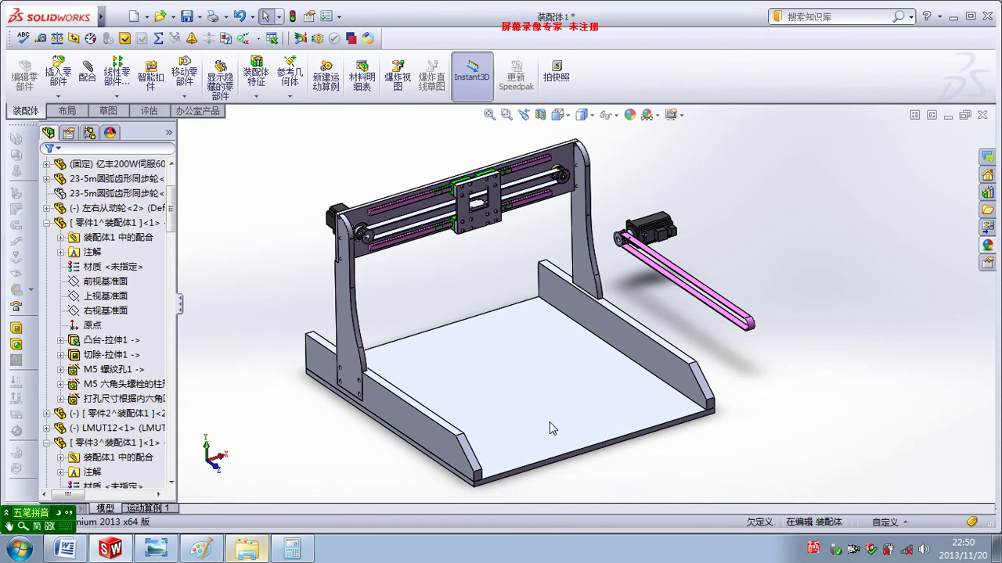
pyautogui.click(39, 37)
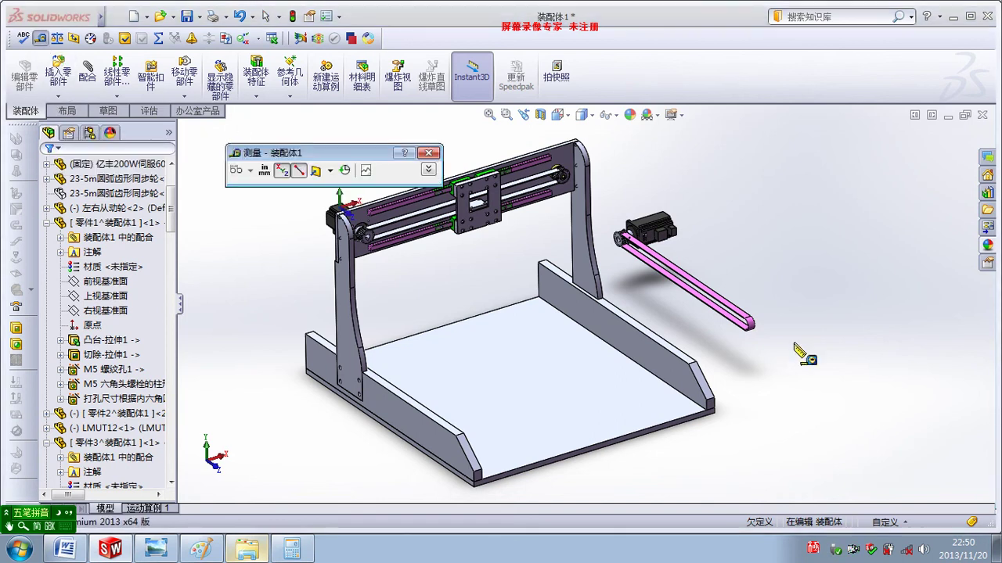
pyautogui.scroll(-2, 795, 351)
pyautogui.scroll(-2, 602, 442)
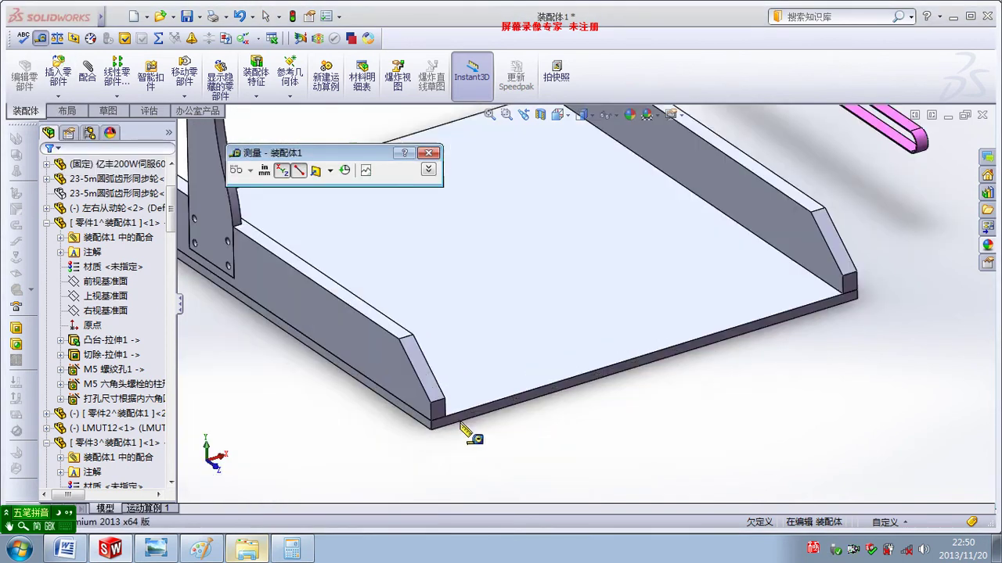
pyautogui.click(508, 400)
pyautogui.scroll(-2, 594, 409)
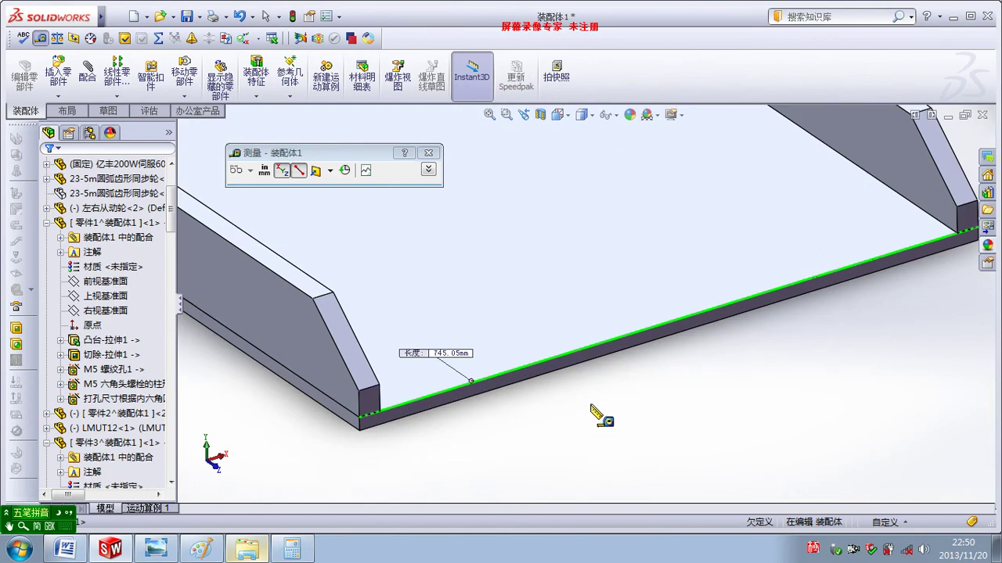
pyautogui.click(590, 410)
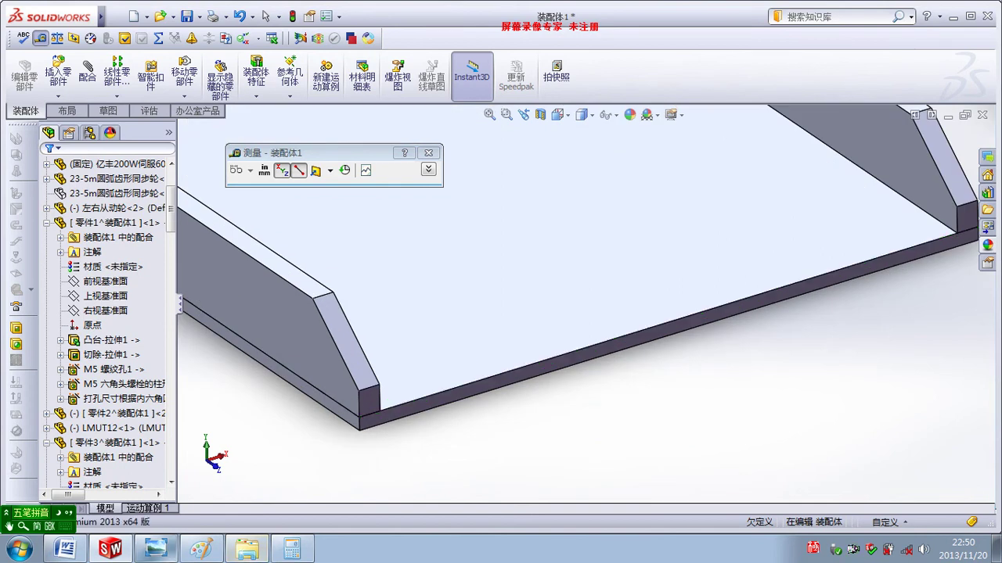
# Step: In Calculator, clear the display and enter 745 followed by the divide operator
pyautogui.hotkey('alt', 'Tab')
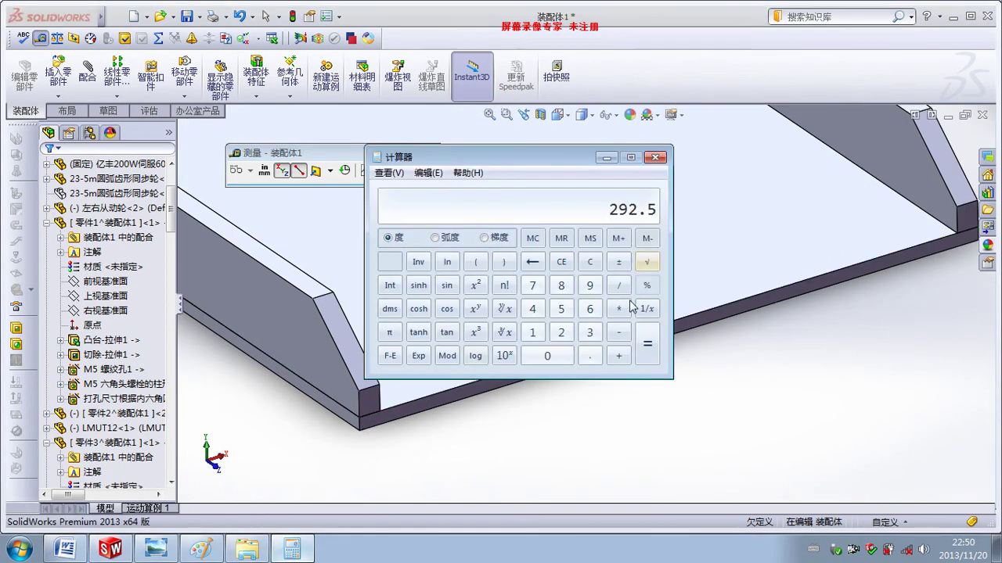
pyautogui.click(561, 356)
pyautogui.click(532, 285)
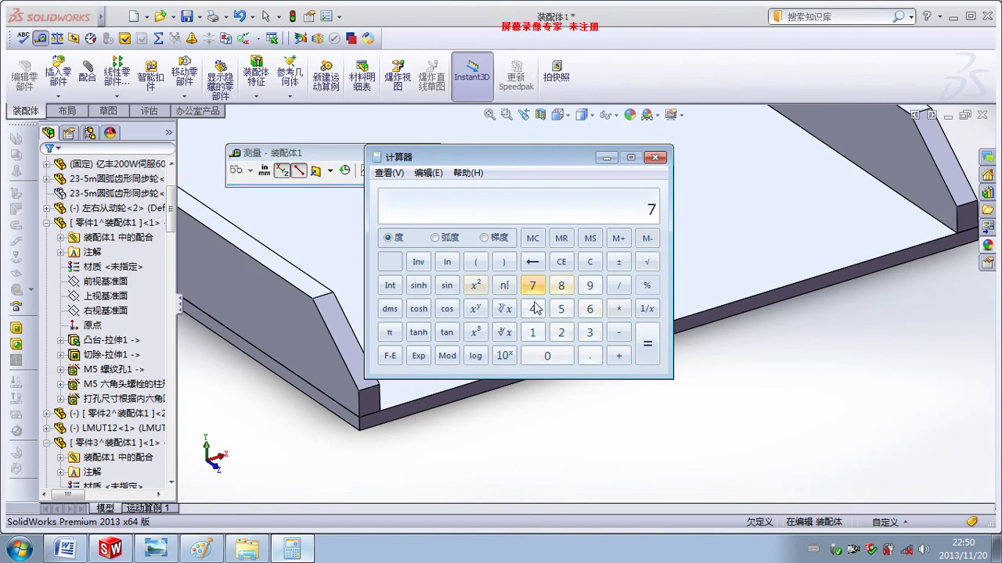
pyautogui.click(532, 309)
pyautogui.click(560, 310)
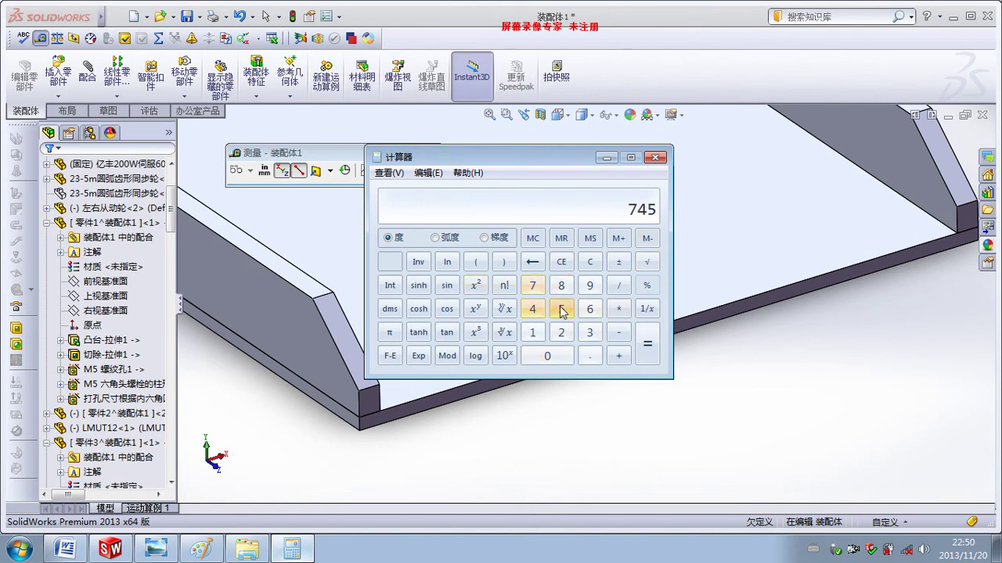
pyautogui.click(621, 285)
pyautogui.click(553, 359)
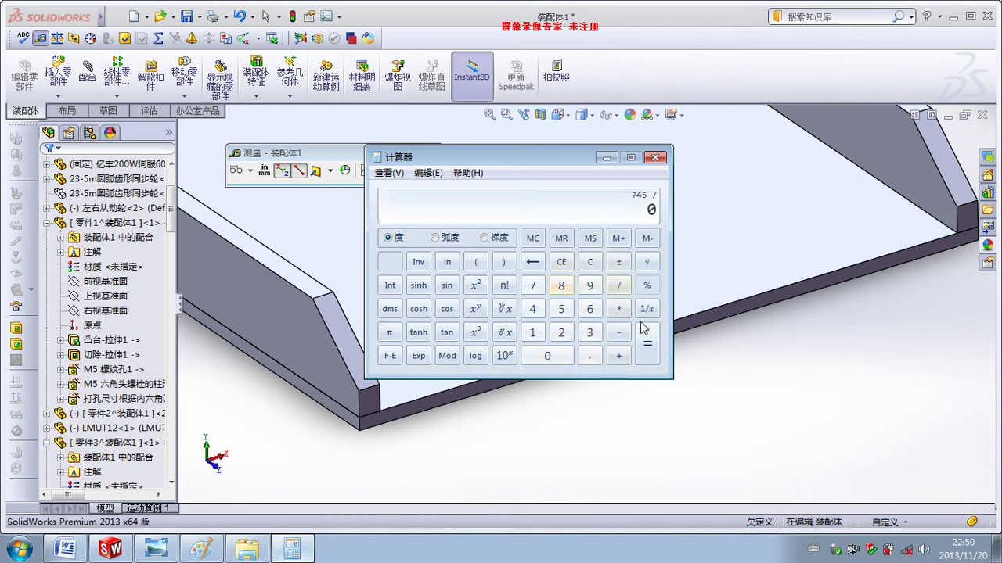
# Step: Key 745 plus several extra zeros into Calculator, then clear the mistaken entry
pyautogui.click(532, 286)
pyautogui.click(532, 309)
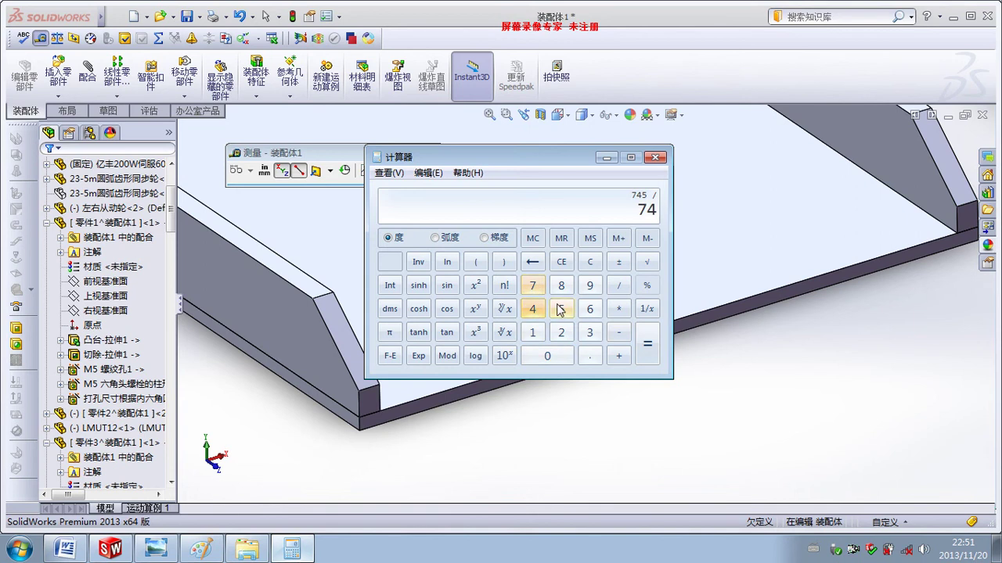
pyautogui.click(561, 309)
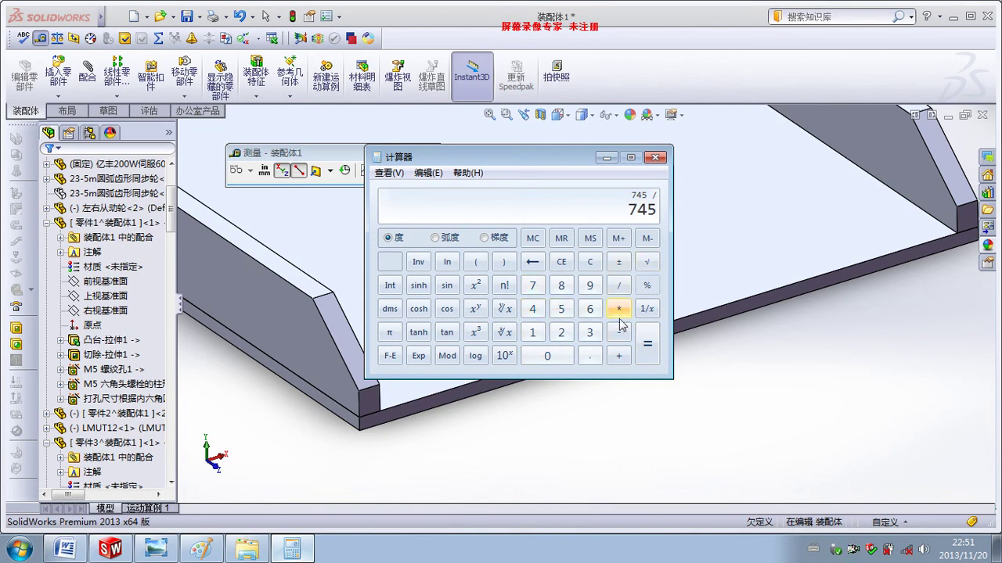
pyautogui.doubleClick(561, 360)
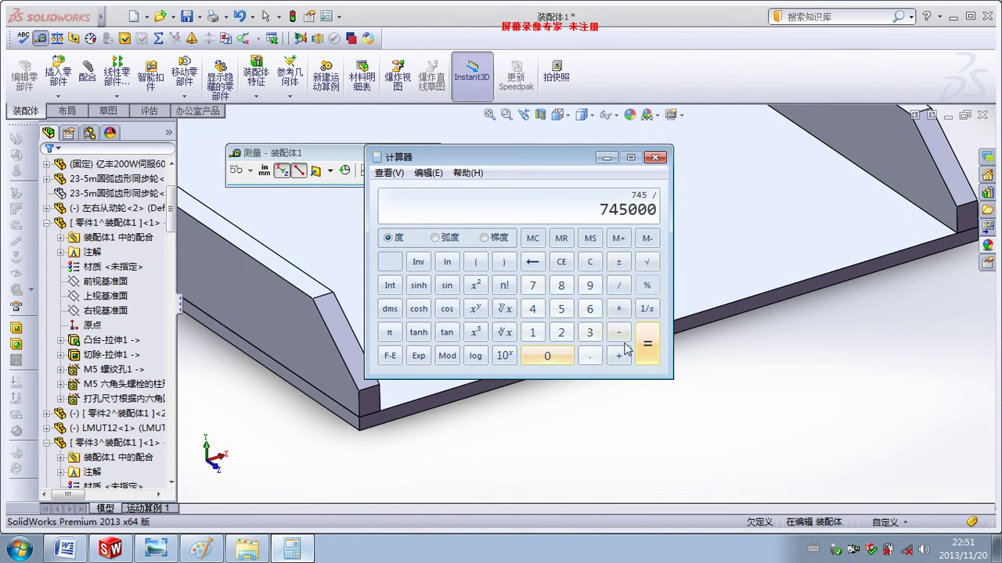
pyautogui.click(561, 360)
pyautogui.doubleClick(561, 360)
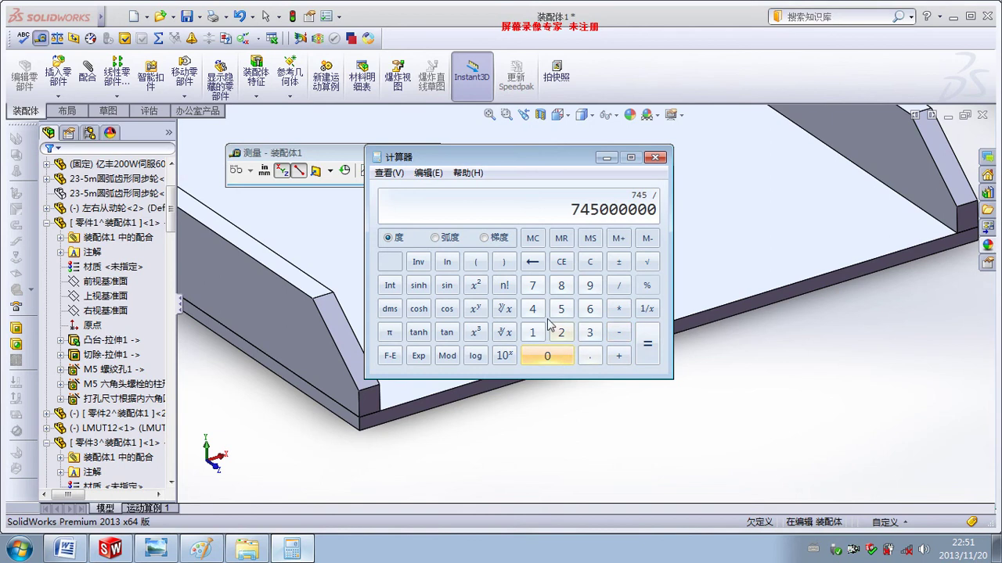
pyautogui.click(561, 262)
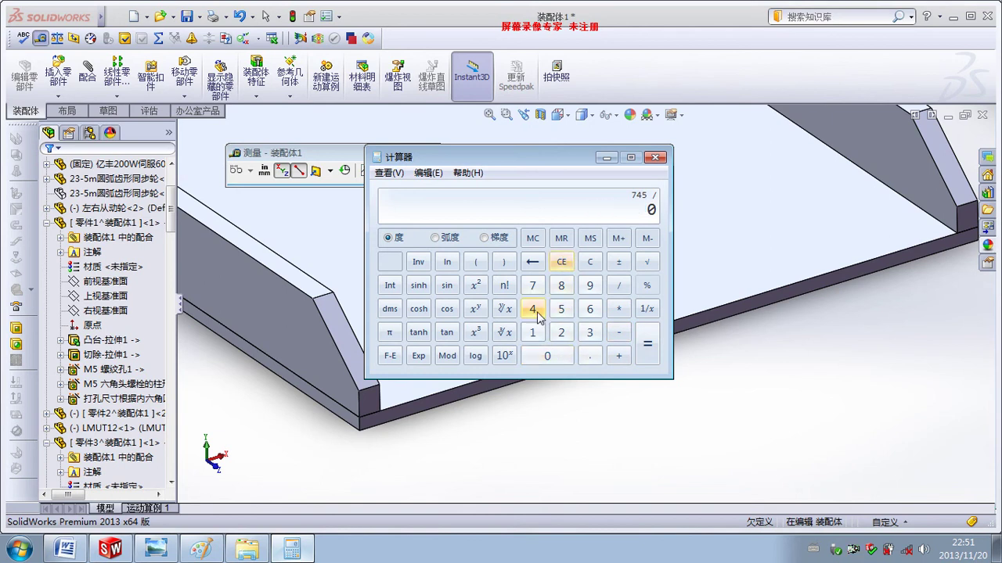
# Step: Enter 725 and divide by 2, which chains onto the previous running result
pyautogui.click(532, 286)
pyautogui.click(561, 332)
pyautogui.click(561, 309)
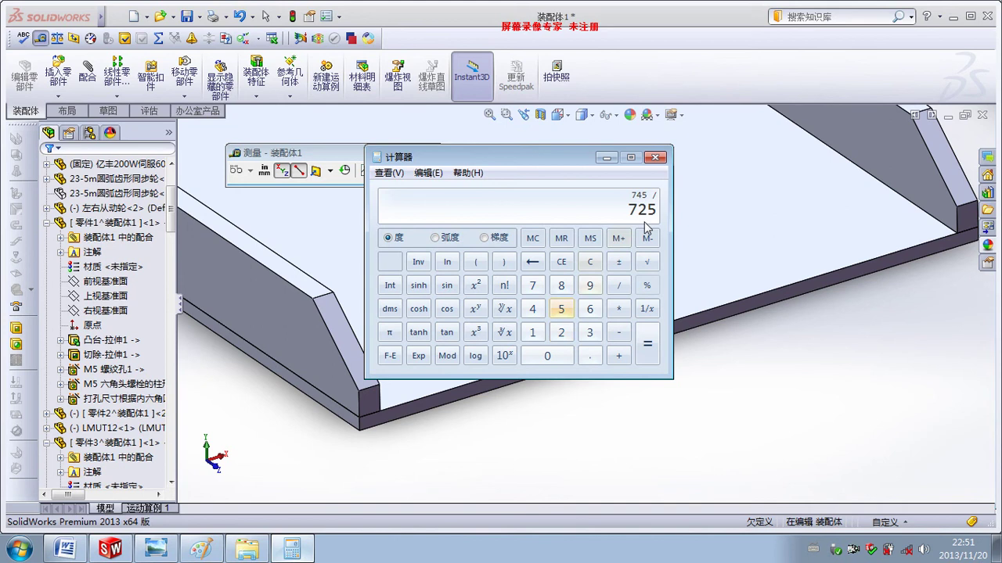
pyautogui.click(618, 285)
pyautogui.click(561, 332)
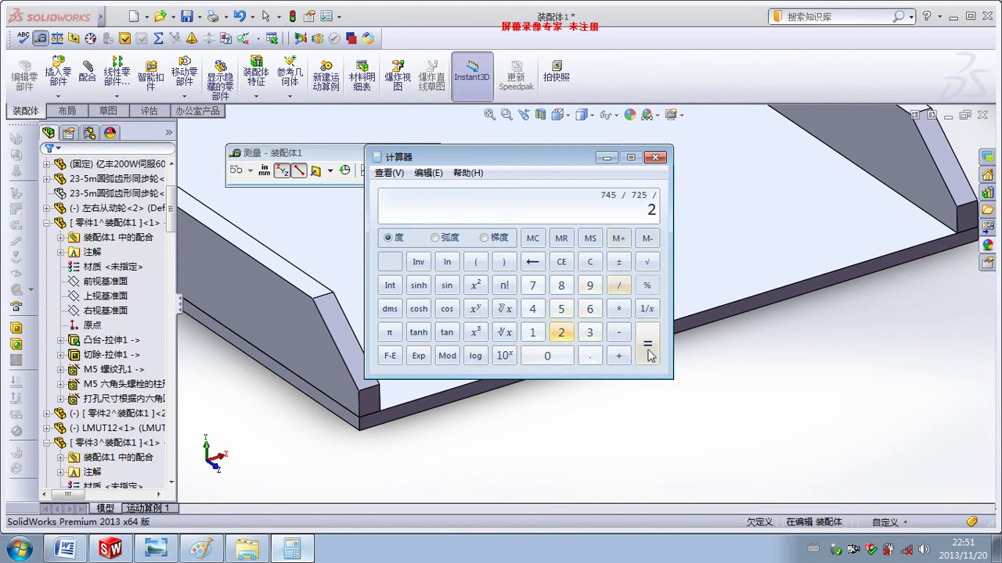
pyautogui.click(656, 345)
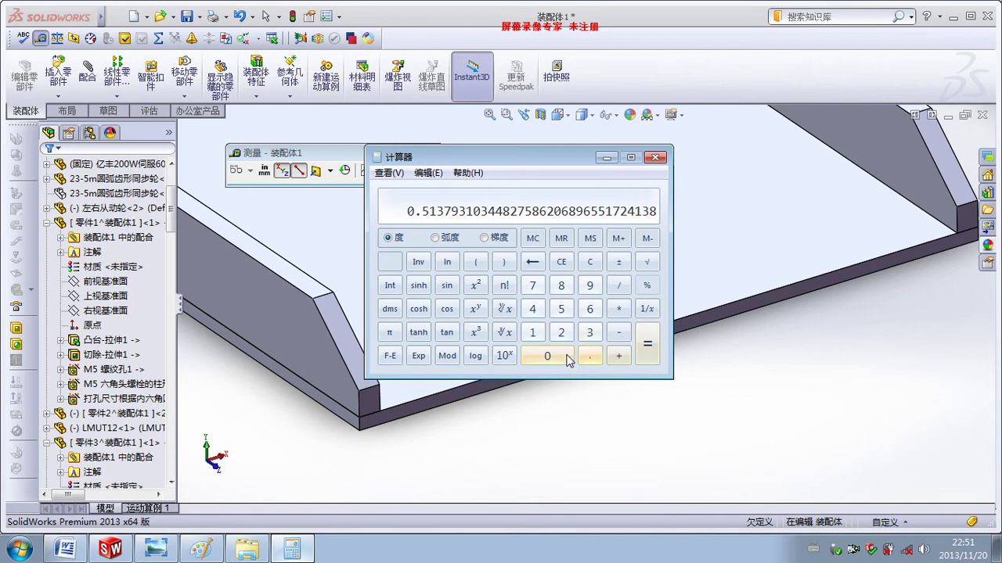
# Step: Clear Calculator, compute 725 ÷ 2 = 362.5, and minimize it
pyautogui.click(591, 263)
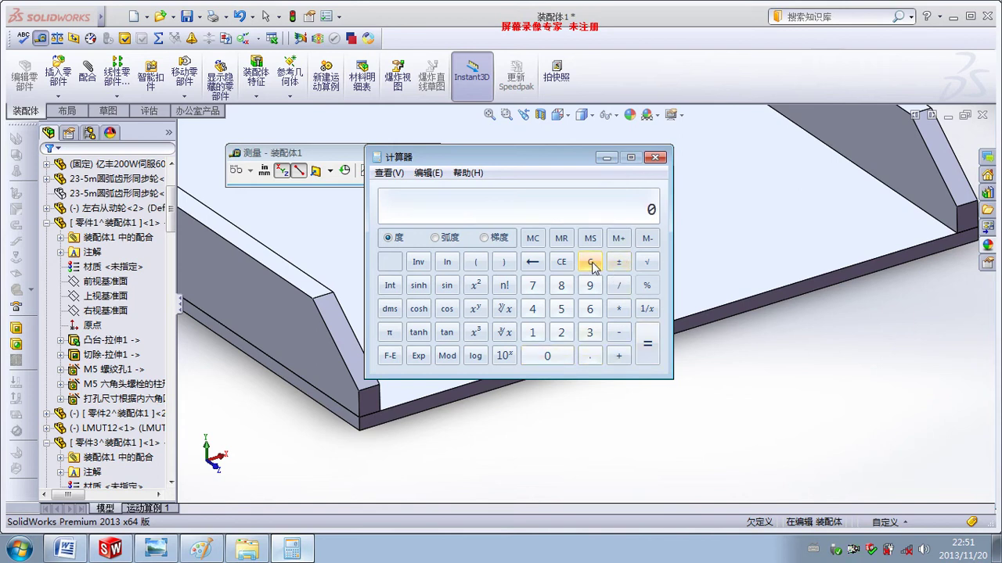
pyautogui.click(533, 286)
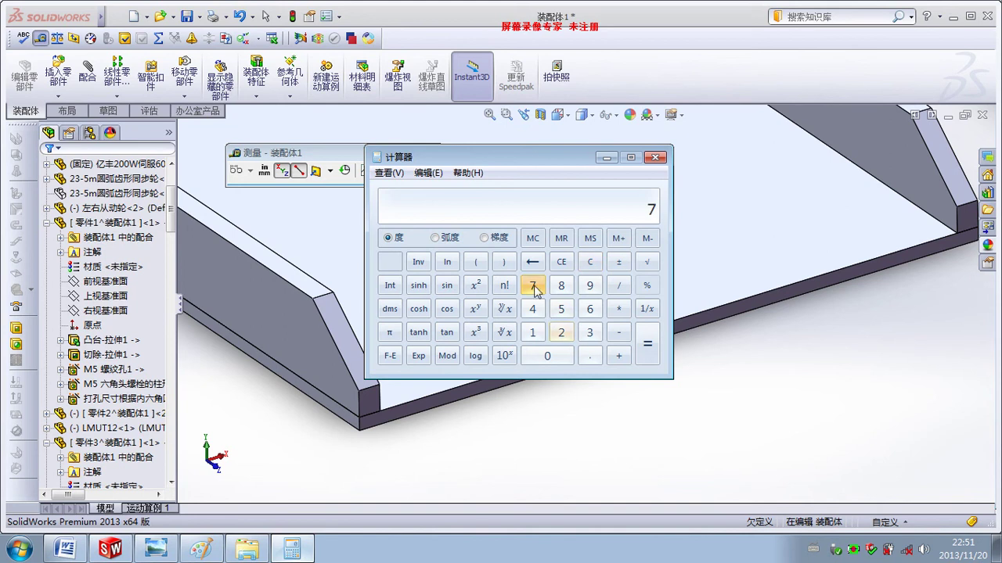
pyautogui.click(562, 332)
pyautogui.click(564, 309)
pyautogui.click(627, 285)
pyautogui.click(561, 332)
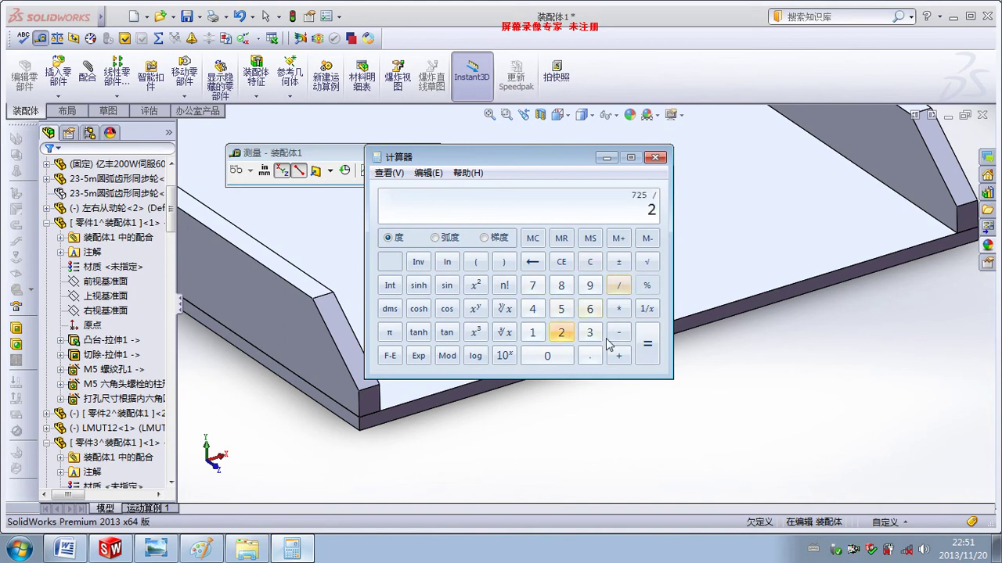
pyautogui.click(646, 342)
pyautogui.click(607, 158)
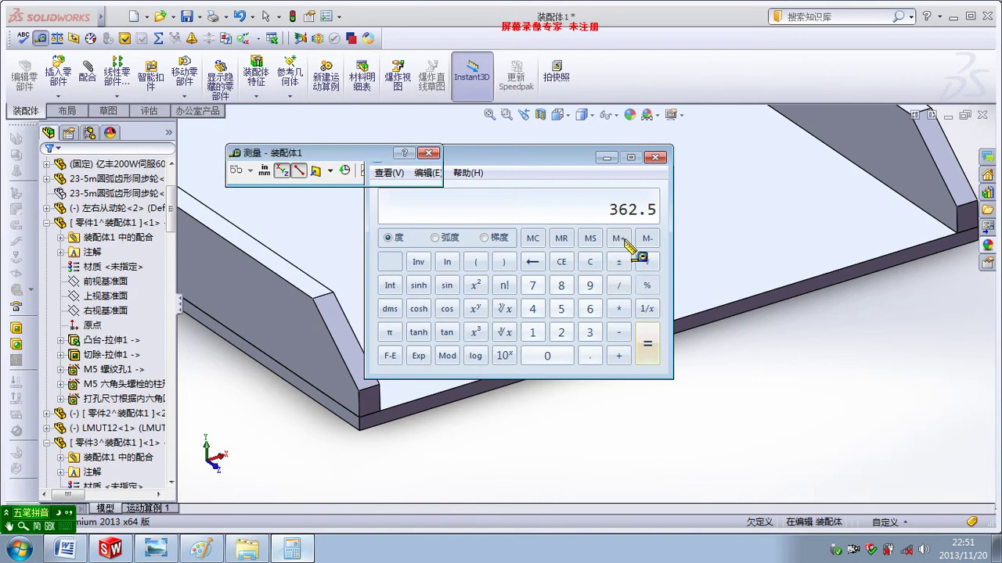
pyautogui.scroll(5, 634, 250)
# Step: Start a mate between the belt face and the left side base plate face
pyautogui.click(88, 72)
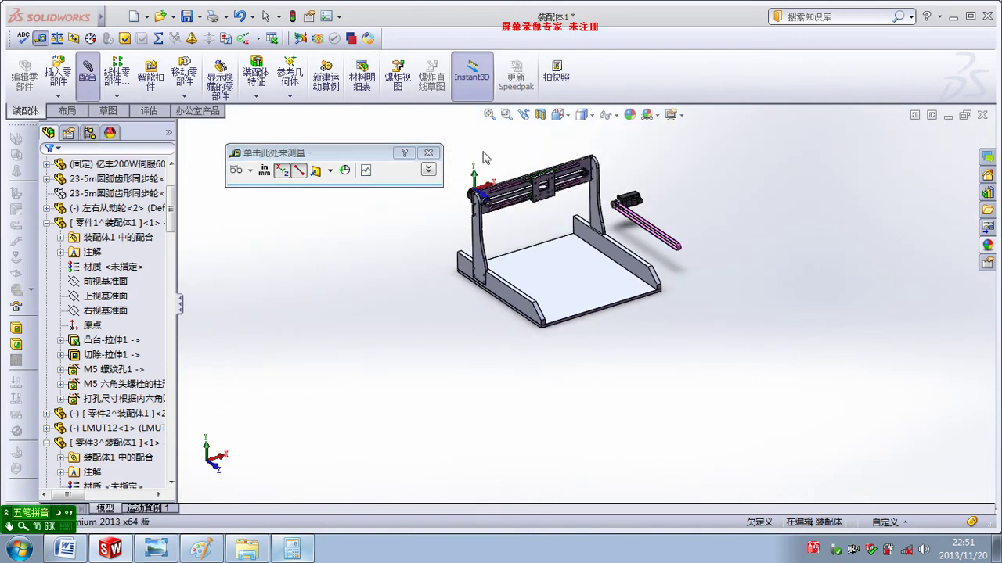
pyautogui.scroll(-3, 663, 251)
pyautogui.scroll(-5, 665, 254)
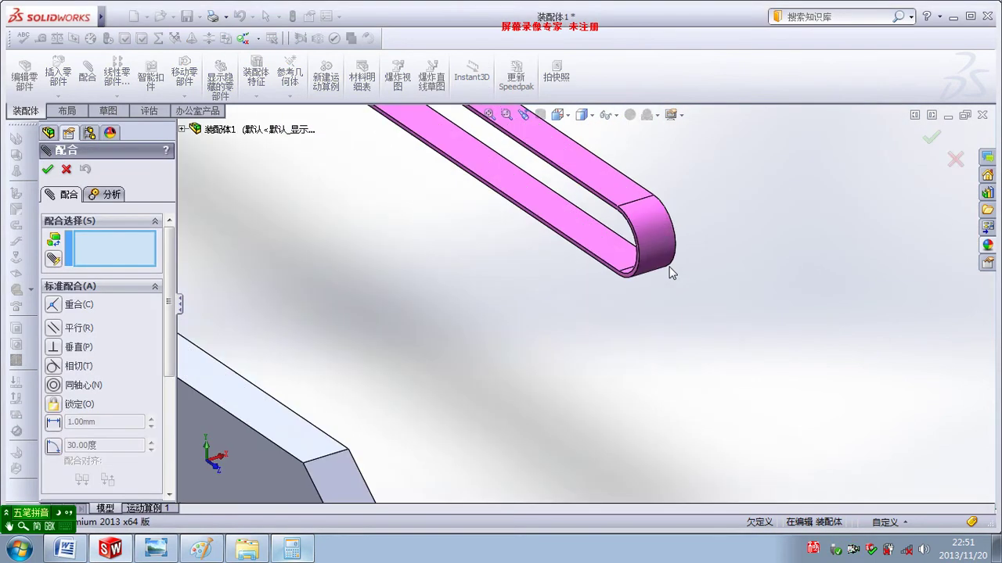
pyautogui.scroll(-4, 625, 284)
pyautogui.click(614, 265)
pyautogui.scroll(3, 615, 336)
pyautogui.scroll(3, 603, 351)
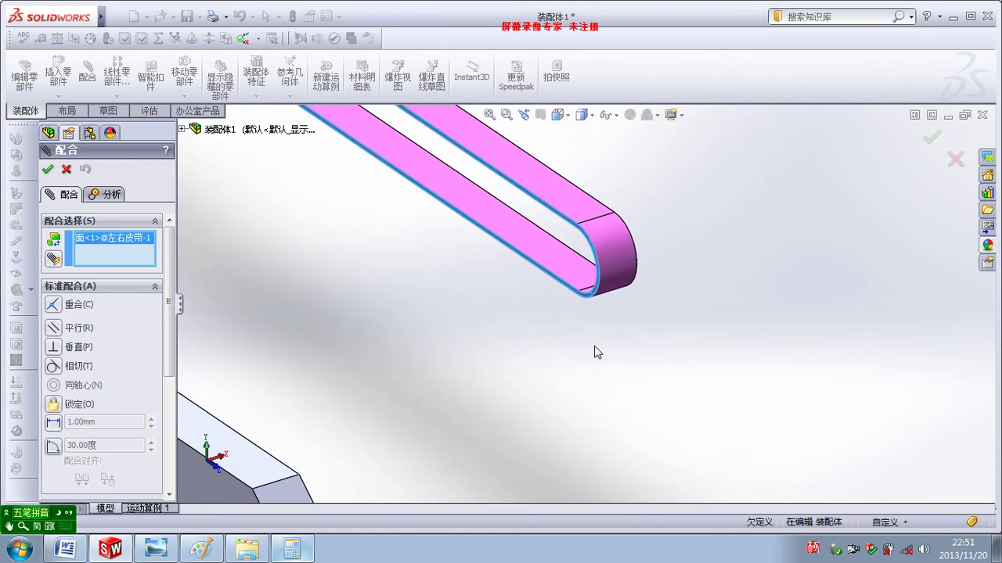
pyautogui.scroll(4, 548, 368)
pyautogui.scroll(3, 469, 391)
pyautogui.scroll(-3, 454, 376)
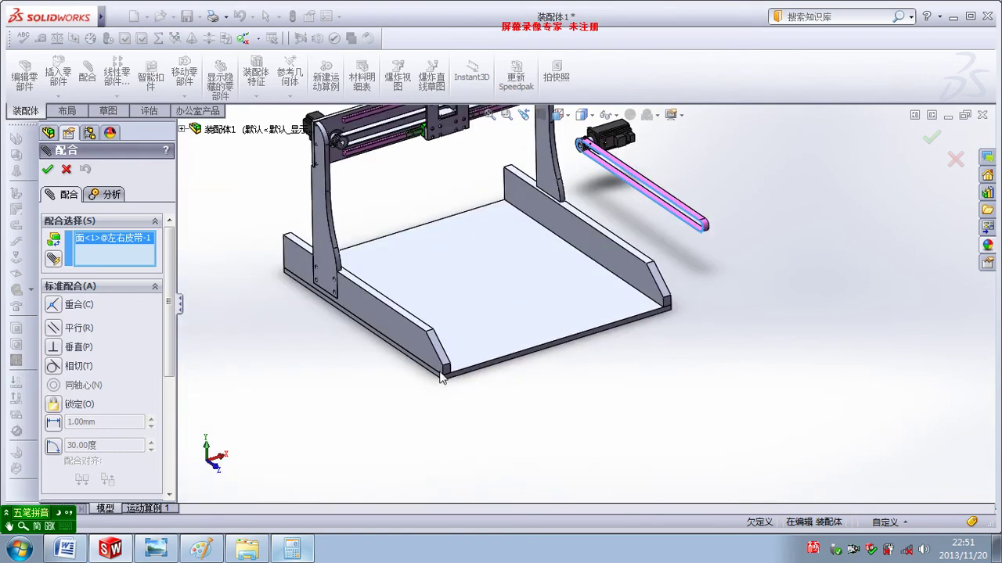
pyautogui.scroll(-3, 442, 375)
pyautogui.click(439, 328)
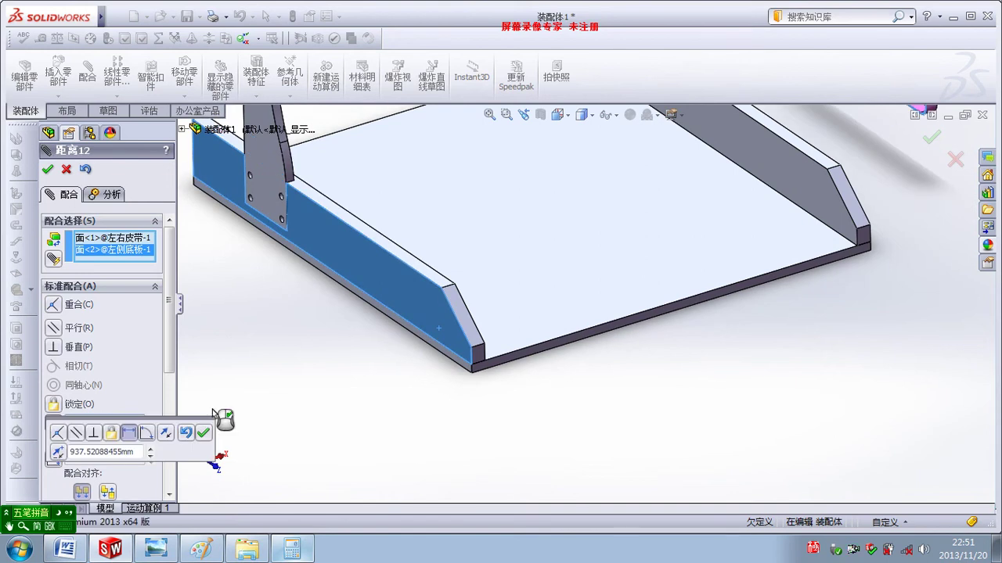
# Step: Set the mate distance to 362.5 mm and accept it
pyautogui.write('362.5')
pyautogui.press('Return')
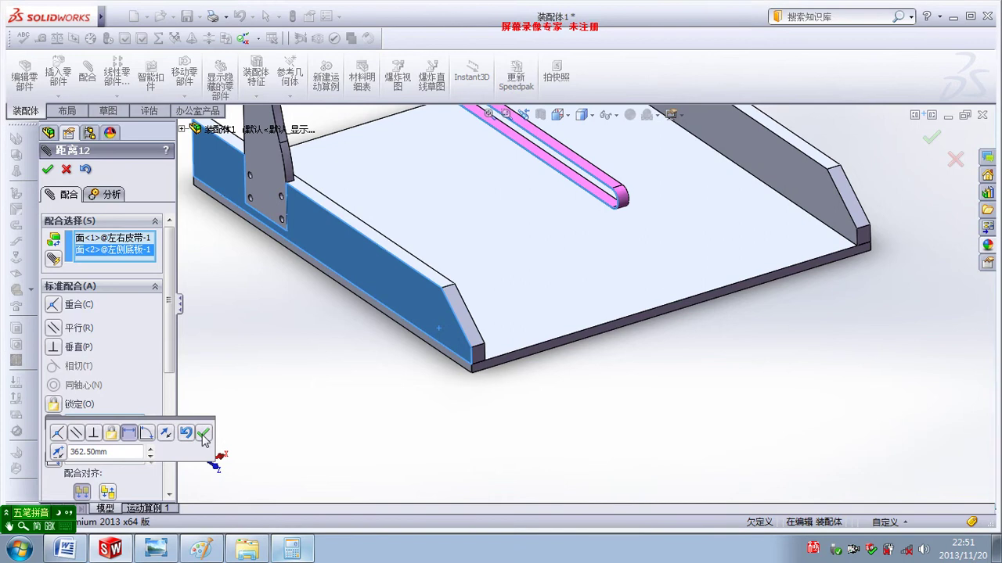
pyautogui.click(202, 433)
pyautogui.press('f')
pyautogui.moveTo(577, 270); pyautogui.dragTo(613, 263, button='middle')
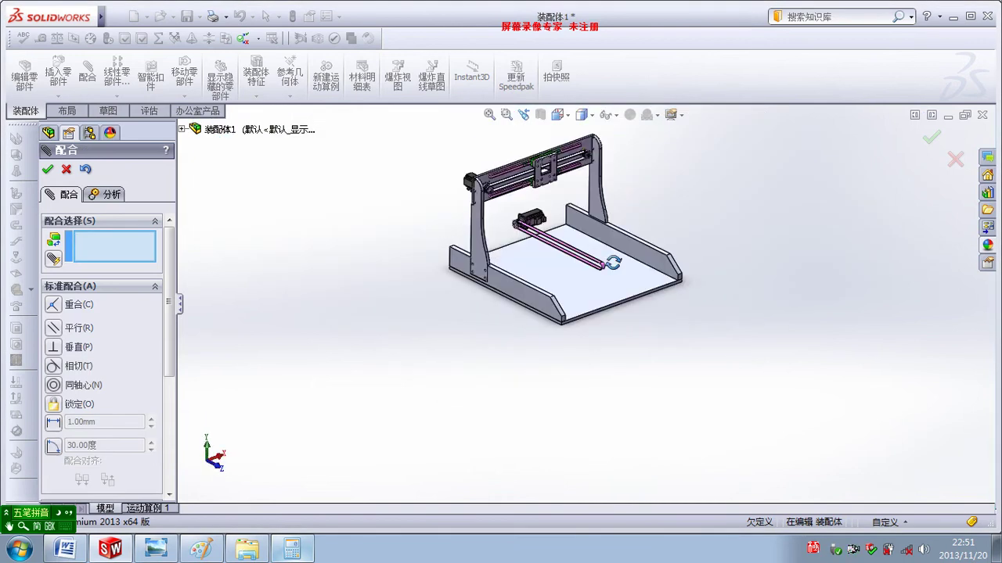
pyautogui.scroll(-3, 579, 242)
pyautogui.scroll(-2, 579, 279)
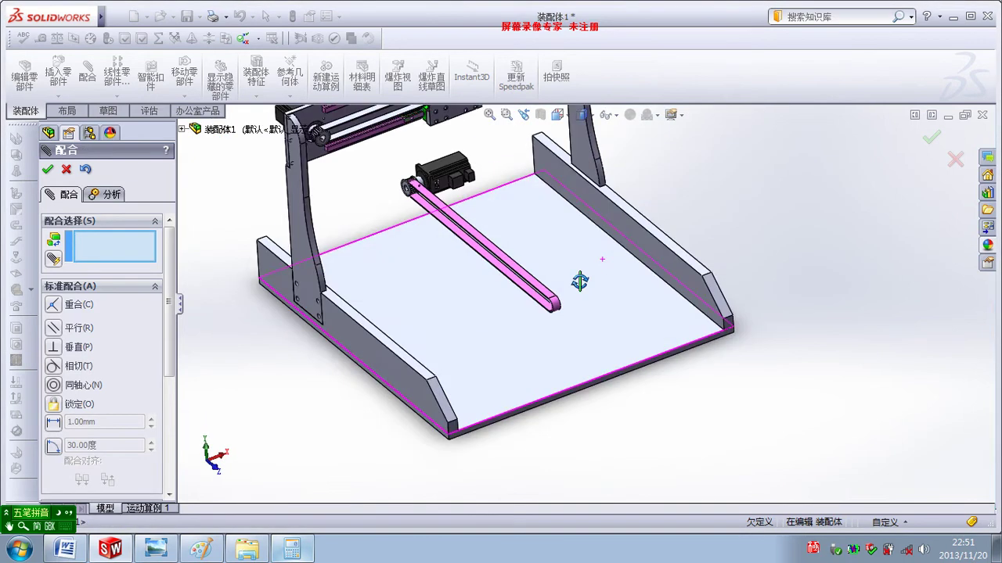
# Step: Close the Mate panel and orbit and zoom in on the servo motor and belt
pyautogui.click(65, 170)
pyautogui.moveTo(404, 306)
pyautogui.mouseDown(button='middle')
pyautogui.moveTo(447, 273)
pyautogui.moveTo(462, 280)
pyautogui.moveTo(423, 196)
pyautogui.mouseUp(button='middle')
pyautogui.scroll(-3, 425, 286)
pyautogui.scroll(-1, 389, 168)
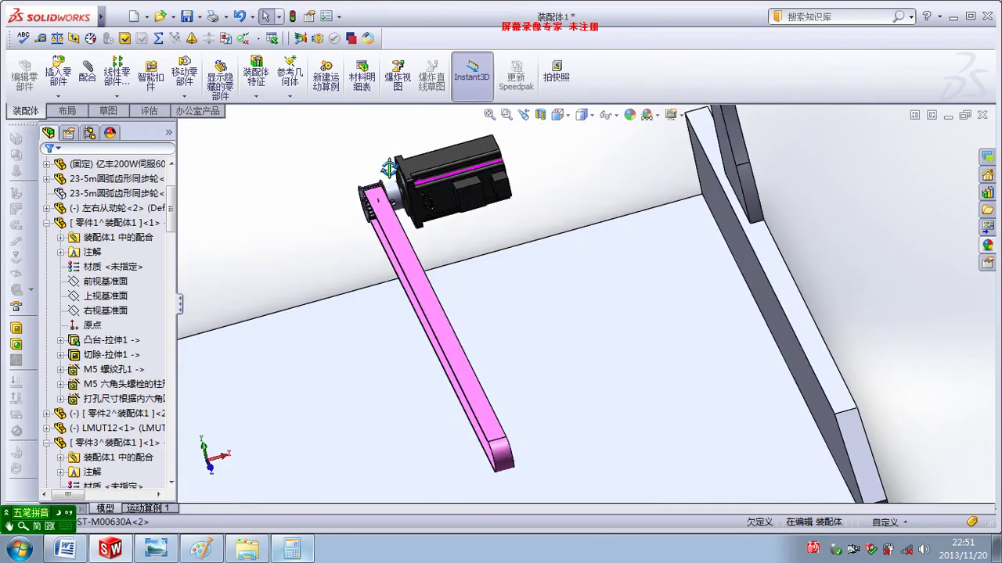
pyautogui.scroll(3, 423, 161)
pyautogui.scroll(2, 509, 220)
pyautogui.scroll(2, 585, 276)
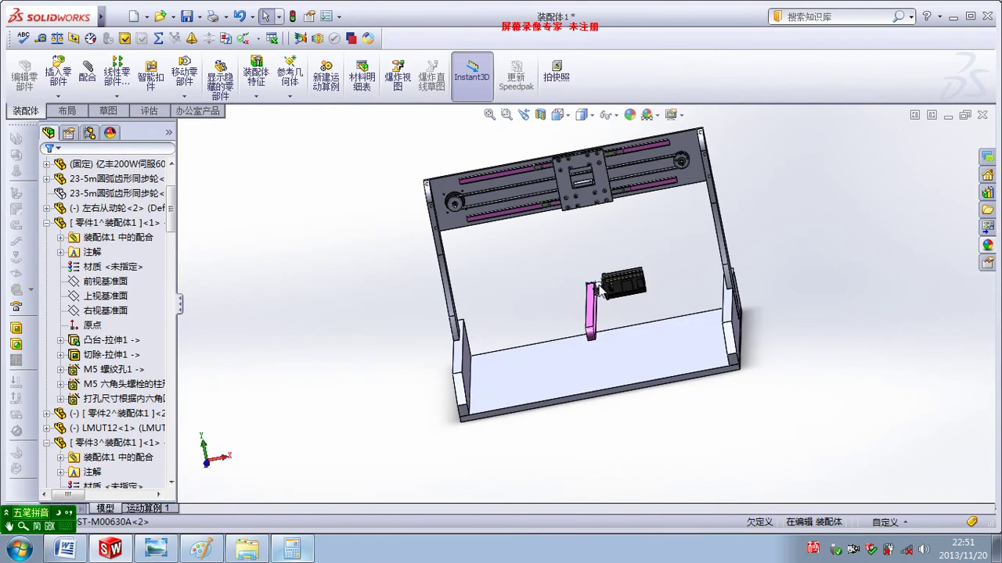
pyautogui.moveTo(596, 291); pyautogui.dragTo(685, 324, button='middle')
pyautogui.scroll(-2, 615, 325)
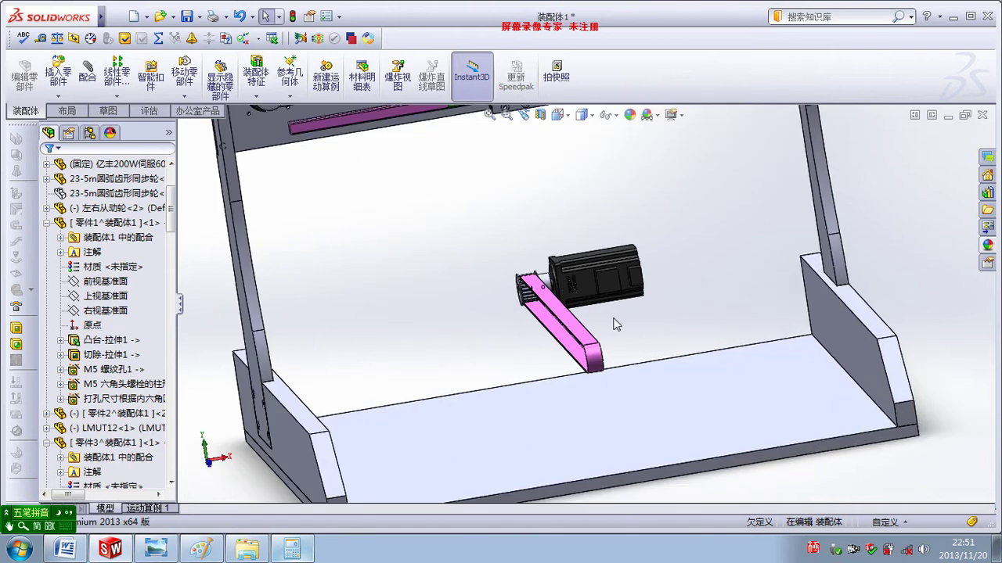
pyautogui.moveTo(616, 325)
pyautogui.mouseDown(button='middle')
pyautogui.moveTo(595, 282)
pyautogui.moveTo(572, 282)
pyautogui.mouseUp(button='middle')
pyautogui.scroll(-1, 554, 313)
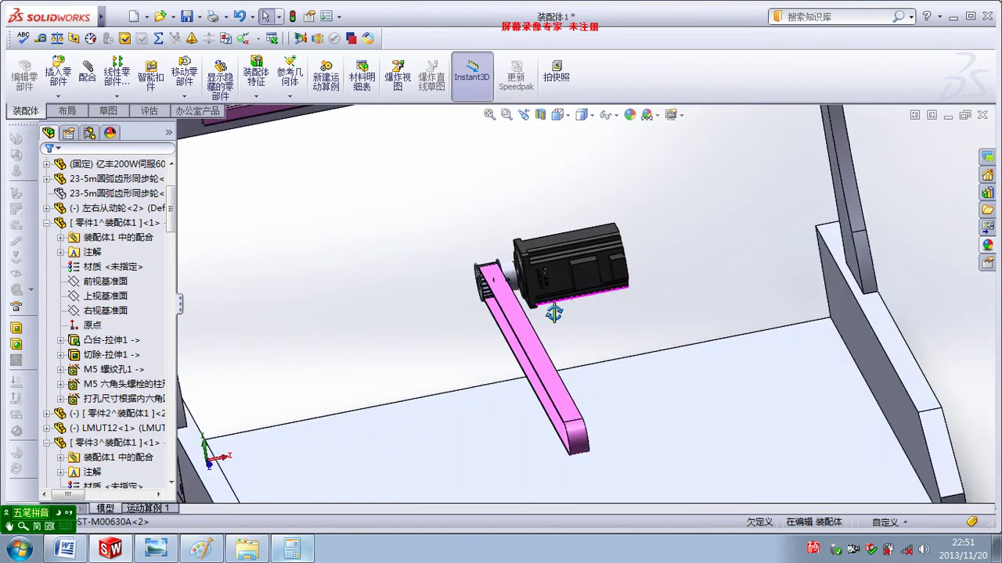
pyautogui.scroll(-2, 554, 313)
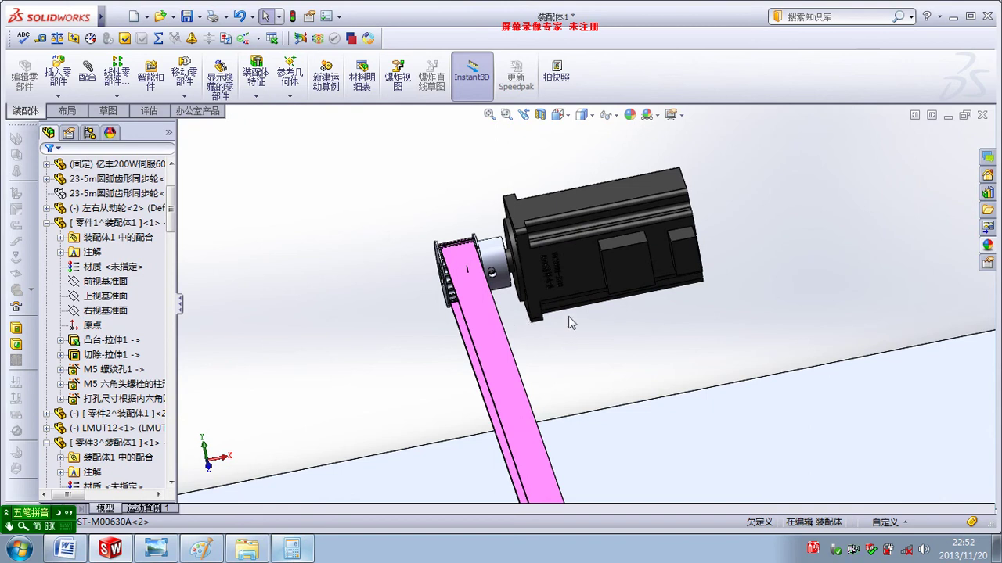
# Step: Start a new mate and orbit to see the whole belt loop
pyautogui.click(88, 72)
pyautogui.moveTo(640, 335)
pyautogui.mouseDown(button='middle')
pyautogui.moveTo(635, 283)
pyautogui.moveTo(606, 288)
pyautogui.mouseUp(button='middle')
pyautogui.scroll(-2, 572, 315)
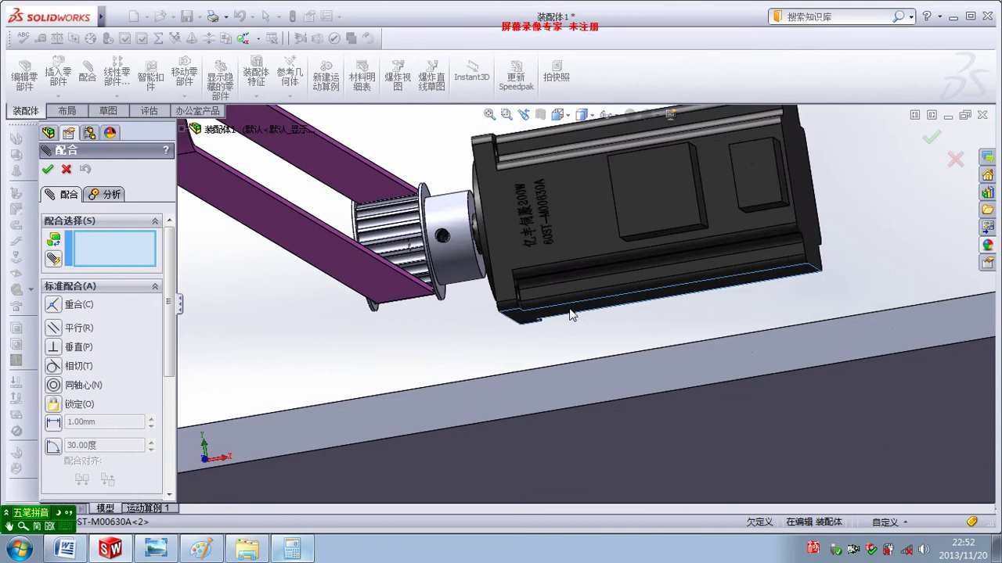
# Step: Pick the motor face and the floor face, attempt a 10 mm distance, and close the Mate dialog
pyautogui.click(572, 315)
pyautogui.scroll(2, 572, 329)
pyautogui.moveTo(572, 339); pyautogui.dragTo(596, 382, button='middle')
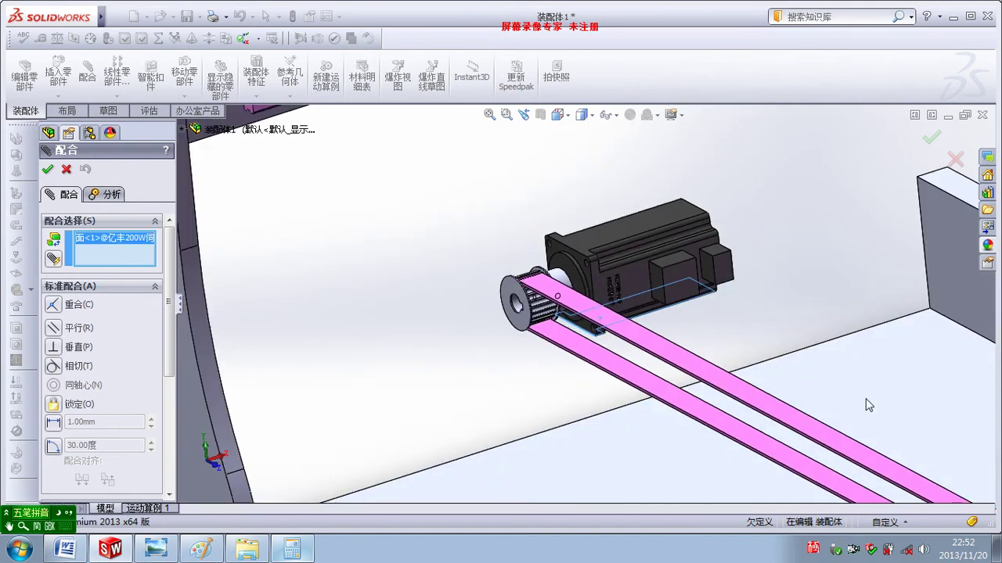
pyautogui.click(871, 403)
pyautogui.write('1')
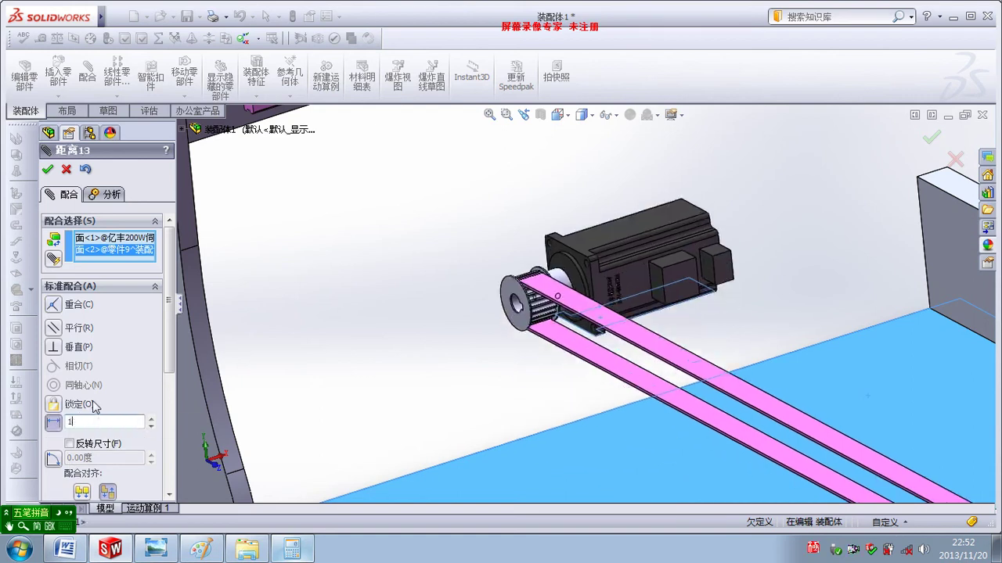
pyautogui.write('0')
pyautogui.press('Return')
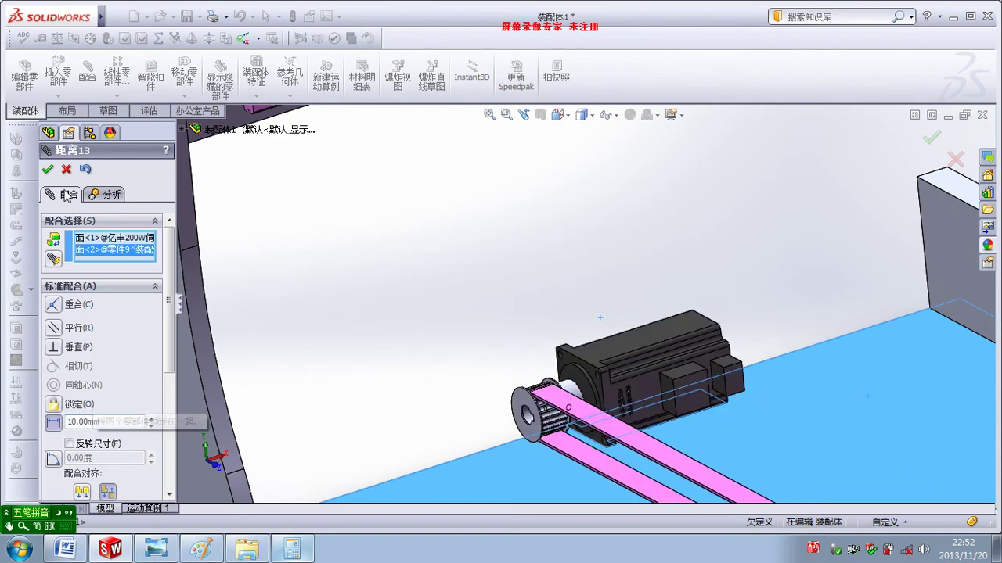
pyautogui.click(48, 171)
pyautogui.click(46, 170)
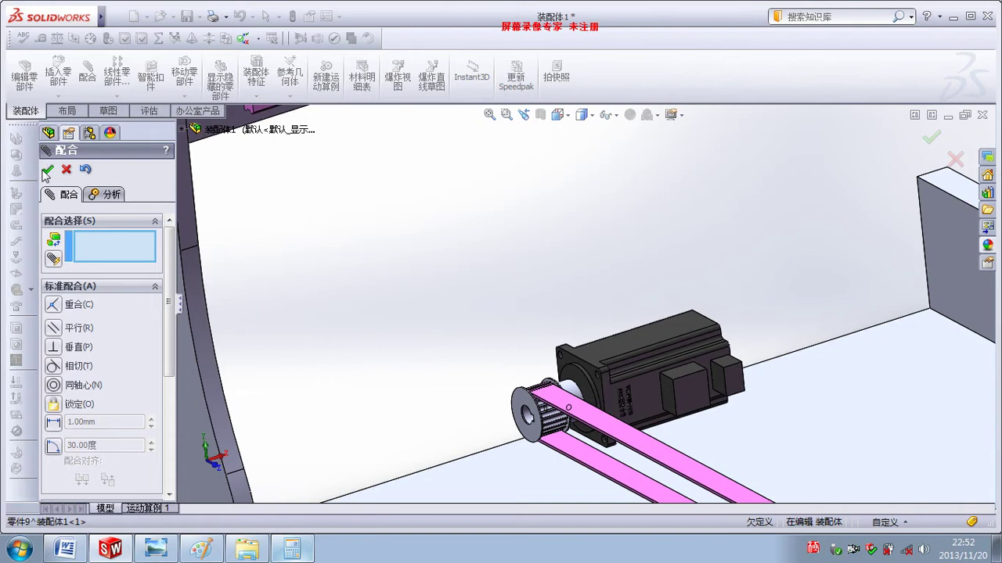
# Step: Orbit and zoom to view the whole assembly frame from above
pyautogui.scroll(8, 409, 331)
pyautogui.moveTo(480, 352)
pyautogui.mouseDown(button='middle')
pyautogui.moveTo(635, 378)
pyautogui.moveTo(689, 409)
pyautogui.moveTo(673, 375)
pyautogui.mouseUp(button='middle')
pyautogui.scroll(-4, 689, 409)
pyautogui.scroll(-3, 656, 321)
pyautogui.scroll(2, 655, 321)
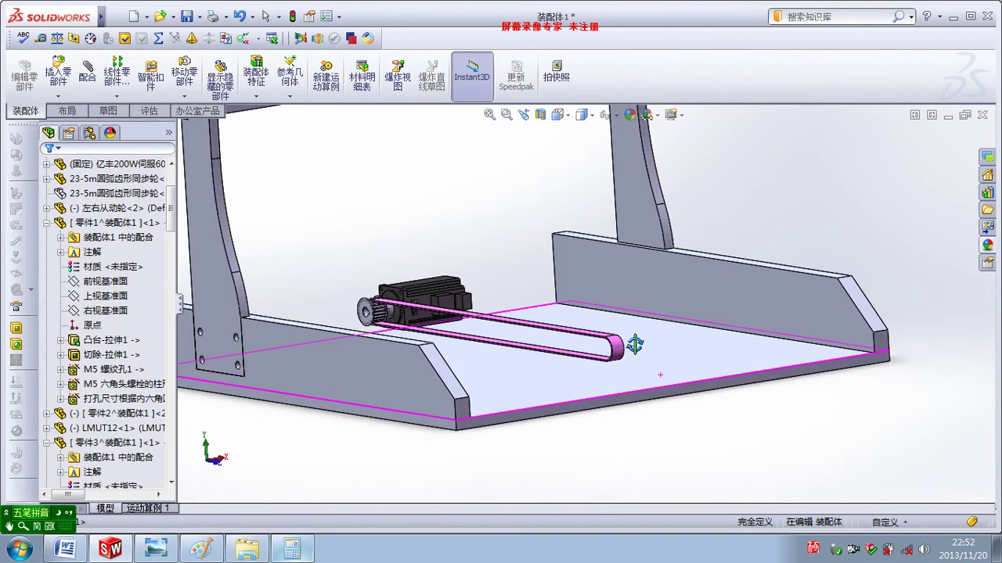
pyautogui.moveTo(634, 344)
pyautogui.mouseDown(button='middle')
pyautogui.moveTo(563, 345)
pyautogui.moveTo(537, 277)
pyautogui.moveTo(564, 223)
pyautogui.moveTo(542, 189)
pyautogui.moveTo(548, 203)
pyautogui.mouseUp(button='middle')
pyautogui.scroll(1, 552, 303)
pyautogui.scroll(-3, 552, 303)
pyautogui.scroll(-5, 531, 246)
pyautogui.scroll(-2, 531, 244)
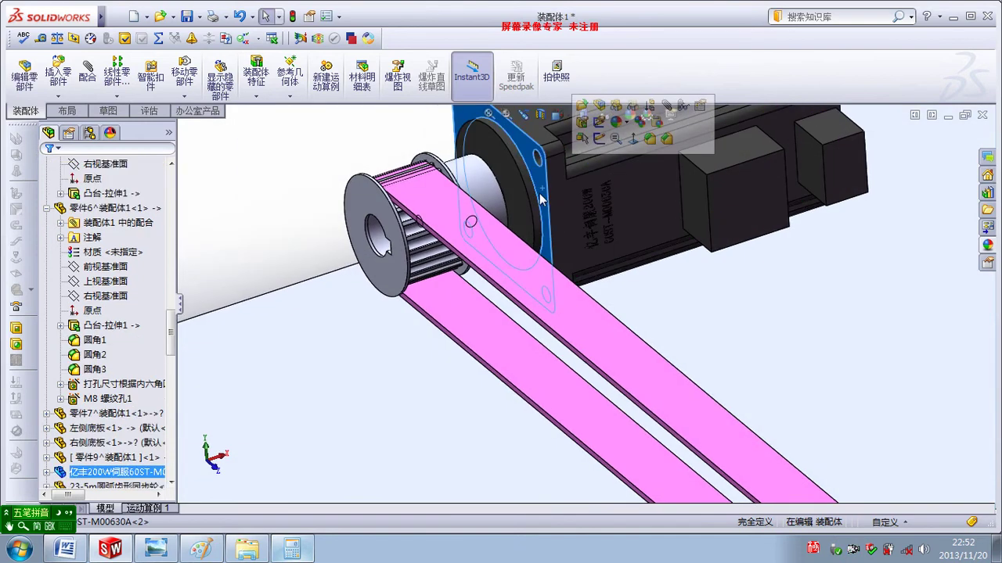
pyautogui.scroll(5, 557, 222)
pyautogui.scroll(2, 557, 222)
pyautogui.scroll(-8, 581, 283)
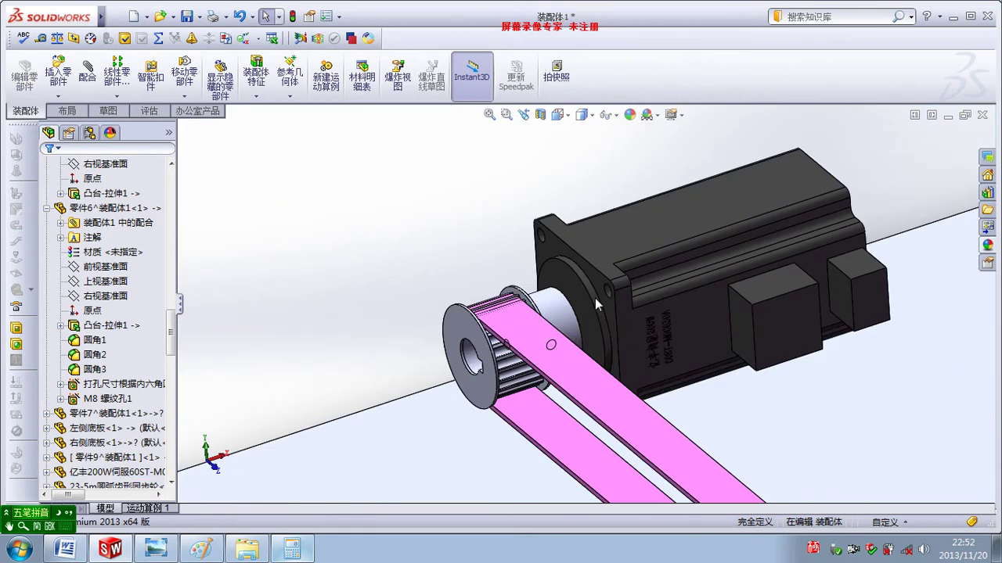
pyautogui.scroll(-1, 633, 325)
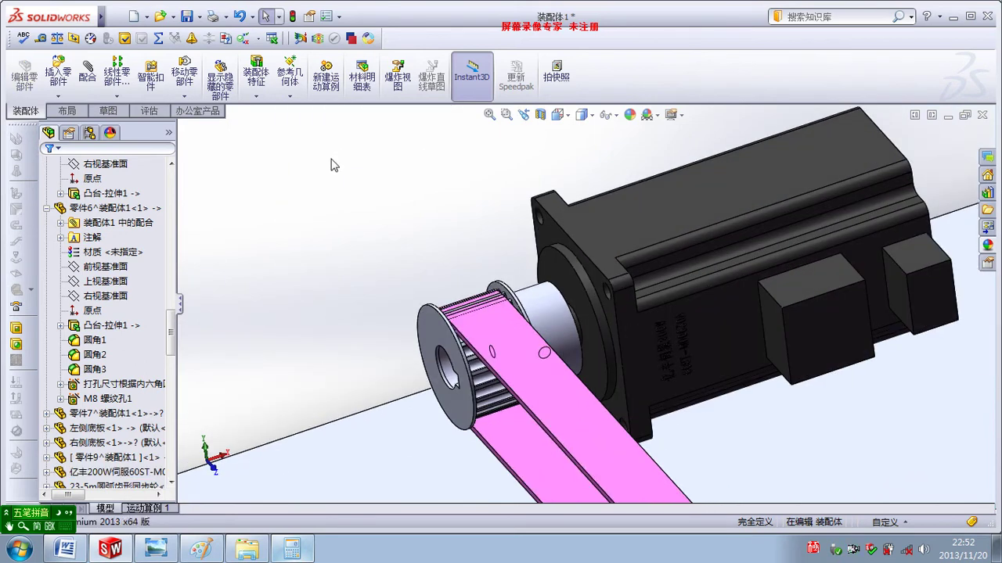
# Step: Browse to the 前后电机固定板 part, place it beside the servo motor, and start a mate
pyautogui.click(58, 74)
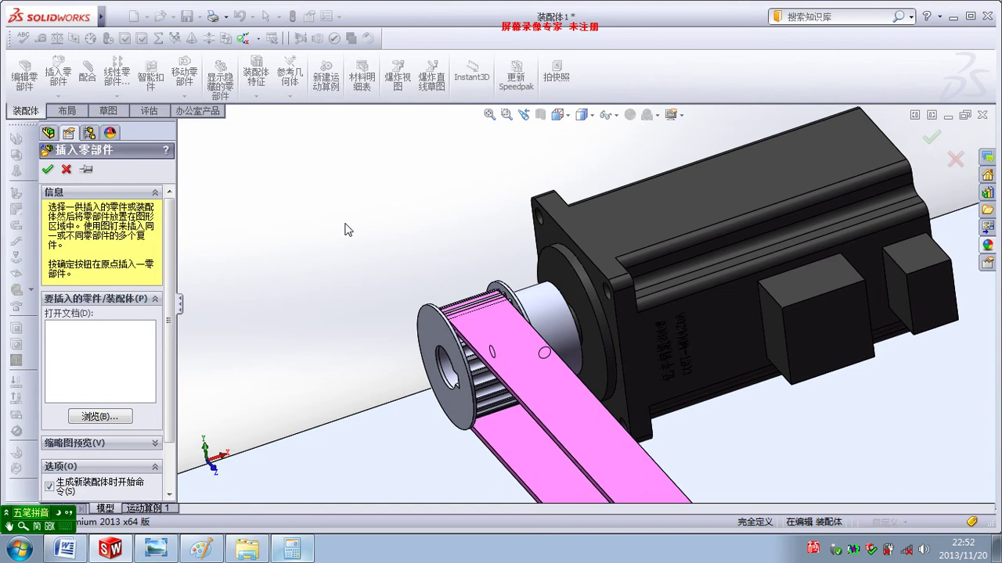
pyautogui.click(100, 417)
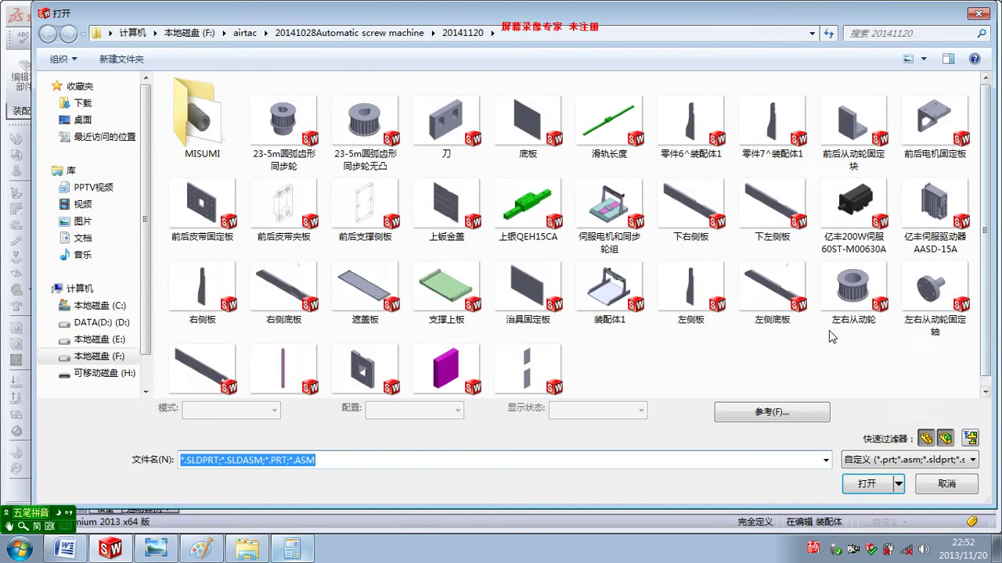
pyautogui.click(603, 355)
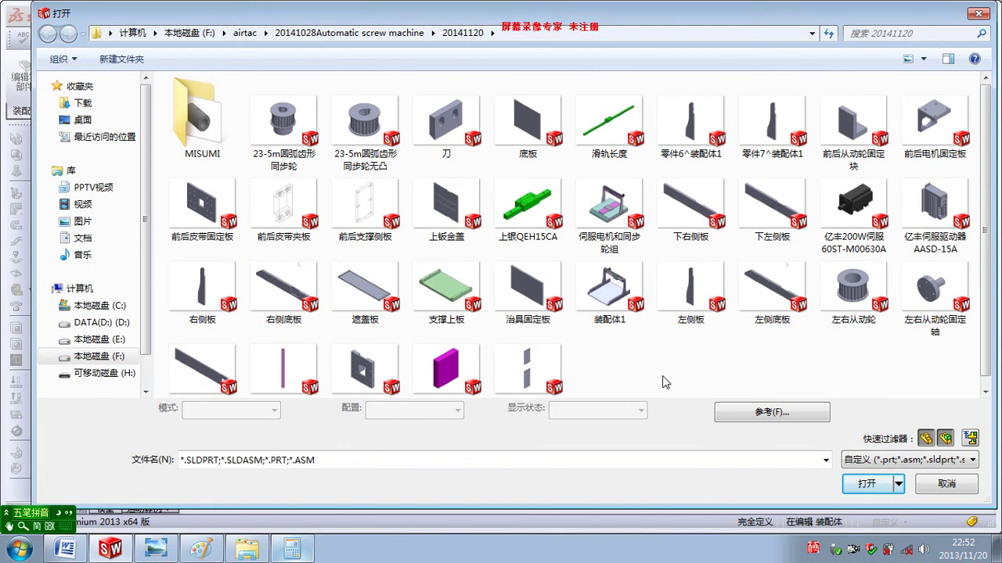
pyautogui.scroll(-1, 624, 357)
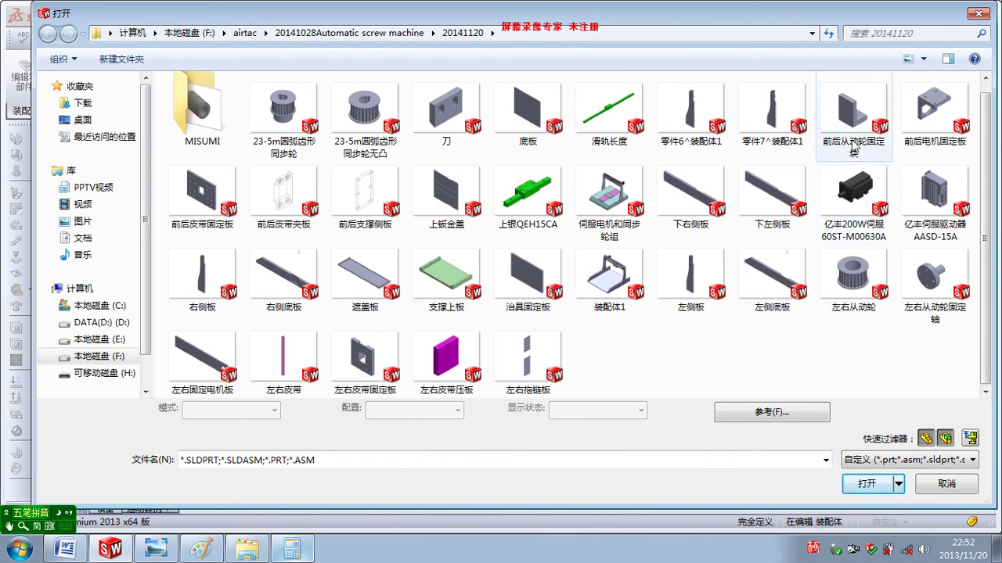
pyautogui.doubleClick(934, 113)
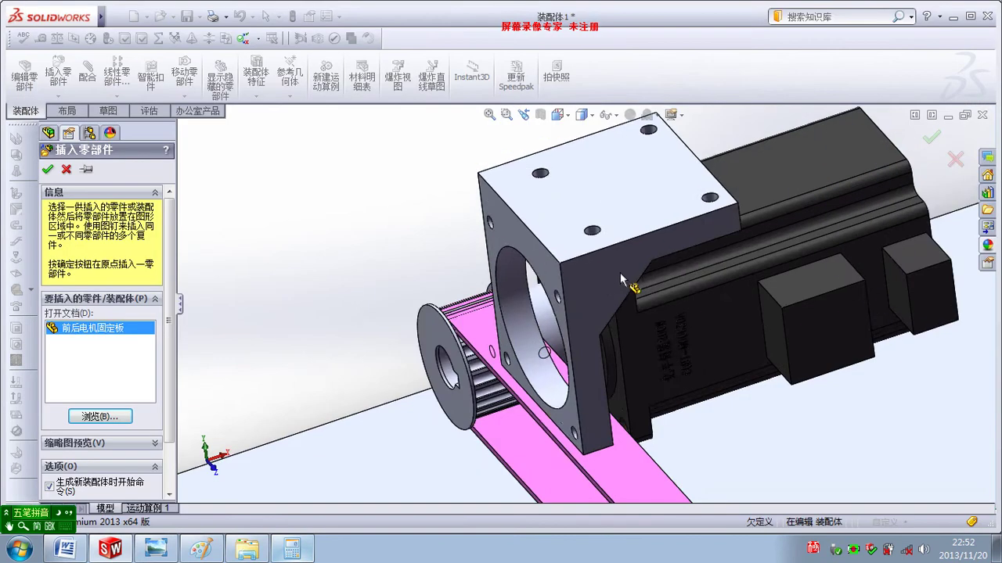
pyautogui.click(460, 235)
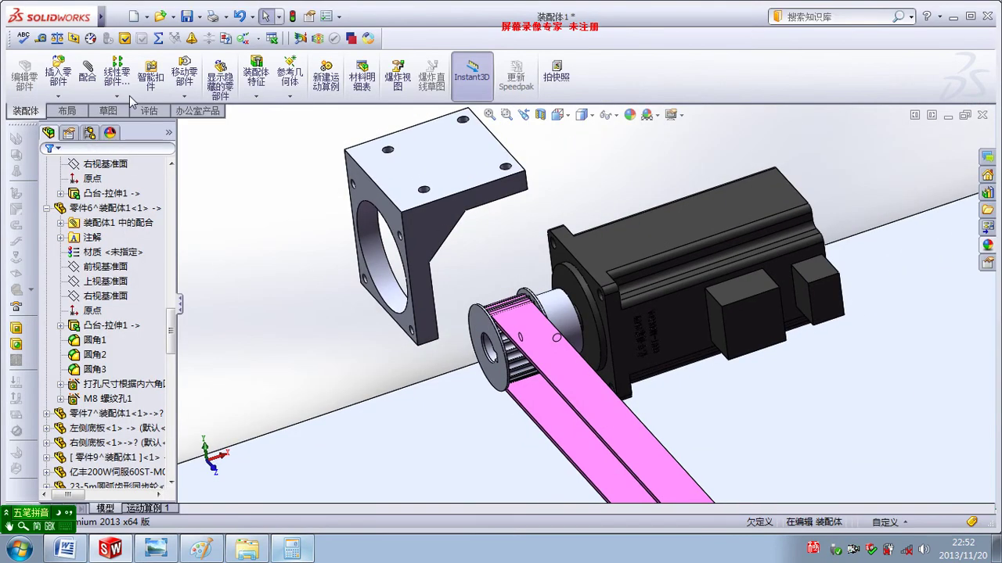
pyautogui.click(87, 72)
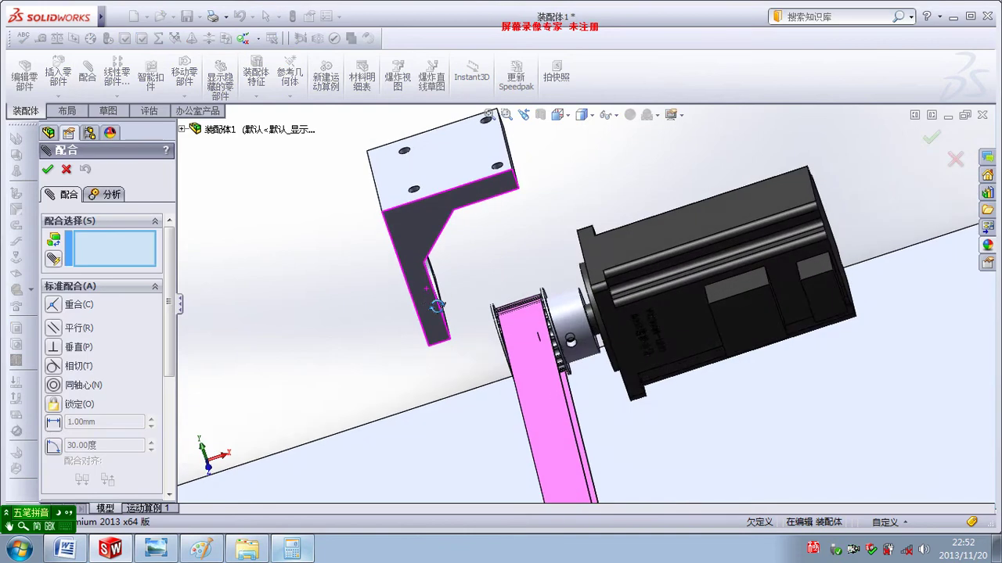
pyautogui.moveTo(438, 306); pyautogui.dragTo(448, 291, button='middle')
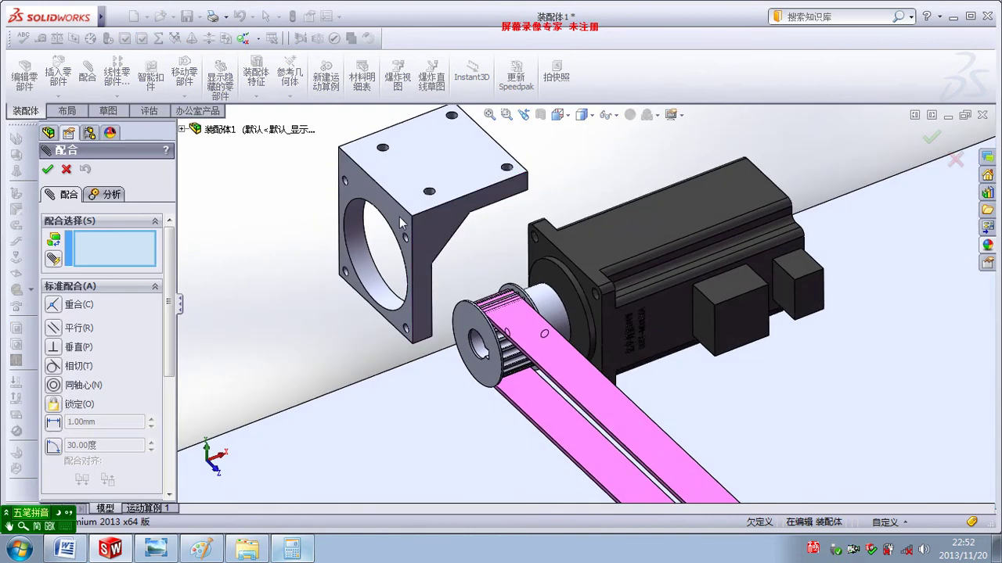
# Step: Make the bracket's front face coincident with the motor flange, with flipped alignment
pyautogui.click(400, 223)
pyautogui.click(599, 307)
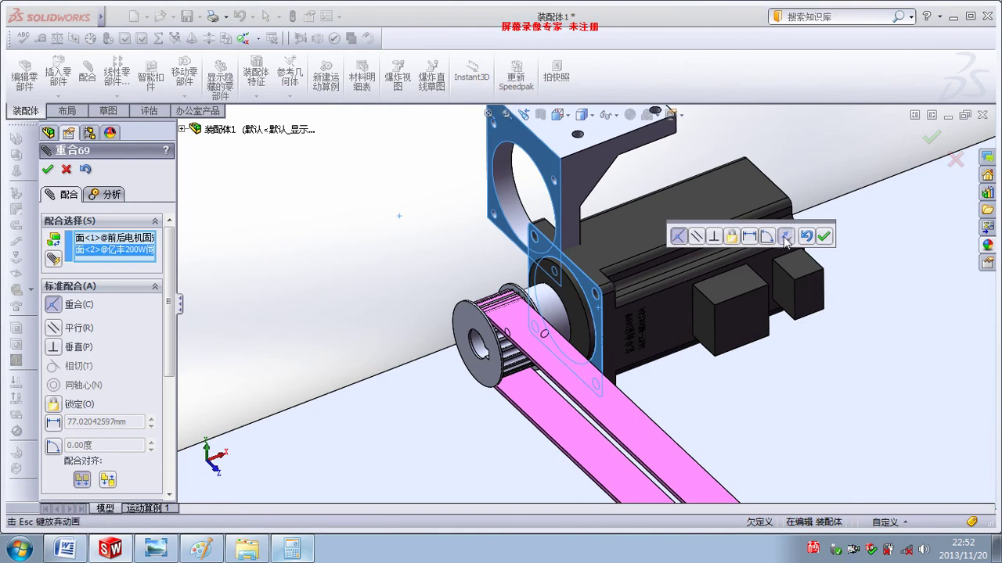
pyautogui.click(785, 237)
pyautogui.click(824, 235)
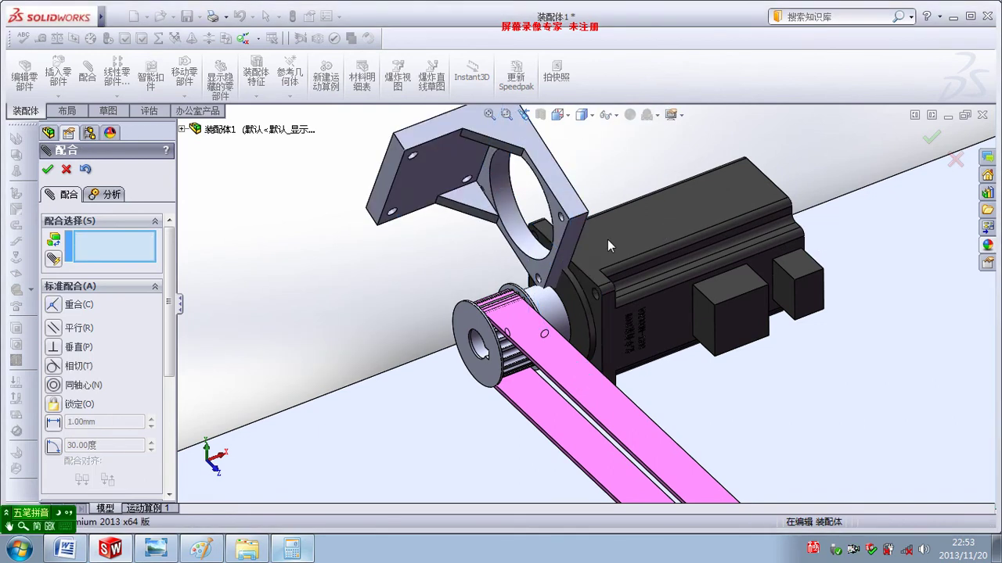
# Step: Make the bracket's top face coincident with the part 9 face, with flipped alignment
pyautogui.moveTo(607, 239); pyautogui.dragTo(524, 193, button='middle')
pyautogui.click(475, 157)
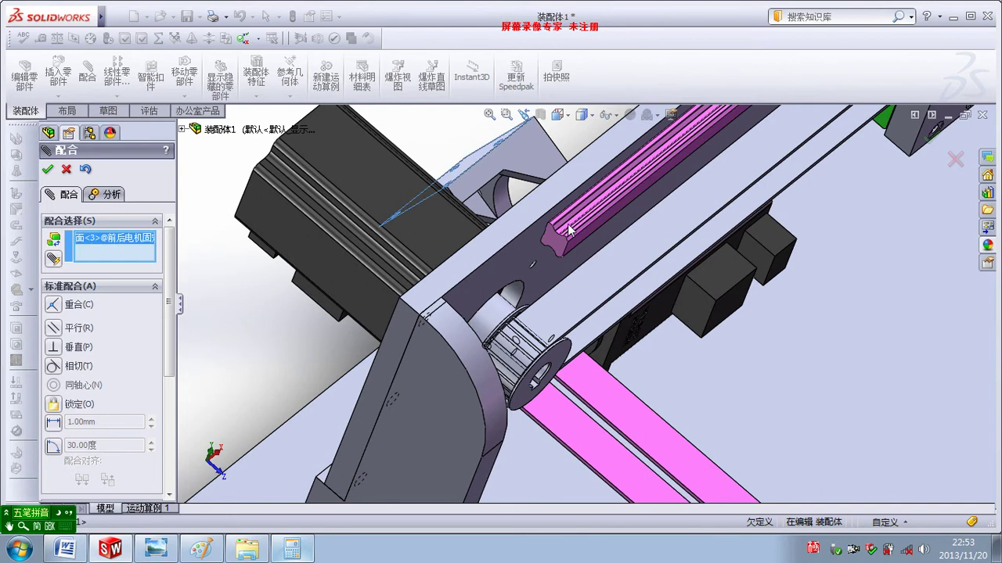
pyautogui.moveTo(475, 157); pyautogui.dragTo(745, 370, button='middle')
pyautogui.click(744, 369)
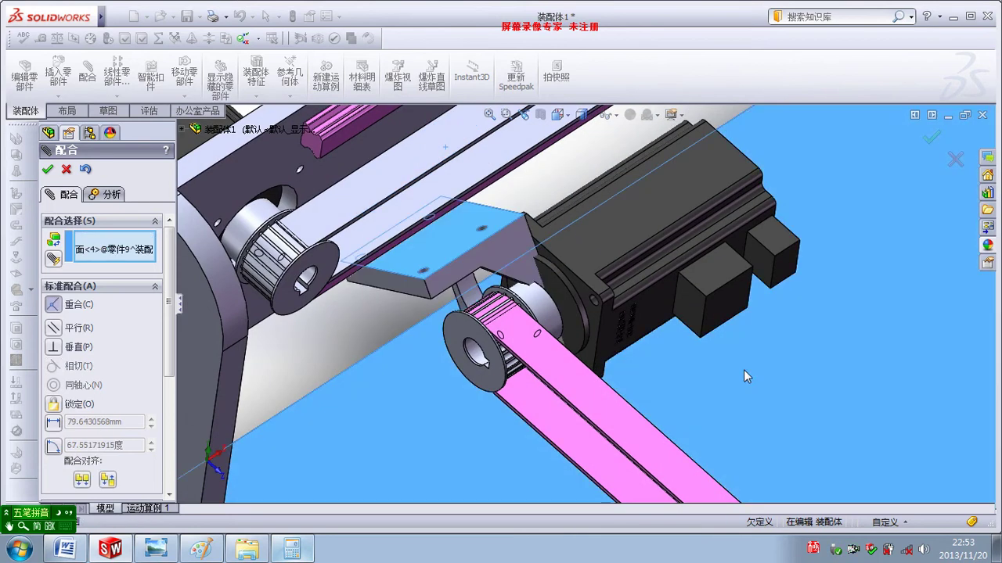
pyautogui.click(867, 388)
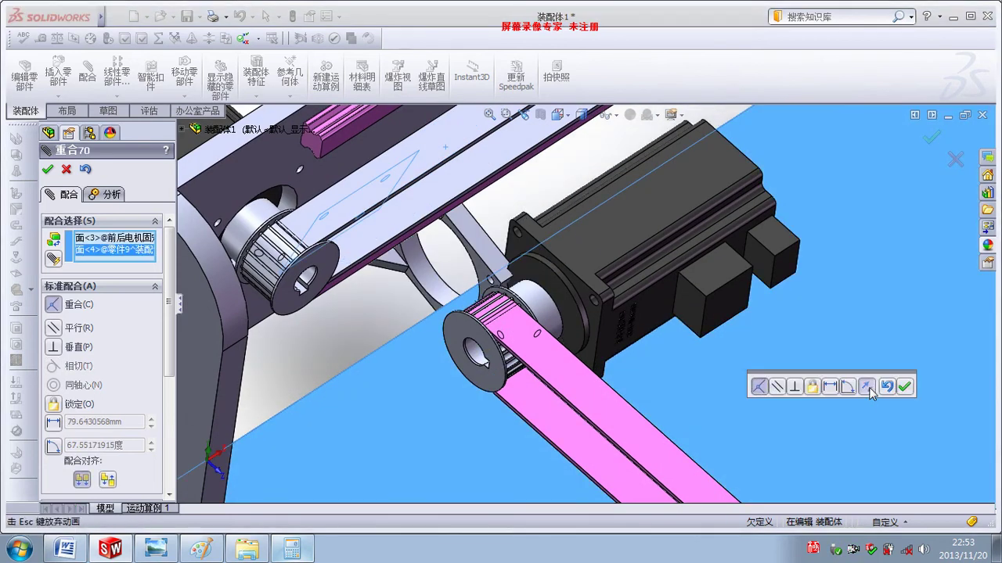
pyautogui.press('Return')
# Step: Pick the bracket bore and pulley hub faces, then cancel that mate
pyautogui.scroll(-3, 625, 276)
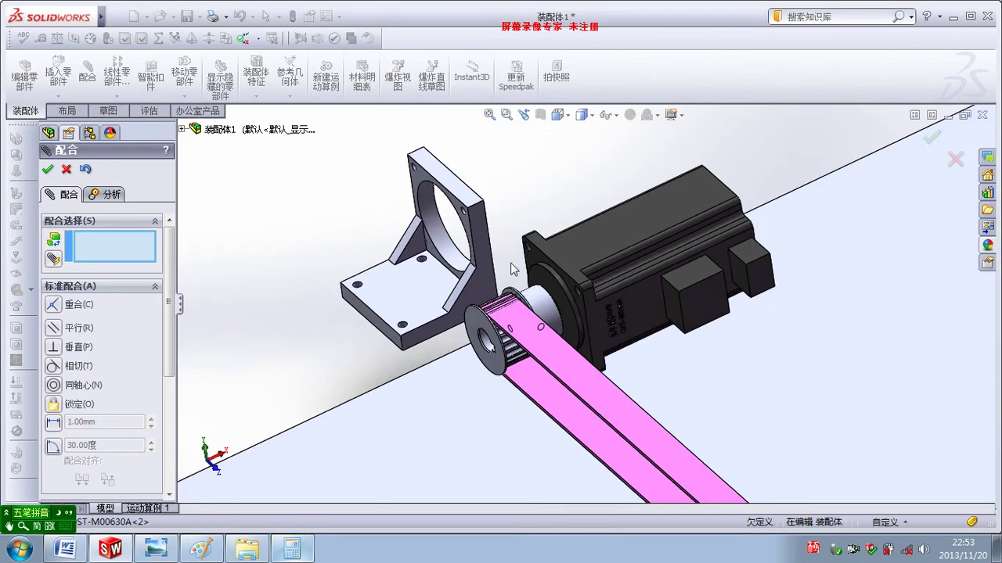
pyautogui.scroll(2, 475, 272)
pyautogui.click(476, 273)
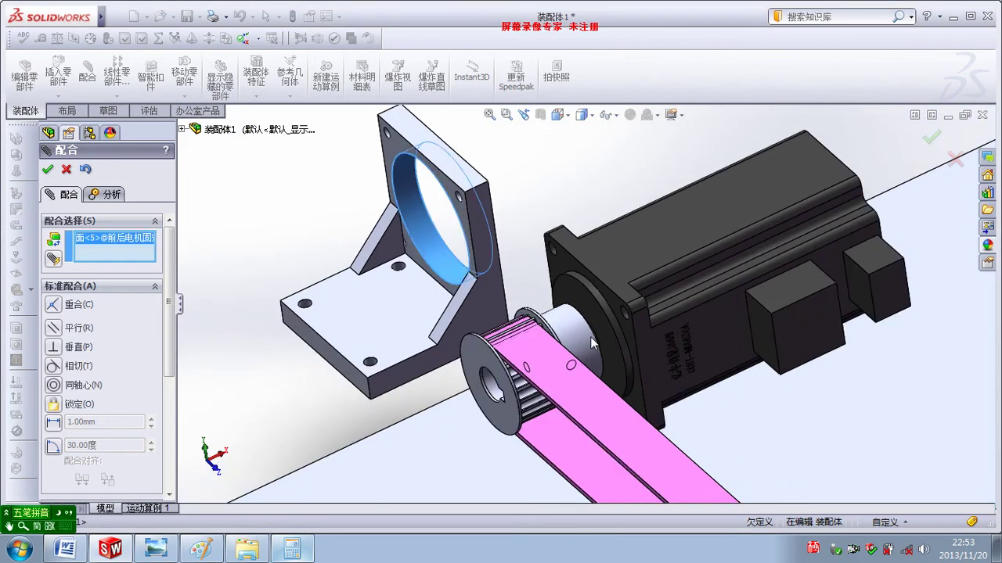
pyautogui.click(587, 342)
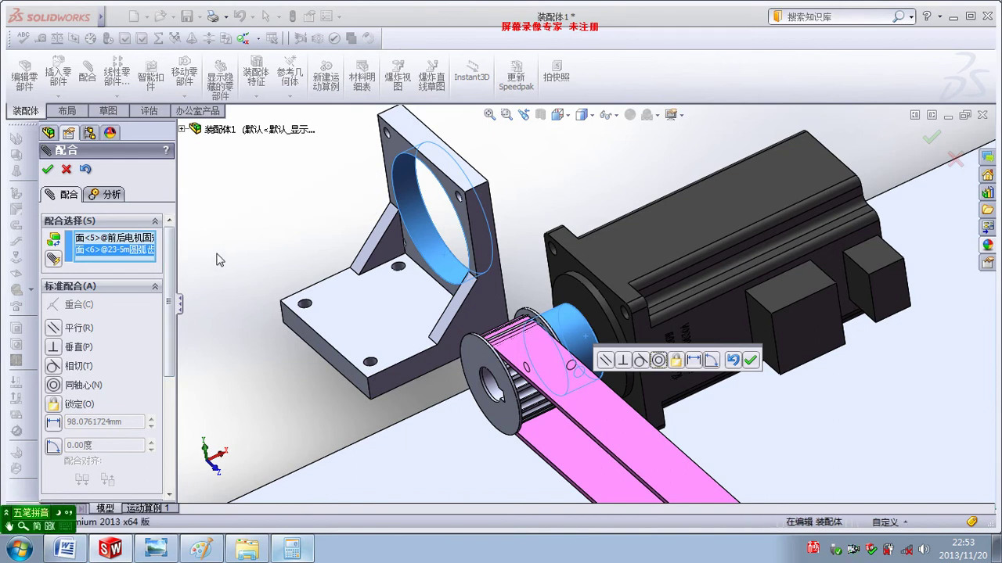
pyautogui.press('Escape')
# Step: Delete the 重合70 mate from the feature tree
pyautogui.moveTo(170, 327); pyautogui.dragTo(169, 474)
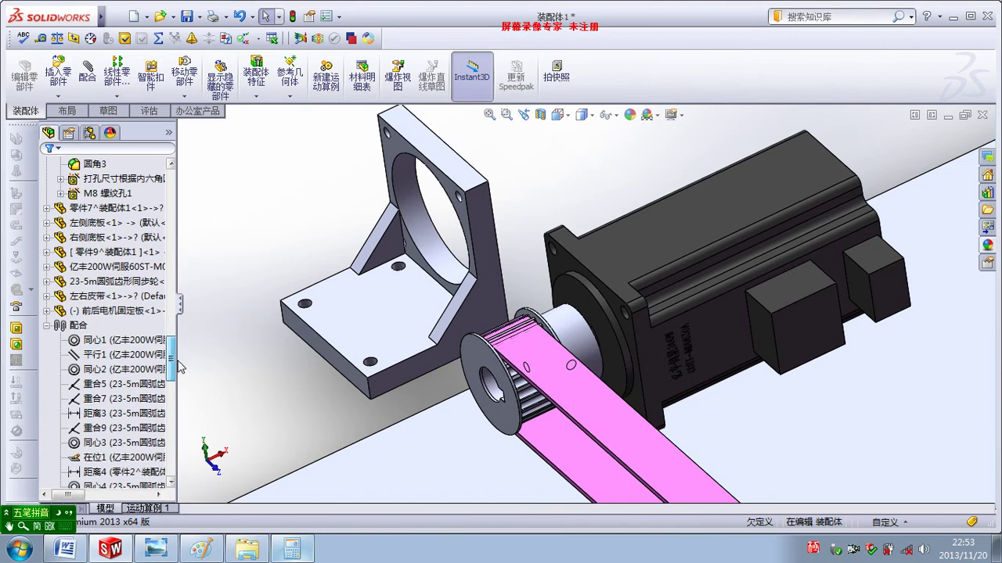
pyautogui.rightClick(135, 474)
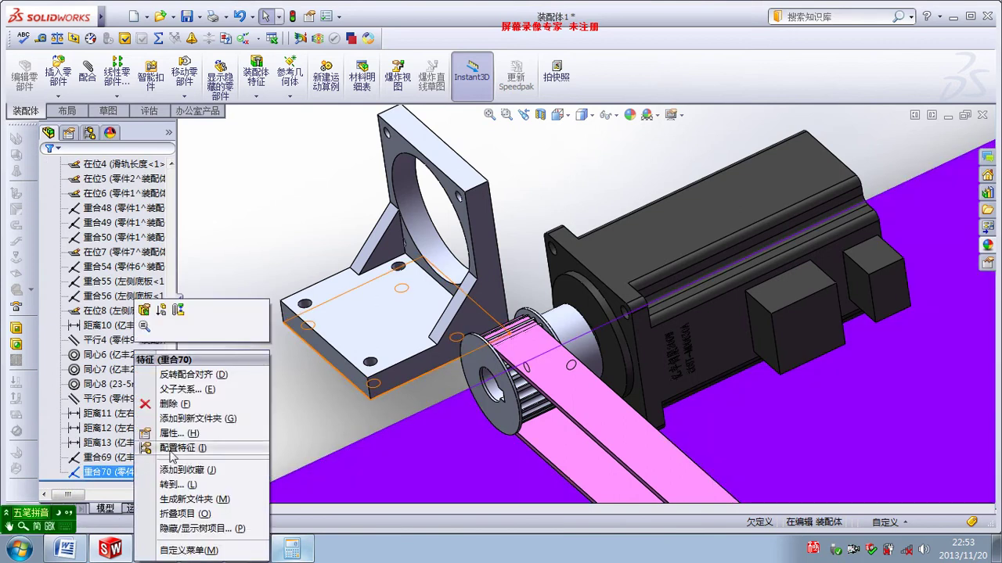
pyautogui.click(184, 404)
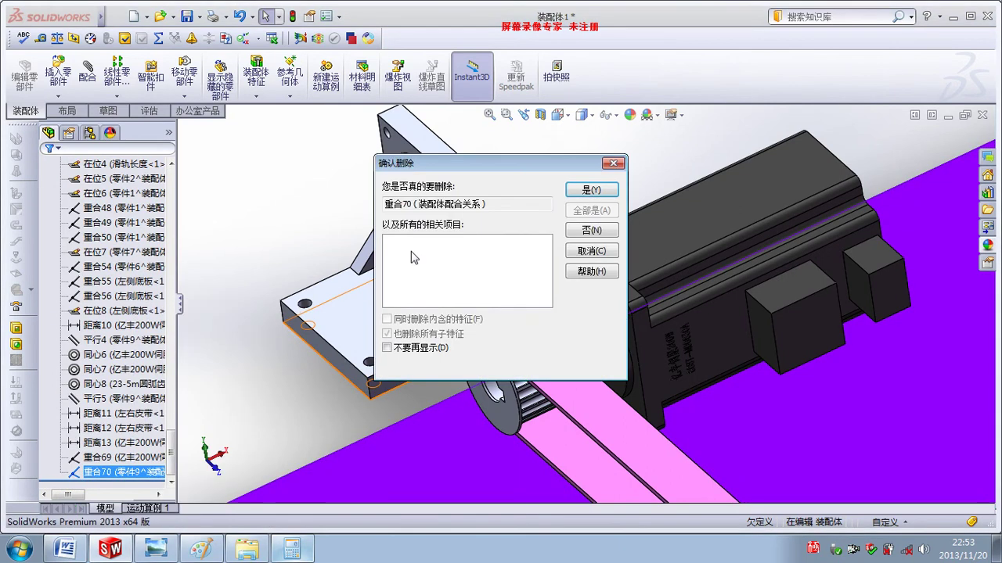
pyautogui.click(583, 202)
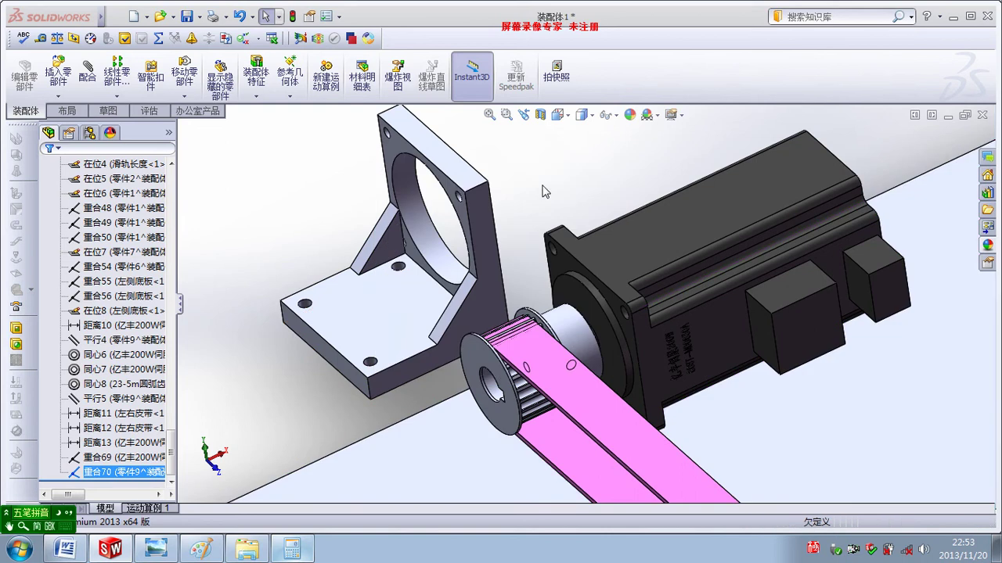
# Step: Add a concentric mate between the bracket bore and the motor flange
pyautogui.click(87, 72)
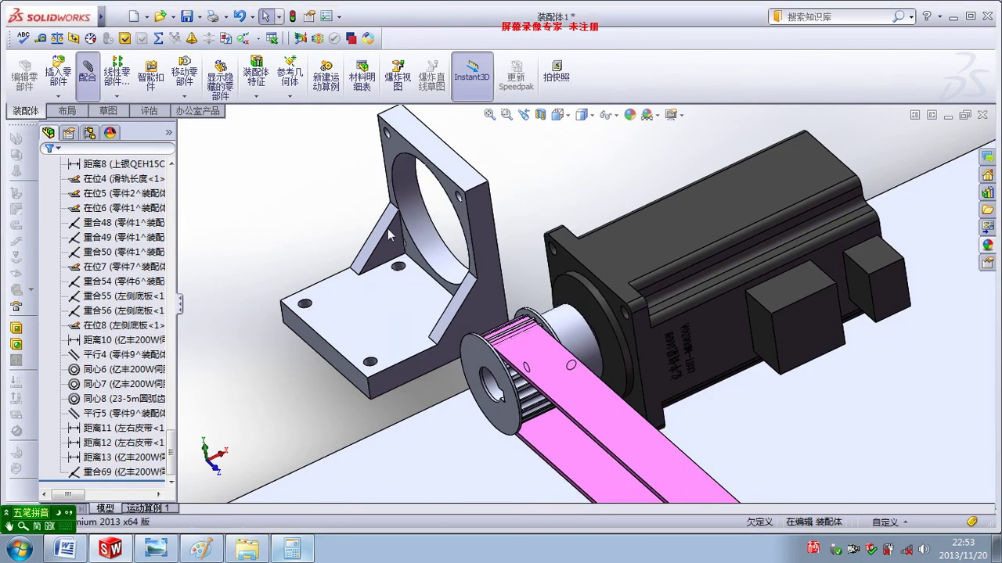
pyautogui.click(435, 258)
pyautogui.scroll(-2, 435, 258)
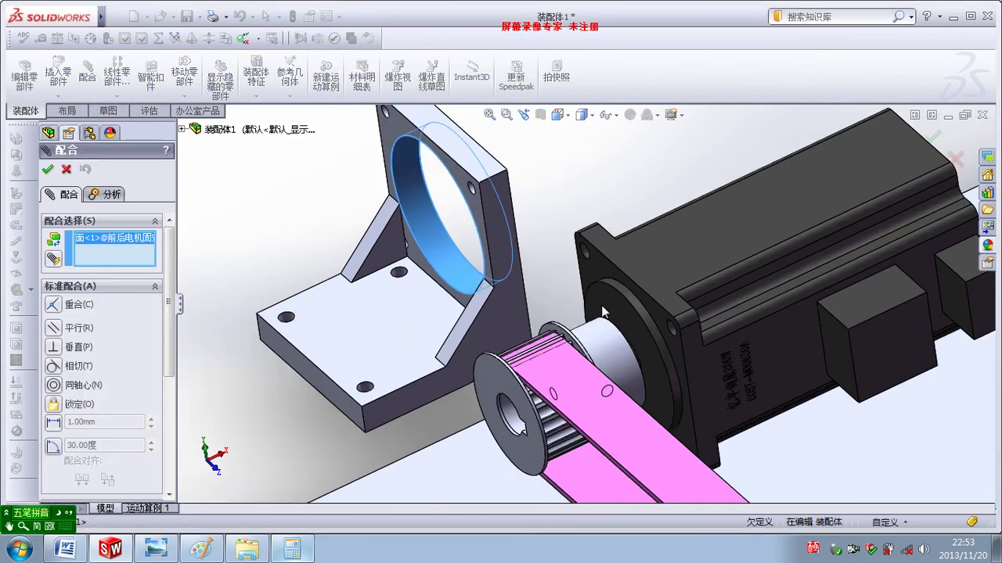
pyautogui.click(654, 327)
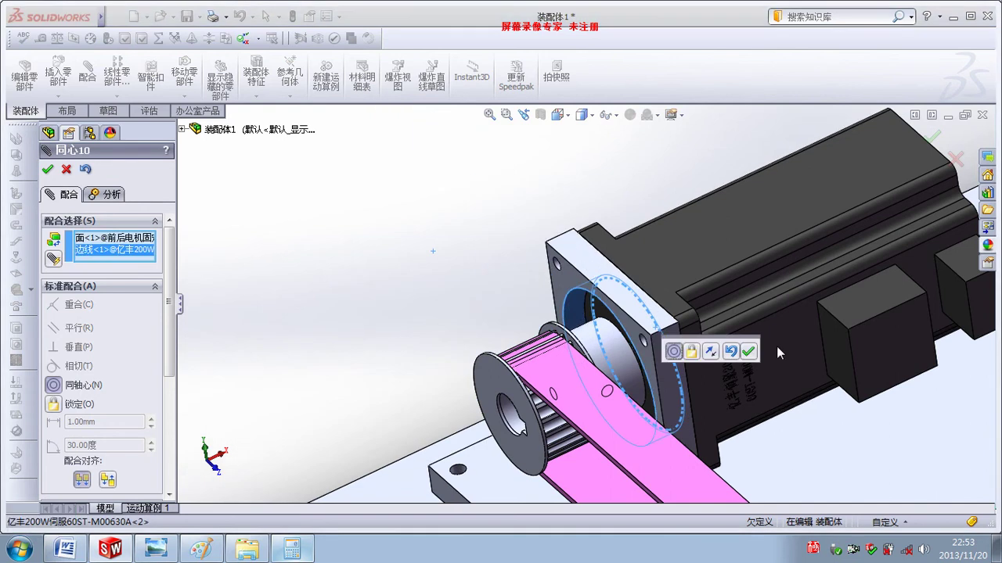
pyautogui.click(749, 352)
# Step: Orbit around the motor, pulley and bed to check the fit, then close the Mate panel
pyautogui.moveTo(752, 354)
pyautogui.mouseDown(button='middle')
pyautogui.moveTo(710, 289)
pyautogui.moveTo(702, 348)
pyautogui.moveTo(736, 422)
pyautogui.moveTo(745, 386)
pyautogui.moveTo(697, 381)
pyautogui.moveTo(681, 407)
pyautogui.mouseUp(button='middle')
pyautogui.scroll(-5, 666, 362)
pyautogui.scroll(3, 666, 380)
pyautogui.scroll(-3, 689, 438)
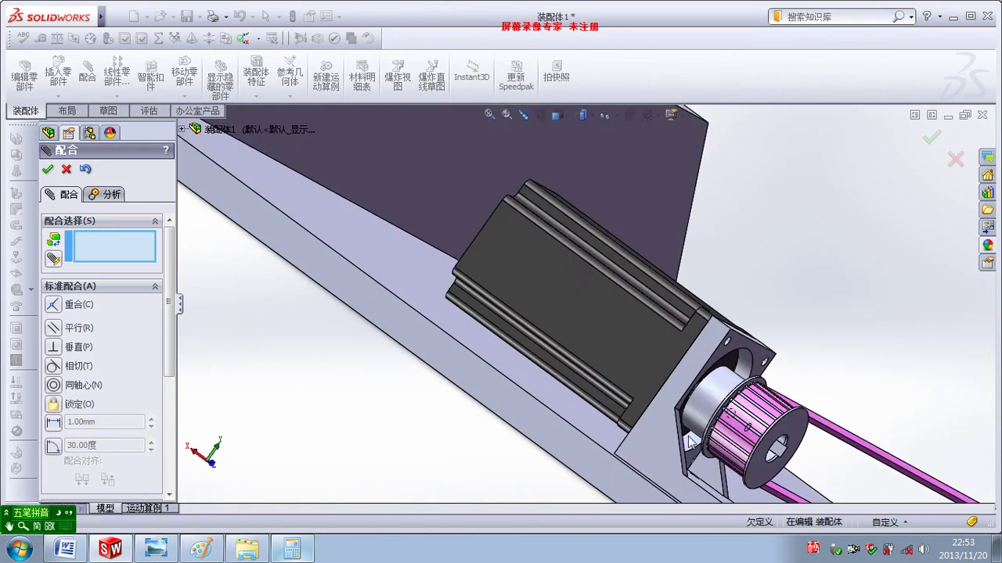
pyautogui.scroll(-3, 680, 472)
pyautogui.moveTo(680, 473)
pyautogui.mouseDown(button='middle')
pyautogui.moveTo(688, 493)
pyautogui.moveTo(681, 464)
pyautogui.moveTo(545, 389)
pyautogui.mouseUp(button='middle')
pyautogui.scroll(2, 662, 397)
pyautogui.scroll(3, 681, 376)
pyautogui.moveTo(662, 397)
pyautogui.mouseDown(button='middle')
pyautogui.moveTo(691, 362)
pyautogui.moveTo(592, 256)
pyautogui.mouseUp(button='middle')
pyautogui.scroll(-2, 690, 362)
pyautogui.scroll(-2, 691, 361)
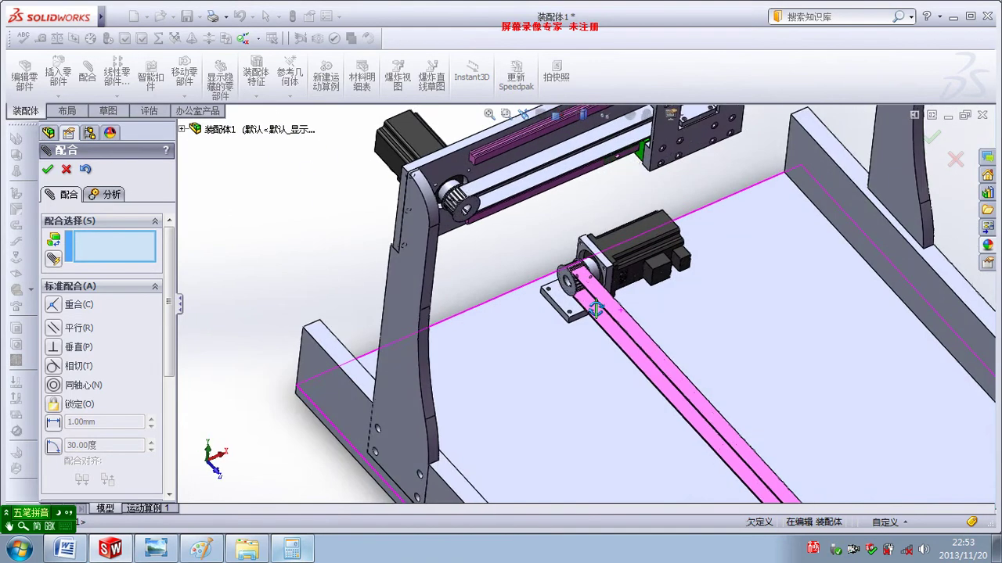
pyautogui.scroll(-3, 593, 256)
pyautogui.scroll(2, 592, 256)
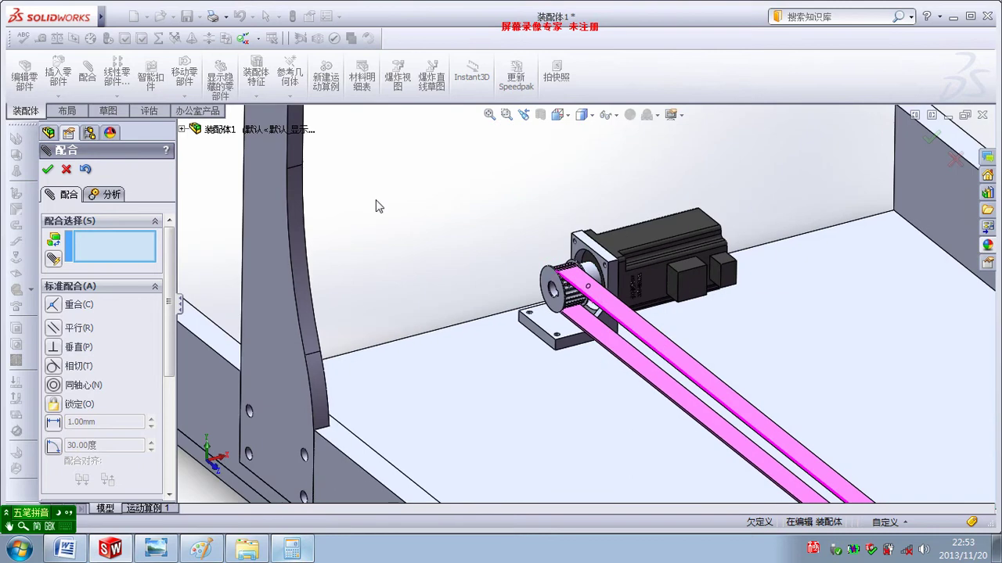
pyautogui.click(49, 172)
pyautogui.scroll(3, 596, 251)
pyautogui.scroll(2, 596, 252)
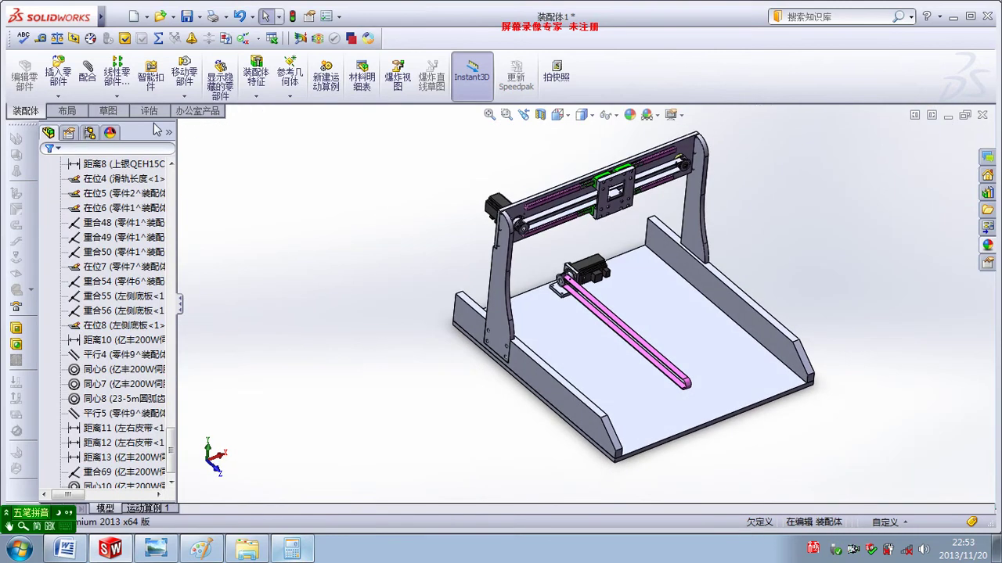
# Step: Insert the first 滑轨长度 guide rail with carriage onto the bed
pyautogui.click(58, 76)
pyautogui.click(118, 419)
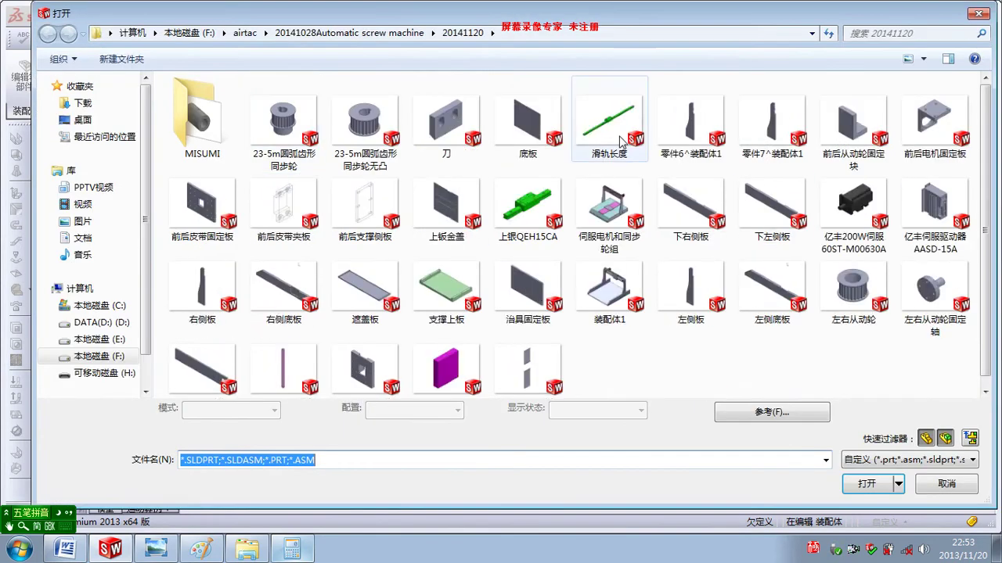
pyautogui.doubleClick(609, 125)
pyautogui.scroll(-5, 626, 290)
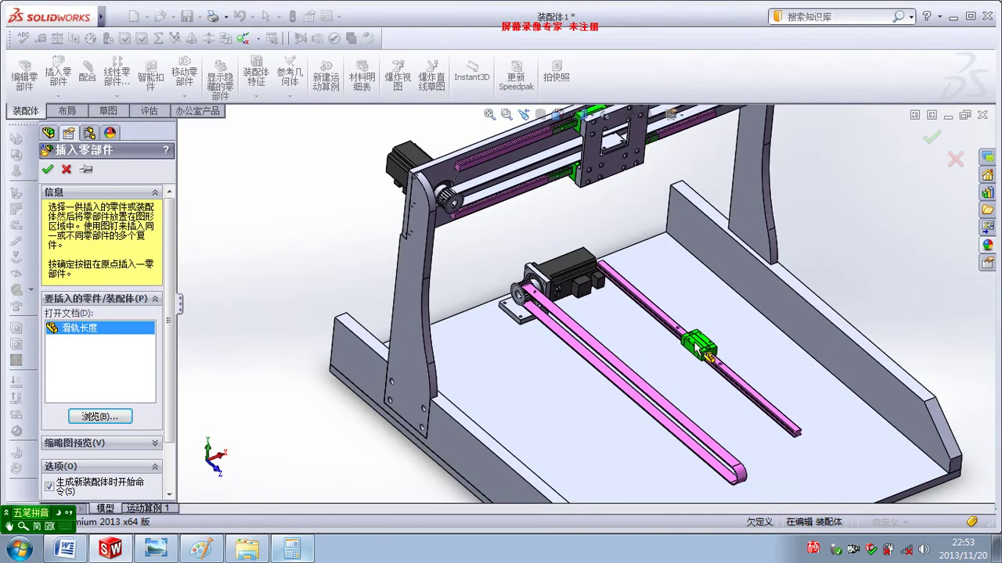
pyautogui.scroll(-2, 709, 356)
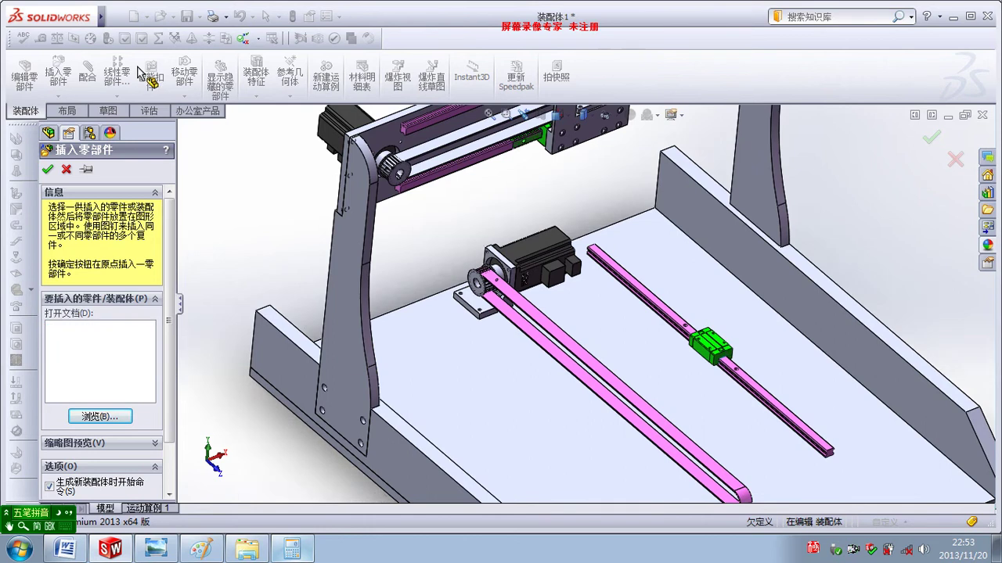
pyautogui.press('Escape')
# Step: Insert a second 滑轨长度 guide rail alongside the belt
pyautogui.click(51, 86)
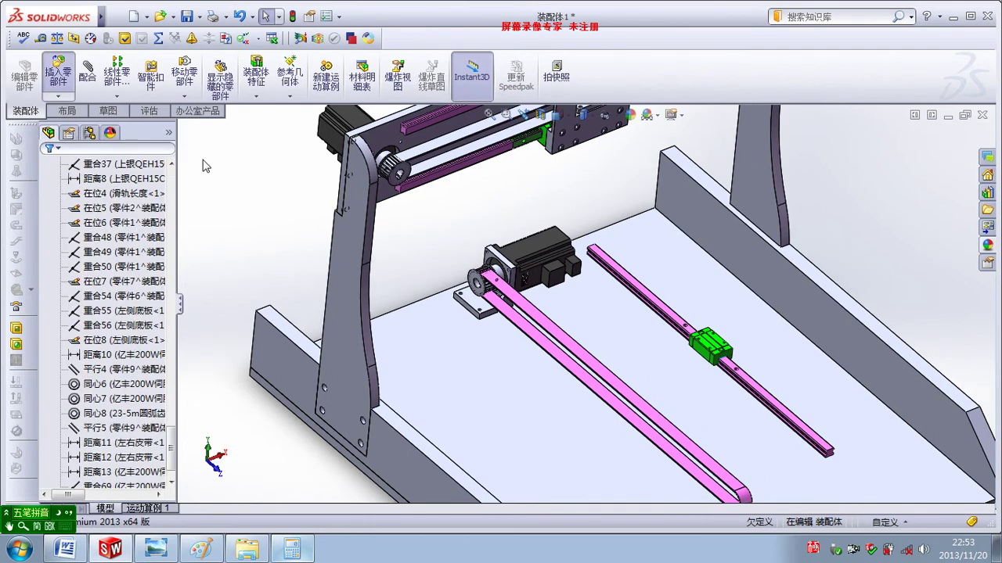
pyautogui.click(100, 417)
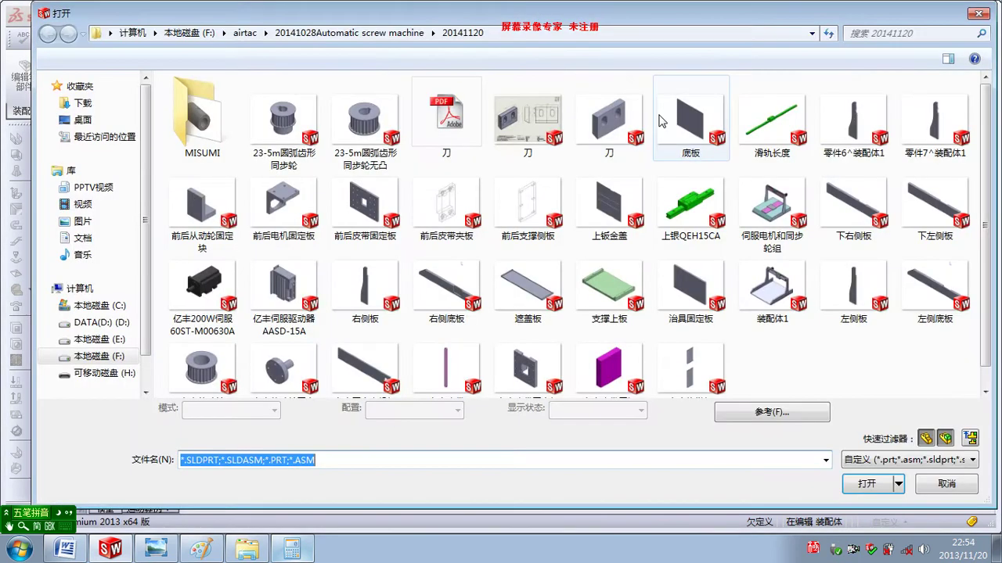
pyautogui.doubleClick(604, 125)
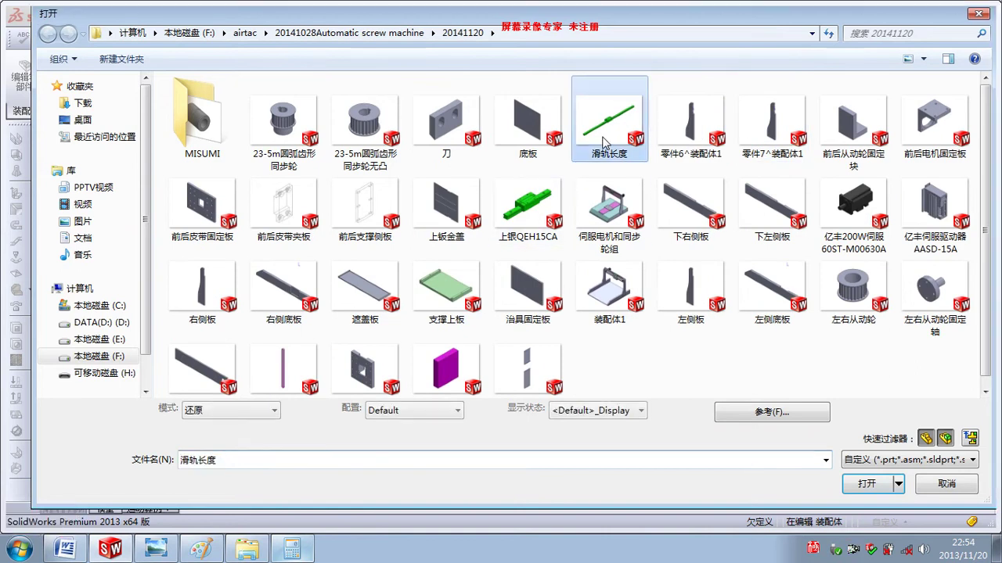
pyautogui.scroll(2, 583, 259)
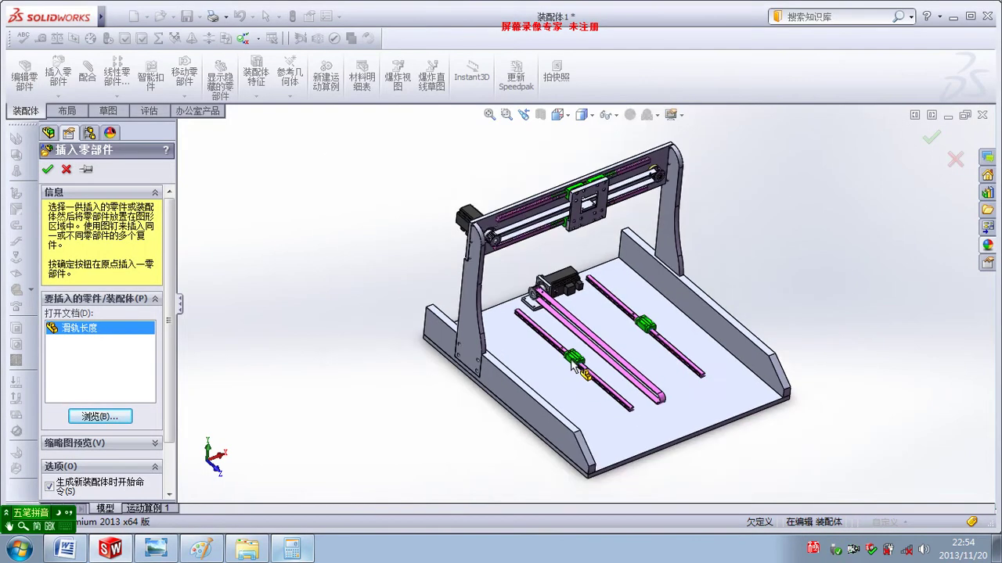
pyautogui.scroll(-5, 626, 344)
pyautogui.press('Escape')
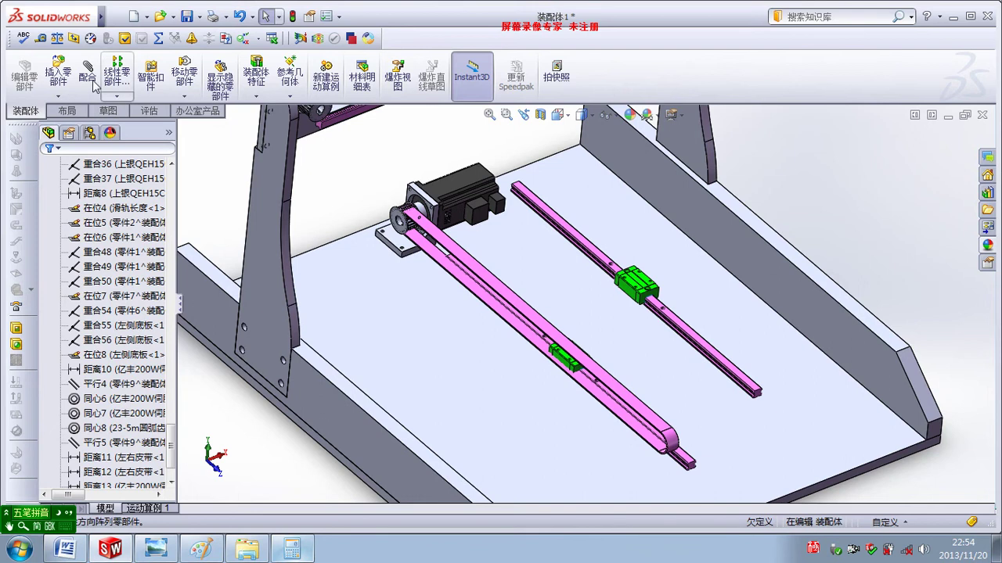
# Step: Mate the two rail top faces coincident so the rails sit level
pyautogui.click(87, 74)
pyautogui.moveTo(742, 352)
pyautogui.mouseDown(button='middle')
pyautogui.moveTo(734, 412)
pyautogui.moveTo(727, 335)
pyautogui.moveTo(735, 427)
pyautogui.moveTo(725, 372)
pyautogui.mouseUp(button='middle')
pyautogui.scroll(-3, 733, 399)
pyautogui.click(659, 194)
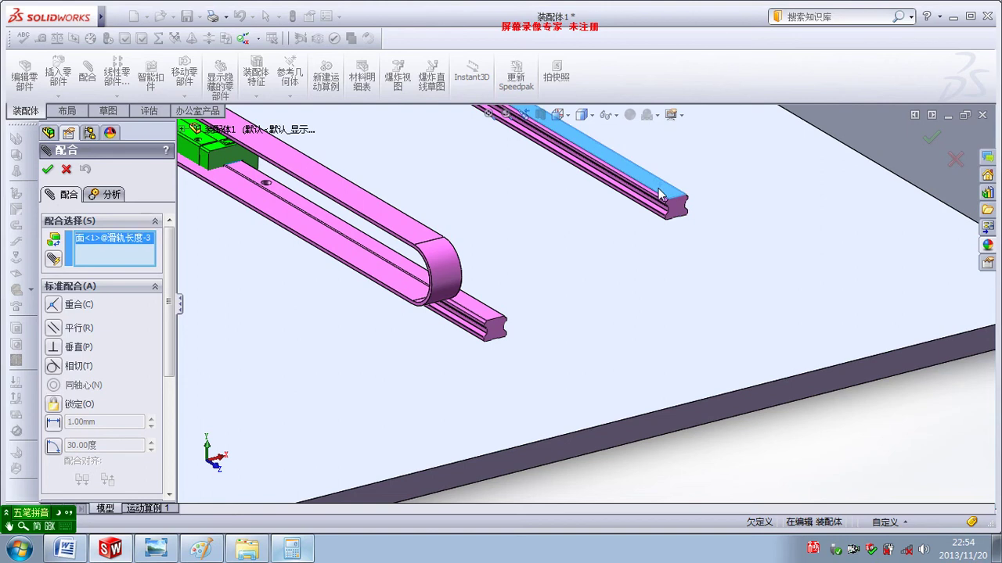
pyautogui.click(484, 317)
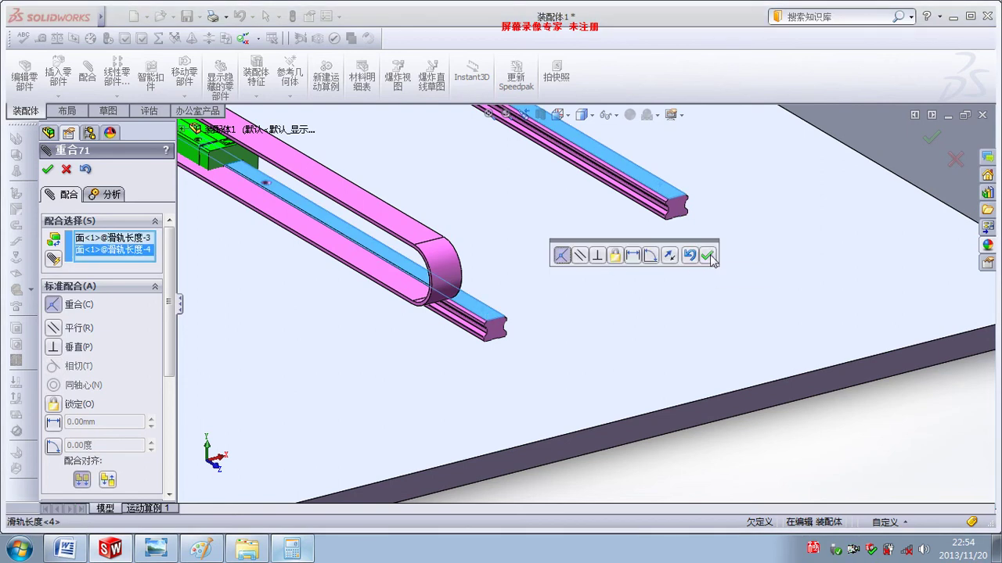
pyautogui.click(708, 255)
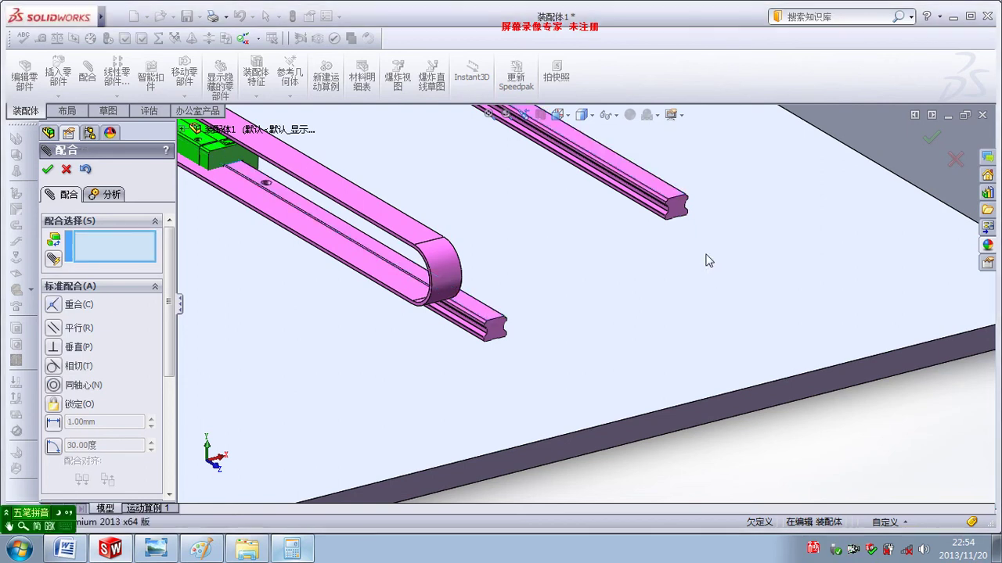
# Step: Align the left rail's end face with the right rail's end face
pyautogui.click(677, 208)
pyautogui.click(496, 332)
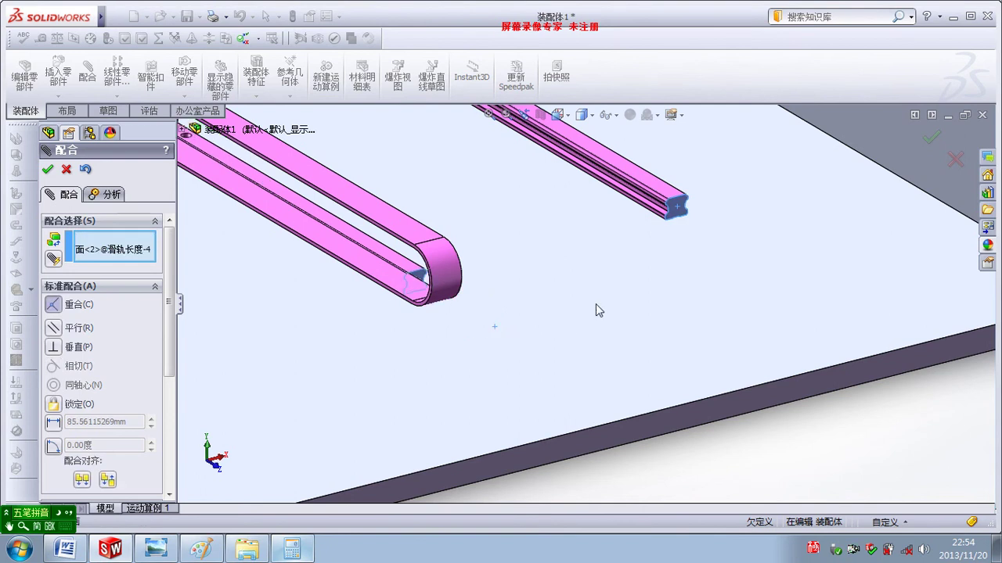
pyautogui.click(953, 288)
# Step: Seat the right rail's underside on the bed plate's top face
pyautogui.moveTo(579, 284)
pyautogui.mouseDown(button='middle')
pyautogui.moveTo(598, 267)
pyautogui.moveTo(591, 206)
pyautogui.moveTo(633, 235)
pyautogui.mouseUp(button='middle')
pyautogui.scroll(-2, 631, 234)
pyautogui.scroll(-2, 612, 239)
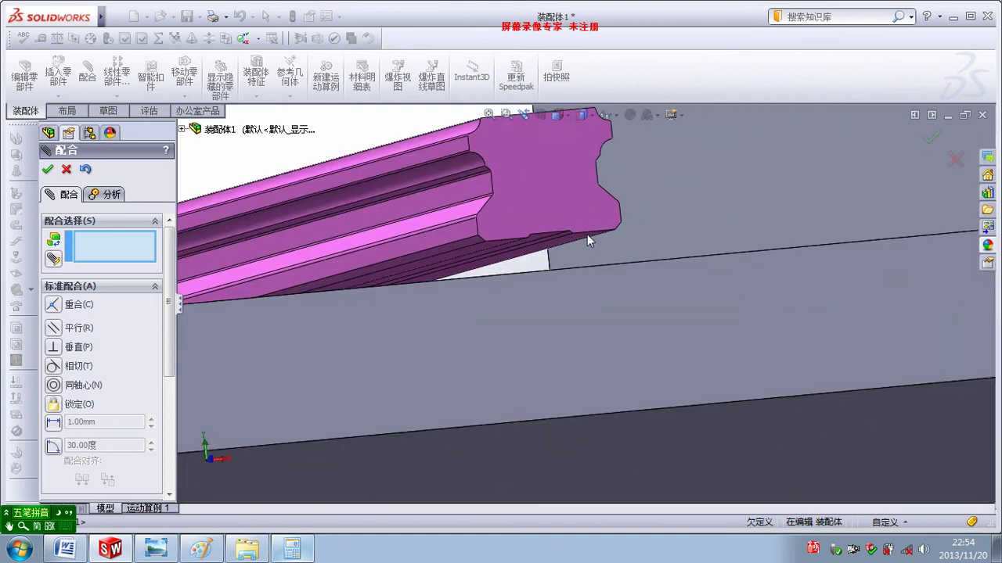
pyautogui.scroll(-2, 586, 234)
pyautogui.click(580, 244)
pyautogui.scroll(2, 564, 270)
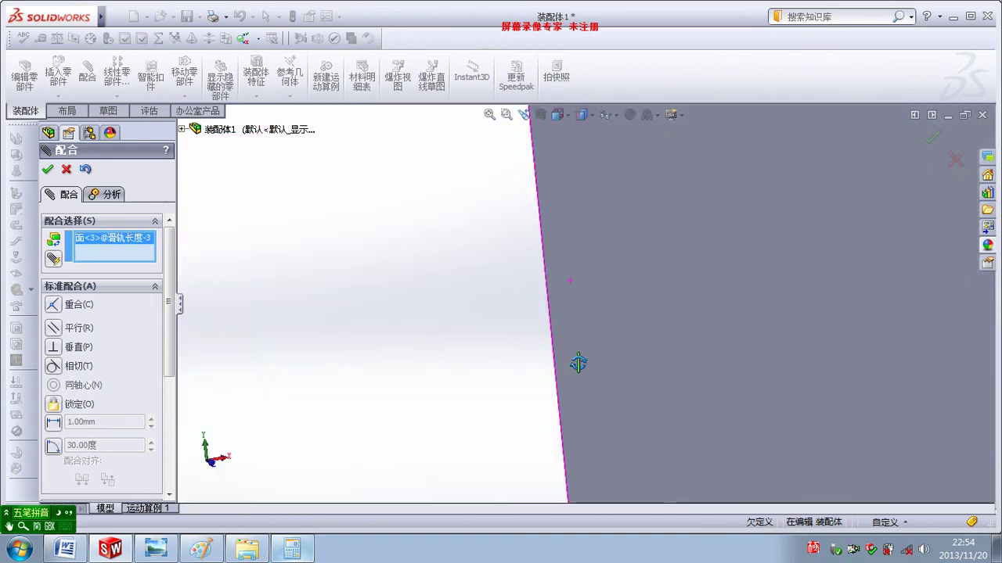
pyautogui.scroll(2, 577, 362)
pyautogui.scroll(1, 525, 320)
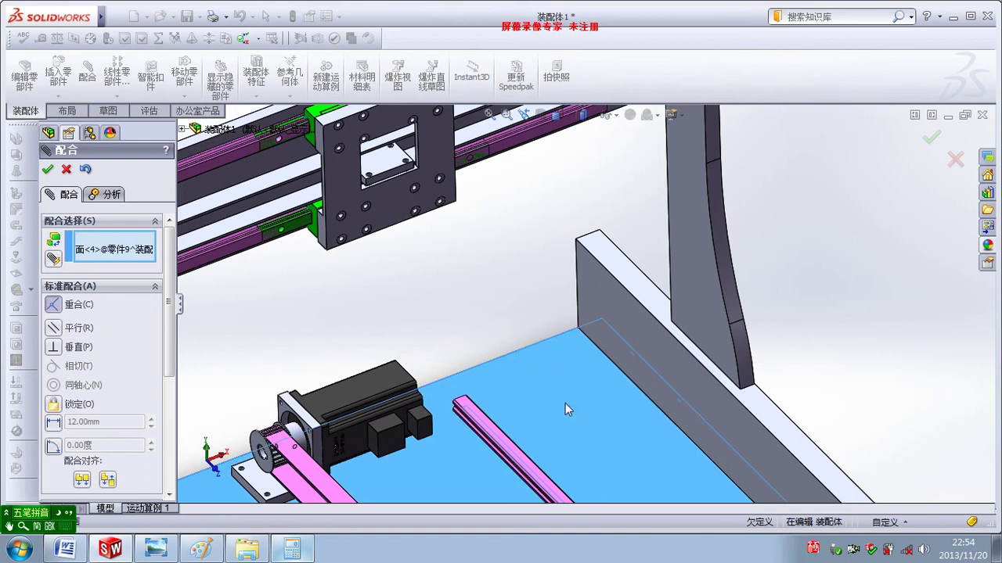
pyautogui.click(565, 403)
pyautogui.scroll(4, 601, 394)
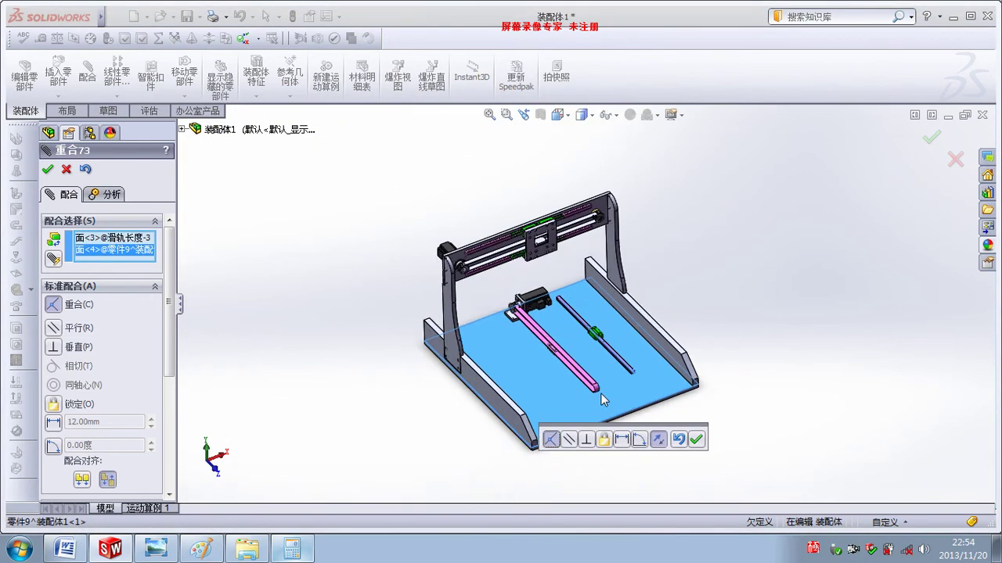
pyautogui.scroll(-4, 601, 394)
pyautogui.scroll(-1, 602, 366)
pyautogui.moveTo(599, 334)
pyautogui.mouseDown(button='middle')
pyautogui.moveTo(548, 352)
pyautogui.moveTo(572, 380)
pyautogui.mouseUp(button='middle')
pyautogui.press('Escape')
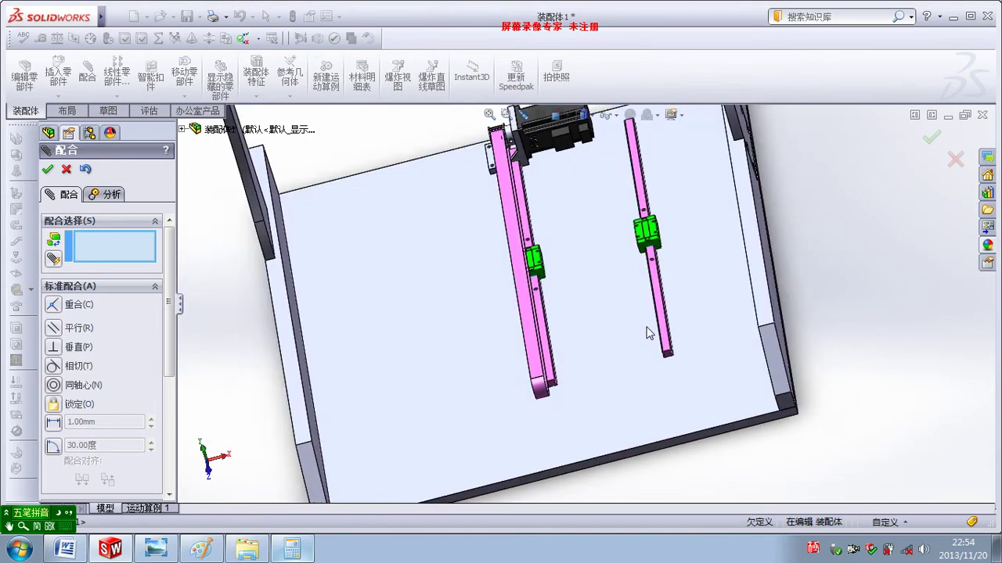
# Step: Space the right rail 50 mm from the belt's side face with a distance mate
pyautogui.scroll(-2, 649, 336)
pyautogui.scroll(-2, 623, 353)
pyautogui.scroll(-3, 658, 367)
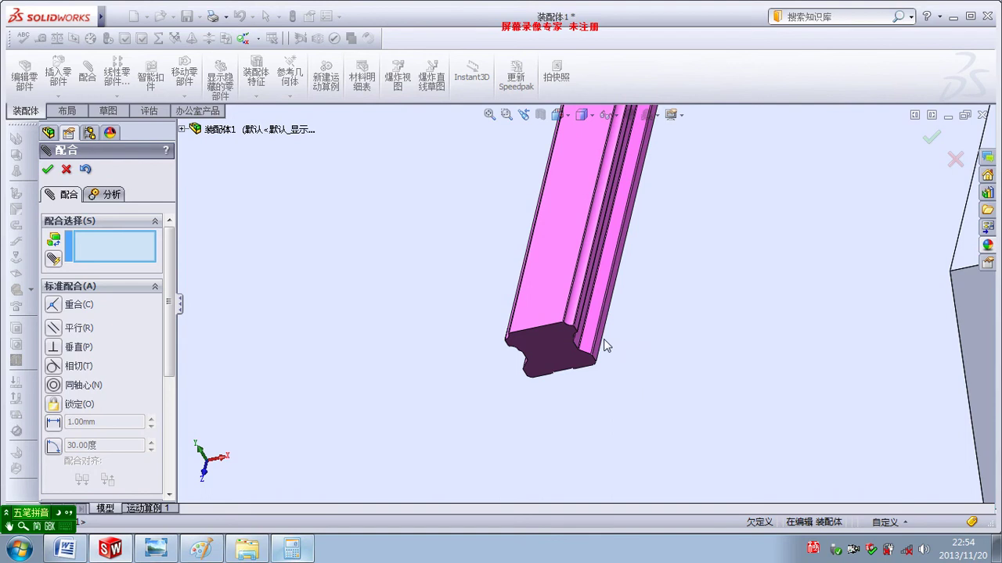
pyautogui.scroll(-2, 595, 342)
pyautogui.scroll(1, 558, 323)
pyautogui.scroll(3, 548, 298)
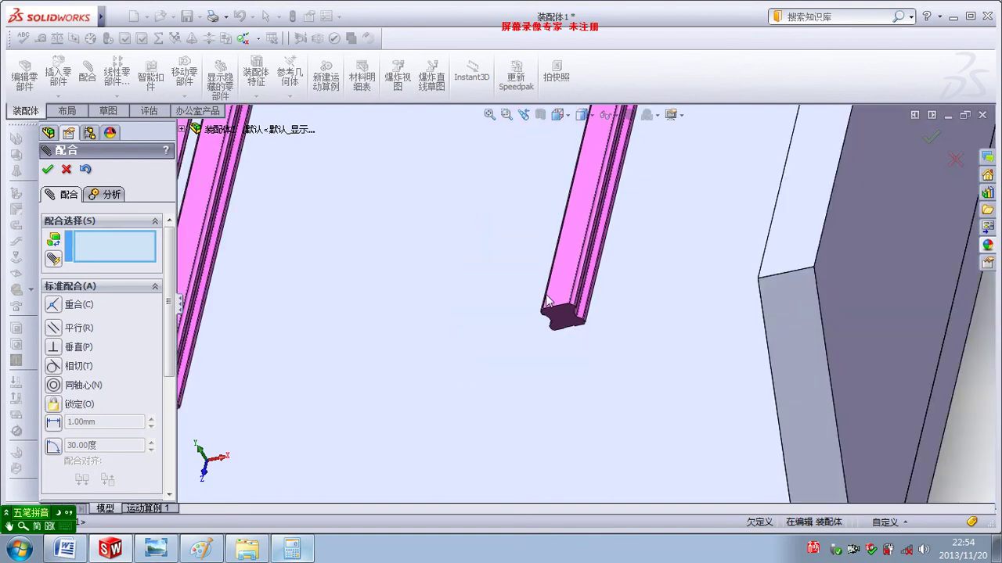
pyautogui.scroll(2, 525, 246)
pyautogui.moveTo(525, 245); pyautogui.dragTo(574, 226, button='middle')
pyautogui.scroll(-3, 574, 226)
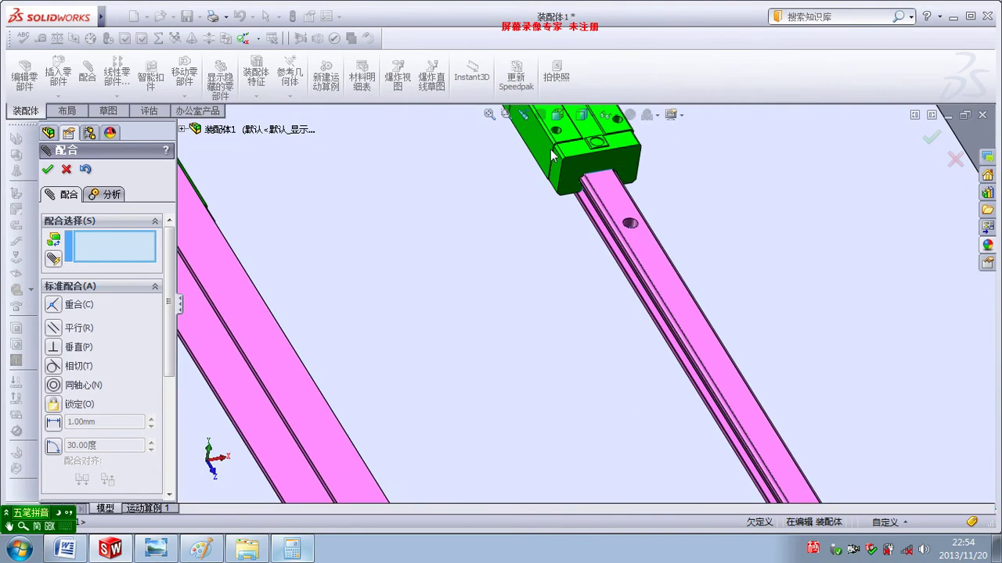
pyautogui.click(552, 161)
pyautogui.scroll(2, 501, 274)
pyautogui.moveTo(458, 284); pyautogui.dragTo(444, 285, button='middle')
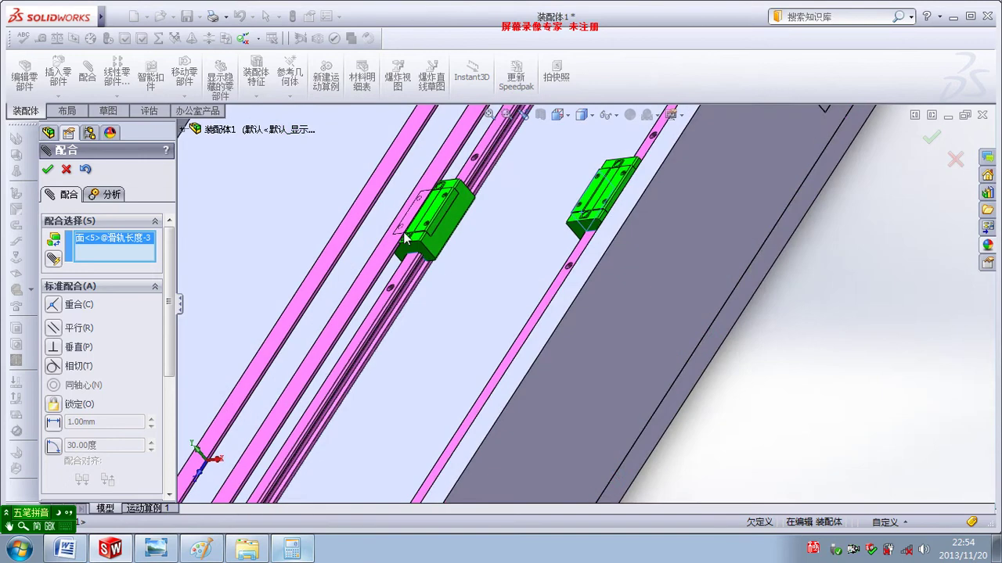
pyautogui.scroll(-3, 403, 232)
pyautogui.click(406, 262)
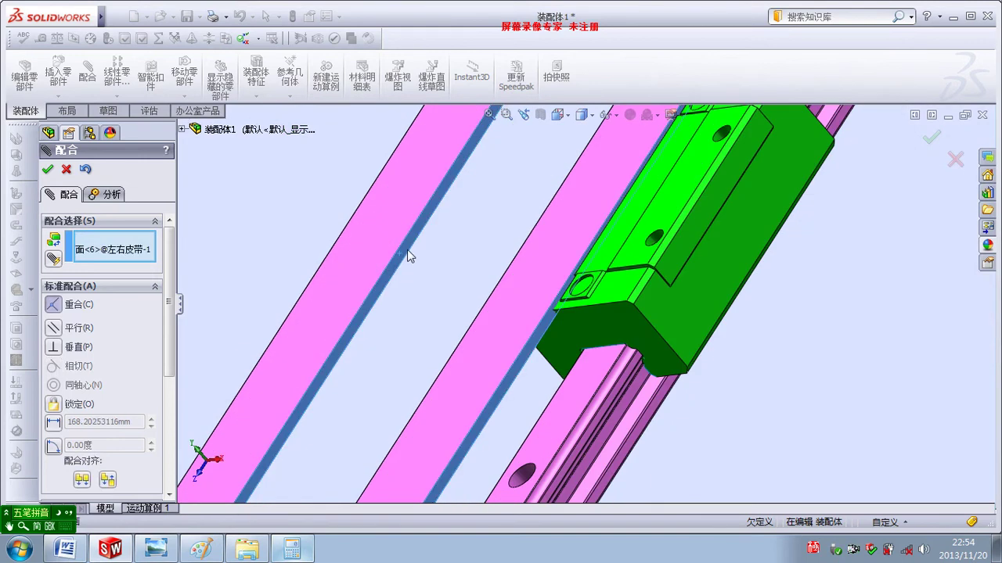
pyautogui.click(61, 421)
pyautogui.write('50')
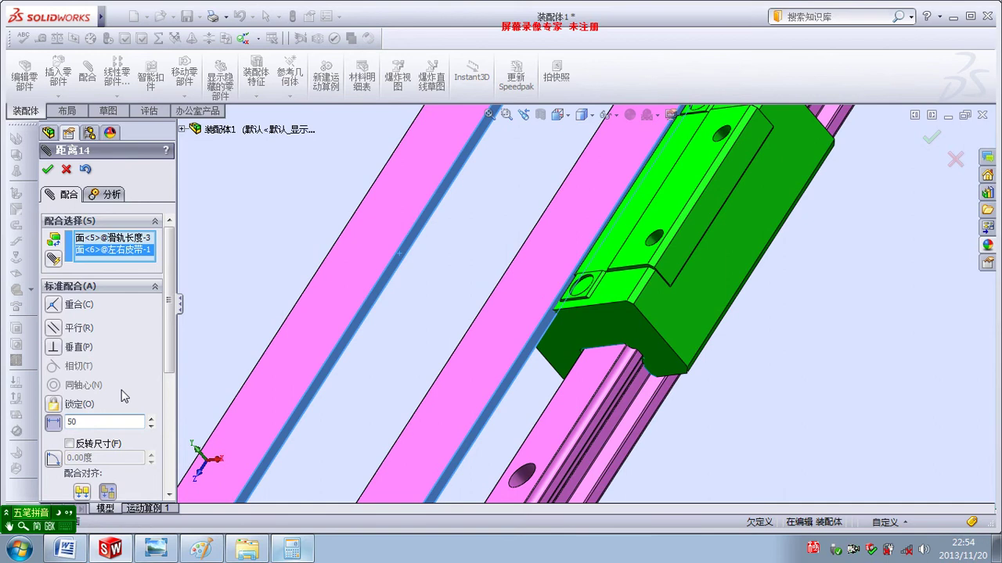
pyautogui.press('Return')
pyautogui.scroll(3, 563, 344)
pyautogui.moveTo(558, 347)
pyautogui.mouseDown(button='middle')
pyautogui.moveTo(599, 337)
pyautogui.moveTo(140, 182)
pyautogui.mouseUp(button='middle')
pyautogui.click(48, 170)
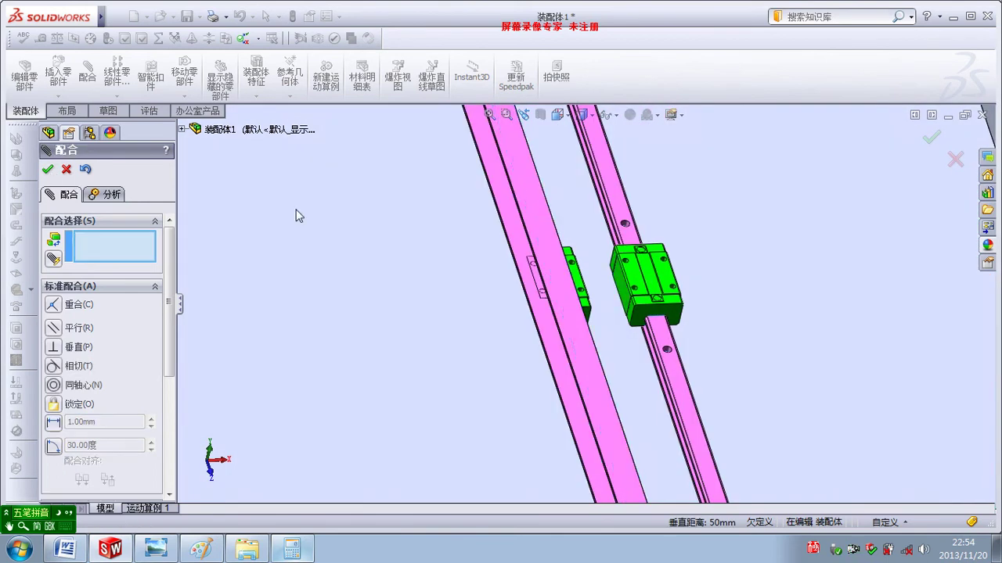
# Step: Add a flipped 50 mm distance mate between the second rail and the belt face
pyautogui.scroll(3, 587, 328)
pyautogui.scroll(2, 591, 302)
pyautogui.click(592, 303)
pyautogui.moveTo(496, 327)
pyautogui.mouseDown(button='middle')
pyautogui.moveTo(565, 342)
pyautogui.moveTo(524, 337)
pyautogui.mouseUp(button='middle')
pyautogui.scroll(2, 559, 321)
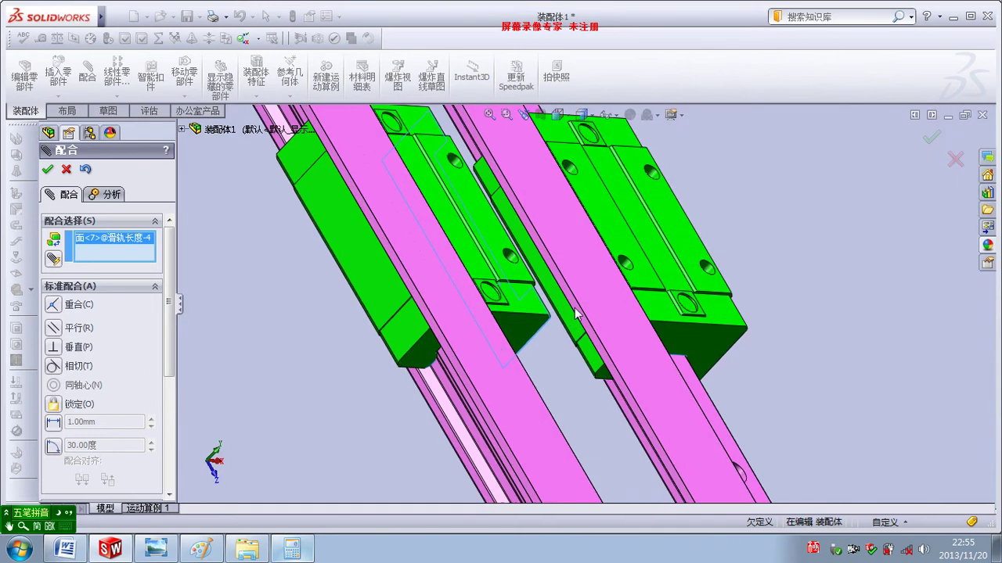
pyautogui.click(577, 313)
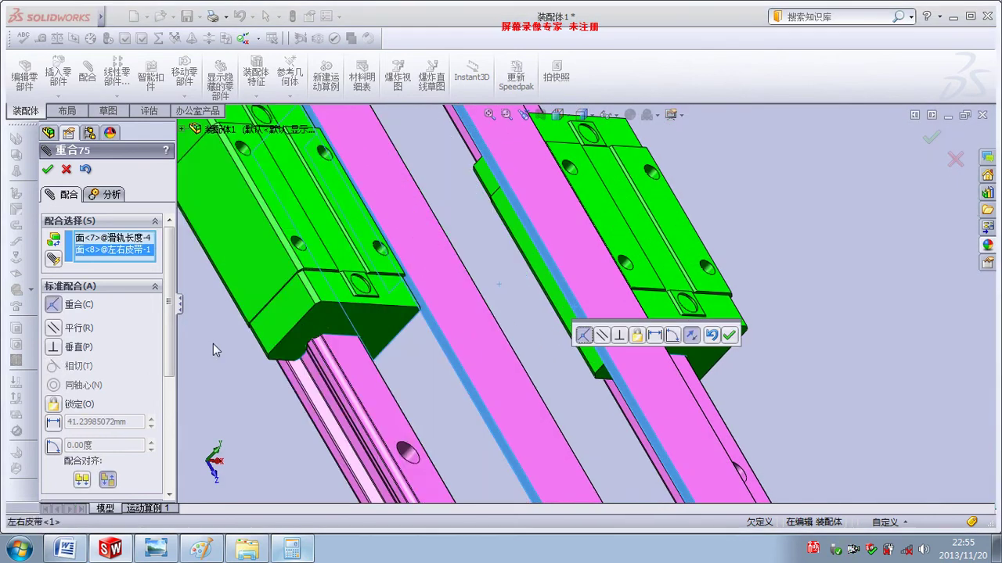
pyautogui.click(54, 424)
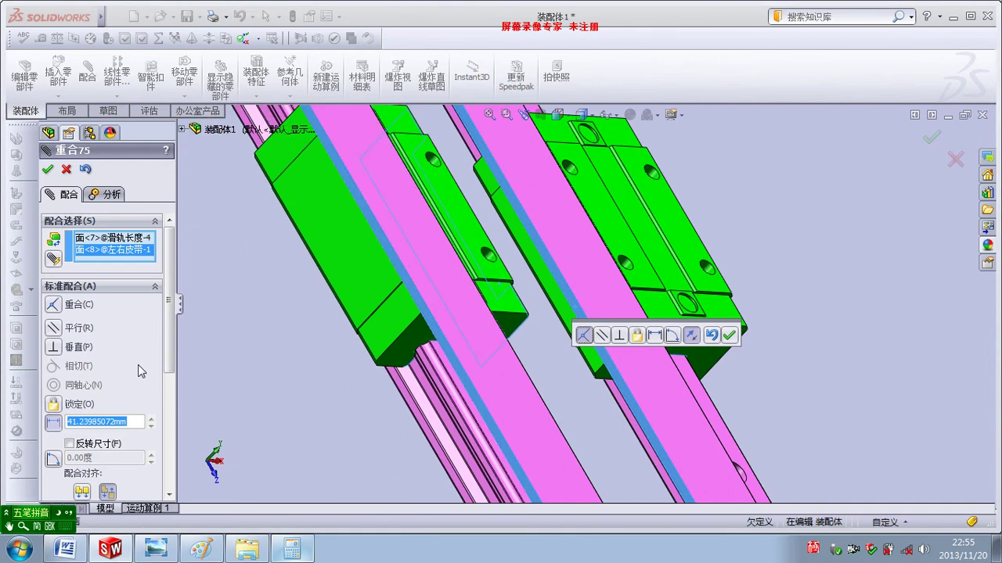
pyautogui.write('50')
pyautogui.press('Return')
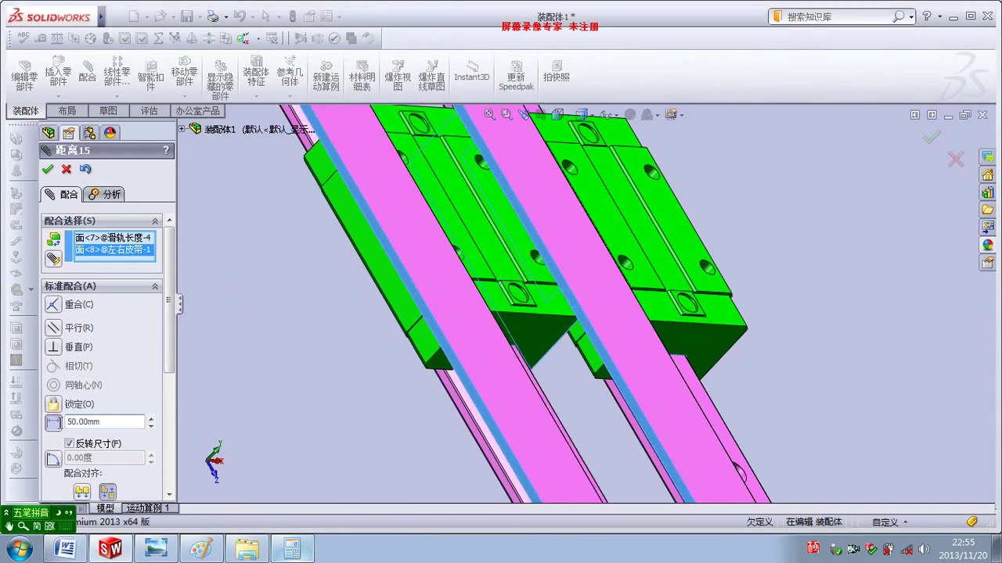
pyautogui.click(68, 443)
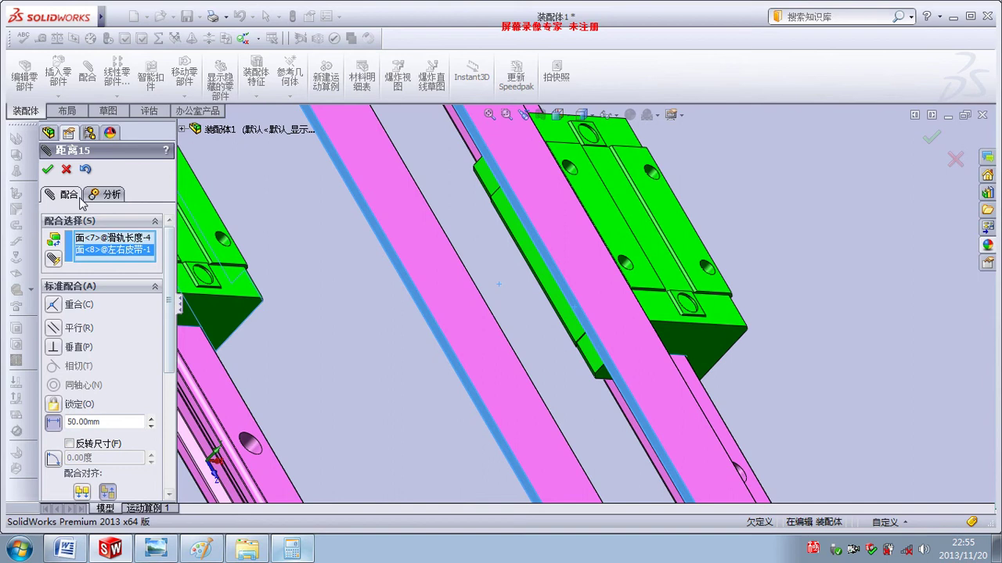
pyautogui.click(48, 169)
pyautogui.click(48, 169)
# Step: Orbit and zoom around the frame to inspect the slide rail ends
pyautogui.scroll(2, 443, 286)
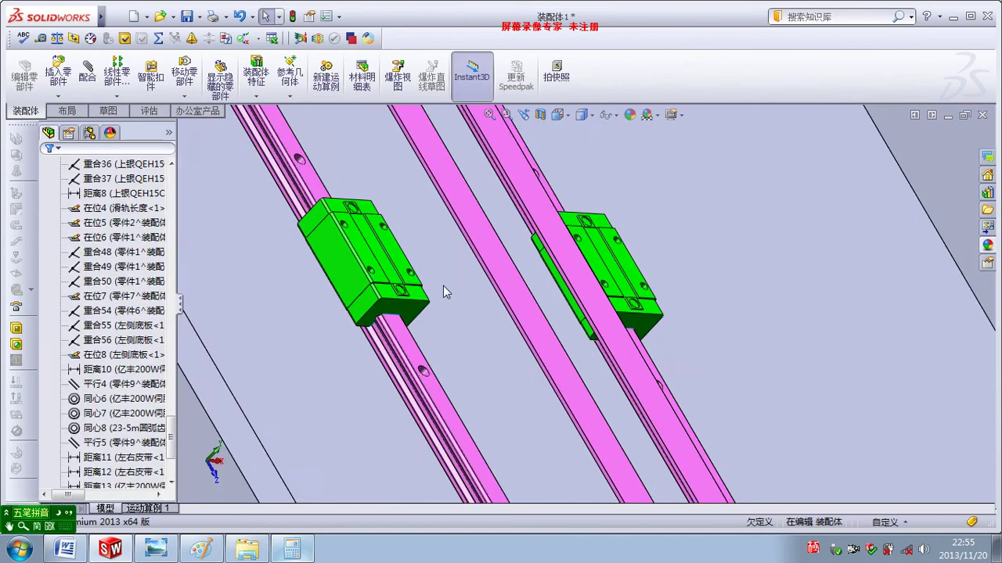
pyautogui.scroll(4, 443, 286)
pyautogui.scroll(2, 443, 286)
pyautogui.moveTo(443, 286); pyautogui.dragTo(593, 351, button='middle')
pyautogui.scroll(-3, 572, 369)
pyautogui.scroll(-2, 567, 362)
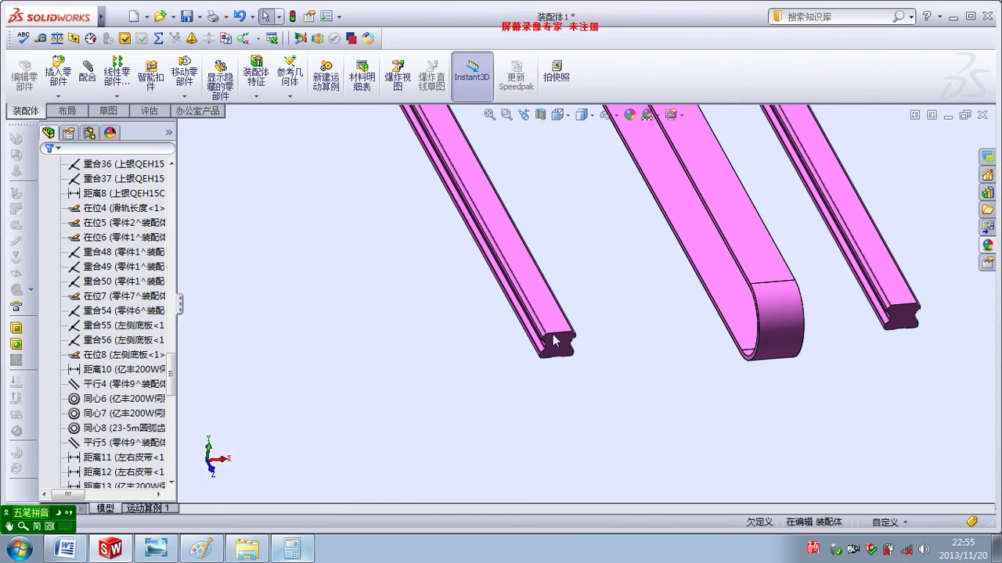
pyautogui.click(554, 339)
pyautogui.scroll(5, 414, 293)
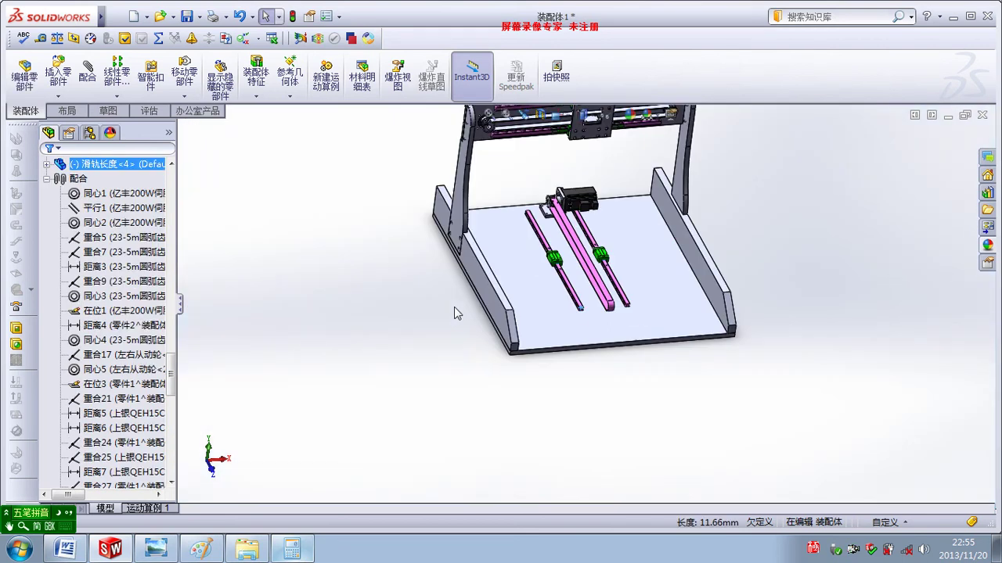
pyautogui.click(638, 415)
pyautogui.scroll(-3, 638, 415)
pyautogui.scroll(-3, 600, 339)
pyautogui.scroll(-3, 586, 313)
pyautogui.scroll(-2, 580, 272)
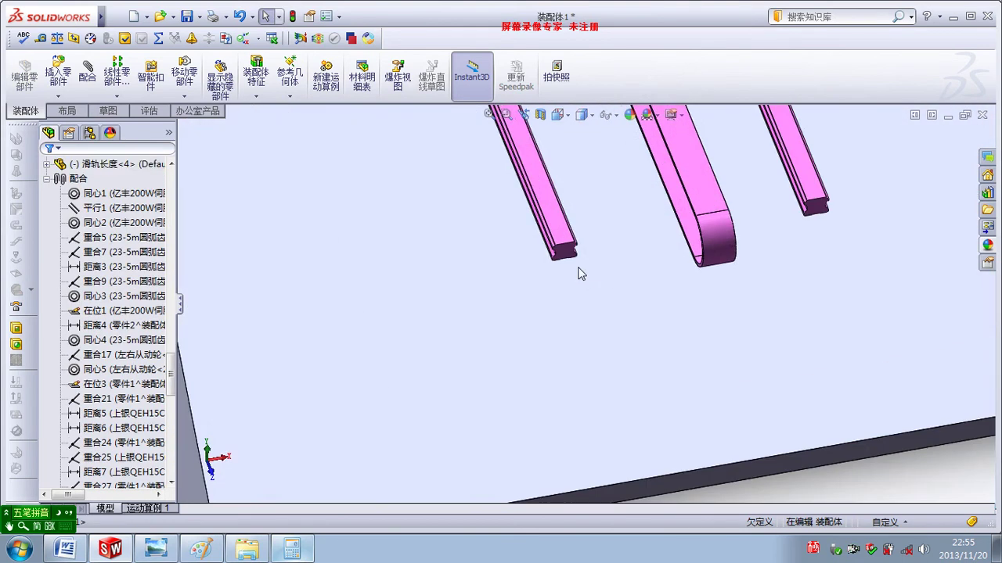
pyautogui.click(575, 262)
pyautogui.scroll(2, 584, 339)
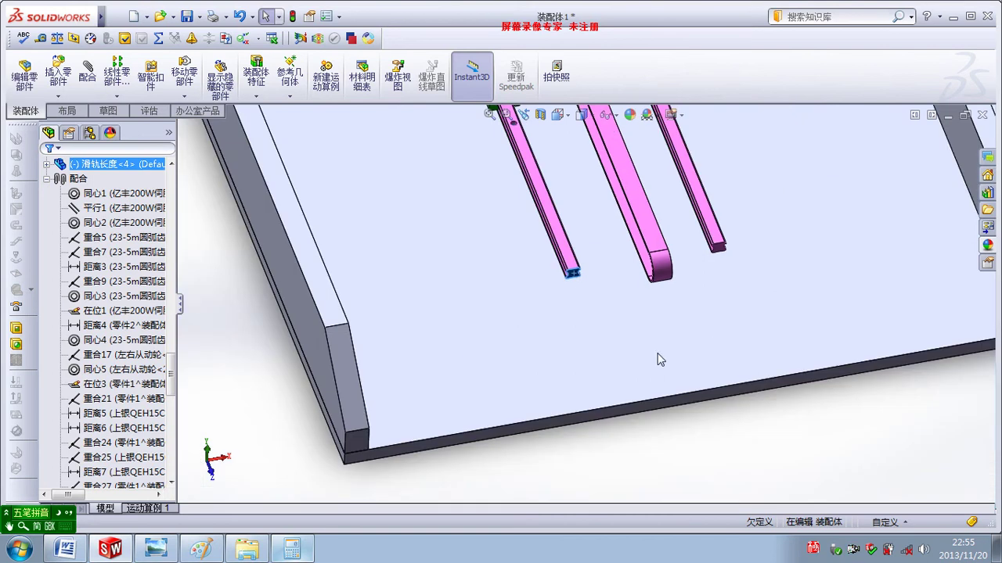
pyautogui.moveTo(658, 359); pyautogui.dragTo(592, 318, button='middle')
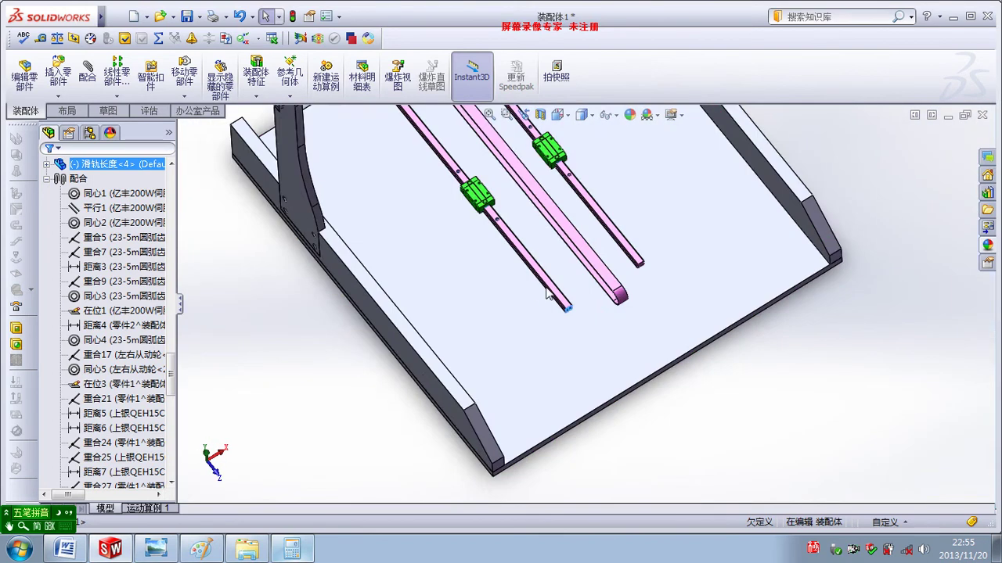
pyautogui.scroll(3, 548, 293)
pyautogui.click(699, 364)
pyautogui.moveTo(480, 176)
pyautogui.mouseDown(button='middle')
pyautogui.moveTo(532, 197)
pyautogui.moveTo(516, 204)
pyautogui.mouseUp(button='middle')
pyautogui.scroll(5, 537, 224)
pyautogui.scroll(3, 497, 180)
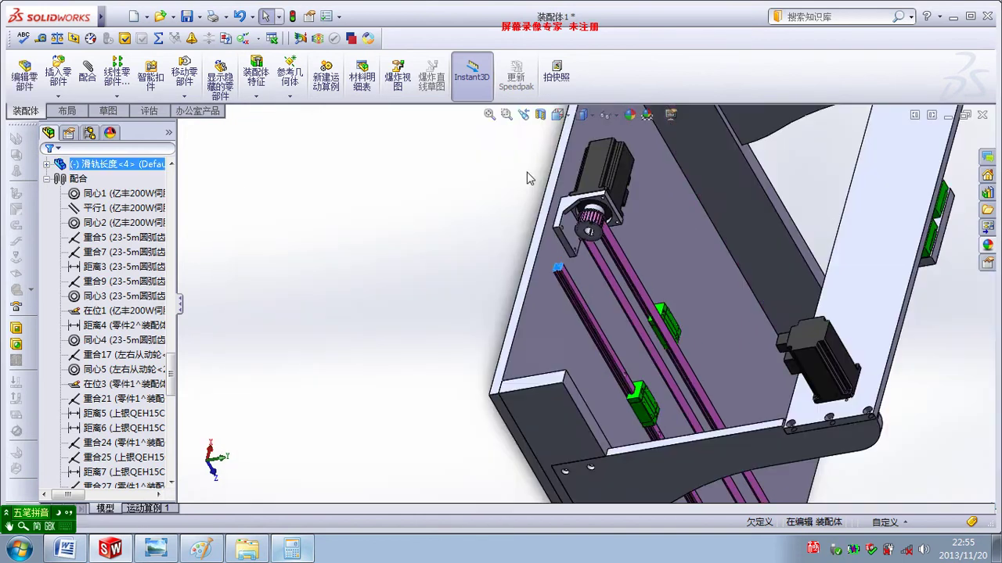
# Step: Fit the assembly in view and start a mate from the 亿丰200W servo motor face
pyautogui.click(490, 114)
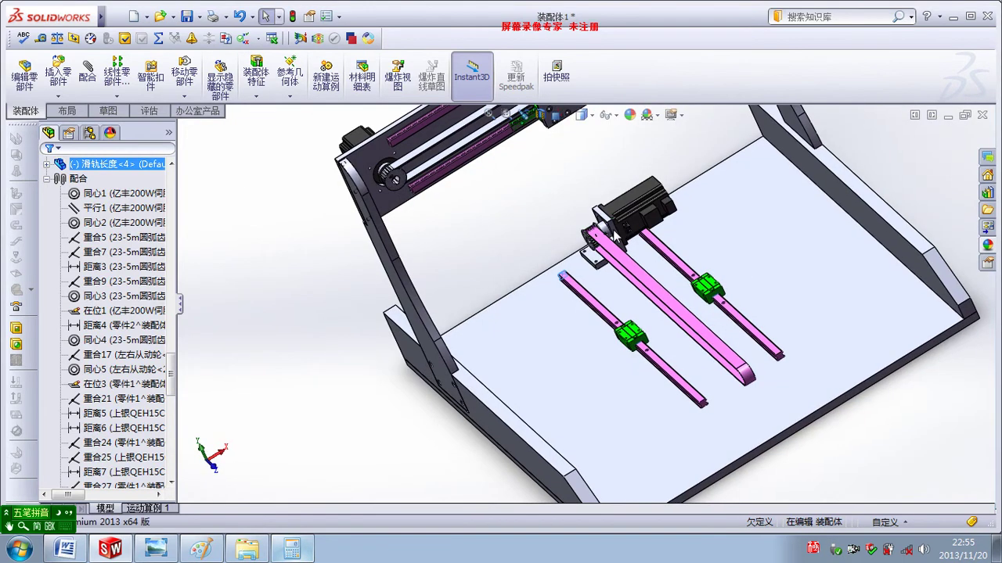
pyautogui.scroll(3, 642, 231)
pyautogui.click(642, 230)
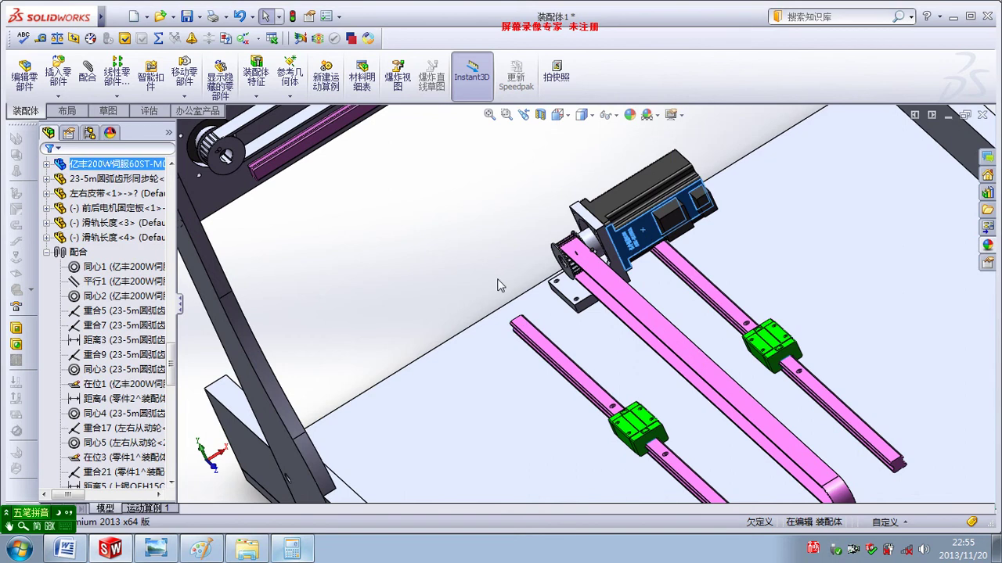
pyautogui.click(88, 72)
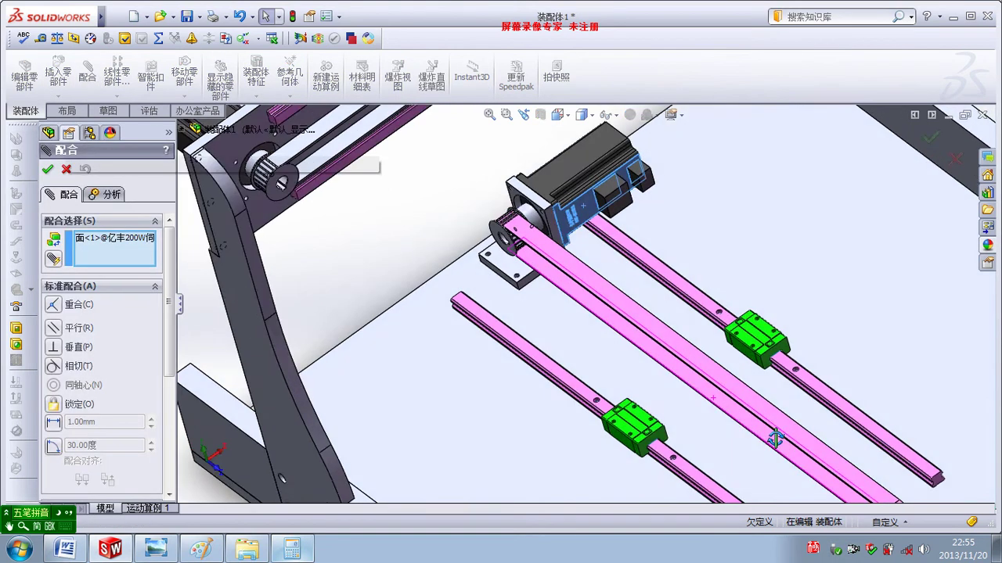
# Step: Mate the slide rail end face 10 mm from the servo motor face
pyautogui.scroll(-3, 626, 376)
pyautogui.scroll(3, 580, 356)
pyautogui.scroll(2, 344, 274)
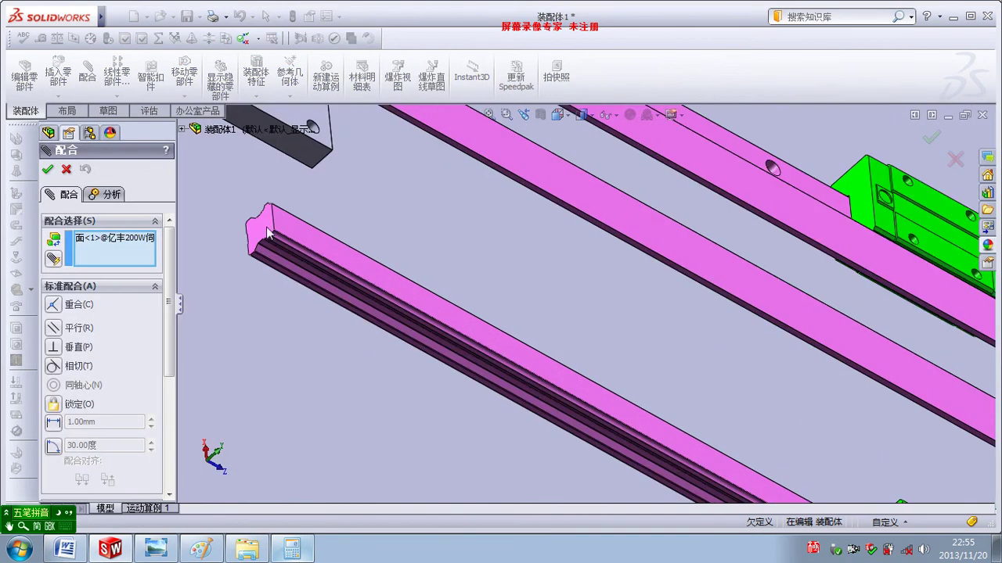
pyautogui.click(266, 232)
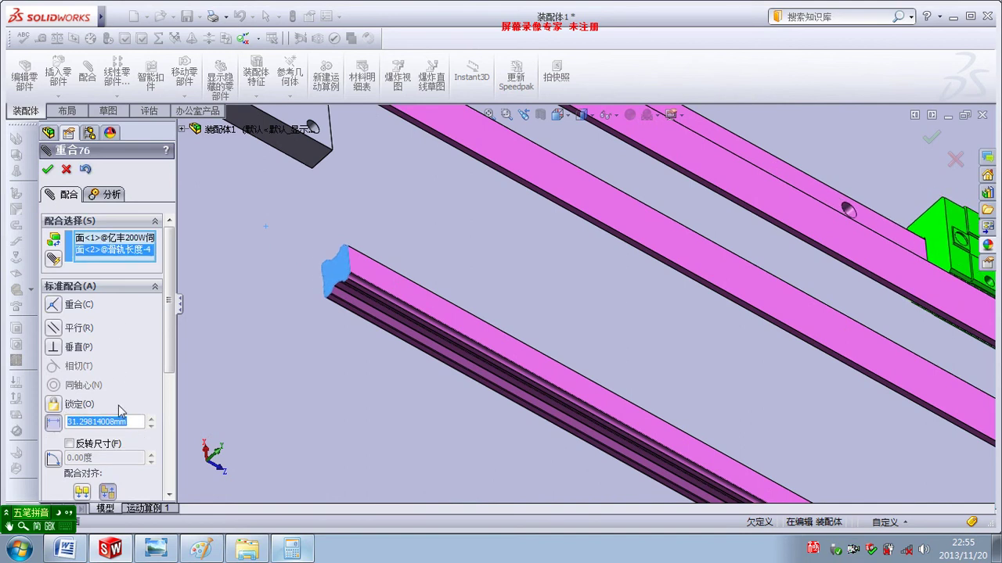
pyautogui.write('10')
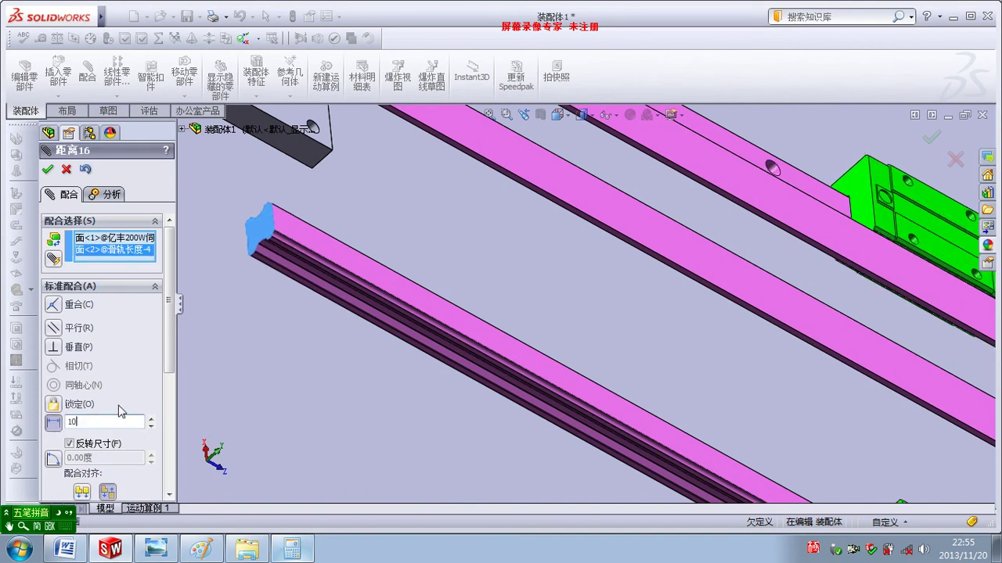
pyautogui.press('Return')
pyautogui.click(48, 170)
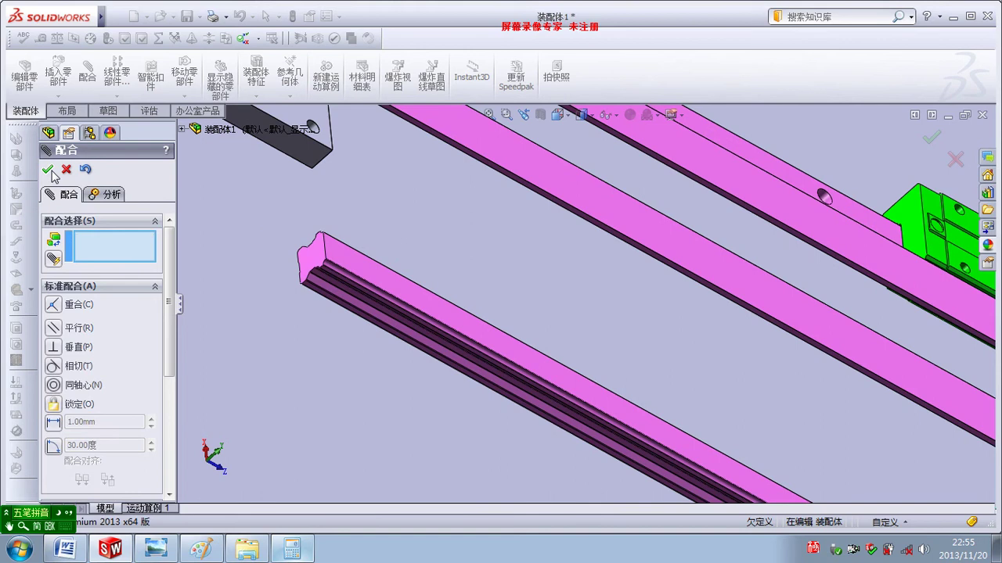
pyautogui.click(49, 172)
# Step: Edit distance mate 距离16 to flip its 10 mm direction, then fit the view
pyautogui.moveTo(473, 290)
pyautogui.mouseDown(button='middle')
pyautogui.moveTo(452, 253)
pyautogui.moveTo(441, 270)
pyautogui.mouseUp(button='middle')
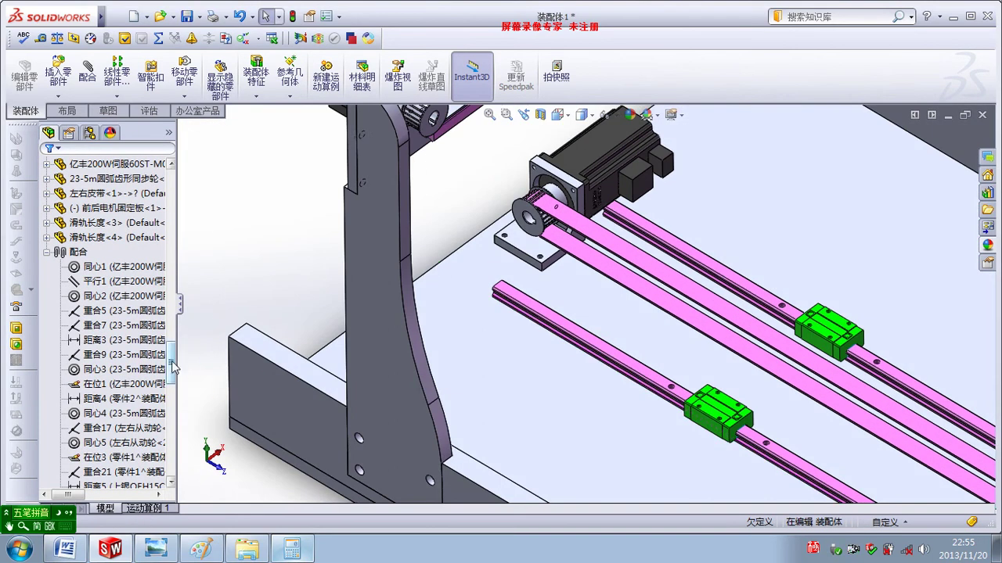
pyautogui.moveTo(174, 368); pyautogui.dragTo(173, 466)
pyautogui.click(141, 473)
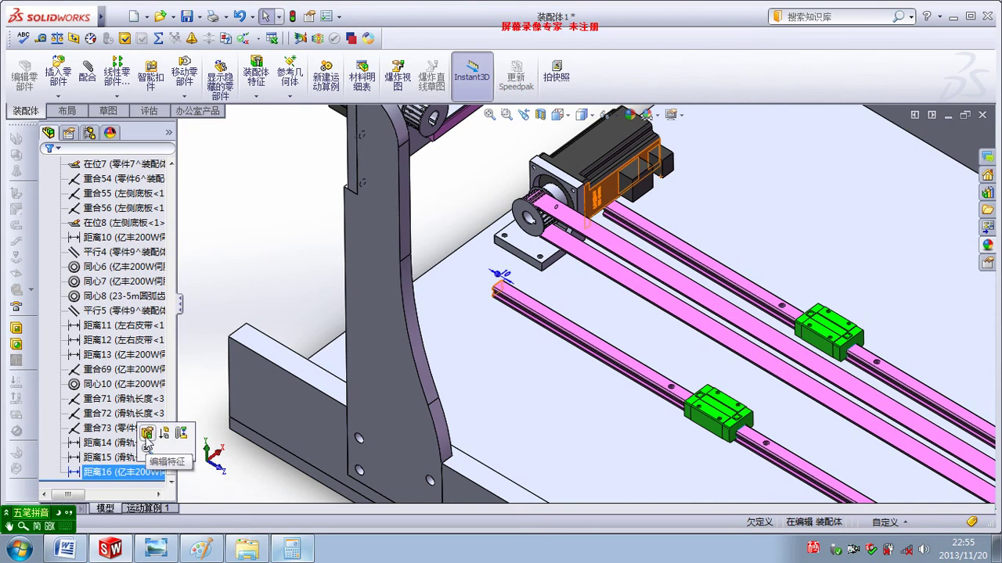
pyautogui.click(146, 435)
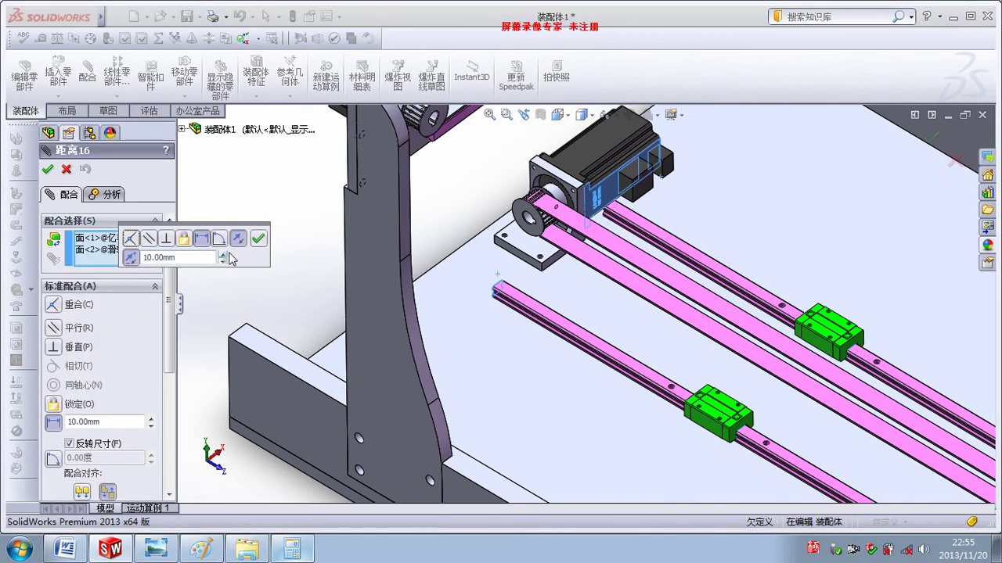
pyautogui.click(80, 446)
pyautogui.click(48, 169)
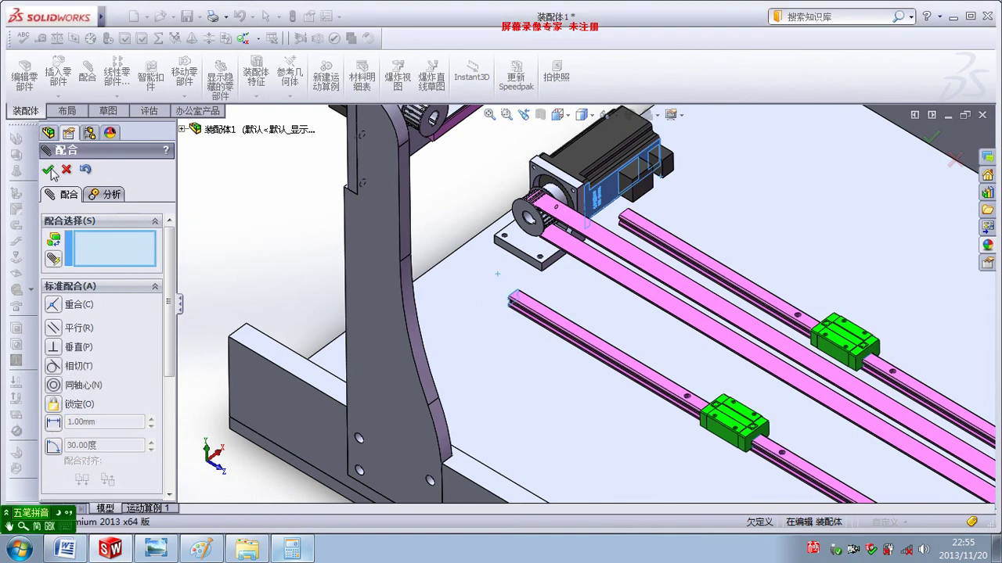
pyautogui.click(49, 169)
pyautogui.press('f')
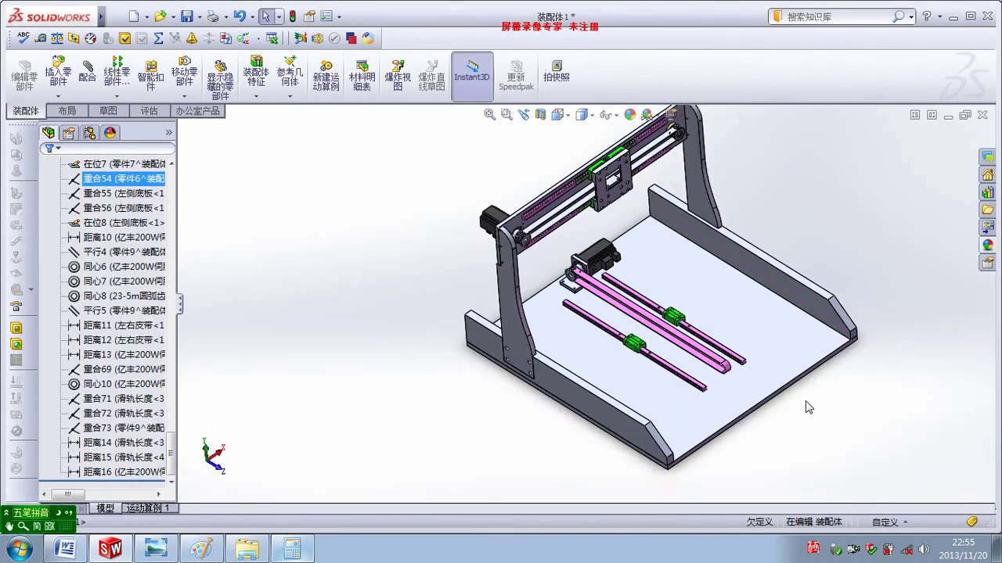
pyautogui.moveTo(810, 405)
pyautogui.mouseDown(button='middle')
pyautogui.moveTo(749, 342)
pyautogui.moveTo(824, 240)
pyautogui.mouseUp(button='middle')
pyautogui.scroll(-3, 748, 342)
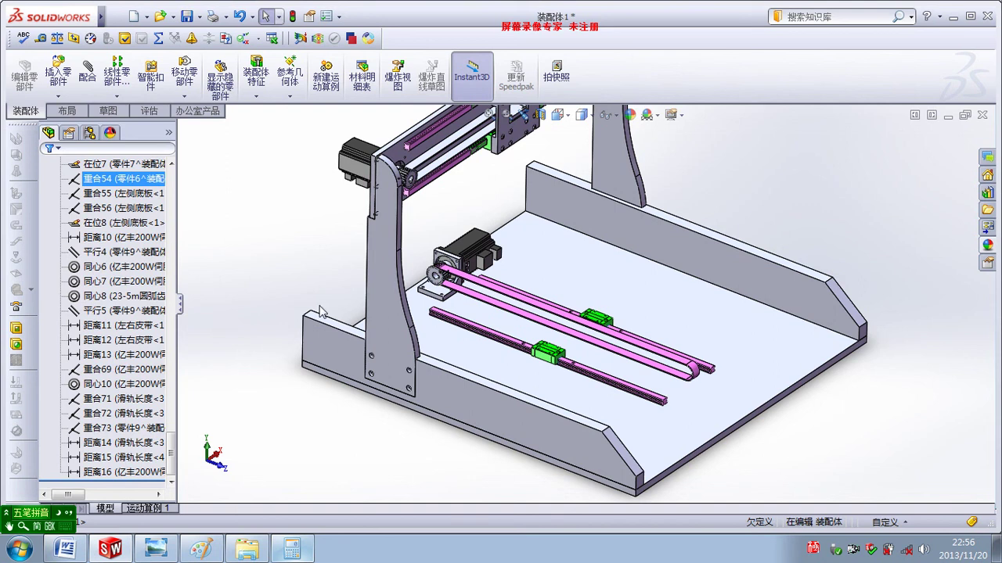
pyautogui.scroll(-3, 613, 393)
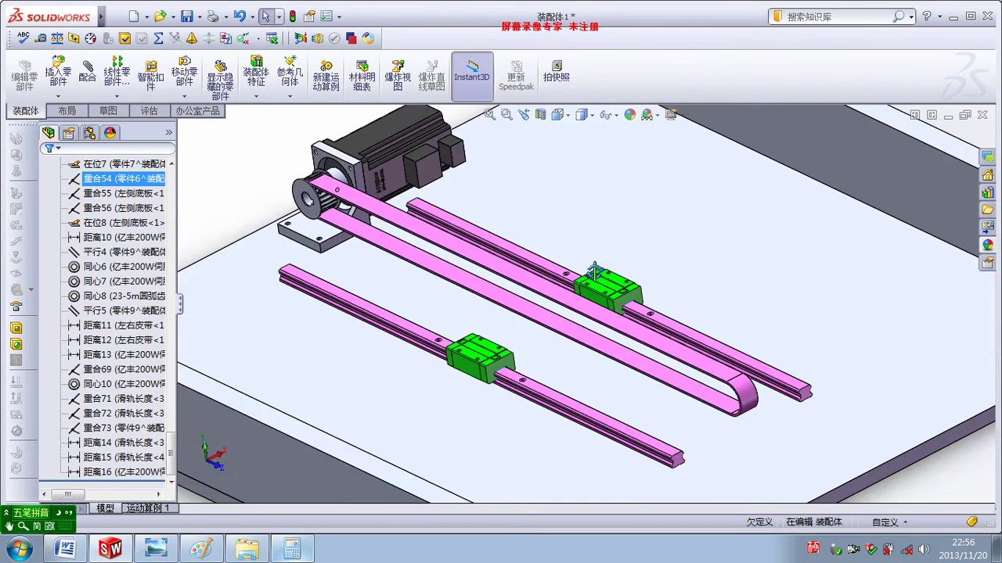
pyautogui.scroll(-2, 530, 329)
pyautogui.scroll(-1, 530, 328)
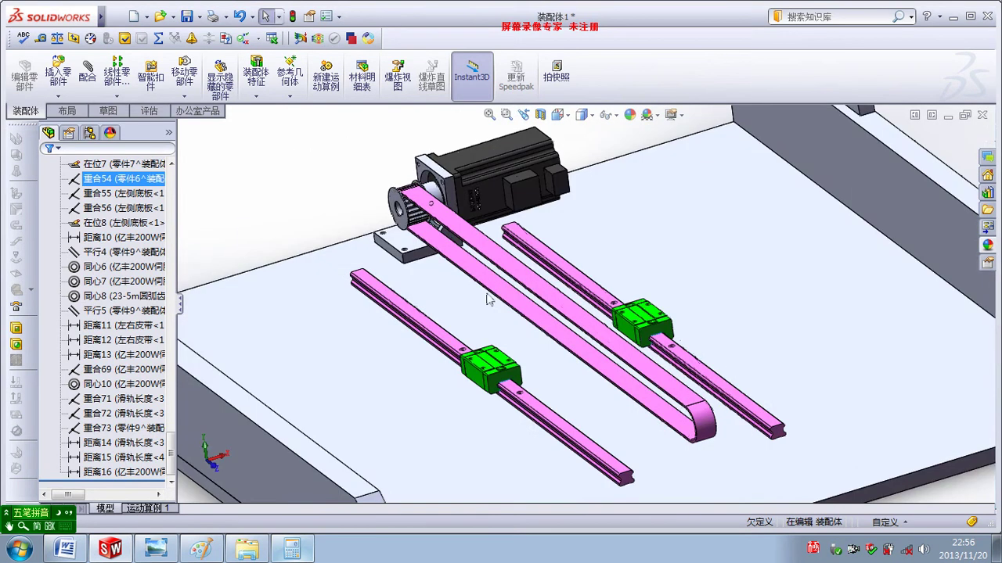
pyautogui.scroll(-2, 516, 280)
pyautogui.moveTo(514, 333)
pyautogui.mouseDown(button='middle')
pyautogui.moveTo(657, 301)
pyautogui.moveTo(637, 292)
pyautogui.moveTo(731, 332)
pyautogui.mouseUp(button='middle')
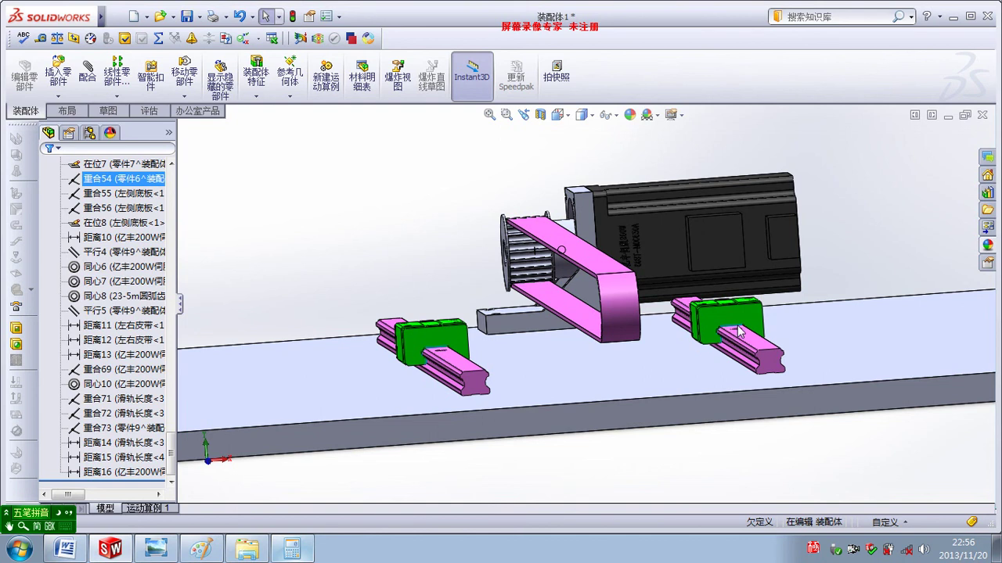
pyautogui.click(738, 332)
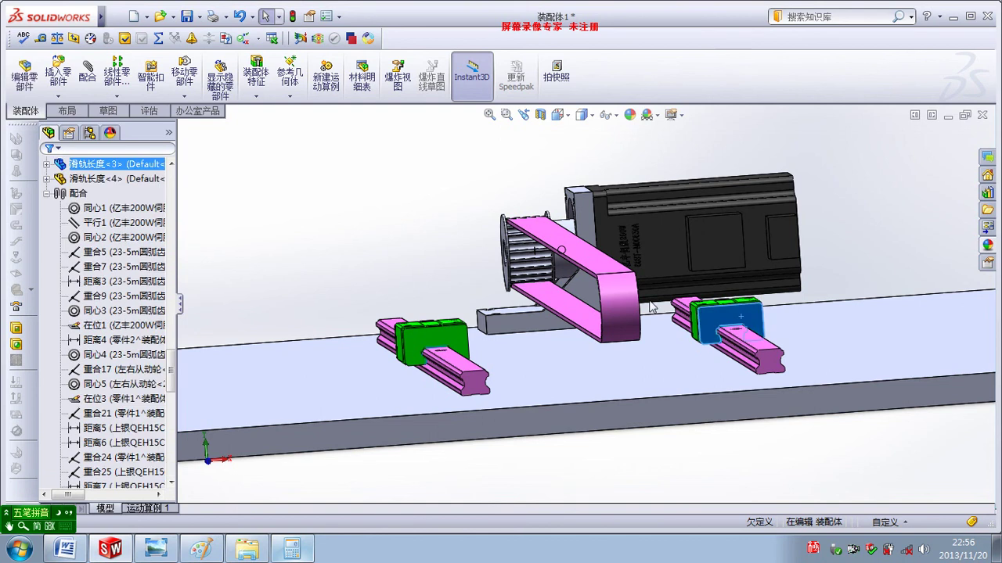
pyautogui.hotkey('ctrl', '1')
pyautogui.scroll(-3, 527, 403)
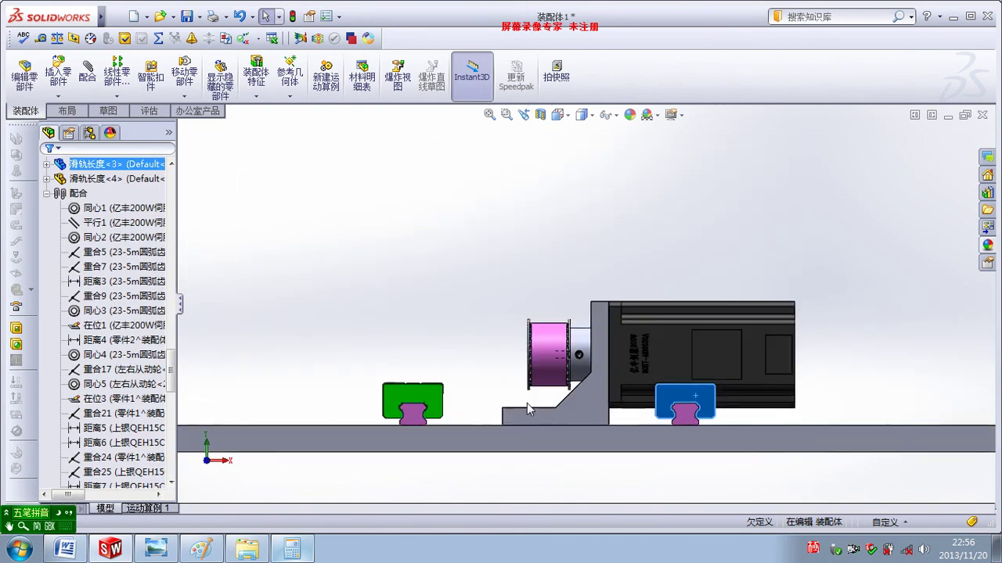
pyautogui.scroll(-2, 527, 403)
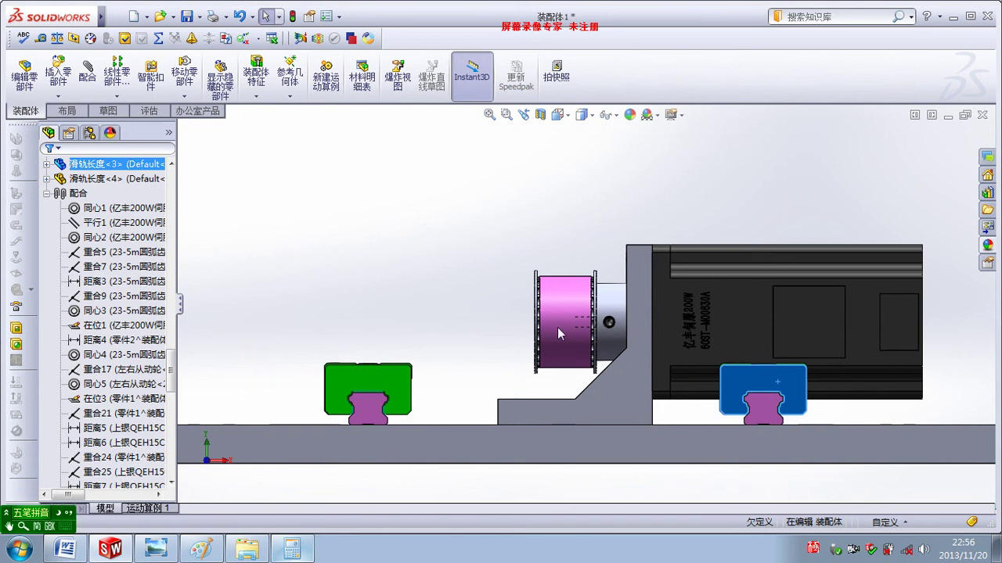
pyautogui.click(582, 115)
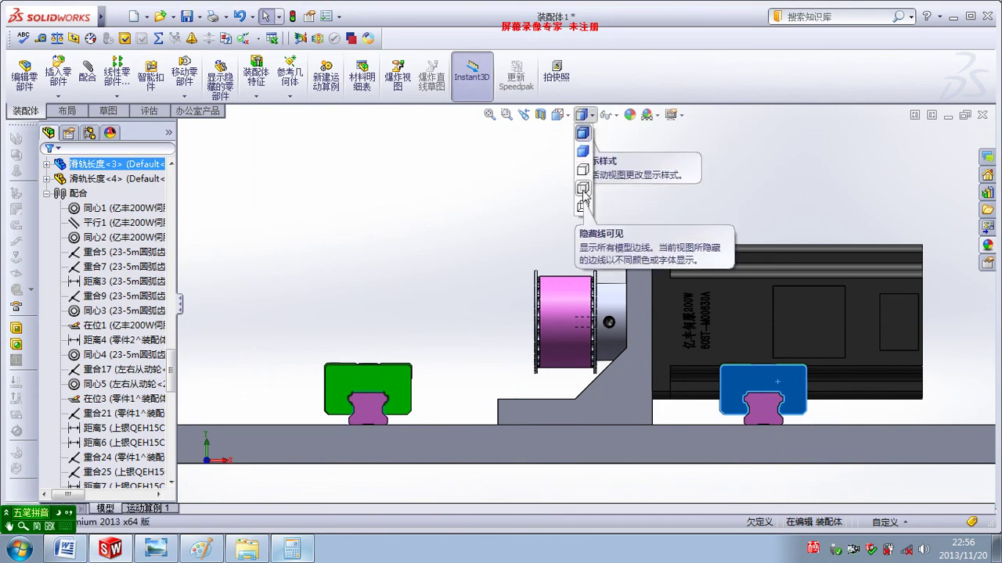
pyautogui.click(582, 205)
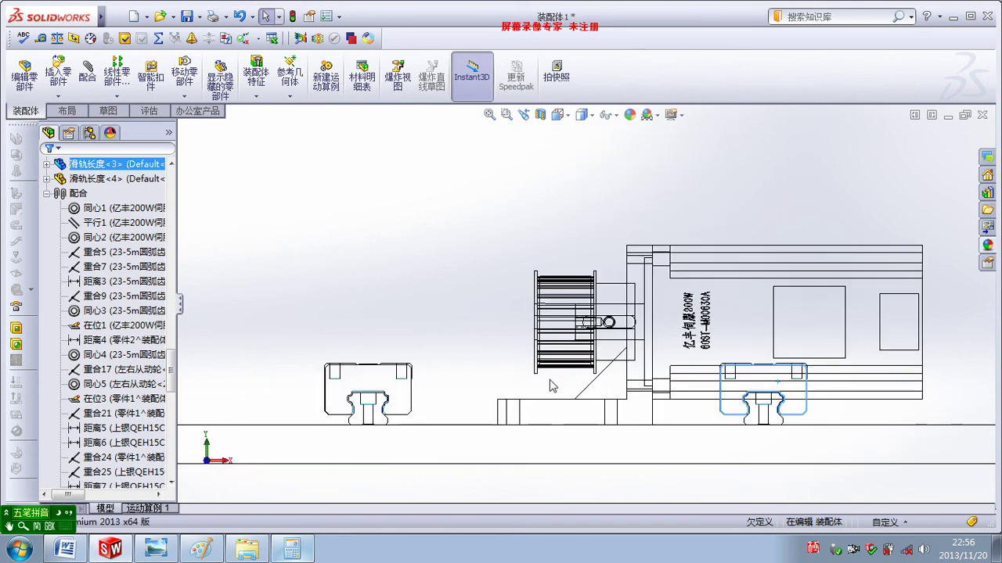
pyautogui.moveTo(550, 385); pyautogui.dragTo(548, 235, button='middle')
pyautogui.click(583, 115)
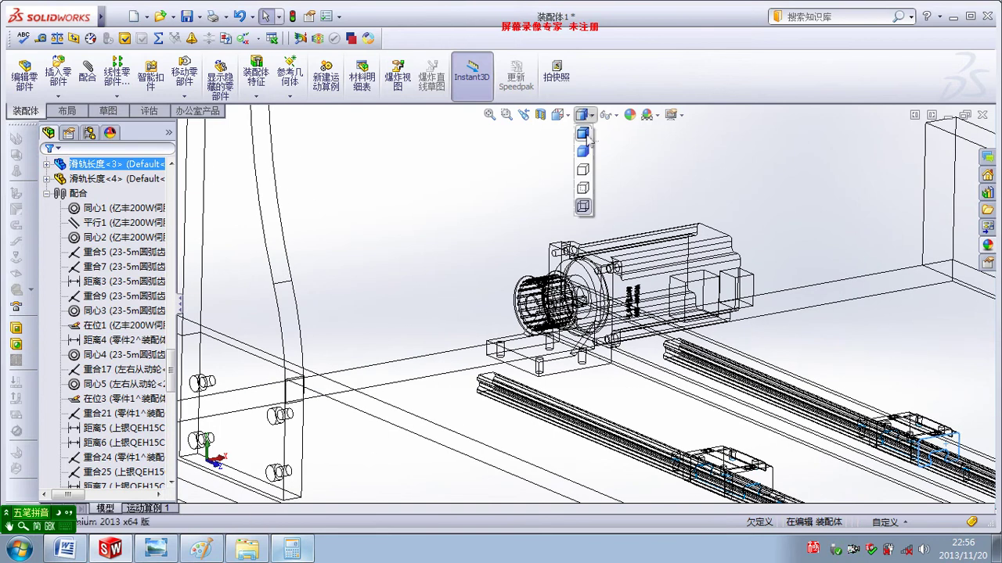
pyautogui.click(583, 133)
pyautogui.scroll(3, 770, 415)
pyautogui.scroll(-3, 740, 395)
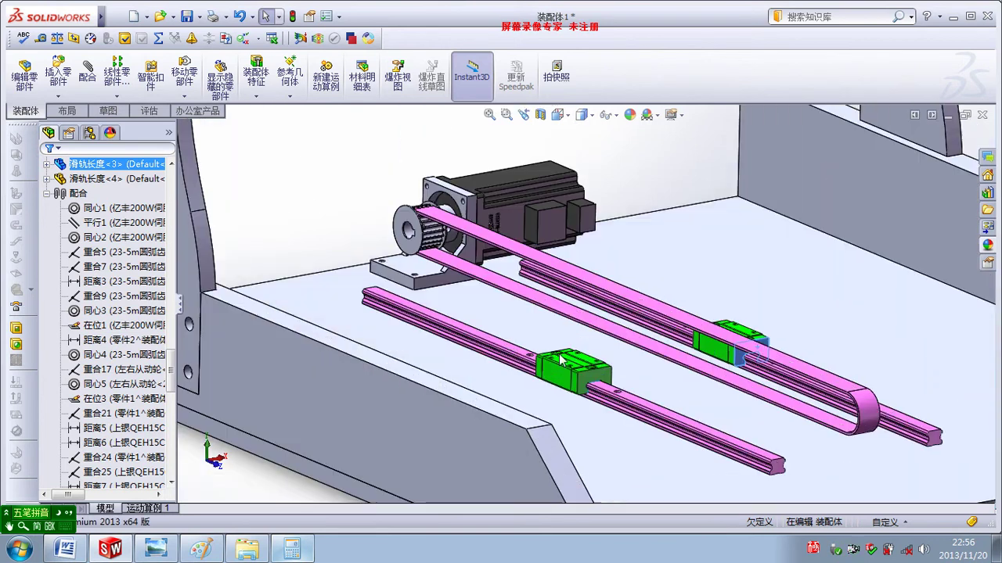
pyautogui.scroll(-2, 651, 354)
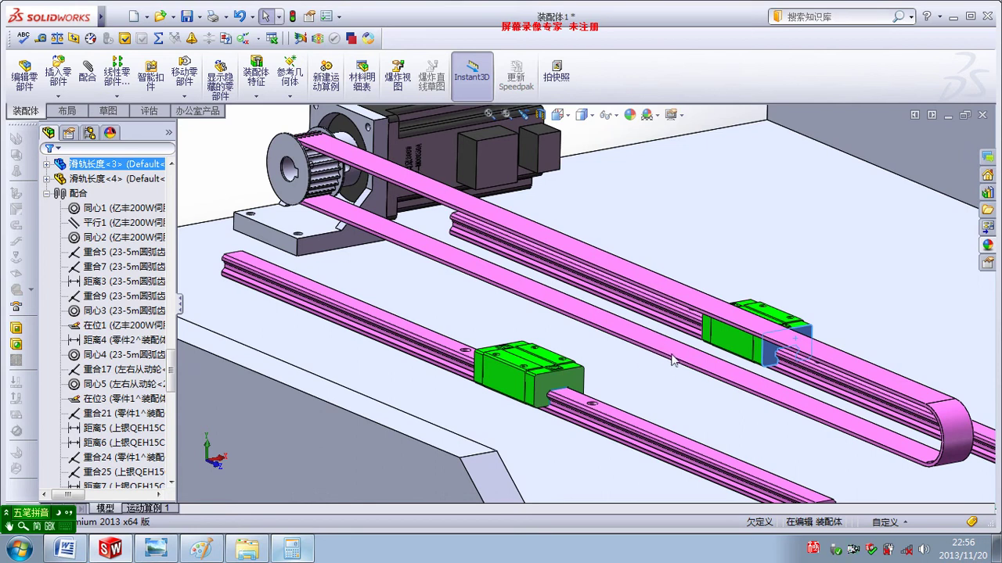
pyautogui.scroll(3, 671, 360)
pyautogui.scroll(2, 608, 286)
pyautogui.scroll(1, 602, 221)
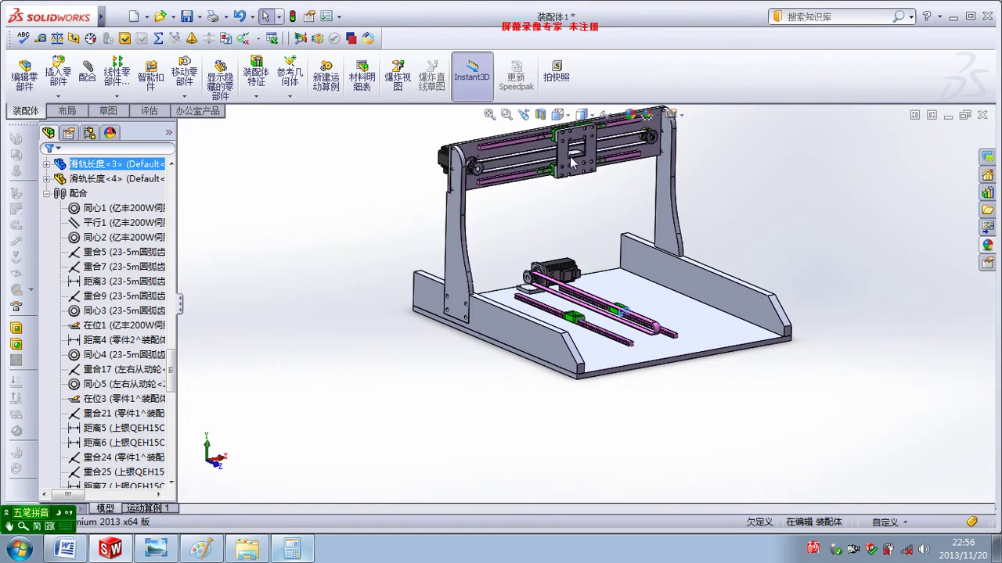
pyautogui.scroll(-1, 605, 262)
pyautogui.scroll(-4, 614, 289)
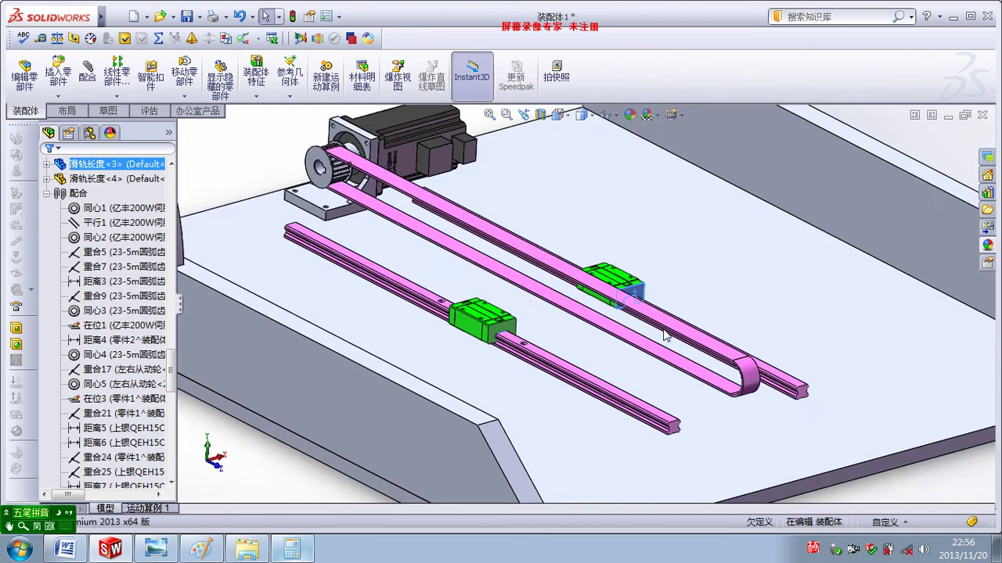
pyautogui.scroll(2, 665, 335)
pyautogui.scroll(3, 615, 366)
pyautogui.scroll(-1, 603, 352)
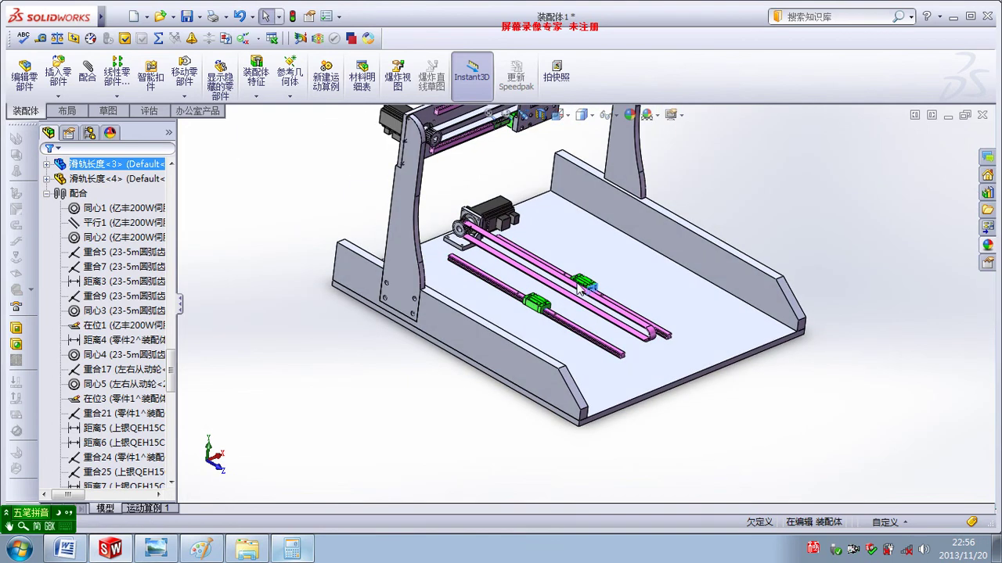
pyautogui.scroll(-2, 581, 288)
pyautogui.scroll(2, 587, 330)
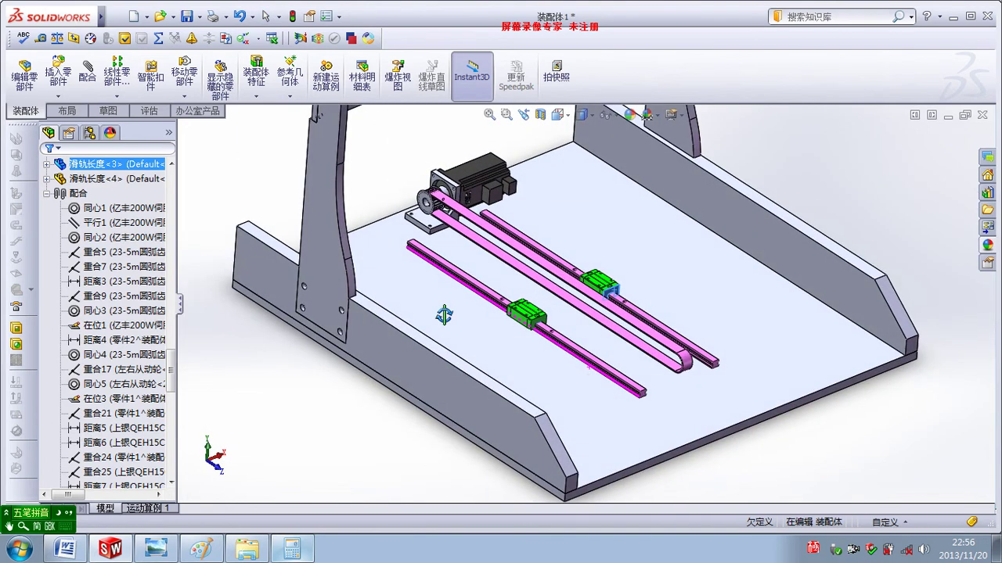
pyautogui.scroll(-2, 589, 378)
# Step: Open the 伺服电机和同步轮组 assembly from the 20141120 folder via File > Open
pyautogui.scroll(1, 673, 407)
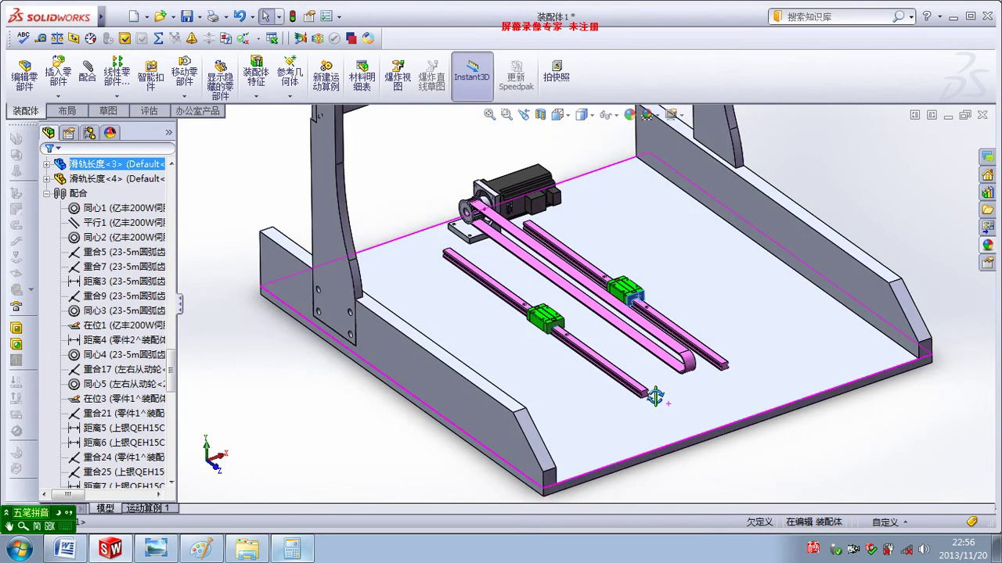
pyautogui.scroll(2, 649, 352)
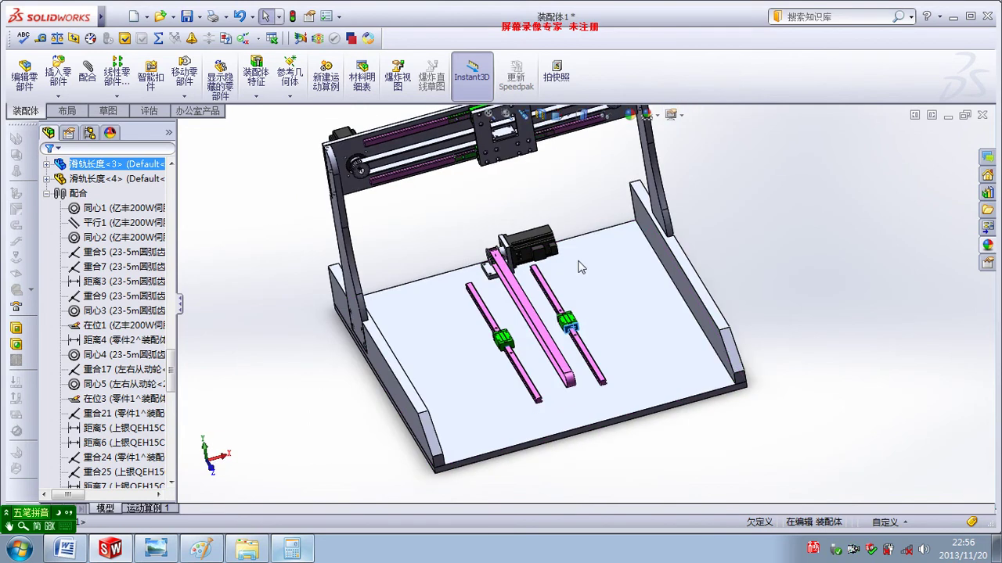
pyautogui.click(119, 16)
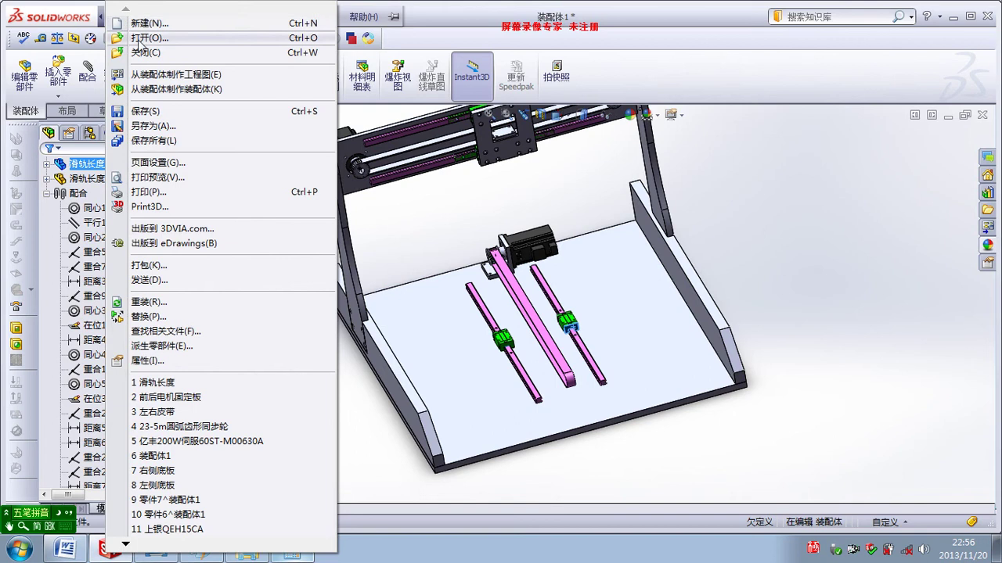
pyautogui.click(383, 140)
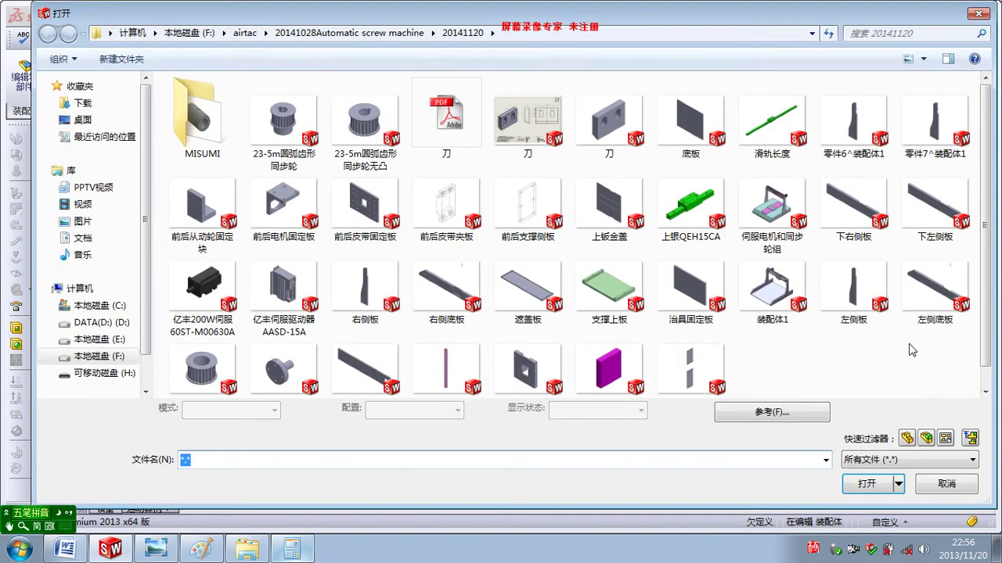
pyautogui.doubleClick(784, 229)
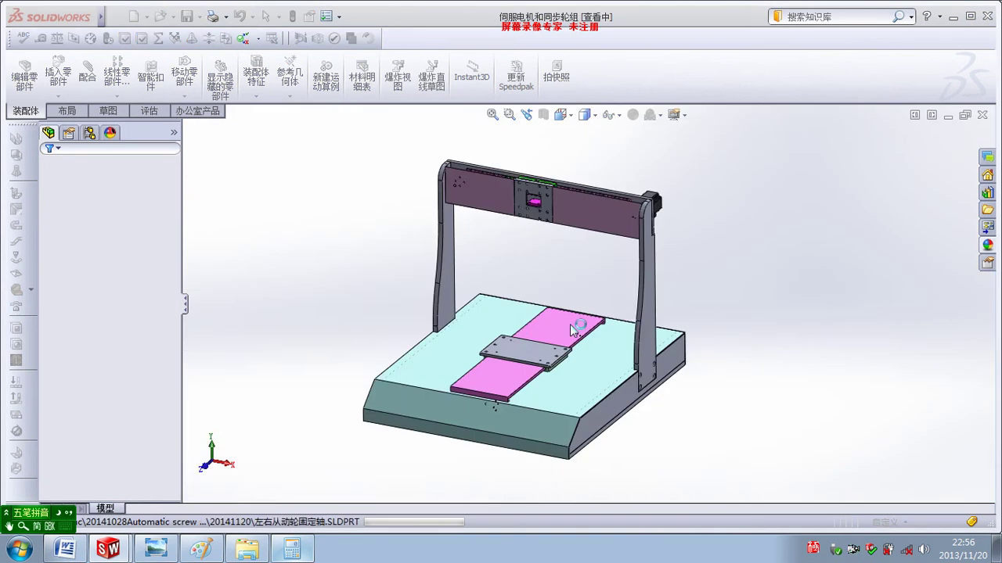
# Step: Make the 遮盖板 cover plate transparent and orbit to view it from above
pyautogui.scroll(-3, 569, 321)
pyautogui.scroll(-3, 567, 324)
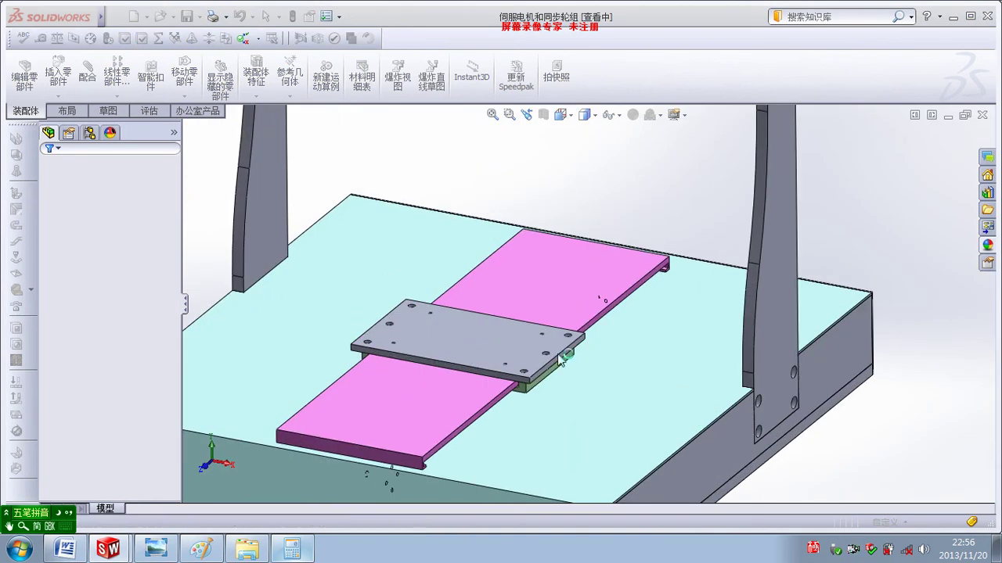
pyautogui.rightClick(438, 407)
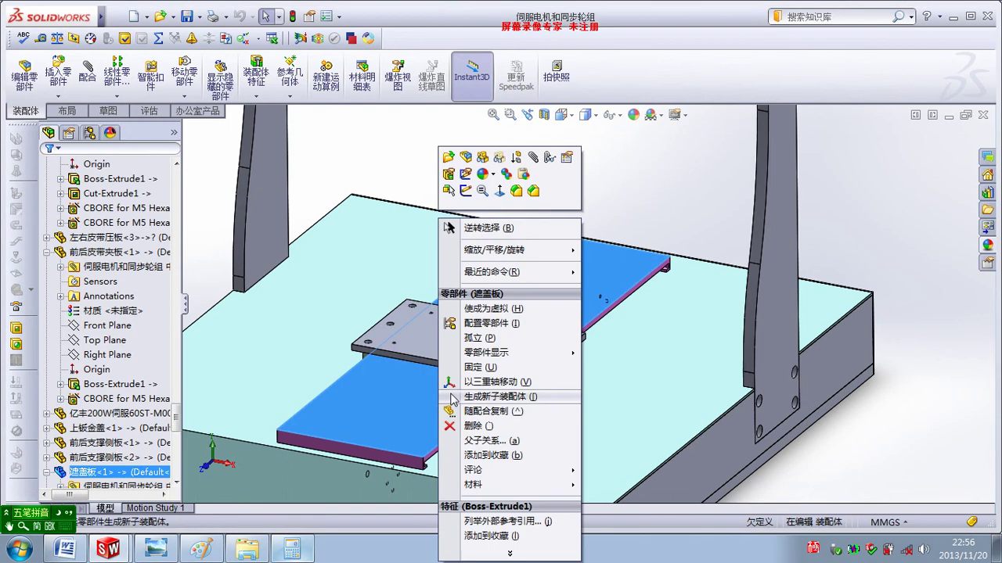
pyautogui.click(500, 159)
pyautogui.moveTo(348, 428)
pyautogui.mouseDown(button='middle')
pyautogui.moveTo(414, 393)
pyautogui.moveTo(416, 353)
pyautogui.mouseUp(button='middle')
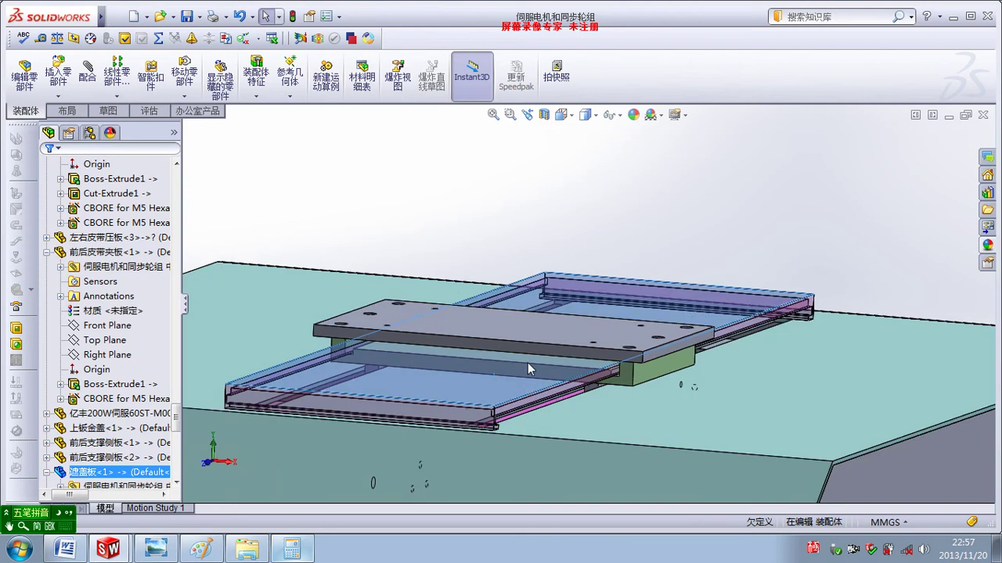
pyautogui.scroll(-3, 530, 364)
pyautogui.moveTo(508, 389); pyautogui.dragTo(602, 397, button='middle')
pyautogui.scroll(-3, 634, 310)
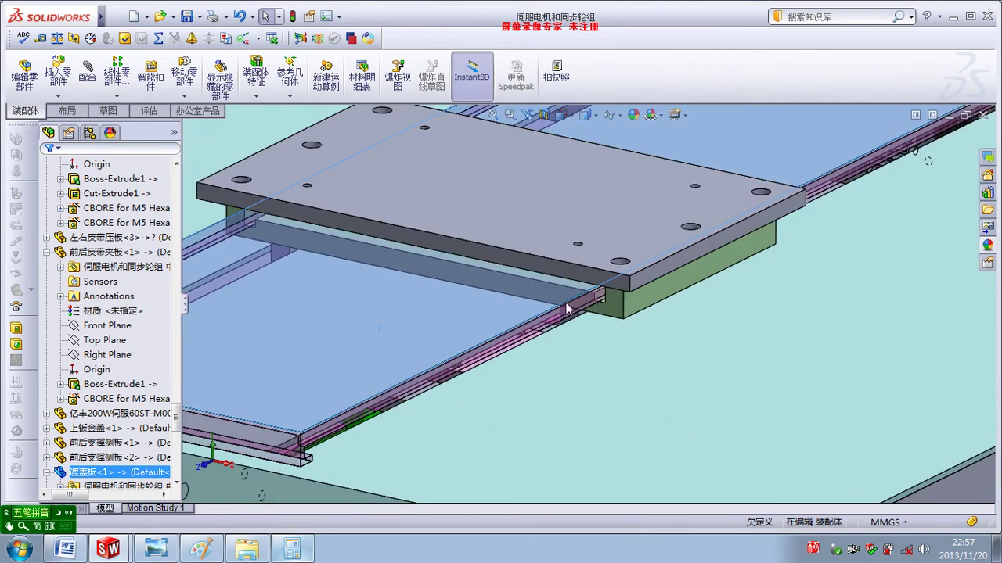
pyautogui.scroll(2, 567, 309)
pyautogui.scroll(2, 591, 362)
pyautogui.scroll(2, 592, 372)
pyautogui.scroll(2, 585, 365)
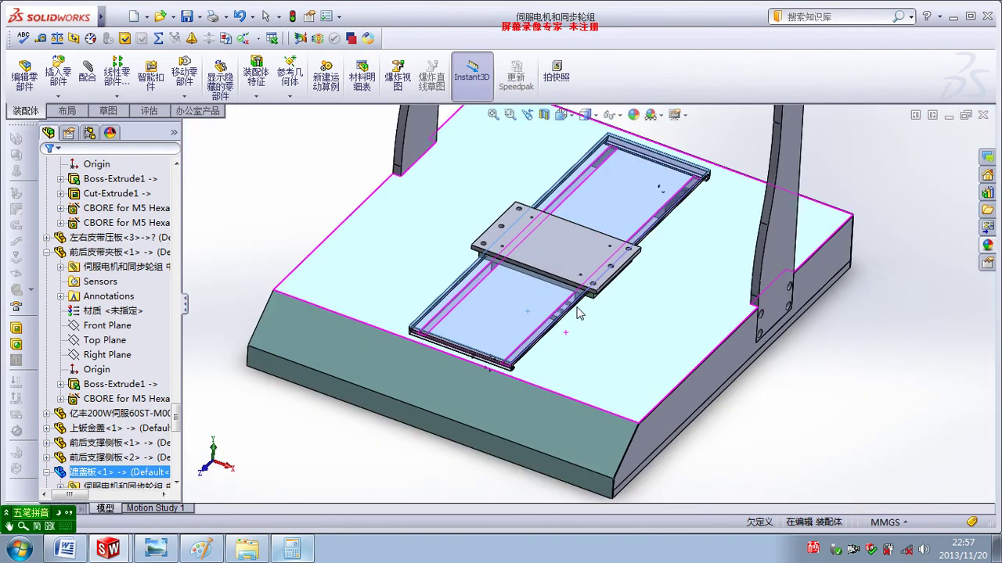
pyautogui.moveTo(635, 231)
pyautogui.mouseDown(button='middle')
pyautogui.moveTo(631, 144)
pyautogui.moveTo(649, 178)
pyautogui.mouseUp(button='middle')
pyautogui.scroll(-2, 638, 200)
pyautogui.scroll(-2, 631, 208)
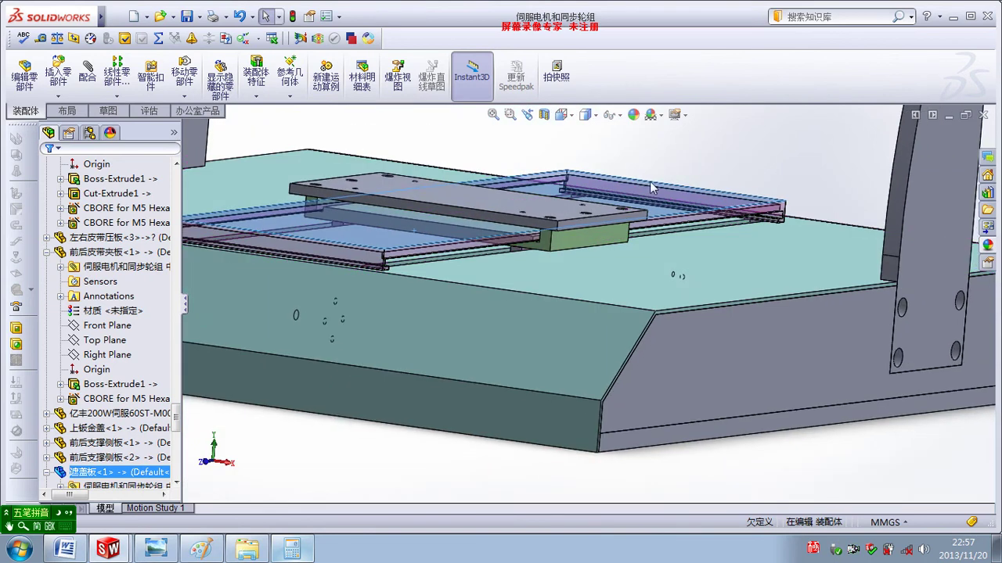
# Step: Make the long cover part transparent as well
pyautogui.rightClick(649, 186)
pyautogui.click(721, 134)
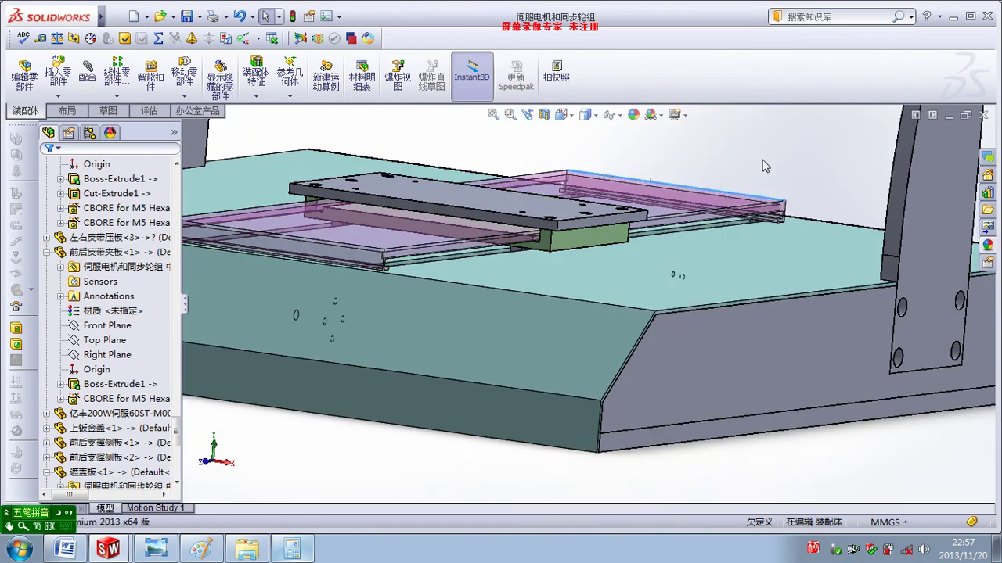
pyautogui.click(766, 165)
pyautogui.moveTo(676, 253); pyautogui.dragTo(573, 324, button='middle')
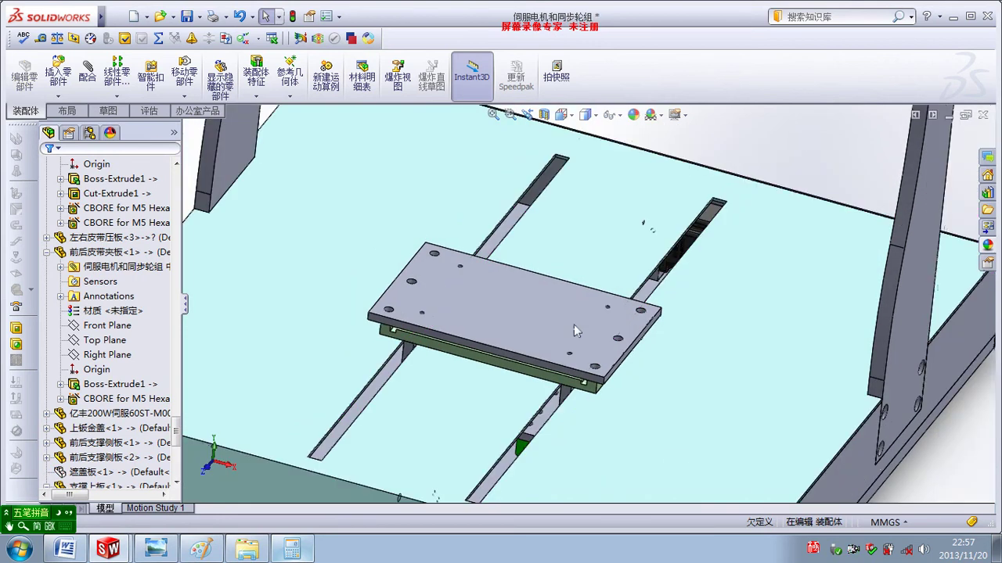
pyautogui.moveTo(406, 374); pyautogui.dragTo(430, 338, button='middle')
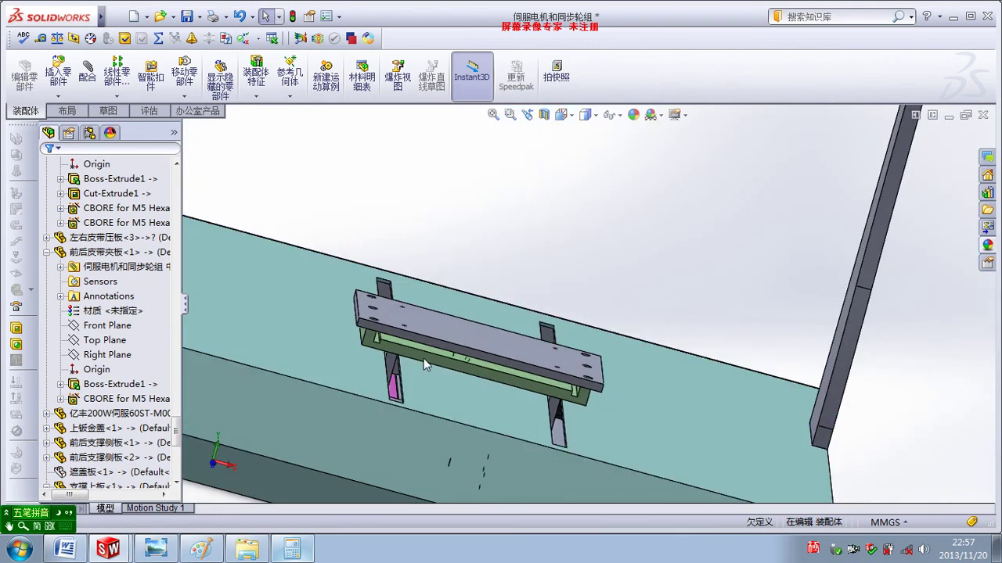
# Step: Make the 支撑上板 support plate transparent and inspect the base's top face
pyautogui.rightClick(423, 359)
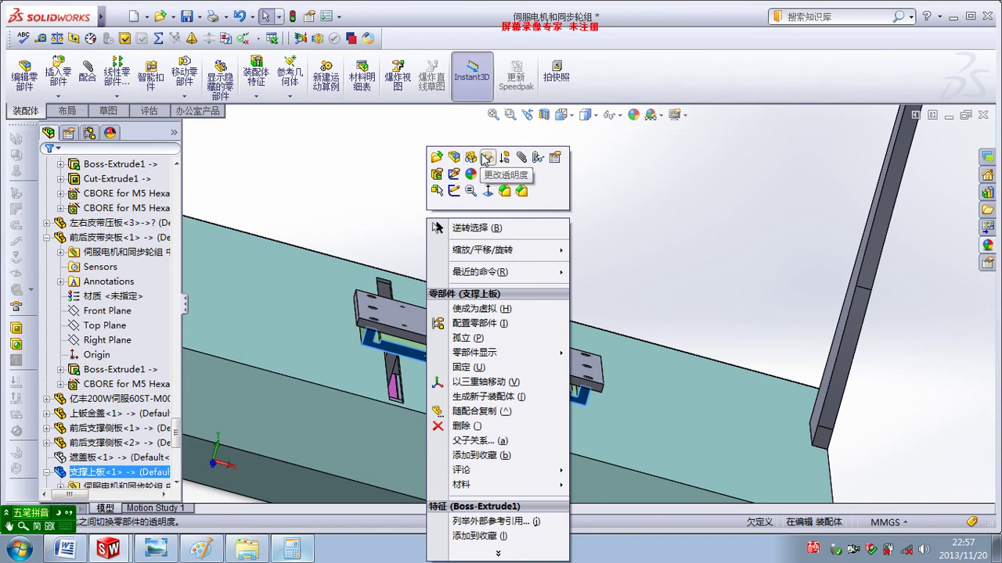
pyautogui.click(484, 156)
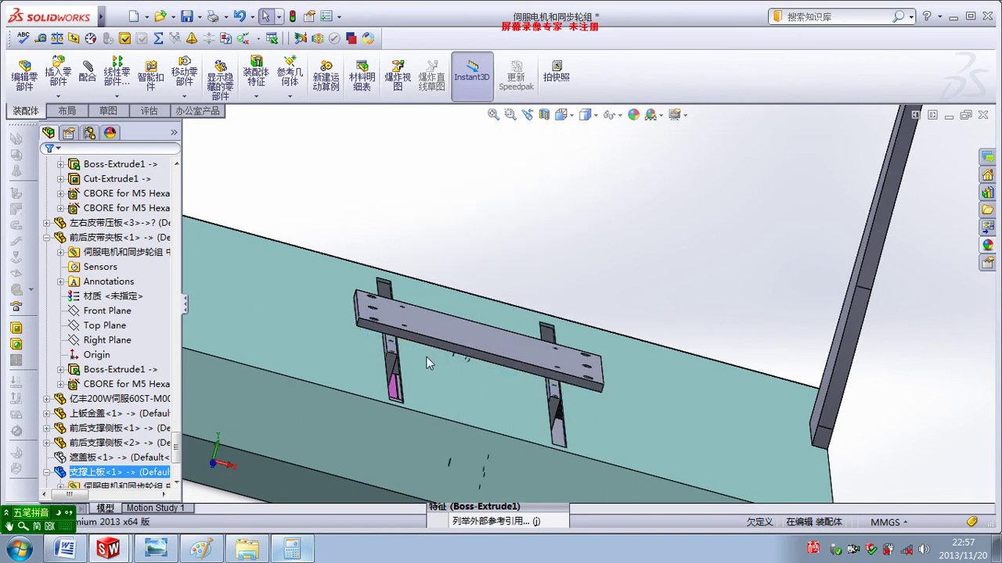
pyautogui.moveTo(425, 362); pyautogui.dragTo(560, 364, button='middle')
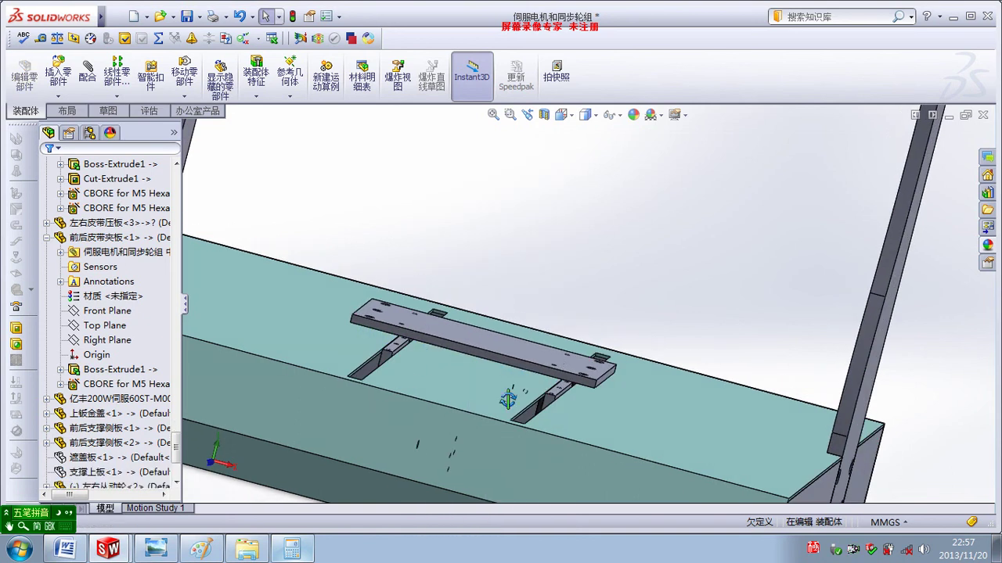
pyautogui.moveTo(508, 400); pyautogui.dragTo(565, 400, button='middle')
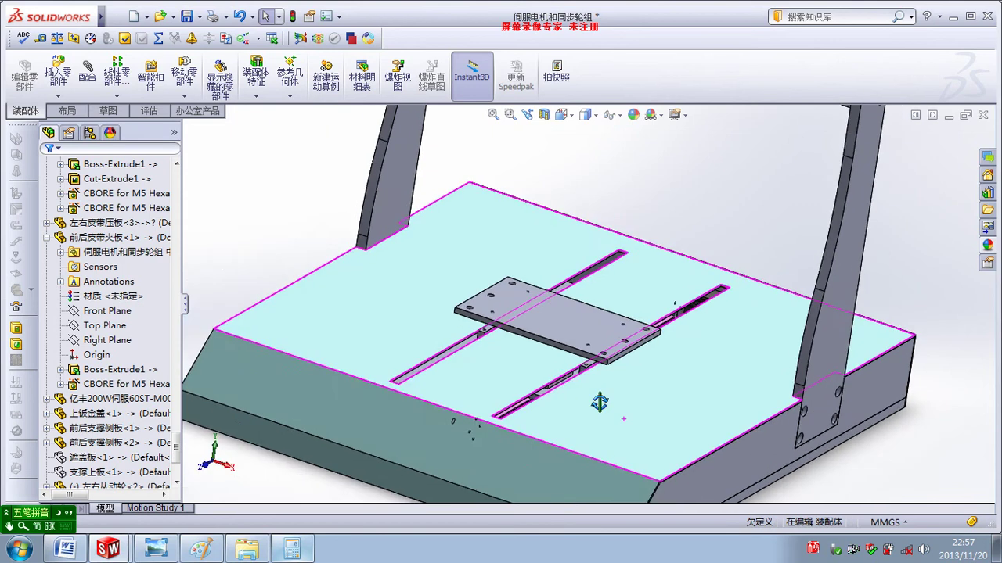
pyautogui.moveTo(625, 419); pyautogui.dragTo(615, 423, button='middle')
pyautogui.scroll(-3, 614, 423)
pyautogui.scroll(-2, 604, 360)
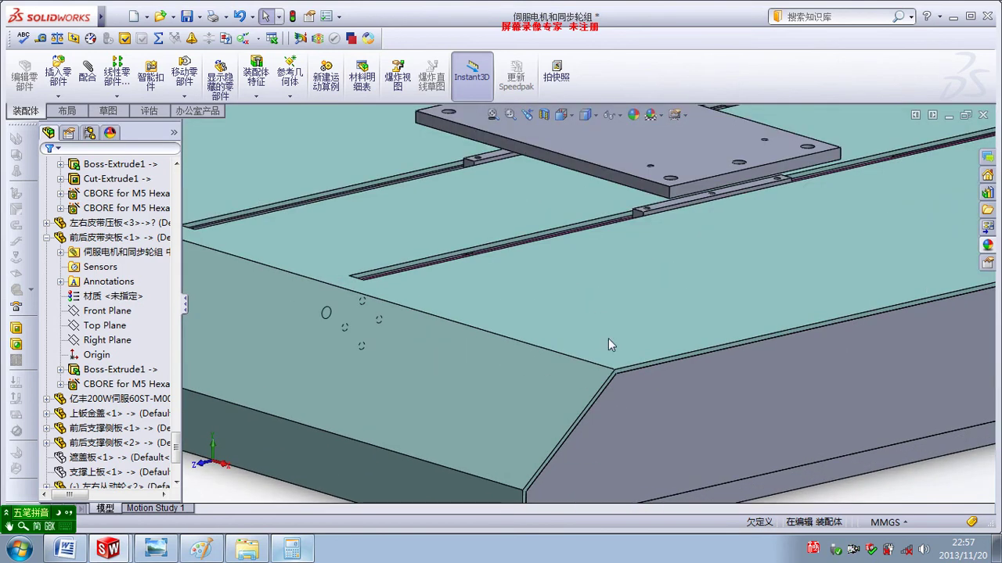
pyautogui.click(608, 338)
pyautogui.scroll(5, 579, 367)
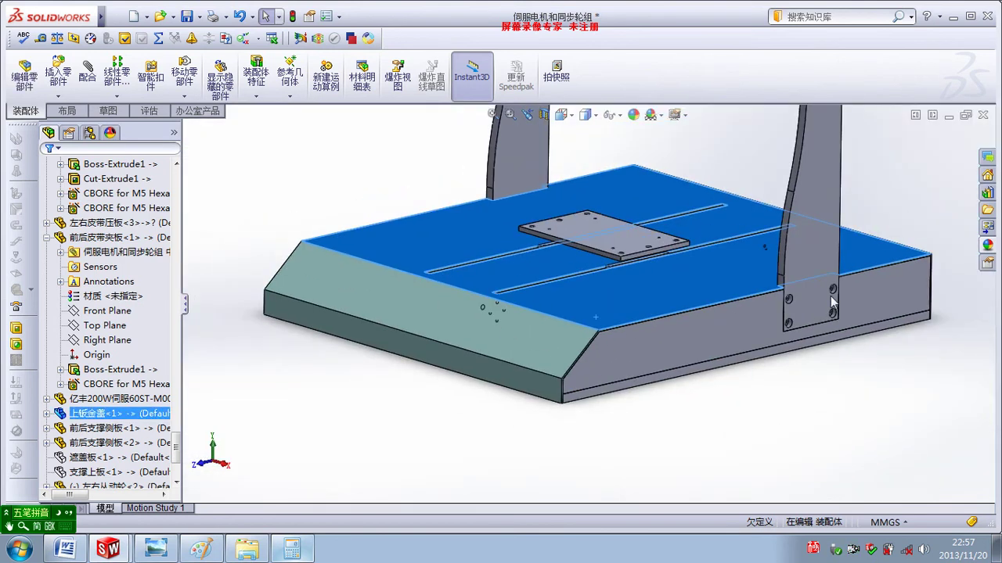
# Step: Tilt the view down onto the base and hide the top cover 上钣金盖
pyautogui.moveTo(832, 302); pyautogui.dragTo(688, 290, button='middle')
pyautogui.rightClick(688, 289)
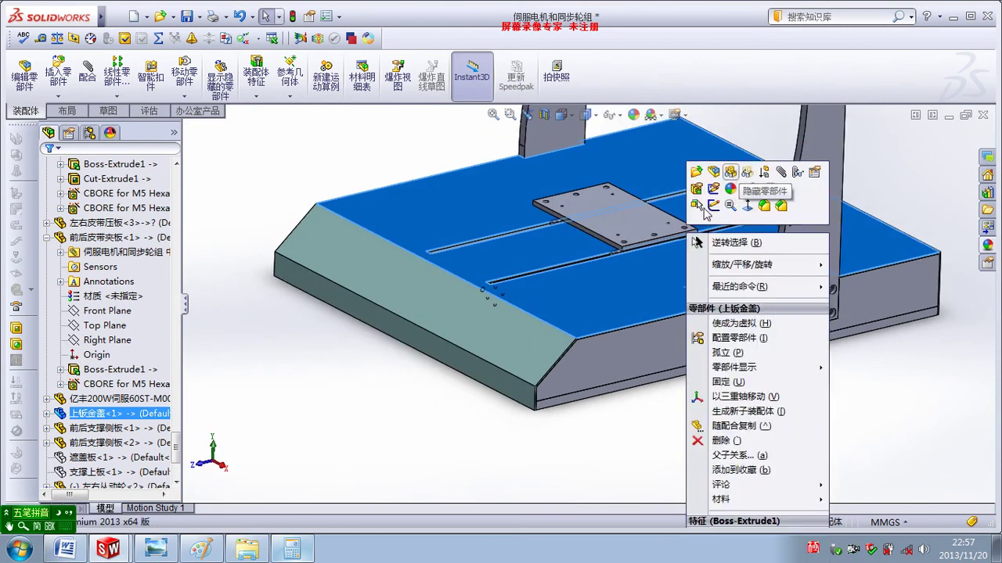
pyautogui.click(699, 206)
# Step: Orbit and zoom to see the exposed frame, rails and carriage from above
pyautogui.moveTo(642, 287)
pyautogui.mouseDown(button='middle')
pyautogui.moveTo(558, 347)
pyautogui.moveTo(504, 360)
pyautogui.moveTo(411, 339)
pyautogui.mouseUp(button='middle')
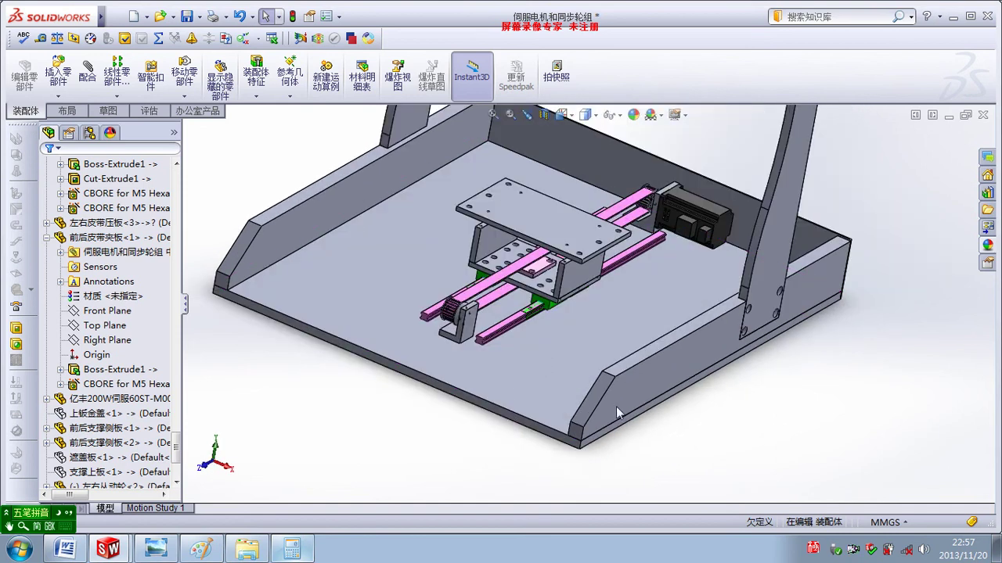
pyautogui.moveTo(616, 406); pyautogui.dragTo(291, 243, button='middle')
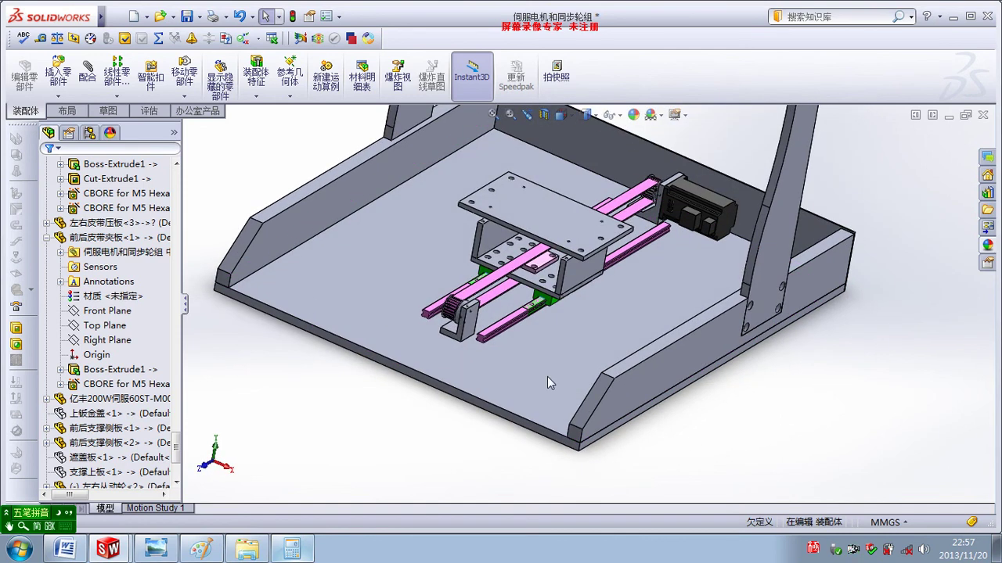
pyautogui.moveTo(547, 376); pyautogui.dragTo(642, 224, button='middle')
pyautogui.moveTo(484, 330)
pyautogui.mouseDown(button='middle')
pyautogui.moveTo(584, 210)
pyautogui.moveTo(503, 217)
pyautogui.mouseUp(button='middle')
pyautogui.scroll(-3, 492, 329)
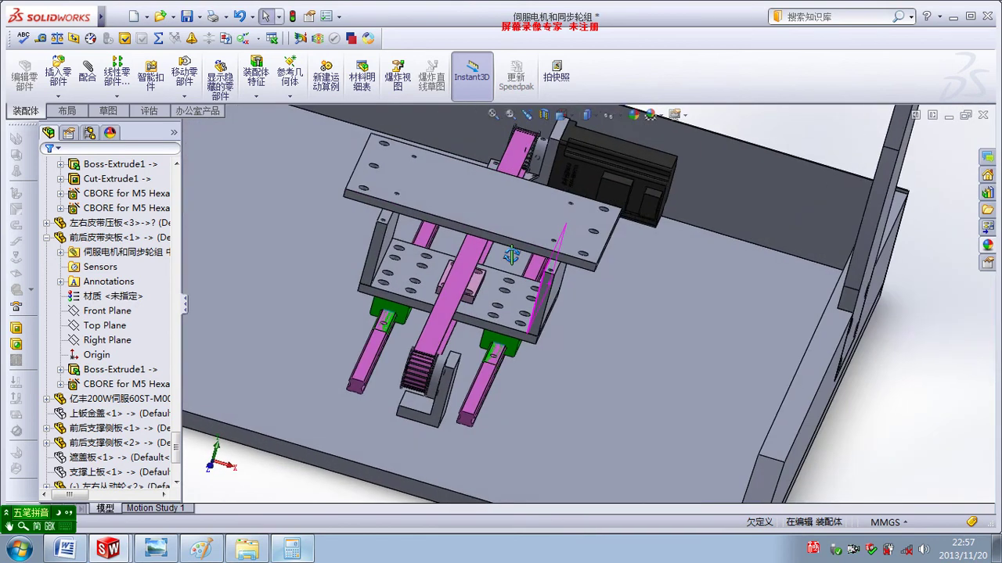
pyautogui.scroll(5, 503, 217)
pyautogui.scroll(-2, 553, 270)
pyautogui.scroll(-1, 553, 274)
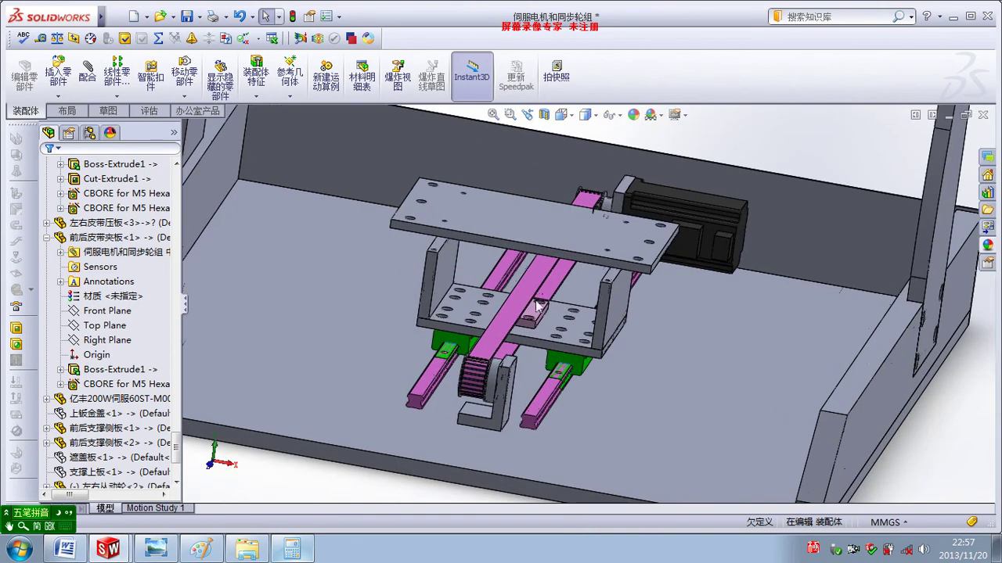
pyautogui.scroll(-3, 554, 278)
pyautogui.scroll(2, 554, 283)
# Step: Close in on the carriage, belt, pulley and motor from several angles
pyautogui.moveTo(554, 283)
pyautogui.mouseDown(button='middle')
pyautogui.moveTo(565, 329)
pyautogui.moveTo(587, 305)
pyautogui.moveTo(466, 346)
pyautogui.mouseUp(button='middle')
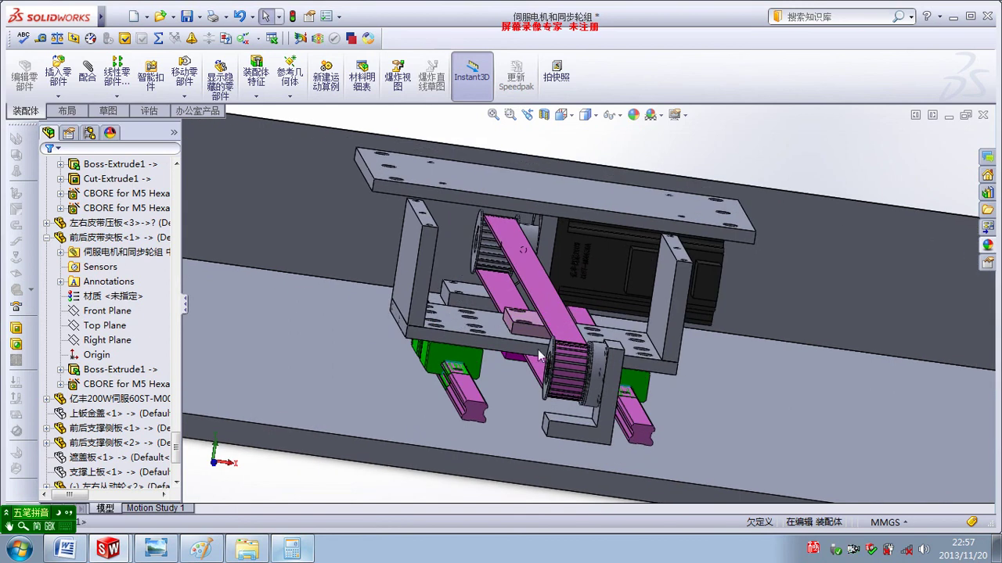
pyautogui.moveTo(538, 356)
pyautogui.mouseDown(button='middle')
pyautogui.moveTo(501, 345)
pyautogui.moveTo(552, 330)
pyautogui.moveTo(519, 306)
pyautogui.moveTo(470, 235)
pyautogui.moveTo(460, 191)
pyautogui.mouseUp(button='middle')
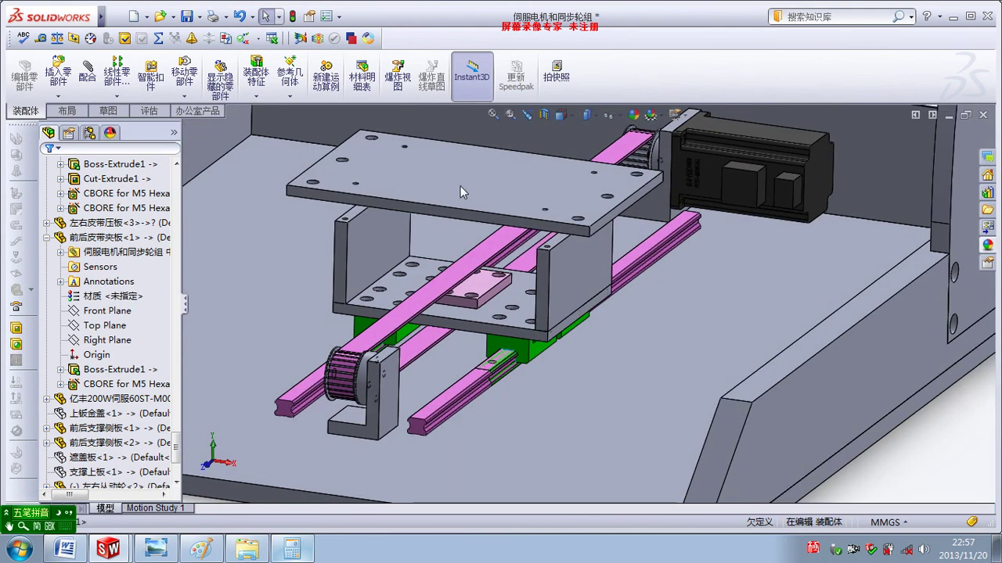
pyautogui.moveTo(569, 213)
pyautogui.mouseDown(button='middle')
pyautogui.moveTo(526, 269)
pyautogui.moveTo(546, 272)
pyautogui.mouseUp(button='middle')
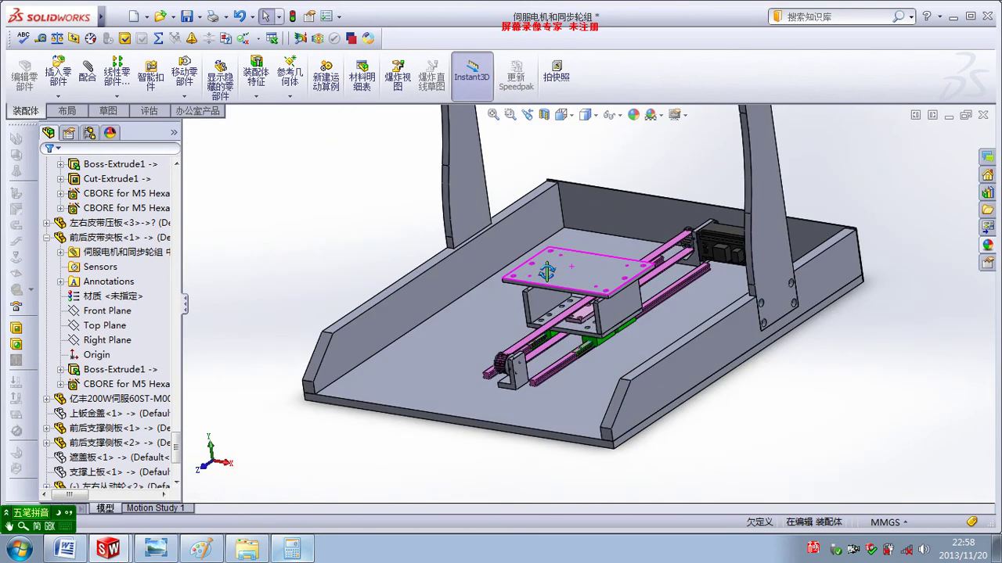
pyautogui.scroll(3, 637, 260)
pyautogui.scroll(2, 643, 258)
pyautogui.scroll(3, 649, 235)
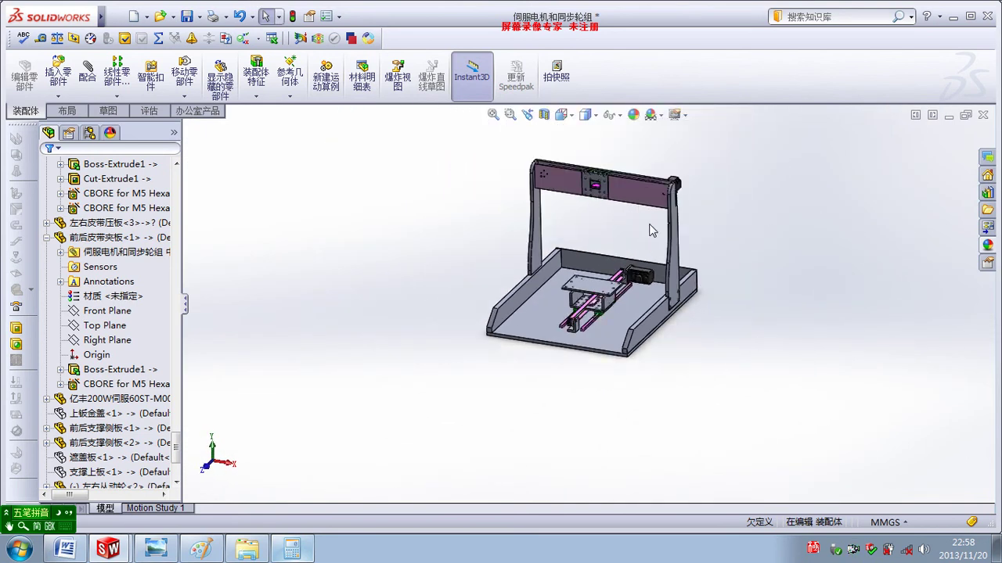
pyautogui.scroll(-3, 649, 231)
pyautogui.scroll(-2, 631, 265)
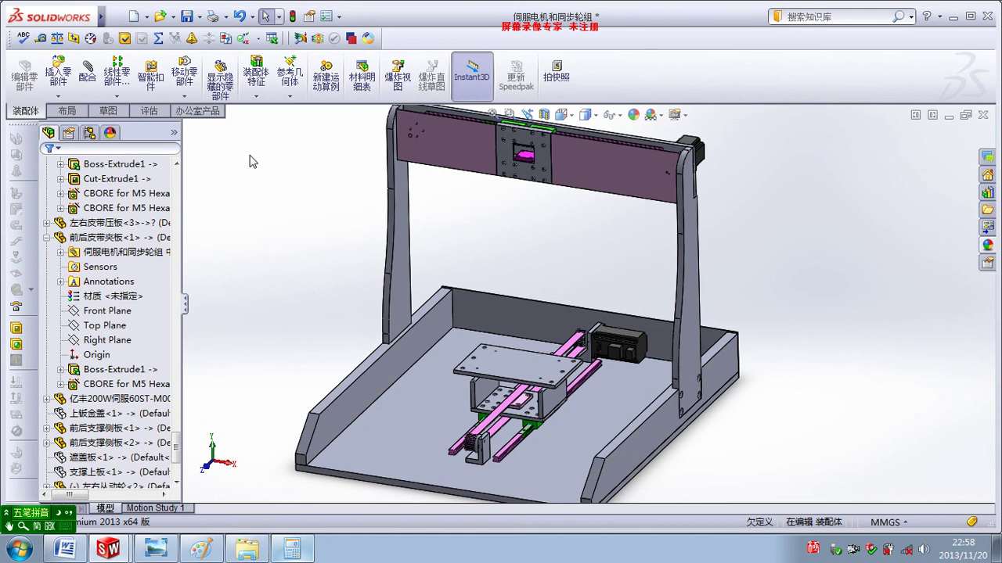
pyautogui.click(201, 550)
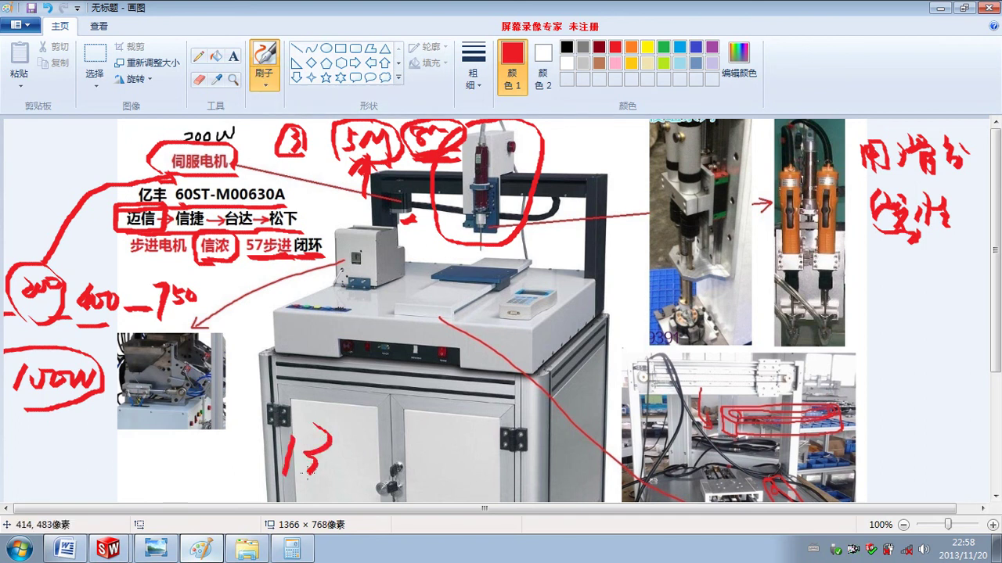
# Step: Handwrite a red contact number across the cabinet toward the lower-right photo
pyautogui.moveTo(357, 410); pyautogui.dragTo(351, 466)
pyautogui.moveTo(372, 432)
pyautogui.mouseDown()
pyautogui.moveTo(406, 453)
pyautogui.moveTo(427, 425)
pyautogui.mouseUp()
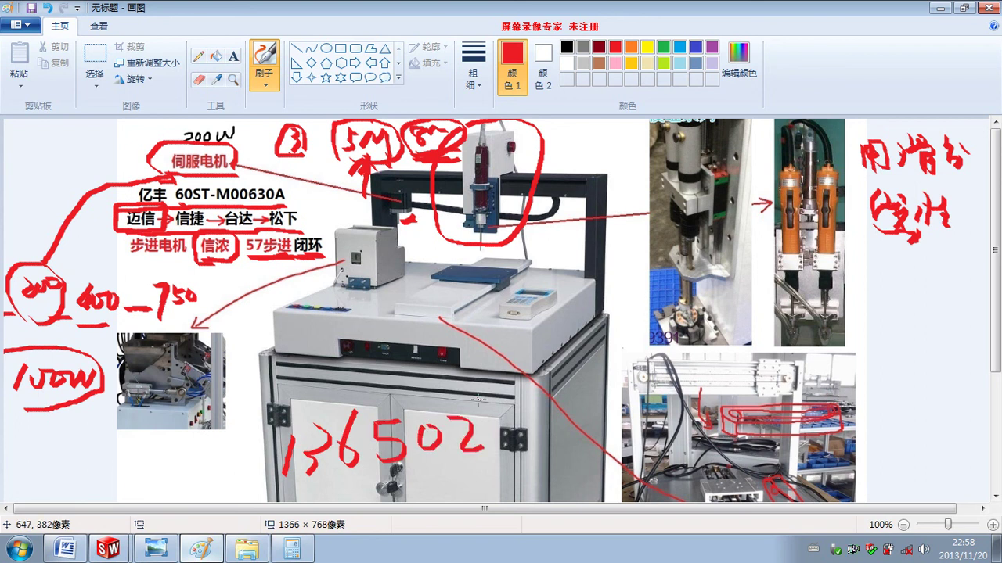
pyautogui.moveTo(477, 385); pyautogui.dragTo(501, 482)
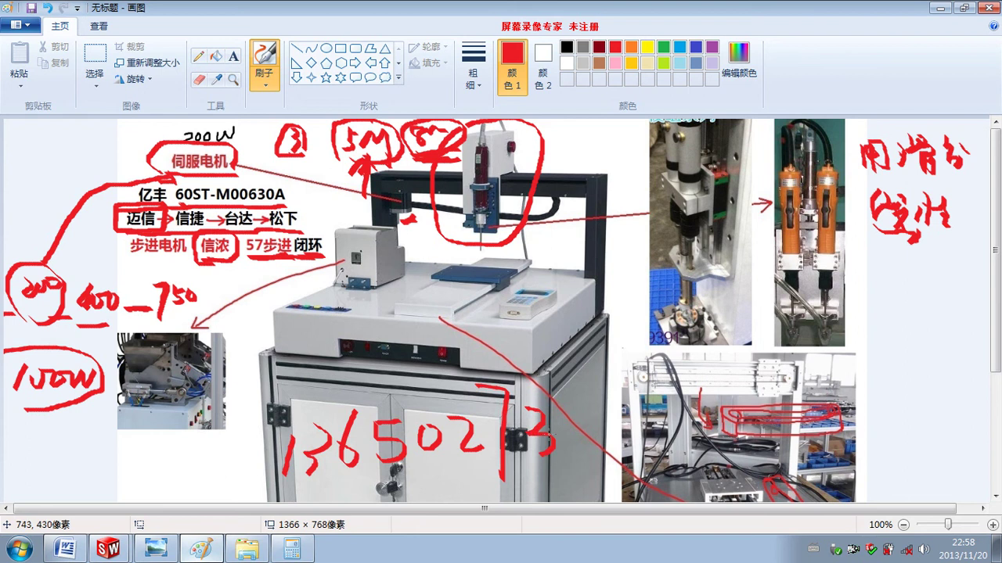
pyautogui.moveTo(557, 424); pyautogui.dragTo(579, 446)
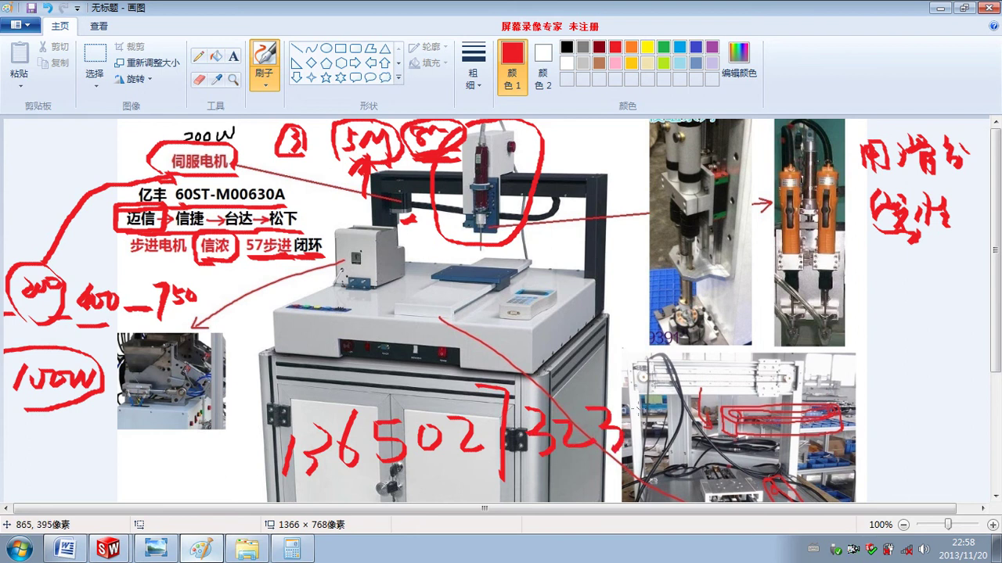
pyautogui.moveTo(636, 407); pyautogui.dragTo(674, 433)
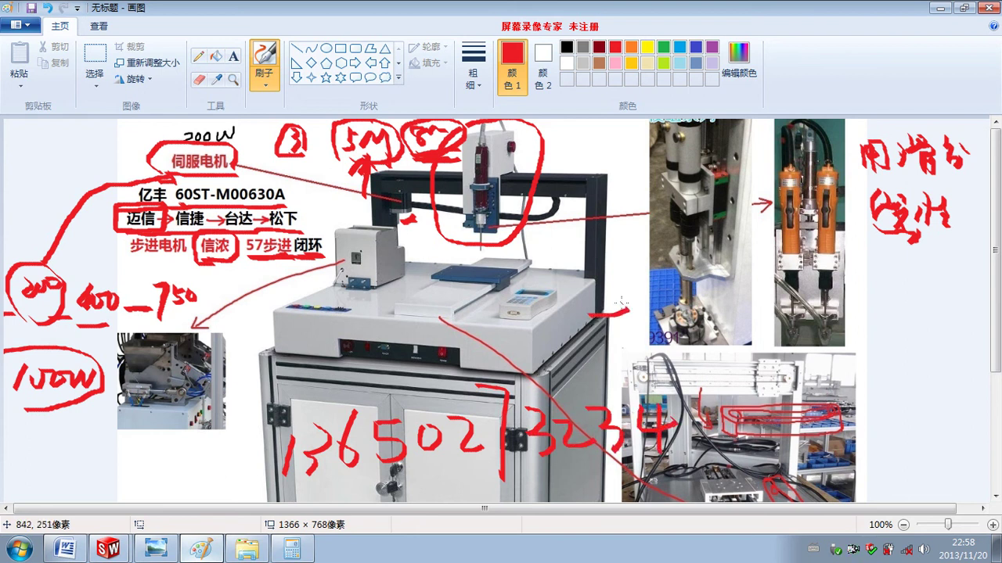
pyautogui.moveTo(620, 302); pyautogui.dragTo(618, 329)
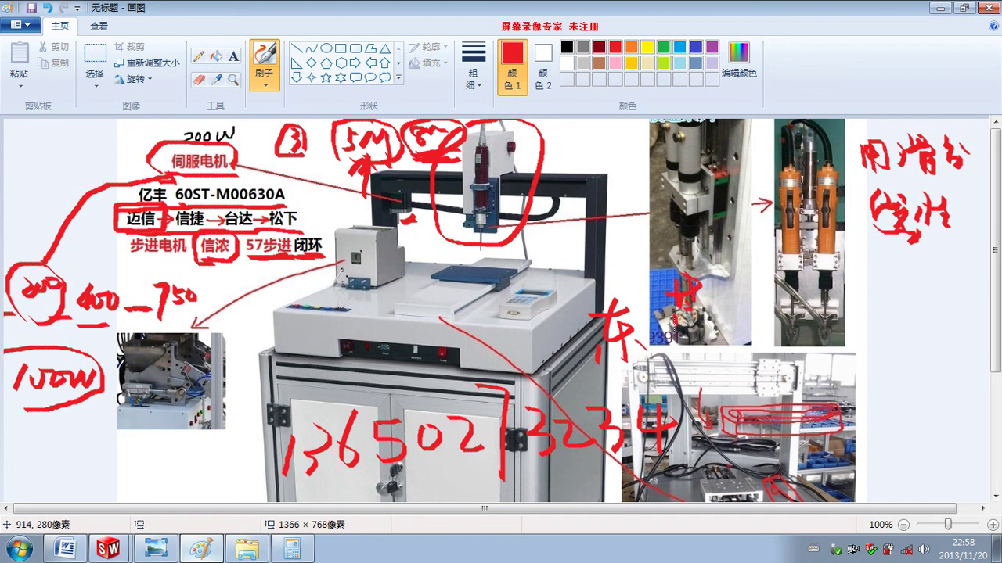
pyautogui.moveTo(701, 344); pyautogui.dragTo(741, 298)
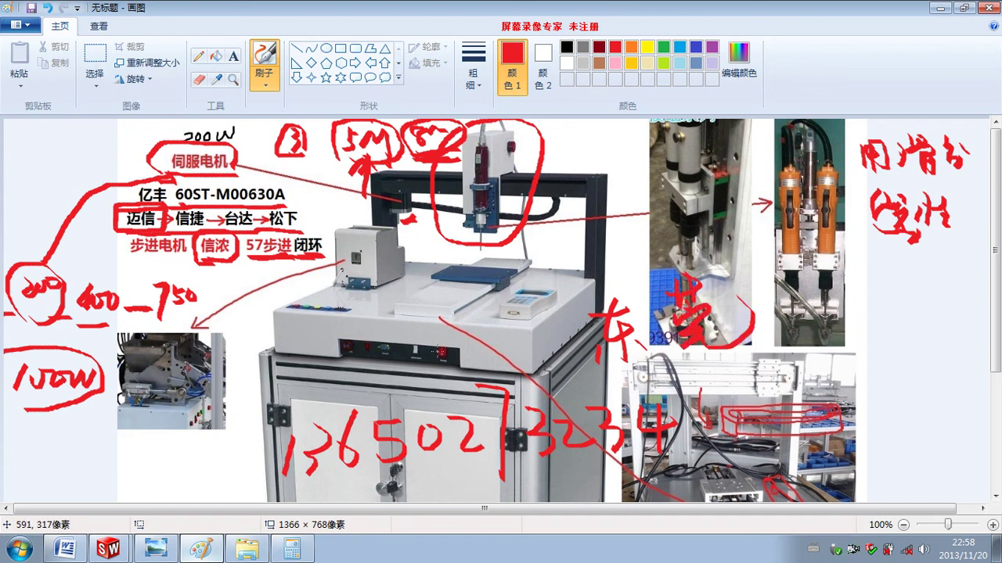
# Step: Write a second red number on the machine panel, underline it, and close Paint without saving
pyautogui.moveTo(275, 320)
pyautogui.mouseDown()
pyautogui.moveTo(383, 317)
pyautogui.moveTo(391, 341)
pyautogui.mouseUp()
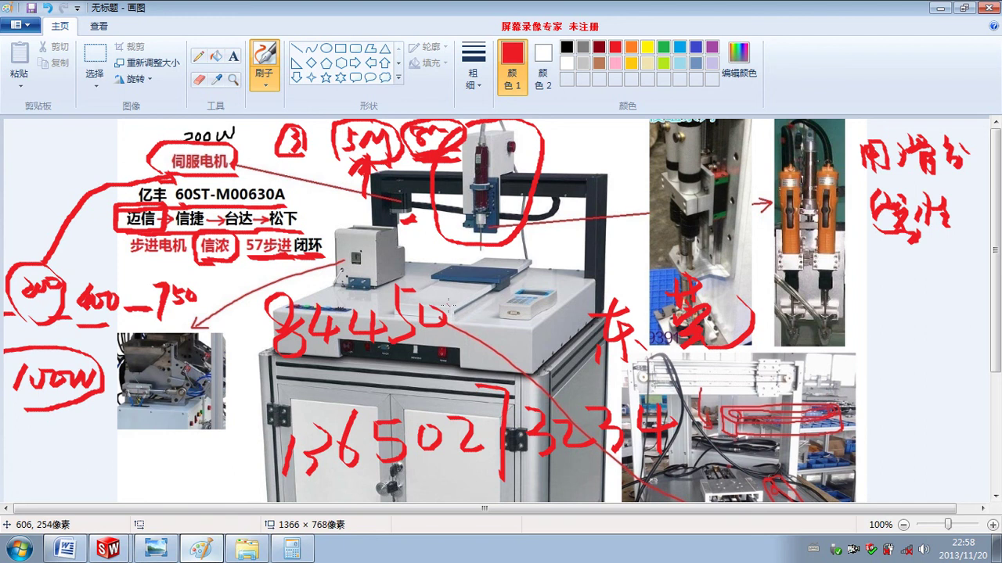
pyautogui.moveTo(448, 304); pyautogui.dragTo(464, 337)
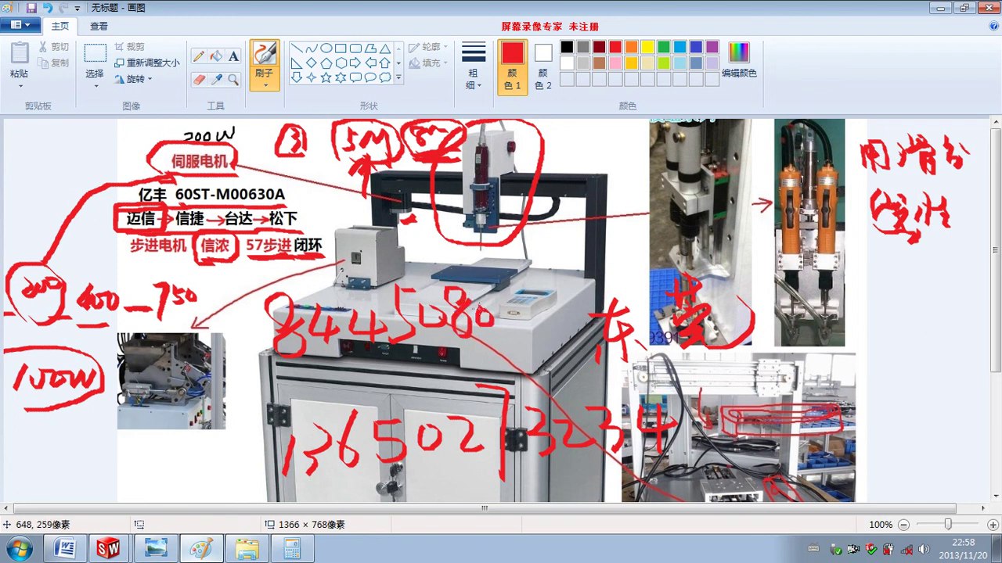
pyautogui.moveTo(524, 315)
pyautogui.mouseDown()
pyautogui.moveTo(570, 310)
pyautogui.moveTo(548, 346)
pyautogui.mouseUp()
pyautogui.moveTo(275, 380); pyautogui.dragTo(598, 365)
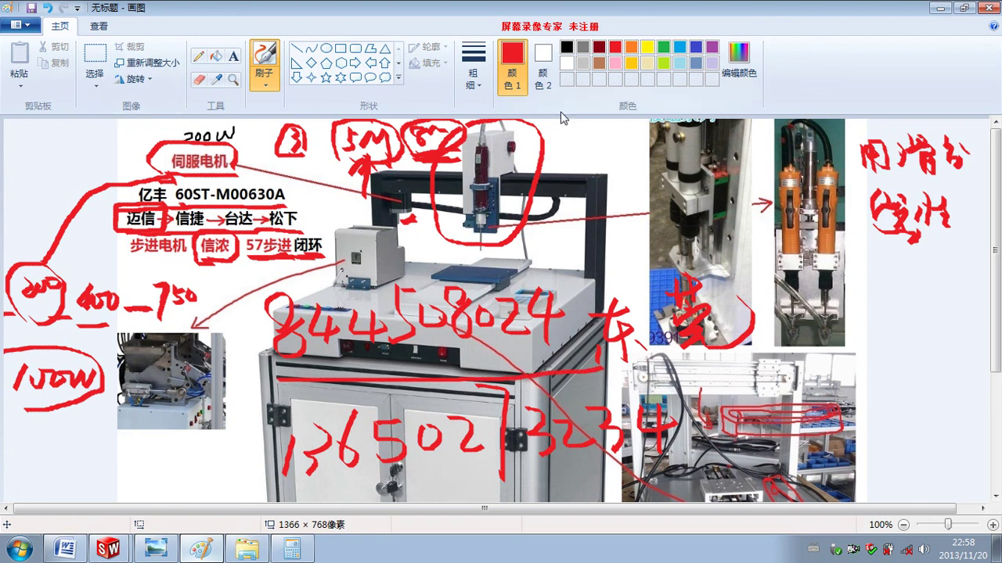
pyautogui.click(990, 7)
pyautogui.click(543, 277)
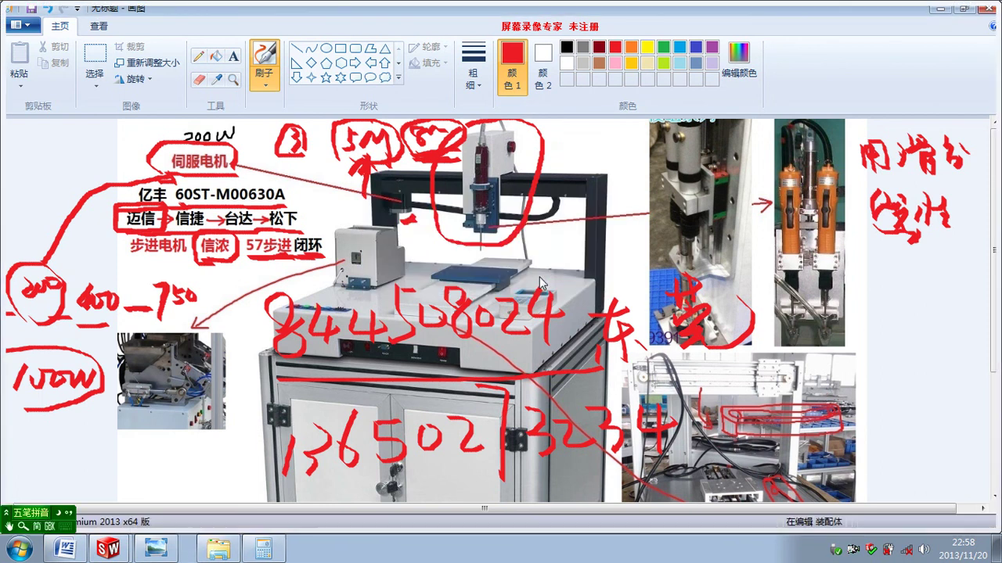